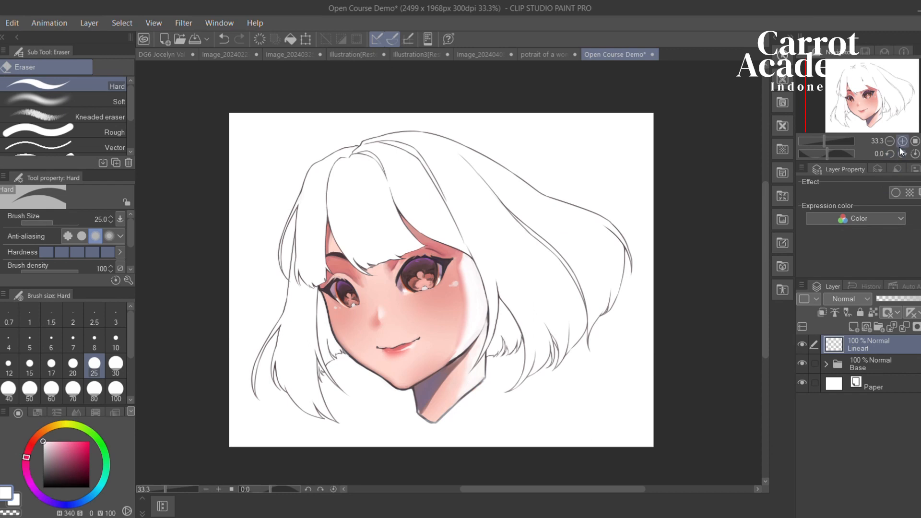
Switch to the G-pen and enlarge its brush size to 60
click(903, 141)
drag(675, 247, 659, 216)
mouse_move(542, 244)
mouse_down()
mouse_move(567, 240)
mouse_move(547, 263)
mouse_up()
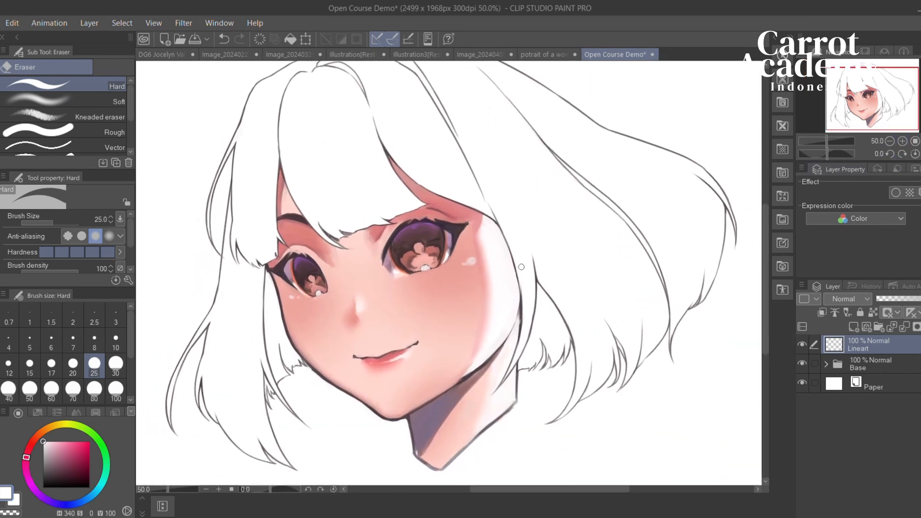
key(p)
mouse_move(491, 257)
mouse_down()
mouse_move(502, 258)
mouse_move(492, 271)
mouse_up()
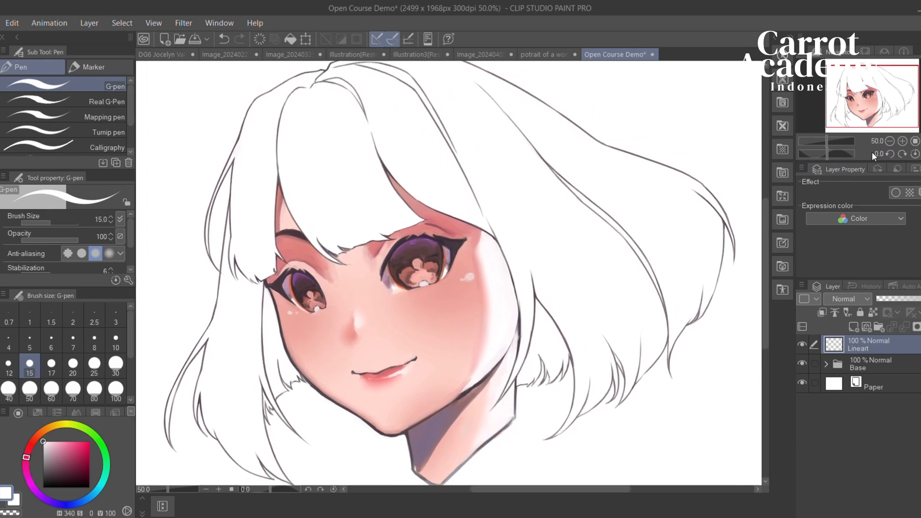
click(888, 141)
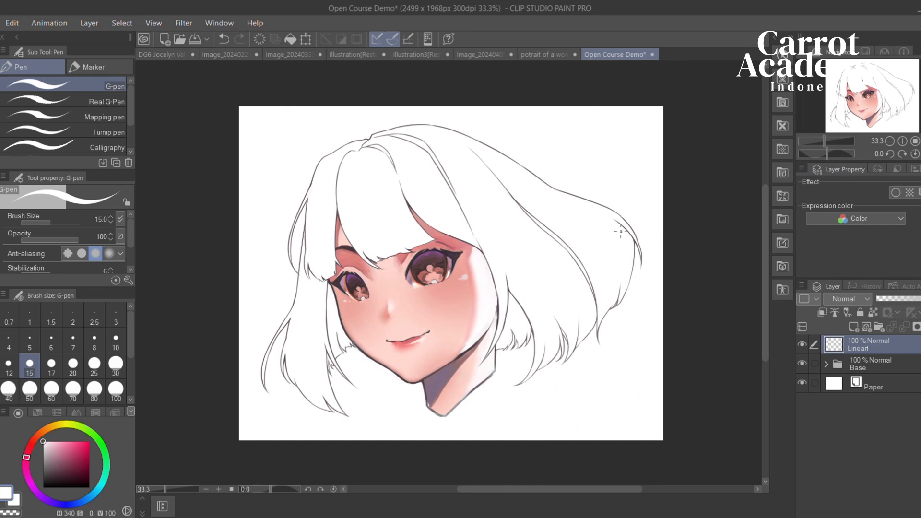
click(903, 142)
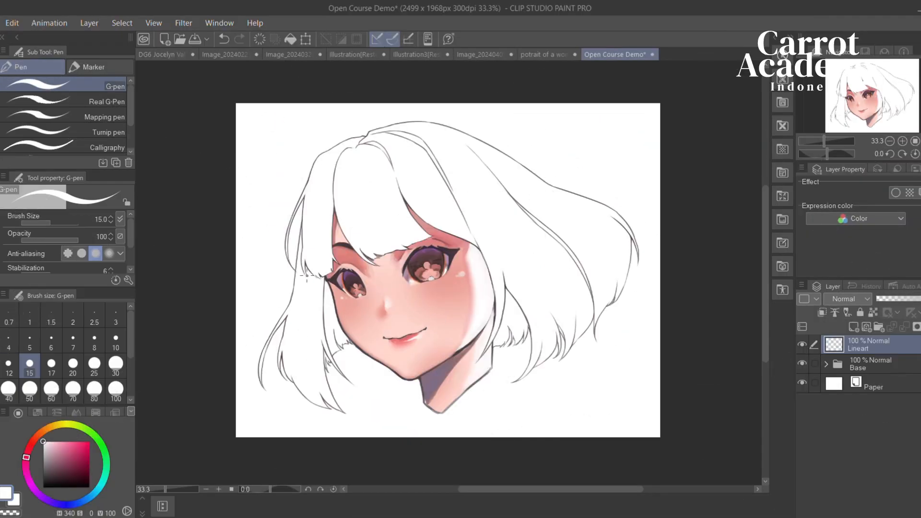
key(bracketright)
key(bracketright)
key(bracketright)
key(bracketright)
key(bracketright)
key(bracketright)
key(bracketright)
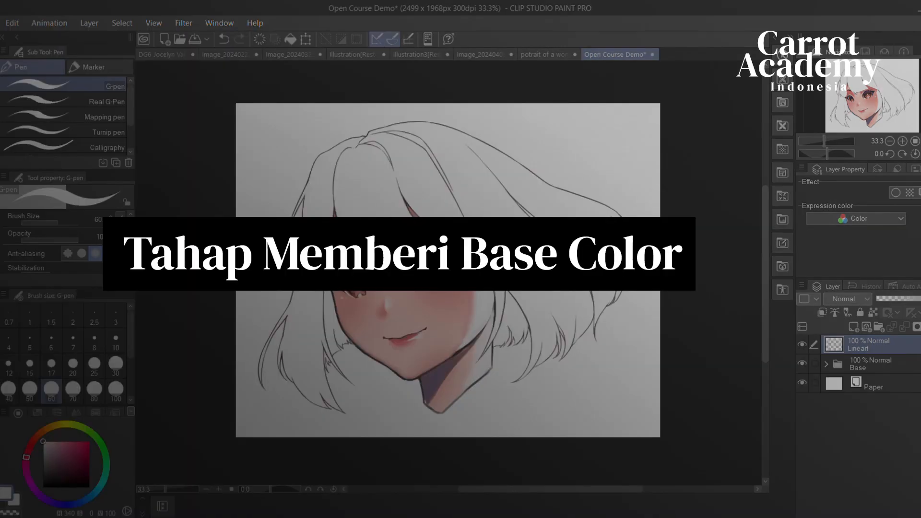
Set the drawing color to a light pink with hue 352, saturation 47 and value 100
drag(310, 244, 353, 227)
click(903, 142)
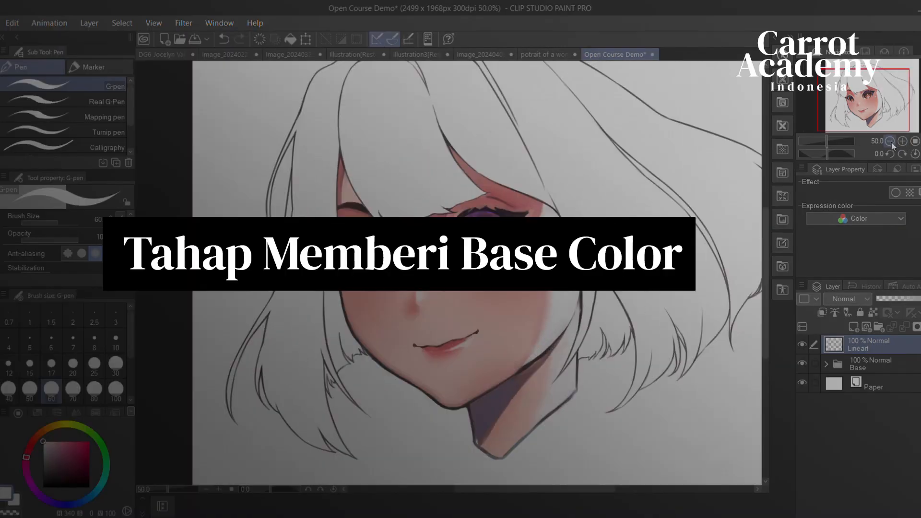
mouse_move(456, 240)
mouse_down()
mouse_move(383, 257)
mouse_move(402, 246)
mouse_up()
click(65, 442)
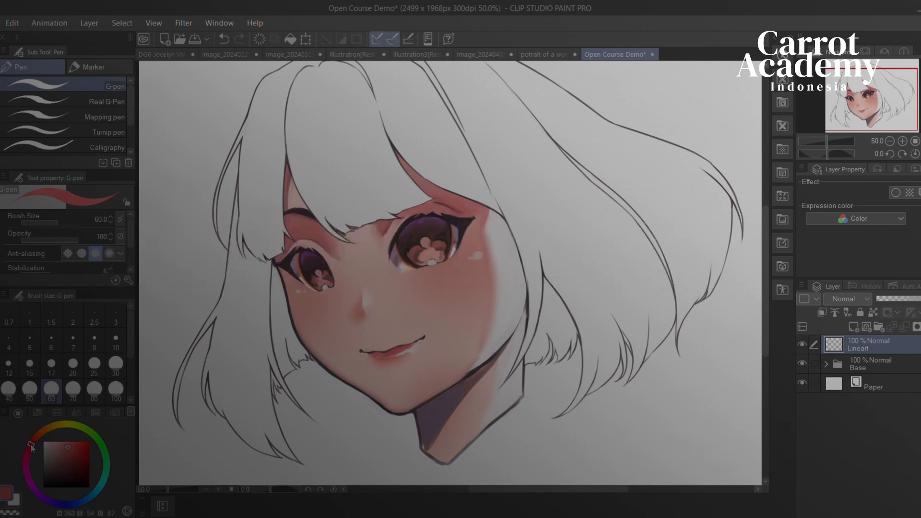
mouse_move(30, 449)
mouse_down()
mouse_move(54, 430)
mouse_move(75, 440)
mouse_up()
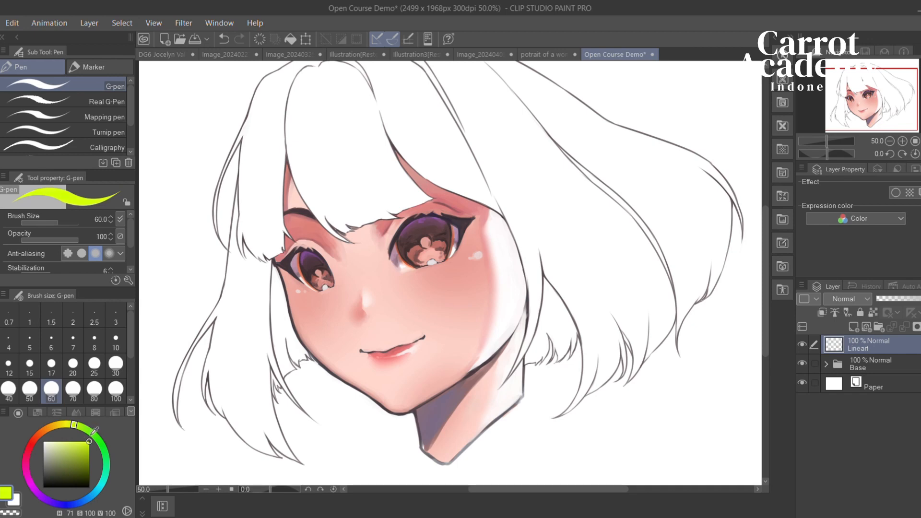
drag(89, 439, 65, 443)
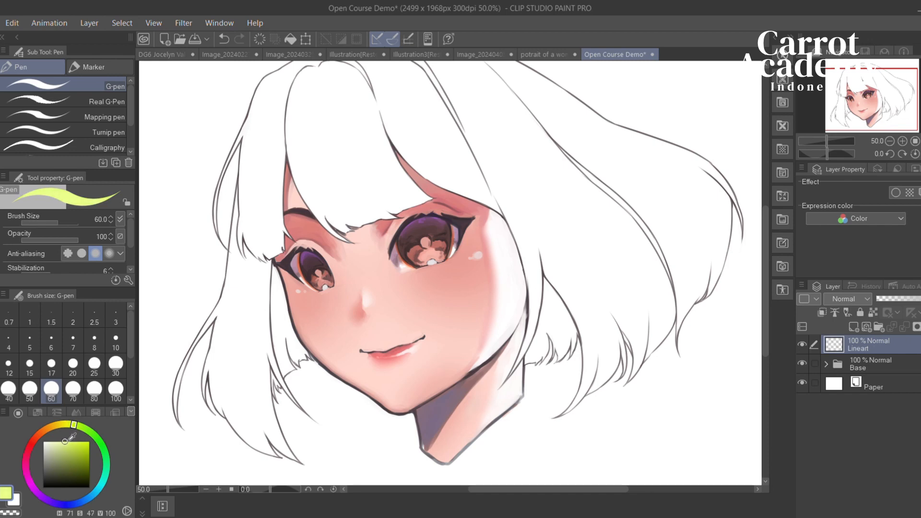
drag(343, 256, 397, 276)
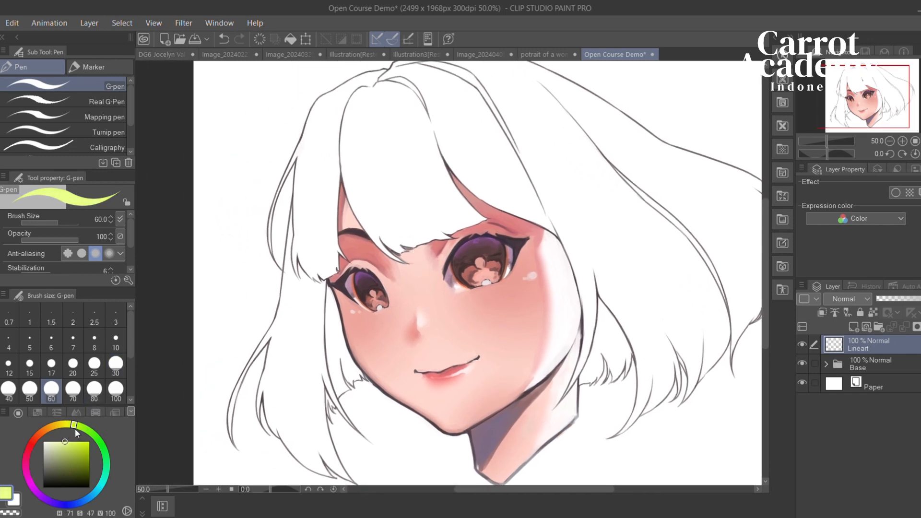
mouse_move(75, 428)
mouse_down()
mouse_move(42, 434)
mouse_move(38, 450)
mouse_up()
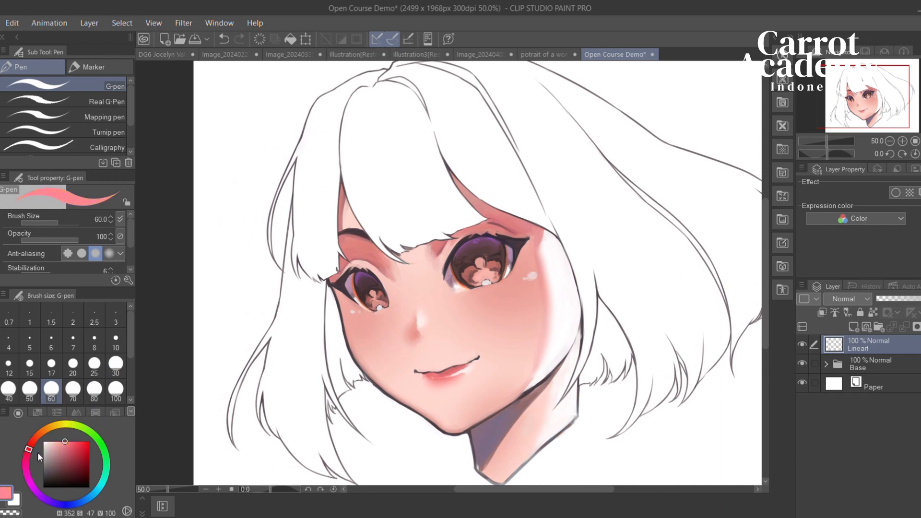
drag(378, 243, 359, 298)
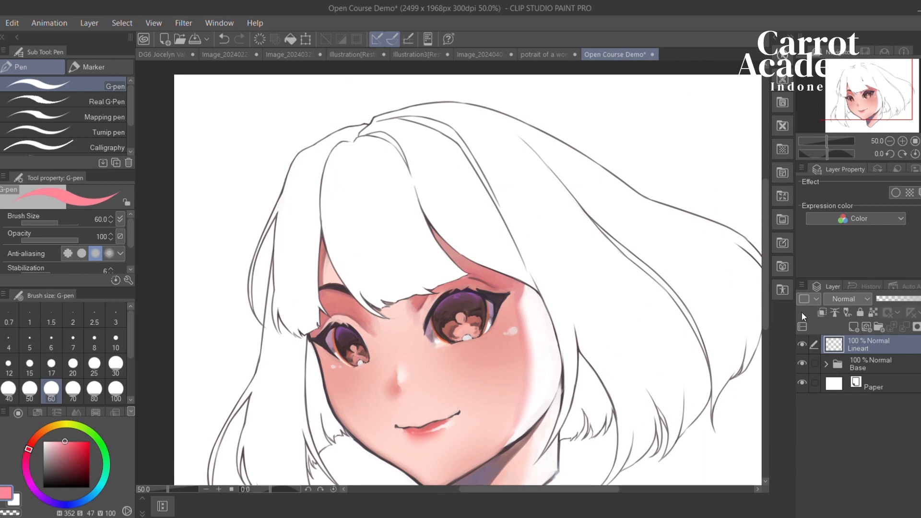
Add a new layer directly below Lineart and name it Base Color
click(854, 328)
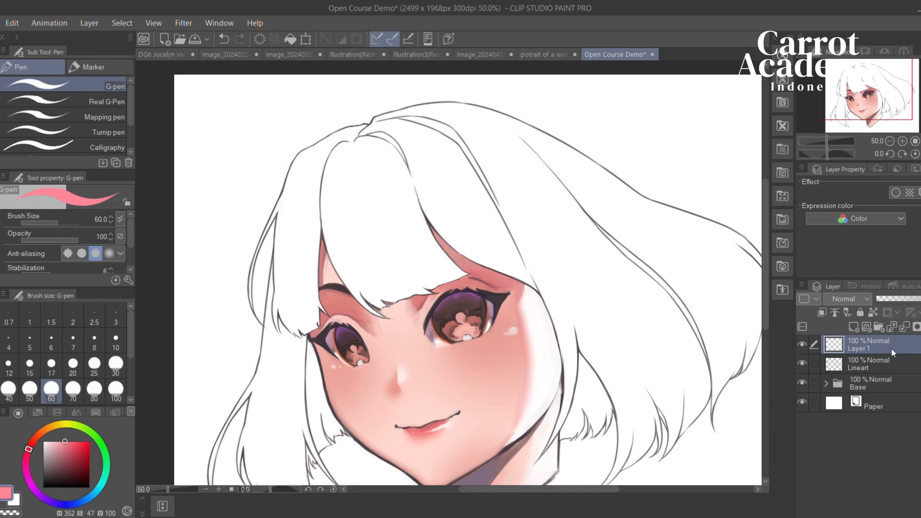
drag(891, 347, 862, 373)
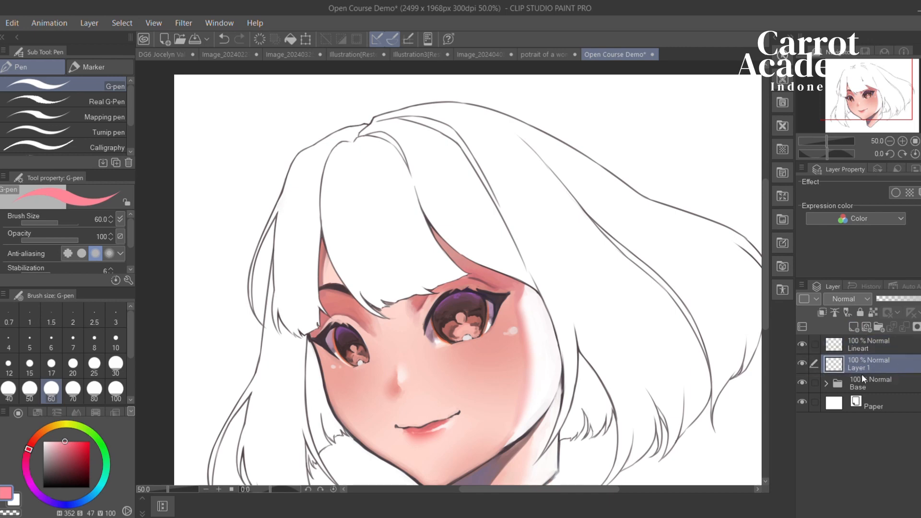
drag(553, 302, 525, 254)
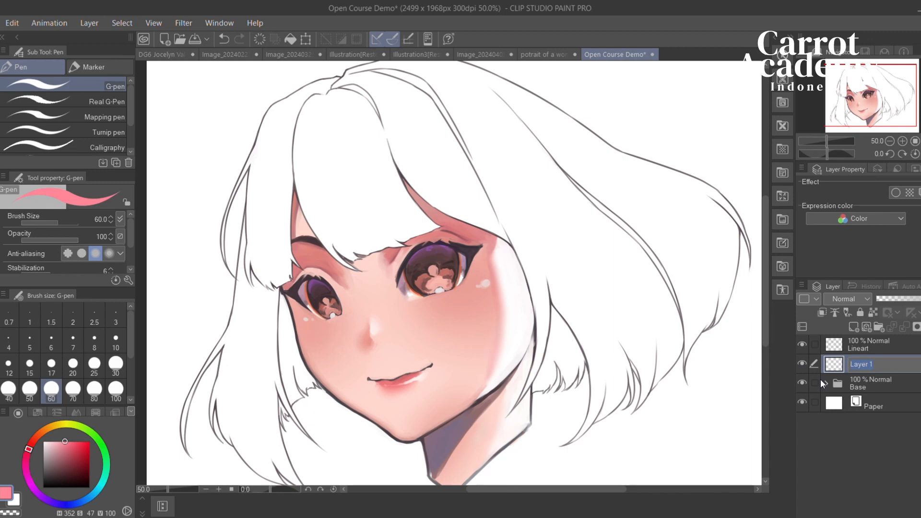
text(Base Color)
key(Return)
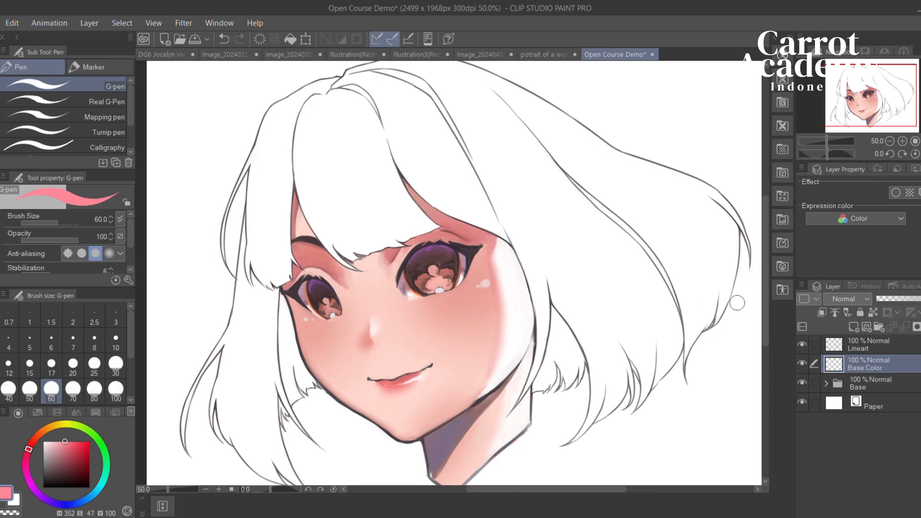
mouse_move(417, 265)
mouse_down()
mouse_move(412, 254)
mouse_move(392, 266)
mouse_move(421, 260)
mouse_up()
drag(373, 229, 366, 246)
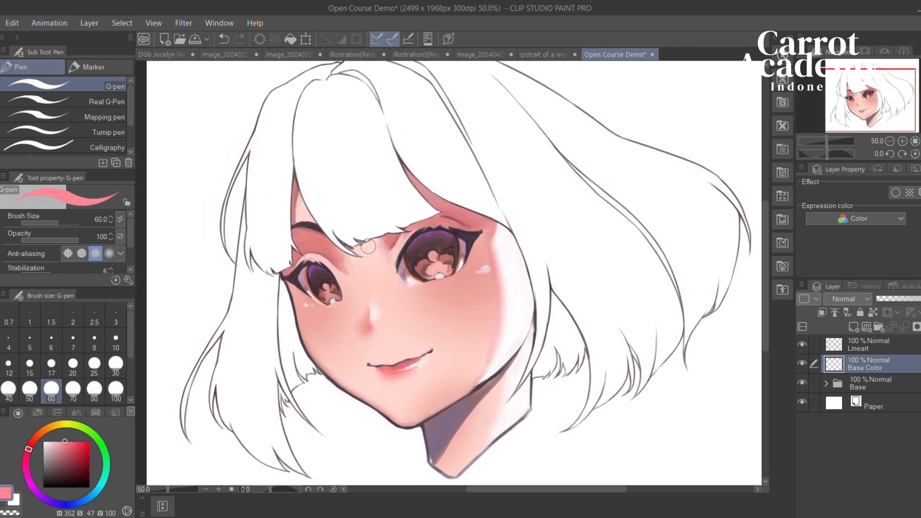
drag(290, 219, 292, 208)
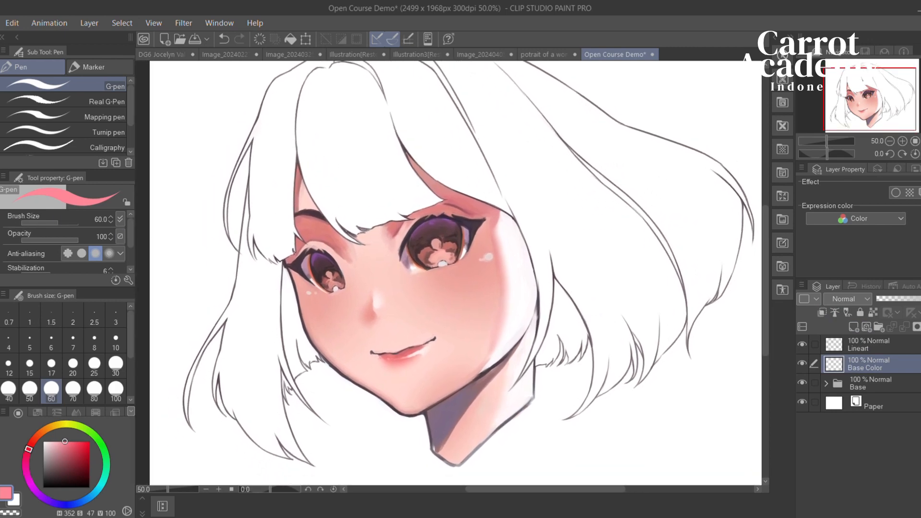
key(b)
drag(249, 185, 286, 181)
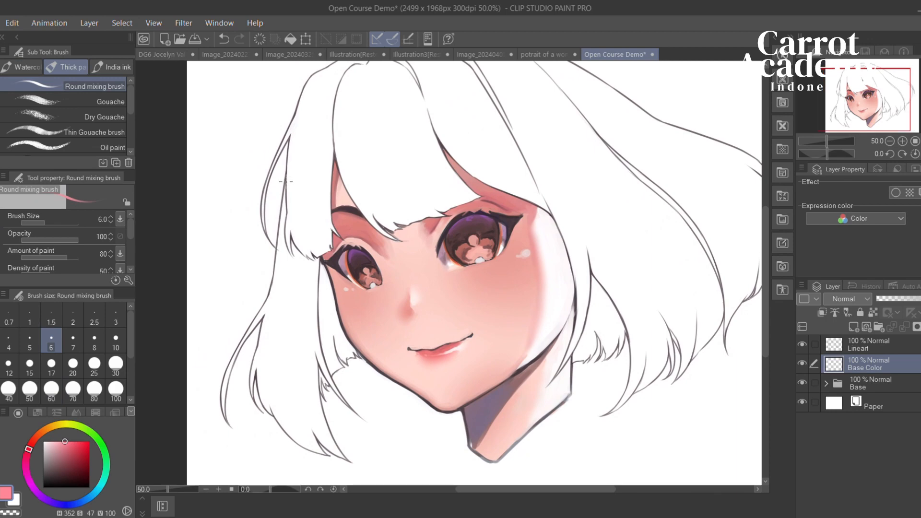
key(p)
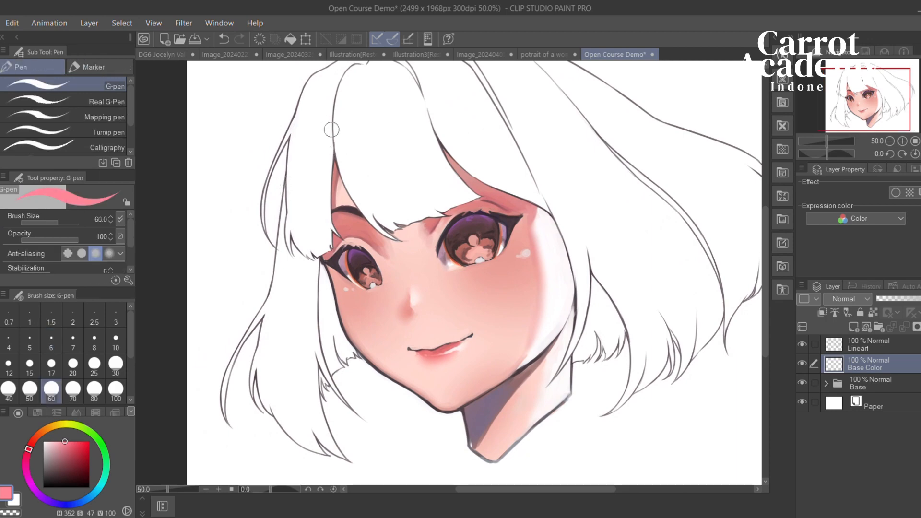
drag(317, 108, 348, 126)
click(903, 141)
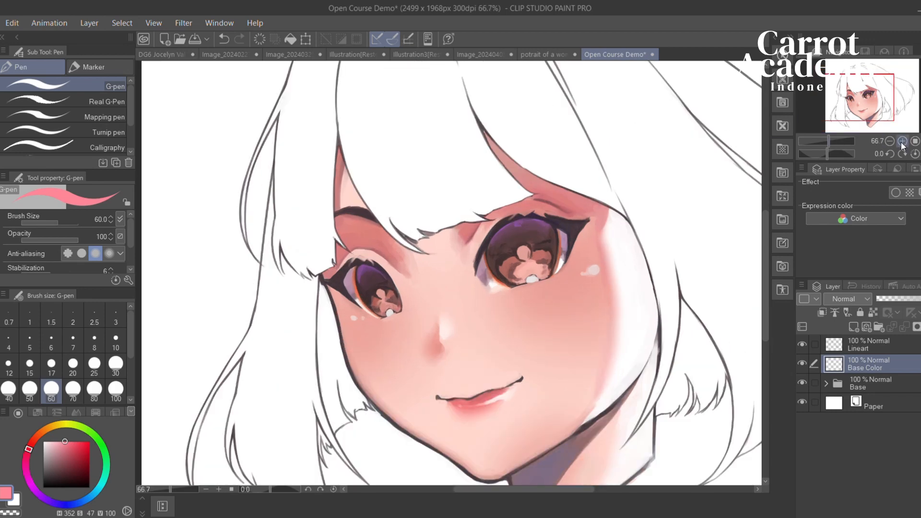
drag(579, 179, 626, 295)
drag(374, 140, 350, 201)
key(ctrl+z)
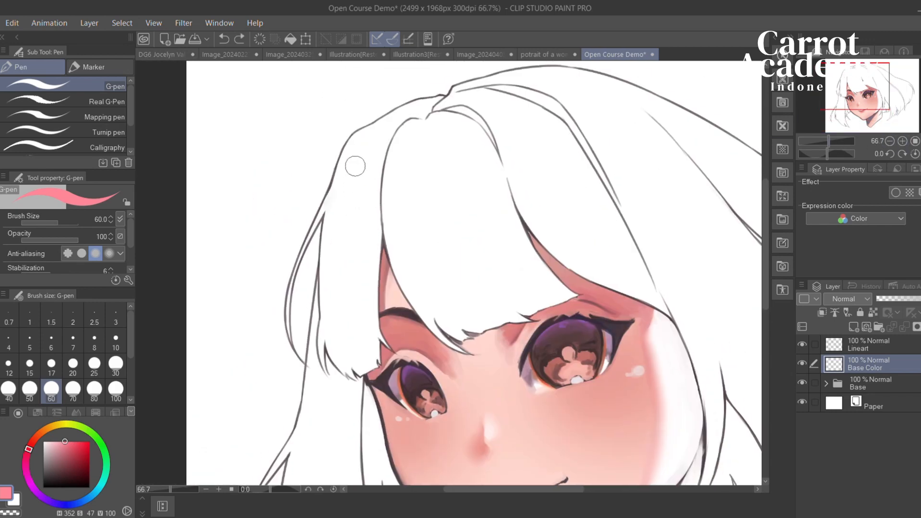
Paint light pink along the outer edge of the side hair section near the crown with the G-pen
mouse_move(360, 147)
mouse_down()
mouse_move(336, 206)
mouse_move(357, 139)
mouse_move(396, 124)
mouse_up()
click(903, 141)
click(903, 141)
click(903, 141)
drag(322, 93, 373, 278)
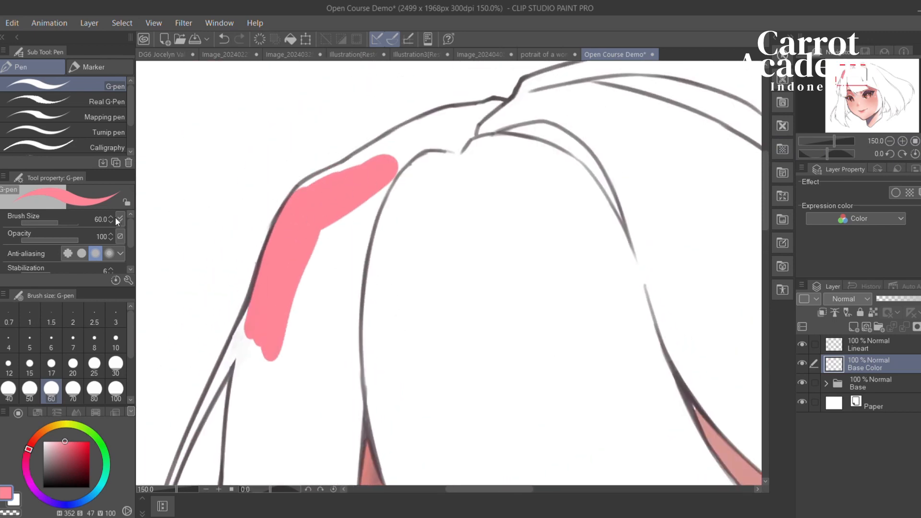
Try painting the inner edge of the side hair section with the Round mixing brush at size 25
key(b)
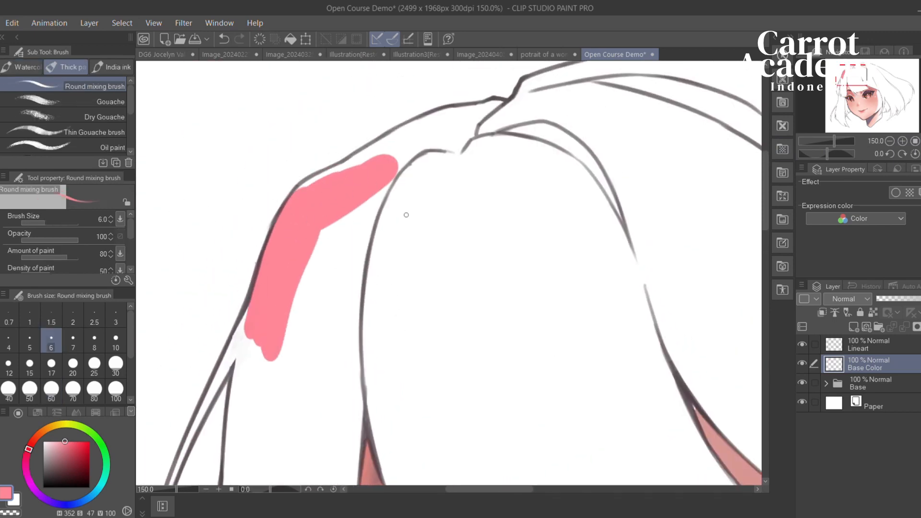
key(bracketright)
key(bracketright)
key(bracketright)
key(bracketright)
key(bracketright)
key(bracketright)
key(bracketright)
key(bracketright)
drag(395, 164, 369, 235)
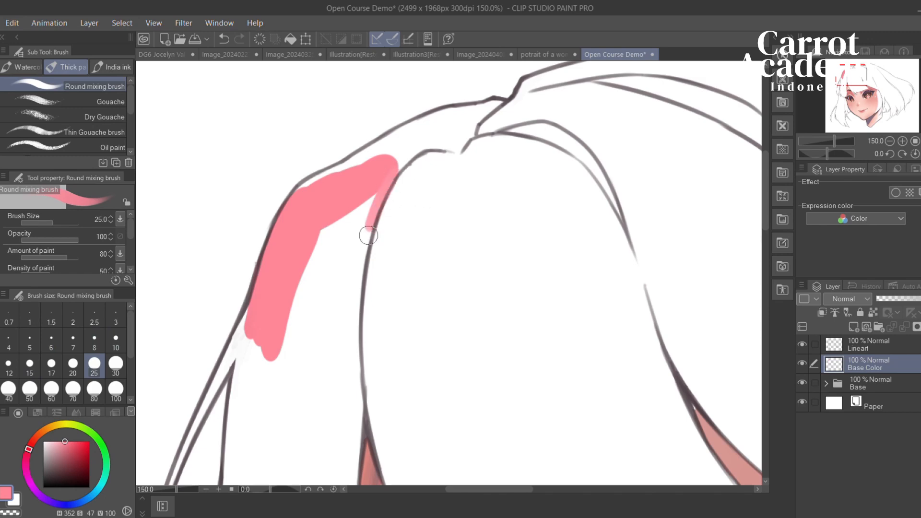
key(ctrl+z)
mouse_move(381, 183)
mouse_down()
mouse_move(364, 206)
mouse_move(336, 306)
mouse_move(372, 191)
mouse_move(341, 323)
mouse_move(341, 308)
mouse_move(351, 354)
mouse_up()
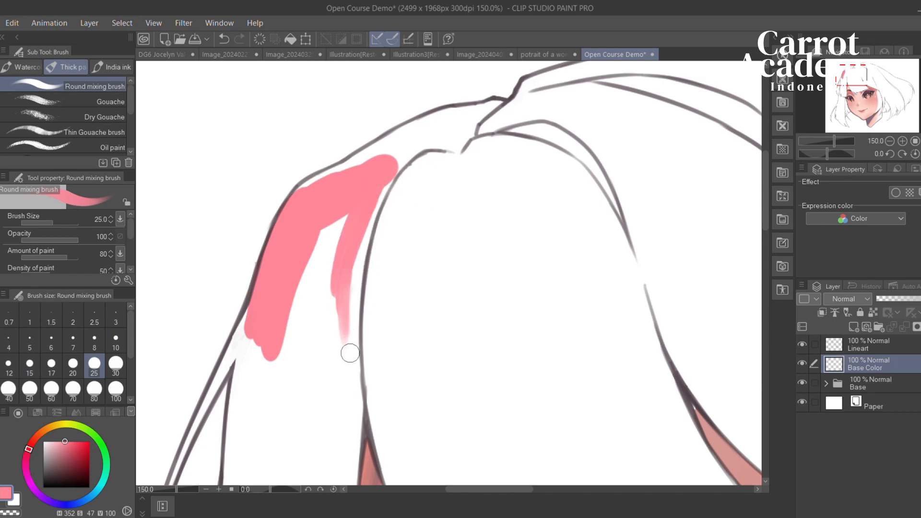
alt+click(347, 339)
drag(357, 301, 409, 318)
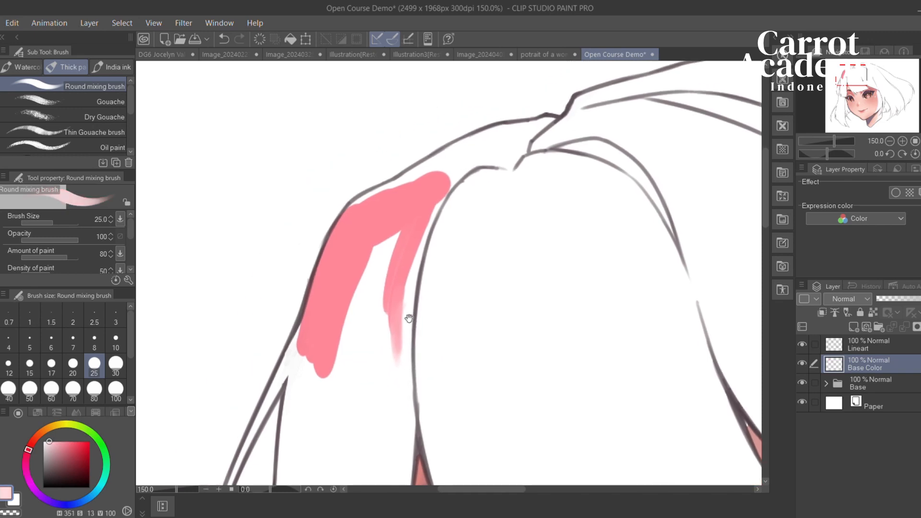
Sample the solid light pink from the painted hair and fill the upper side section up to the crown with the G-pen
alt+click(362, 249)
key(p)
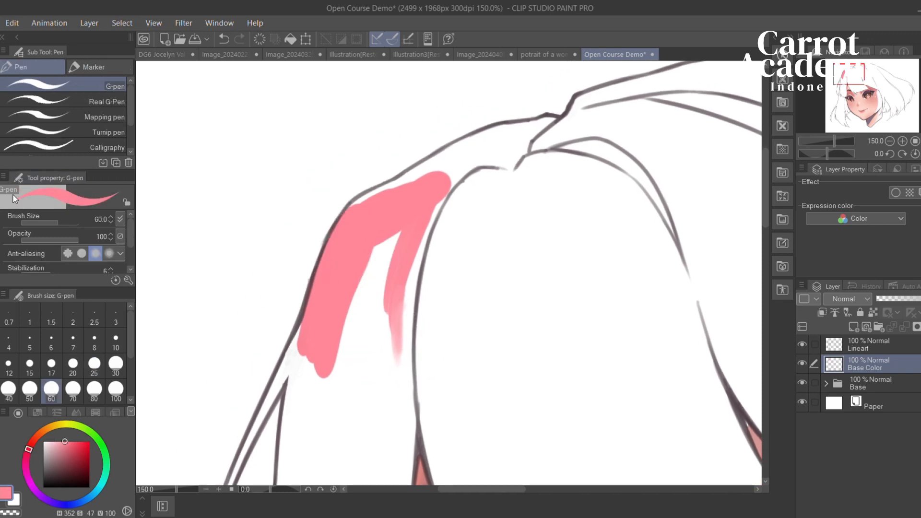
drag(471, 267, 465, 234)
mouse_move(382, 198)
mouse_down()
mouse_move(352, 307)
mouse_move(393, 238)
mouse_move(376, 314)
mouse_up()
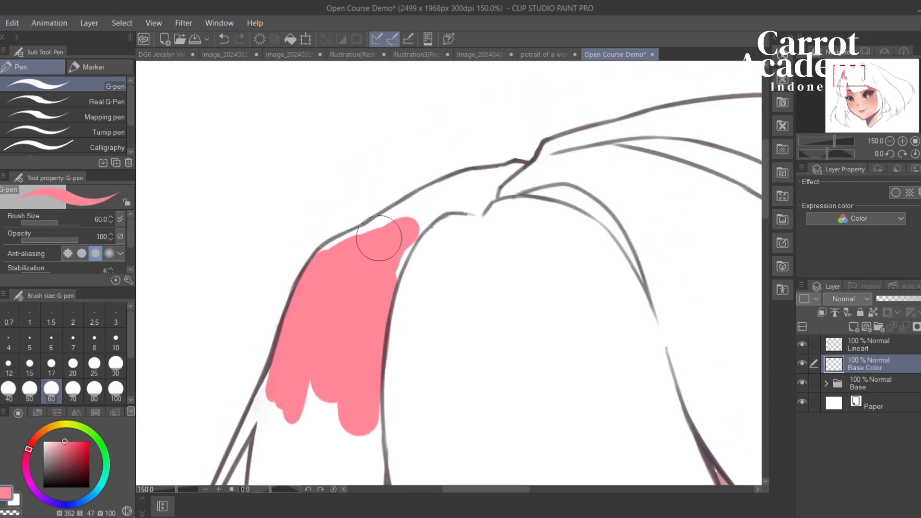
mouse_move(379, 239)
mouse_down()
mouse_move(333, 225)
mouse_move(330, 256)
mouse_move(343, 249)
mouse_move(323, 262)
mouse_move(355, 245)
mouse_move(322, 263)
mouse_move(425, 216)
mouse_move(321, 260)
mouse_move(391, 224)
mouse_up()
drag(338, 246, 428, 205)
key(ctrl+z)
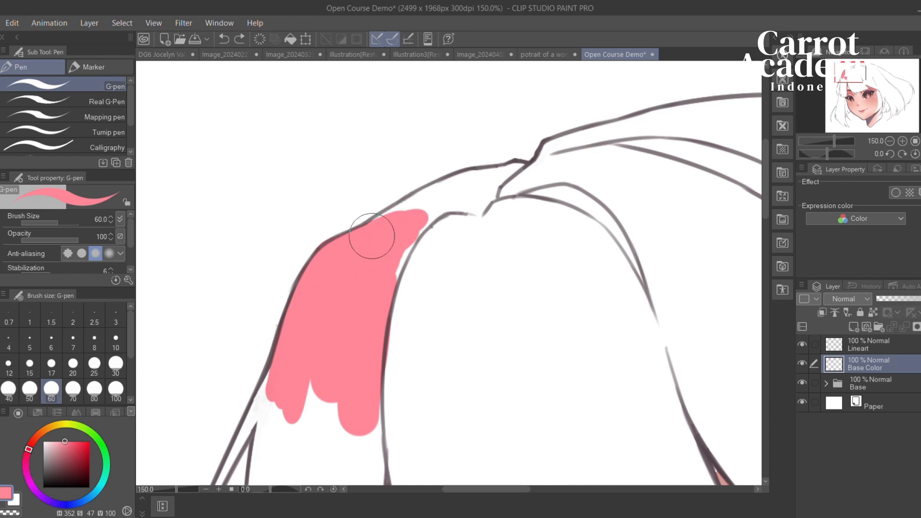
drag(372, 237, 449, 196)
mouse_move(403, 216)
mouse_down()
mouse_move(545, 175)
mouse_move(593, 88)
mouse_up()
mouse_move(553, 114)
mouse_down()
mouse_move(442, 196)
mouse_move(402, 347)
mouse_up()
Reduce the G-pen size to 17 and paint the upper part of the thin outer hair strand light pink
drag(384, 320, 486, 187)
key(bracketleft)
key(bracketleft)
key(bracketleft)
key(bracketleft)
key(bracketleft)
key(bracketleft)
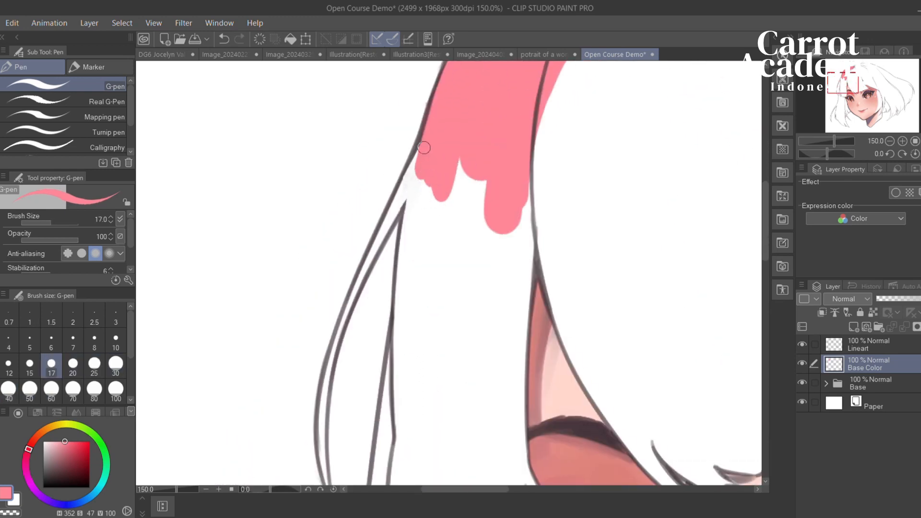
drag(424, 148, 384, 228)
mouse_move(417, 181)
mouse_down()
mouse_move(375, 244)
mouse_move(409, 190)
mouse_up()
mouse_move(377, 253)
mouse_down()
mouse_move(432, 173)
mouse_move(422, 187)
mouse_up()
drag(427, 166, 396, 232)
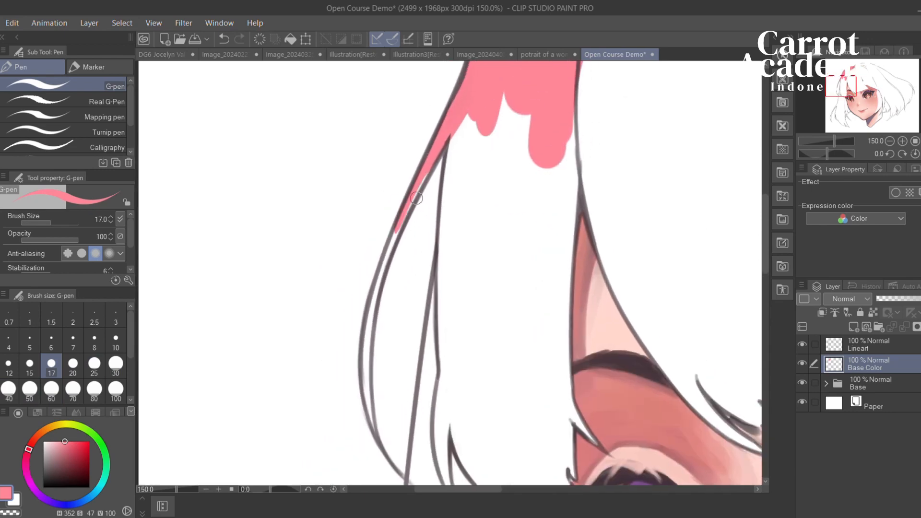
Continue the light pink base color down the narrow outer strand to its lower curve
mouse_move(417, 197)
mouse_down()
mouse_move(382, 273)
mouse_move(419, 181)
mouse_move(379, 314)
mouse_up()
drag(394, 229, 374, 331)
mouse_move(377, 328)
mouse_down()
mouse_move(385, 217)
mouse_move(373, 320)
mouse_up()
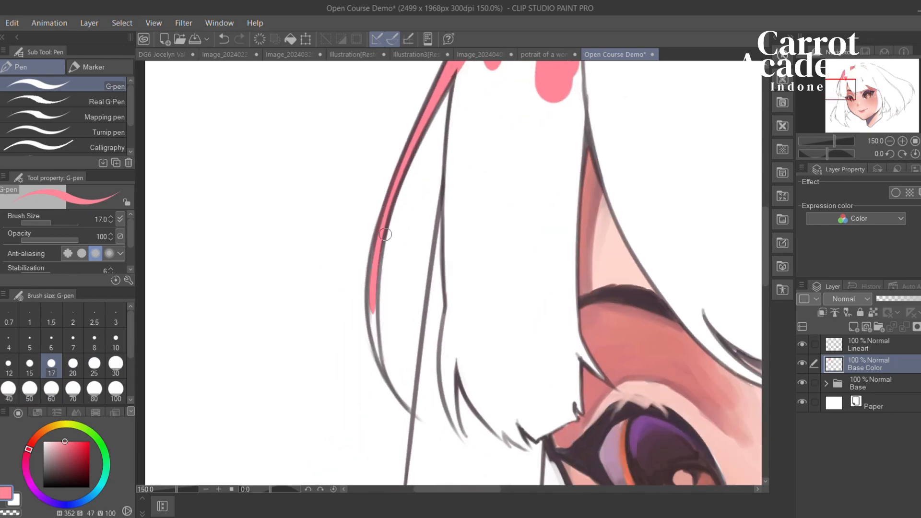
drag(386, 234, 379, 345)
drag(376, 259, 384, 367)
mouse_move(372, 293)
mouse_down()
mouse_move(384, 372)
mouse_move(381, 224)
mouse_move(375, 319)
mouse_up()
Paint light pink down the outer edge of the side fringe, just inside its outline
drag(433, 208, 385, 323)
drag(426, 151, 402, 301)
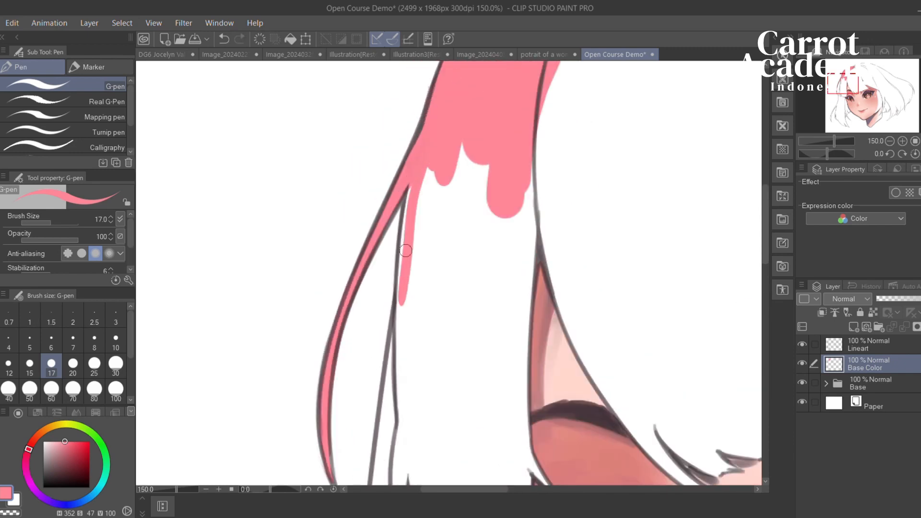
mouse_move(407, 212)
mouse_down()
mouse_move(408, 311)
mouse_move(397, 336)
mouse_move(360, 179)
mouse_up()
Enlarge the G-pen to 30 and widen the light pink band down the outer edge of the side fringe
key(bracketright)
key(bracketright)
key(bracketright)
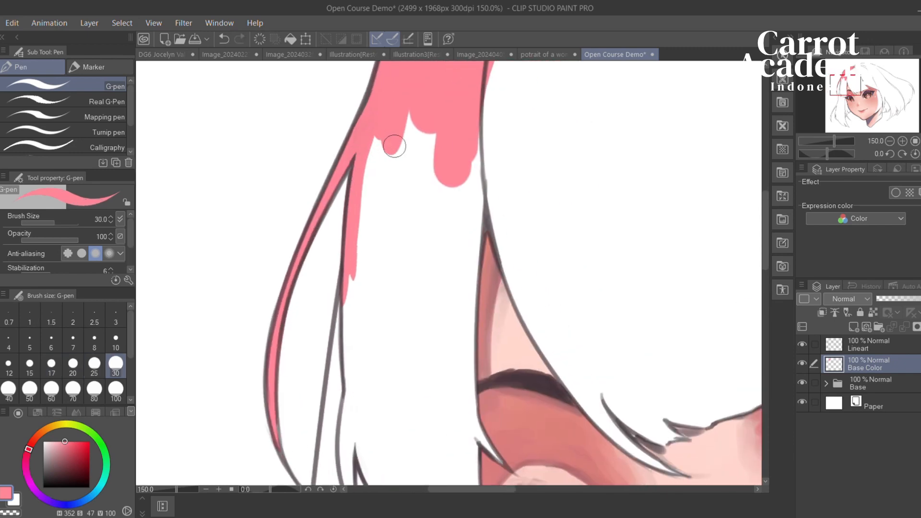
drag(395, 146, 364, 352)
mouse_move(383, 122)
mouse_down()
mouse_move(360, 292)
mouse_move(358, 403)
mouse_up()
Enlarge the G-pen to 50 and fill the side fringe light pink across its width down to just above the tips
key(bracketright)
key(bracketright)
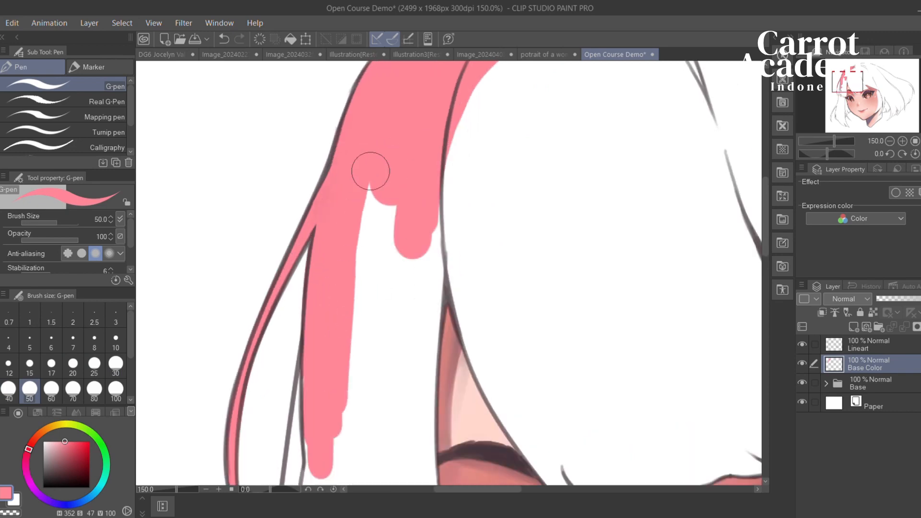
mouse_move(371, 171)
mouse_down()
mouse_move(440, 211)
mouse_move(419, 346)
mouse_up()
drag(421, 298, 440, 151)
mouse_move(461, 102)
mouse_down()
mouse_move(432, 239)
mouse_move(435, 295)
mouse_up()
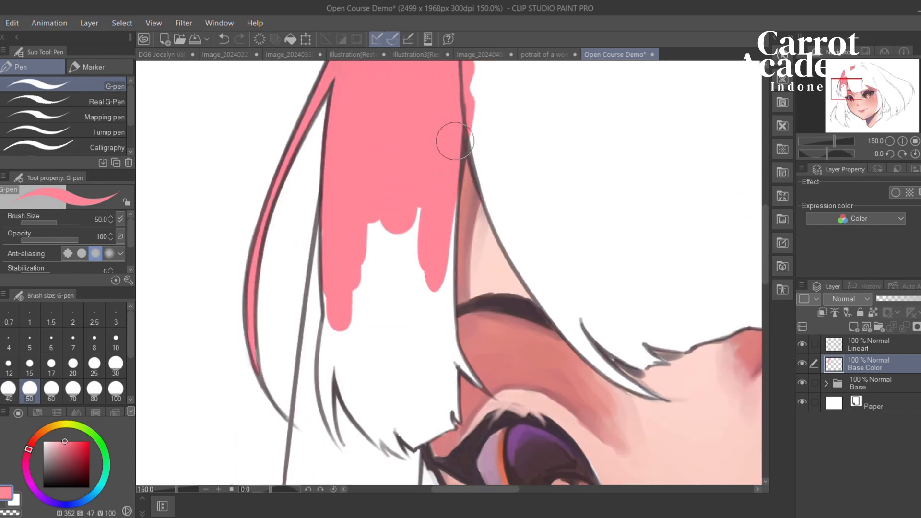
drag(455, 141, 435, 379)
mouse_move(403, 316)
mouse_down()
mouse_move(428, 253)
mouse_move(451, 336)
mouse_up()
mouse_move(418, 191)
mouse_down()
mouse_move(407, 134)
mouse_move(367, 218)
mouse_up()
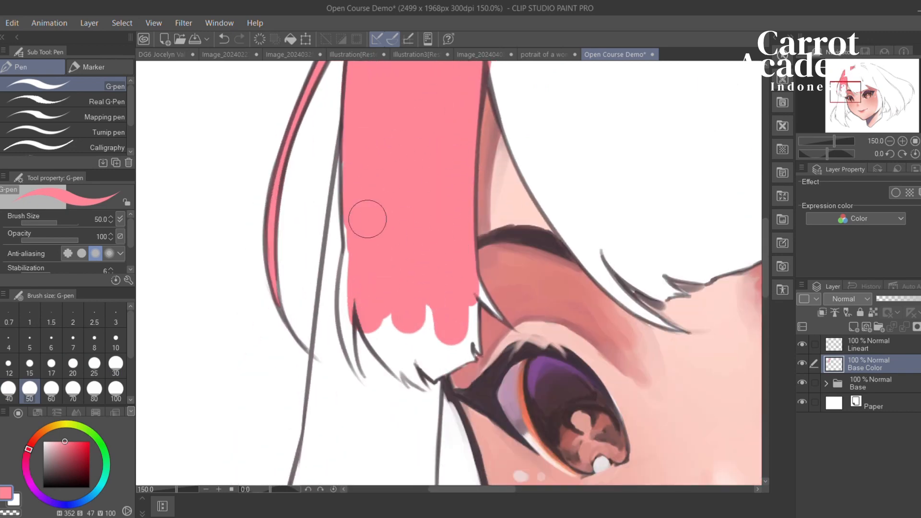
Lasso the bangs, crown and back hair as one large area just inside the line art
scroll(412, 230, down, 4)
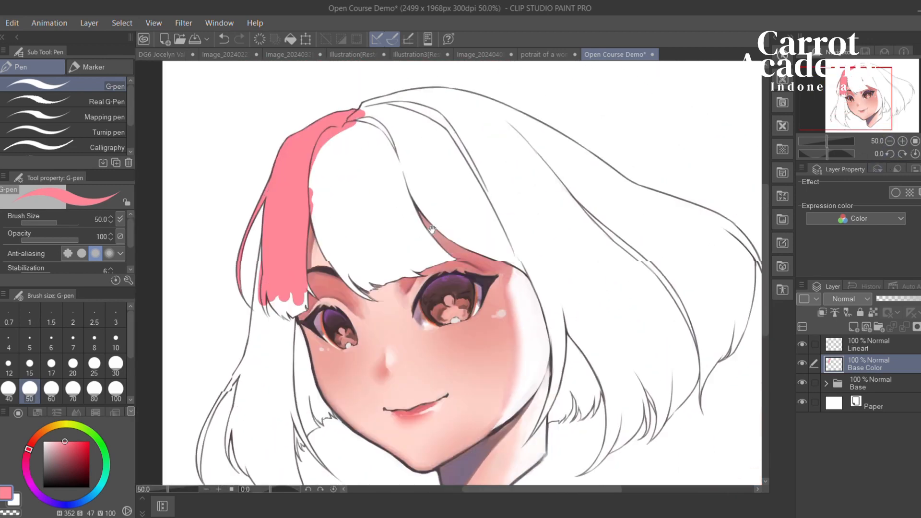
drag(432, 230, 435, 237)
key(m)
mouse_move(325, 196)
mouse_down()
mouse_move(355, 199)
mouse_move(397, 273)
mouse_move(451, 246)
mouse_move(442, 204)
mouse_move(537, 250)
mouse_move(677, 372)
mouse_move(734, 364)
mouse_move(756, 281)
mouse_move(573, 139)
mouse_move(523, 108)
mouse_move(468, 97)
mouse_up()
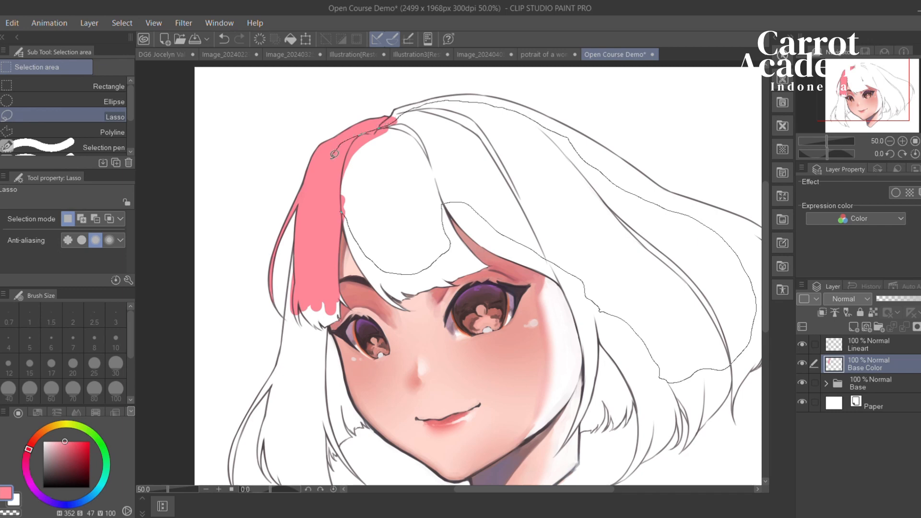
drag(334, 154, 336, 159)
Add the long side lock beside the face and the ragged lower ends of the back hair to the lasso selection
mouse_move(290, 310)
mouse_down()
mouse_move(439, 190)
mouse_move(413, 307)
mouse_move(450, 368)
mouse_move(492, 391)
mouse_move(473, 299)
mouse_move(480, 305)
mouse_move(478, 199)
mouse_move(489, 139)
mouse_up()
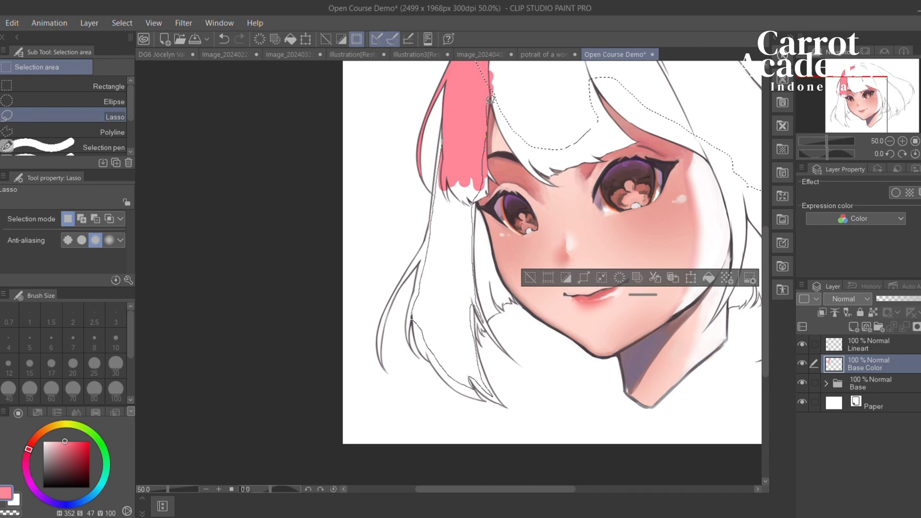
scroll(495, 71, up, 3)
mouse_move(495, 71)
mouse_down()
mouse_move(487, 163)
mouse_move(500, 191)
mouse_move(508, 327)
mouse_move(526, 299)
mouse_move(555, 287)
mouse_move(580, 322)
mouse_up()
mouse_move(596, 288)
mouse_down()
mouse_move(652, 280)
mouse_move(678, 243)
mouse_move(689, 179)
mouse_up()
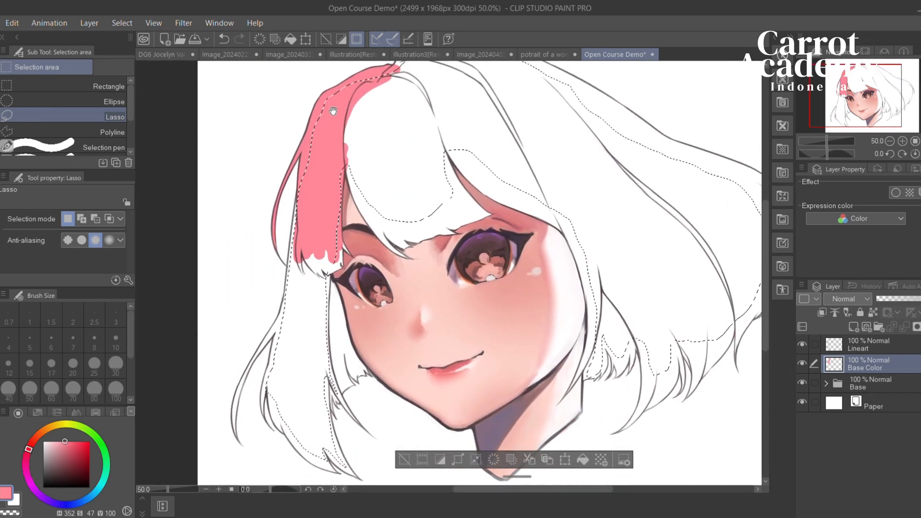
Fill the selected hair areas with light pink, clear the selection and switch to the G-pen
key(alt+BackSpace)
key(ctrl+d)
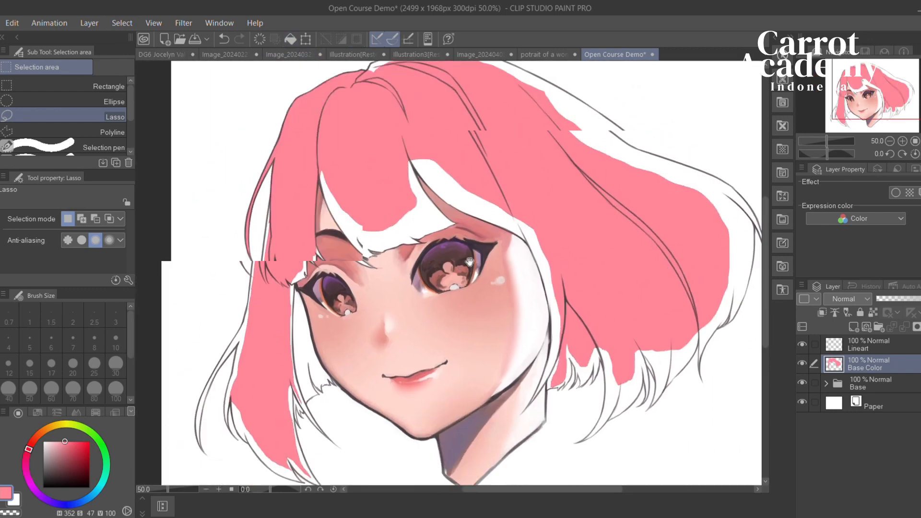
key(p)
click(903, 140)
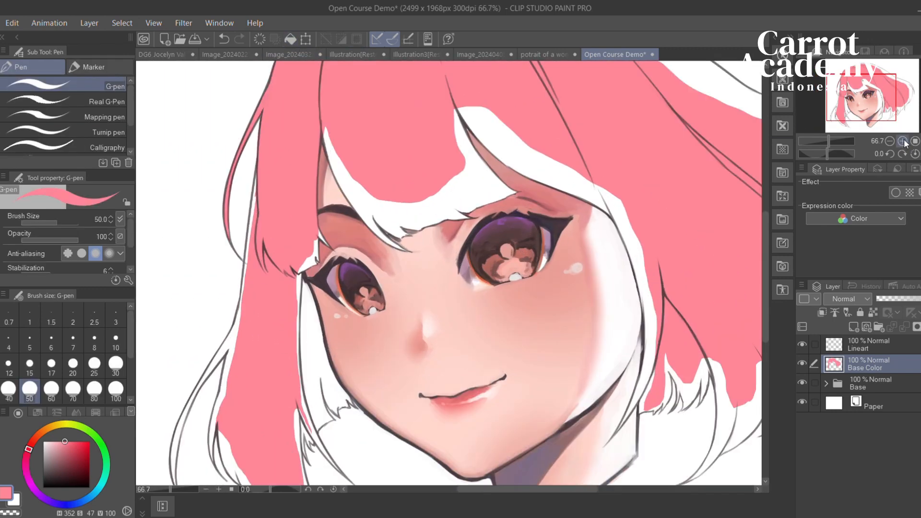
click(903, 140)
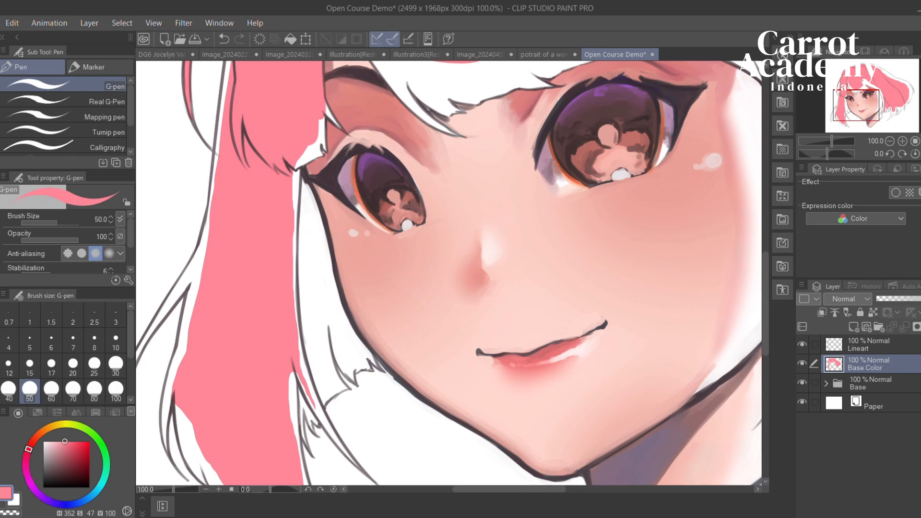
Undo the fill and the deselection to bring back the lasso selection of the hair
key(l)
key(ctrl+z)
key(ctrl+z)
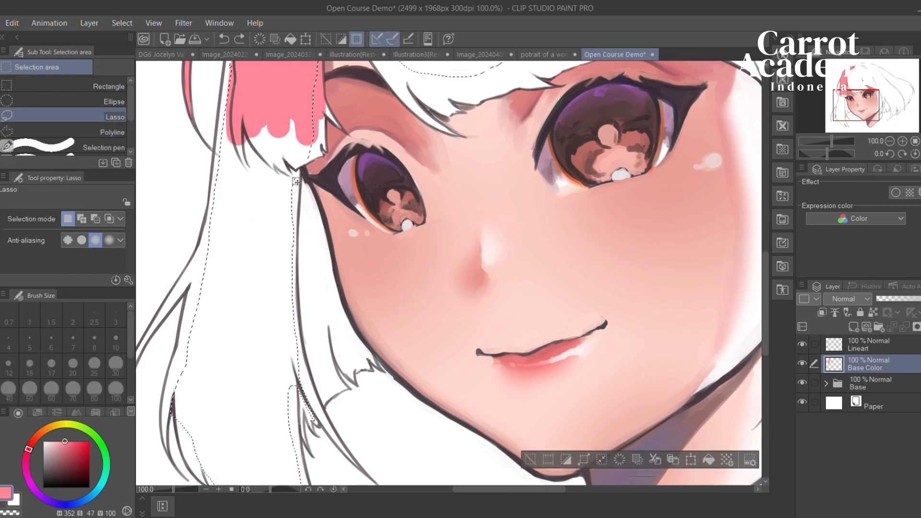
key(ctrl+z)
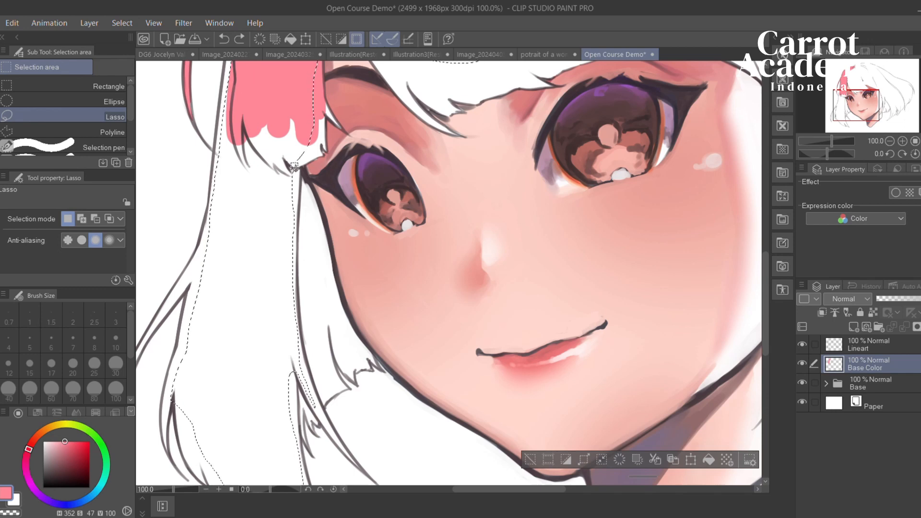
Extend the lasso selection over the inner strand beside the cheek and the outer edge of the side lock
drag(332, 277, 363, 354)
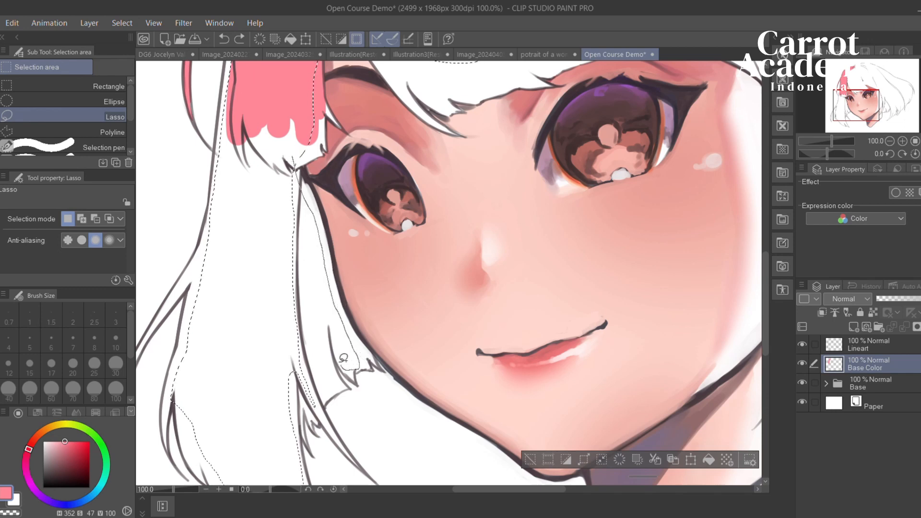
drag(295, 432, 259, 414)
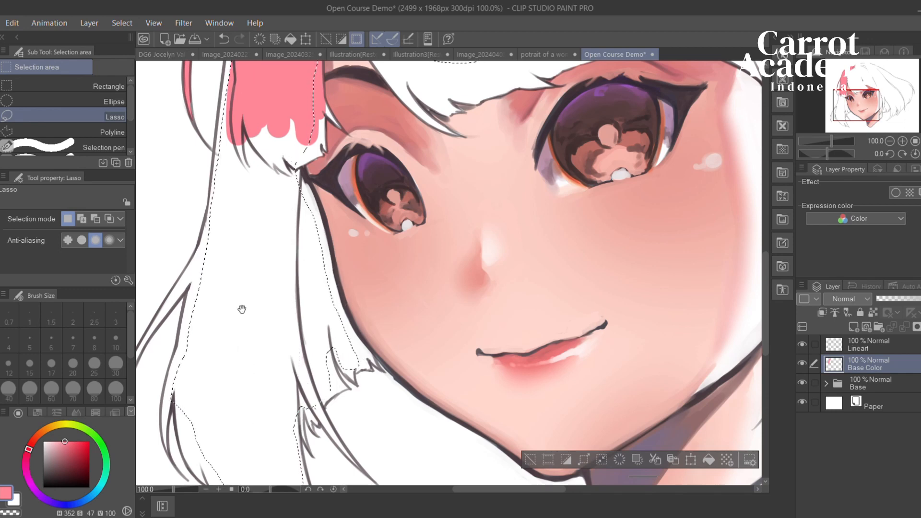
drag(242, 310, 335, 163)
mouse_move(272, 253)
mouse_down()
mouse_move(341, 370)
mouse_move(401, 367)
mouse_up()
mouse_move(443, 162)
mouse_down()
mouse_move(370, 278)
mouse_move(491, 259)
mouse_up()
drag(354, 161, 322, 239)
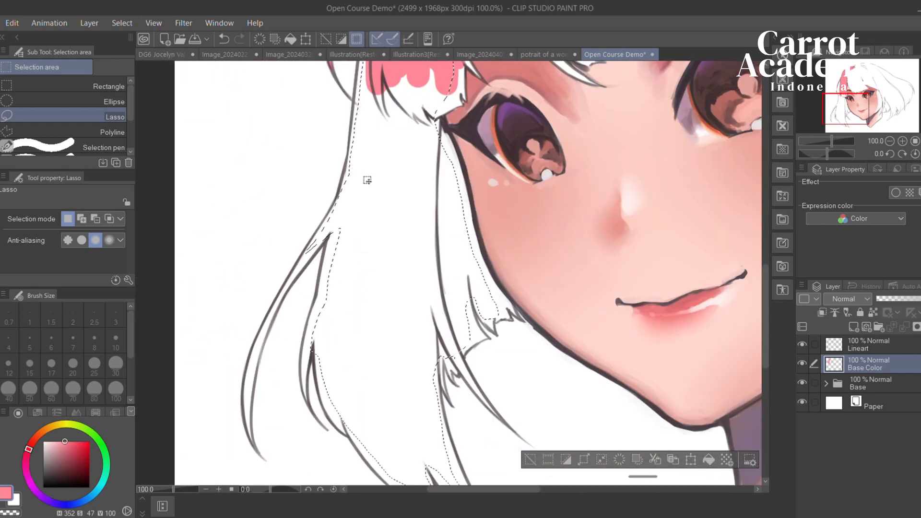
Extend the lasso selection closer to the bangs' edges and the hairline beside the far eye
mouse_move(739, 92)
mouse_down()
mouse_move(407, 113)
mouse_move(449, 245)
mouse_move(466, 379)
mouse_move(489, 379)
mouse_move(502, 357)
mouse_up()
mouse_move(424, 143)
mouse_down()
mouse_move(576, 276)
mouse_move(527, 243)
mouse_move(388, 187)
mouse_move(339, 91)
mouse_move(579, 249)
mouse_up()
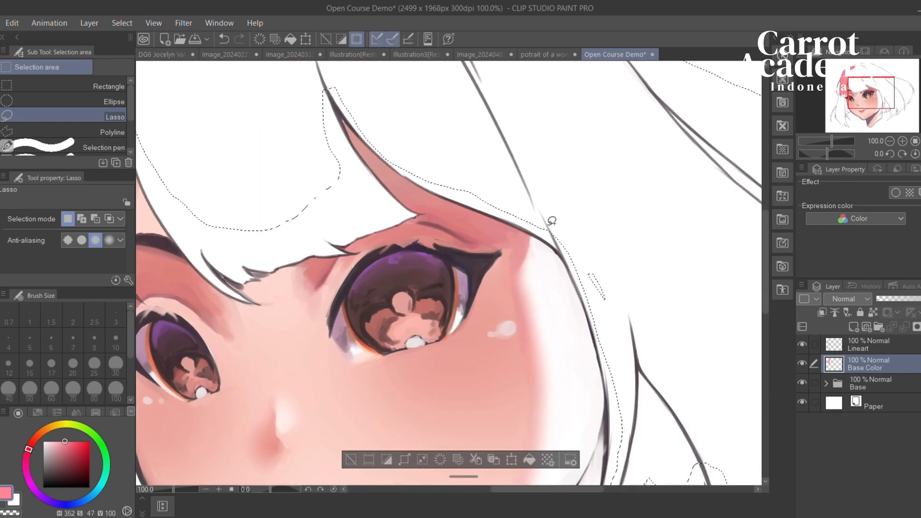
mouse_move(310, 118)
mouse_down()
mouse_move(477, 139)
mouse_move(534, 280)
mouse_move(400, 319)
mouse_move(364, 299)
mouse_move(315, 212)
mouse_move(485, 144)
mouse_move(430, 222)
mouse_up()
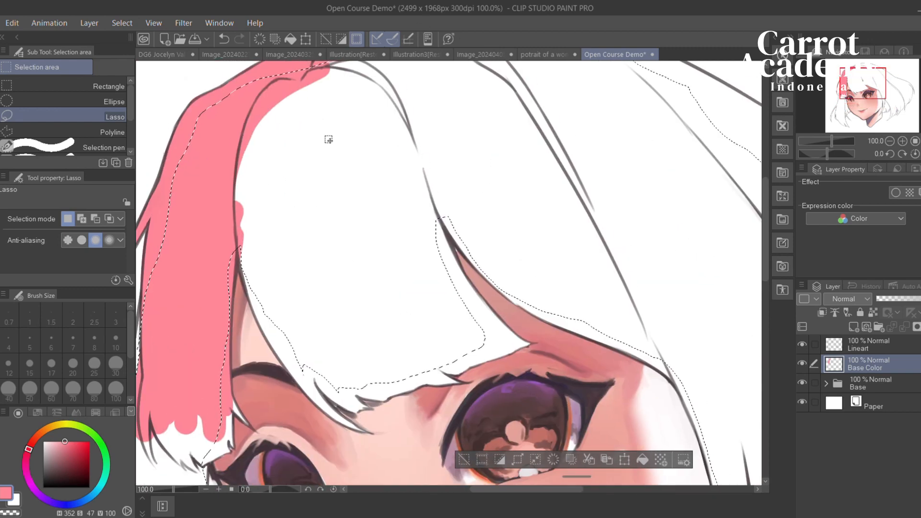
Try filling the extended hair selection with light pink and deselecting, and undo both
click(291, 40)
drag(574, 315, 490, 206)
key(ctrl+d)
click(890, 141)
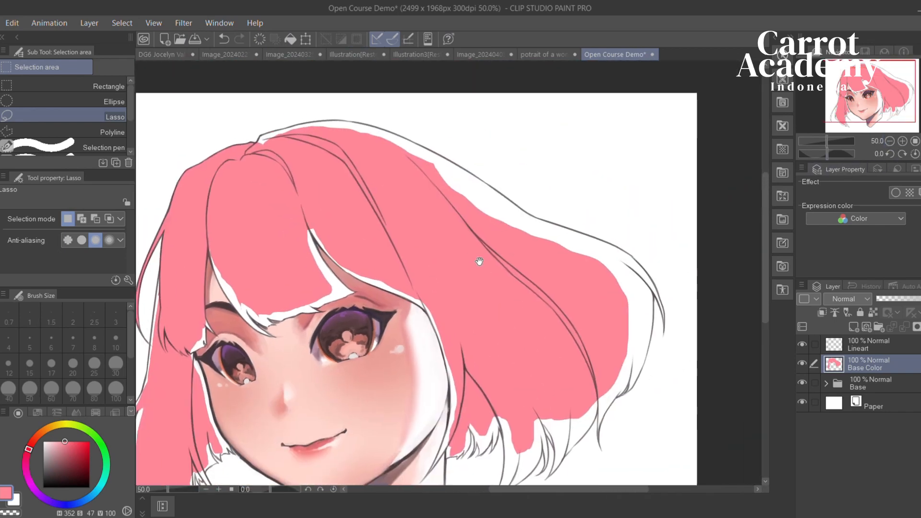
key(ctrl+z)
key(ctrl+z)
Extend the lasso selection along the upper outline of the back hair, fill it with light pink and deselect
mouse_move(560, 361)
mouse_down()
mouse_move(548, 398)
mouse_move(579, 389)
mouse_move(589, 365)
mouse_move(615, 360)
mouse_move(670, 299)
mouse_move(685, 254)
mouse_move(679, 205)
mouse_move(634, 171)
mouse_move(516, 124)
mouse_move(412, 147)
mouse_up()
scroll(422, 173, up, 5)
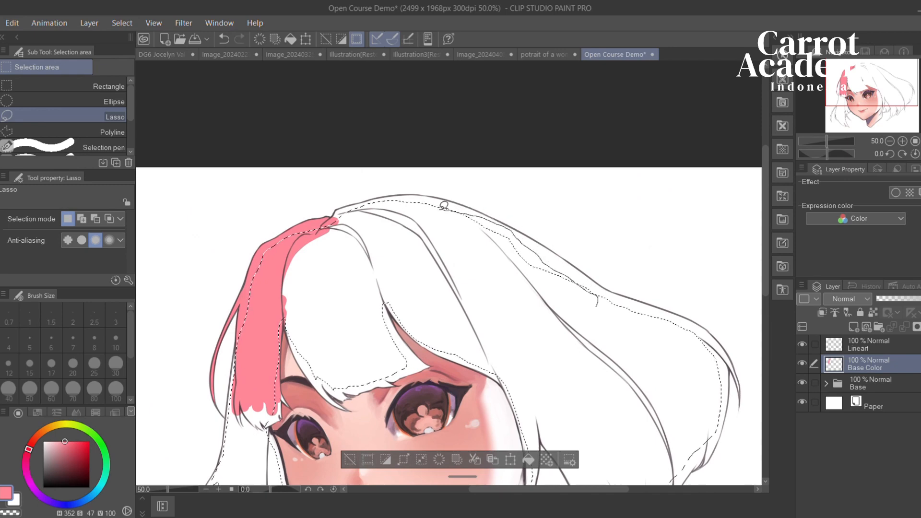
key(alt+BackSpace)
drag(392, 288, 494, 122)
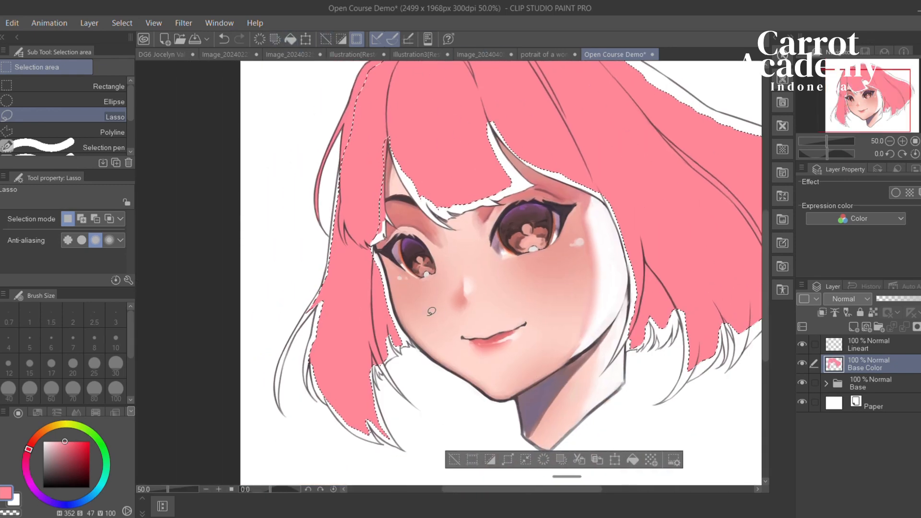
key(ctrl+d)
Switch to the G-pen and paint light pink out to the upper outer outline of the long side lock
drag(431, 312, 416, 275)
double_click(902, 141)
mouse_move(189, 285)
mouse_down()
mouse_move(333, 196)
mouse_move(399, 206)
mouse_up()
key(p)
click(902, 141)
drag(375, 144, 356, 276)
drag(361, 157, 332, 284)
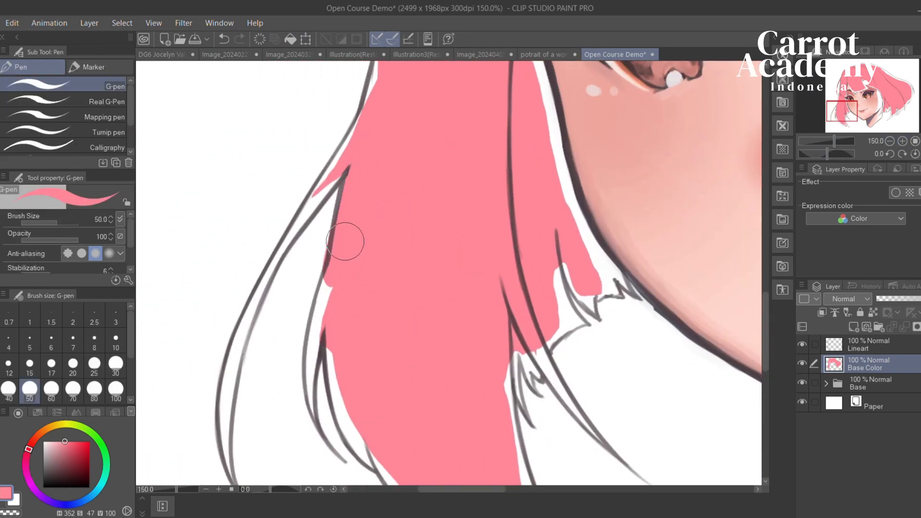
Undo the last stroke and continue the light pink down the side lock's outer edge, redoing strokes that miss the outline
key(ctrl+z)
drag(363, 223, 405, 224)
drag(395, 167, 382, 294)
mouse_move(393, 207)
mouse_down()
mouse_move(368, 338)
mouse_move(375, 241)
mouse_move(395, 309)
mouse_up()
drag(366, 220, 410, 360)
key(ctrl+z)
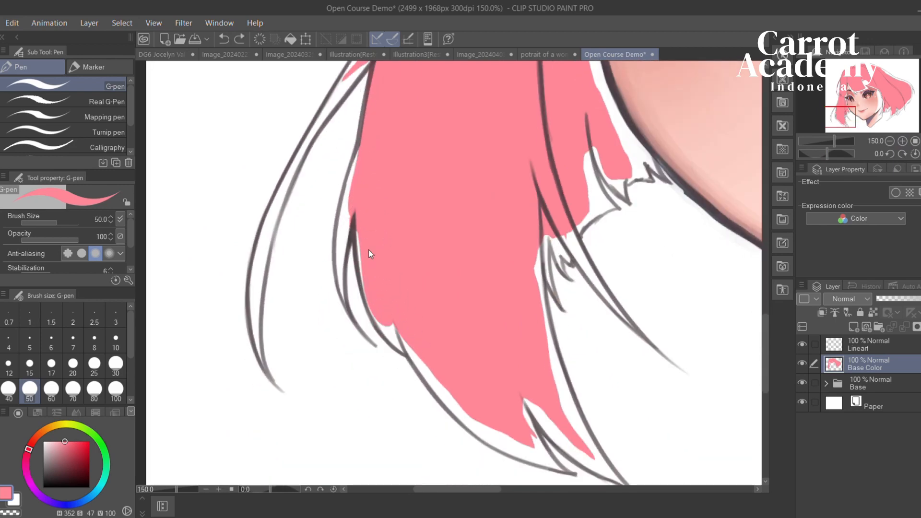
drag(362, 226, 420, 350)
mouse_move(385, 298)
mouse_down()
mouse_move(348, 308)
mouse_move(313, 268)
mouse_move(388, 354)
mouse_up()
Reduce the G-pen size to 20 and fill the lower outer curve of the side lock toward its first tip
key(bracketleft)
key(bracketleft)
key(bracketleft)
key(bracketleft)
key(ctrl+z)
drag(314, 279, 393, 353)
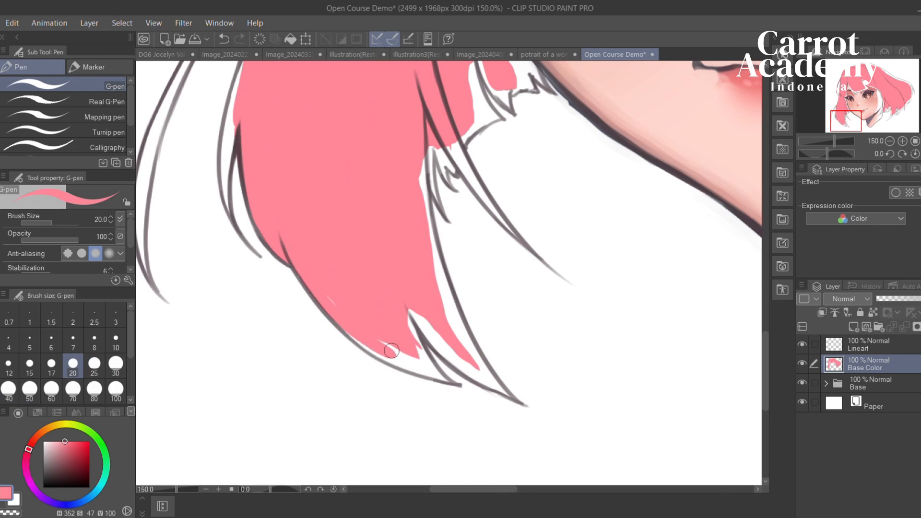
mouse_move(342, 329)
mouse_down()
mouse_move(451, 382)
mouse_move(424, 361)
mouse_move(434, 369)
mouse_move(398, 294)
mouse_move(458, 361)
mouse_up()
Paint both pointed tips of the side lock and its inner edge light pink up to the line art
mouse_move(450, 338)
mouse_down()
mouse_move(382, 313)
mouse_move(429, 362)
mouse_move(387, 311)
mouse_up()
key(ctrl+z)
mouse_move(424, 347)
mouse_down()
mouse_move(373, 268)
mouse_move(382, 270)
mouse_up()
mouse_move(399, 302)
mouse_down()
mouse_move(417, 349)
mouse_move(381, 287)
mouse_up()
mouse_move(399, 339)
mouse_down()
mouse_move(374, 234)
mouse_move(391, 287)
mouse_up()
drag(391, 284, 390, 212)
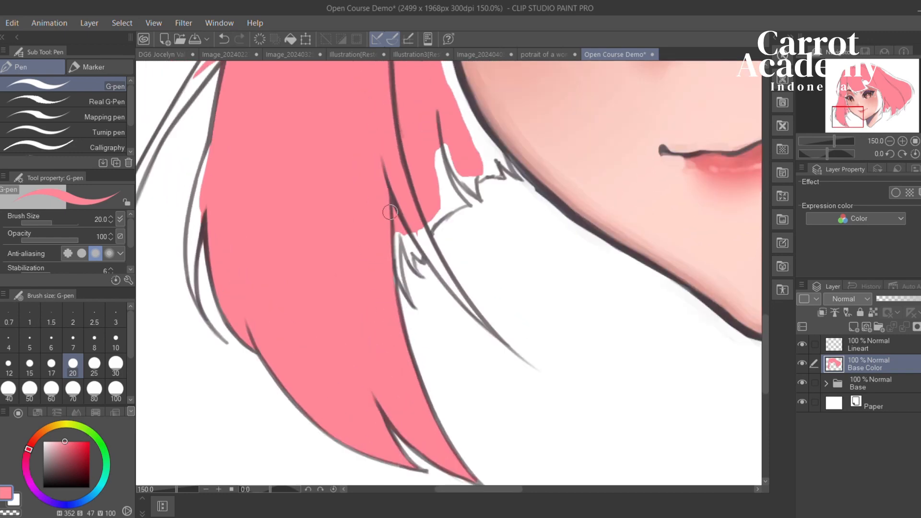
Undo the stray strokes and paint the small ragged tufts beside the side lock's inner edge light pink
drag(400, 302, 392, 220)
key(ctrl+z)
key(ctrl+z)
drag(392, 259, 407, 291)
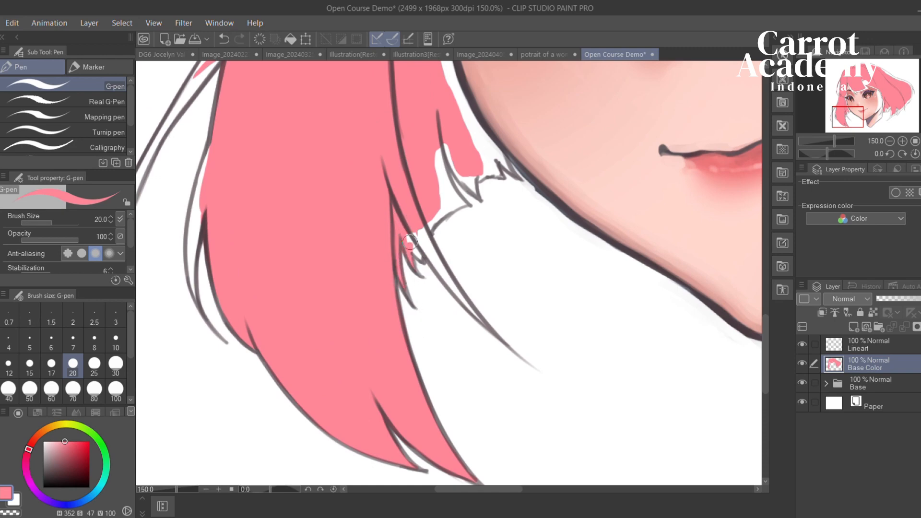
Paint the thin tapering strand below the cheek light pink toward its tip, redoing strokes that cross the outline
mouse_move(419, 235)
mouse_down()
mouse_move(443, 284)
mouse_move(390, 284)
mouse_move(457, 360)
mouse_up()
key(ctrl+z)
key(ctrl+z)
key(ctrl+z)
mouse_move(411, 289)
mouse_down()
mouse_move(462, 366)
mouse_move(452, 354)
mouse_move(479, 372)
mouse_up()
key(ctrl+z)
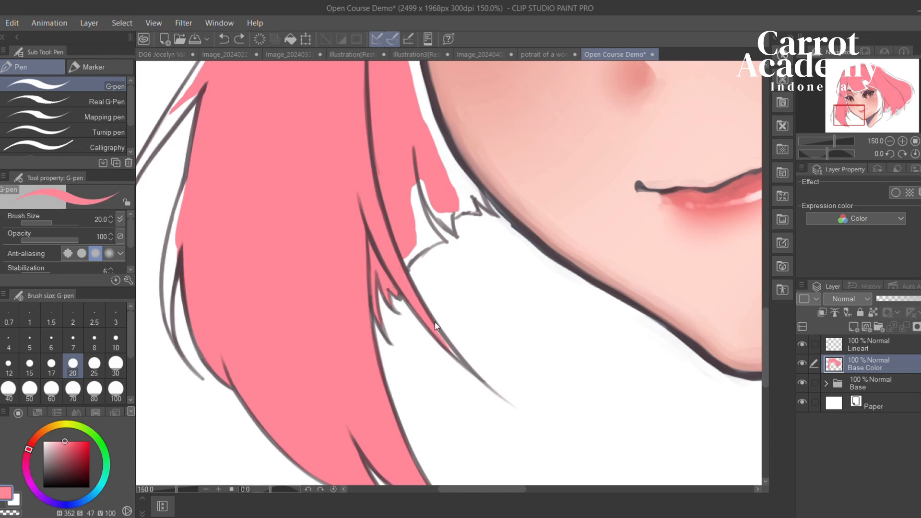
drag(438, 332, 483, 385)
Fill the white gap above the jagged lower end of the inner strand with light pink
mouse_move(427, 275)
mouse_down()
mouse_move(428, 304)
mouse_move(443, 299)
mouse_move(439, 267)
mouse_move(444, 294)
mouse_up()
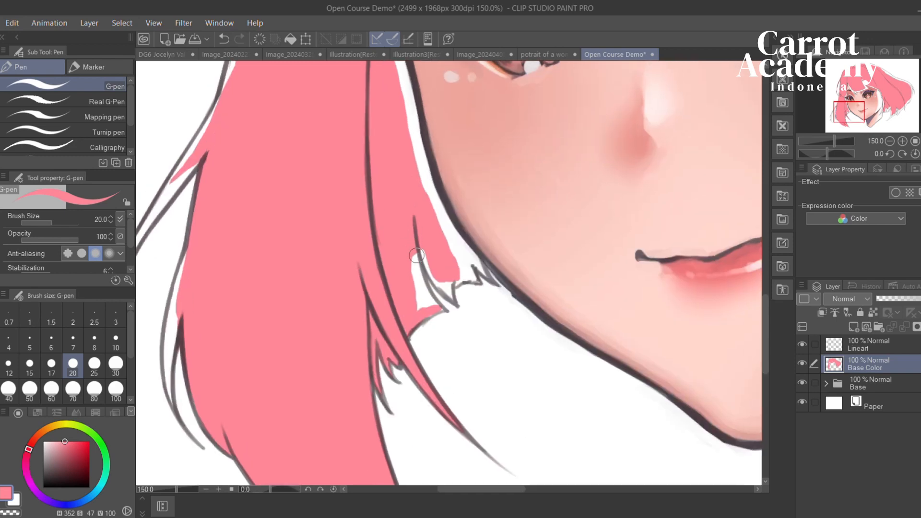
key(ctrl+z)
drag(416, 256, 425, 301)
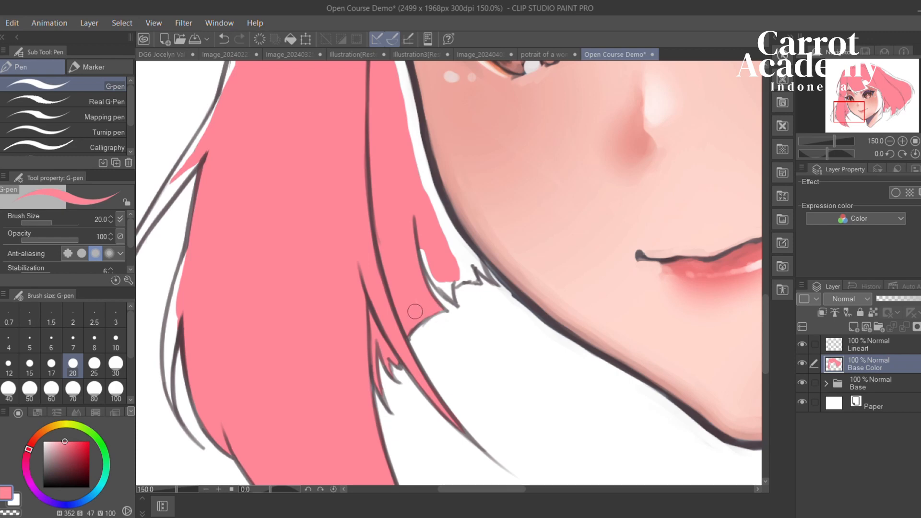
scroll(432, 319, up, 1)
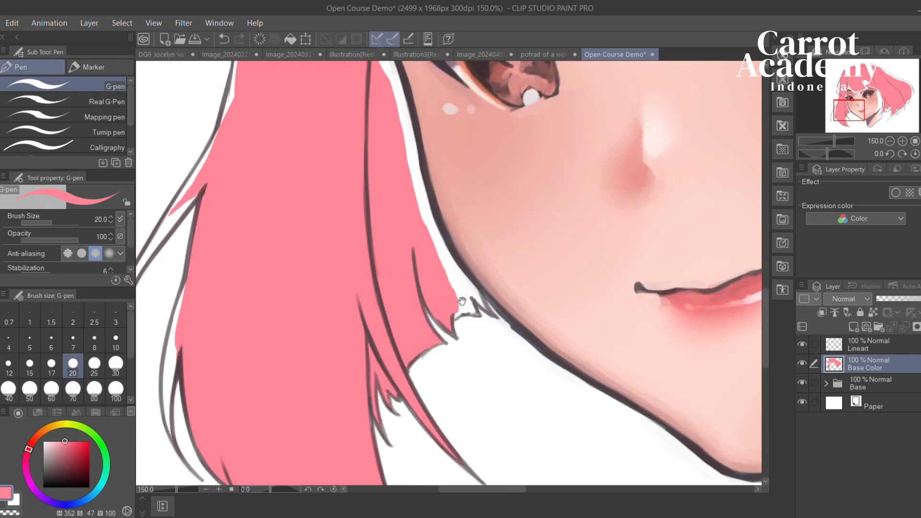
Paint the jagged tips of the inner strand next to the jaw outline light pink, undoing strokes that overshoot
mouse_move(462, 301)
mouse_down()
mouse_move(480, 320)
mouse_move(454, 312)
mouse_move(481, 348)
mouse_move(453, 349)
mouse_move(484, 365)
mouse_up()
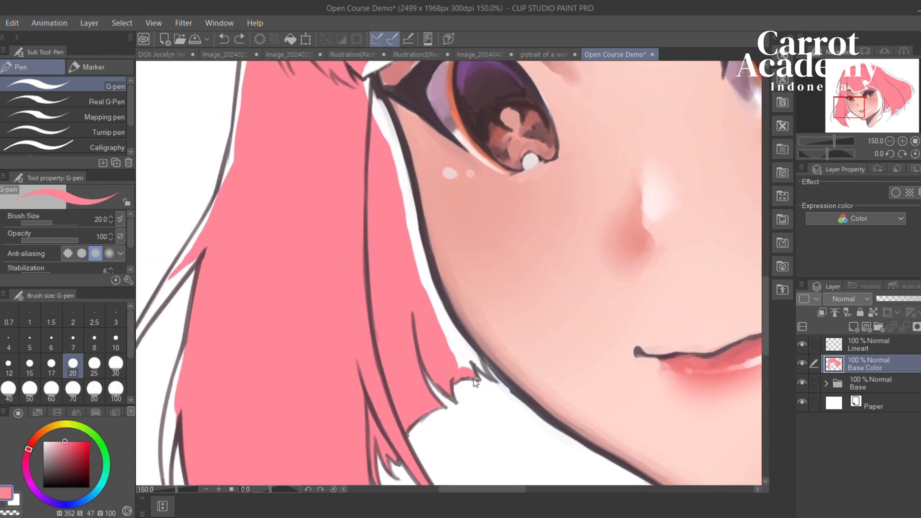
drag(483, 368, 453, 328)
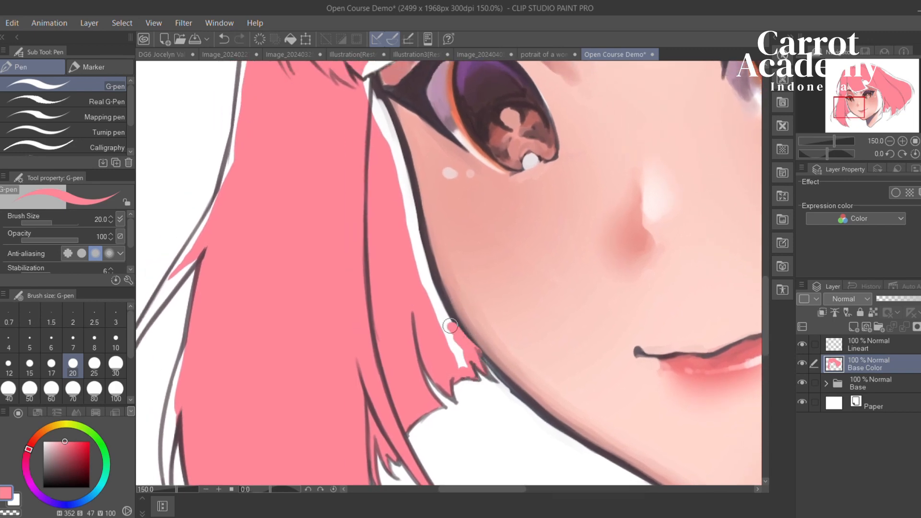
key(ctrl+z)
drag(476, 361, 419, 256)
key(ctrl+z)
mouse_move(409, 217)
mouse_down()
mouse_move(458, 266)
mouse_move(452, 280)
mouse_up()
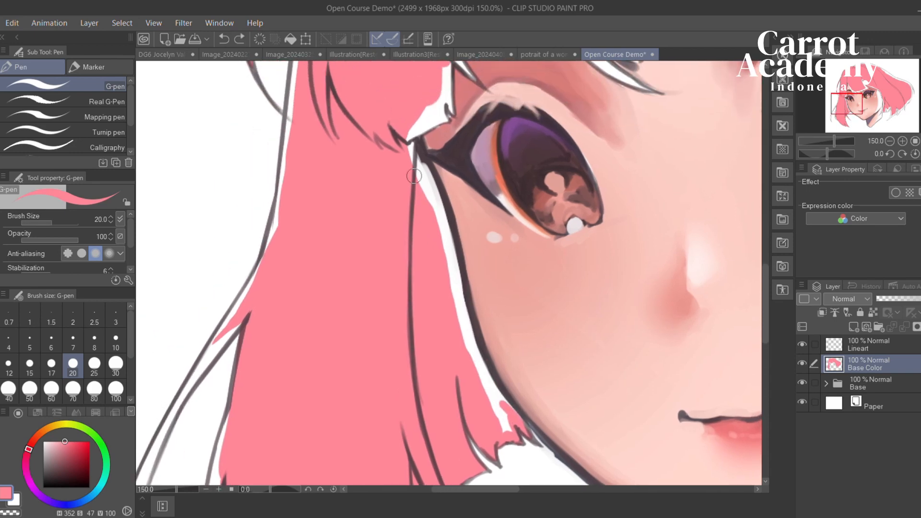
Paint light pink along the cheek outline from the eye corner down to the inner strand's tips, redoing imprecise strokes
mouse_move(406, 139)
mouse_down()
mouse_move(432, 214)
mouse_move(439, 214)
mouse_up()
key(ctrl+z)
mouse_move(423, 174)
mouse_down()
mouse_move(449, 235)
mouse_move(463, 307)
mouse_move(443, 241)
mouse_move(454, 292)
mouse_up()
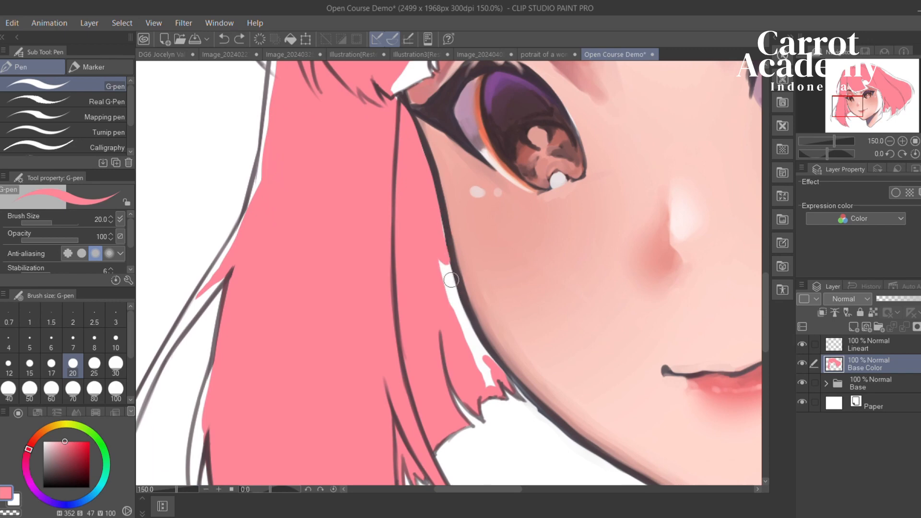
drag(434, 211, 461, 327)
key(ctrl+z)
mouse_move(435, 206)
mouse_down()
mouse_move(476, 368)
mouse_move(490, 381)
mouse_up()
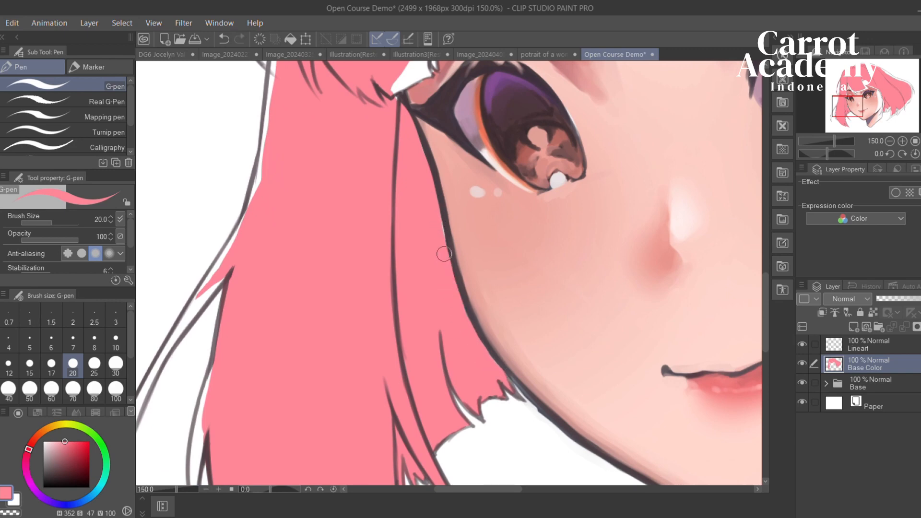
mouse_move(430, 204)
mouse_down()
mouse_move(409, 207)
mouse_move(437, 268)
mouse_move(461, 202)
mouse_up()
mouse_move(436, 283)
mouse_down()
mouse_move(461, 199)
mouse_move(448, 238)
mouse_move(500, 234)
mouse_up()
key(ctrl+z)
key(ctrl+z)
key(ctrl+z)
Paint the thin loose outer strand beside the lower front lock light pink from tip to root, redoing imprecise strokes
drag(415, 410, 404, 295)
mouse_move(411, 370)
mouse_down()
mouse_move(427, 246)
mouse_move(422, 274)
mouse_move(448, 214)
mouse_up()
key(ctrl+z)
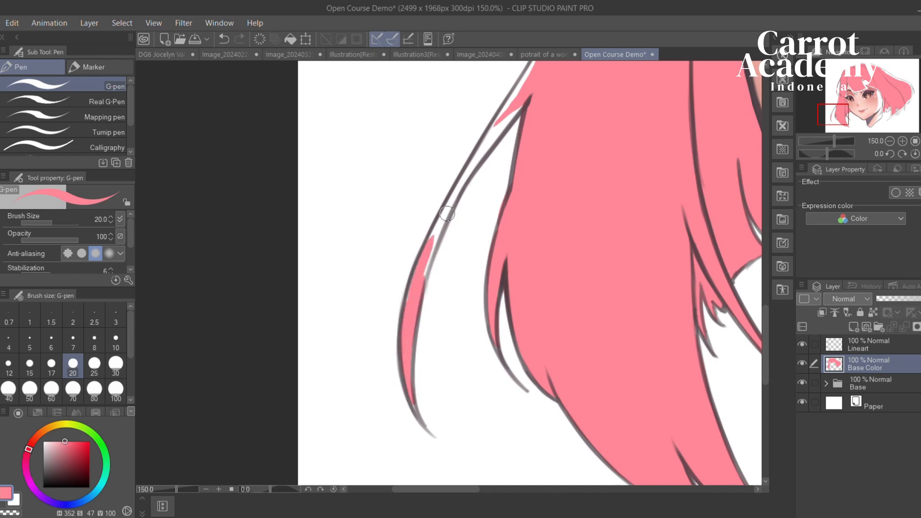
drag(413, 305, 452, 217)
key(ctrl+z)
mouse_move(415, 288)
mouse_down()
mouse_move(473, 164)
mouse_move(520, 106)
mouse_up()
key(ctrl+z)
drag(466, 179, 522, 106)
Fill the white gaps along the front lock's outer edge and at its jagged tips beside the eye corner with light pink
mouse_move(494, 142)
mouse_down()
mouse_move(433, 239)
mouse_move(516, 81)
mouse_move(476, 347)
mouse_up()
mouse_move(461, 158)
mouse_down()
mouse_move(473, 294)
mouse_move(481, 161)
mouse_up()
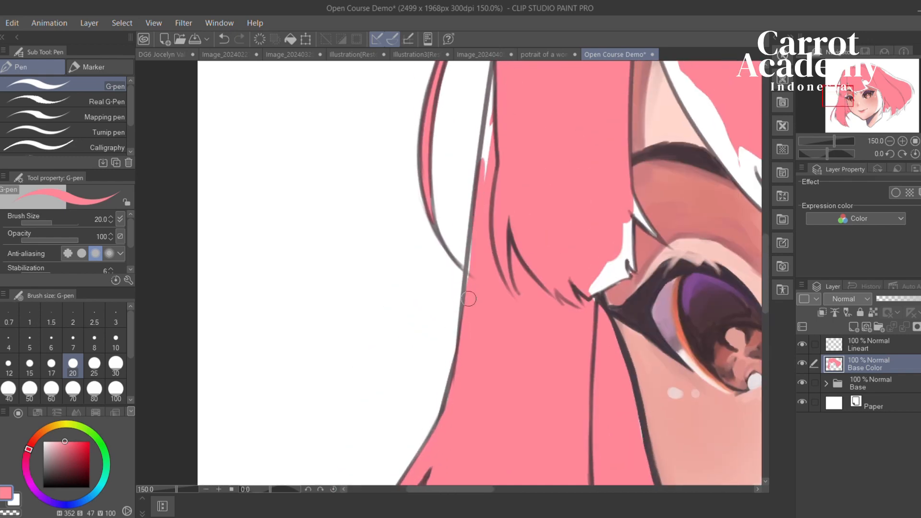
drag(468, 298, 492, 115)
drag(492, 118, 489, 228)
drag(475, 283, 504, 168)
mouse_move(552, 370)
mouse_down()
mouse_move(464, 249)
mouse_move(425, 234)
mouse_up()
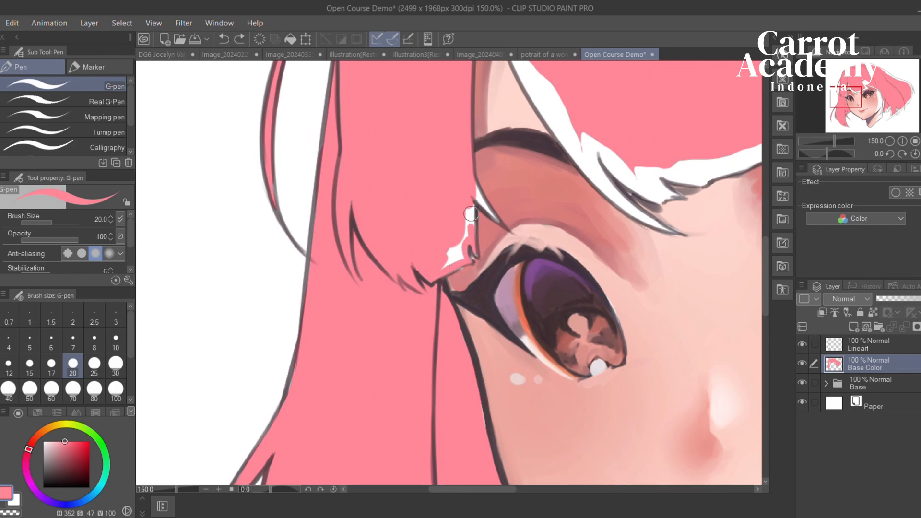
drag(472, 213, 468, 281)
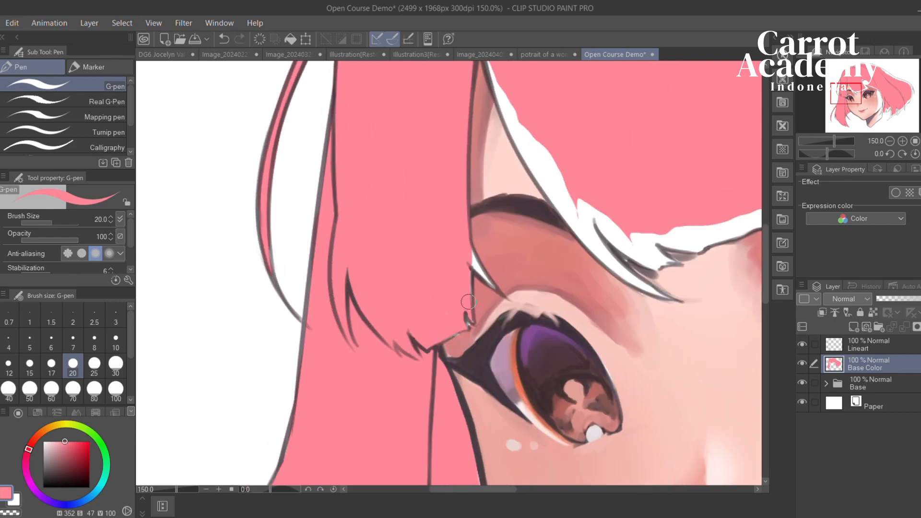
Paint light pink along the edge of the bangs from the side lock down past the eyebrow to the pointed tip
mouse_move(506, 215)
mouse_down()
mouse_move(442, 358)
mouse_move(450, 417)
mouse_up()
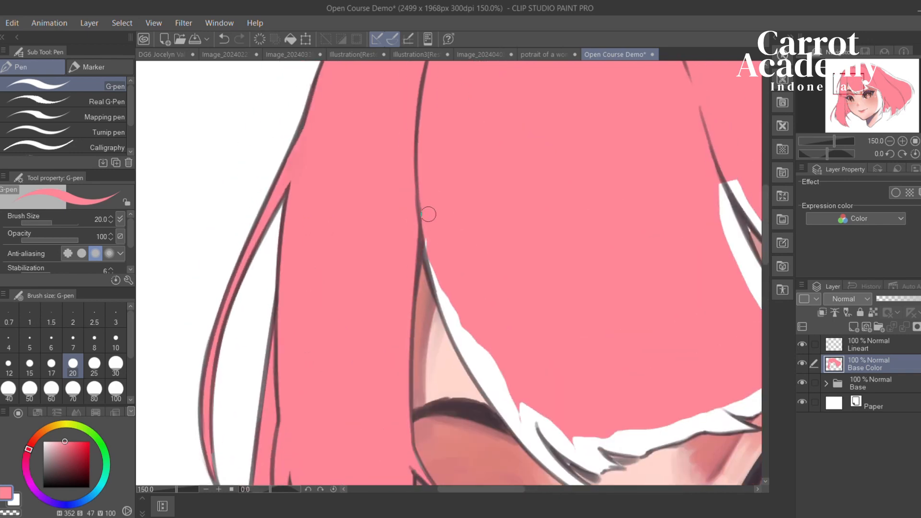
drag(430, 245, 474, 339)
mouse_move(465, 309)
mouse_down()
mouse_move(427, 220)
mouse_move(456, 300)
mouse_up()
mouse_move(437, 257)
mouse_down()
mouse_move(425, 221)
mouse_move(458, 285)
mouse_up()
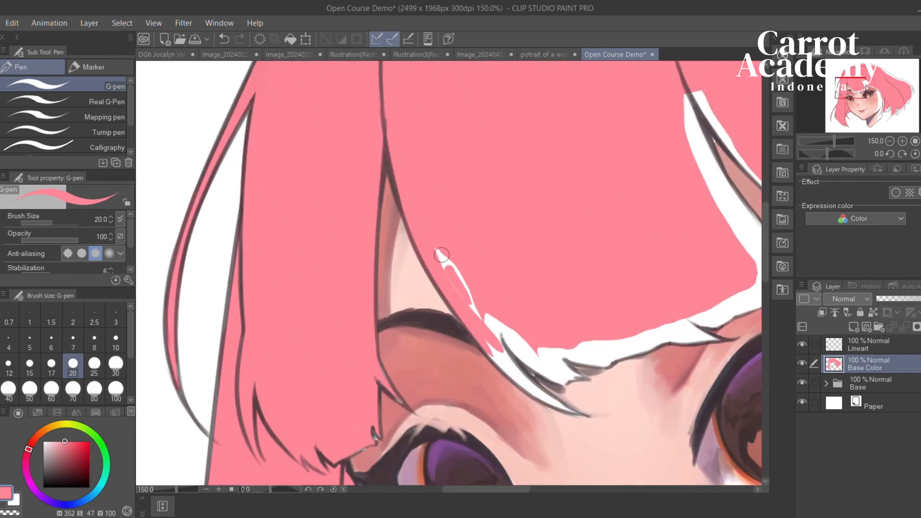
mouse_move(487, 335)
mouse_down()
mouse_move(463, 285)
mouse_move(491, 325)
mouse_up()
key(ctrl+z)
mouse_move(442, 257)
mouse_down()
mouse_move(488, 332)
mouse_move(522, 347)
mouse_up()
mouse_move(466, 293)
mouse_down()
mouse_move(541, 363)
mouse_move(550, 384)
mouse_move(477, 330)
mouse_up()
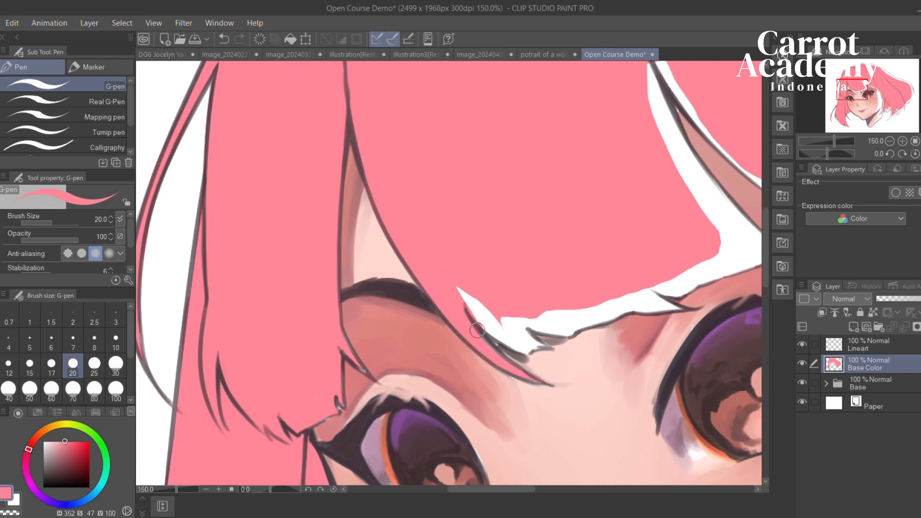
Fill the pointed tips and the jagged lower edge of the bangs above the nose with light pink
drag(452, 286, 504, 336)
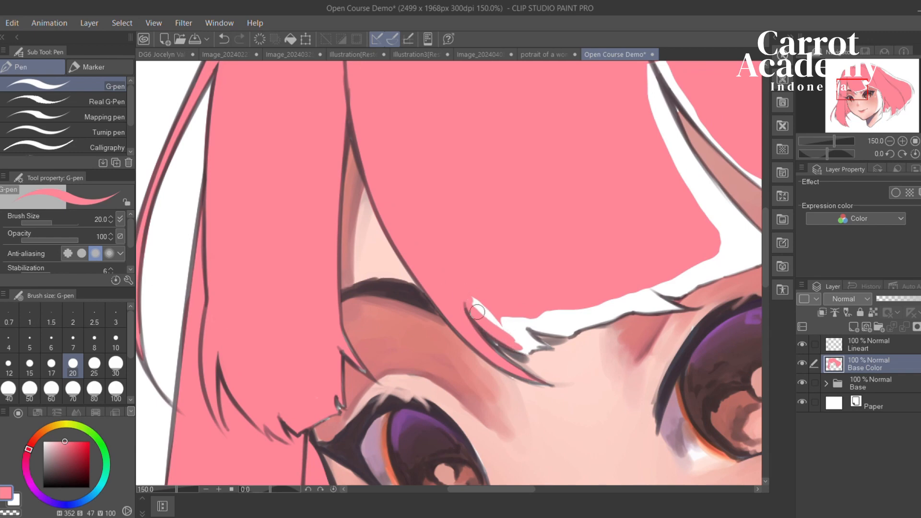
mouse_move(471, 297)
mouse_down()
mouse_move(516, 328)
mouse_move(469, 300)
mouse_up()
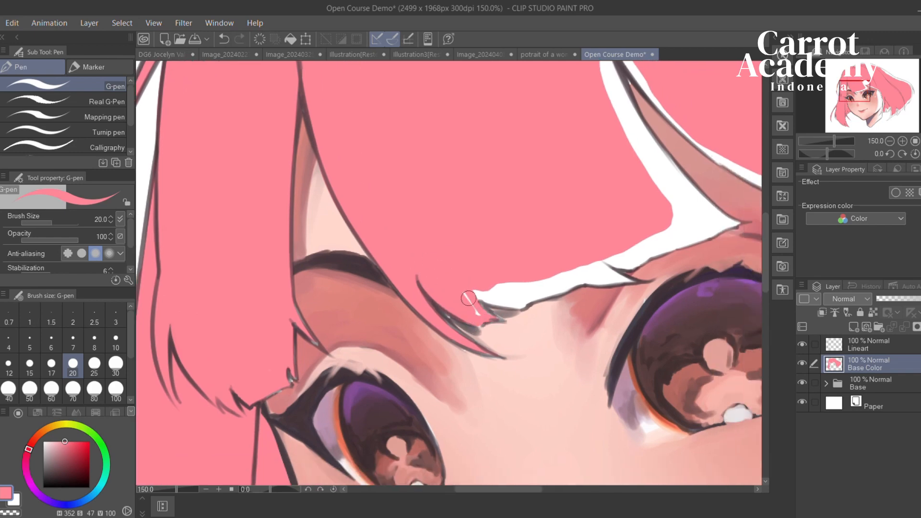
mouse_move(484, 311)
mouse_down()
mouse_move(485, 341)
mouse_move(509, 334)
mouse_move(419, 232)
mouse_up()
drag(307, 257, 376, 240)
drag(336, 264, 431, 245)
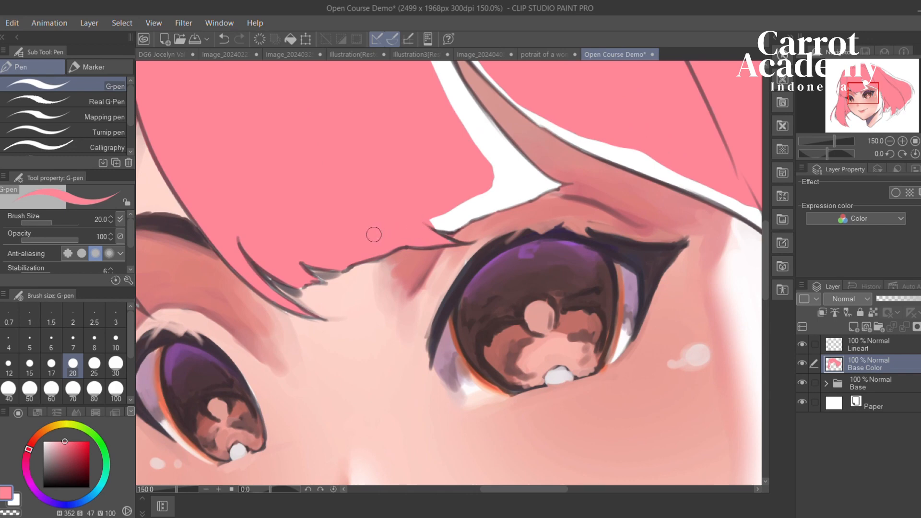
mouse_move(374, 235)
mouse_down()
mouse_move(316, 264)
mouse_move(395, 257)
mouse_up()
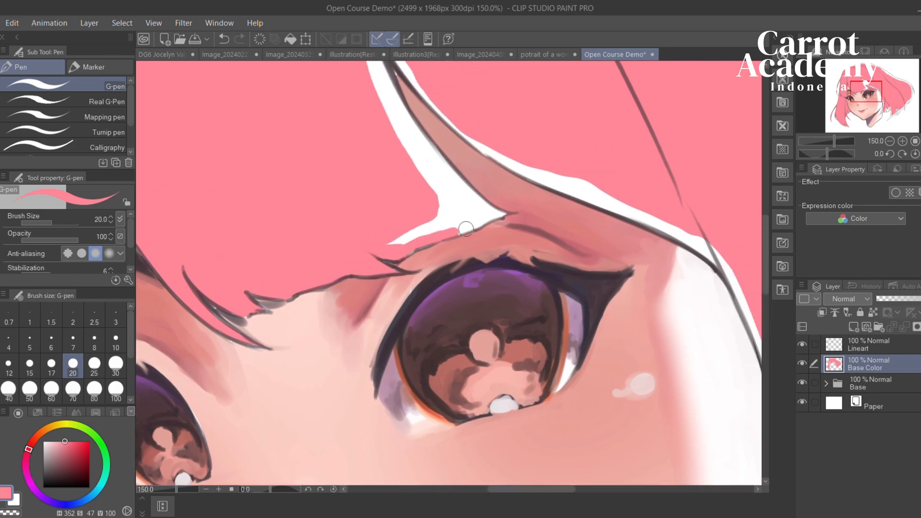
mouse_move(466, 229)
mouse_down()
mouse_move(487, 220)
mouse_move(470, 273)
mouse_up()
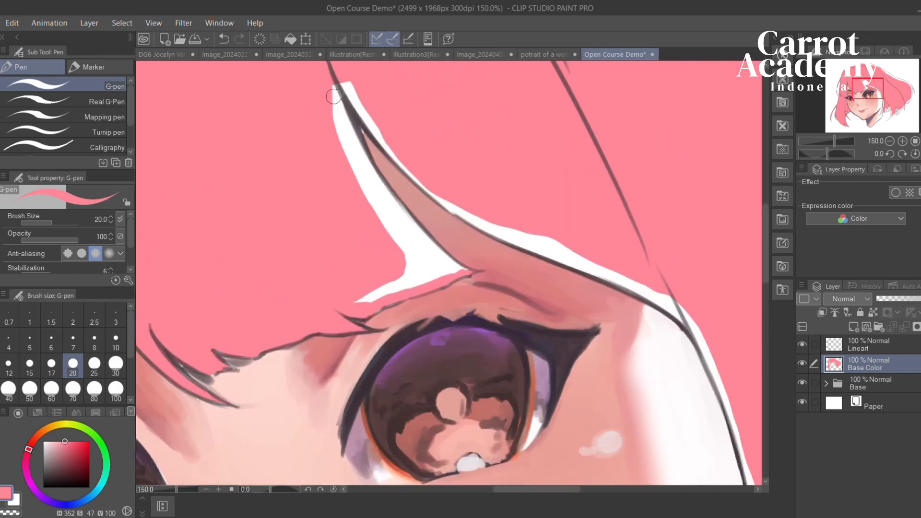
Fill the white band along the bangs' curved edge above the larger eye with light pink, redoing one stroke
drag(335, 96, 396, 214)
drag(365, 148, 449, 253)
key(ctrl+z)
mouse_move(372, 170)
mouse_down()
mouse_move(458, 266)
mouse_move(319, 102)
mouse_move(386, 223)
mouse_move(428, 257)
mouse_move(361, 299)
mouse_up()
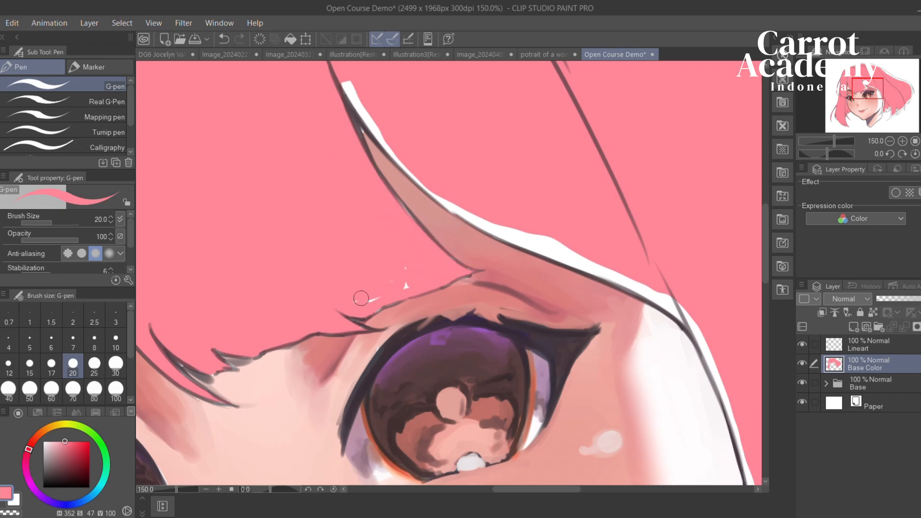
drag(371, 200, 316, 254)
Paint light pink along the hair edge on the other side of the narrow forehead gap above the larger eye
drag(285, 125, 417, 275)
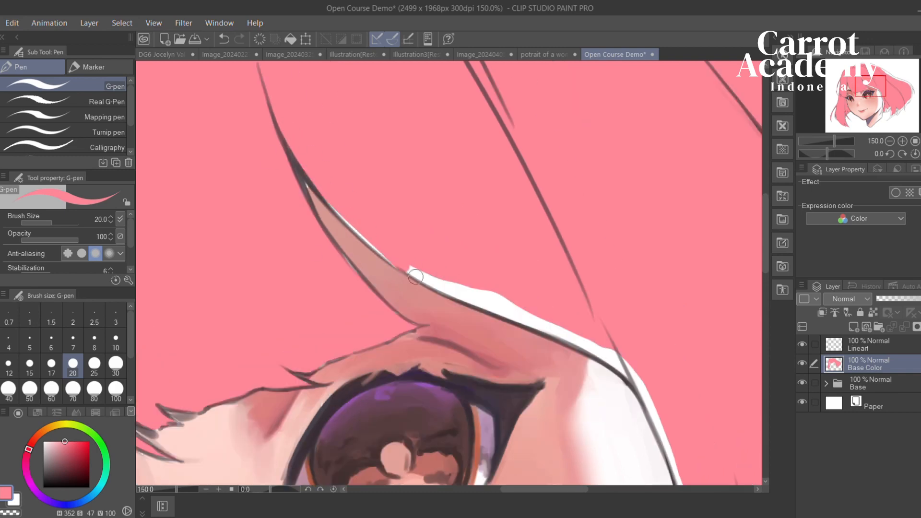
drag(340, 204, 407, 263)
drag(359, 221, 397, 265)
mouse_move(442, 287)
mouse_down()
mouse_move(342, 213)
mouse_move(273, 187)
mouse_up()
drag(469, 307, 400, 253)
Paint the inner edge of the back hair light pink along the face outline from the temple down toward the jaw
mouse_move(403, 256)
mouse_down()
mouse_move(371, 163)
mouse_move(414, 244)
mouse_up()
mouse_move(369, 152)
mouse_down()
mouse_move(421, 255)
mouse_move(409, 190)
mouse_up()
drag(382, 142, 424, 294)
drag(416, 245, 401, 150)
drag(409, 182, 423, 273)
drag(408, 180, 418, 307)
drag(416, 229, 440, 191)
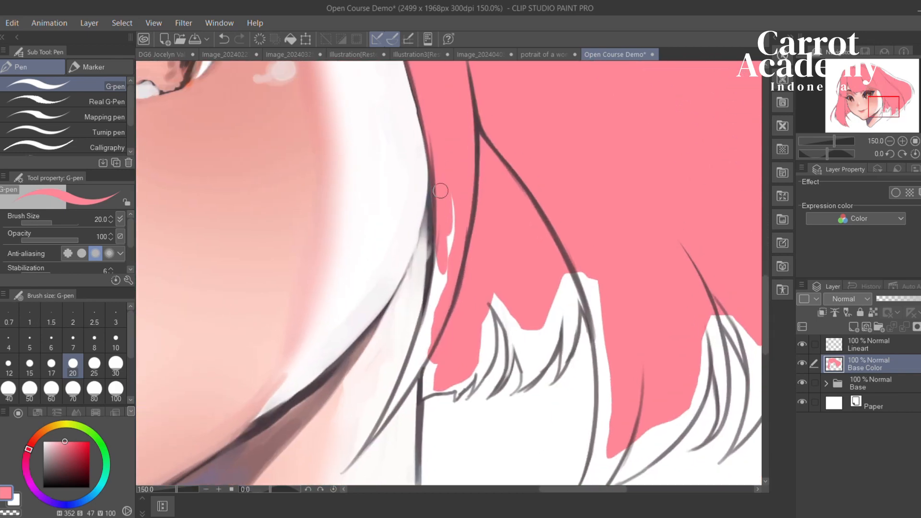
Fill the tapering strand in front of the neck with light pink down toward its tip
drag(437, 260, 437, 120)
drag(371, 305, 437, 192)
mouse_move(393, 264)
mouse_down()
mouse_move(451, 122)
mouse_move(434, 210)
mouse_up()
drag(406, 291, 433, 150)
drag(418, 216, 399, 295)
drag(448, 173, 424, 124)
mouse_move(400, 227)
mouse_down()
mouse_move(397, 268)
mouse_move(448, 223)
mouse_move(456, 236)
mouse_up()
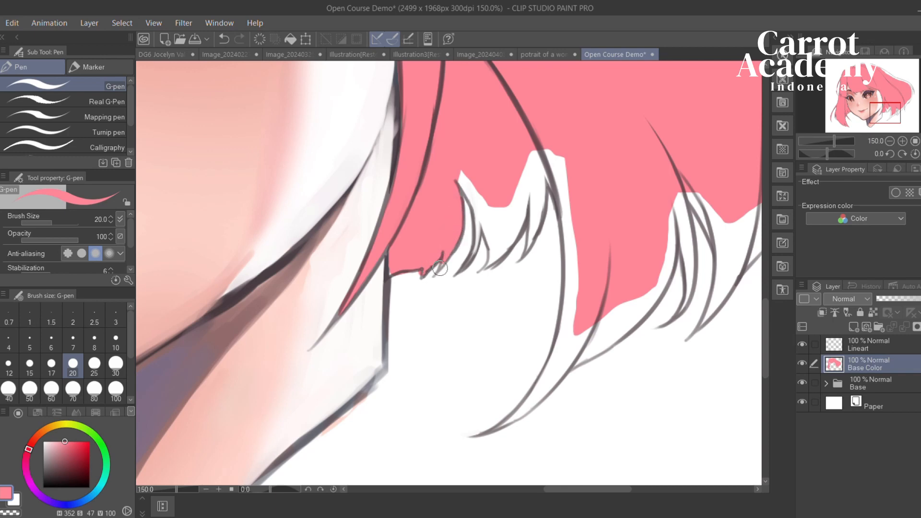
Paint the jagged hair tips beside the neck light pink up to their outlines
drag(440, 269, 416, 289)
drag(458, 242, 447, 214)
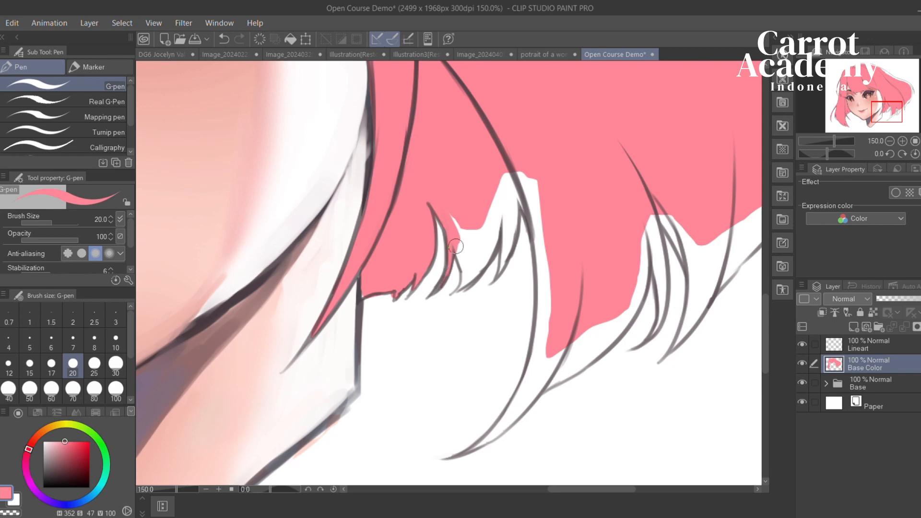
mouse_move(452, 224)
mouse_down()
mouse_move(468, 277)
mouse_move(498, 222)
mouse_move(479, 267)
mouse_up()
drag(482, 236, 468, 222)
mouse_move(484, 147)
mouse_down()
mouse_move(373, 125)
mouse_move(398, 204)
mouse_up()
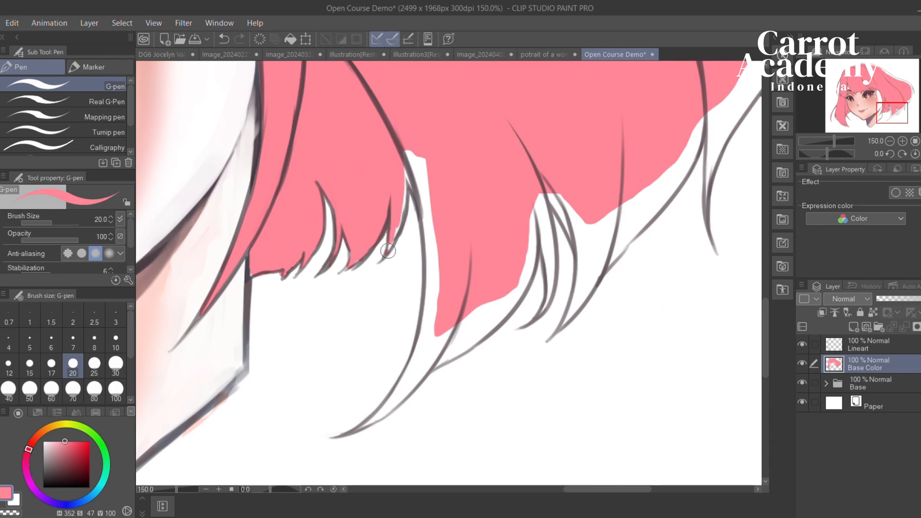
mouse_move(388, 251)
mouse_down()
mouse_move(405, 142)
mouse_move(431, 269)
mouse_up()
Paint the long curved lock behind the neck light pink along its inner edge and down to its pointed tip
drag(429, 264, 432, 181)
mouse_move(434, 269)
mouse_down()
mouse_move(432, 165)
mouse_move(427, 277)
mouse_up()
mouse_move(386, 325)
mouse_down()
mouse_move(410, 249)
mouse_move(442, 219)
mouse_up()
drag(408, 259, 470, 157)
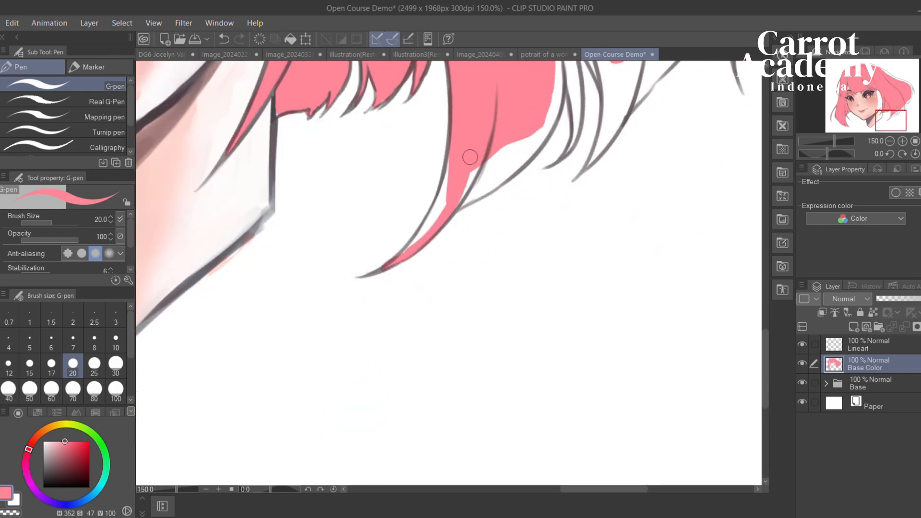
mouse_move(406, 252)
mouse_down()
mouse_move(457, 157)
mouse_move(442, 169)
mouse_move(466, 189)
mouse_up()
Fill the lower edge of the long curved lock with light pink, redoing strokes that miss the outline
mouse_move(496, 225)
mouse_down()
mouse_move(438, 255)
mouse_move(461, 224)
mouse_up()
drag(439, 231, 480, 205)
key(ctrl+z)
mouse_move(448, 222)
mouse_down()
mouse_move(439, 234)
mouse_move(501, 182)
mouse_move(533, 124)
mouse_up()
key(ctrl+z)
mouse_move(533, 129)
mouse_down()
mouse_move(492, 206)
mouse_move(500, 149)
mouse_up()
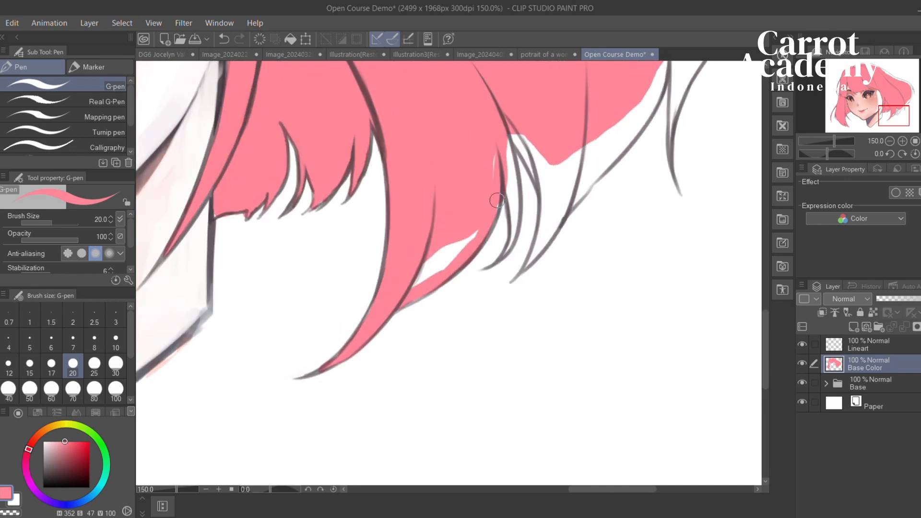
key(ctrl+z)
mouse_move(482, 225)
mouse_down()
mouse_move(499, 163)
mouse_move(476, 233)
mouse_move(412, 286)
mouse_move(425, 281)
mouse_up()
Paint the narrow strand next to the long curved lock light pink, undoing imprecise strokes
mouse_move(459, 190)
mouse_down()
mouse_move(473, 273)
mouse_move(462, 301)
mouse_move(465, 241)
mouse_move(439, 288)
mouse_up()
key(ctrl+z)
key(ctrl+z)
key(ctrl+z)
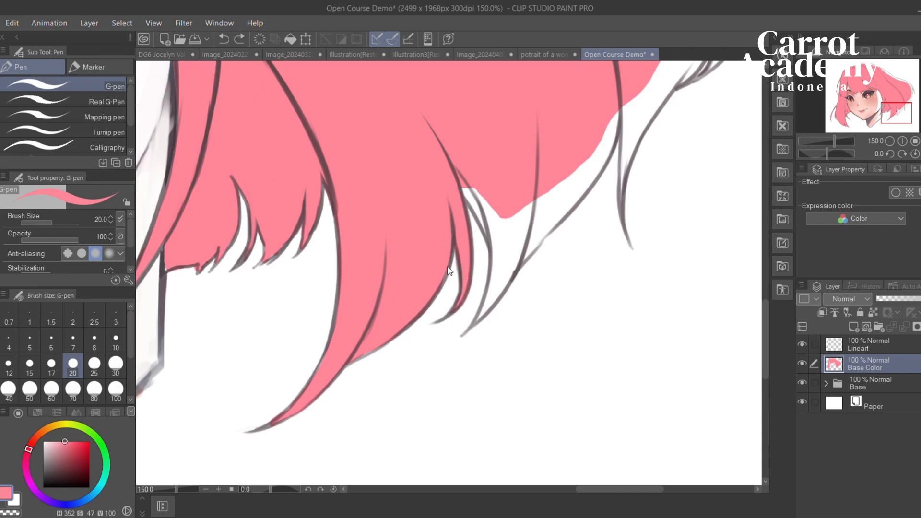
key(ctrl+z)
mouse_move(461, 235)
mouse_down()
mouse_move(449, 276)
mouse_move(427, 302)
mouse_up()
drag(432, 288, 364, 326)
drag(400, 228, 427, 307)
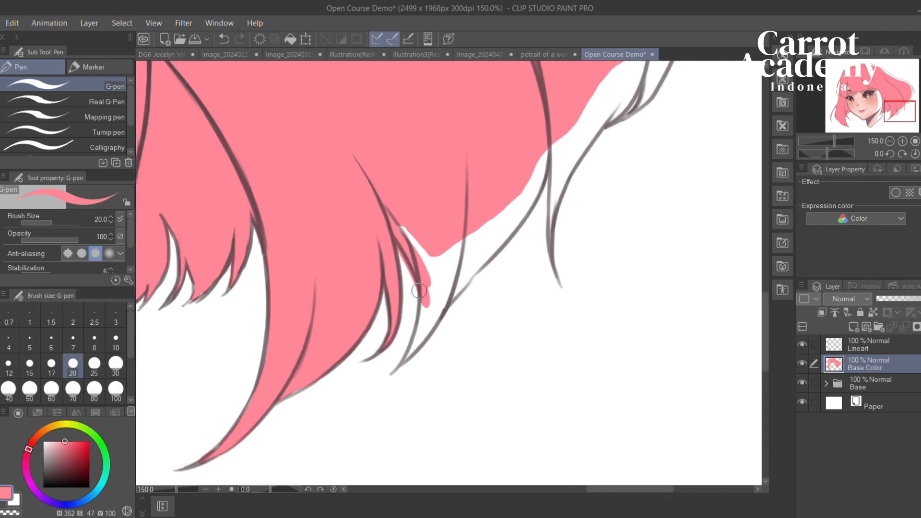
Paint the pointed strand beyond the narrow strand light pink toward its tip, undoing strokes that cross the outline
key(ctrl+z)
drag(407, 257, 426, 315)
mouse_move(399, 223)
mouse_down()
mouse_move(415, 250)
mouse_move(407, 261)
mouse_move(428, 289)
mouse_up()
key(ctrl+z)
scroll(413, 249, down, 3)
drag(436, 200, 403, 294)
key(ctrl+z)
drag(429, 248, 398, 296)
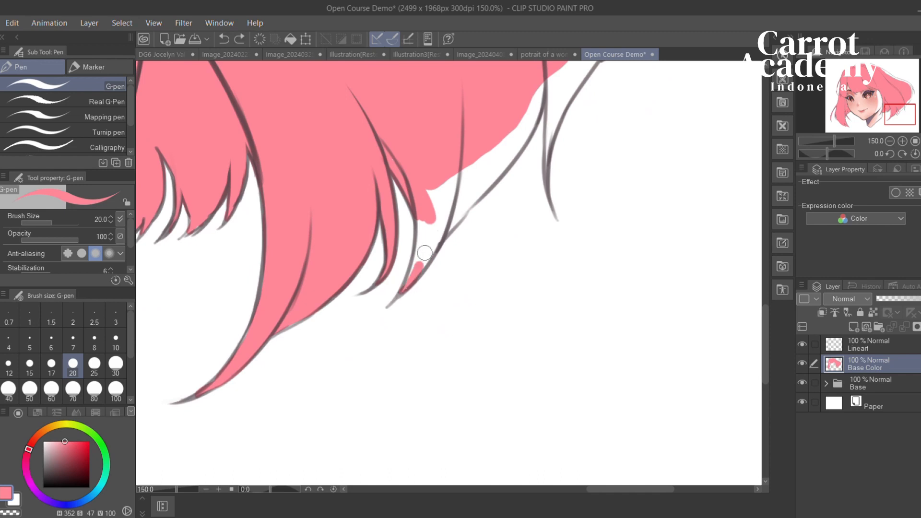
drag(432, 192, 417, 266)
mouse_move(423, 221)
mouse_down()
mouse_move(400, 283)
mouse_move(453, 190)
mouse_move(414, 278)
mouse_up()
key(ctrl+z)
Fill the white band along the back hair's lower outline with light pink up to the thin hanging tip, redoing imprecise strokes
drag(449, 177, 437, 231)
mouse_move(495, 146)
mouse_down()
mouse_move(441, 233)
mouse_move(483, 174)
mouse_move(470, 216)
mouse_move(447, 240)
mouse_up()
mouse_move(500, 153)
mouse_down()
mouse_move(452, 235)
mouse_move(468, 221)
mouse_up()
key(ctrl+z)
key(ctrl+z)
mouse_move(514, 137)
mouse_down()
mouse_move(470, 221)
mouse_move(470, 189)
mouse_move(468, 226)
mouse_up()
mouse_move(502, 170)
mouse_down()
mouse_move(410, 205)
mouse_move(421, 215)
mouse_move(413, 283)
mouse_up()
mouse_move(437, 174)
mouse_down()
mouse_move(415, 276)
mouse_move(417, 255)
mouse_up()
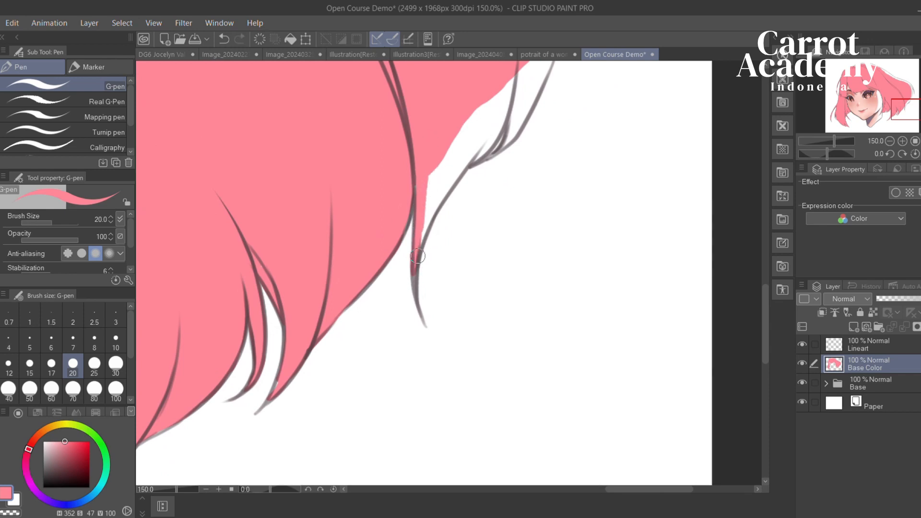
Paint light pink along the outer outline above the hanging tip and around the small overlapping strands
mouse_move(494, 126)
mouse_down()
mouse_move(420, 249)
mouse_move(423, 233)
mouse_up()
drag(523, 103, 474, 156)
drag(475, 177, 425, 213)
drag(489, 122, 434, 205)
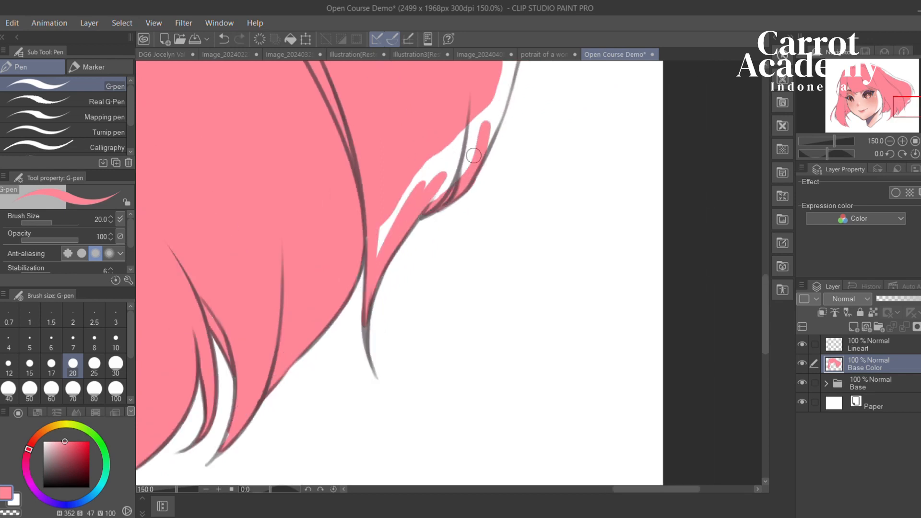
Fill the remaining gaps around the small overlapping strands and continue light pink up the back hair's outer edge
drag(503, 102, 475, 182)
key(ctrl+z)
drag(497, 130, 480, 159)
drag(375, 283, 360, 309)
drag(422, 229, 373, 291)
mouse_move(440, 204)
mouse_down()
mouse_move(396, 255)
mouse_move(411, 276)
mouse_up()
drag(478, 152, 444, 223)
drag(490, 134, 435, 282)
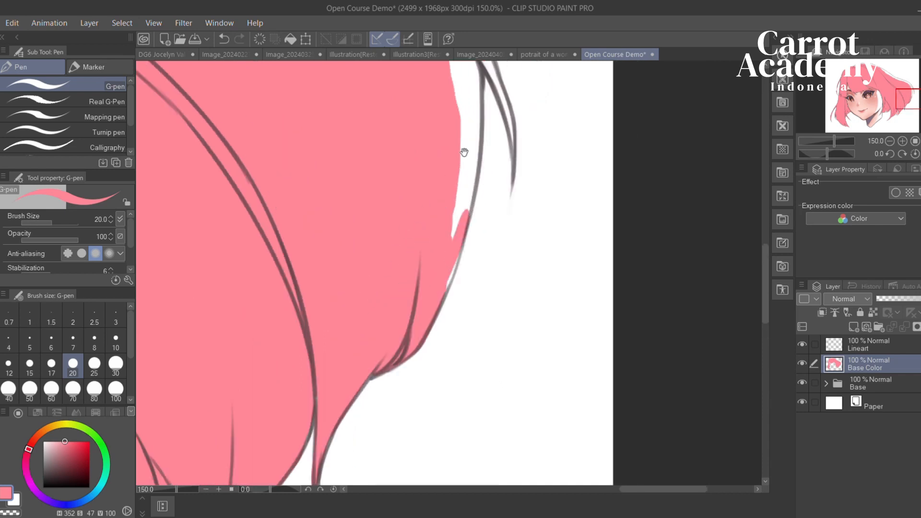
Paint light pink up to the outer outline near the back hair's loose strand and set the brush size to 40
mouse_move(464, 152)
mouse_down()
mouse_move(465, 224)
mouse_move(427, 195)
mouse_move(617, 243)
mouse_move(687, 288)
mouse_up()
drag(342, 136, 344, 286)
mouse_move(344, 197)
mouse_down()
mouse_move(362, 329)
mouse_move(376, 359)
mouse_move(384, 139)
mouse_move(362, 209)
mouse_up()
key(bracketright)
key(bracketright)
key(bracketright)
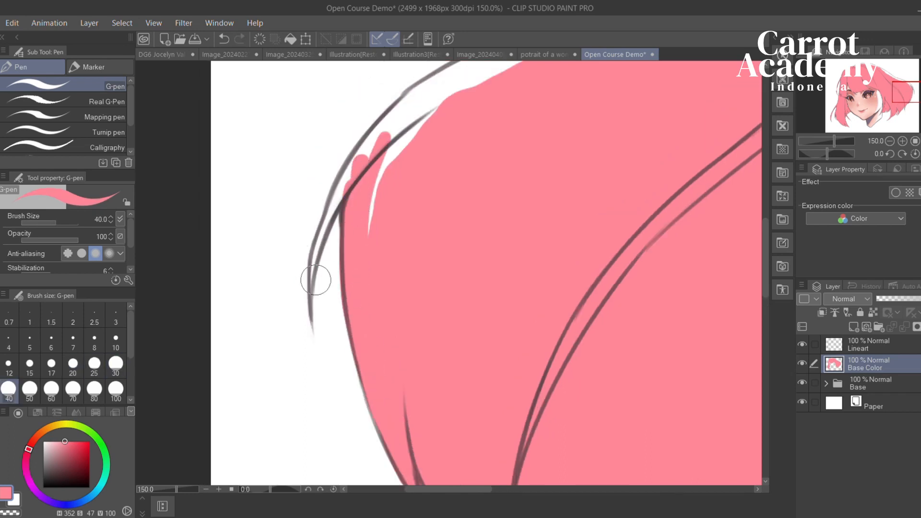
Paint the loose strand and the upper outline of the back hair light pink, redoing imprecise strokes
mouse_move(312, 283)
mouse_down()
mouse_move(375, 143)
mouse_move(388, 144)
mouse_move(393, 219)
mouse_move(266, 231)
mouse_move(265, 191)
mouse_move(266, 204)
mouse_move(373, 141)
mouse_move(240, 216)
mouse_move(332, 152)
mouse_move(399, 132)
mouse_move(306, 182)
mouse_up()
key(ctrl+z)
drag(242, 187, 479, 126)
mouse_move(312, 177)
mouse_down()
mouse_move(460, 134)
mouse_move(413, 193)
mouse_up()
mouse_move(255, 257)
mouse_down()
mouse_move(356, 195)
mouse_move(264, 245)
mouse_move(327, 208)
mouse_up()
key(ctrl+z)
drag(388, 191, 288, 221)
drag(284, 223, 531, 131)
mouse_move(485, 156)
mouse_down()
mouse_move(333, 240)
mouse_move(507, 138)
mouse_move(407, 199)
mouse_up()
Fill the white band along the top outline of the head toward the crown with light pink
drag(251, 279, 482, 133)
drag(307, 238, 540, 105)
mouse_move(526, 127)
mouse_down()
mouse_move(334, 221)
mouse_move(562, 127)
mouse_up()
mouse_move(319, 209)
mouse_down()
mouse_move(598, 116)
mouse_move(389, 171)
mouse_move(604, 120)
mouse_up()
key(ctrl+z)
mouse_move(477, 139)
mouse_down()
mouse_move(595, 112)
mouse_move(495, 134)
mouse_up()
Paint the hair around the parting notch and along the front of the crown light pink, redoing one stroke
drag(434, 119, 605, 119)
drag(504, 126, 667, 139)
key(ctrl+z)
drag(550, 123, 695, 155)
mouse_move(670, 165)
mouse_down()
mouse_move(539, 140)
mouse_move(571, 156)
mouse_move(568, 136)
mouse_move(571, 147)
mouse_up()
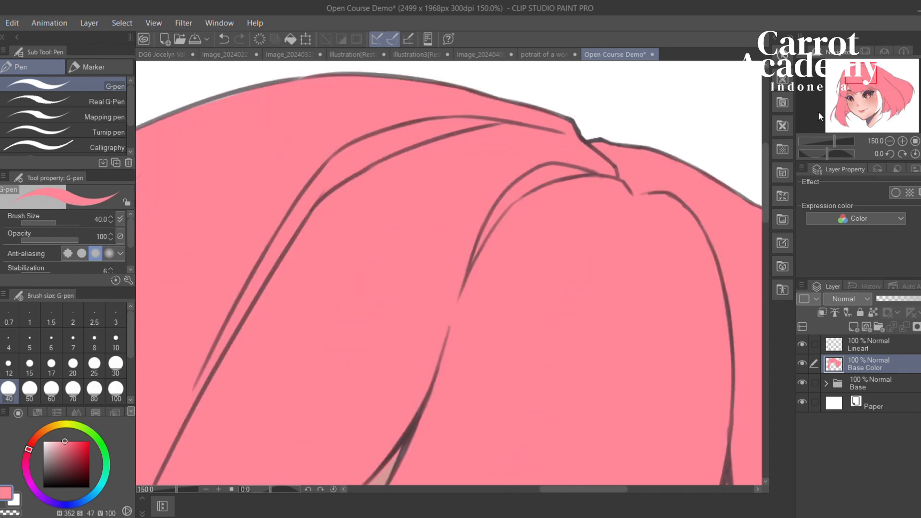
Examine the whole portrait at 50% and 33.3% zoom for unfilled gaps in the hair's base color
click(890, 142)
click(890, 141)
click(891, 141)
click(890, 141)
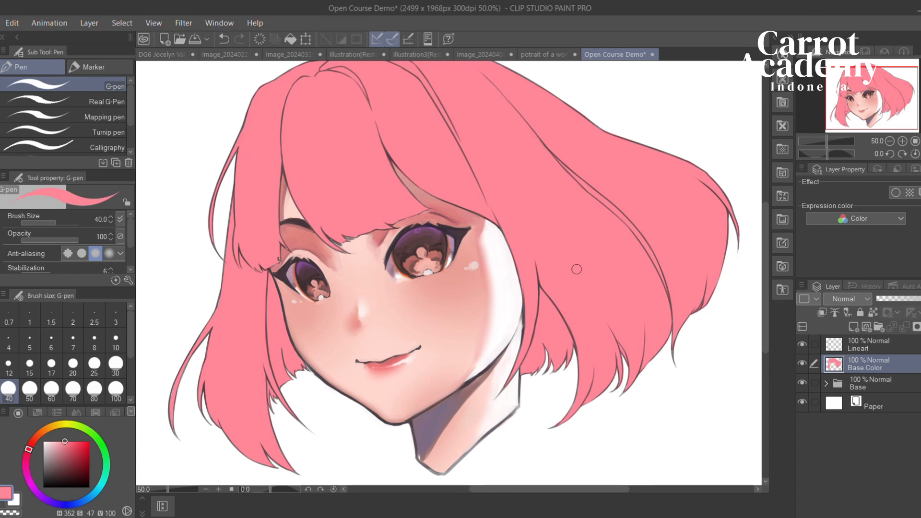
drag(546, 250, 568, 259)
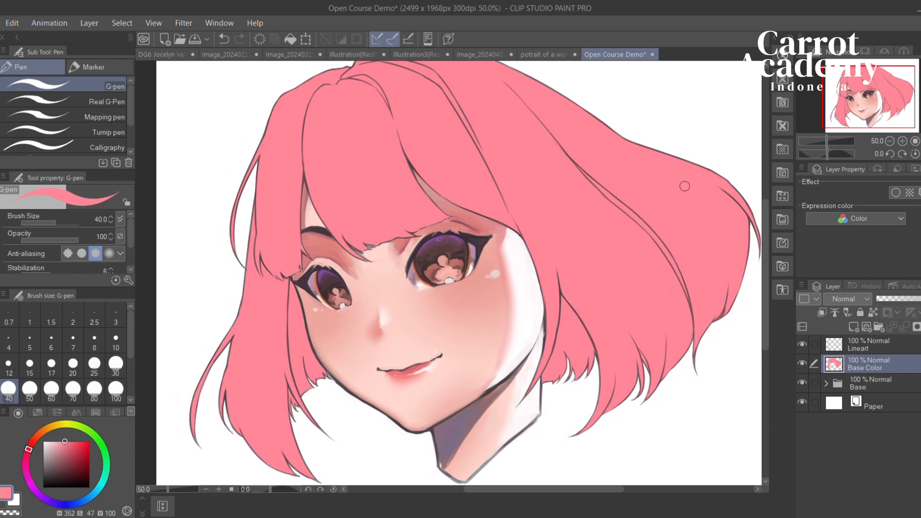
drag(552, 209, 538, 206)
click(890, 141)
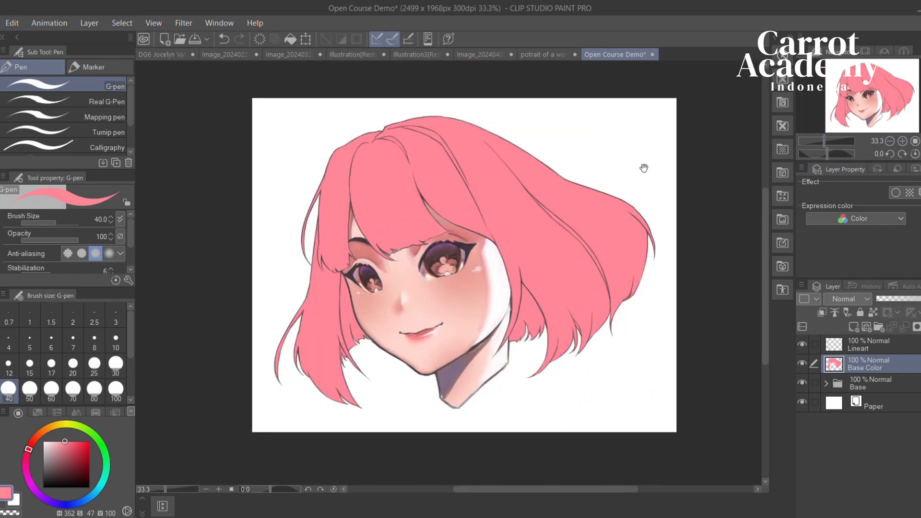
drag(557, 237, 557, 231)
click(902, 143)
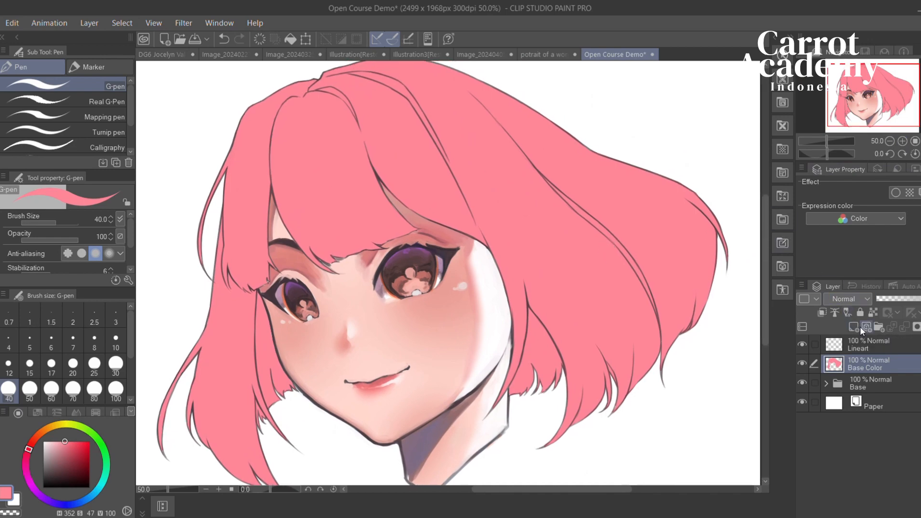
drag(608, 301, 622, 295)
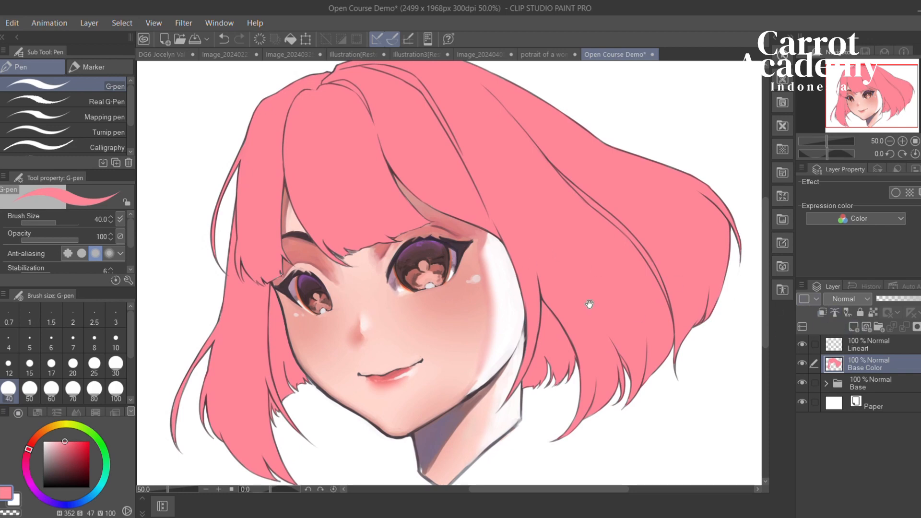
drag(590, 304, 629, 304)
drag(384, 269, 448, 208)
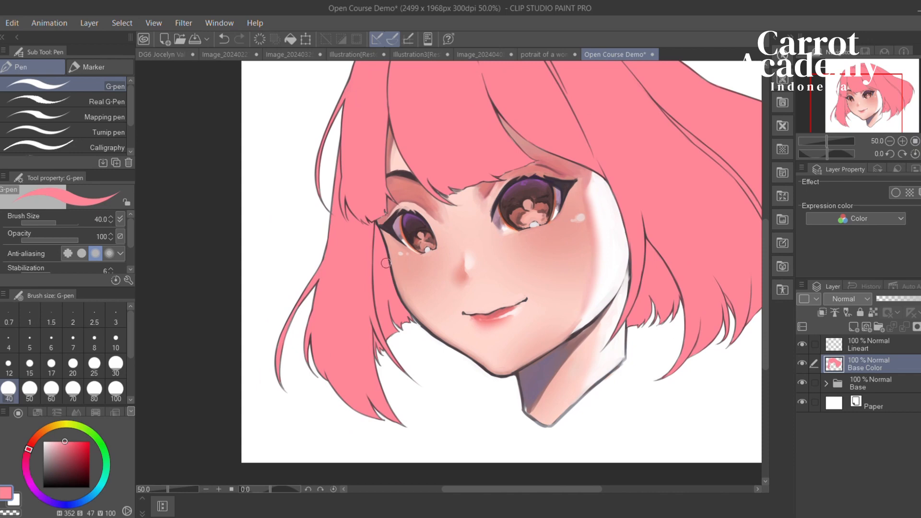
drag(590, 275, 517, 284)
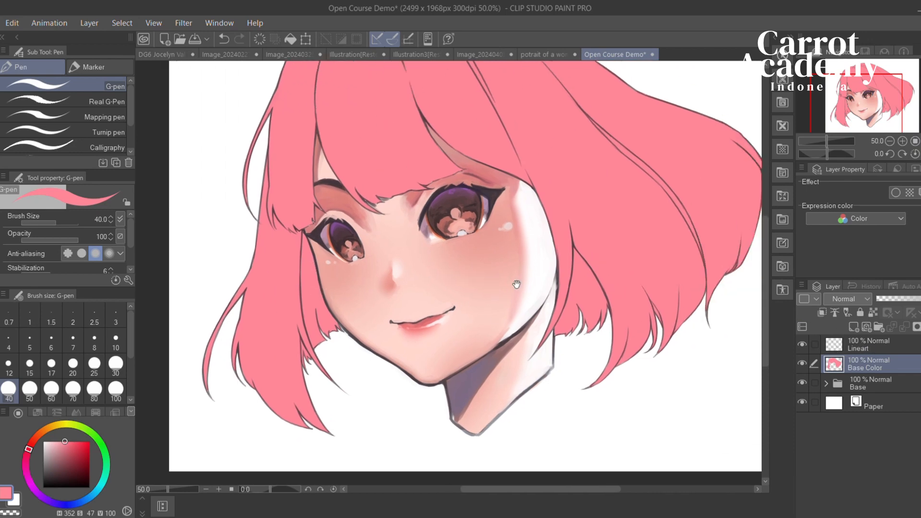
Lock the transparent pixels of the Base Color layer and switch to the Round mixing brush
click(874, 313)
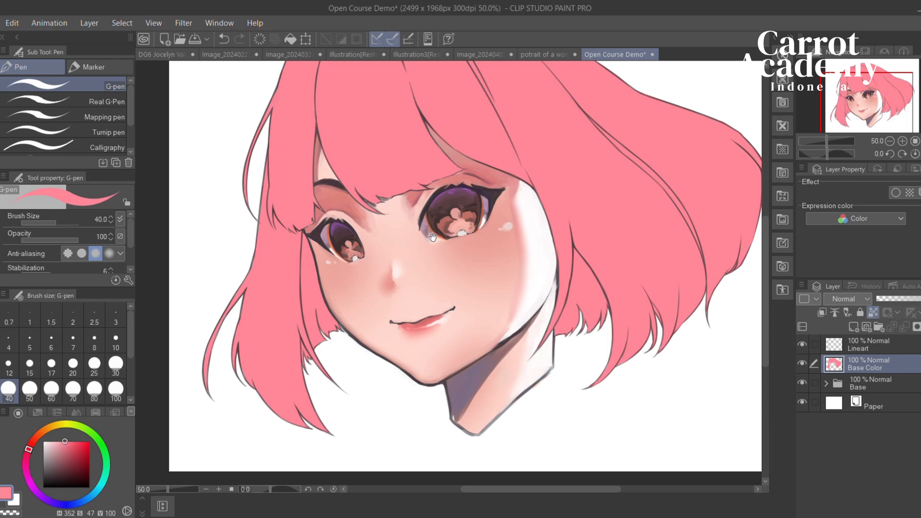
drag(433, 237, 446, 213)
click(902, 141)
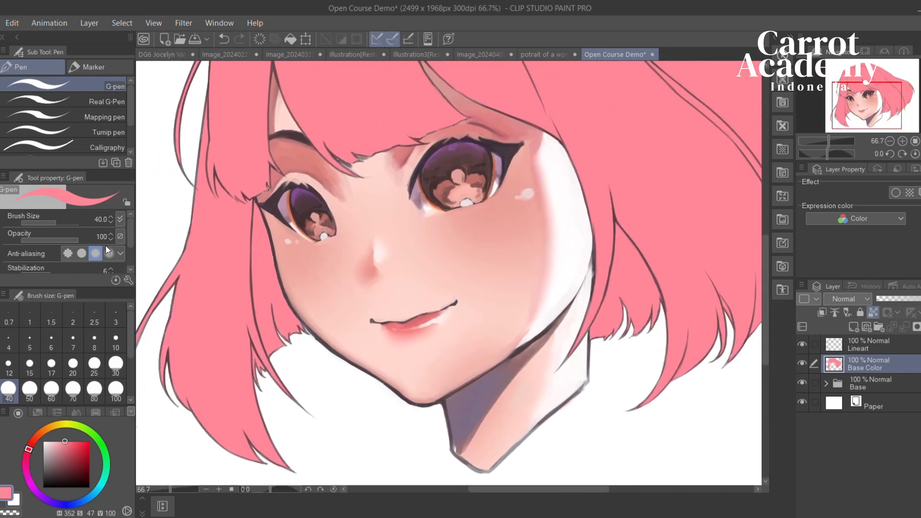
drag(257, 265, 326, 252)
key(b)
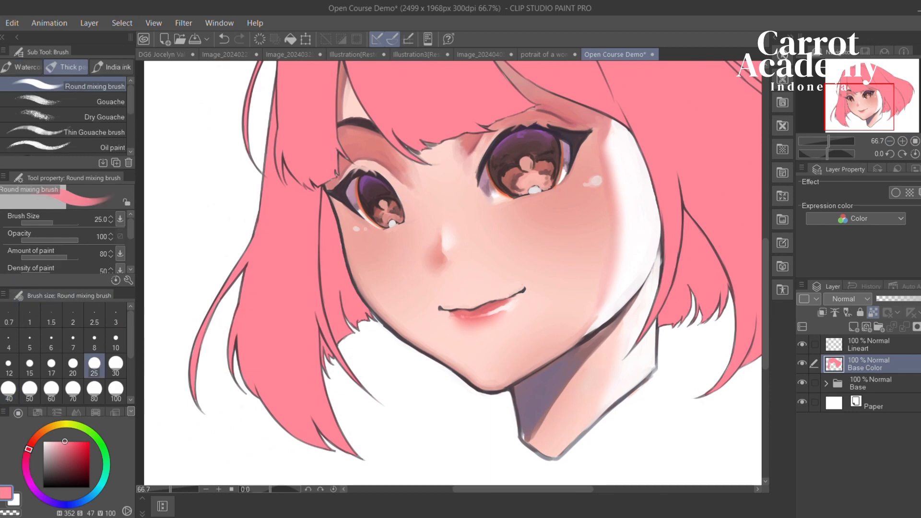
Try painting the inner hair strip beside the left cheek brown, and undo the strokes
drag(64, 454, 72, 462)
drag(42, 433, 47, 428)
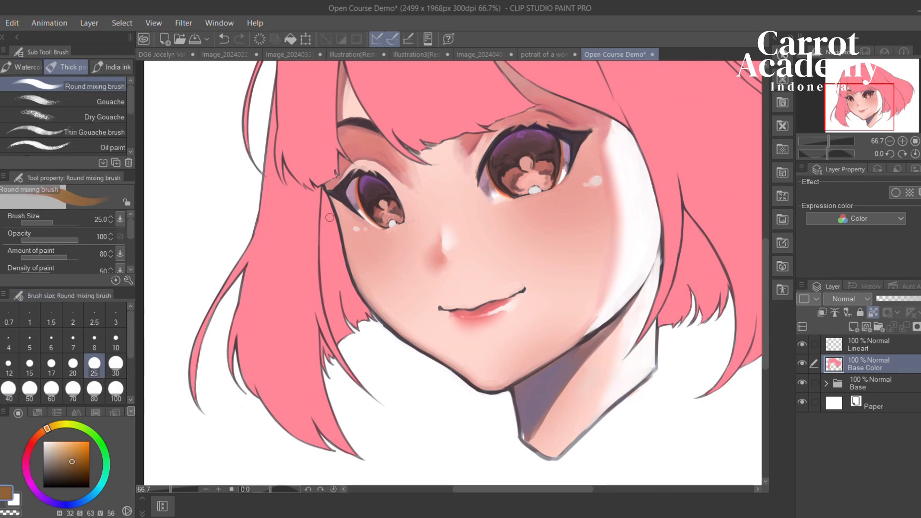
mouse_move(329, 211)
mouse_down()
mouse_move(360, 330)
mouse_move(341, 271)
mouse_up()
drag(376, 328, 361, 305)
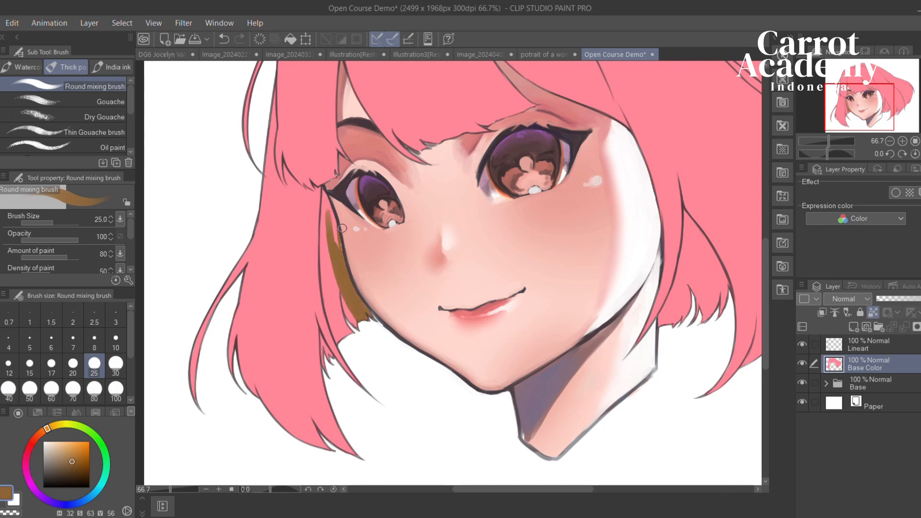
mouse_move(342, 229)
mouse_down()
mouse_move(331, 187)
mouse_move(339, 336)
mouse_move(363, 342)
mouse_up()
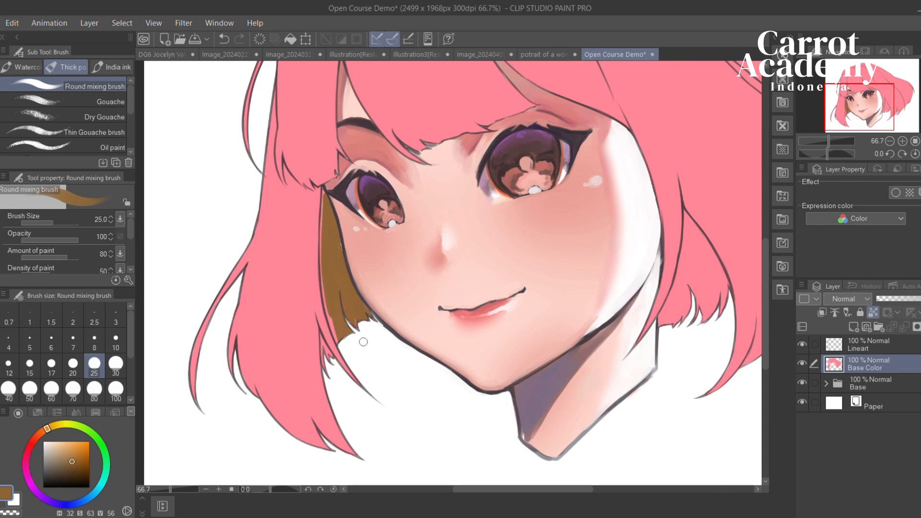
key(ctrl+z)
key(ctrl+z)
key(ctrl+z)
key(ctrl+z)
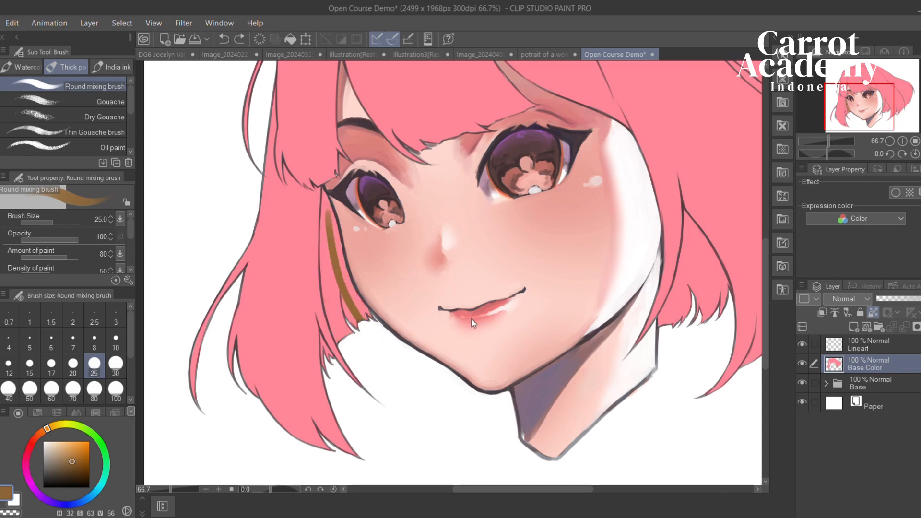
key(ctrl+z)
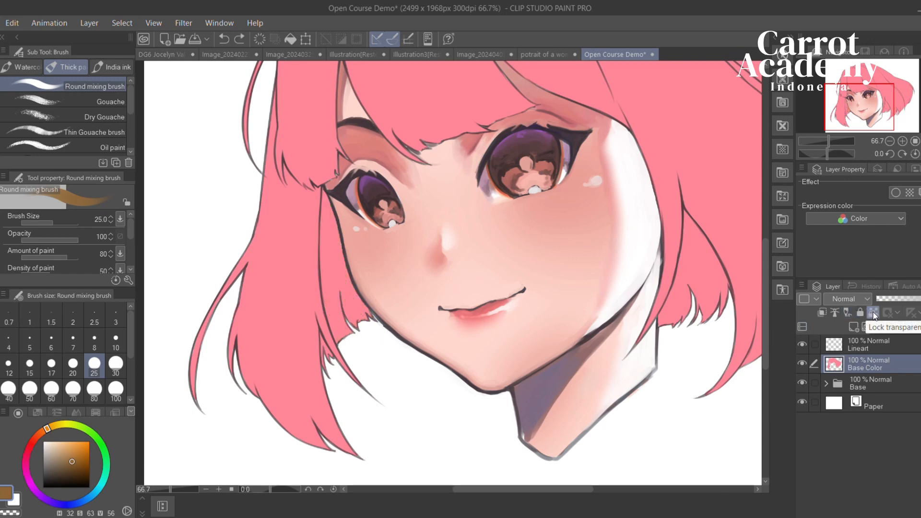
Set the Round mixing brush size to 60 and choose a paler tint of the hair's pink, H 352, S 27, V 97
click(874, 314)
drag(520, 262, 441, 261)
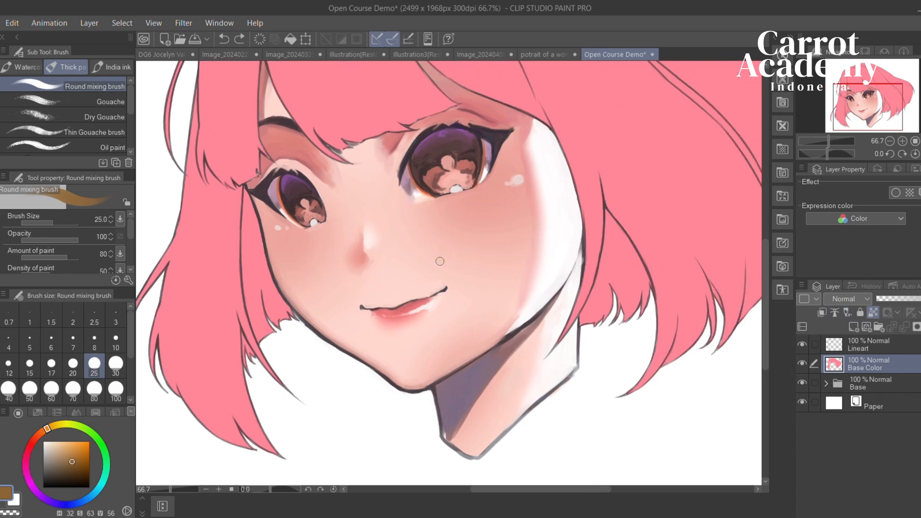
key(bracketright)
key(bracketright)
key(bracketright)
key(bracketright)
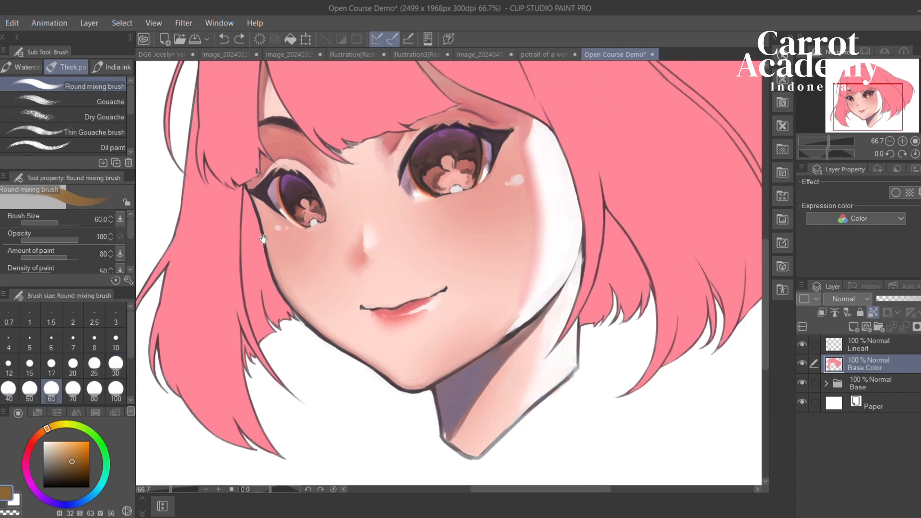
drag(264, 239, 319, 248)
mouse_move(312, 207)
mouse_down()
mouse_move(371, 225)
mouse_move(294, 240)
mouse_up()
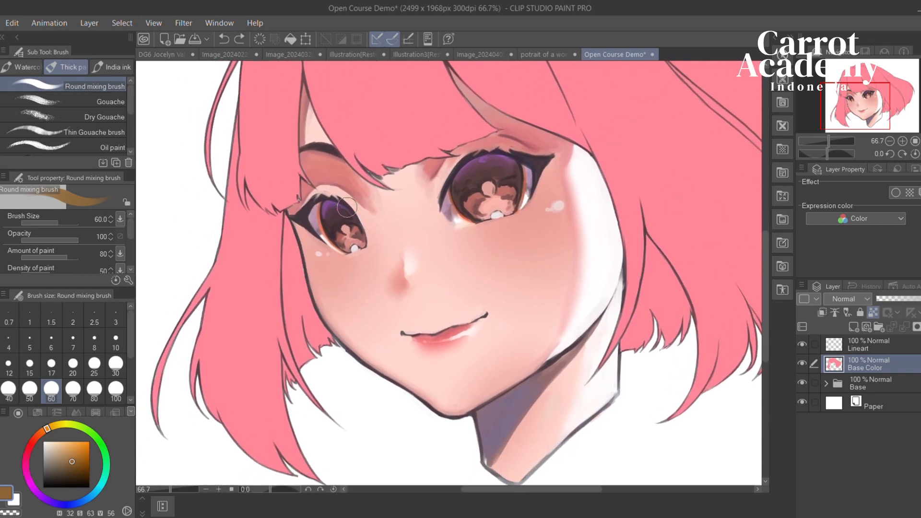
drag(399, 292, 453, 284)
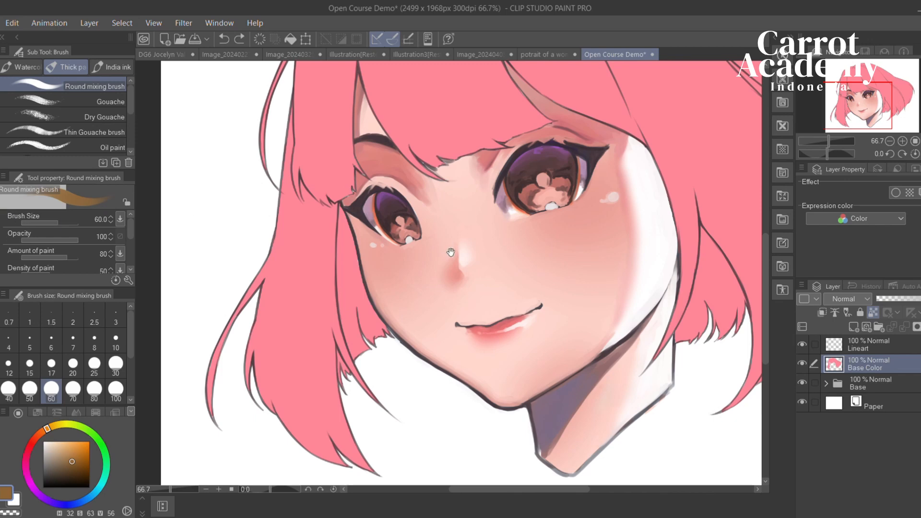
drag(451, 253, 472, 260)
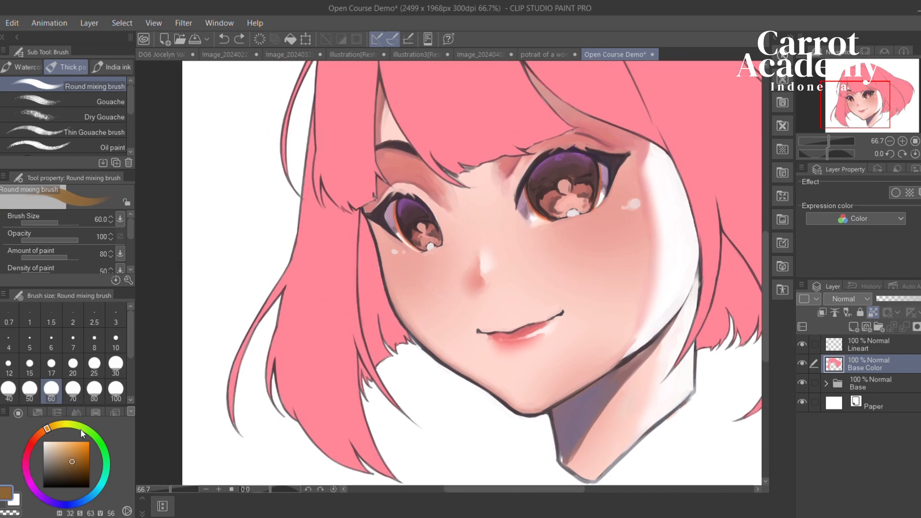
click(57, 448)
alt+click(310, 270)
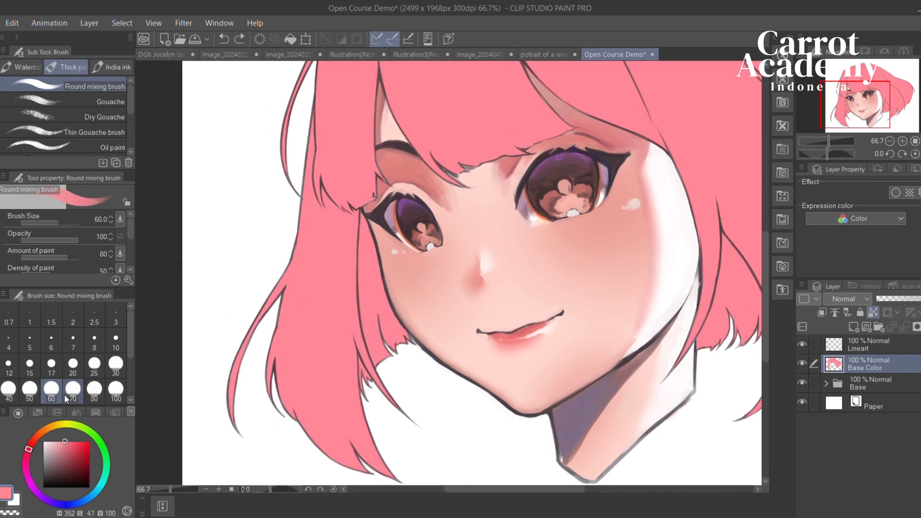
click(56, 442)
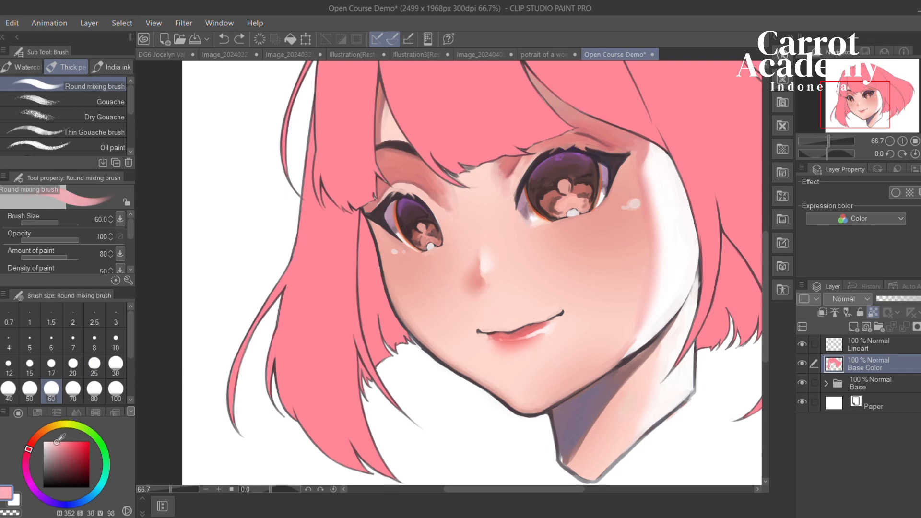
Paint the inner hair strip between the left lock and the cheek pale pink, redoing imprecise strokes
drag(336, 249, 376, 240)
drag(412, 202, 426, 361)
key(ctrl+z)
key(ctrl+z)
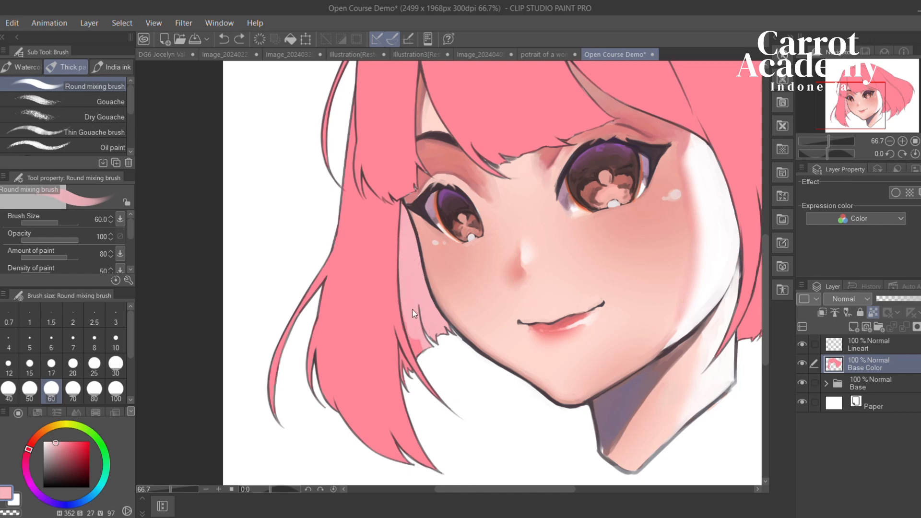
mouse_move(410, 319)
mouse_down()
mouse_move(426, 364)
mouse_move(441, 313)
mouse_up()
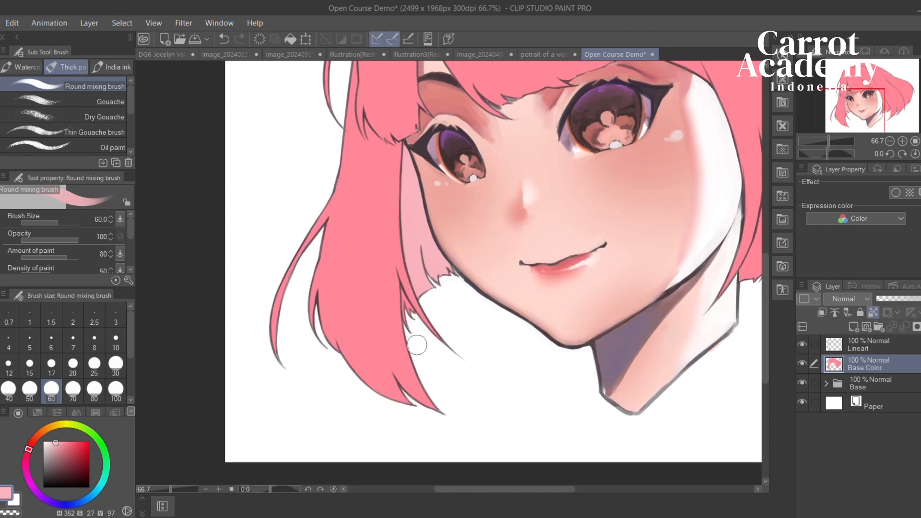
Reduce the brush size to 30 and paint the small inner tufts at the left lock's lower inner edge pale pink
key(ctrl+z)
key(bracketleft)
key(bracketleft)
key(bracketleft)
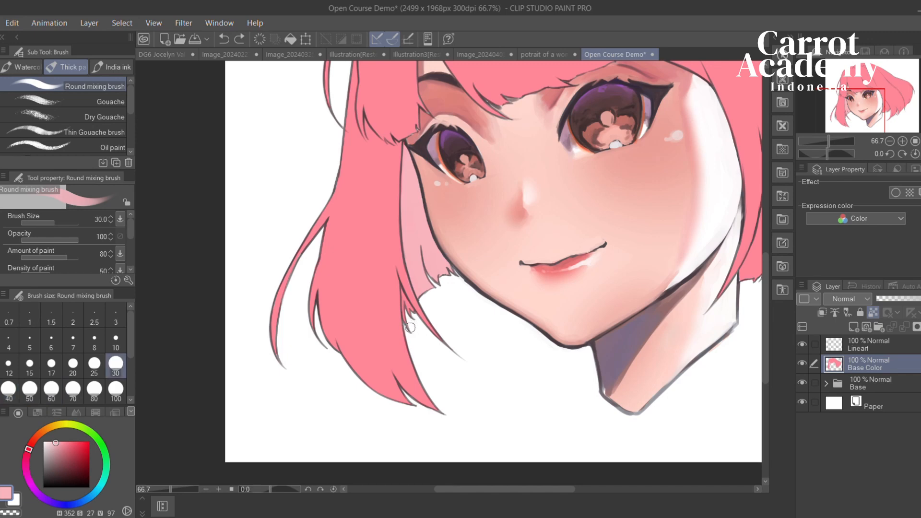
drag(412, 305, 426, 293)
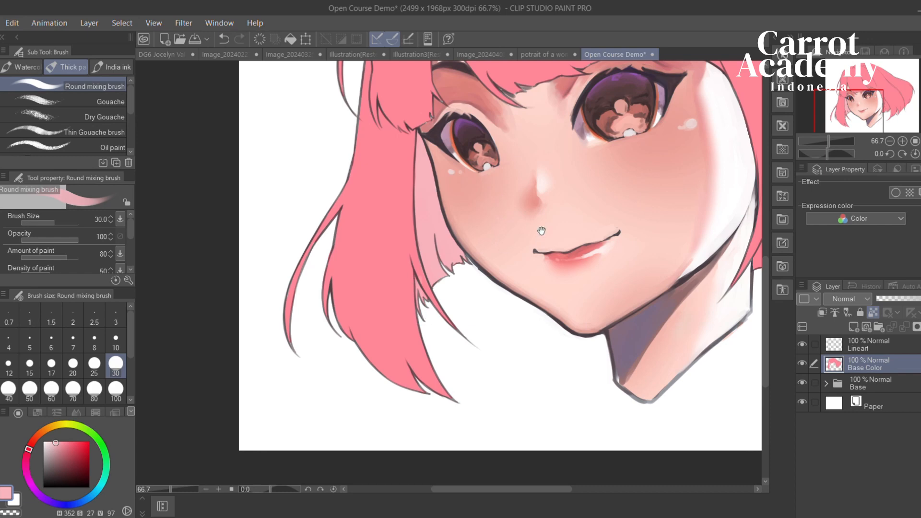
Paint the inner hair section behind the neck on the right side pale pink, down to its jagged tips
drag(541, 231, 226, 251)
mouse_move(465, 179)
mouse_down()
mouse_move(458, 236)
mouse_move(425, 283)
mouse_move(468, 224)
mouse_up()
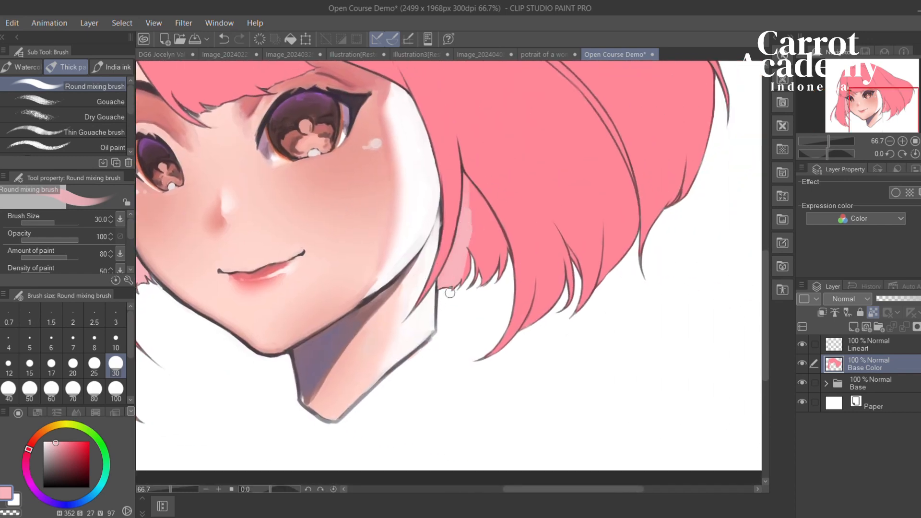
drag(450, 293, 422, 328)
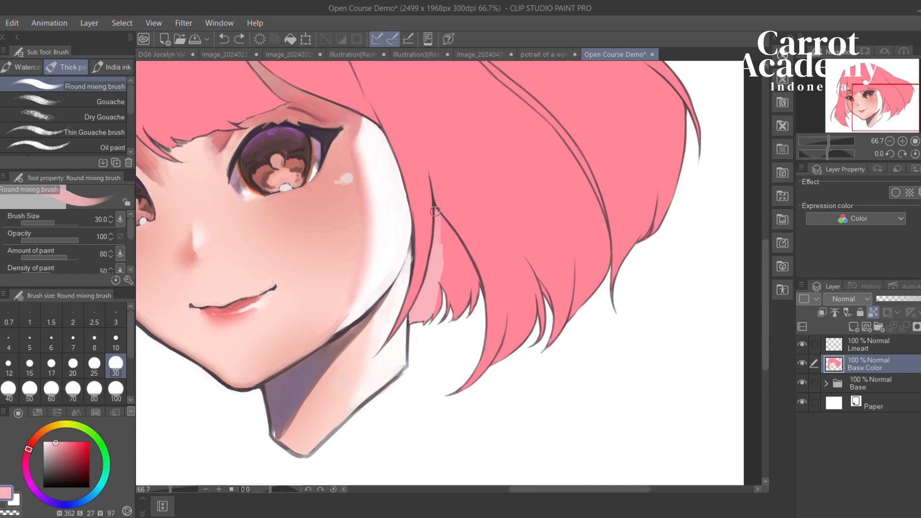
mouse_move(436, 225)
mouse_down()
mouse_move(446, 283)
mouse_move(448, 220)
mouse_move(440, 219)
mouse_move(473, 294)
mouse_up()
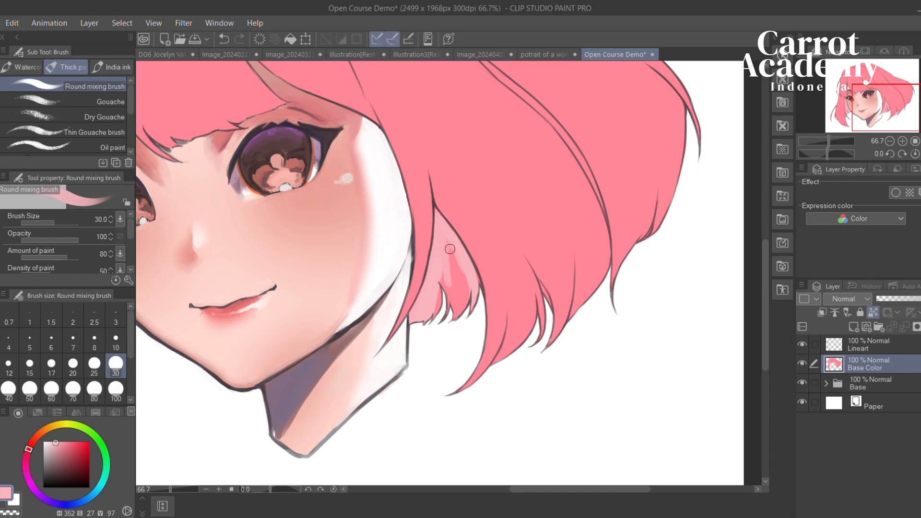
mouse_move(450, 249)
mouse_down()
mouse_move(442, 245)
mouse_move(463, 298)
mouse_move(439, 283)
mouse_up()
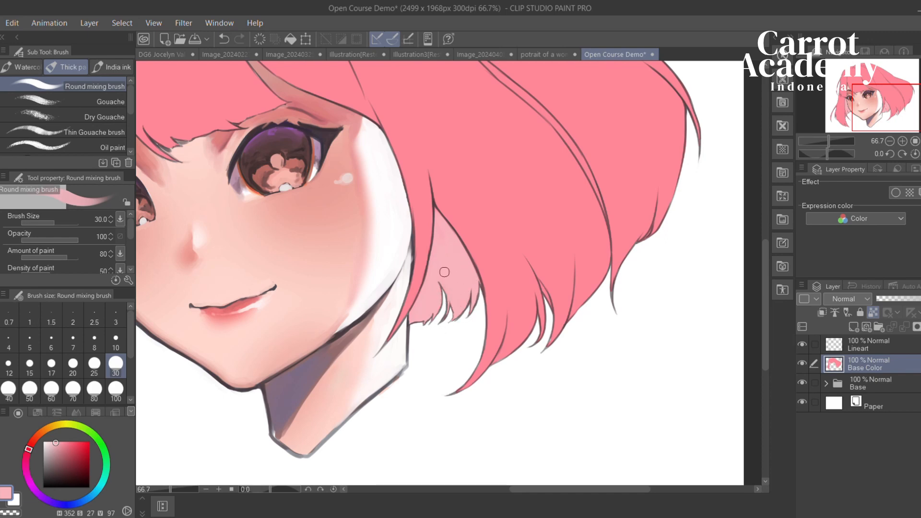
Examine the whole portrait at 50% and 33.3% zoom to judge the pale inner hair against the outer hair
drag(363, 221, 553, 247)
click(890, 141)
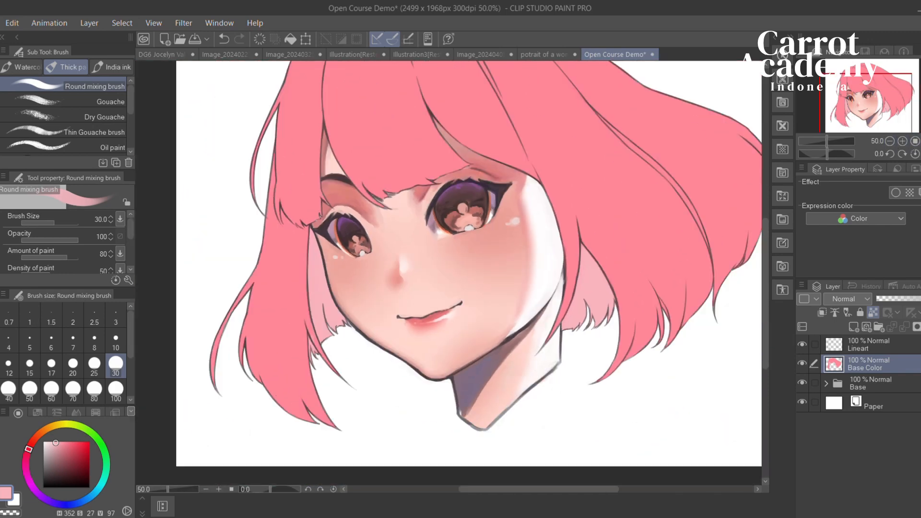
click(890, 141)
drag(559, 264, 531, 210)
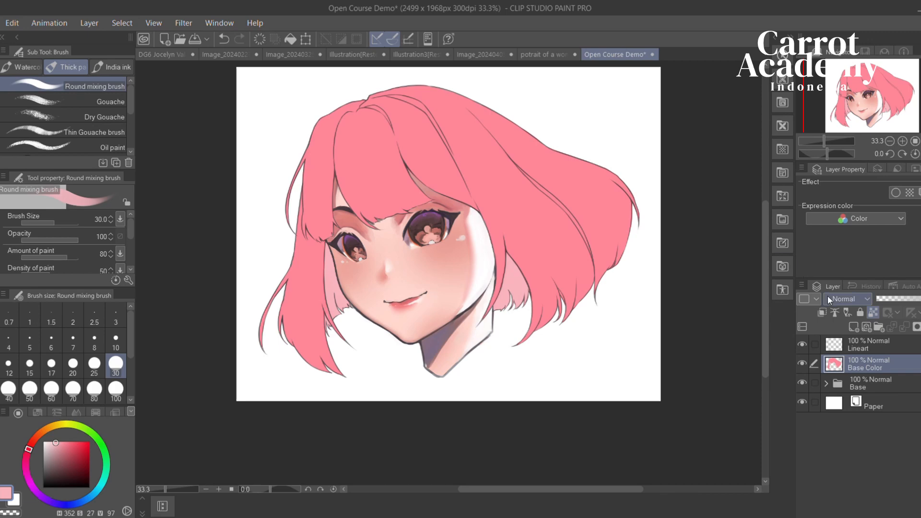
drag(474, 286, 487, 317)
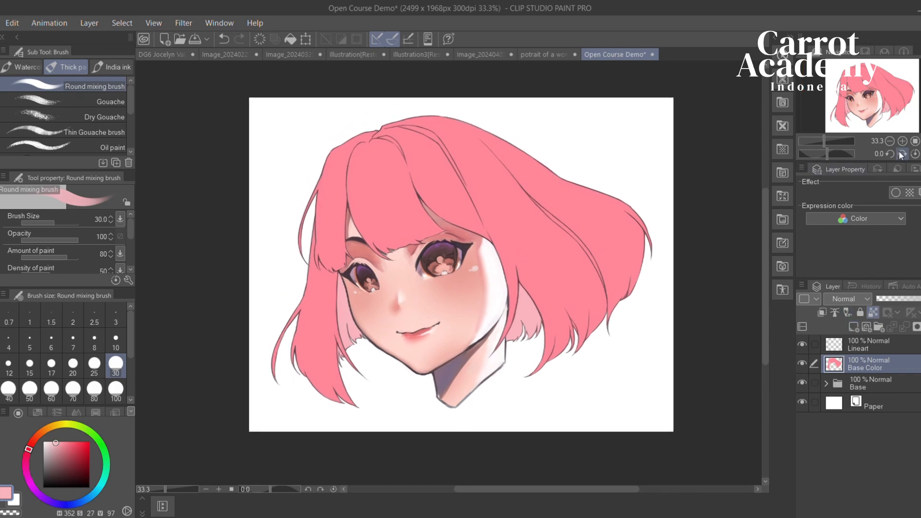
click(903, 141)
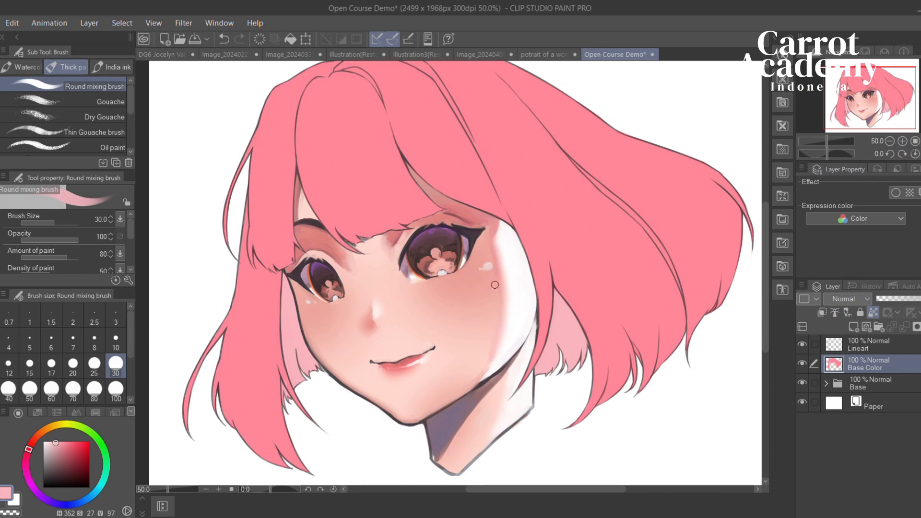
drag(495, 285, 504, 323)
scroll(504, 321, up, 1)
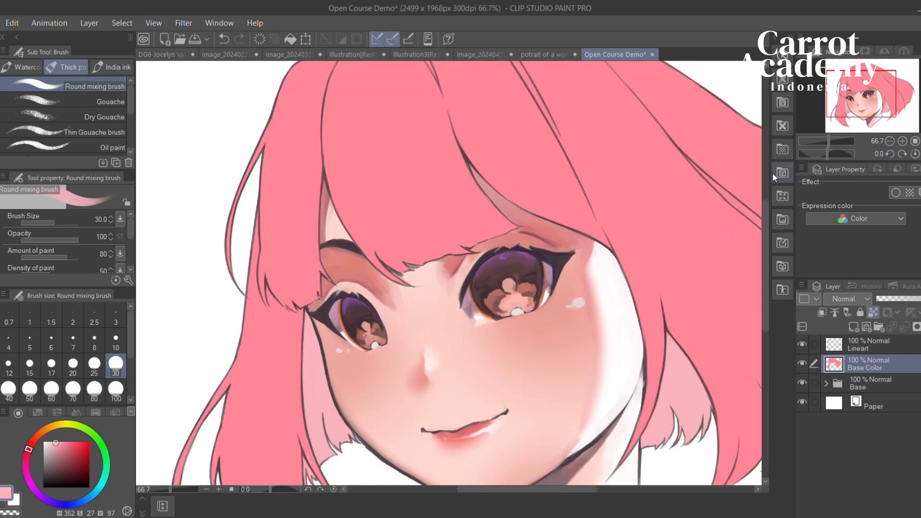
Set the brush size to 150 and choose a darker shade of the hair's base pink, H 352, S 47, V 70
drag(346, 220, 376, 213)
key(bracketright)
key(bracketright)
key(bracketright)
key(bracketright)
key(bracketright)
key(bracketright)
key(bracketright)
key(bracketright)
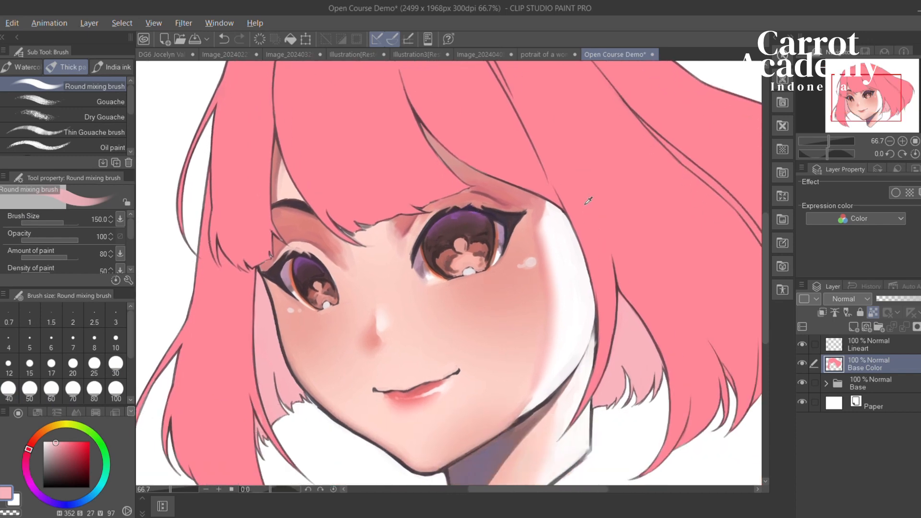
alt+click(617, 216)
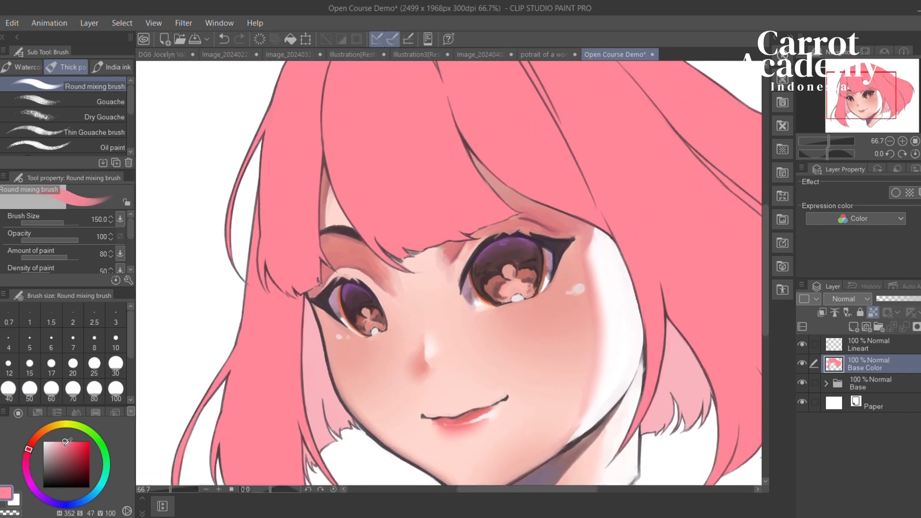
drag(66, 443, 68, 450)
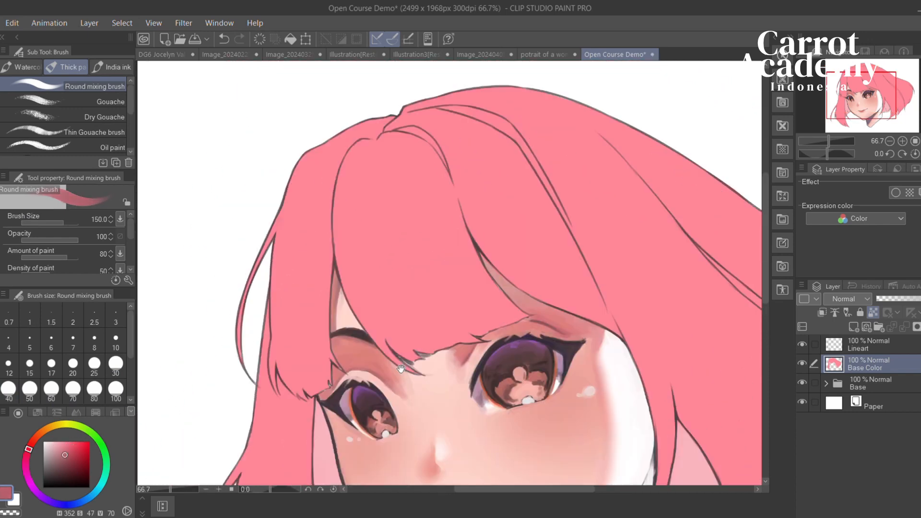
drag(432, 360, 394, 331)
drag(422, 365, 377, 327)
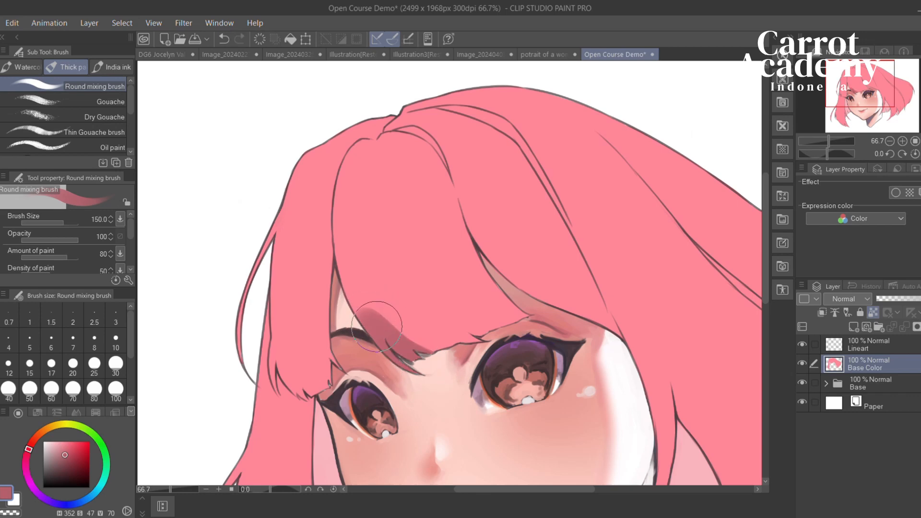
key(ctrl+z)
key(ctrl+z)
key(ctrl+z)
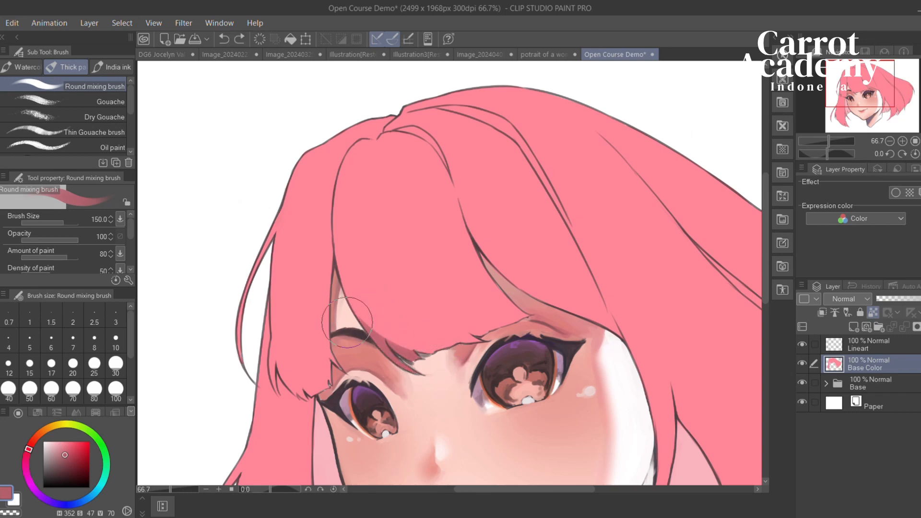
Paint a dark pink shadow band across the bangs' lower edge, rising along their right side
mouse_move(377, 331)
mouse_down()
mouse_move(395, 346)
mouse_move(413, 342)
mouse_move(373, 329)
mouse_move(526, 319)
mouse_up()
key(ctrl+z)
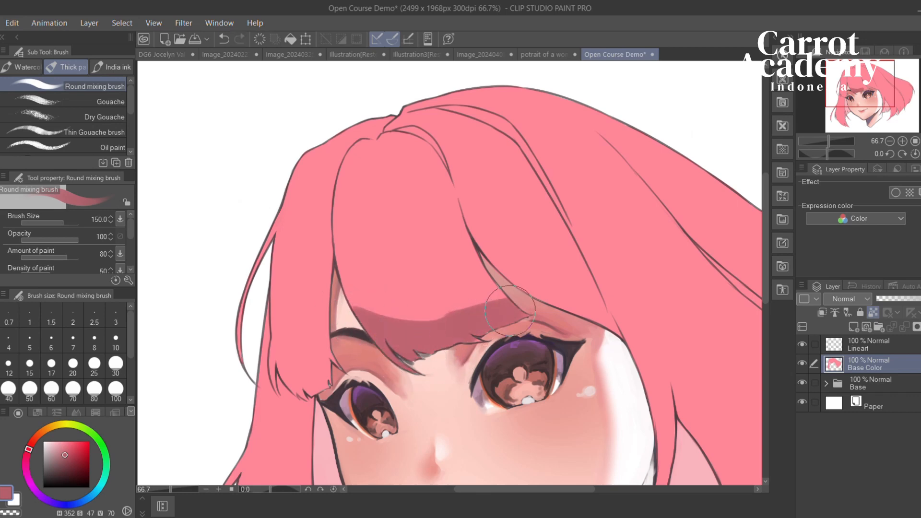
mouse_move(403, 312)
mouse_down()
mouse_move(496, 307)
mouse_move(456, 240)
mouse_up()
key(ctrl+z)
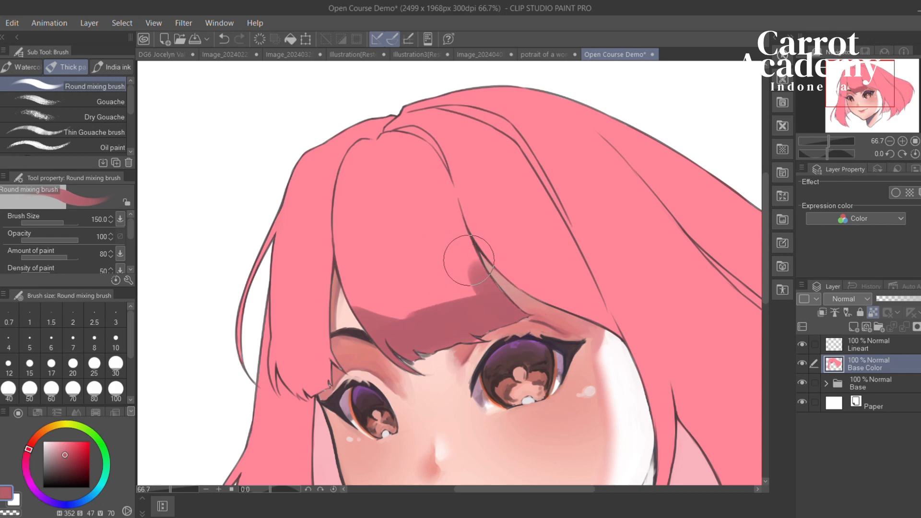
drag(487, 288, 464, 245)
Reduce the brush size to 80 and extend the dark shading up the bangs' right edge toward the parting
key(bracketleft)
key(bracketleft)
drag(438, 172, 473, 262)
key(ctrl+z)
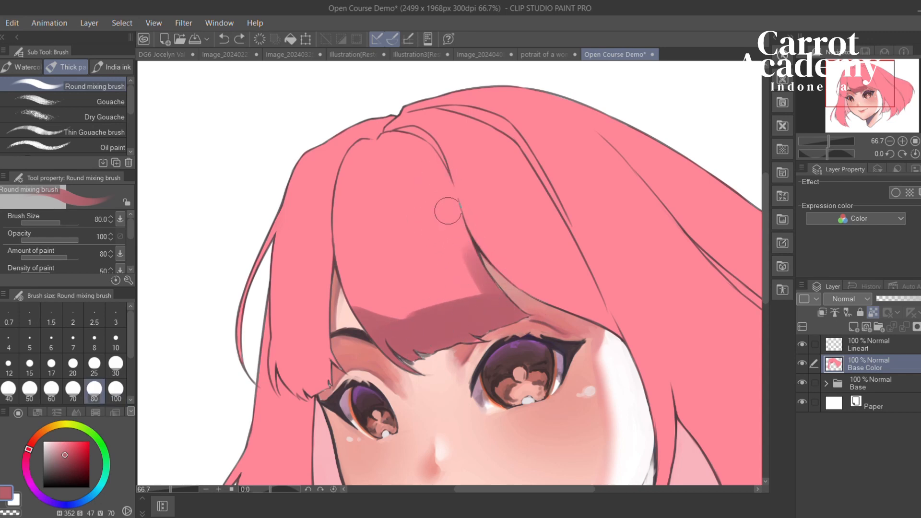
drag(432, 201, 430, 236)
drag(430, 236, 469, 226)
Choose a lighter pink, H 352, S 43, V 90, and paint it over the left part of the bangs' shadow band
drag(65, 455, 63, 445)
mouse_move(492, 279)
mouse_down()
mouse_move(542, 312)
mouse_move(515, 286)
mouse_move(460, 297)
mouse_up()
mouse_move(380, 312)
mouse_down()
mouse_move(468, 332)
mouse_move(388, 306)
mouse_move(473, 324)
mouse_move(496, 303)
mouse_up()
drag(432, 336, 434, 323)
drag(441, 360, 514, 307)
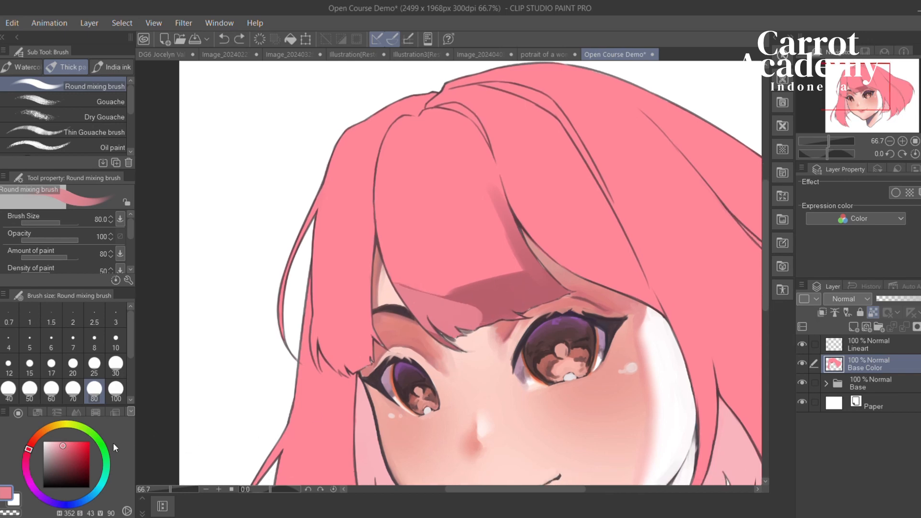
Try mid-tone pinks, settle on H 352, S 43, V 80, and repaint the left and middle of the bangs' shadow band
click(66, 448)
drag(408, 300, 454, 312)
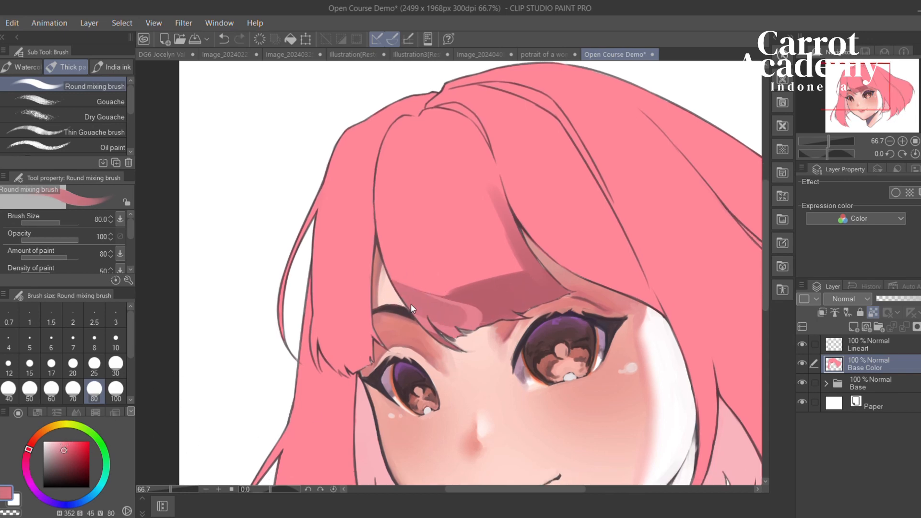
key(ctrl+z)
click(64, 445)
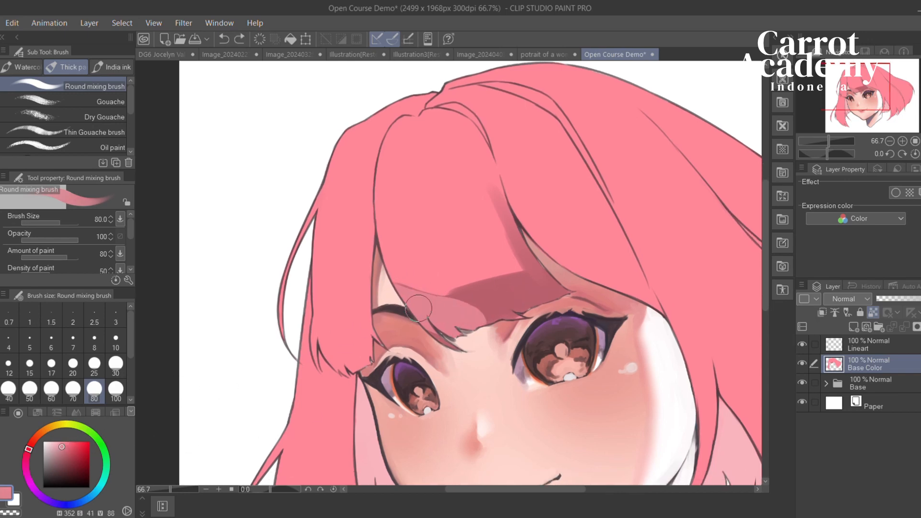
click(63, 450)
mouse_move(392, 298)
mouse_down()
mouse_move(458, 336)
mouse_move(476, 321)
mouse_move(469, 316)
mouse_move(522, 300)
mouse_move(540, 281)
mouse_up()
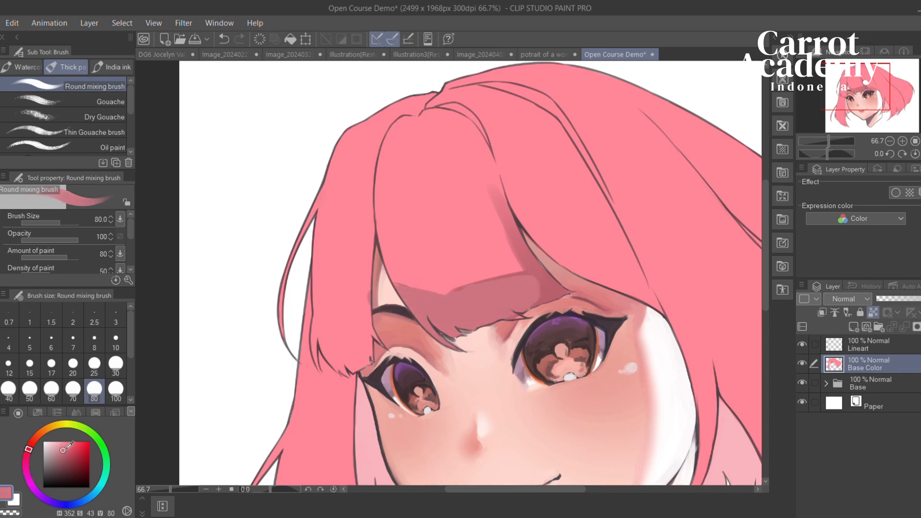
Choose a more saturated shadow pink, H 352, S 53, V 86, and repaint the whole shadow band at the bangs' lower edge
click(70, 449)
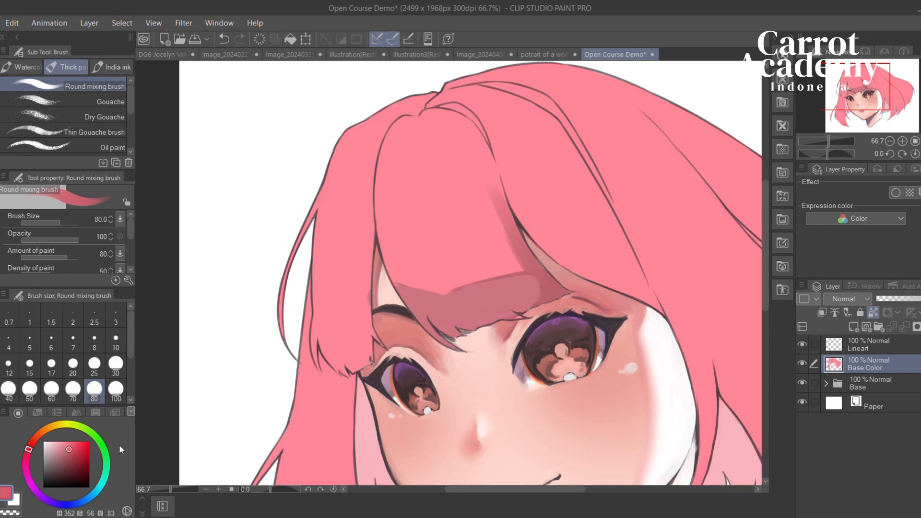
click(68, 448)
mouse_move(514, 291)
mouse_down()
mouse_move(475, 312)
mouse_move(548, 279)
mouse_up()
mouse_move(427, 265)
mouse_down()
mouse_move(449, 282)
mouse_move(492, 285)
mouse_up()
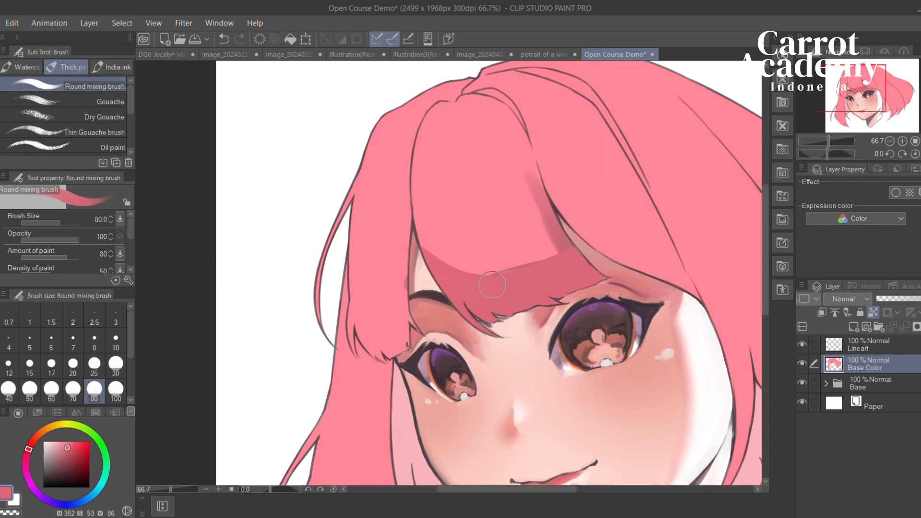
drag(546, 269, 520, 307)
mouse_move(457, 325)
mouse_down()
mouse_move(536, 287)
mouse_move(539, 308)
mouse_up()
drag(500, 211, 540, 317)
key(ctrl+z)
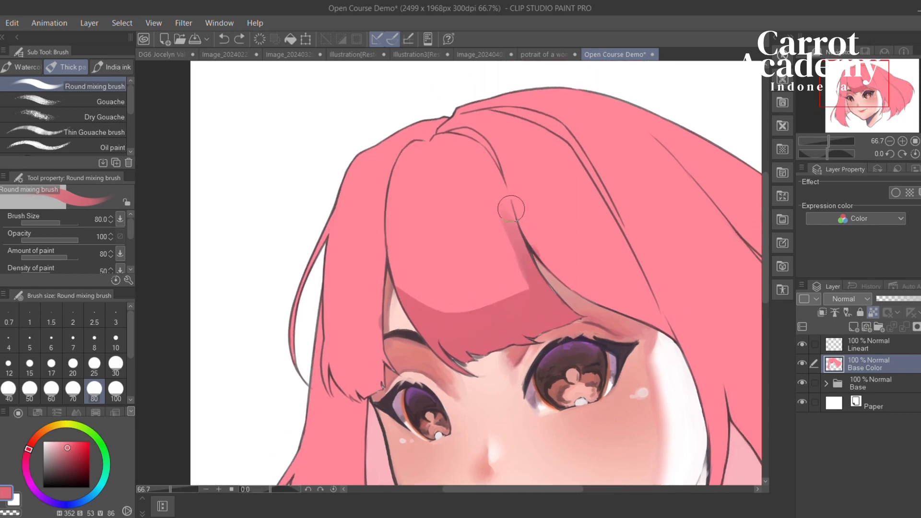
drag(510, 208, 541, 311)
key(ctrl+z)
Shade the top of the bangs just below the parting and begin down their left edge in the shadow pink
drag(396, 160, 448, 199)
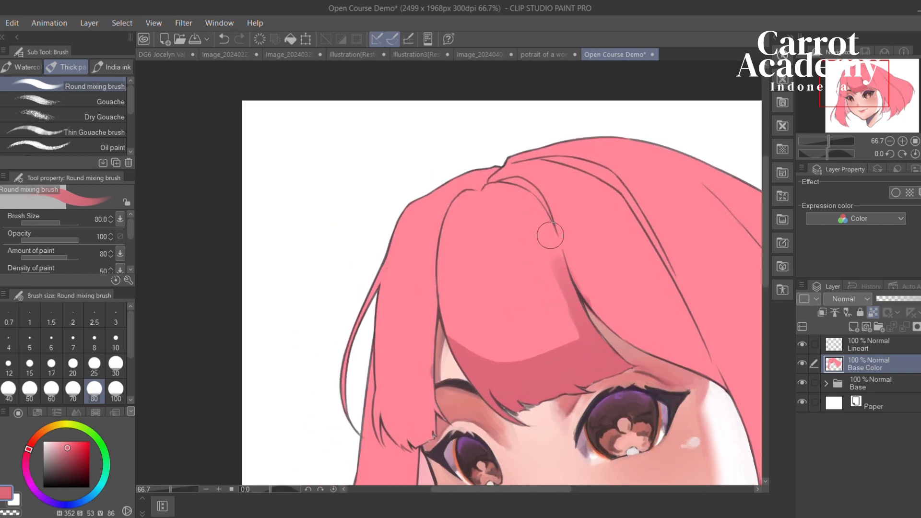
mouse_move(501, 223)
mouse_down()
mouse_move(505, 187)
mouse_move(482, 214)
mouse_move(504, 185)
mouse_move(484, 221)
mouse_up()
drag(489, 188, 552, 191)
drag(569, 218, 494, 197)
drag(498, 248, 528, 274)
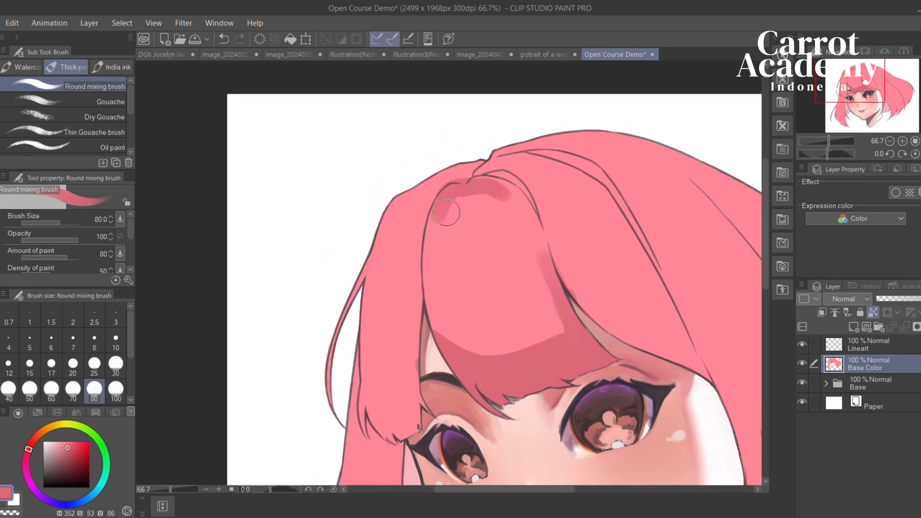
drag(450, 208, 432, 245)
Reduce the brush size to 25 and even out the curved lower border of the shadow at the top of the bangs
key(bracketleft)
key(bracketleft)
key(bracketleft)
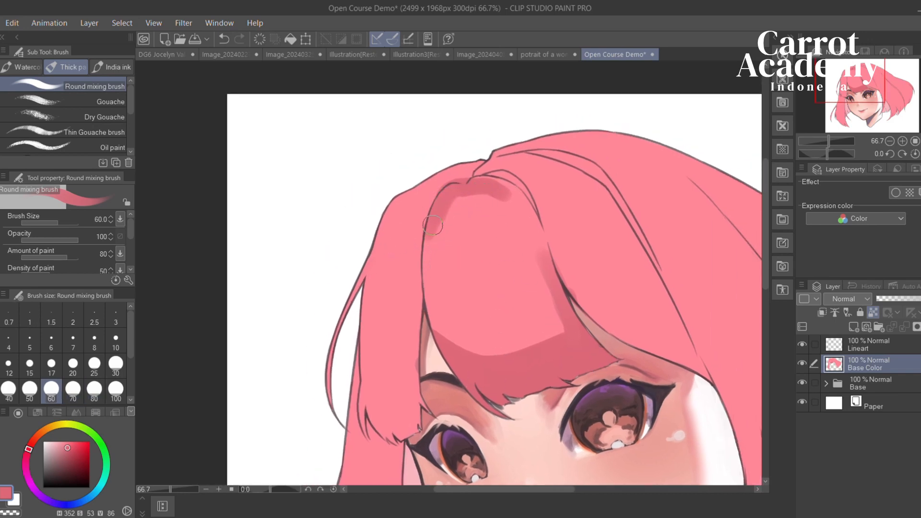
key(bracketleft)
key(bracketleft)
key(bracketleft)
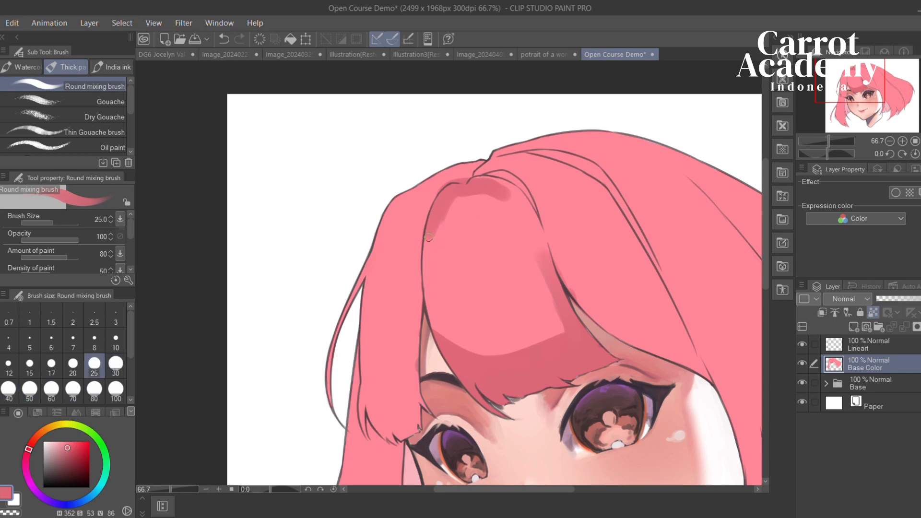
drag(436, 226, 497, 198)
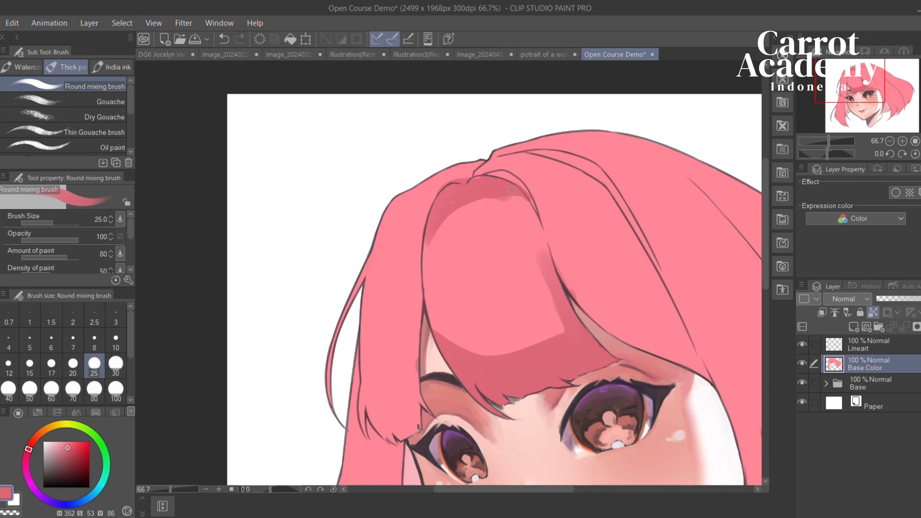
Continue the crown shadow down the bangs' right edge and clean up its inner border
key(ctrl+z)
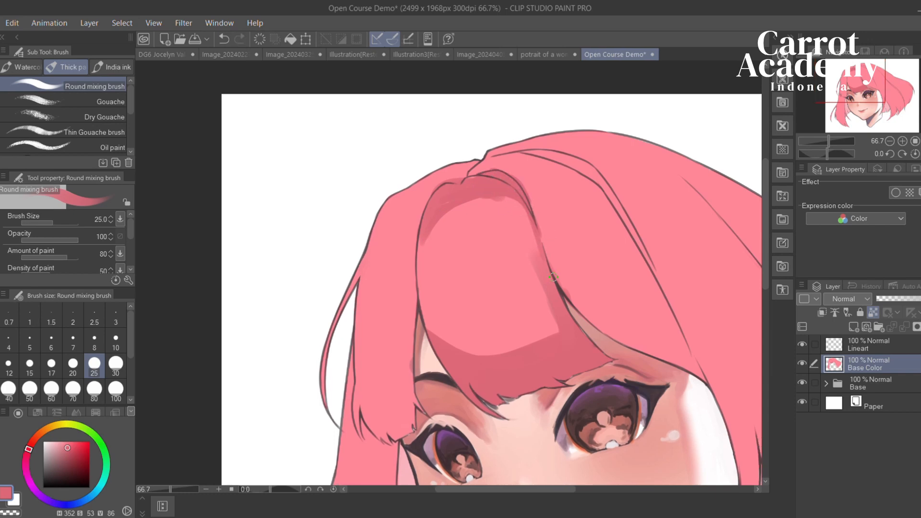
drag(518, 259, 537, 234)
key(ctrl+z)
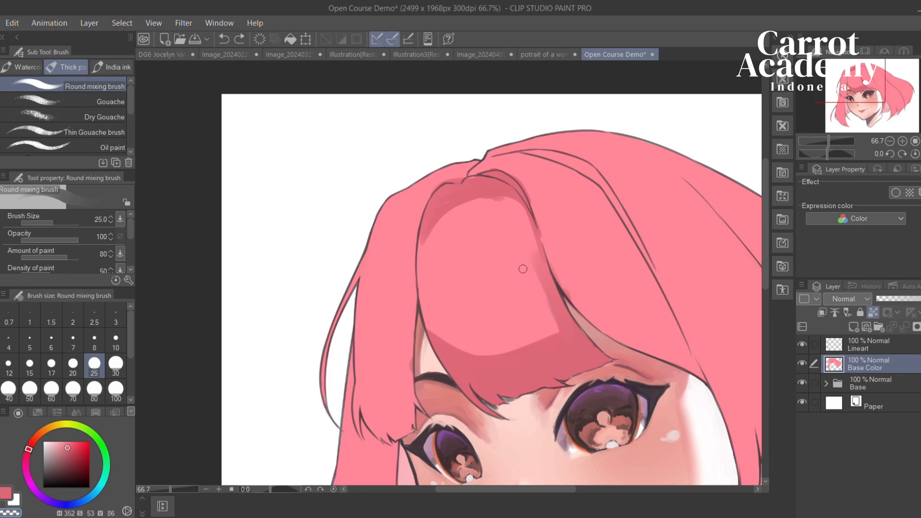
drag(523, 270, 486, 253)
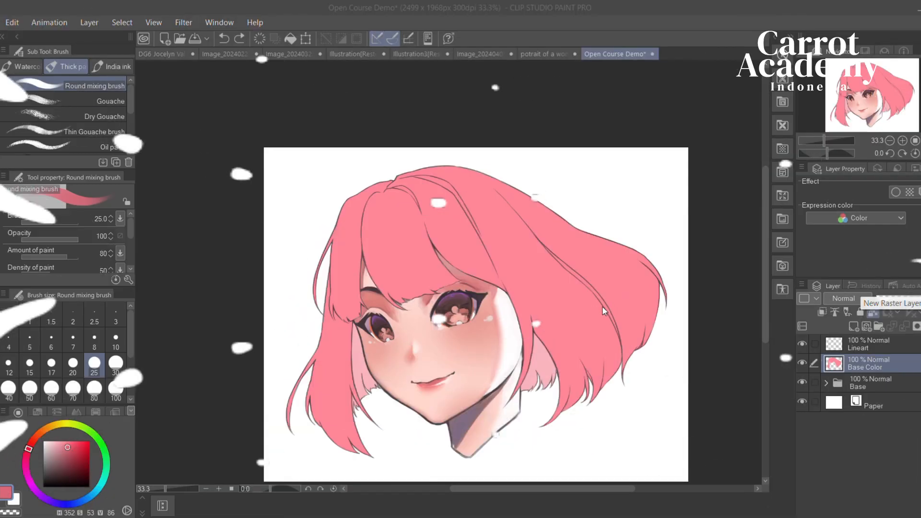
Add a raster layer with a blank name between Lineart and Base Color and clip it to the layer below
drag(572, 325, 582, 289)
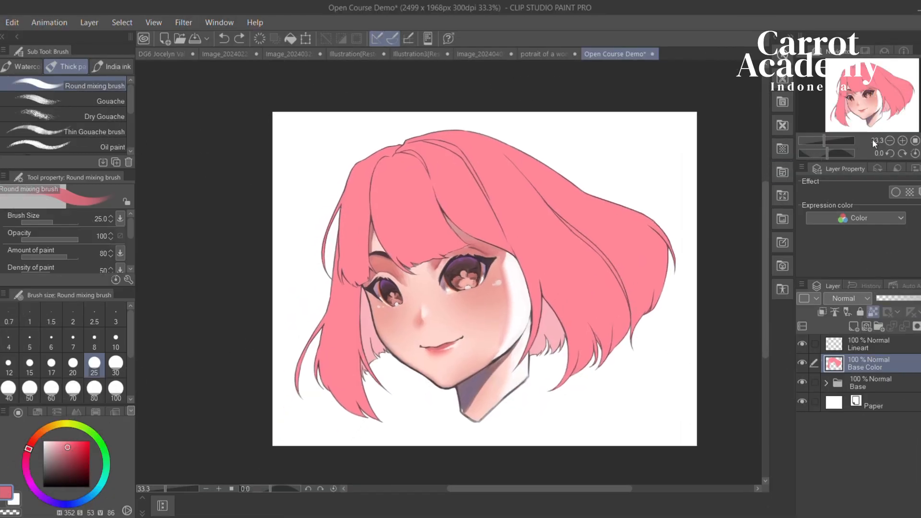
click(903, 140)
drag(610, 260, 574, 187)
click(891, 141)
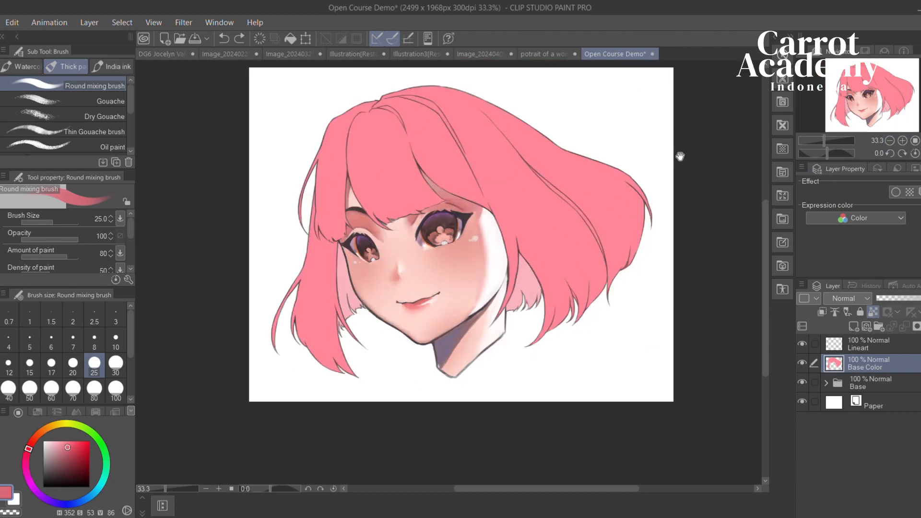
click(857, 325)
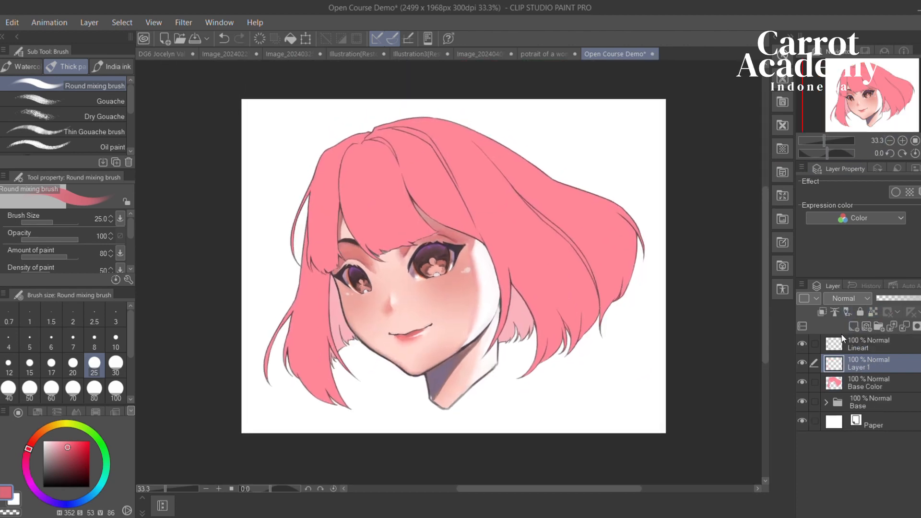
double_click(863, 365)
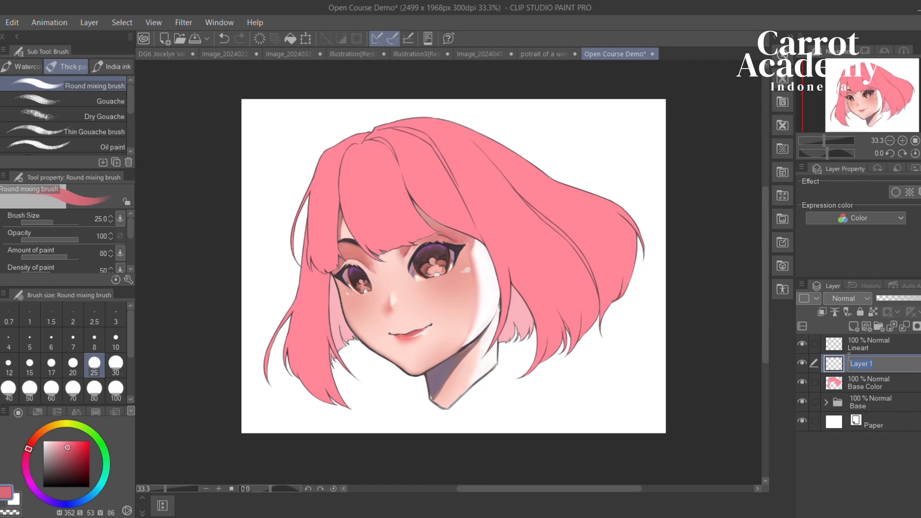
key(Return)
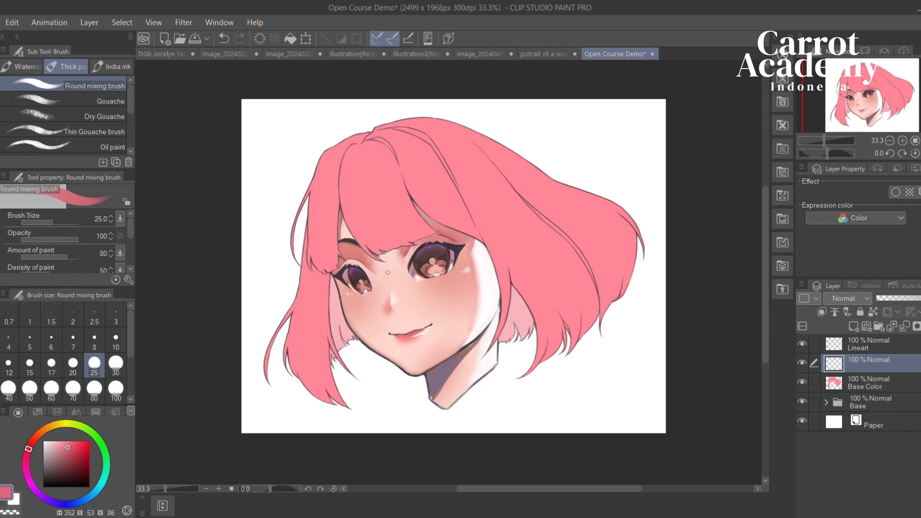
drag(388, 272, 443, 273)
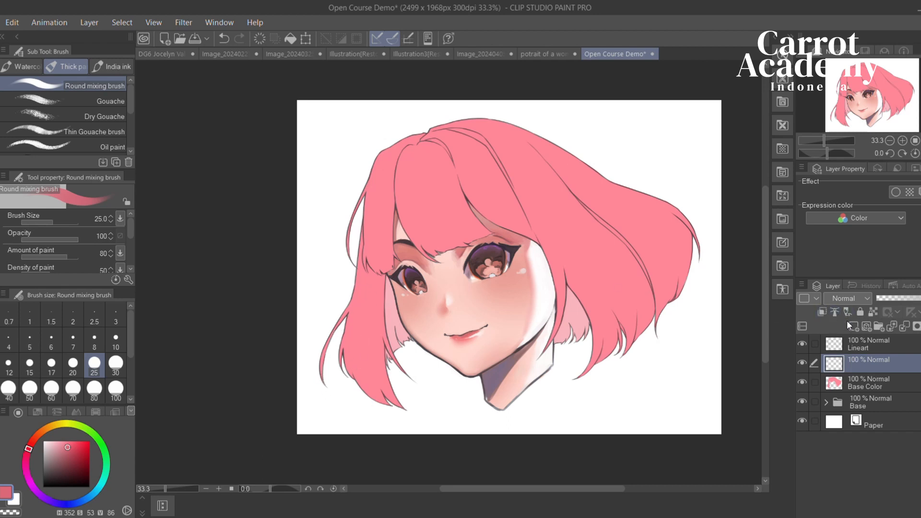
click(822, 312)
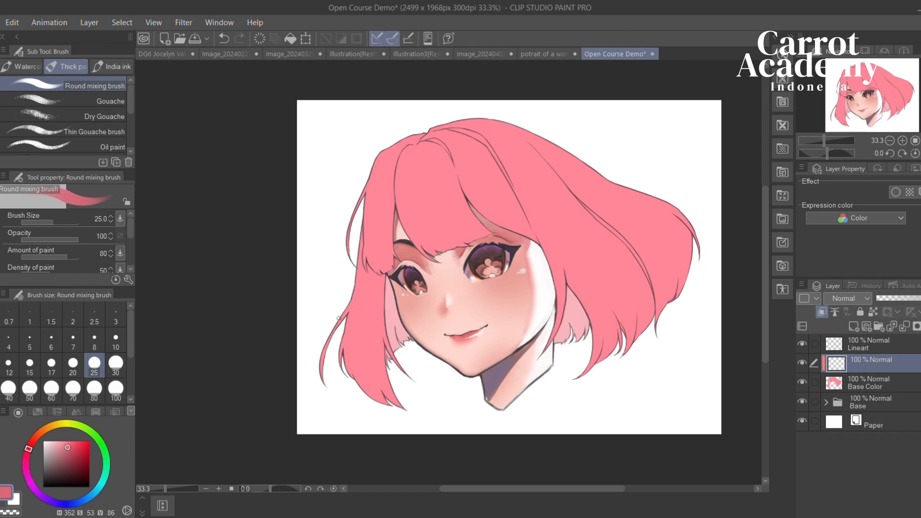
Increase the brush size to 70 and paint a test shadow on the lower part of the left hair lock
key(bracketright)
key(bracketright)
key(bracketright)
key(bracketright)
key(bracketright)
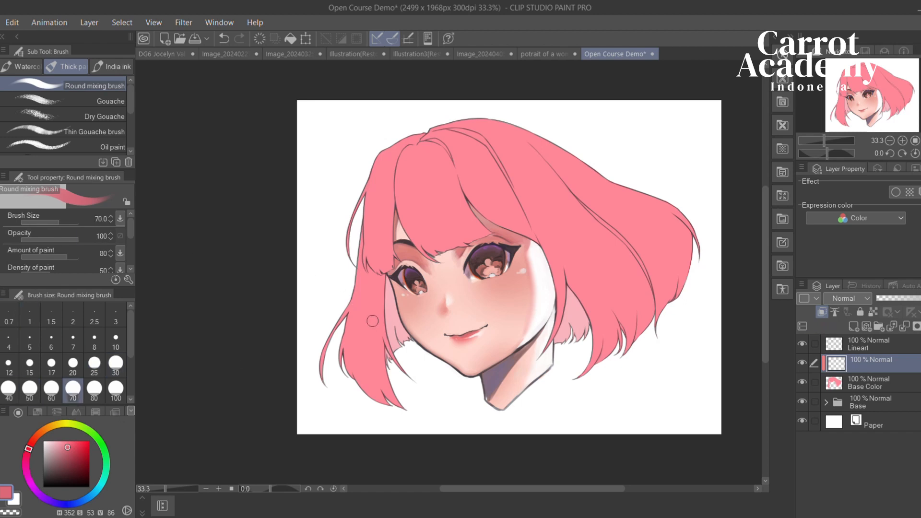
mouse_move(347, 327)
mouse_down()
mouse_move(349, 365)
mouse_move(358, 382)
mouse_move(373, 383)
mouse_up()
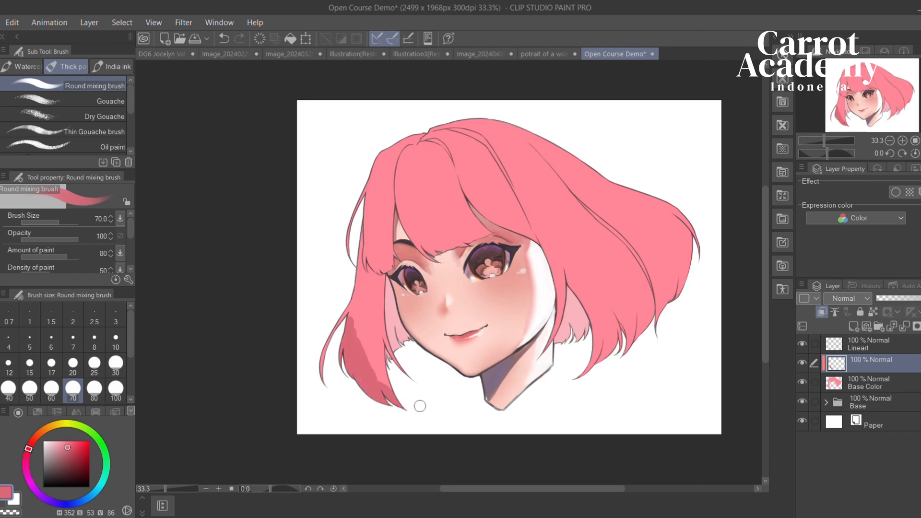
Turn the new layer's clipping off and on again to compare the test shadow with and without it
click(825, 314)
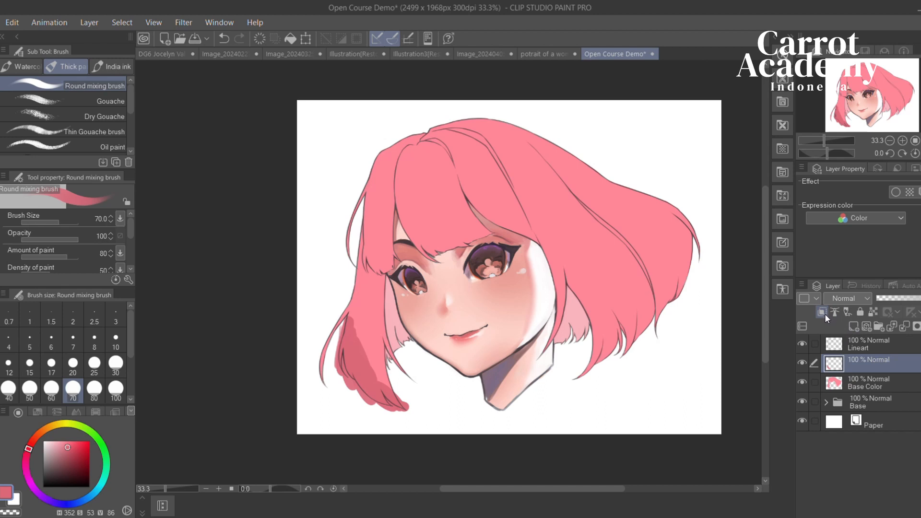
click(824, 314)
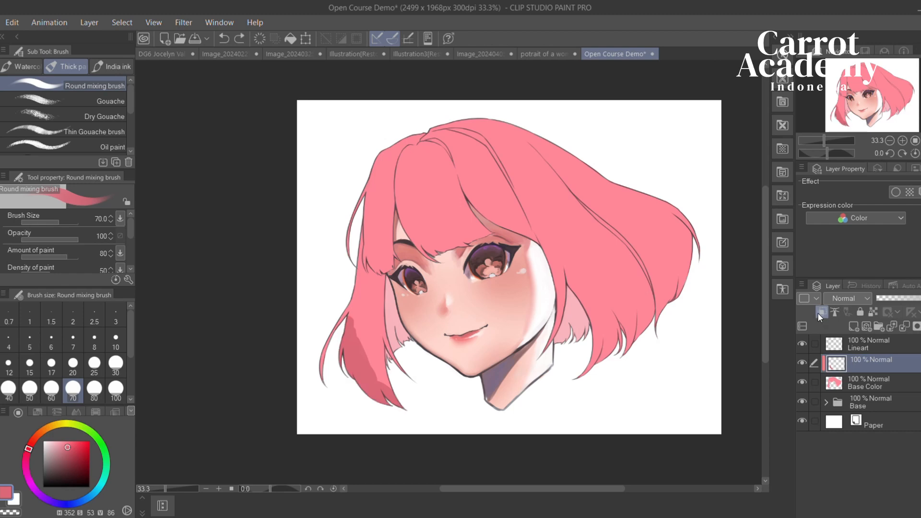
drag(352, 364, 379, 355)
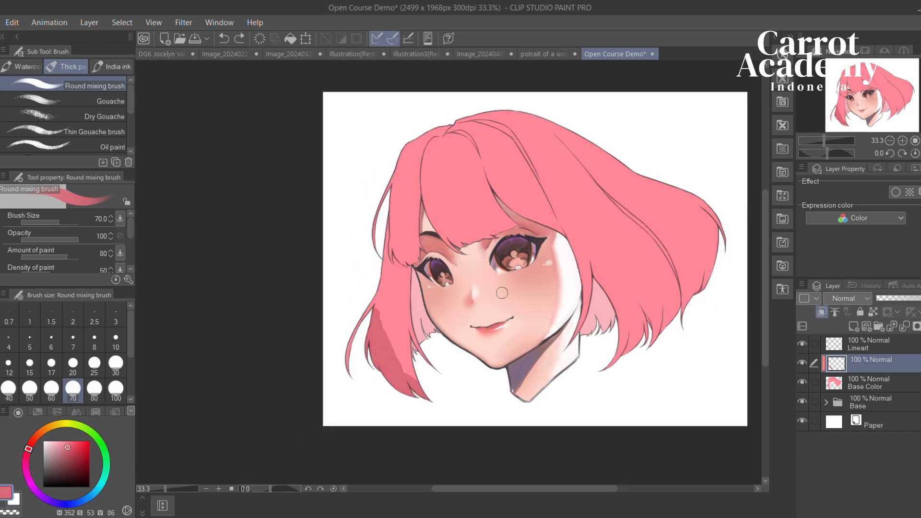
drag(680, 175, 683, 187)
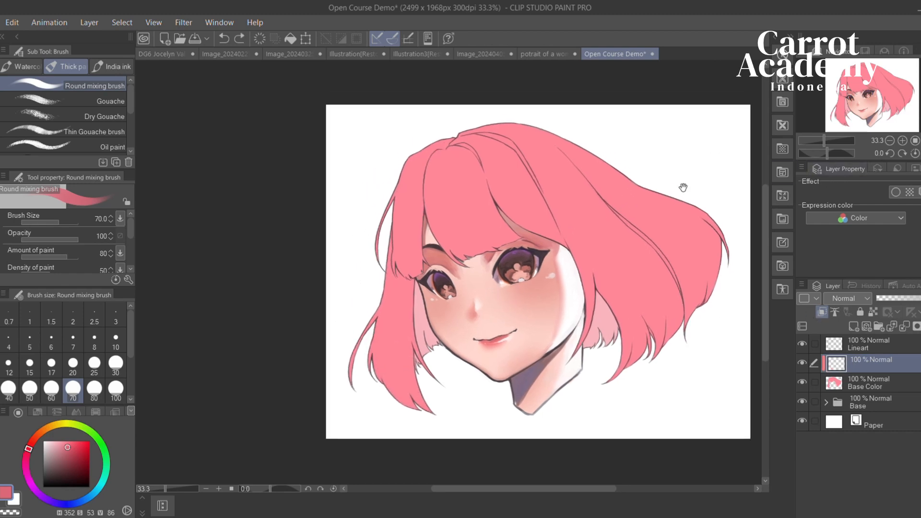
Paint a curved shadow at the top of the bangs below the parting, on the clipped layer at 100% zoom
click(904, 141)
click(904, 141)
click(905, 141)
drag(504, 189, 468, 371)
drag(387, 193, 351, 204)
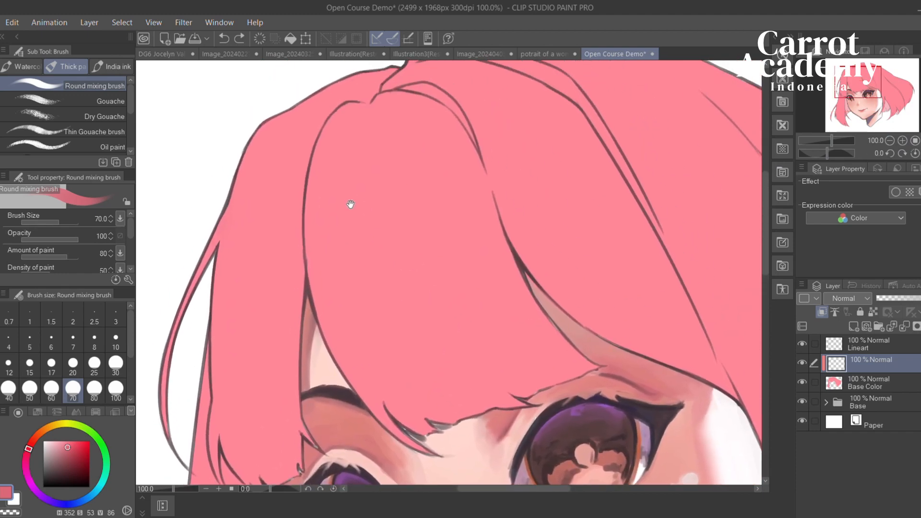
drag(366, 121, 317, 156)
key(ctrl+z)
mouse_move(353, 113)
mouse_down()
mouse_move(321, 152)
mouse_move(355, 118)
mouse_move(334, 161)
mouse_move(322, 160)
mouse_move(365, 103)
mouse_move(422, 106)
mouse_move(377, 117)
mouse_move(447, 110)
mouse_move(442, 158)
mouse_up()
mouse_move(334, 198)
mouse_down()
mouse_move(352, 200)
mouse_move(393, 129)
mouse_move(379, 142)
mouse_move(473, 140)
mouse_up()
scroll(353, 208, down, 3)
mouse_move(345, 208)
mouse_down()
mouse_move(354, 301)
mouse_move(390, 342)
mouse_up()
Reduce the brush size to 30 and complete the curved shadow at the top of the bangs toward its right end
key(bracketleft)
key(bracketleft)
key(bracketleft)
key(bracketleft)
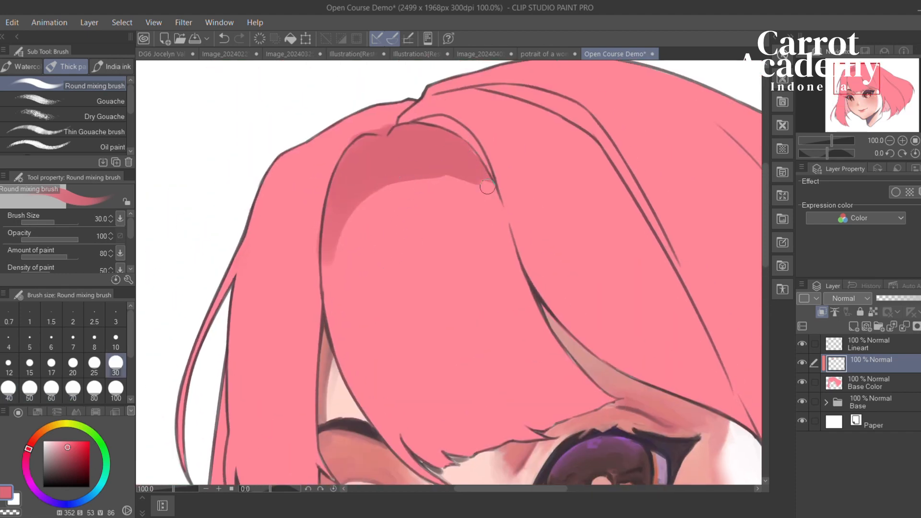
drag(477, 174, 516, 145)
Paint a shadow across the lower bangs, filling it down to the tips and carrying it up along their right edge
mouse_move(397, 376)
mouse_down()
mouse_move(427, 394)
mouse_move(512, 369)
mouse_up()
mouse_move(418, 392)
mouse_down()
mouse_move(606, 320)
mouse_move(542, 262)
mouse_up()
key(ctrl+z)
drag(517, 217, 552, 300)
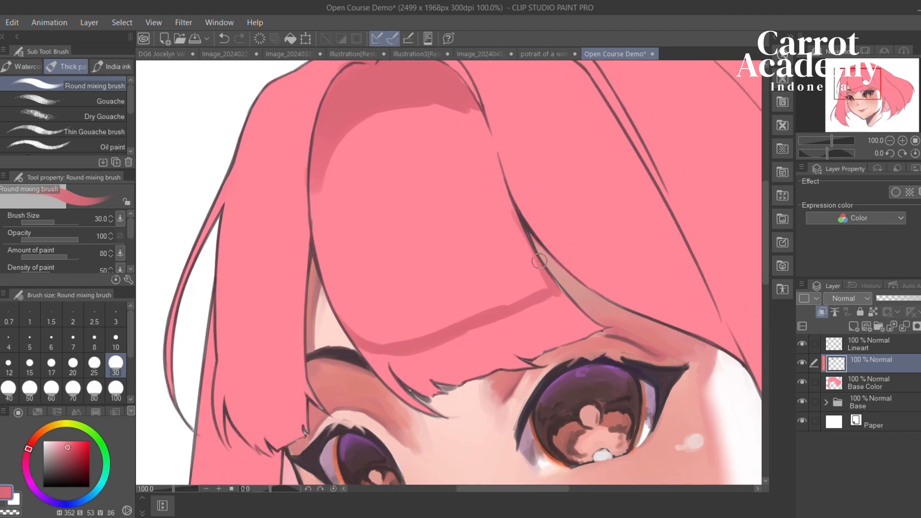
key(ctrl+z)
drag(517, 217, 552, 302)
mouse_move(534, 261)
mouse_down()
mouse_move(599, 322)
mouse_move(523, 353)
mouse_move(497, 381)
mouse_move(526, 377)
mouse_move(520, 361)
mouse_move(455, 410)
mouse_move(406, 410)
mouse_move(355, 373)
mouse_move(398, 383)
mouse_move(347, 351)
mouse_move(428, 357)
mouse_move(404, 370)
mouse_move(409, 384)
mouse_move(457, 379)
mouse_move(557, 329)
mouse_move(513, 339)
mouse_move(540, 314)
mouse_move(527, 311)
mouse_move(504, 332)
mouse_move(466, 343)
mouse_move(361, 358)
mouse_move(474, 333)
mouse_move(532, 291)
mouse_up()
drag(477, 208, 424, 257)
mouse_move(409, 147)
mouse_down()
mouse_move(435, 182)
mouse_move(403, 144)
mouse_move(437, 178)
mouse_move(417, 146)
mouse_up()
drag(435, 187, 474, 312)
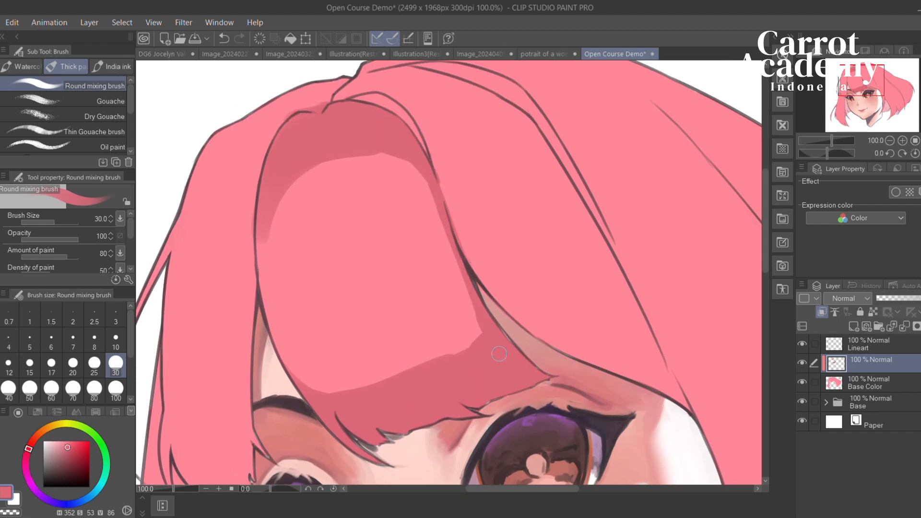
Extend the bangs' top shadow in a narrow tapering strip down their left edge and refine its contour
drag(416, 245, 508, 247)
mouse_move(359, 206)
mouse_down()
mouse_move(358, 299)
mouse_move(353, 287)
mouse_up()
key(ctrl+z)
key(ctrl+z)
key(ctrl+z)
mouse_move(384, 153)
mouse_down()
mouse_move(353, 297)
mouse_move(351, 284)
mouse_up()
drag(381, 243, 387, 249)
key(c)
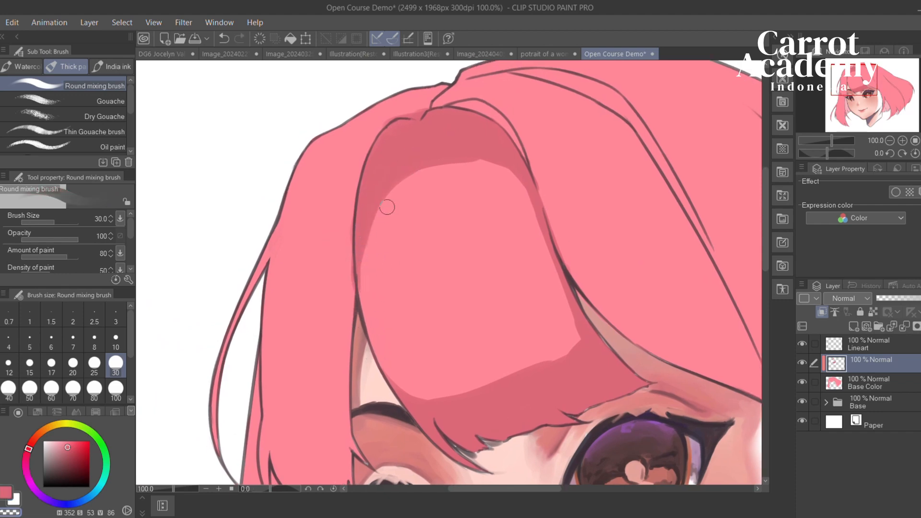
drag(387, 207, 359, 283)
key(ctrl+z)
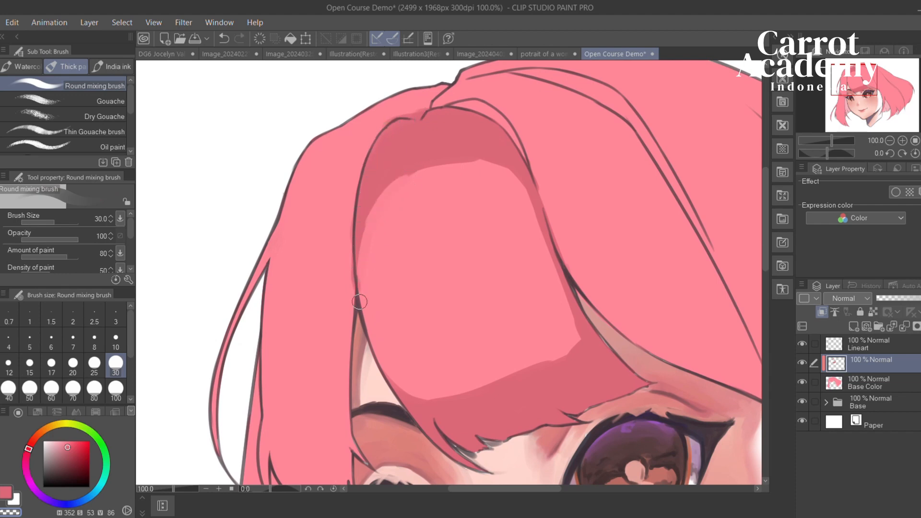
key(c)
mouse_move(372, 257)
mouse_down()
mouse_move(452, 273)
mouse_move(405, 236)
mouse_move(355, 225)
mouse_up()
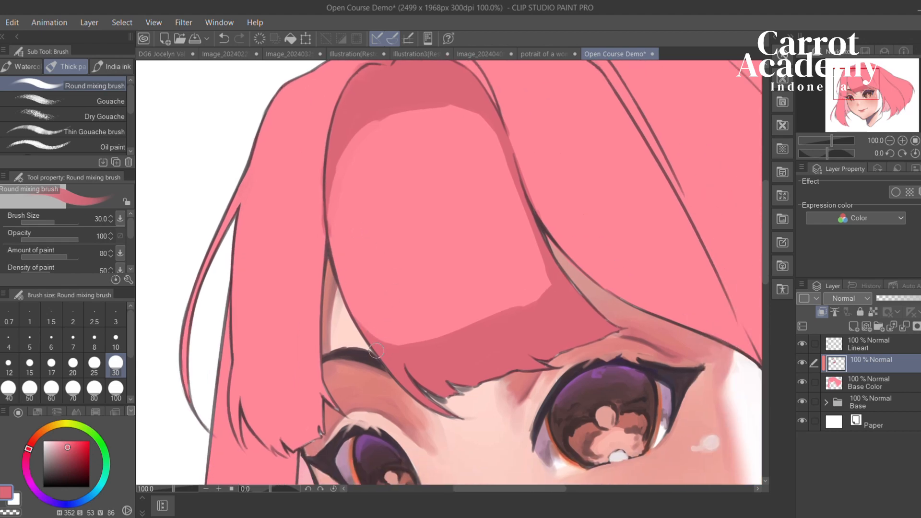
Raise the brush size to 50 and outline a curved shadow across the lower part of the left hair lock
mouse_move(430, 378)
mouse_down()
mouse_move(477, 360)
mouse_move(502, 370)
mouse_move(453, 387)
mouse_move(469, 344)
mouse_up()
key(])
key(])
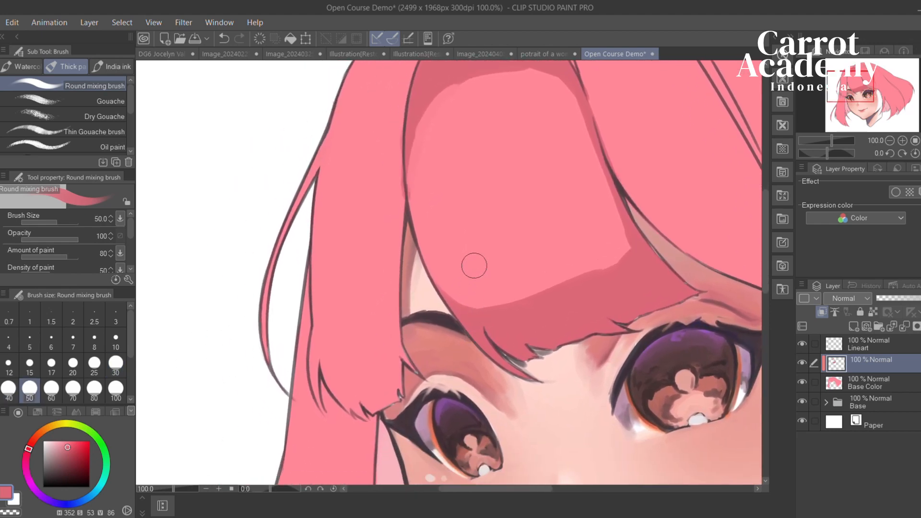
drag(436, 202, 352, 315)
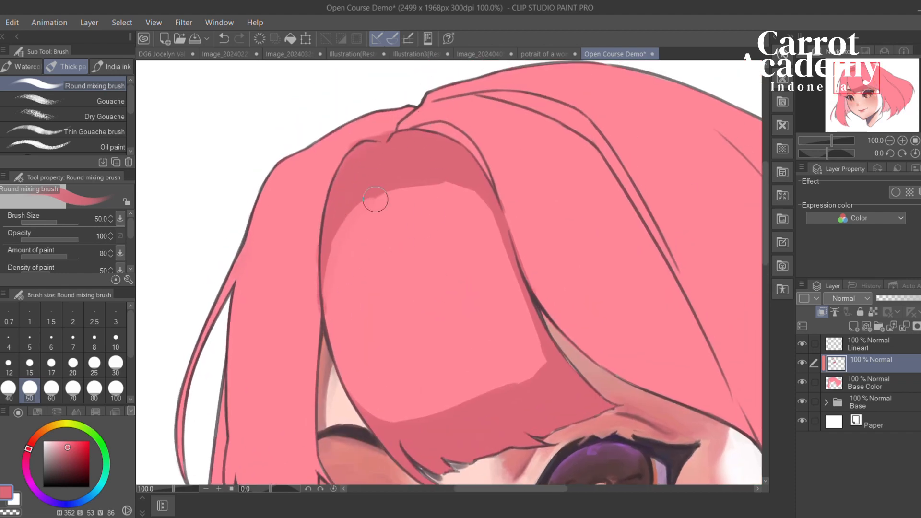
drag(375, 199, 432, 138)
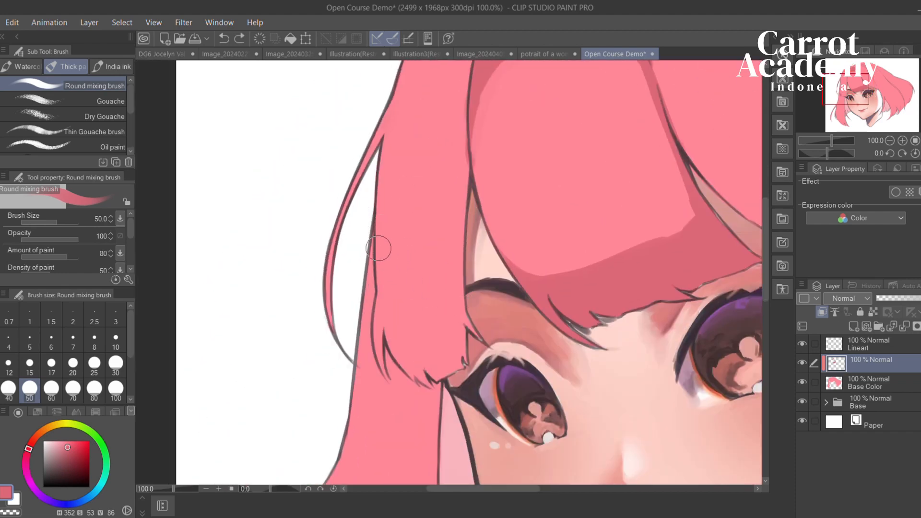
drag(379, 248, 476, 294)
drag(385, 259, 372, 212)
drag(390, 283, 402, 336)
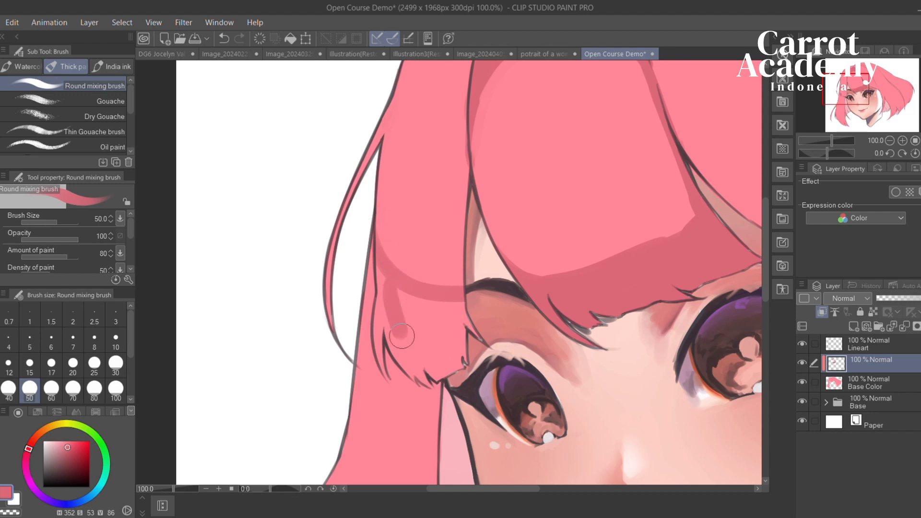
Fill the left hair lock's lower shadow from its curved outline down to the tips
drag(384, 268, 406, 349)
mouse_move(385, 284)
mouse_down()
mouse_move(428, 370)
mouse_move(408, 303)
mouse_move(442, 360)
mouse_move(460, 307)
mouse_move(474, 317)
mouse_move(354, 245)
mouse_move(411, 350)
mouse_move(495, 279)
mouse_move(424, 236)
mouse_move(372, 255)
mouse_move(461, 222)
mouse_move(373, 151)
mouse_up()
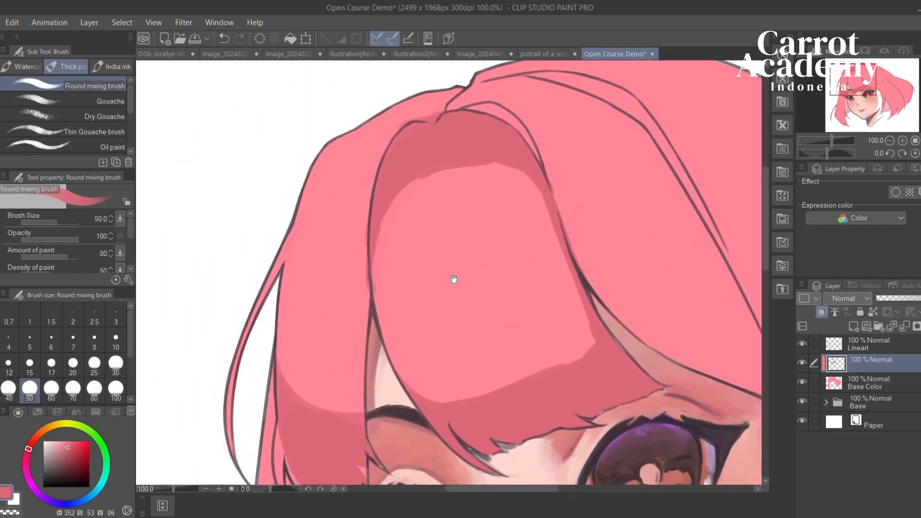
mouse_move(452, 281)
mouse_down()
mouse_move(350, 160)
mouse_move(440, 157)
mouse_up()
drag(496, 251, 554, 152)
drag(356, 361, 366, 372)
mouse_move(285, 317)
mouse_down()
mouse_move(284, 367)
mouse_move(332, 407)
mouse_up()
mouse_move(292, 338)
mouse_down()
mouse_move(287, 371)
mouse_move(299, 374)
mouse_move(343, 473)
mouse_up()
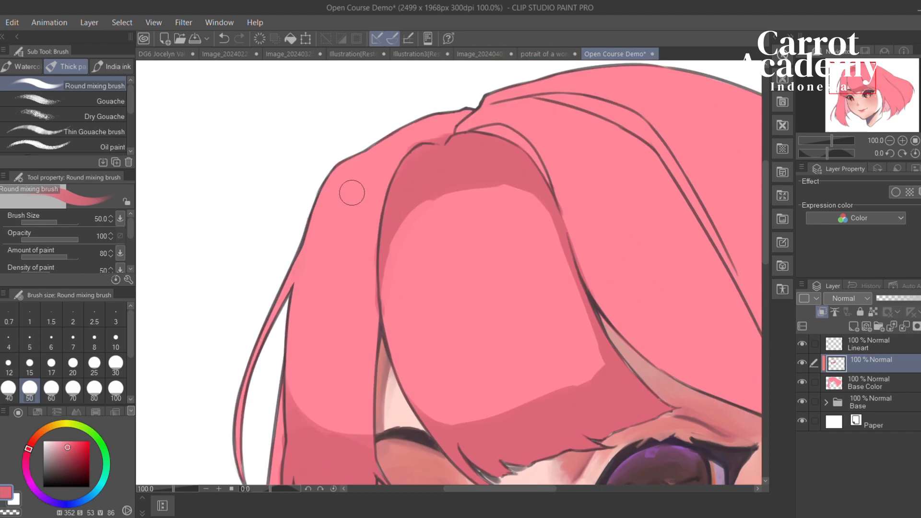
drag(371, 164, 321, 268)
key(ctrl+z)
mouse_move(339, 172)
mouse_down()
mouse_move(308, 248)
mouse_move(377, 149)
mouse_move(340, 244)
mouse_up()
key(ctrl+z)
key(ctrl+z)
key(ctrl+z)
Paint a shadow over the top of the left hair lock, from near the parting down along its outer contour
mouse_move(399, 143)
mouse_down()
mouse_move(338, 199)
mouse_move(324, 230)
mouse_up()
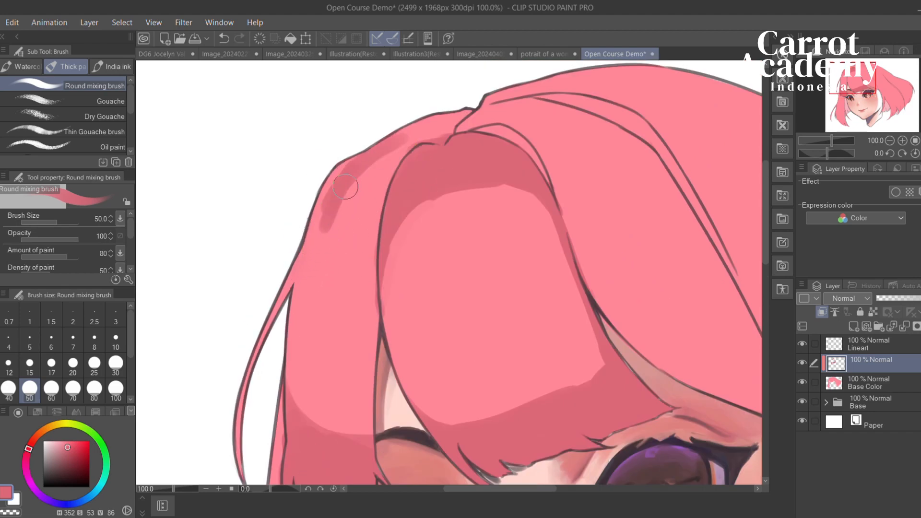
drag(342, 191, 316, 250)
mouse_move(328, 206)
mouse_down()
mouse_move(313, 261)
mouse_move(334, 235)
mouse_move(359, 236)
mouse_up()
mouse_move(359, 235)
mouse_down()
mouse_move(333, 236)
mouse_move(370, 192)
mouse_up()
mouse_move(370, 193)
mouse_down()
mouse_move(329, 232)
mouse_move(384, 164)
mouse_move(357, 236)
mouse_move(365, 240)
mouse_move(393, 144)
mouse_move(364, 223)
mouse_up()
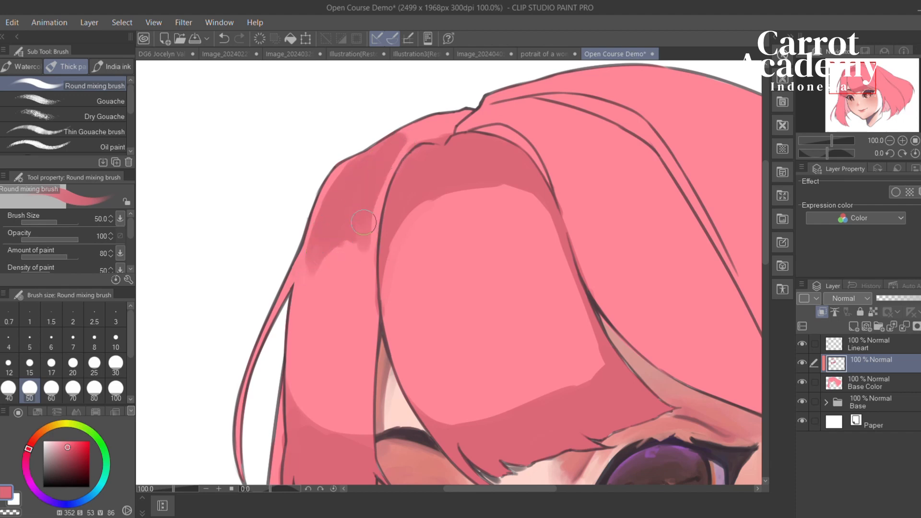
Paint a shadow at the top of the right bangs section, just beneath the long strand at the parting
drag(404, 171, 453, 153)
mouse_move(404, 206)
mouse_down()
mouse_move(439, 144)
mouse_move(422, 211)
mouse_move(446, 130)
mouse_move(414, 144)
mouse_move(475, 108)
mouse_move(428, 144)
mouse_move(450, 128)
mouse_up()
mouse_move(412, 183)
mouse_down()
mouse_move(365, 175)
mouse_move(391, 193)
mouse_move(417, 234)
mouse_move(413, 225)
mouse_move(477, 196)
mouse_move(417, 208)
mouse_move(458, 201)
mouse_move(373, 167)
mouse_move(457, 186)
mouse_move(364, 158)
mouse_move(420, 170)
mouse_up()
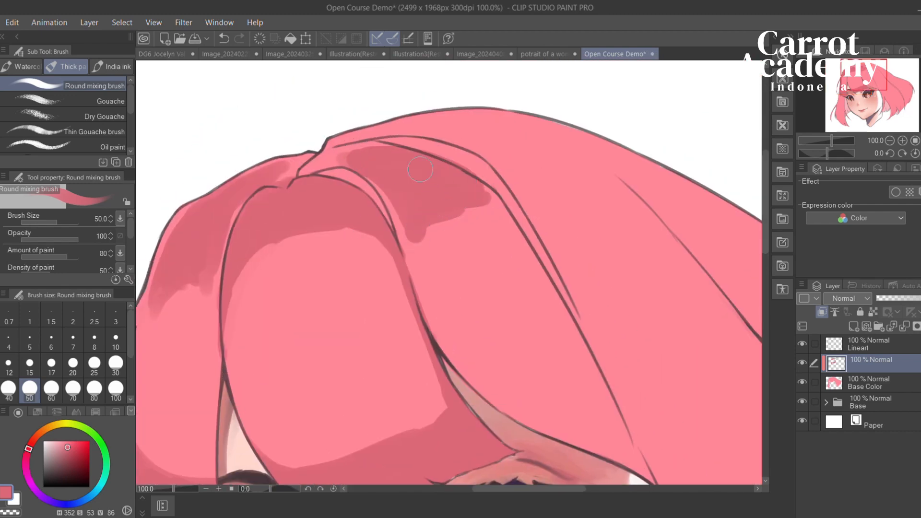
Set the brush size to 25 and shade the narrow strand bordering the right bangs section
click(94, 364)
drag(331, 164, 482, 136)
mouse_move(501, 103)
mouse_down()
mouse_move(412, 249)
mouse_move(519, 110)
mouse_move(506, 222)
mouse_move(573, 219)
mouse_move(452, 275)
mouse_move(479, 253)
mouse_move(474, 227)
mouse_move(392, 311)
mouse_move(472, 157)
mouse_move(448, 209)
mouse_move(452, 243)
mouse_move(458, 215)
mouse_move(475, 236)
mouse_move(458, 232)
mouse_move(533, 218)
mouse_up()
scroll(528, 216, up, 4)
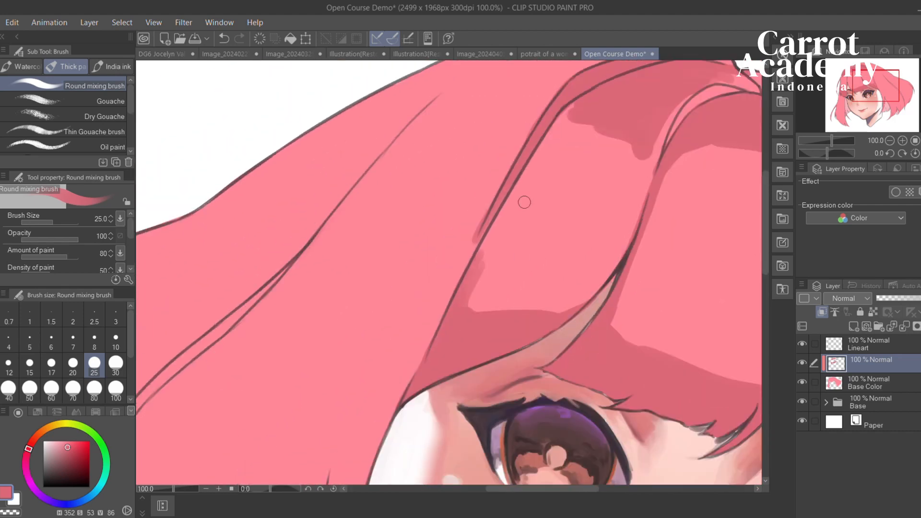
Paint a thin shadow along the hair strand framing the cheek, from its tip up past the fork in the lineart
scroll(480, 249, down, 10)
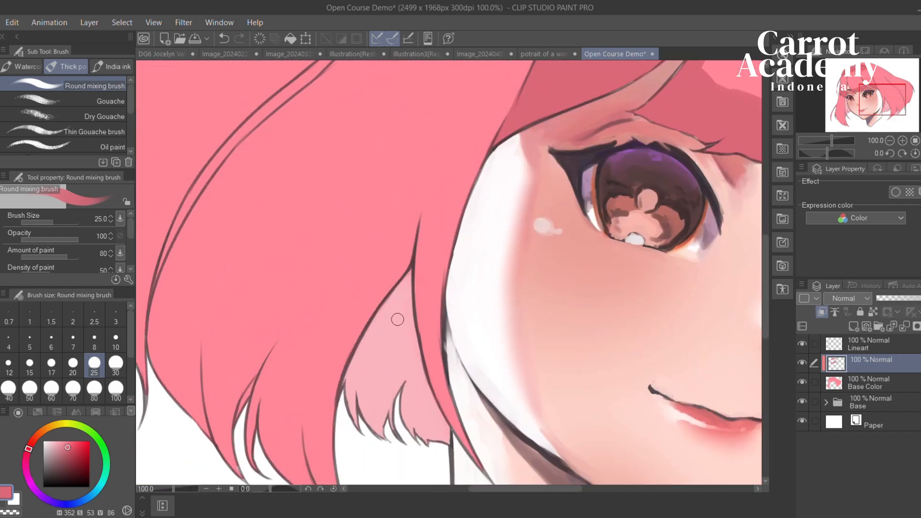
drag(452, 397, 422, 218)
drag(442, 347, 426, 199)
drag(427, 306, 436, 164)
drag(429, 225, 430, 320)
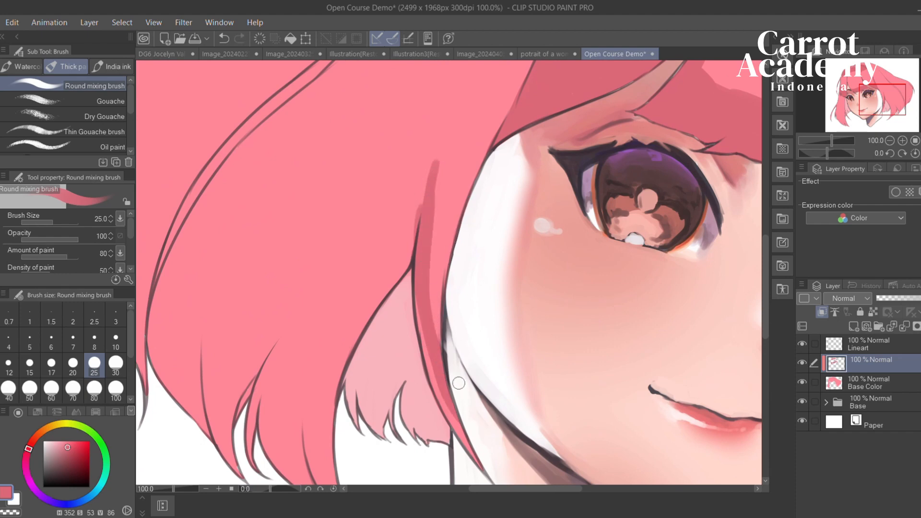
scroll(459, 383, up, 4)
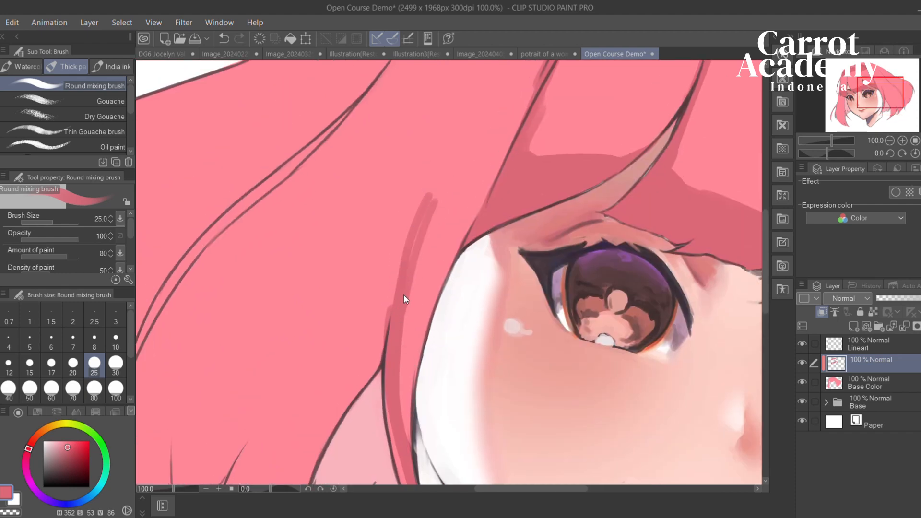
Compare the cheek strand's shadow with and without its last stroke, and widen it with a smoother tapered stroke
key(ctrl+z)
key(ctrl+y)
key(ctrl+z)
key(ctrl+y)
scroll(432, 206, down, 1)
key(ctrl+z)
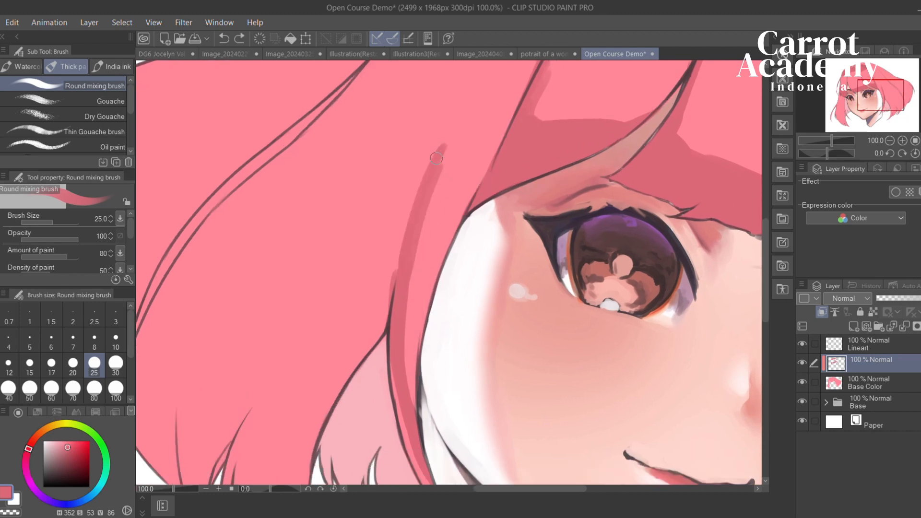
mouse_move(437, 158)
mouse_down()
mouse_move(427, 331)
mouse_move(407, 347)
mouse_move(421, 377)
mouse_move(405, 331)
mouse_move(425, 420)
mouse_up()
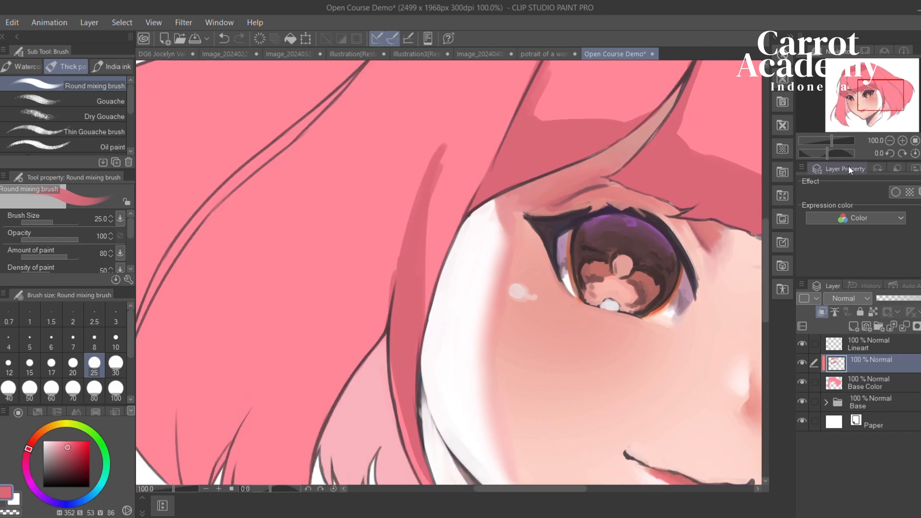
Undo the last cheek-strand stroke and touch up the strand's shadow at 50% zoom
click(890, 141)
click(890, 140)
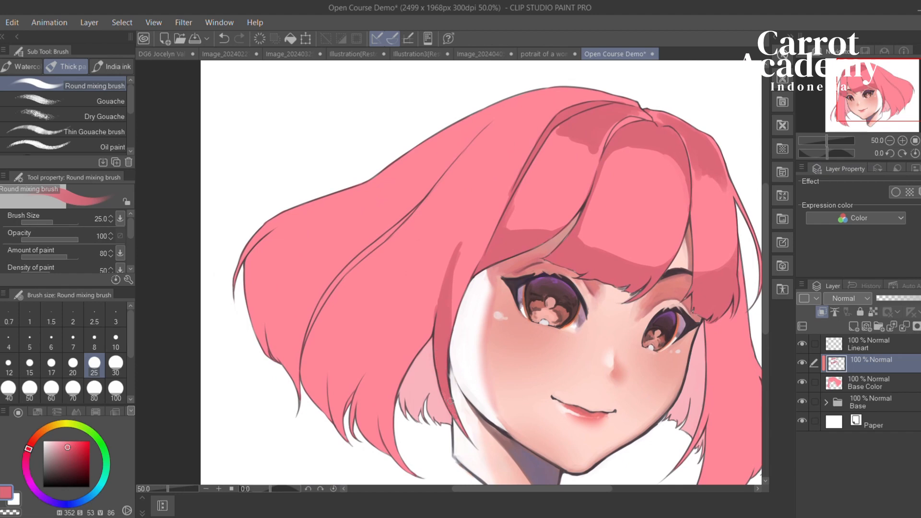
key(ctrl+z)
drag(476, 379, 520, 367)
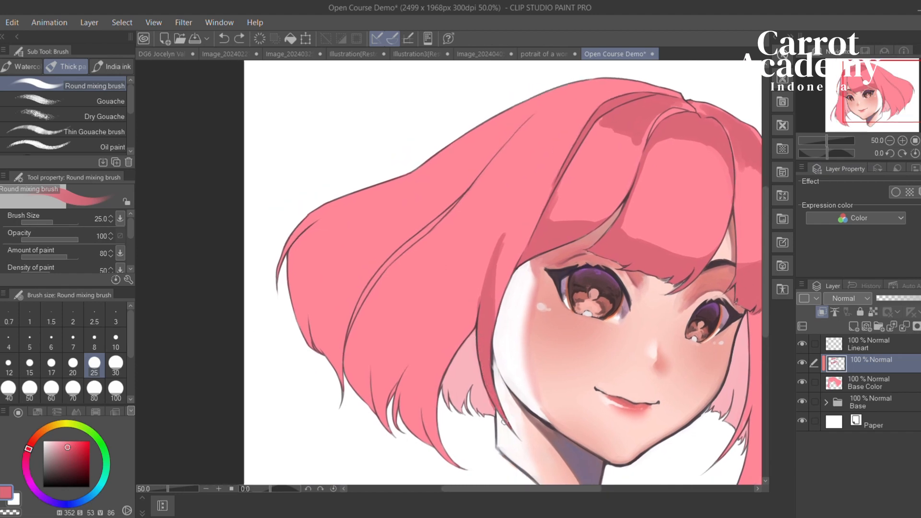
drag(517, 430, 432, 385)
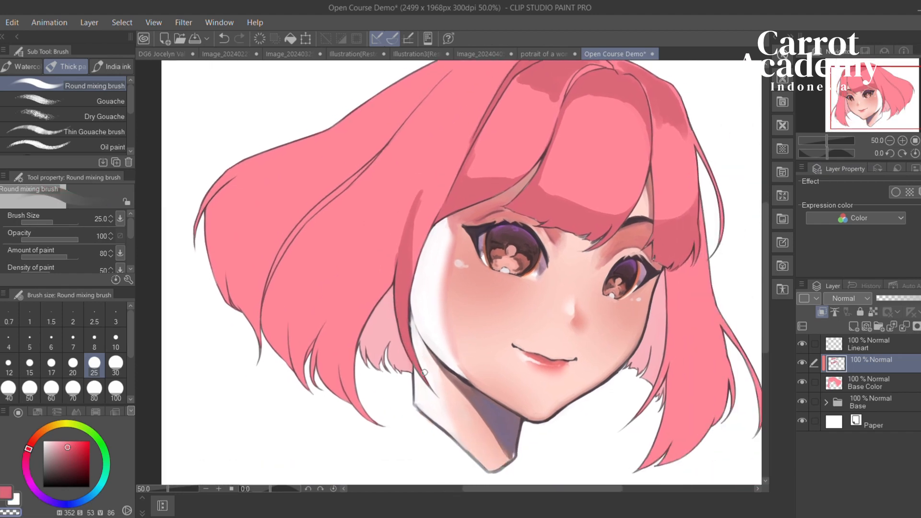
key(c)
drag(409, 314, 498, 314)
Raise the brush size to 80 and paint a shadow stripe upward from the tips of the large side hair section at 33.3% zoom
key(])
key(])
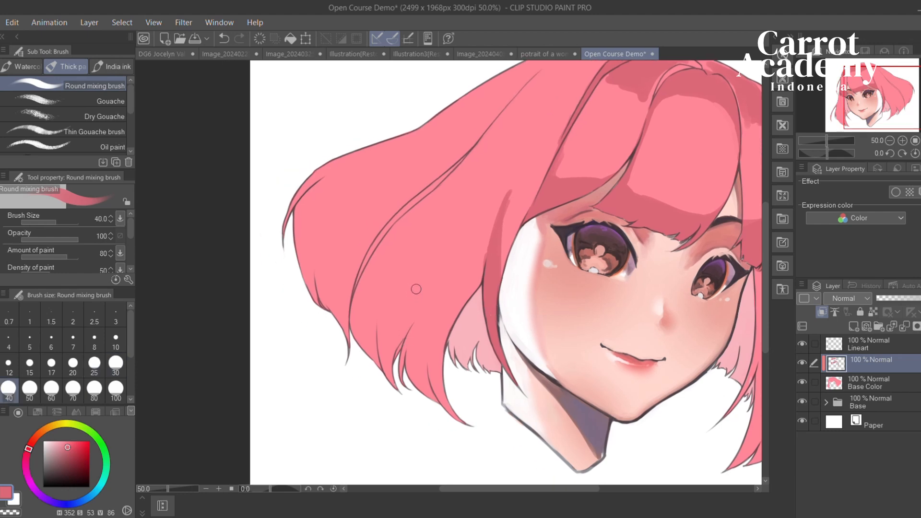
key(])
key(])
key(])
key(])
drag(588, 224, 422, 261)
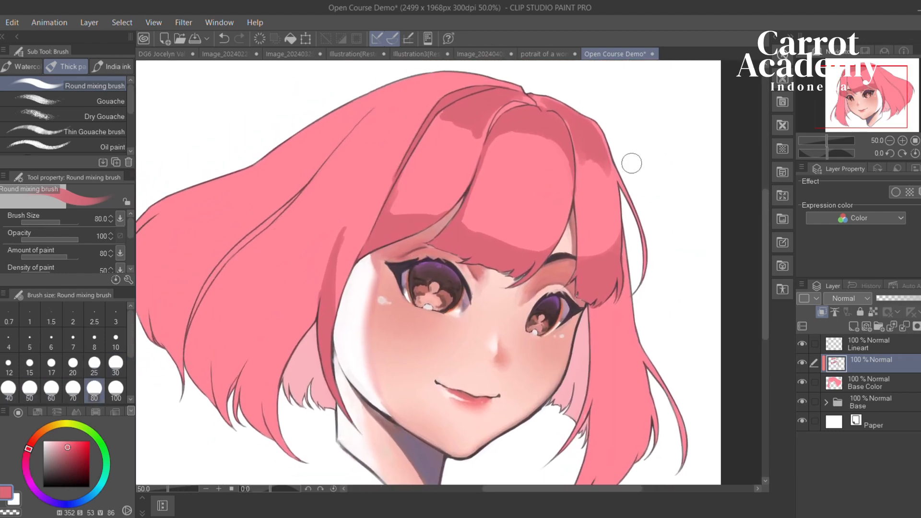
click(900, 141)
click(891, 140)
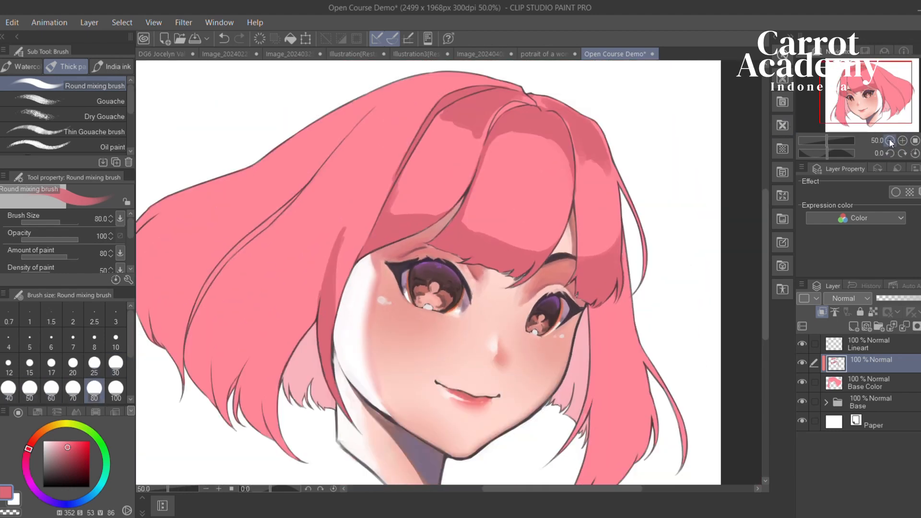
click(890, 140)
click(900, 143)
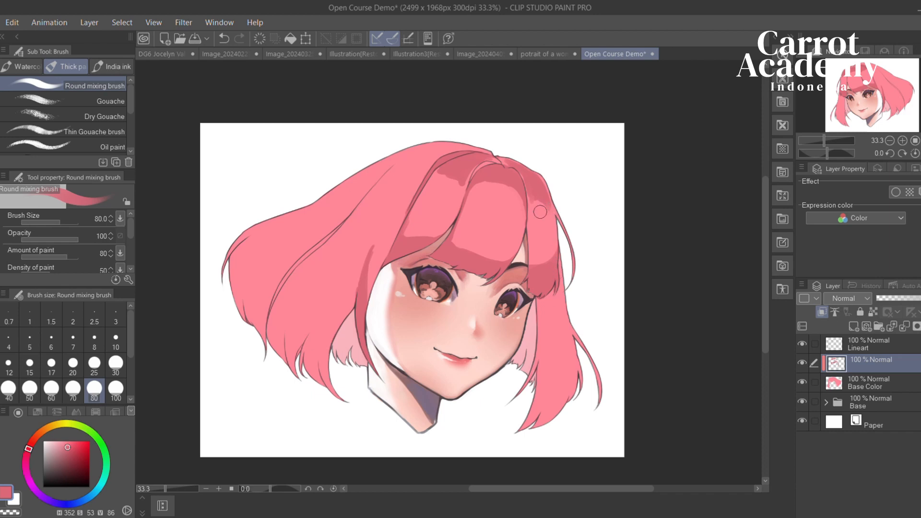
drag(450, 217, 518, 227)
drag(379, 219, 366, 238)
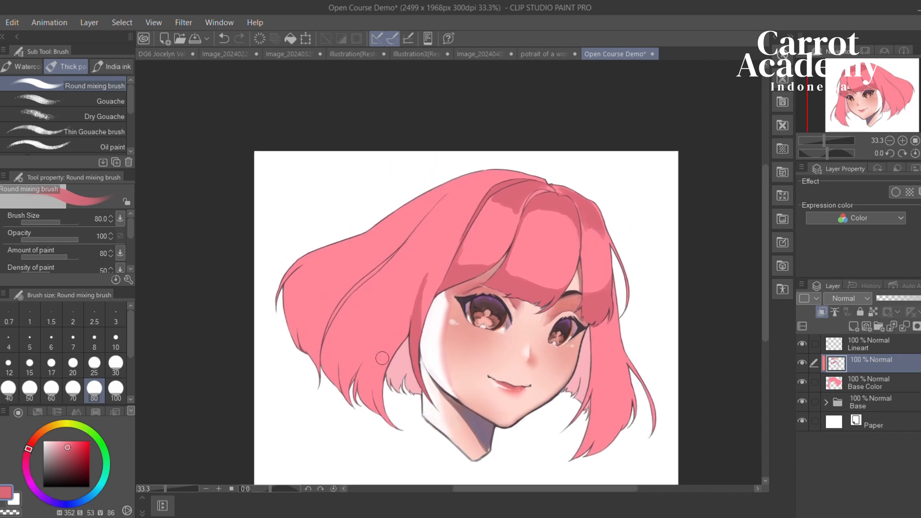
drag(388, 412, 360, 357)
key(ctrl+z)
drag(385, 405, 366, 304)
Extend the side hair's shadow stripe up toward the crown and fill the area between it and the long strand line
drag(368, 338, 404, 231)
key(ctrl+z)
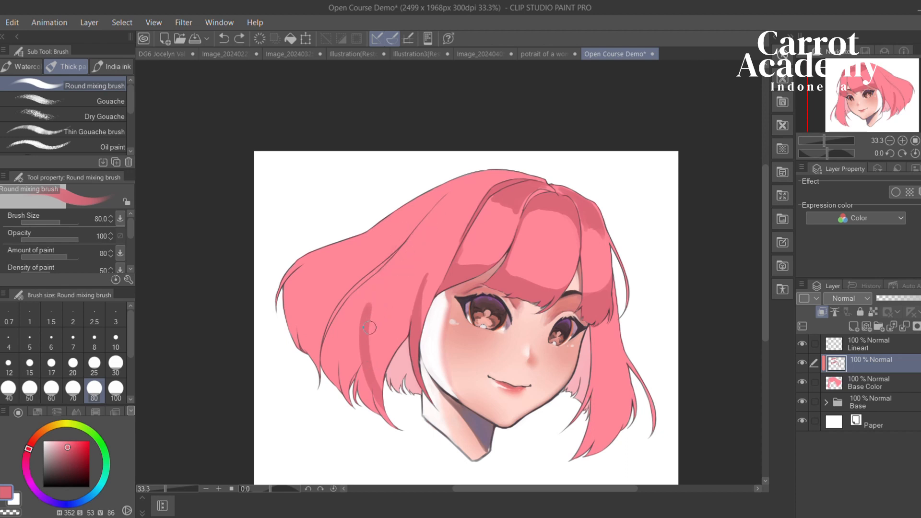
drag(372, 326, 432, 210)
key(ctrl+z)
mouse_move(364, 331)
mouse_down()
mouse_move(371, 298)
mouse_move(442, 209)
mouse_up()
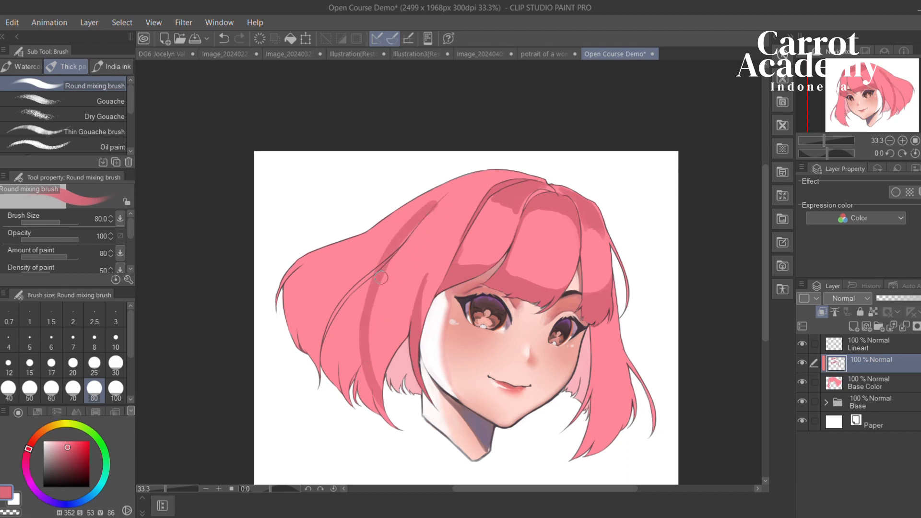
mouse_move(381, 278)
mouse_down()
mouse_move(491, 179)
mouse_move(551, 190)
mouse_move(434, 312)
mouse_move(431, 355)
mouse_move(449, 402)
mouse_up()
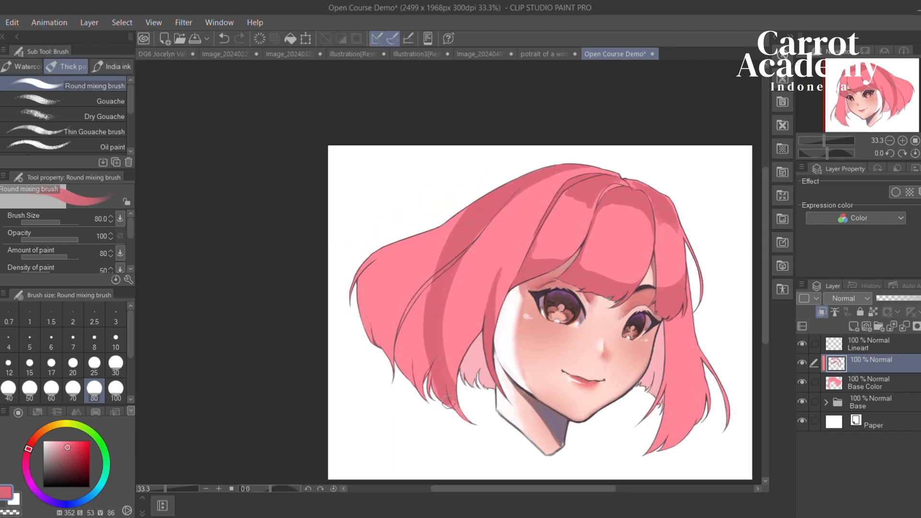
drag(428, 308, 441, 401)
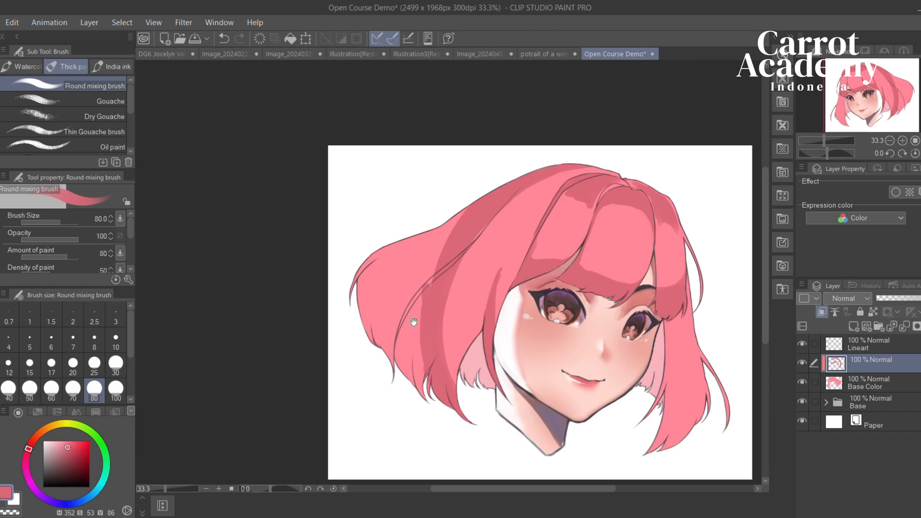
Fill the outer back part of the side hair with the dark pink shadow up to its outer contour
mouse_move(413, 322)
mouse_down()
mouse_move(434, 312)
mouse_move(408, 305)
mouse_up()
mouse_move(423, 374)
mouse_down()
mouse_move(435, 229)
mouse_move(417, 329)
mouse_move(448, 208)
mouse_move(414, 297)
mouse_move(417, 345)
mouse_move(408, 339)
mouse_move(440, 198)
mouse_move(401, 314)
mouse_move(401, 349)
mouse_move(406, 242)
mouse_move(423, 234)
mouse_move(384, 350)
mouse_move(374, 296)
mouse_move(360, 298)
mouse_move(358, 335)
mouse_move(371, 232)
mouse_up()
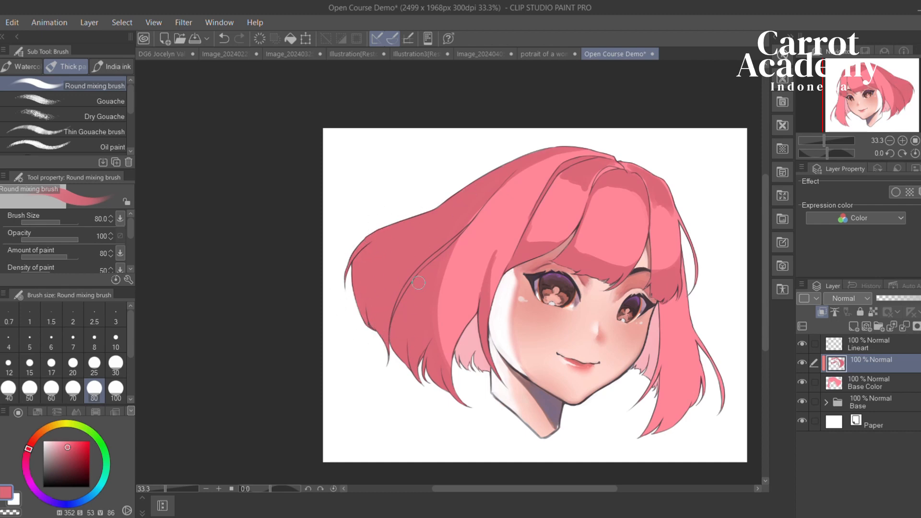
mouse_move(640, 226)
mouse_down()
mouse_move(512, 204)
mouse_move(491, 185)
mouse_up()
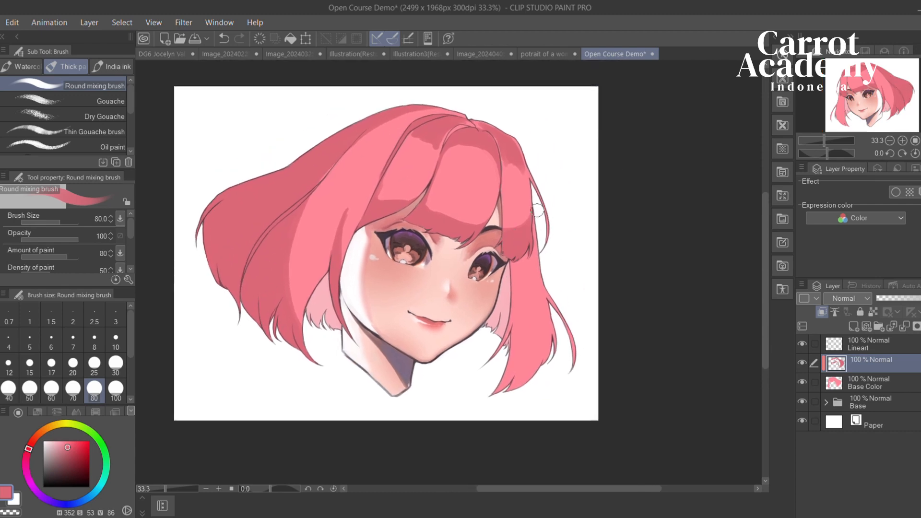
Shade the outer part of the side lock on the far side of the face, down to its tips, with dark pink
drag(535, 208, 539, 340)
key(ctrl+z)
mouse_move(535, 226)
mouse_down()
mouse_move(512, 379)
mouse_move(540, 278)
mouse_move(513, 392)
mouse_move(528, 343)
mouse_move(490, 386)
mouse_move(547, 322)
mouse_move(502, 397)
mouse_move(562, 318)
mouse_up()
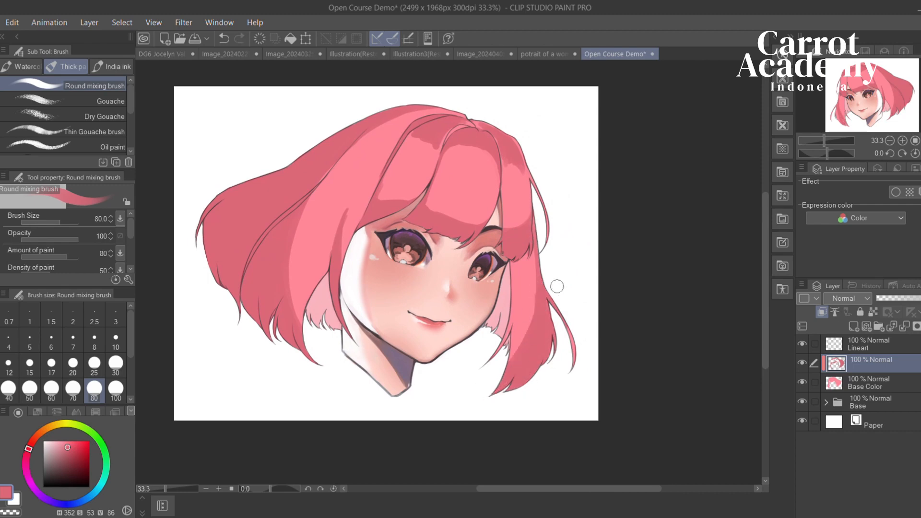
drag(557, 286, 570, 360)
mouse_move(502, 294)
mouse_down()
mouse_move(543, 323)
mouse_move(520, 417)
mouse_up()
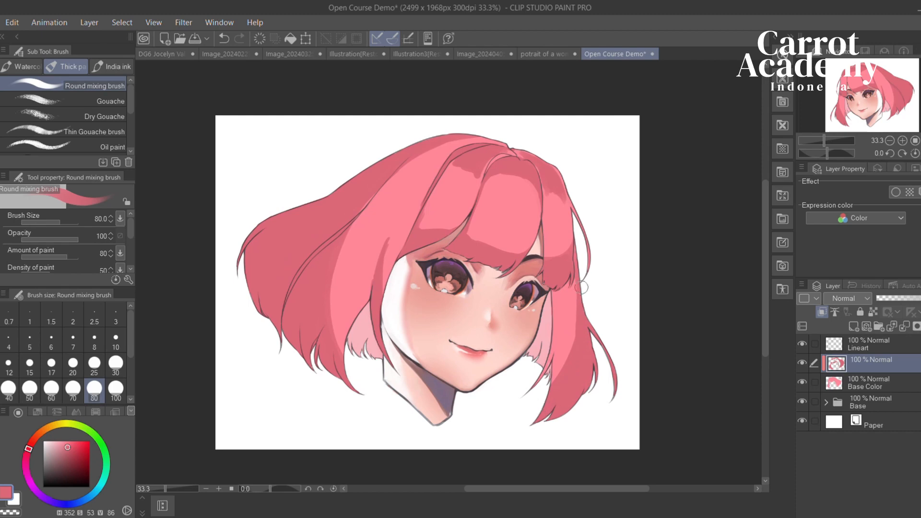
drag(506, 262, 562, 255)
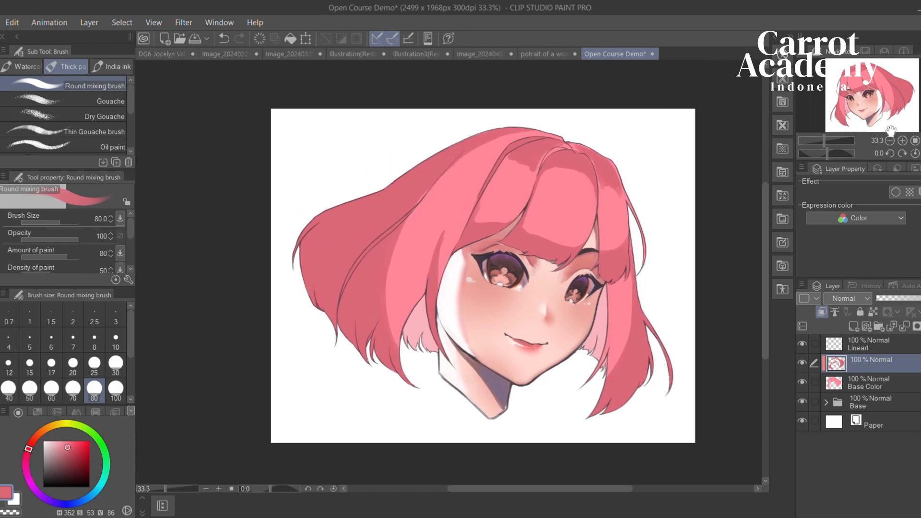
Lower the brush size to 40 and paint a tapered shadow strand rising from the large side hair's shadow at 66.7% zoom
click(903, 141)
click(902, 141)
drag(501, 216, 510, 185)
key([)
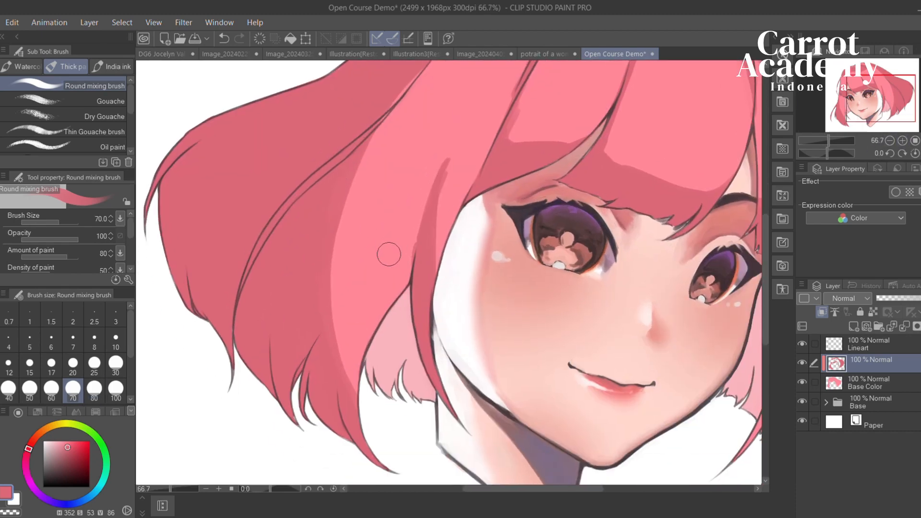
key([)
key([)
key([)
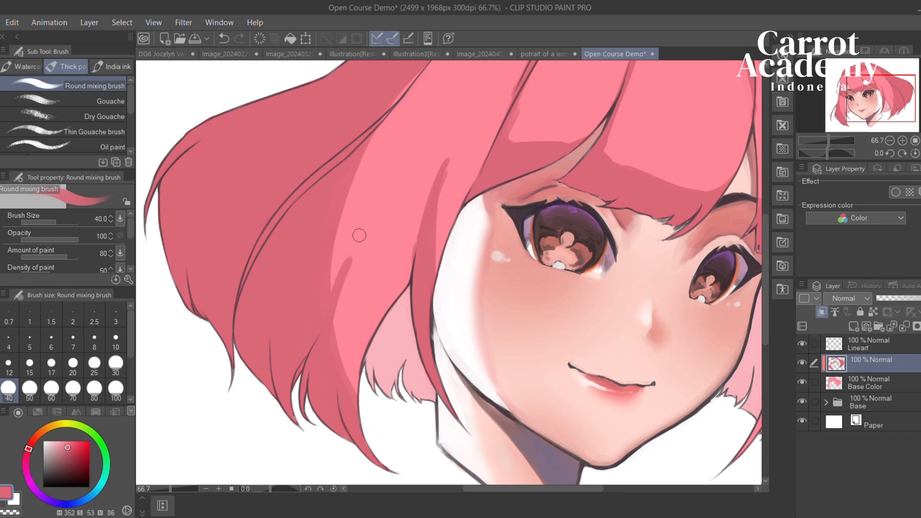
drag(338, 302, 379, 211)
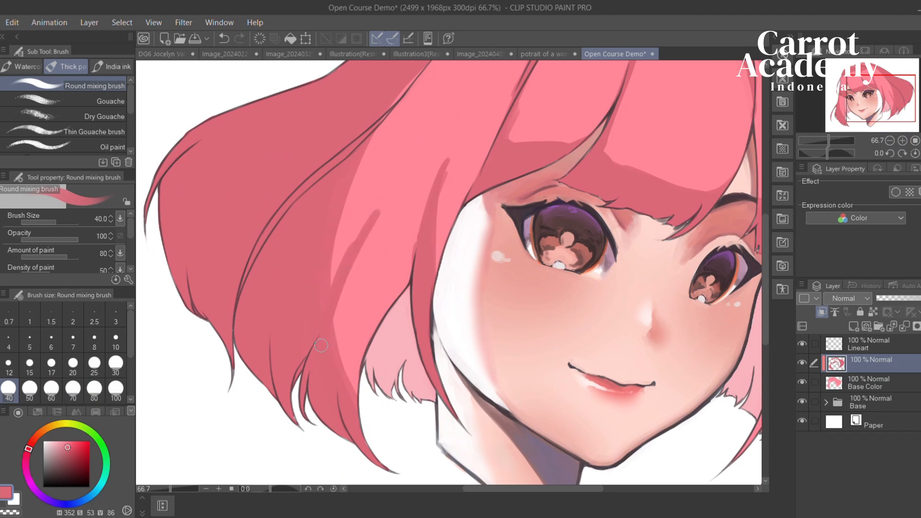
drag(346, 286, 388, 200)
Undo the rough strokes on the tapered side-hair strand and repaint its edge into a thin pointed tip
drag(327, 319, 394, 190)
key(ctrl+z)
mouse_move(327, 343)
mouse_down()
mouse_move(401, 191)
mouse_move(368, 223)
mouse_up()
key(ctrl+z)
key(c)
key(ctrl+z)
drag(408, 176, 342, 263)
key(ctrl+z)
key(ctrl+z)
drag(395, 192, 340, 268)
Try carving a thin light streak into the large side hair's lower shadow with the transparent color
mouse_move(378, 217)
mouse_down()
mouse_move(331, 296)
mouse_move(386, 289)
mouse_up()
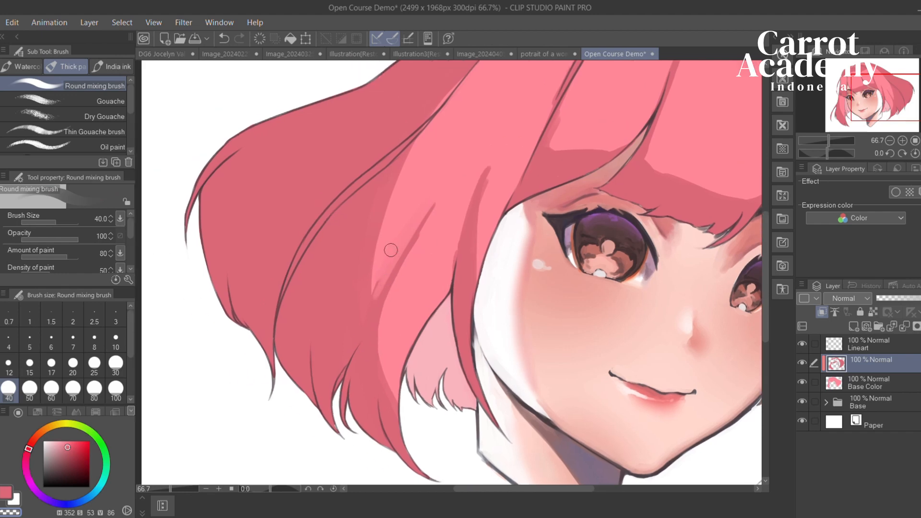
key(ctrl+z)
mouse_move(413, 231)
mouse_down()
mouse_move(357, 324)
mouse_move(359, 355)
mouse_up()
key(ctrl+z)
key(ctrl+z)
drag(371, 298, 351, 339)
drag(379, 277, 349, 335)
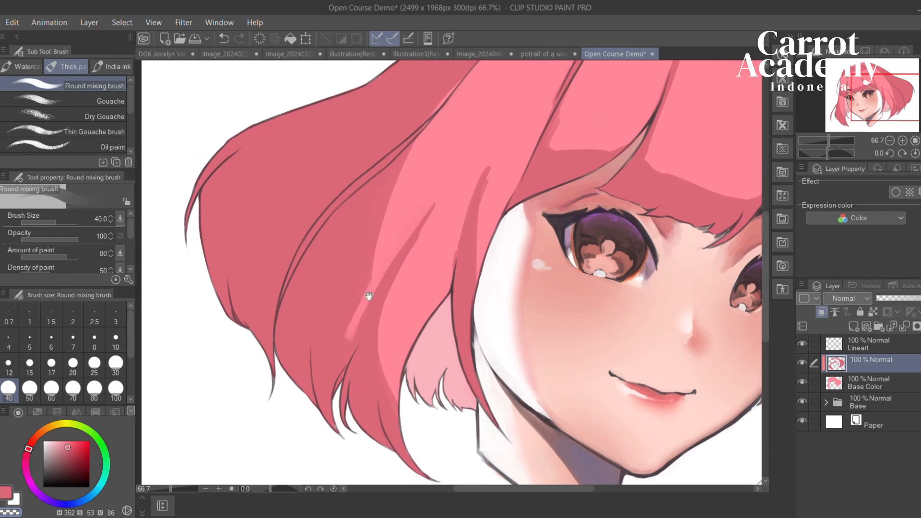
key(ctrl+z)
drag(369, 298, 372, 331)
drag(354, 375, 354, 376)
key(ctrl+z)
mouse_move(377, 309)
mouse_down()
mouse_move(352, 394)
mouse_move(364, 284)
mouse_up()
Trim the large side hair's shadow beside the long strand line with transparent strokes
key(c)
mouse_move(411, 197)
mouse_down()
mouse_move(321, 290)
mouse_move(416, 168)
mouse_move(484, 128)
mouse_up()
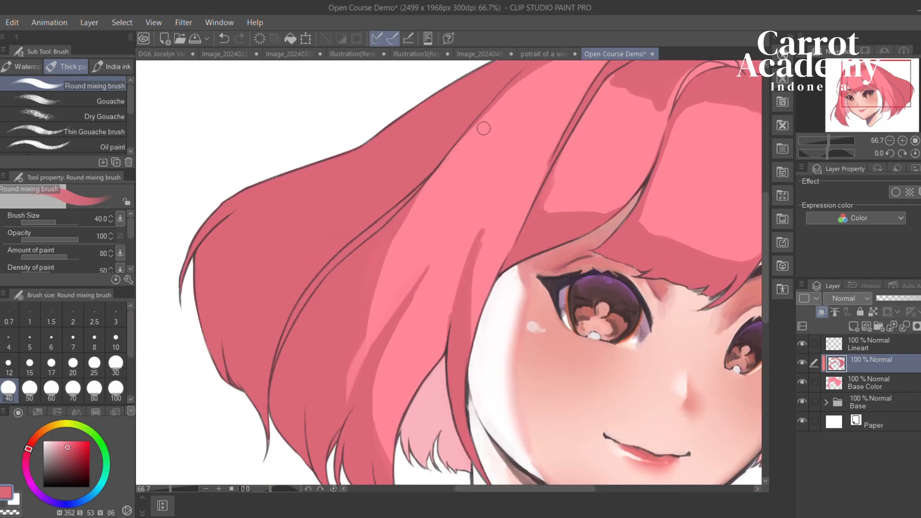
key(c)
drag(427, 191, 372, 244)
drag(409, 215, 318, 325)
key(ctrl+z)
mouse_move(384, 230)
mouse_down()
mouse_move(312, 316)
mouse_move(387, 237)
mouse_move(334, 282)
mouse_up()
key(c)
key(ctrl+z)
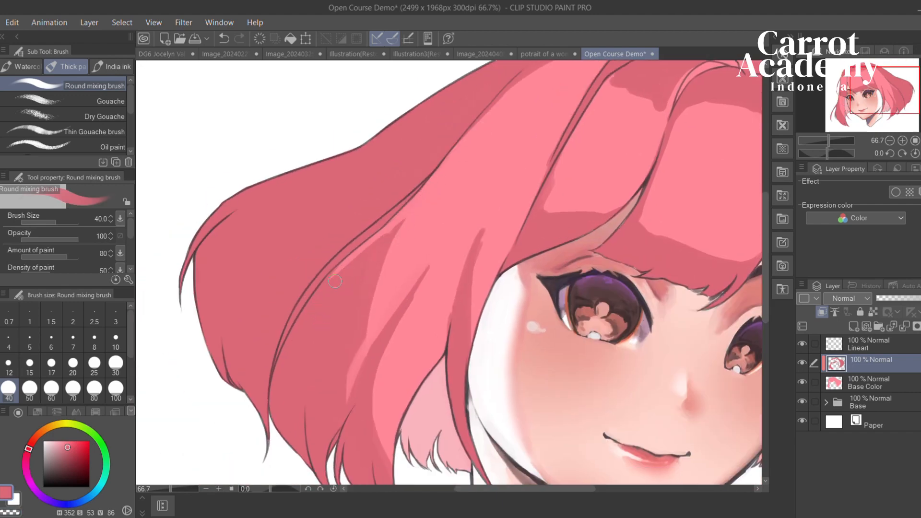
Touch up the large side hair's upper shadow edge toward the crown, alternating dark pink and transparent strokes
mouse_move(495, 196)
mouse_down()
mouse_move(352, 298)
mouse_move(386, 304)
mouse_up()
key(c)
key(ctrl+z)
drag(415, 186, 493, 147)
key(c)
mouse_move(493, 148)
mouse_down()
mouse_move(460, 196)
mouse_move(536, 142)
mouse_move(569, 139)
mouse_move(488, 174)
mouse_move(533, 149)
mouse_up()
key(ctrl+z)
mouse_move(532, 150)
mouse_down()
mouse_move(539, 157)
mouse_move(497, 168)
mouse_move(525, 248)
mouse_move(504, 84)
mouse_up()
Paint a thin tapered shadow streak inside the side lock on the far side of the face
drag(489, 278, 456, 384)
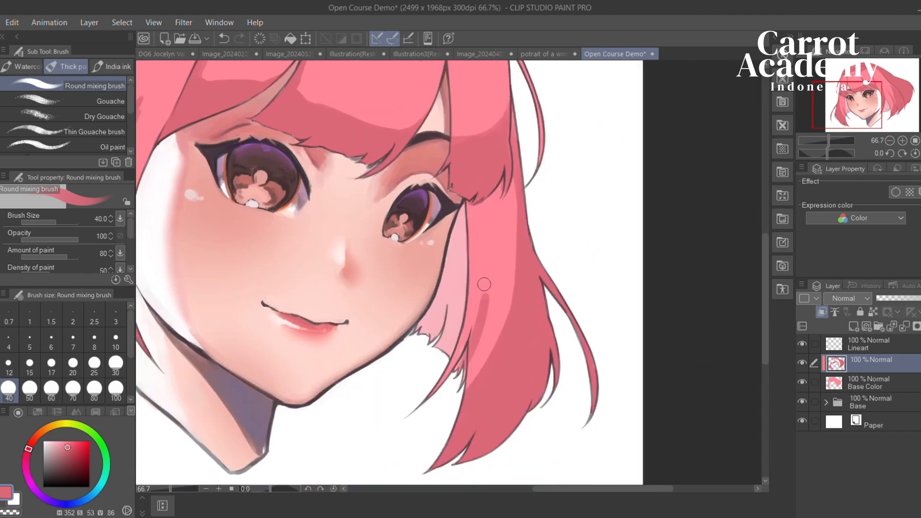
key(ctrl+z)
drag(473, 343, 483, 279)
mouse_move(472, 344)
mouse_down()
mouse_move(466, 361)
mouse_move(490, 290)
mouse_up()
key(ctrl+z)
mouse_move(480, 353)
mouse_down()
mouse_move(484, 287)
mouse_move(471, 299)
mouse_up()
mouse_move(354, 223)
mouse_down()
mouse_move(452, 297)
mouse_move(467, 328)
mouse_up()
key(ctrl+z)
Lower the brush size to 25 and refine the upper shadow along the outer edge of the far bang section
drag(583, 182, 589, 235)
key(ctrl+z)
drag(592, 187, 590, 239)
mouse_move(588, 187)
mouse_down()
mouse_move(581, 248)
mouse_move(581, 233)
mouse_move(548, 208)
mouse_up()
key(ctrl+z)
key(bracketleft)
key(bracketleft)
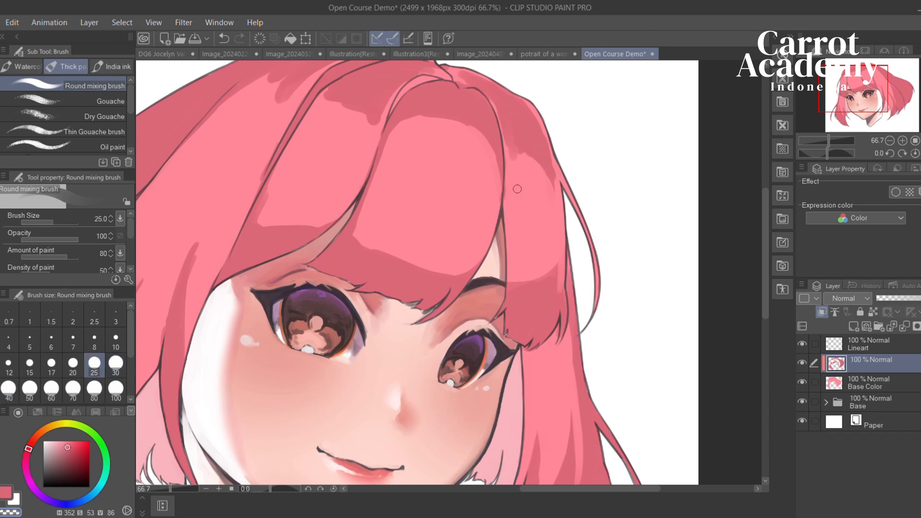
scroll(532, 134, up, 1)
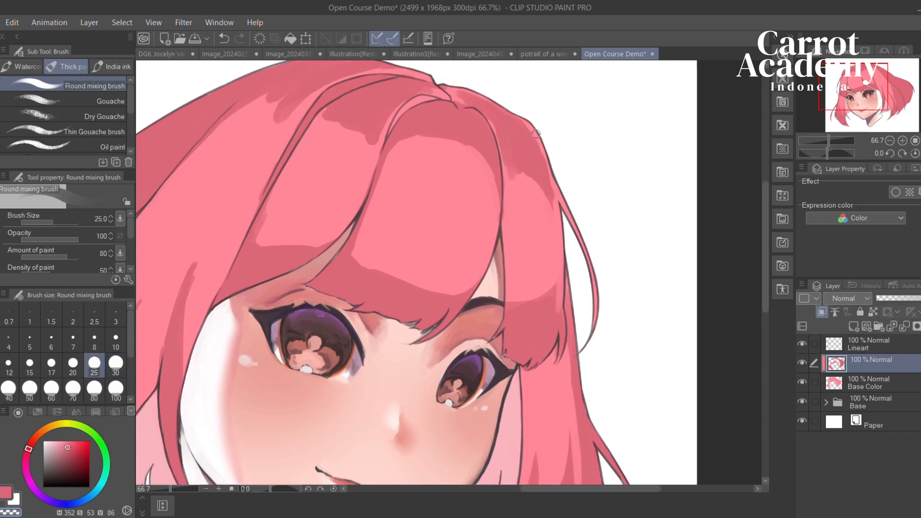
key(ctrl+z)
drag(540, 139, 553, 200)
scroll(564, 277, down, 1)
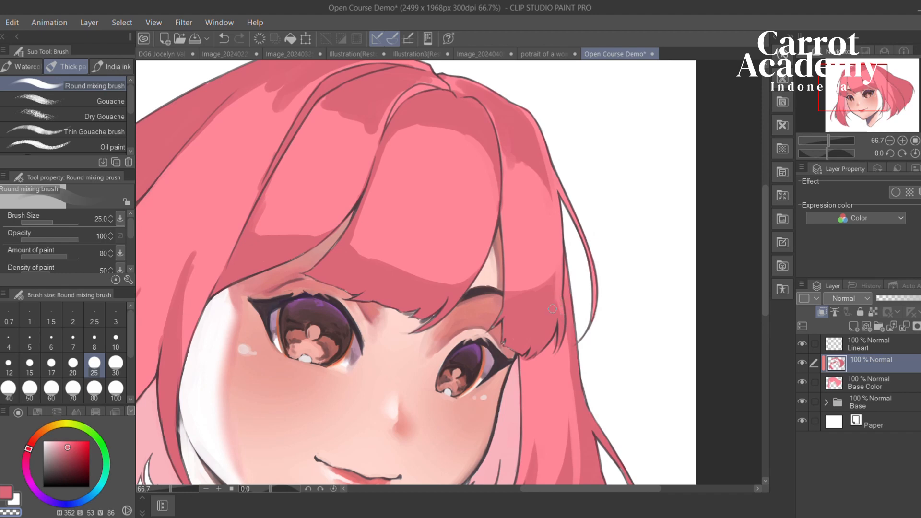
scroll(552, 308, up, 1)
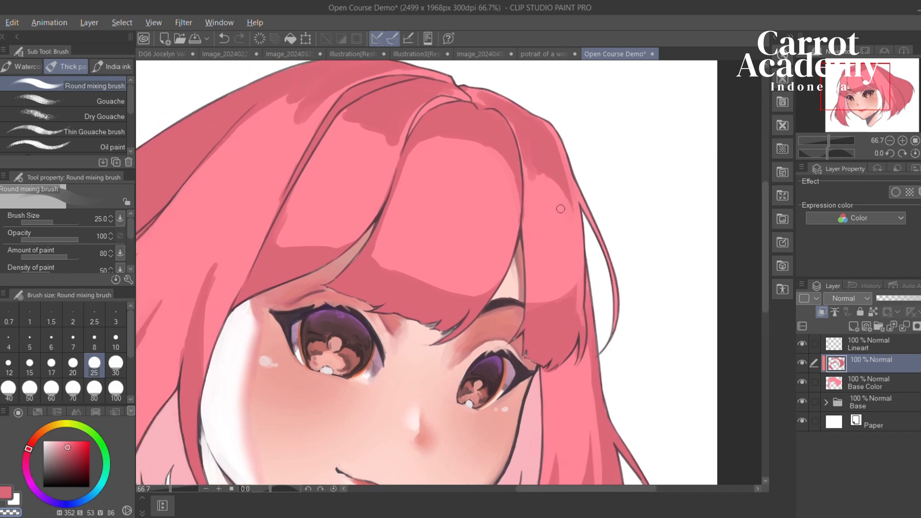
Sample the hair color and break the lower edge of the far bang's upper shadow into short strands
alt+click(560, 209)
key(c)
key(ctrl+z)
mouse_move(569, 203)
mouse_down()
mouse_move(560, 166)
mouse_move(556, 175)
mouse_up()
key(ctrl+z)
key(c)
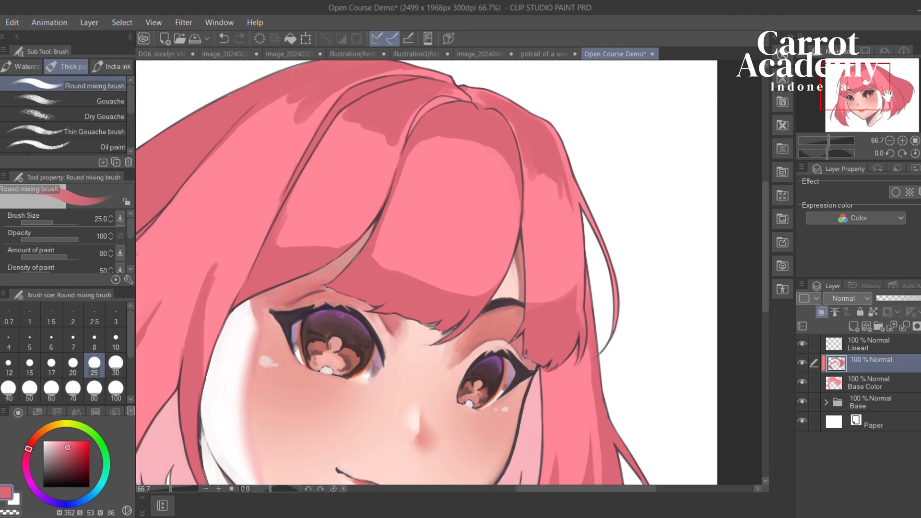
Sharpen the tapered shadow tips near the outer edge of the far bang at 100% zoom
click(902, 140)
scroll(551, 178, up, 1)
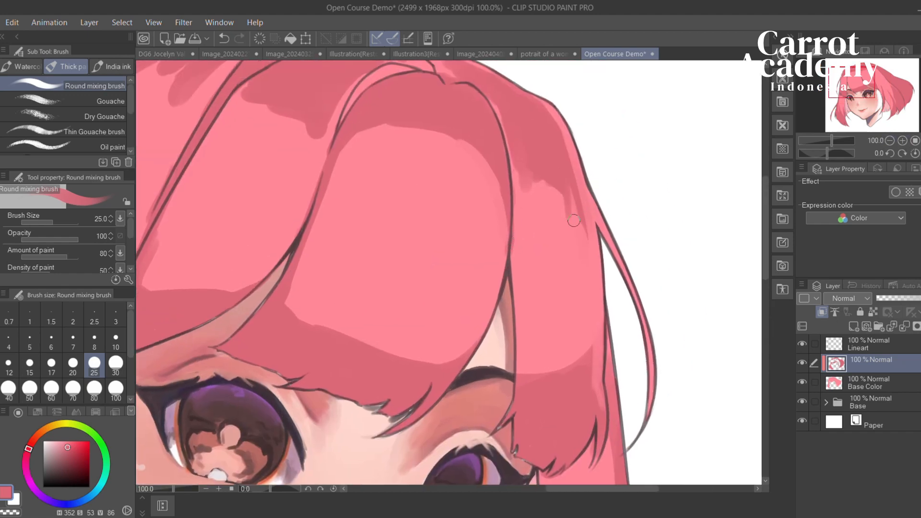
key(c)
drag(561, 200, 607, 241)
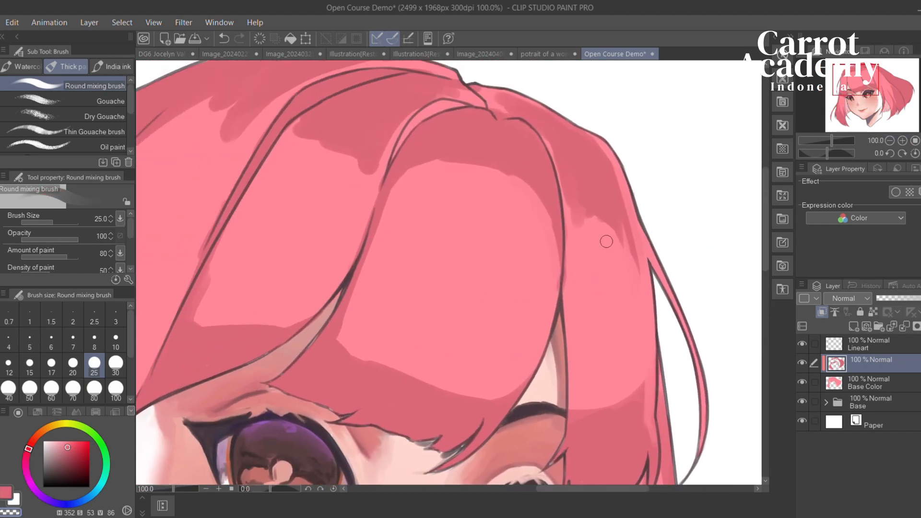
key(c)
key(c)
key(ctrl+z)
drag(594, 272, 630, 280)
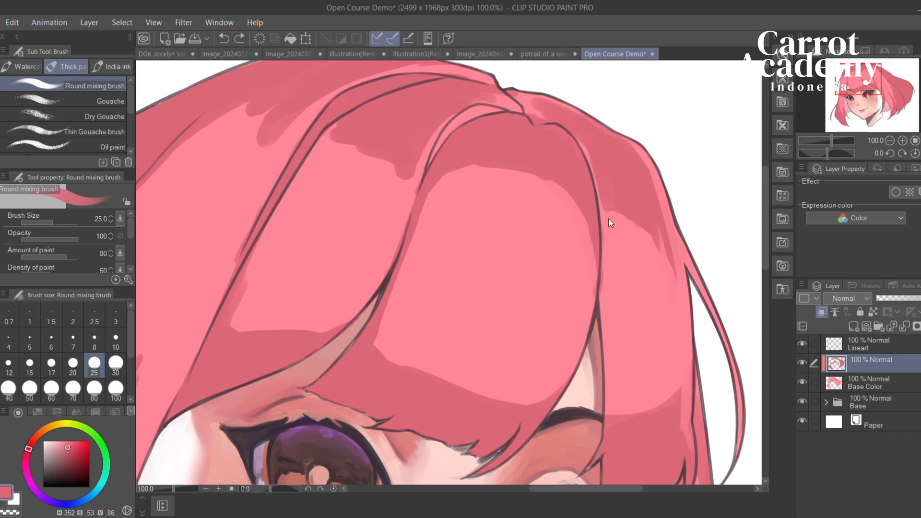
Rework the far bang's upper shadow near its inner edge into a narrow tapered strand
mouse_move(607, 201)
mouse_down()
mouse_move(616, 283)
mouse_move(612, 263)
mouse_up()
key(ctrl+z)
key(ctrl+z)
key(ctrl+z)
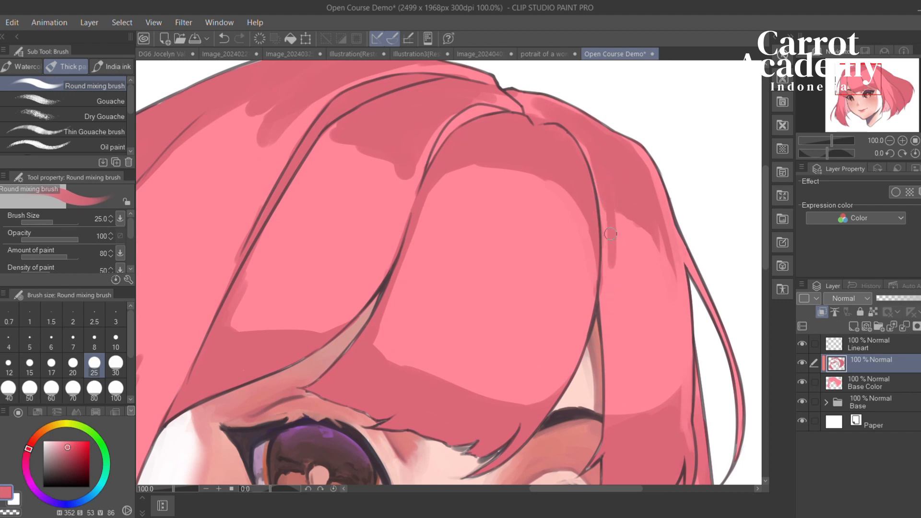
mouse_move(607, 197)
mouse_down()
mouse_move(610, 288)
mouse_move(619, 221)
mouse_up()
key(c)
drag(569, 280, 515, 189)
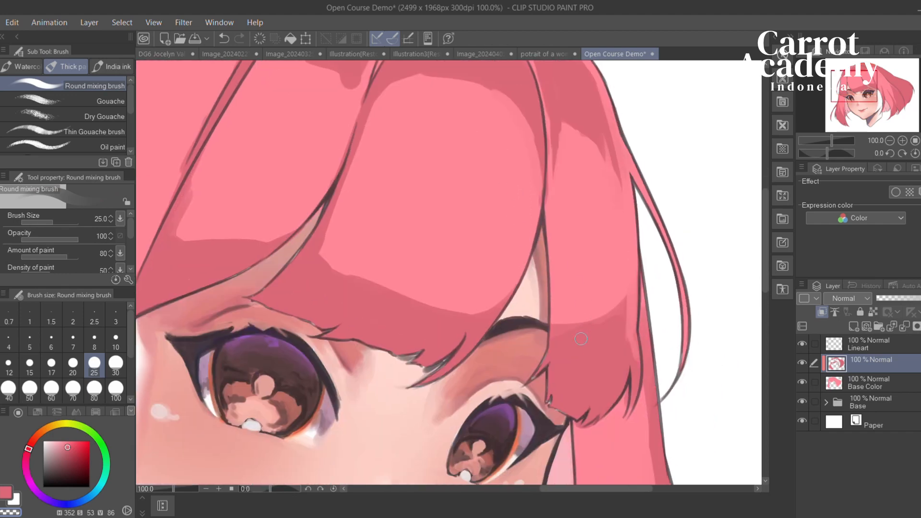
Extend the far bang's lower shadow upward along the bang's inner edge
key(c)
mouse_move(561, 336)
mouse_down()
mouse_move(542, 204)
mouse_move(550, 336)
mouse_up()
key(ctrl+z)
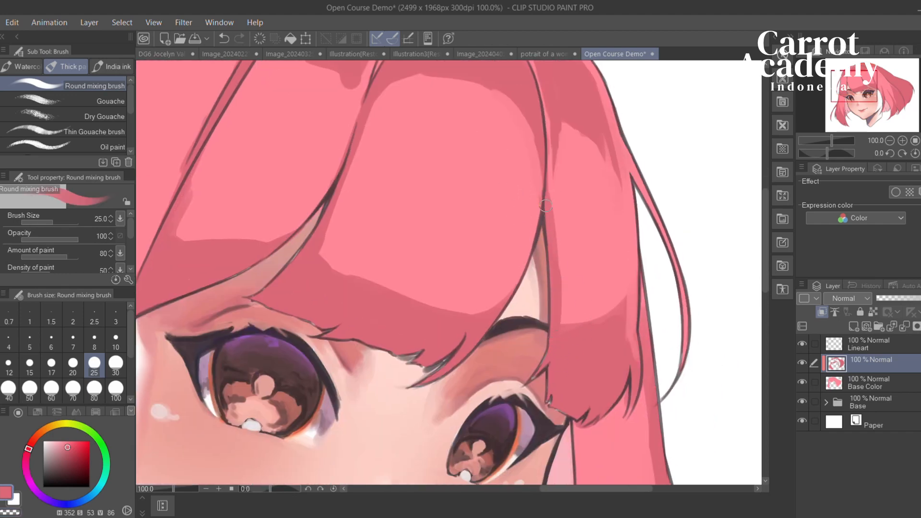
mouse_move(567, 306)
mouse_down()
mouse_move(554, 288)
mouse_move(550, 319)
mouse_up()
key(c)
key(ctrl+z)
Paint pointed shadow strands rising from the far bang's lower shadow into the light area
mouse_move(554, 277)
mouse_down()
mouse_move(553, 341)
mouse_move(576, 283)
mouse_up()
key(ctrl+z)
key(c)
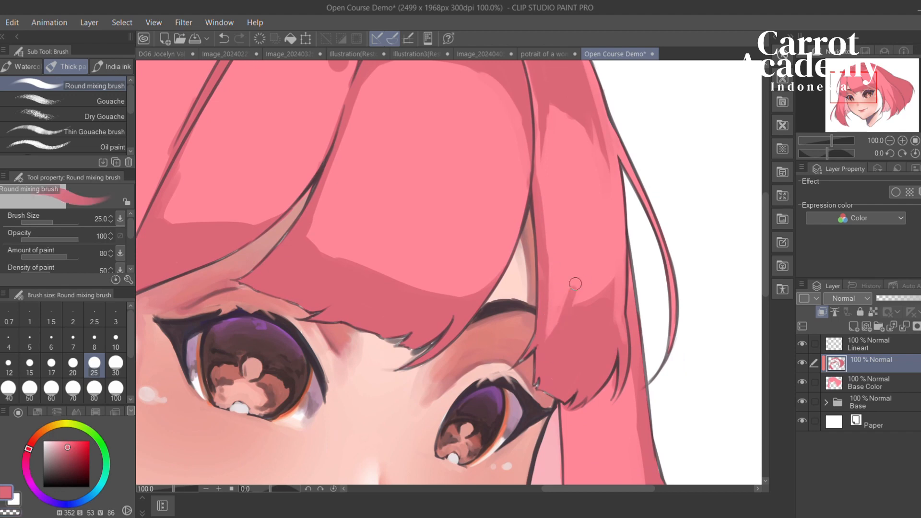
drag(569, 323, 602, 384)
click(890, 141)
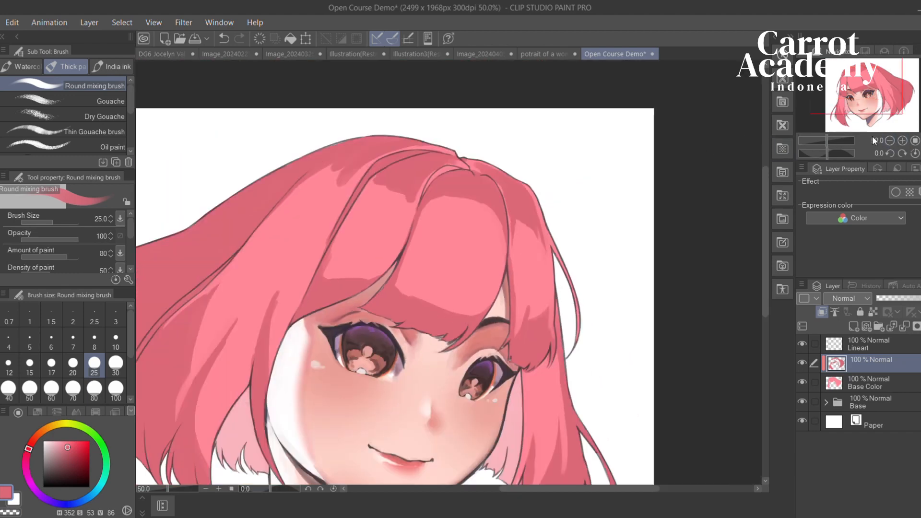
click(903, 140)
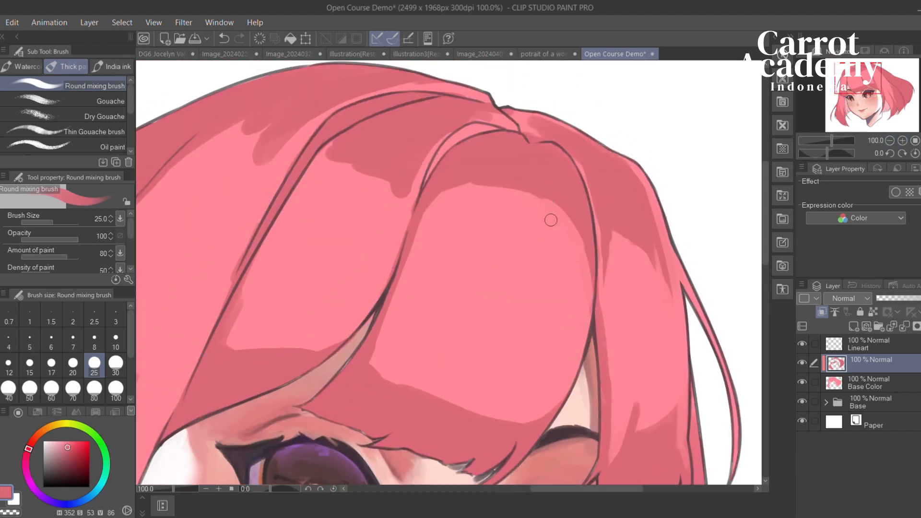
Sample the shadow color and taper the middle bang's upper shadow downward beside its outer edge
key(c)
alt+click(544, 183)
drag(557, 211, 578, 281)
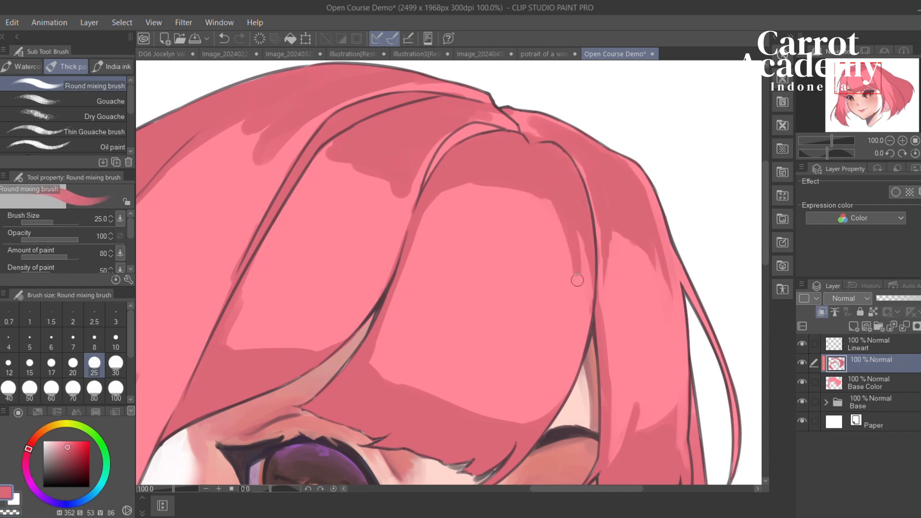
key(c)
mouse_move(546, 219)
mouse_down()
mouse_move(571, 307)
mouse_move(520, 235)
mouse_move(537, 320)
mouse_up()
mouse_move(409, 210)
mouse_down()
mouse_move(457, 171)
mouse_move(427, 209)
mouse_up()
key(ctrl+z)
key(ctrl+z)
key(ctrl+z)
key(ctrl+z)
Resample the shadow pink and paint short tapered streaks below the middle bang's upper shadow on its inner side
alt+click(469, 164)
drag(458, 170, 420, 226)
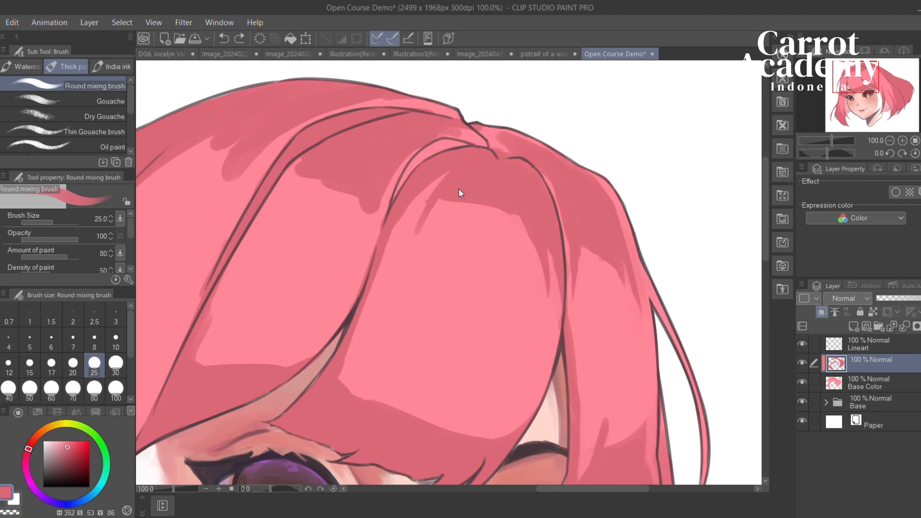
drag(446, 197, 416, 235)
Add a pointed shadow spike rising from the middle bang's lower shadow and clean up its edge
drag(349, 379, 426, 271)
key(c)
drag(428, 311, 484, 266)
key(ctrl+z)
key(c)
key(c)
mouse_move(487, 202)
mouse_down()
mouse_move(488, 269)
mouse_move(573, 270)
mouse_up()
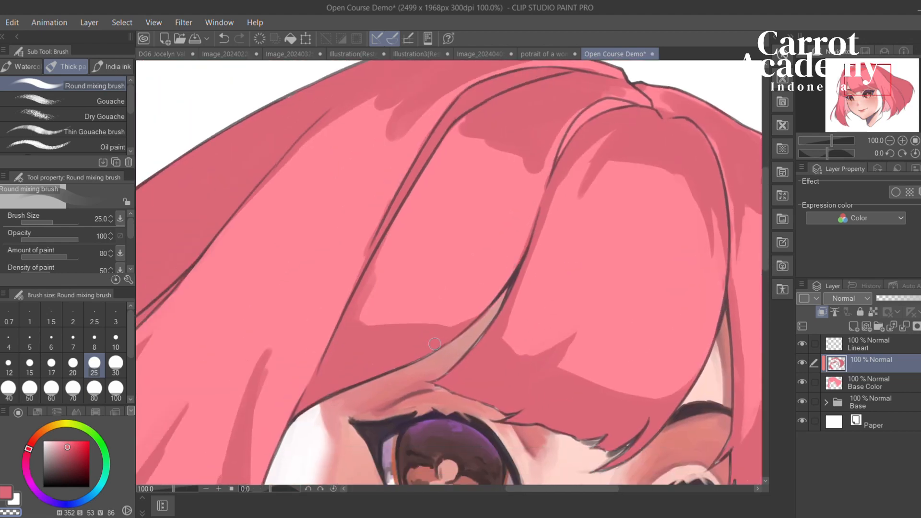
Paint a narrow shadow along the line separating the near bang from the large side hair
key(c)
drag(375, 312, 395, 347)
drag(418, 259, 396, 303)
drag(479, 159, 403, 300)
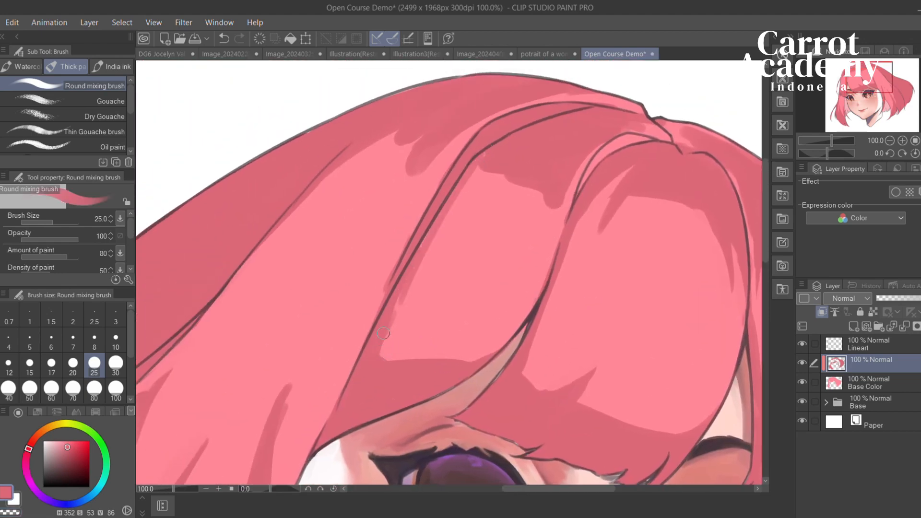
Break the near bang's upper shadow into jagged, tapered strands toward the middle bang
mouse_move(484, 177)
mouse_down()
mouse_move(563, 193)
mouse_move(547, 210)
mouse_move(526, 187)
mouse_move(554, 202)
mouse_move(525, 227)
mouse_up()
drag(547, 197, 528, 260)
mouse_move(573, 174)
mouse_down()
mouse_move(530, 259)
mouse_move(542, 223)
mouse_up()
drag(530, 275, 556, 178)
drag(534, 226, 554, 185)
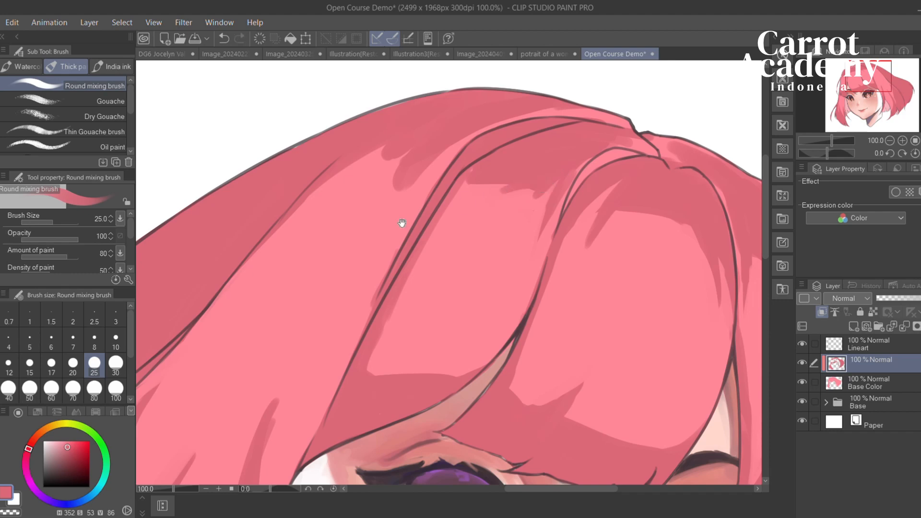
Widen the crown shadow on the large side hair and shade the thin strands beside the parting
drag(259, 233, 348, 219)
mouse_move(399, 181)
mouse_down()
mouse_move(339, 196)
mouse_move(446, 231)
mouse_move(257, 192)
mouse_move(354, 263)
mouse_move(456, 365)
mouse_up()
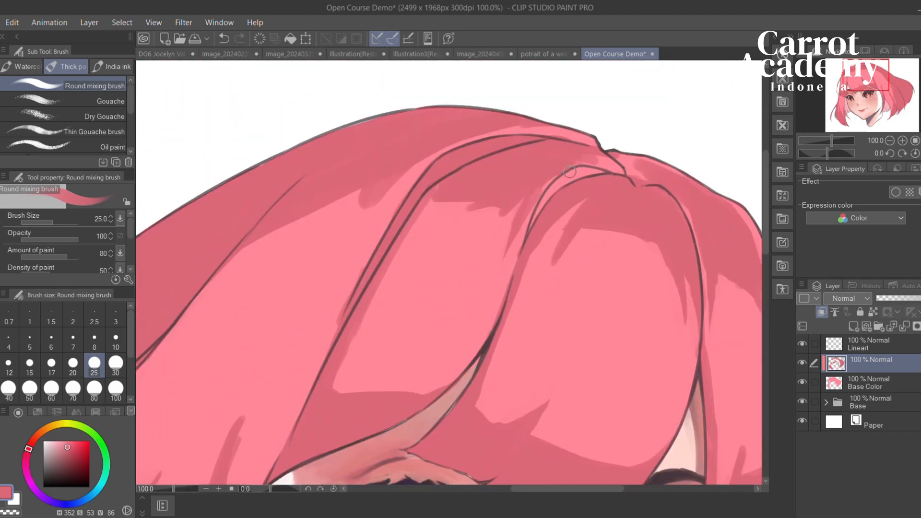
key(c)
mouse_move(504, 125)
mouse_down()
mouse_move(548, 128)
mouse_move(572, 148)
mouse_move(497, 111)
mouse_move(642, 175)
mouse_move(621, 168)
mouse_move(679, 182)
mouse_move(654, 193)
mouse_move(626, 173)
mouse_move(554, 183)
mouse_move(527, 239)
mouse_up()
key(ctrl+z)
key(c)
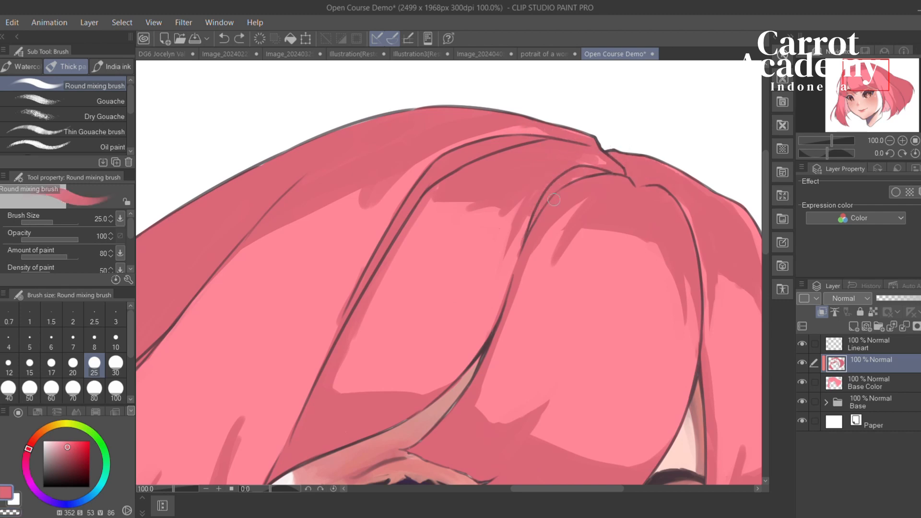
drag(583, 160, 603, 162)
key(space)
drag(638, 211, 725, 146)
click(888, 140)
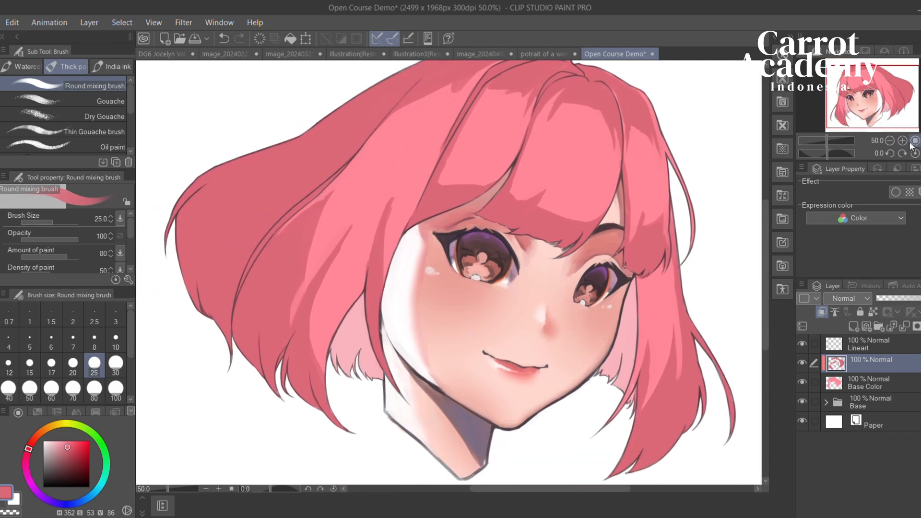
scroll(432, 289, up, 3)
drag(432, 289, 619, 222)
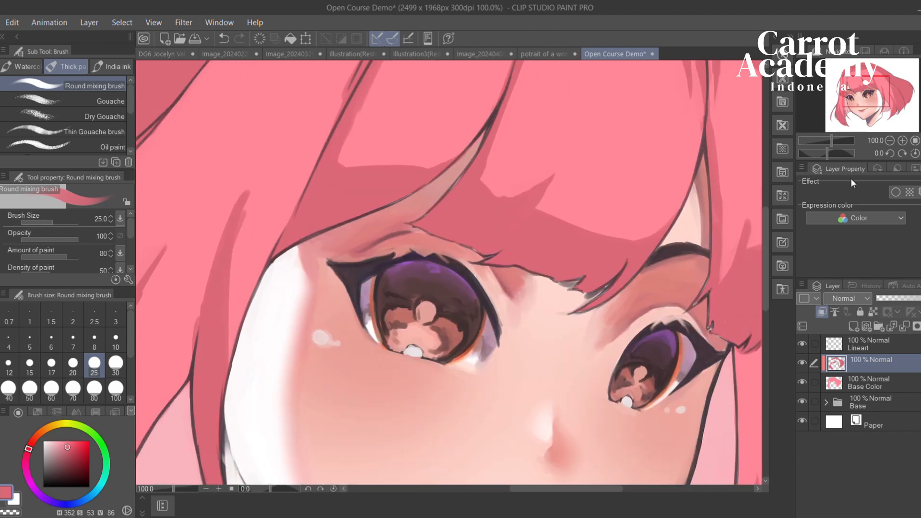
click(890, 141)
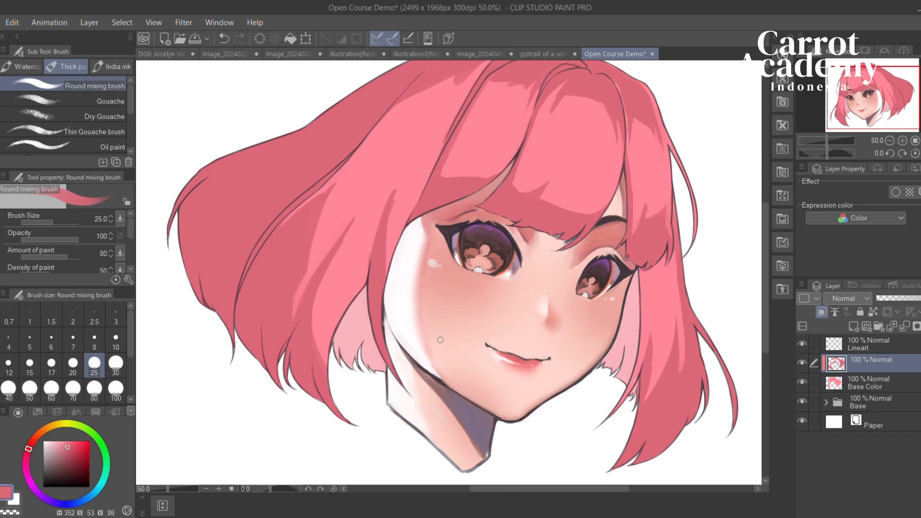
Add a new layer above the hair shading layer and clip it to the layer below
drag(446, 301, 385, 358)
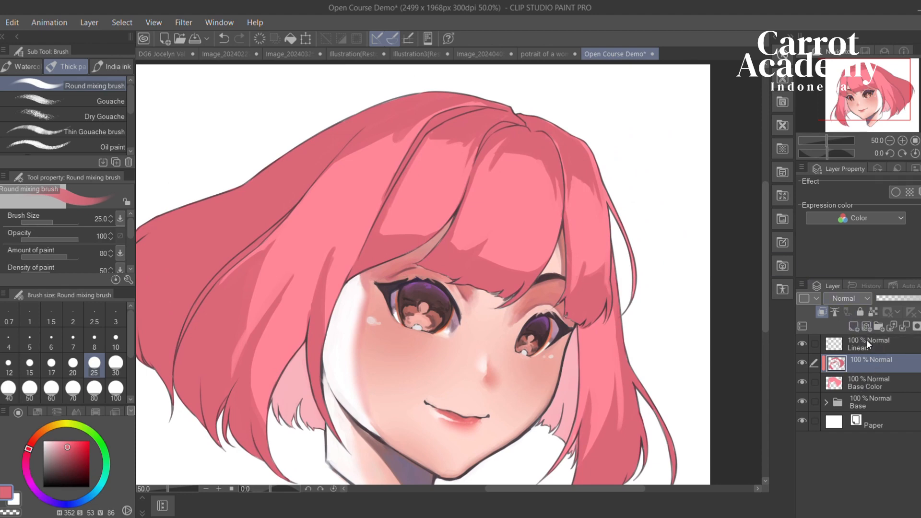
click(854, 327)
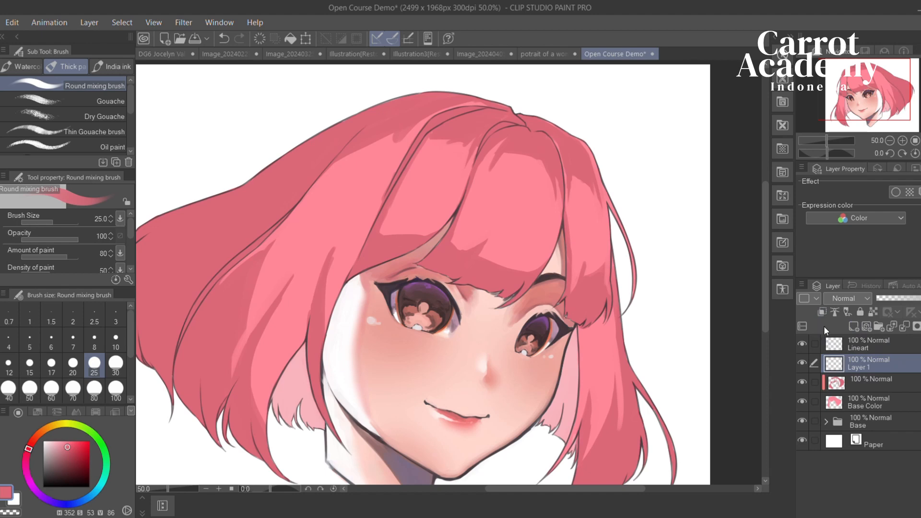
click(823, 313)
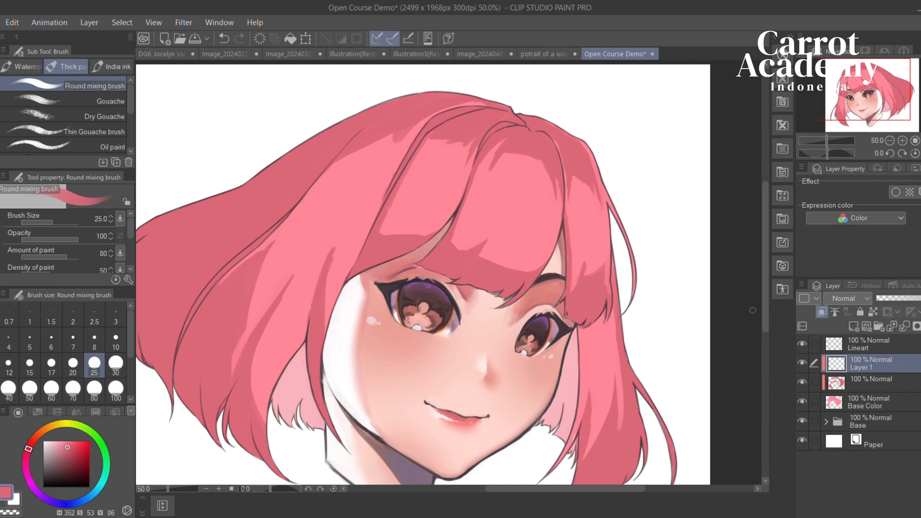
drag(644, 287, 591, 293)
Set the brush size to 50 and lighten the sampled hair pink to a pale highlight pink with saturation 21
alt+click(469, 215)
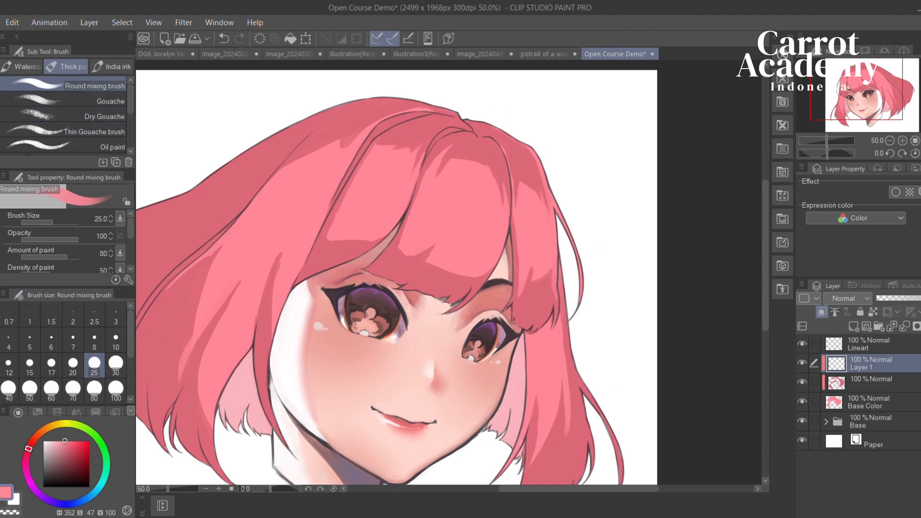
key(bracketright)
key(bracketright)
key(bracketright)
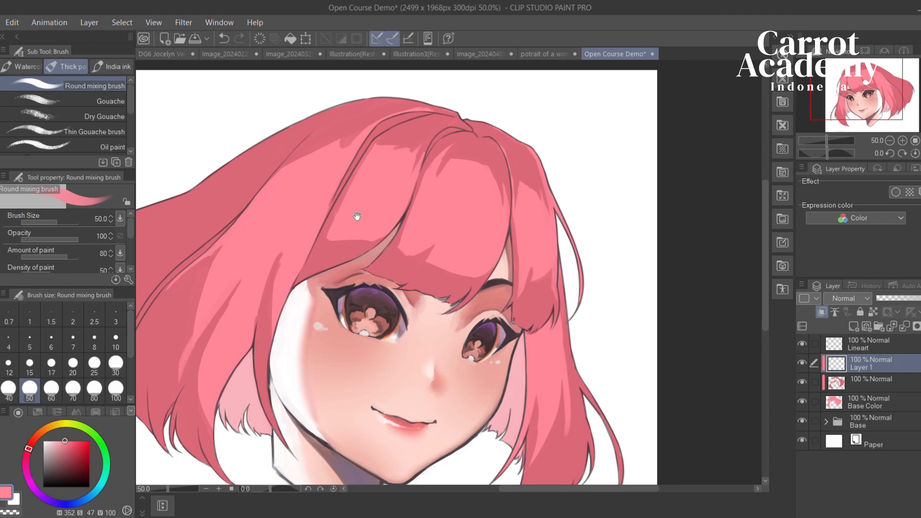
mouse_move(358, 216)
mouse_down()
mouse_move(448, 207)
mouse_move(430, 218)
mouse_move(334, 153)
mouse_move(387, 186)
mouse_move(353, 154)
mouse_move(379, 173)
mouse_move(356, 173)
mouse_move(380, 185)
mouse_move(449, 181)
mouse_up()
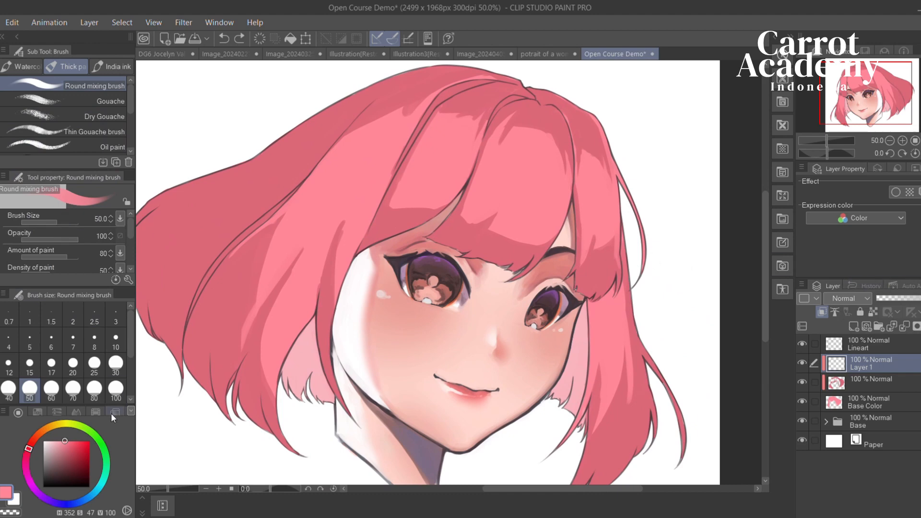
drag(67, 439, 56, 429)
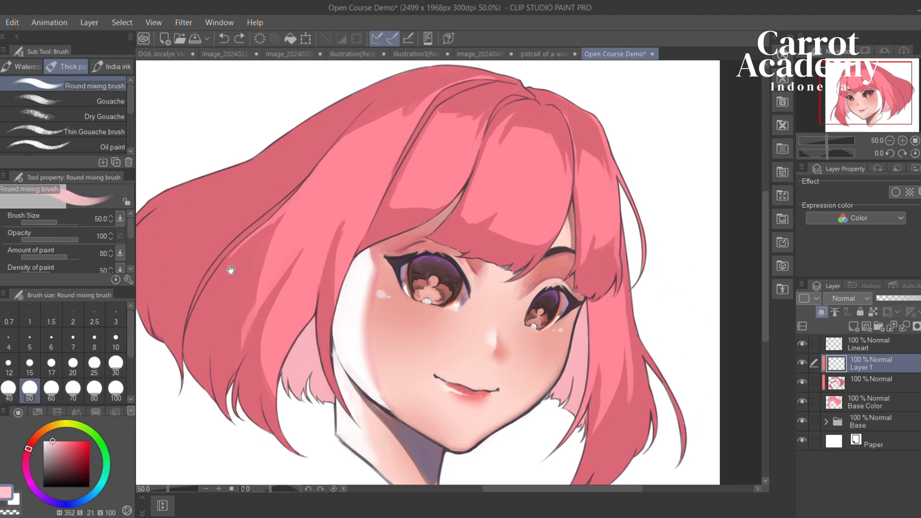
mouse_move(231, 270)
mouse_down()
mouse_move(307, 339)
mouse_move(324, 328)
mouse_up()
drag(404, 248, 395, 267)
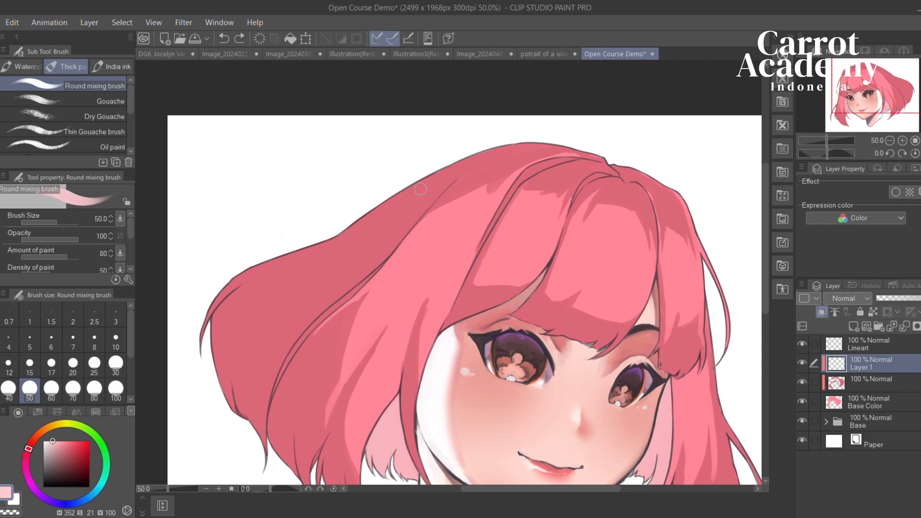
drag(318, 249, 423, 184)
key(ctrl+z)
drag(224, 277, 408, 218)
key(ctrl+z)
drag(289, 271, 411, 226)
key(ctrl+z)
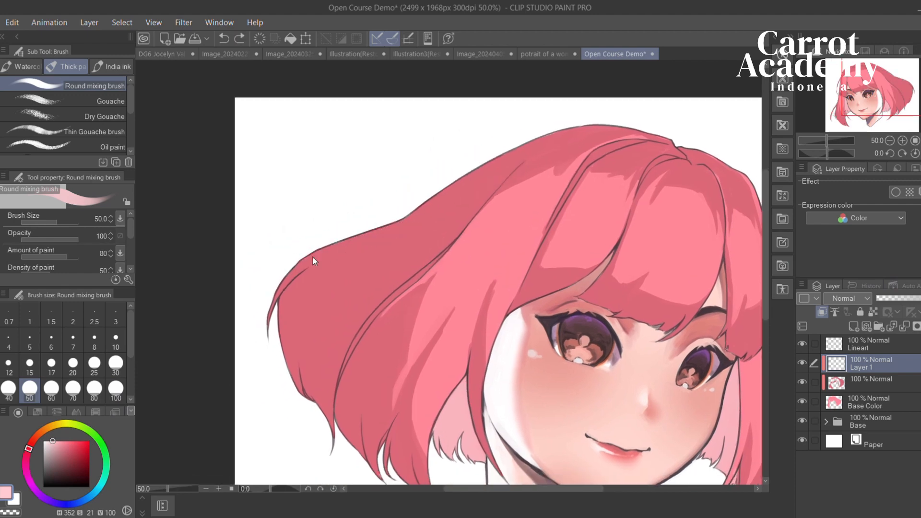
Paint a broad pale pink highlight along the upper outer edge of the back hair
drag(269, 288, 393, 230)
drag(310, 258, 392, 231)
drag(308, 260, 391, 236)
mouse_move(320, 254)
mouse_down()
mouse_move(406, 237)
mouse_move(499, 160)
mouse_up()
drag(482, 173, 405, 225)
mouse_move(440, 198)
mouse_down()
mouse_move(406, 226)
mouse_move(381, 229)
mouse_up()
mouse_move(328, 272)
mouse_down()
mouse_move(370, 268)
mouse_move(444, 195)
mouse_up()
key(ctrl+z)
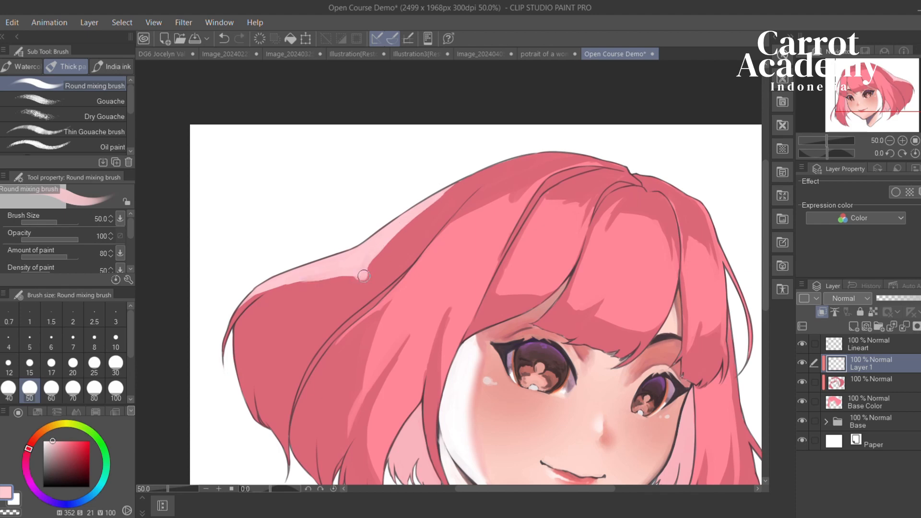
mouse_move(360, 281)
mouse_down()
mouse_move(473, 175)
mouse_move(368, 273)
mouse_move(456, 211)
mouse_up()
drag(435, 244, 415, 264)
key(ctrl+z)
key(ctrl+z)
mouse_move(483, 195)
mouse_down()
mouse_move(410, 282)
mouse_move(414, 275)
mouse_up()
mouse_move(458, 241)
mouse_down()
mouse_move(491, 241)
mouse_move(463, 256)
mouse_up()
key(ctrl+z)
key(ctrl+z)
key(ctrl+z)
drag(464, 214, 394, 294)
key(ctrl+z)
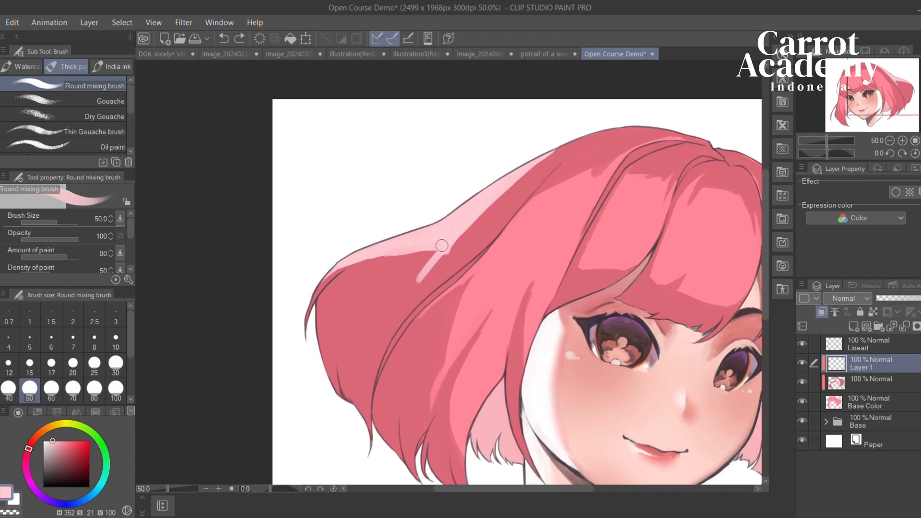
Paint a tapered highlight spike pointing down into the back hair and trim its edges with transparent color
drag(441, 246, 387, 286)
key(ctrl+z)
mouse_move(432, 248)
mouse_down()
mouse_move(380, 284)
mouse_move(386, 299)
mouse_move(386, 290)
mouse_up()
mouse_move(411, 259)
mouse_down()
mouse_move(379, 296)
mouse_move(387, 278)
mouse_up()
key(c)
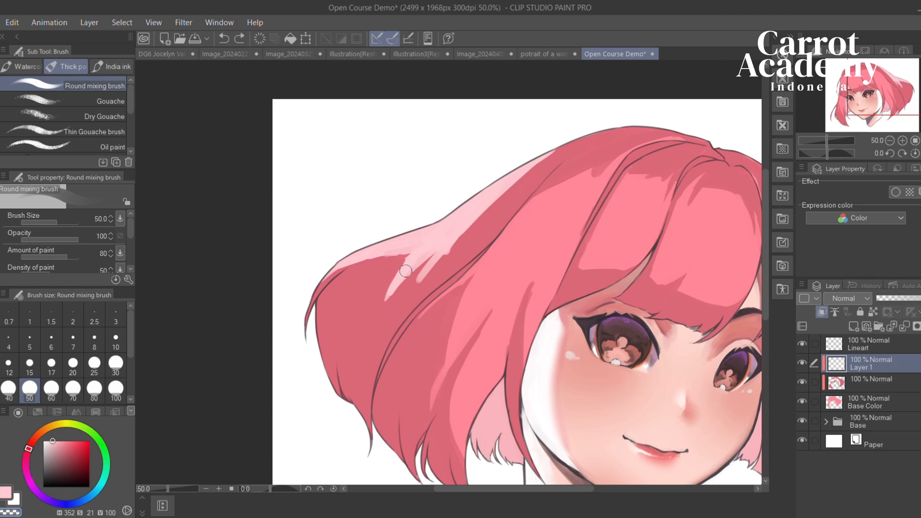
key(c)
key(c)
drag(392, 295, 448, 259)
drag(450, 247, 386, 303)
key(ctrl+z)
drag(513, 214, 412, 231)
key(c)
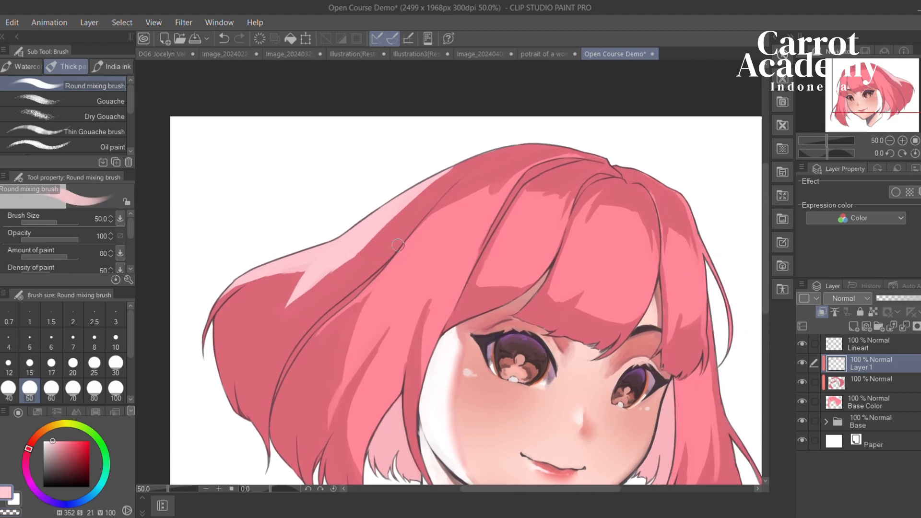
Reduce the brush size to 30 and lengthen the tip of the back hair's highlight spike
key(bracketleft)
key(bracketleft)
key(bracketright)
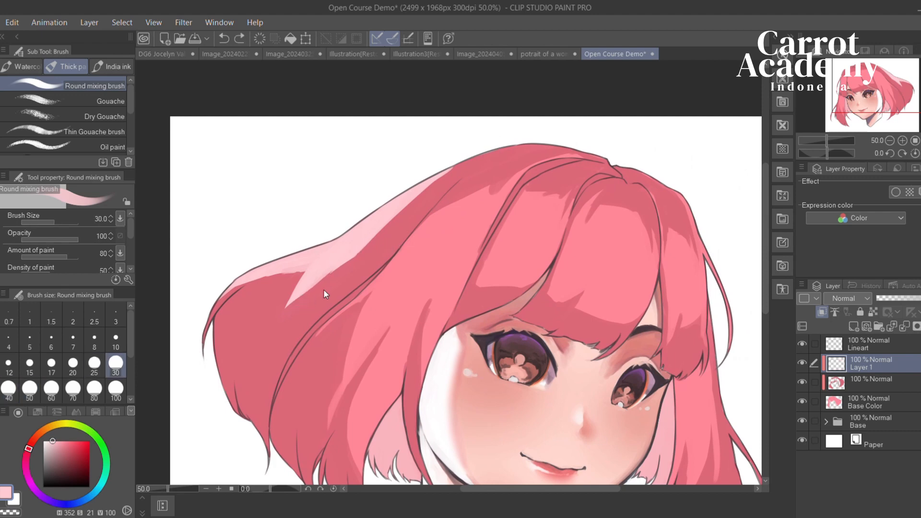
drag(347, 263, 282, 316)
key(ctrl+z)
drag(320, 286, 270, 336)
key(ctrl+z)
drag(289, 313, 266, 386)
key(ctrl+z)
Extend the back hair highlight up toward the crown and add thin strands beside the large side hair
mouse_move(391, 229)
mouse_down()
mouse_move(326, 286)
mouse_move(338, 275)
mouse_up()
drag(434, 192, 356, 257)
mouse_move(379, 262)
mouse_down()
mouse_move(450, 235)
mouse_move(364, 237)
mouse_up()
mouse_move(390, 188)
mouse_down()
mouse_move(489, 148)
mouse_move(455, 154)
mouse_move(359, 242)
mouse_move(342, 276)
mouse_up()
key(ctrl+z)
drag(389, 201, 331, 278)
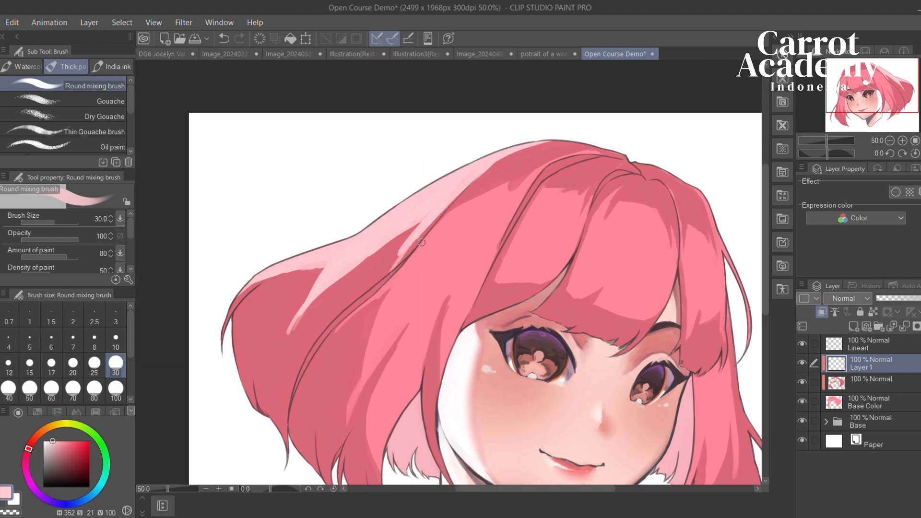
Outline and fill a pale highlight band across the upper part of the large side hair, with streaks reaching toward the crown
drag(398, 252, 390, 265)
mouse_move(417, 223)
mouse_down()
mouse_move(386, 238)
mouse_move(365, 265)
mouse_up()
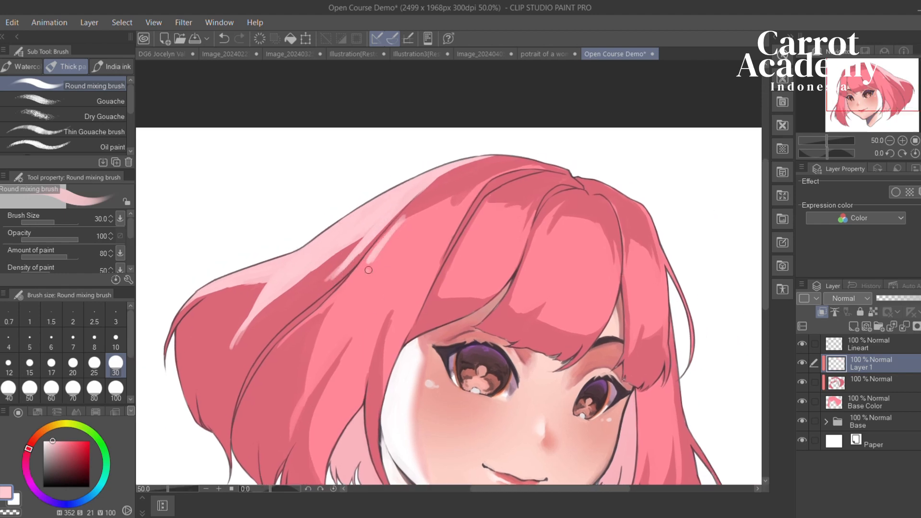
key(ctrl+z)
mouse_move(411, 243)
mouse_down()
mouse_move(366, 274)
mouse_move(407, 209)
mouse_move(434, 187)
mouse_up()
key(ctrl+z)
key(ctrl+z)
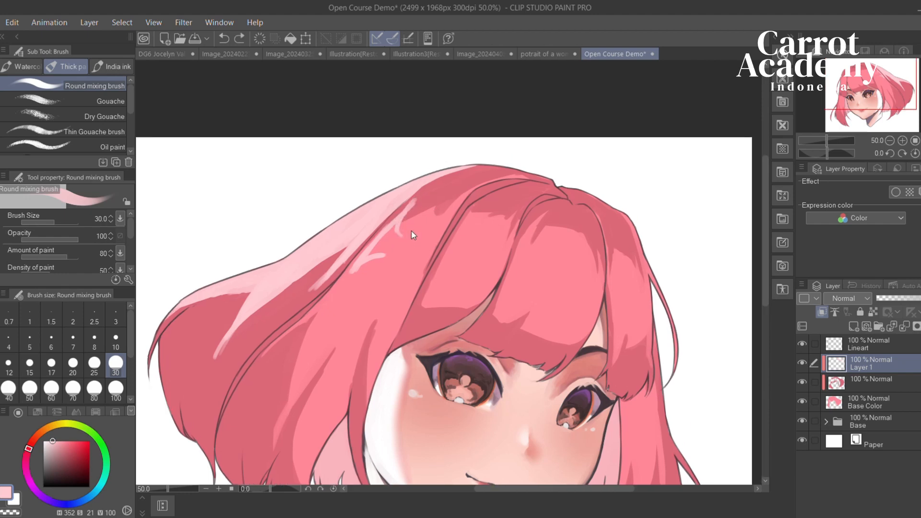
drag(406, 215, 448, 176)
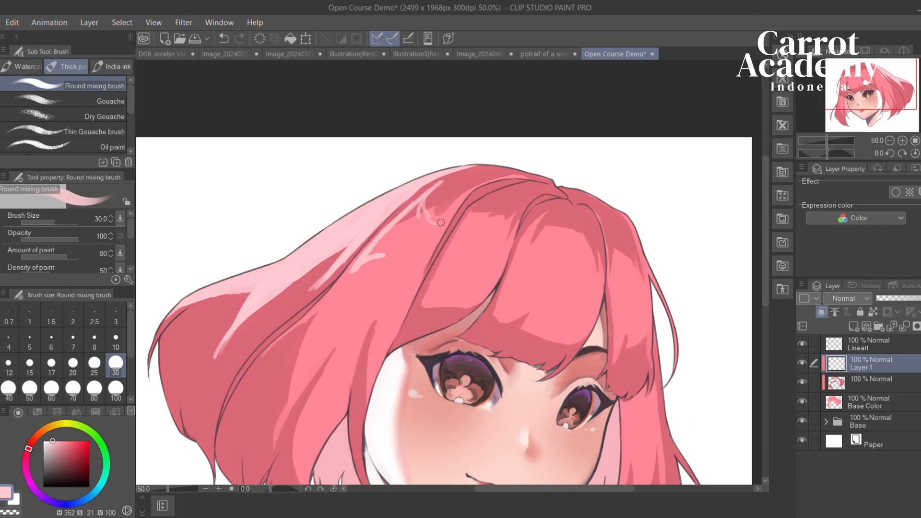
mouse_move(423, 208)
mouse_down()
mouse_move(442, 225)
mouse_move(376, 261)
mouse_move(434, 247)
mouse_move(444, 223)
mouse_move(431, 253)
mouse_up()
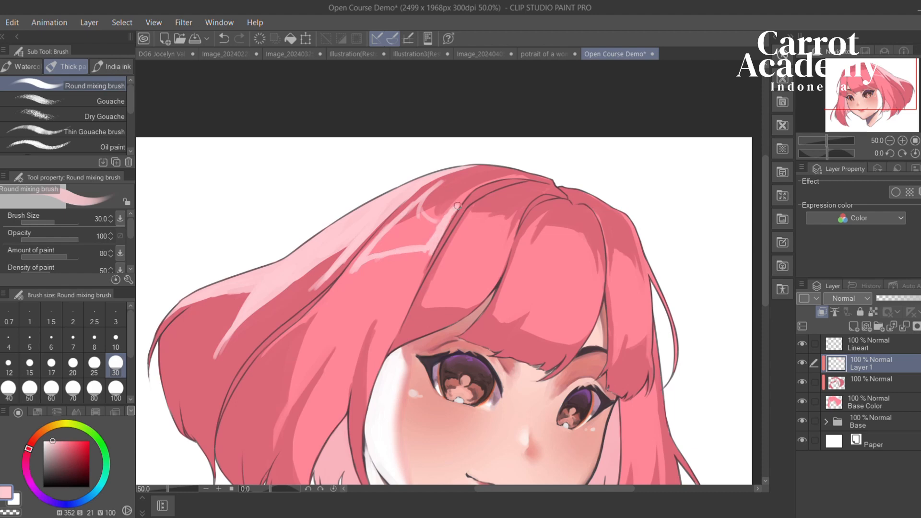
mouse_move(414, 220)
mouse_down()
mouse_move(375, 256)
mouse_move(409, 215)
mouse_move(393, 242)
mouse_move(411, 236)
mouse_move(427, 204)
mouse_move(412, 227)
mouse_up()
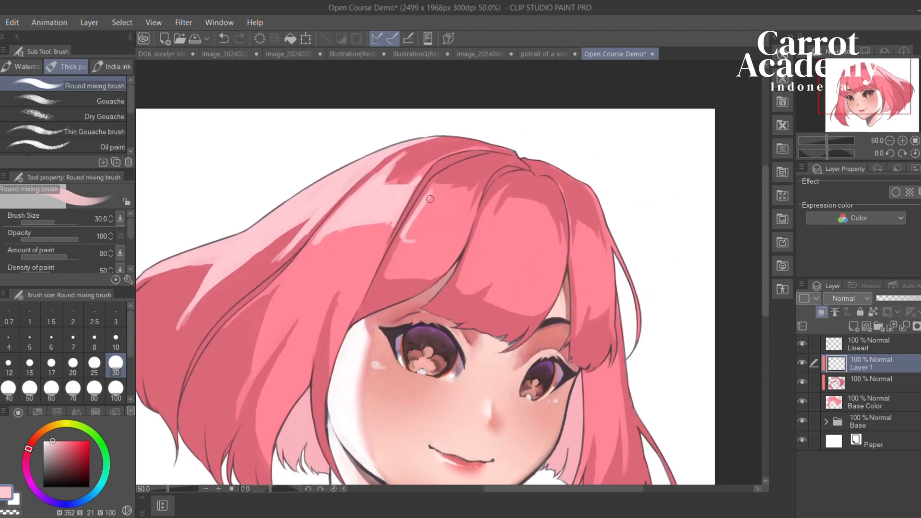
Paint a pale highlight band across the near bang below its upper shadow
key(ctrl+z)
drag(406, 234, 466, 237)
mouse_move(433, 195)
mouse_down()
mouse_move(470, 206)
mouse_move(438, 207)
mouse_move(418, 227)
mouse_move(437, 226)
mouse_move(439, 197)
mouse_up()
key(ctrl+z)
Enlarge the brush to size 60 and paint a curved highlight band across the middle bang
key(bracketright)
key(bracketright)
key(bracketright)
mouse_move(450, 207)
mouse_down()
mouse_move(490, 208)
mouse_move(451, 222)
mouse_move(505, 206)
mouse_move(487, 229)
mouse_move(559, 242)
mouse_up()
mouse_move(510, 210)
mouse_down()
mouse_move(510, 226)
mouse_move(523, 214)
mouse_move(578, 254)
mouse_move(464, 235)
mouse_move(463, 226)
mouse_move(470, 241)
mouse_up()
key(ctrl+z)
mouse_move(480, 231)
mouse_down()
mouse_move(508, 235)
mouse_move(522, 269)
mouse_up()
drag(525, 224, 533, 252)
mouse_move(528, 240)
mouse_down()
mouse_move(523, 267)
mouse_move(519, 228)
mouse_move(516, 259)
mouse_up()
key(ctrl+z)
key(ctrl+z)
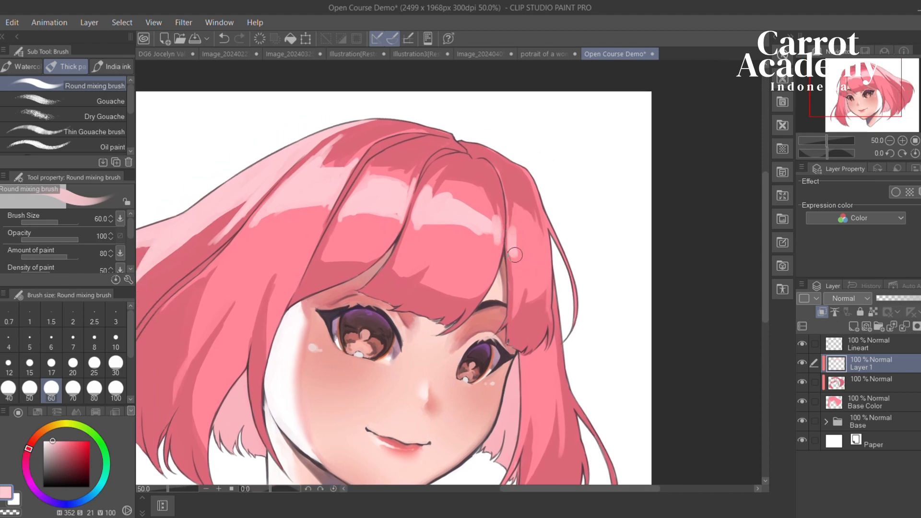
Paint a matching highlight band across the far bang and clean up its lower edge
mouse_move(512, 222)
mouse_down()
mouse_move(521, 255)
mouse_move(530, 242)
mouse_move(542, 269)
mouse_move(533, 226)
mouse_move(541, 271)
mouse_up()
alt+click(522, 237)
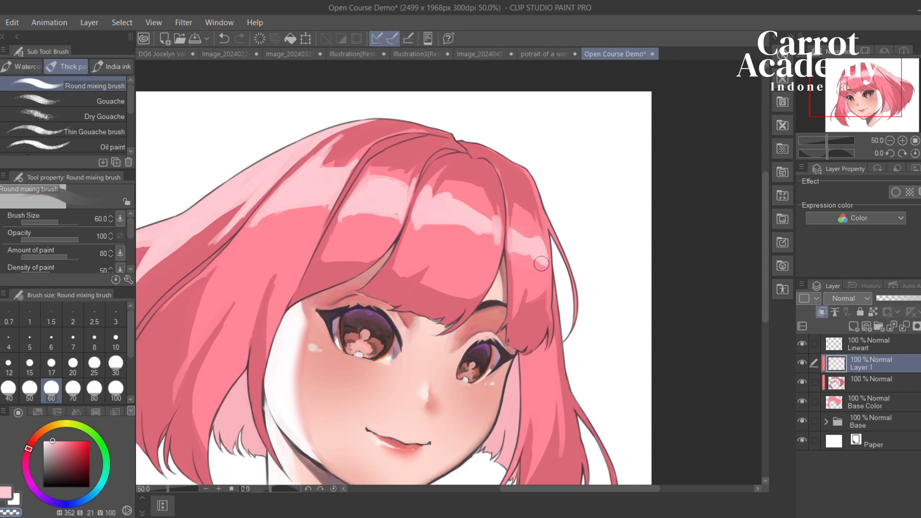
key(c)
mouse_move(484, 242)
mouse_down()
mouse_move(476, 236)
mouse_move(494, 247)
mouse_move(495, 237)
mouse_move(497, 253)
mouse_up()
key(ctrl+z)
key(c)
key(c)
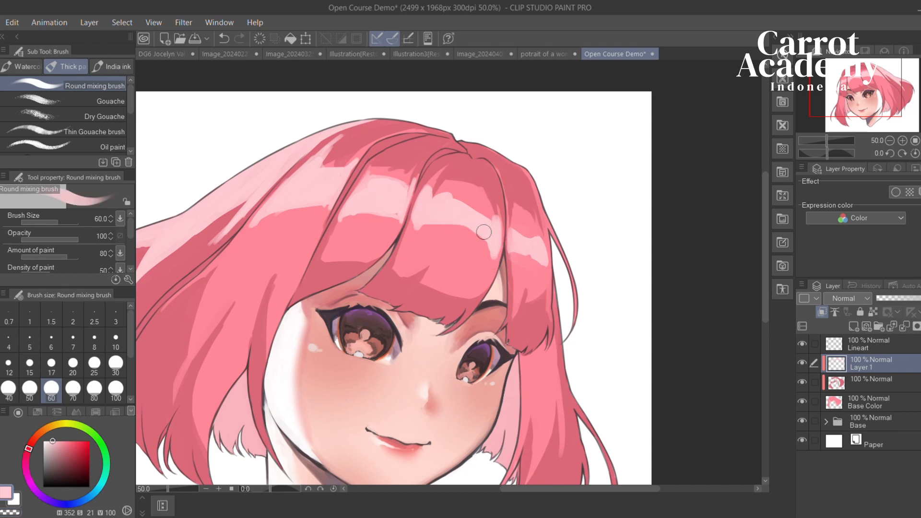
Extend the large side hair's highlight downward along its outer line as tapered strands
drag(303, 296, 487, 260)
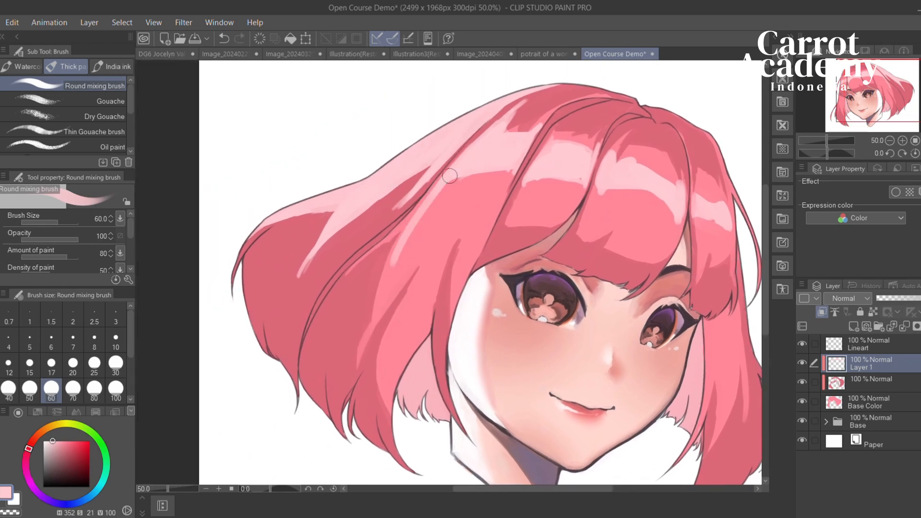
mouse_move(451, 175)
mouse_down()
mouse_move(398, 267)
mouse_move(477, 150)
mouse_move(405, 247)
mouse_move(489, 160)
mouse_move(401, 241)
mouse_up()
key(ctrl+z)
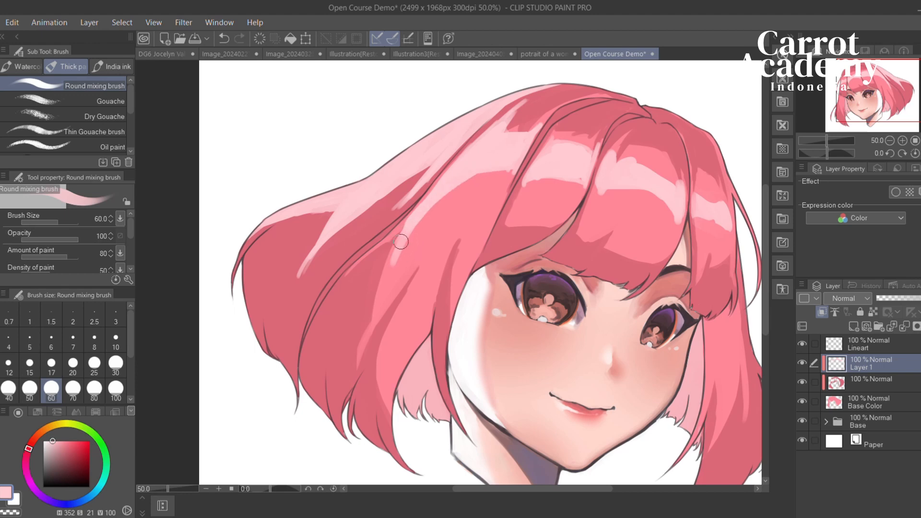
key(ctrl+z)
mouse_move(445, 194)
mouse_down()
mouse_move(384, 300)
mouse_move(393, 259)
mouse_move(387, 294)
mouse_up()
key(ctrl+z)
key(ctrl+z)
mouse_move(403, 249)
mouse_down()
mouse_move(498, 158)
mouse_move(412, 246)
mouse_move(441, 233)
mouse_up()
key(ctrl+z)
Add another tapered highlight strand on the large side hair nearer the face and trim the strands with transparent color
drag(484, 175, 435, 230)
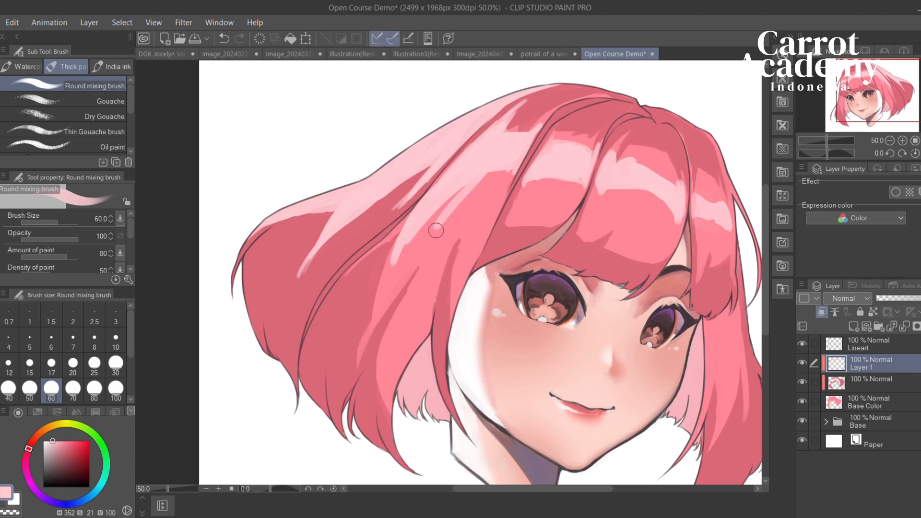
drag(476, 175, 436, 237)
key(ctrl+z)
drag(488, 157, 434, 237)
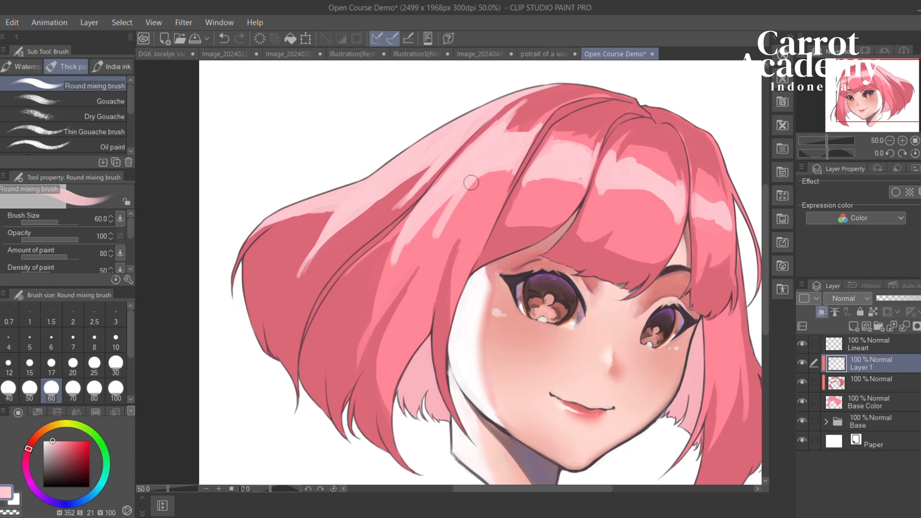
key(c)
drag(394, 265, 439, 216)
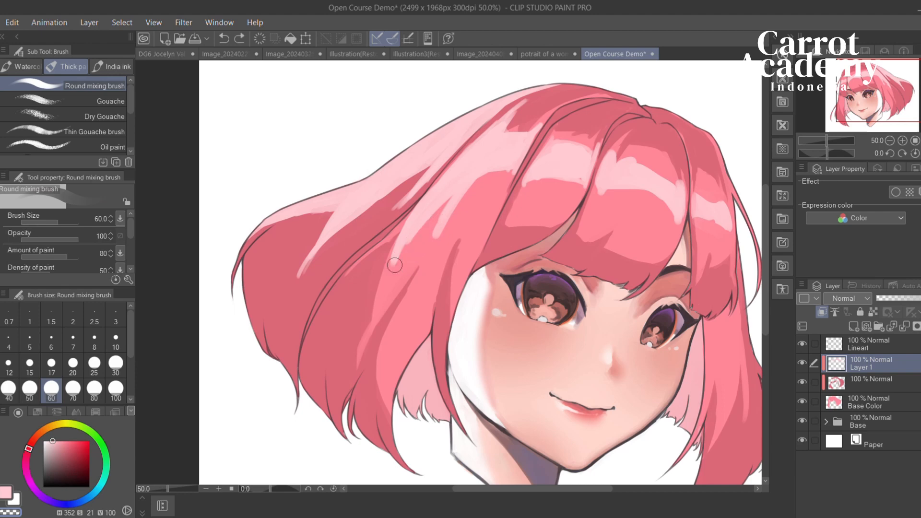
drag(394, 262, 434, 221)
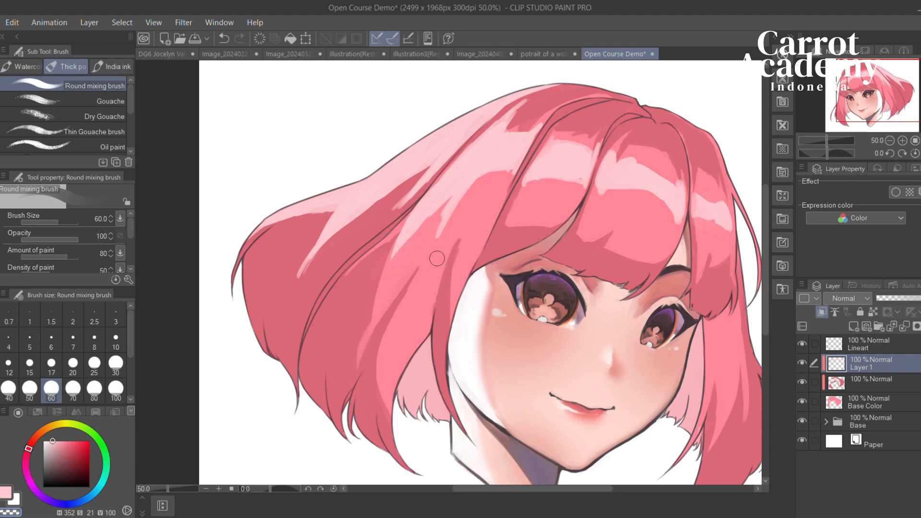
mouse_move(507, 227)
mouse_down()
mouse_move(437, 194)
mouse_move(484, 218)
mouse_up()
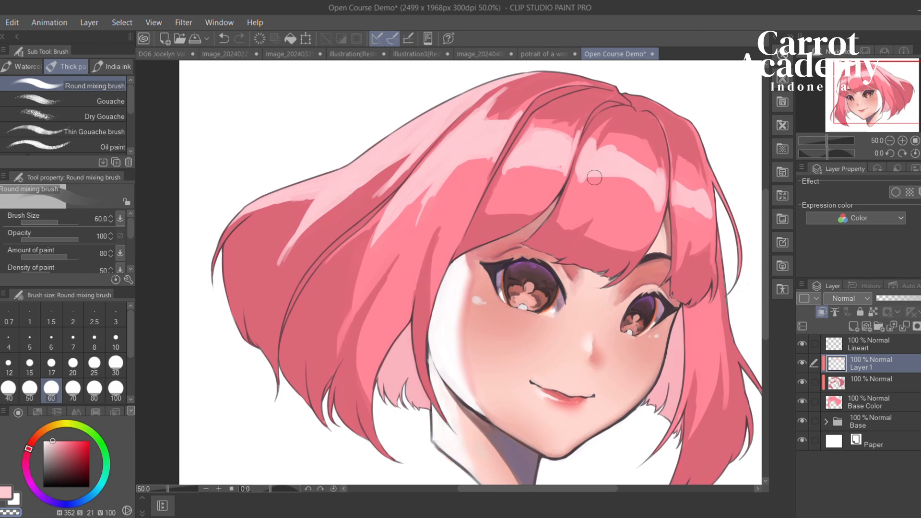
Sample the middle bang's mid pink, shift its hue to magenta (H 308) and set the brush size to 60
key(bracketleft)
key(bracketleft)
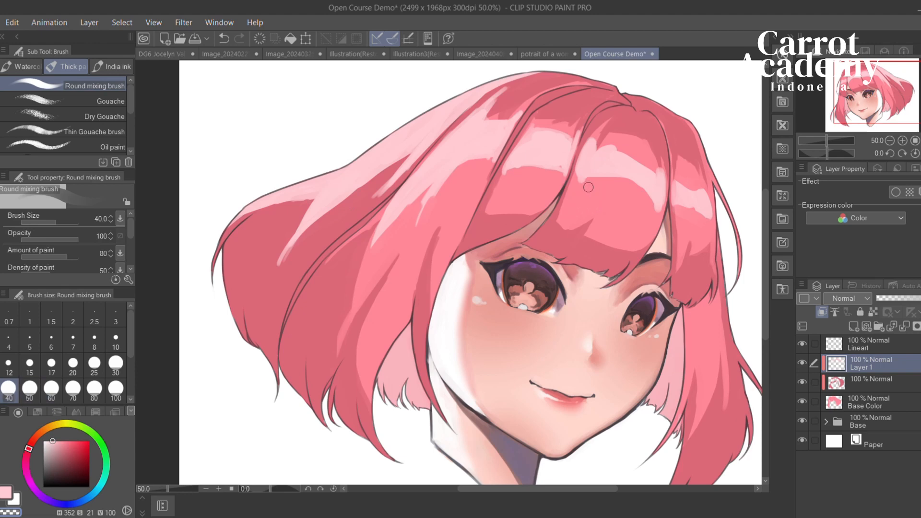
alt+click(589, 187)
drag(607, 183, 545, 280)
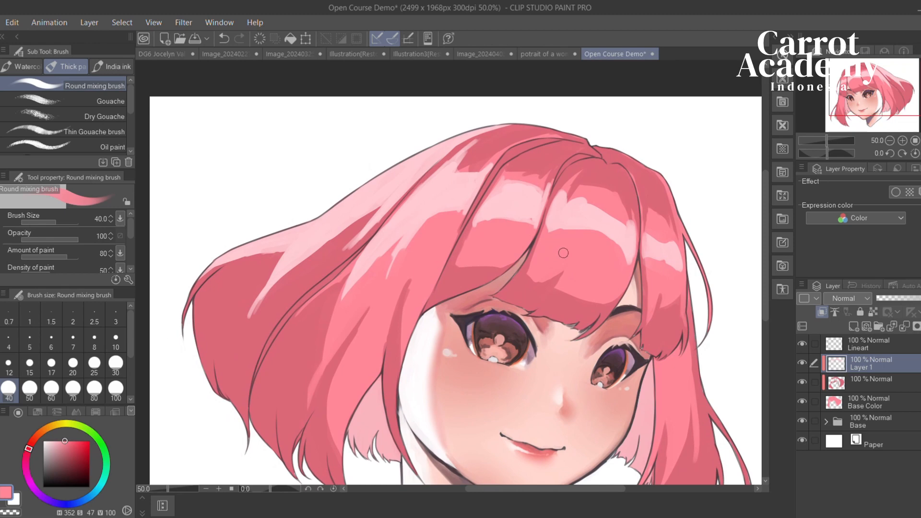
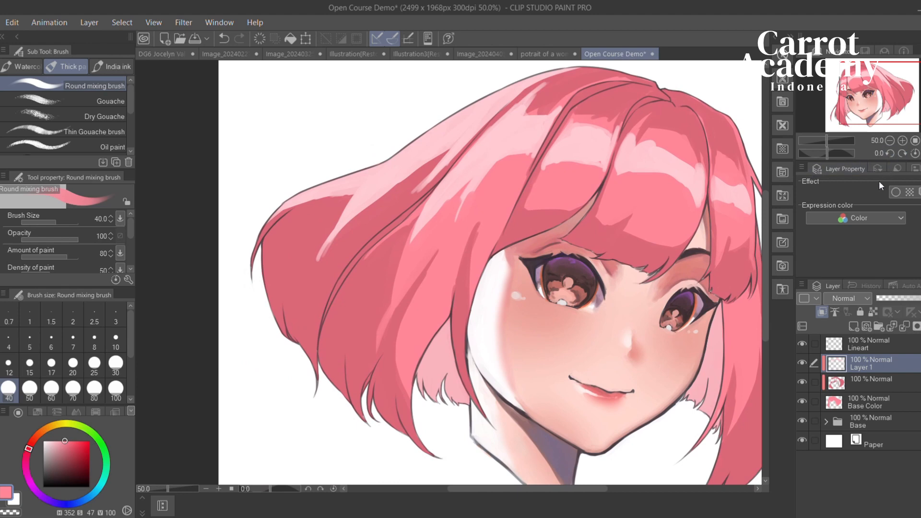
click(904, 142)
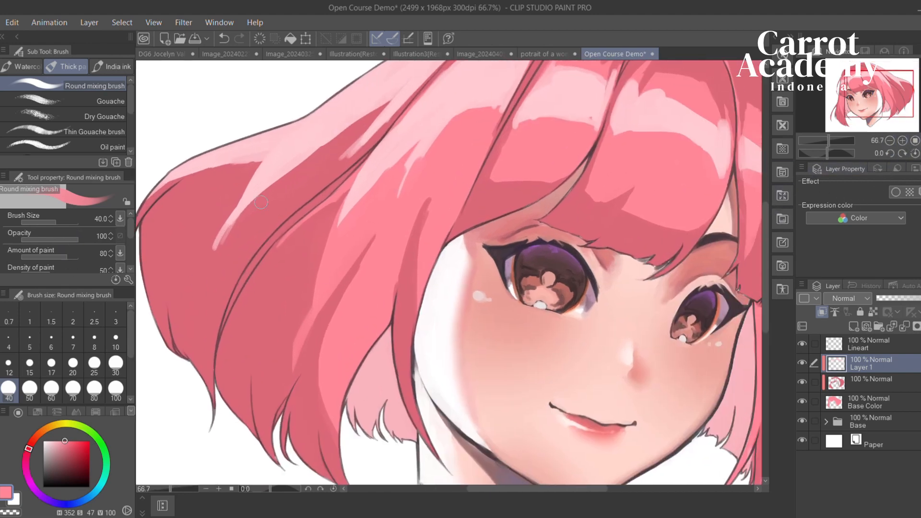
mouse_move(513, 229)
mouse_down()
mouse_move(467, 212)
mouse_move(541, 201)
mouse_move(429, 225)
mouse_move(382, 208)
mouse_move(448, 189)
mouse_move(438, 186)
mouse_up()
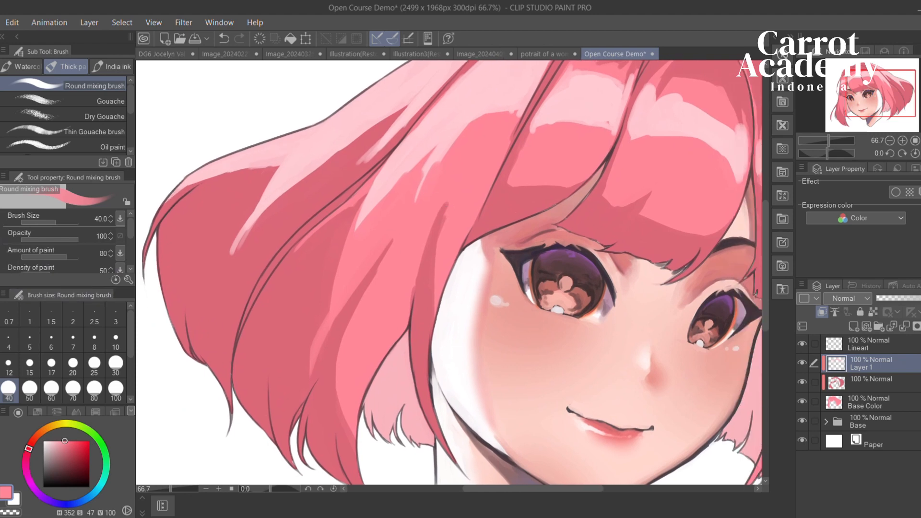
drag(232, 211, 264, 204)
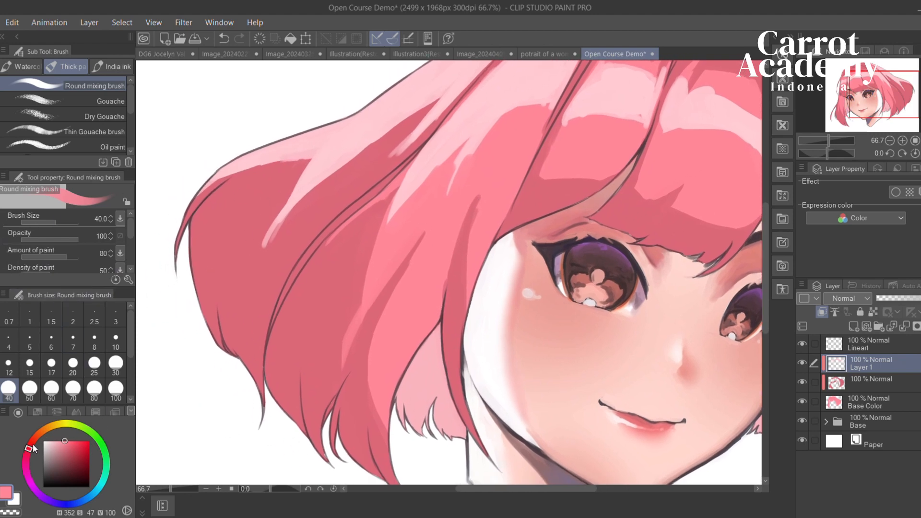
drag(316, 270, 336, 297)
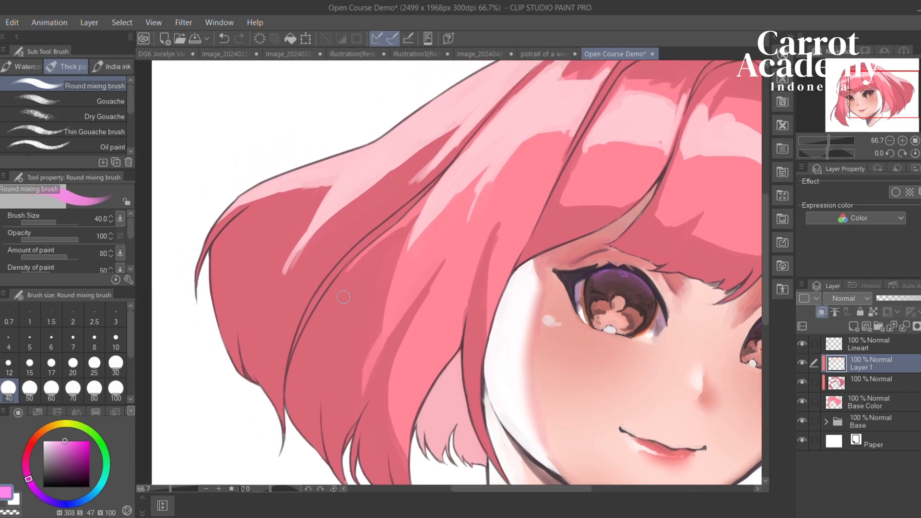
key(bracketright)
key(bracketright)
key(bracketright)
key(bracketleft)
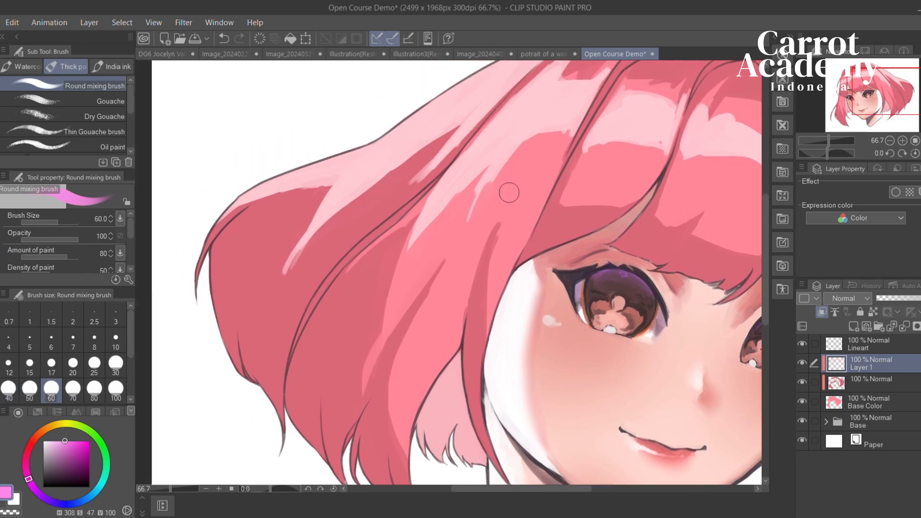
Paint magenta patches on the crown at the roots of the two main bangs and the strand behind them
mouse_move(507, 191)
mouse_down()
mouse_move(622, 154)
mouse_move(475, 186)
mouse_up()
drag(537, 211, 554, 207)
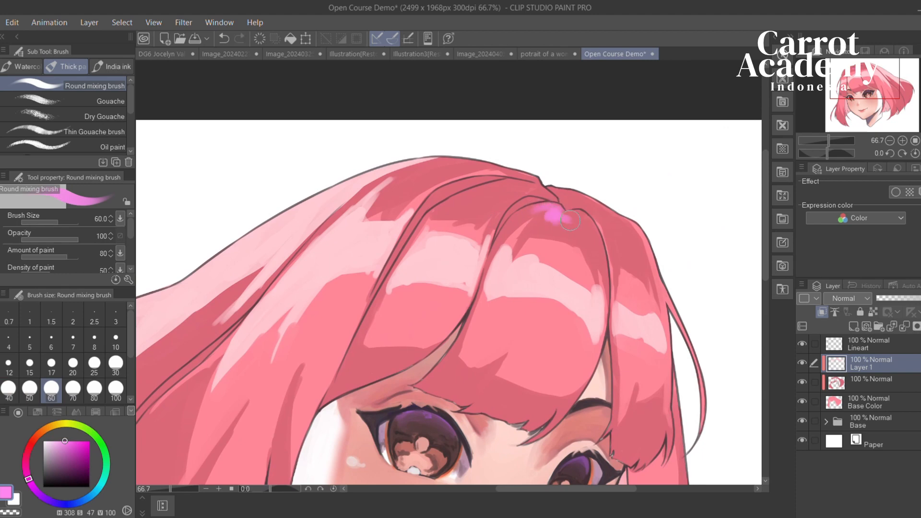
drag(537, 224, 652, 255)
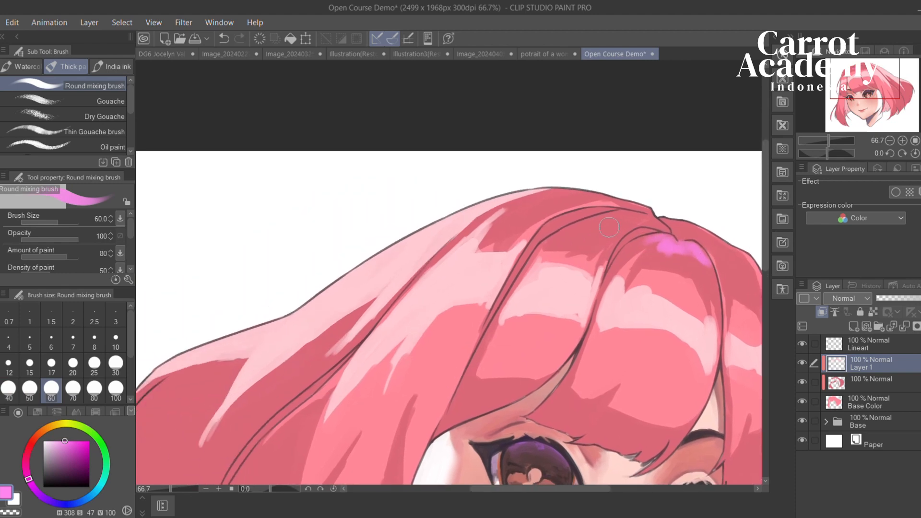
mouse_move(605, 230)
mouse_down()
mouse_move(637, 219)
mouse_move(632, 226)
mouse_move(620, 225)
mouse_move(635, 219)
mouse_move(620, 218)
mouse_move(637, 209)
mouse_move(592, 231)
mouse_up()
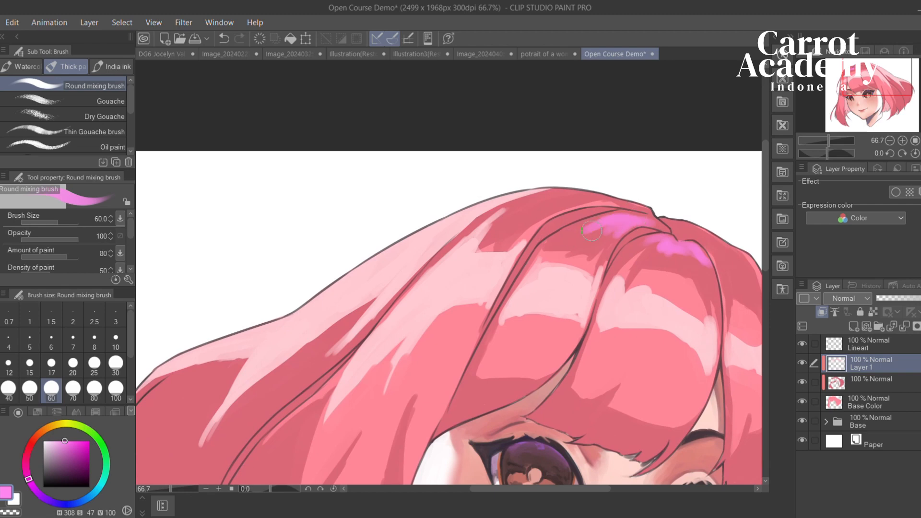
drag(577, 272, 538, 266)
drag(499, 207, 560, 196)
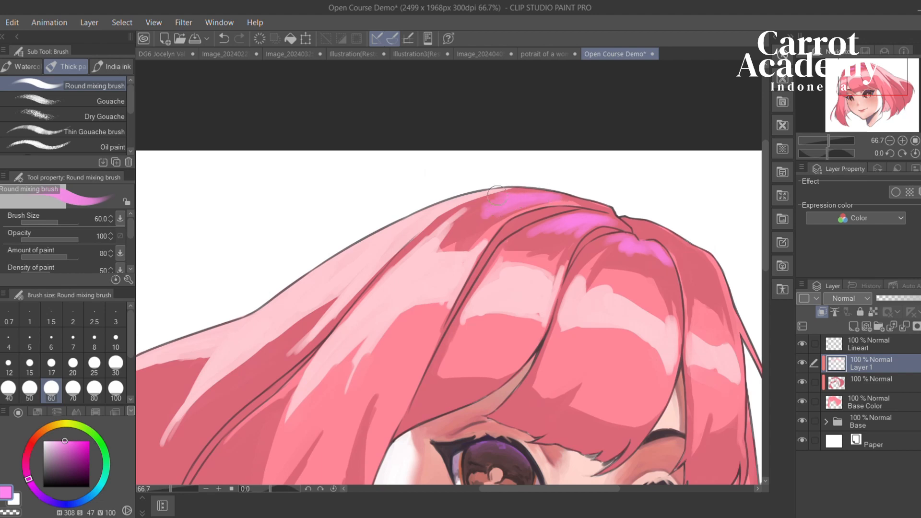
Add a magenta patch at the root of the far bang and fill out the neighboring crown patches
drag(665, 222, 533, 186)
mouse_move(552, 228)
mouse_down()
mouse_move(561, 247)
mouse_move(563, 232)
mouse_move(586, 263)
mouse_up()
mouse_move(494, 215)
mouse_down()
mouse_move(535, 242)
mouse_move(614, 260)
mouse_up()
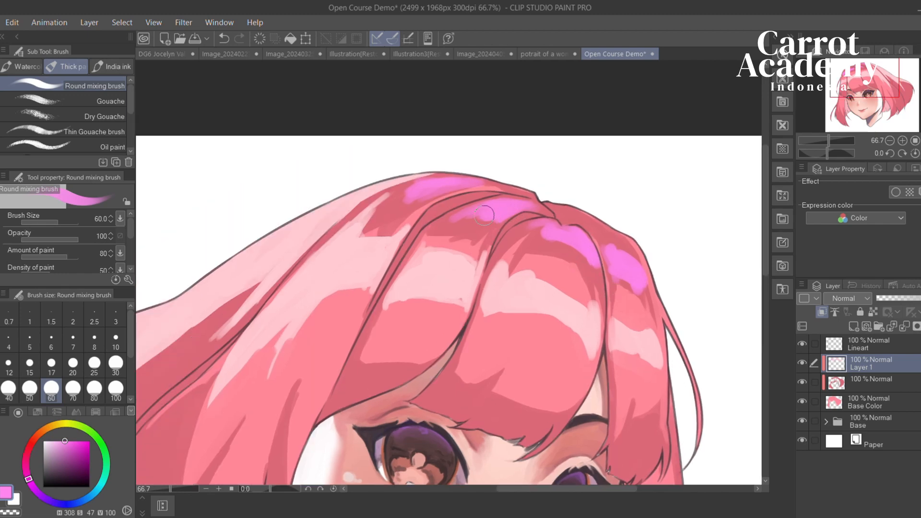
mouse_move(484, 215)
mouse_down()
mouse_move(521, 202)
mouse_move(532, 248)
mouse_move(556, 214)
mouse_move(539, 219)
mouse_up()
Paint a tapered magenta shape in the shaded middle part of the large side hair, redoing the first stroke
drag(379, 312, 426, 246)
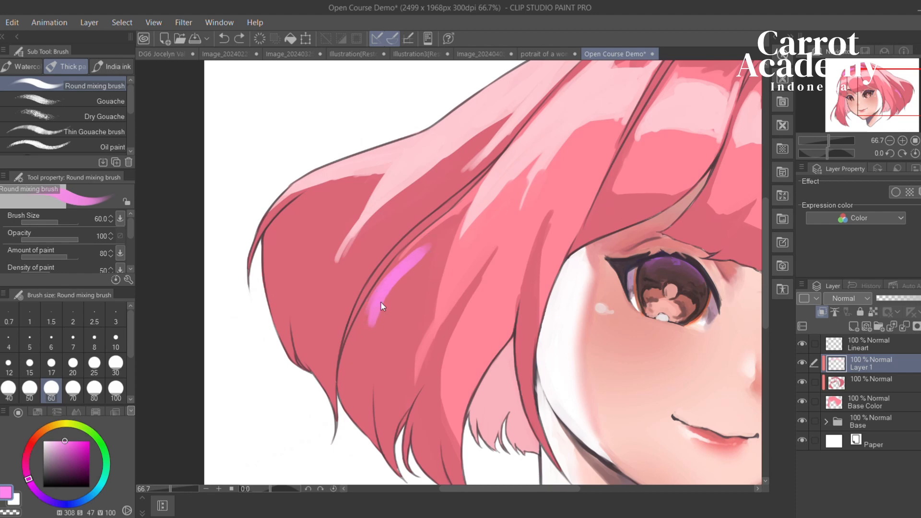
key(ctrl+z)
mouse_move(363, 315)
mouse_down()
mouse_move(417, 249)
mouse_move(379, 309)
mouse_move(375, 351)
mouse_up()
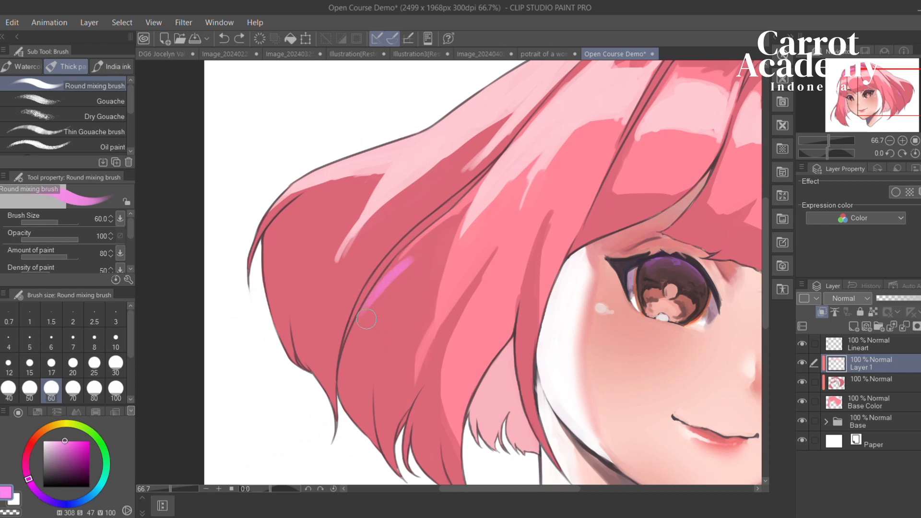
mouse_move(367, 319)
mouse_down()
mouse_move(399, 323)
mouse_move(412, 309)
mouse_move(410, 386)
mouse_move(393, 289)
mouse_move(380, 317)
mouse_move(377, 303)
mouse_move(406, 369)
mouse_up()
drag(398, 326, 412, 379)
Paint a long magenta strip on the outer shaded strand of the side hair and a thin sliver beside the cheek
drag(436, 262, 542, 276)
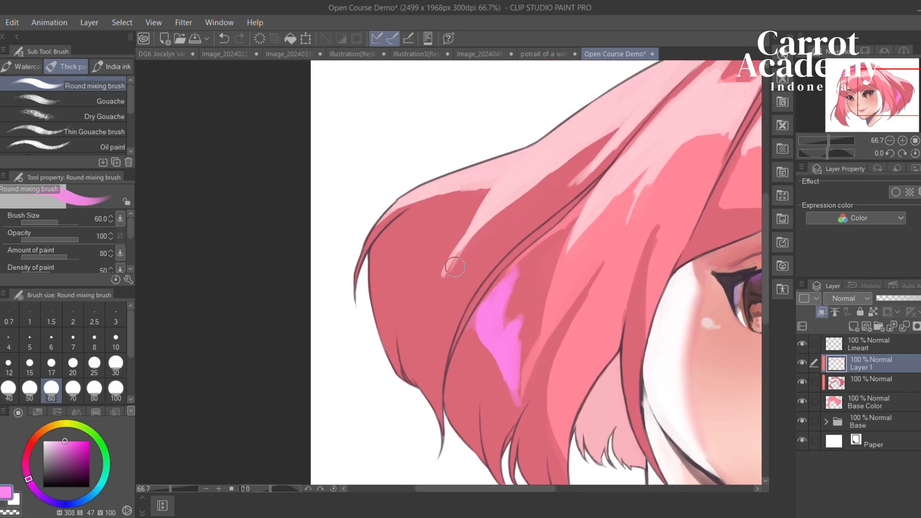
mouse_move(458, 278)
mouse_down()
mouse_move(533, 202)
mouse_move(480, 261)
mouse_move(461, 302)
mouse_move(539, 189)
mouse_move(617, 169)
mouse_move(484, 240)
mouse_move(501, 209)
mouse_move(455, 325)
mouse_up()
key(ctrl+z)
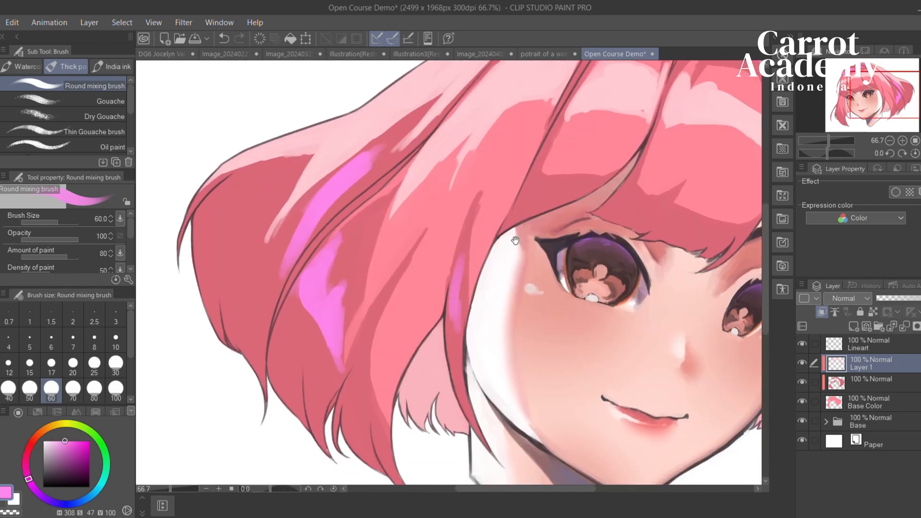
Add small magenta accents to the near bang's lower corner and the far bang's lower end
drag(515, 241, 494, 278)
drag(504, 247, 523, 239)
drag(689, 262, 436, 212)
mouse_move(539, 233)
mouse_down()
mouse_move(532, 264)
mouse_move(550, 255)
mouse_up()
mouse_move(438, 227)
mouse_down()
mouse_move(479, 267)
mouse_move(441, 177)
mouse_up()
drag(580, 277, 585, 283)
Paint magenta patches along the outer edge and in the lower shadow of the far side hair, undoing unwanted strokes
drag(600, 259, 611, 358)
key(ctrl+z)
mouse_move(605, 289)
mouse_down()
mouse_move(611, 361)
mouse_move(589, 407)
mouse_move(597, 413)
mouse_up()
key(ctrl+z)
mouse_move(591, 366)
mouse_down()
mouse_move(567, 416)
mouse_move(621, 356)
mouse_move(583, 402)
mouse_up()
key(ctrl+z)
drag(606, 356, 605, 377)
drag(568, 406, 589, 387)
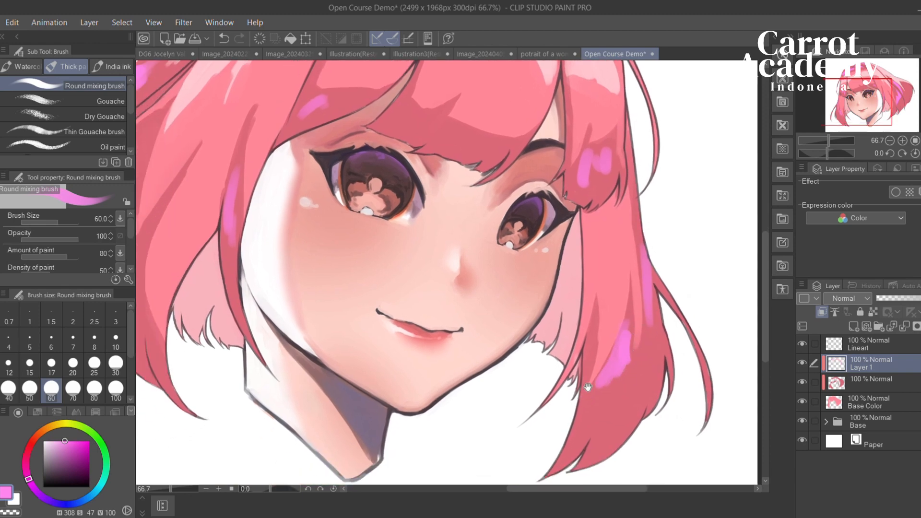
Enlarge the magenta accent in the lower corner of the near bang
mouse_move(424, 120)
mouse_down()
mouse_move(600, 203)
mouse_move(479, 214)
mouse_up()
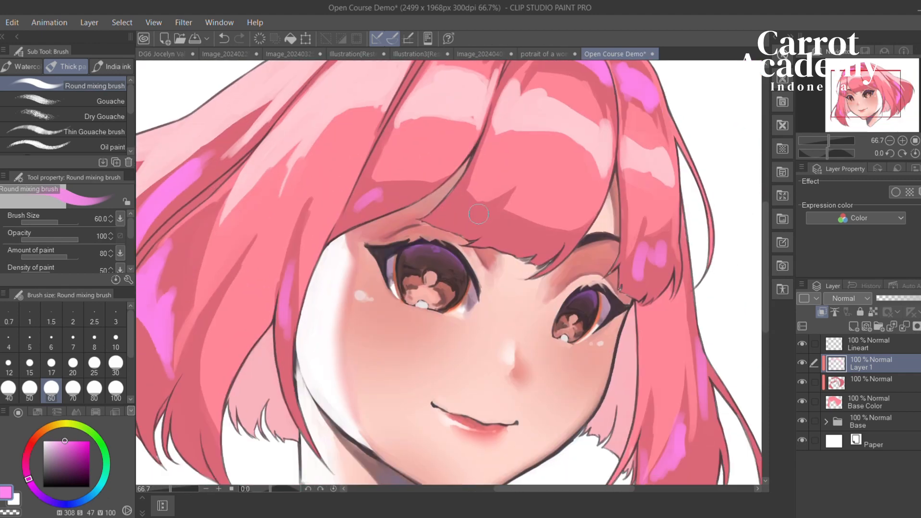
mouse_move(383, 187)
mouse_down()
mouse_move(508, 197)
mouse_move(475, 224)
mouse_move(518, 201)
mouse_move(591, 261)
mouse_move(499, 267)
mouse_up()
key(ctrl+z)
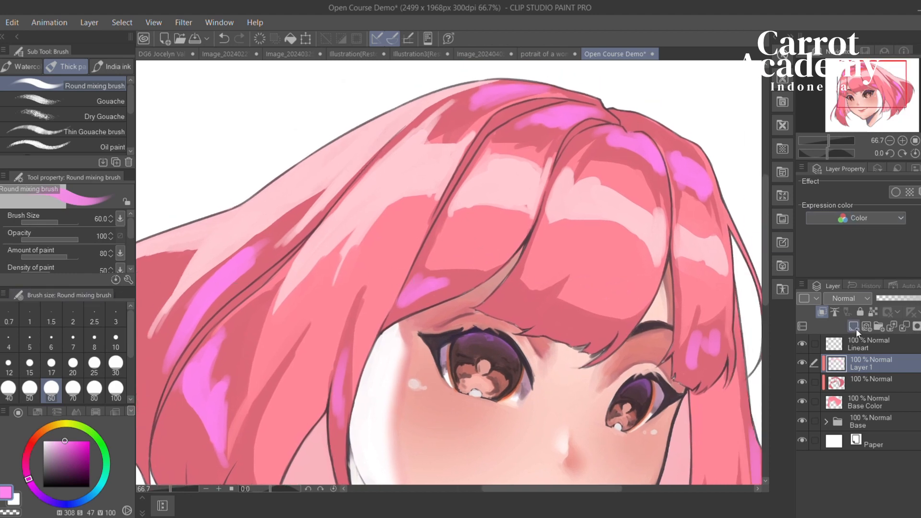
drag(559, 217, 637, 217)
drag(578, 188, 474, 174)
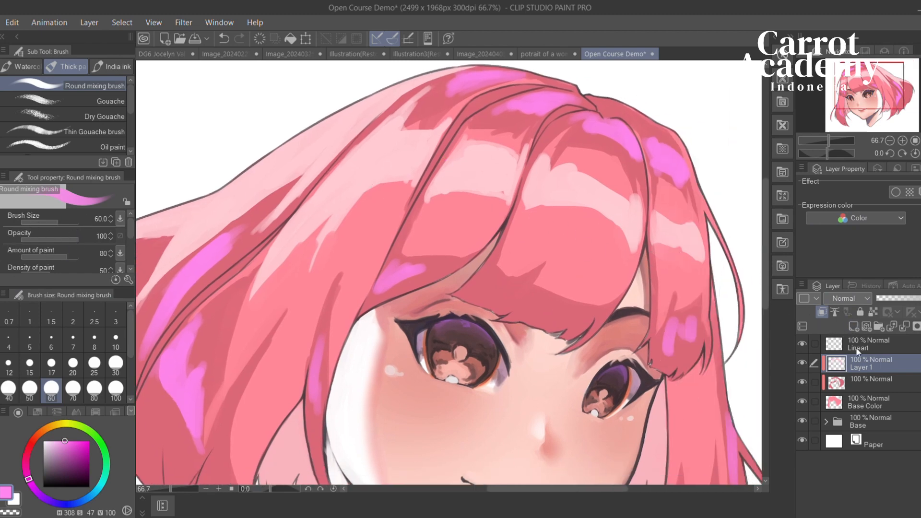
drag(567, 251, 545, 245)
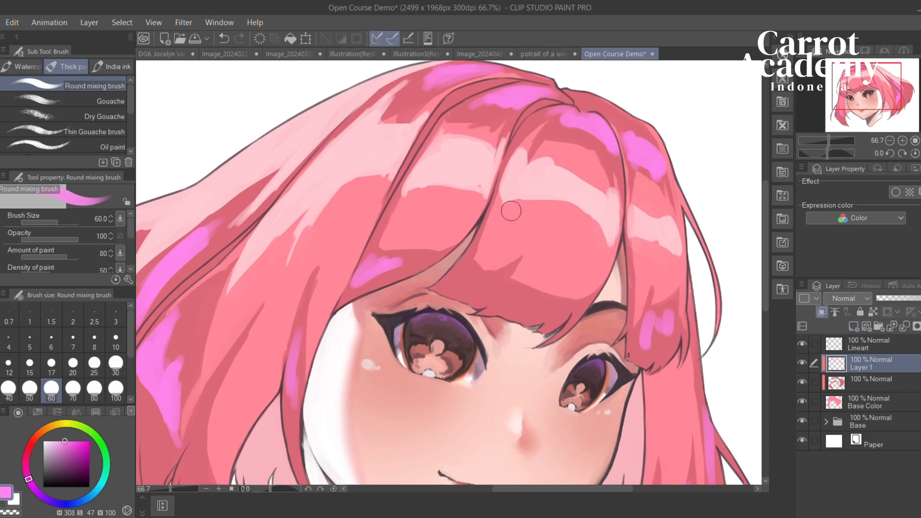
Sample the darker shading pink and paint narrow bands along the lower edges of the bangs' highlights
alt+click(499, 296)
mouse_move(510, 197)
mouse_down()
mouse_move(585, 219)
mouse_move(491, 188)
mouse_up()
mouse_move(582, 222)
mouse_down()
mouse_move(624, 238)
mouse_move(610, 234)
mouse_up()
key(ctrl+z)
drag(482, 233, 609, 269)
mouse_move(477, 216)
mouse_down()
mouse_move(555, 210)
mouse_move(484, 237)
mouse_move(521, 202)
mouse_move(550, 196)
mouse_up()
key(ctrl+z)
Continue the darker pink band under the highlight of the large side hair as curved, tapered strokes
drag(459, 232, 520, 222)
drag(516, 239, 469, 294)
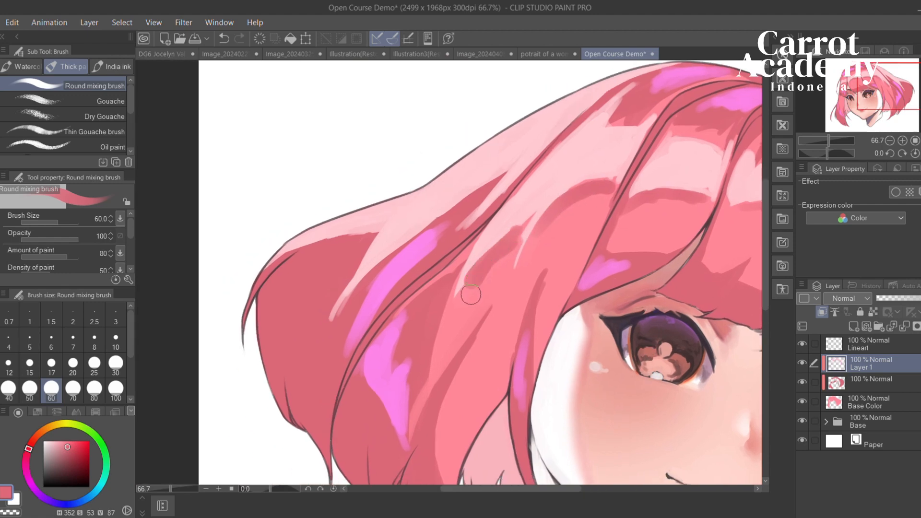
mouse_move(691, 174)
mouse_down()
mouse_move(652, 198)
mouse_move(421, 208)
mouse_up()
drag(591, 272, 617, 280)
mouse_move(414, 274)
mouse_down()
mouse_move(551, 265)
mouse_move(725, 236)
mouse_up()
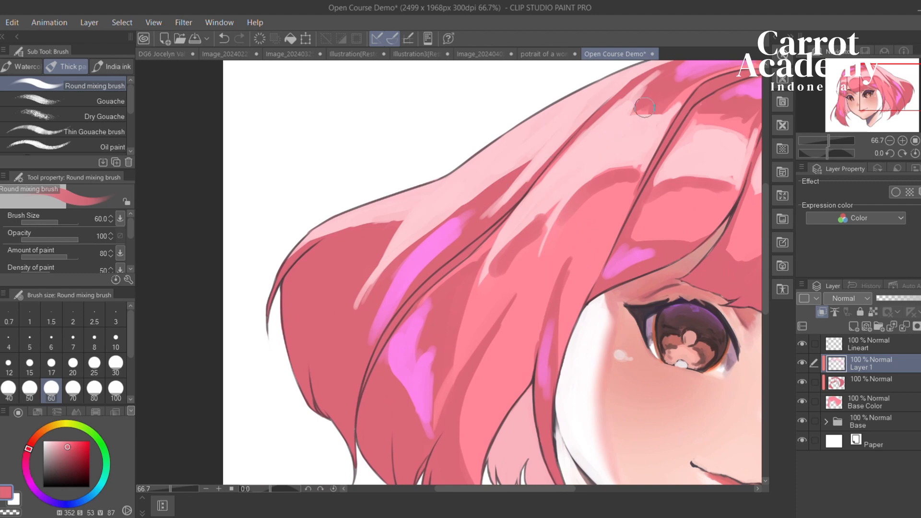
drag(645, 107, 523, 139)
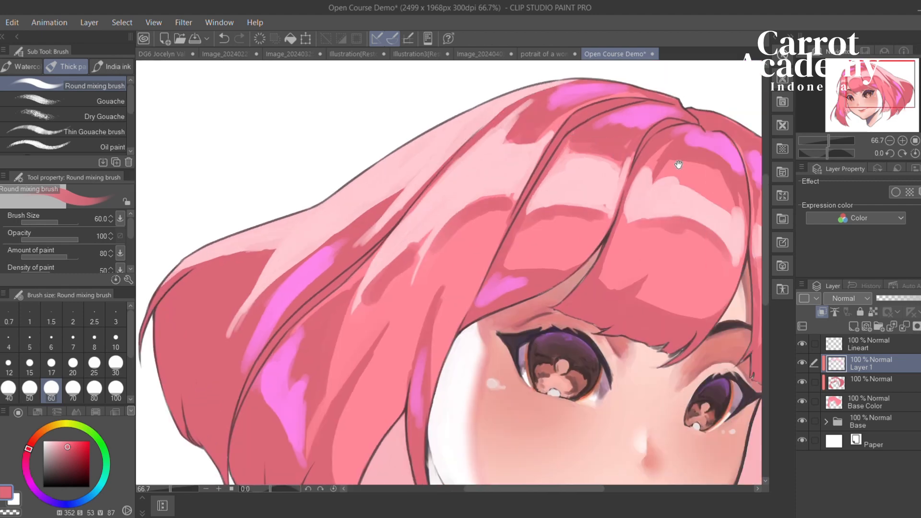
Refine the edges of the bangs' highlights and darker bands with transparent color
drag(679, 165, 619, 175)
drag(541, 175, 518, 148)
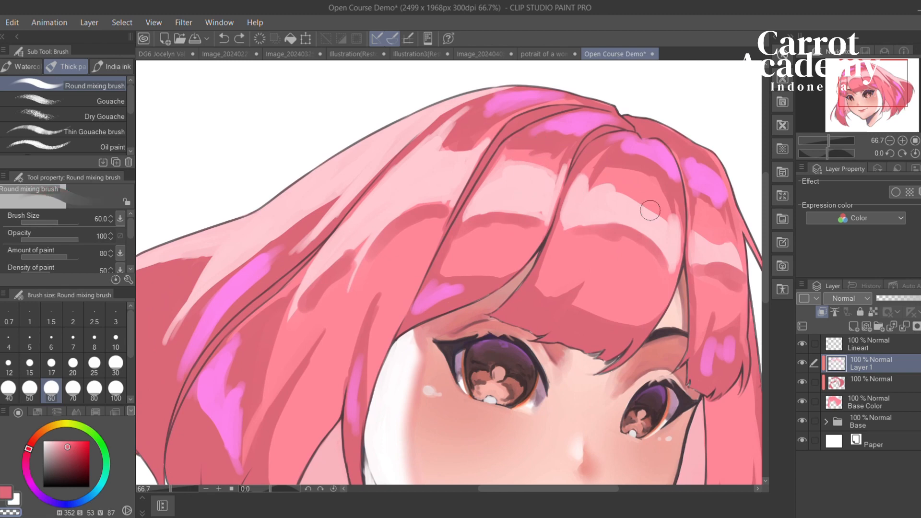
drag(530, 275, 435, 226)
drag(528, 236, 582, 259)
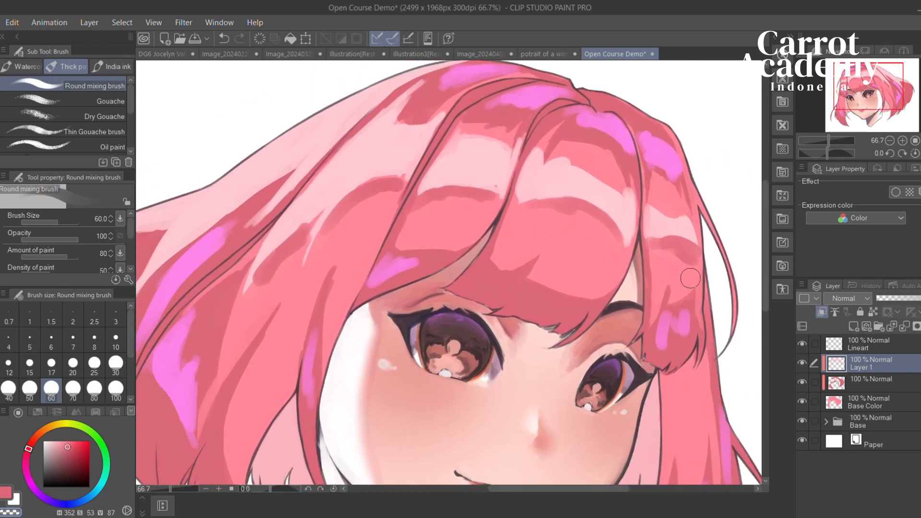
drag(559, 309, 526, 245)
Sample the pale highlight pink and paint a thin highlight strand on the far side hair beside the face
alt+click(581, 138)
mouse_move(426, 220)
mouse_down()
mouse_move(579, 154)
mouse_move(353, 178)
mouse_up()
mouse_move(559, 288)
mouse_down()
mouse_move(566, 308)
mouse_move(589, 296)
mouse_move(582, 323)
mouse_move(603, 331)
mouse_up()
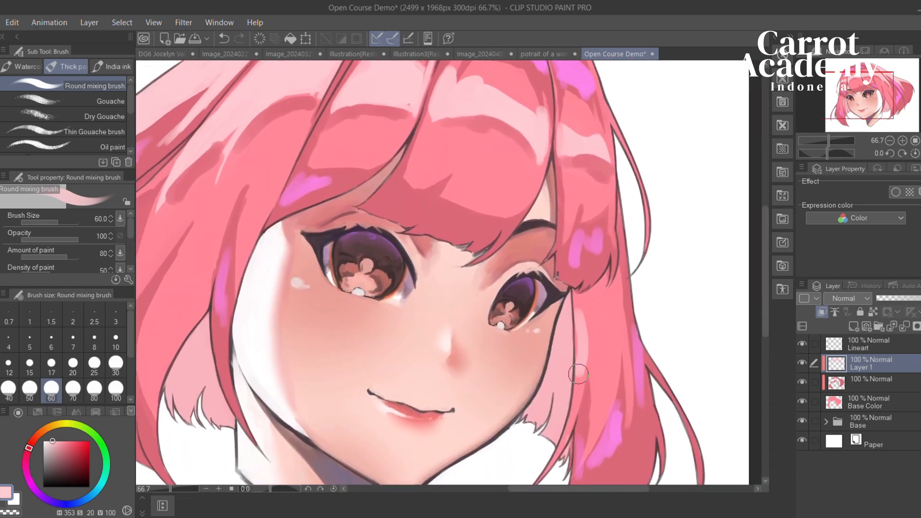
mouse_move(578, 374)
mouse_down()
mouse_move(589, 319)
mouse_move(604, 336)
mouse_move(614, 300)
mouse_move(612, 345)
mouse_move(596, 346)
mouse_move(623, 257)
mouse_move(632, 298)
mouse_move(600, 349)
mouse_move(609, 341)
mouse_move(598, 325)
mouse_move(639, 392)
mouse_move(773, 413)
mouse_up()
drag(505, 376, 651, 319)
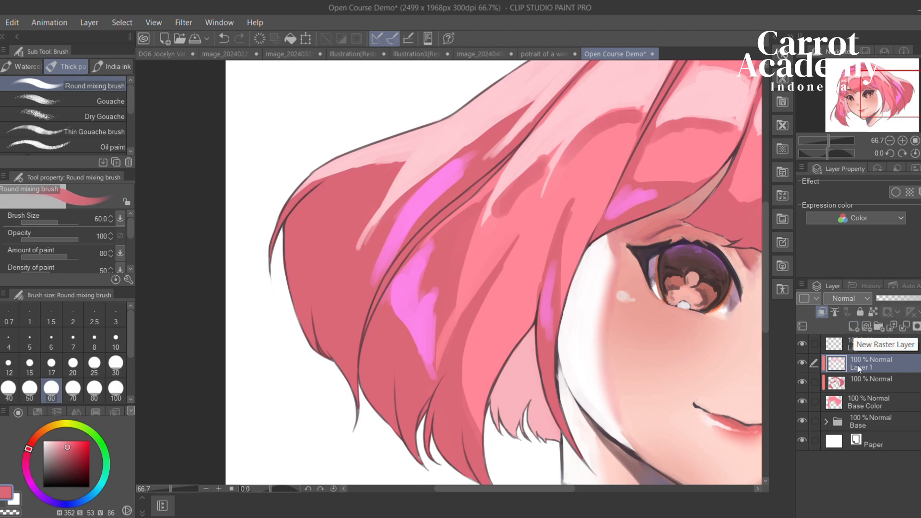
Select the clipped shading layer below Layer 1 and darken the shading pink to V 70
click(860, 384)
mouse_move(433, 287)
mouse_down()
mouse_move(361, 272)
mouse_move(406, 290)
mouse_up()
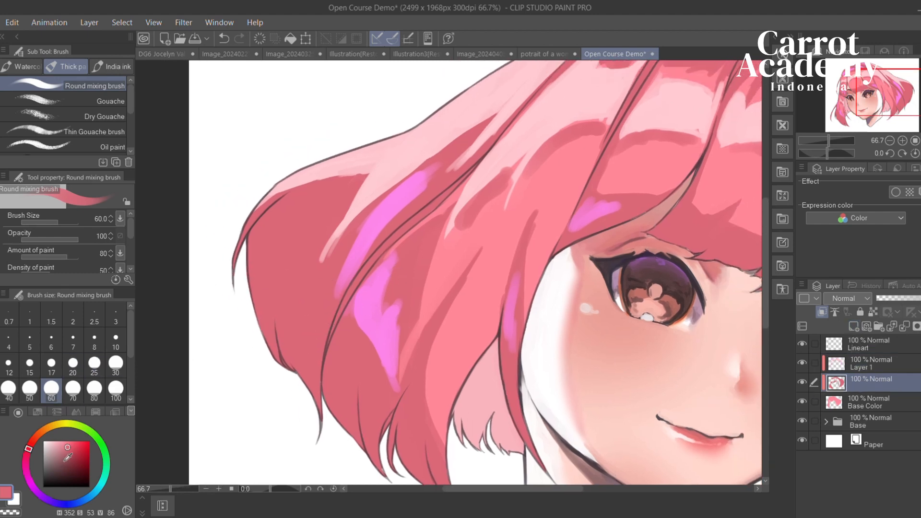
click(71, 451)
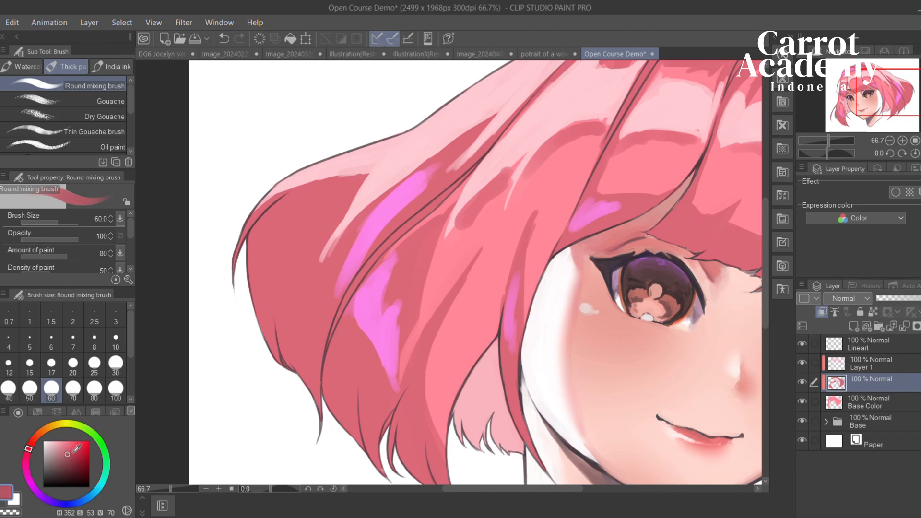
drag(449, 276, 480, 284)
drag(182, 394, 163, 412)
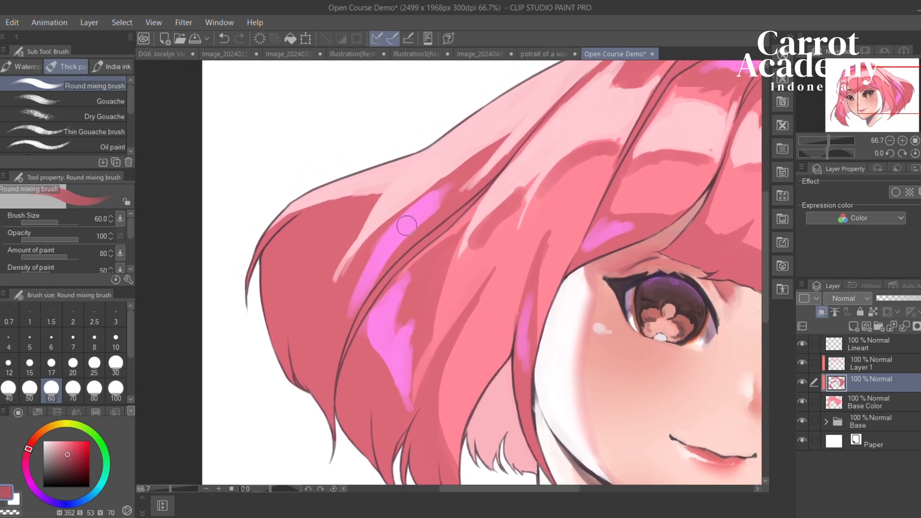
Try to paint darker shading at the outer edge of the large side hair with brush sizes 80 and 50
key(bracketright)
key(bracketright)
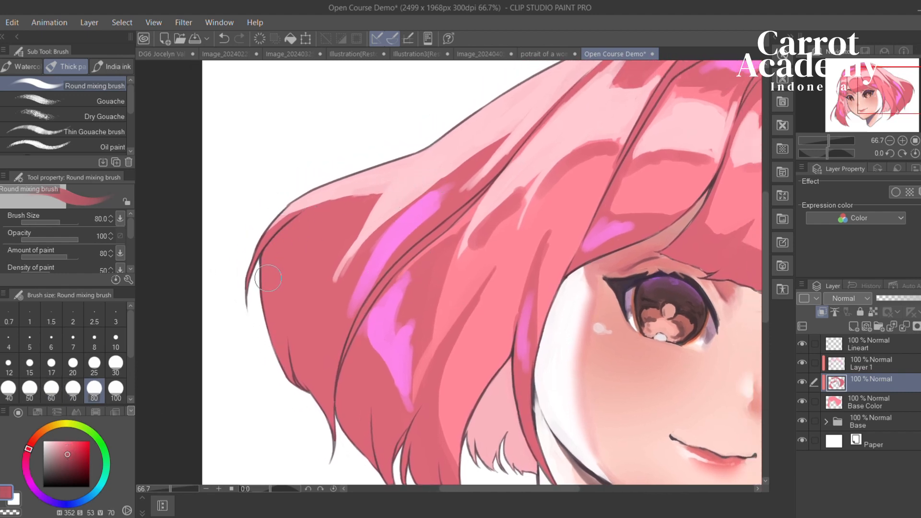
key(ctrl+z)
key(ctrl+y)
key(ctrl+z)
key(bracketleft)
key(bracketleft)
key(bracketleft)
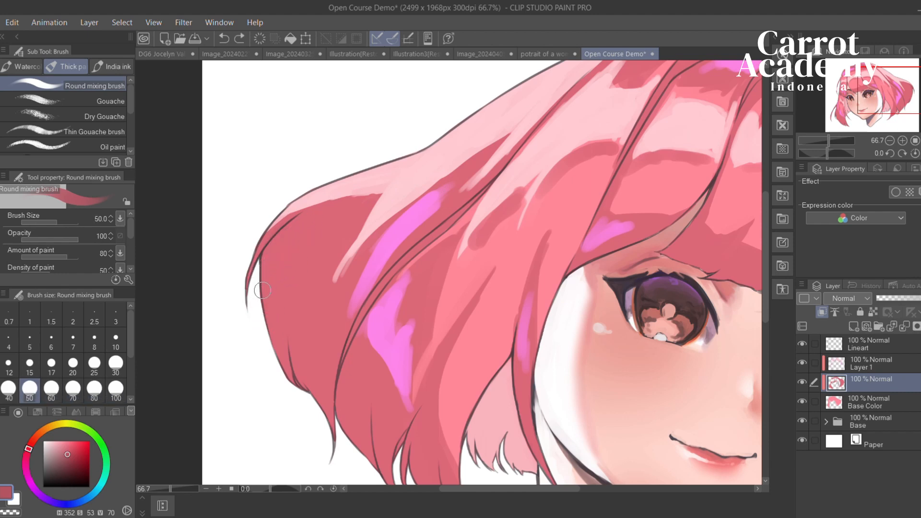
drag(254, 290, 291, 231)
key(ctrl+z)
Darken the shading color to S 54, V 48 and paint deep shading along the outer edge of the large side hair
click(70, 461)
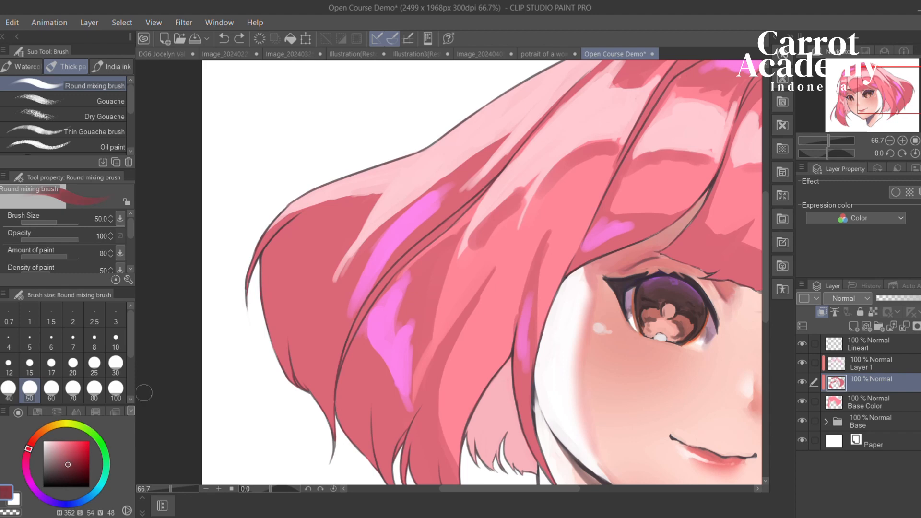
mouse_move(255, 296)
mouse_down()
mouse_move(282, 268)
mouse_move(295, 226)
mouse_up()
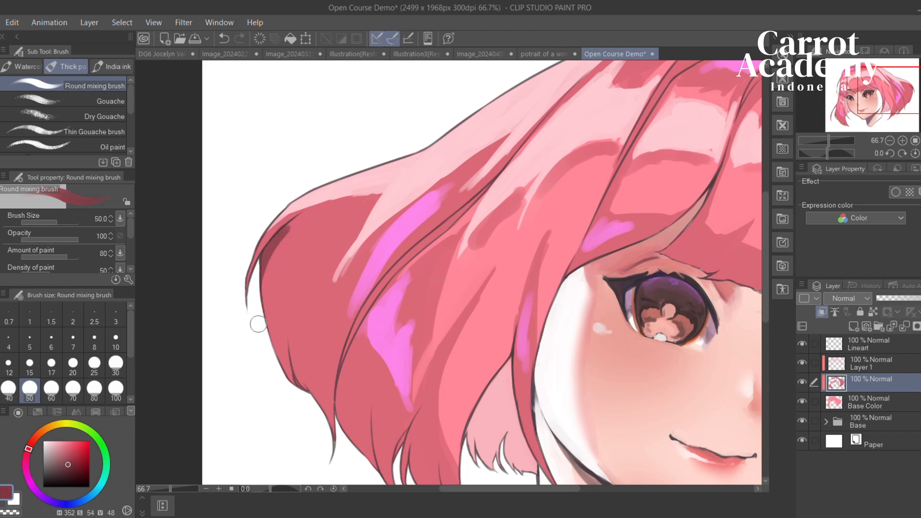
drag(255, 323, 293, 221)
drag(262, 281, 300, 214)
drag(269, 355, 298, 224)
drag(288, 383, 269, 254)
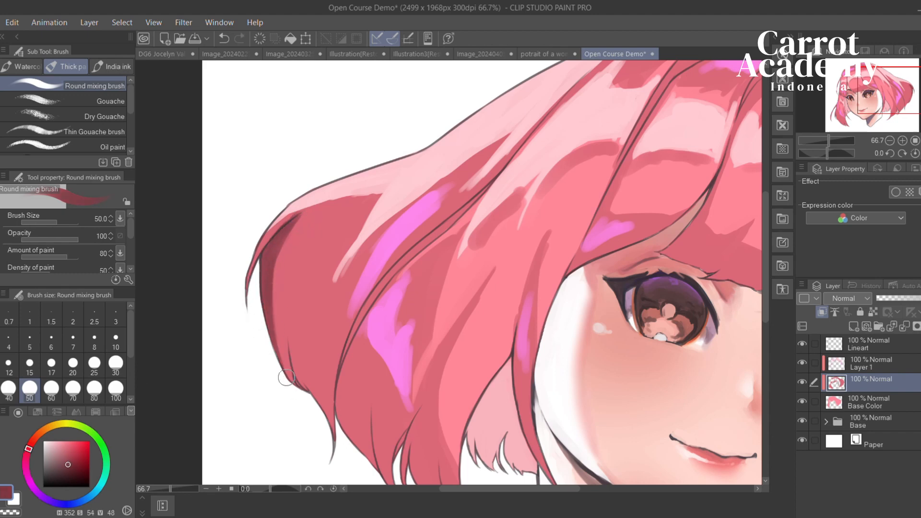
Paint dark tapered strands rising from the lower outer edge of the large side hair
drag(301, 356, 298, 323)
drag(304, 370, 288, 292)
drag(297, 351, 289, 287)
key(ctrl+z)
key(ctrl+z)
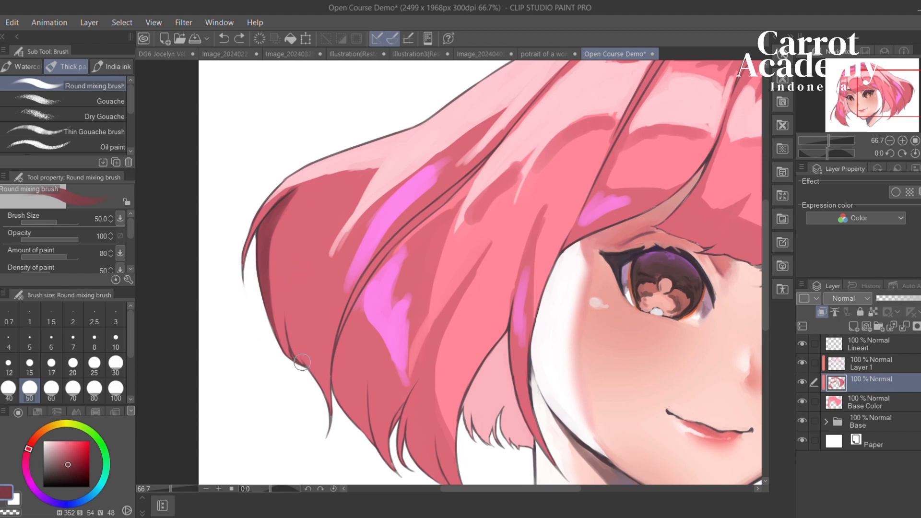
drag(302, 363, 290, 283)
drag(301, 358, 295, 261)
Paint dark shading strands beneath the pale highlight at the upper part of the large side hair
drag(358, 228, 360, 249)
mouse_move(303, 211)
mouse_down()
mouse_move(376, 193)
mouse_move(341, 259)
mouse_up()
key(ctrl+z)
drag(369, 199, 336, 274)
key(ctrl+z)
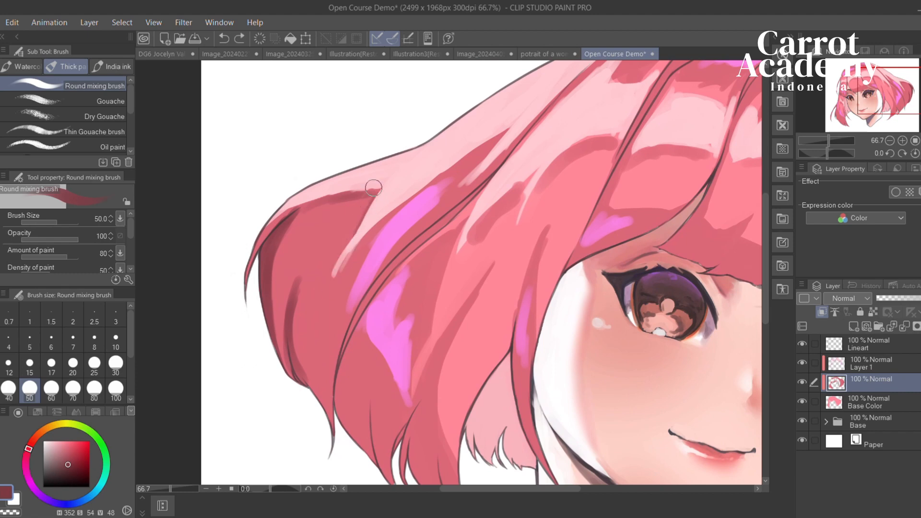
drag(374, 189, 343, 253)
drag(357, 207, 298, 220)
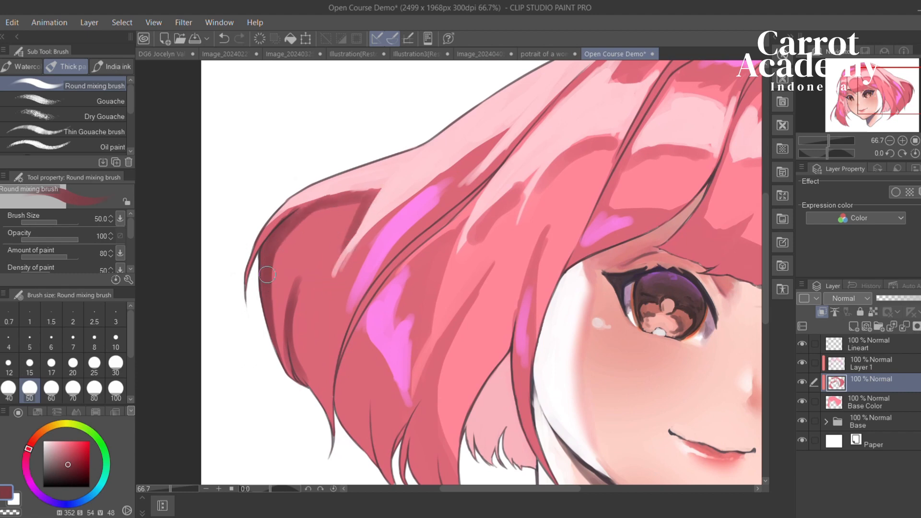
drag(312, 257, 328, 250)
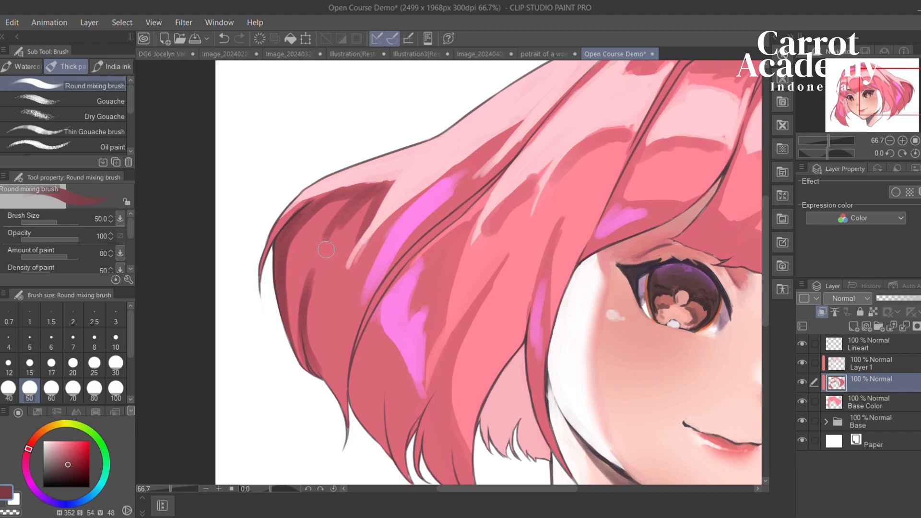
key(ctrl+z)
mouse_move(357, 201)
mouse_down()
mouse_move(325, 254)
mouse_move(360, 201)
mouse_move(393, 181)
mouse_up()
mouse_move(425, 189)
mouse_down()
mouse_move(385, 204)
mouse_move(453, 159)
mouse_move(477, 59)
mouse_up()
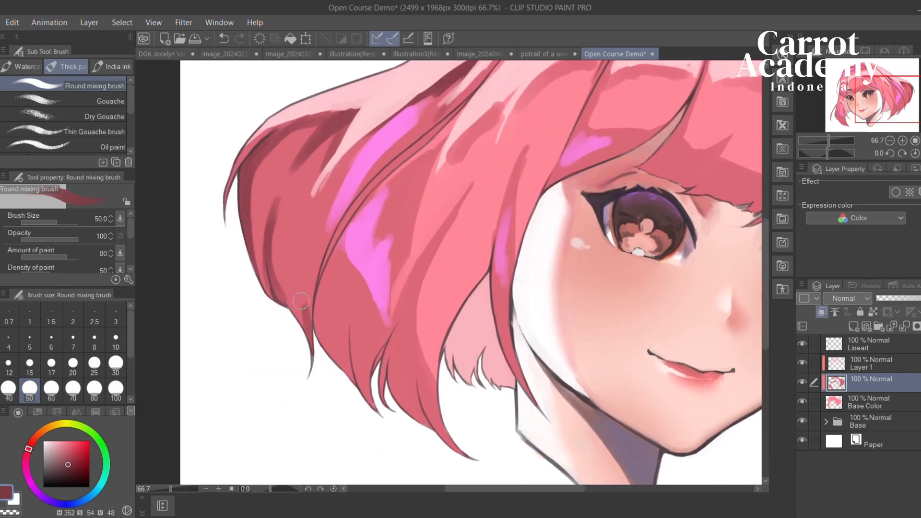
Shade the pointed lower tip of the large side hair with dark upward strands
key(ctrl+z)
mouse_move(302, 343)
mouse_down()
mouse_move(292, 260)
mouse_move(298, 277)
mouse_up()
key(ctrl+z)
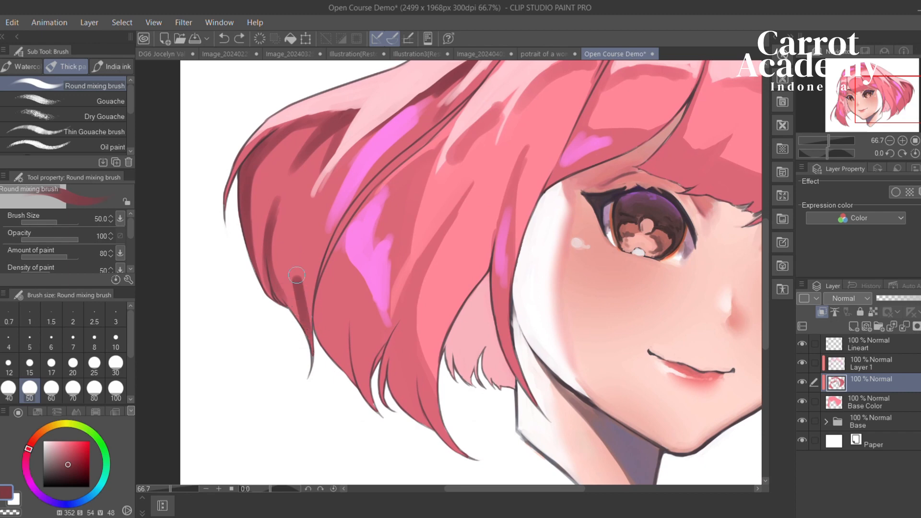
key(ctrl+z)
mouse_move(306, 353)
mouse_down()
mouse_move(303, 251)
mouse_move(297, 315)
mouse_move(273, 227)
mouse_move(288, 304)
mouse_move(320, 329)
mouse_up()
drag(288, 205, 315, 319)
key(ctrl+z)
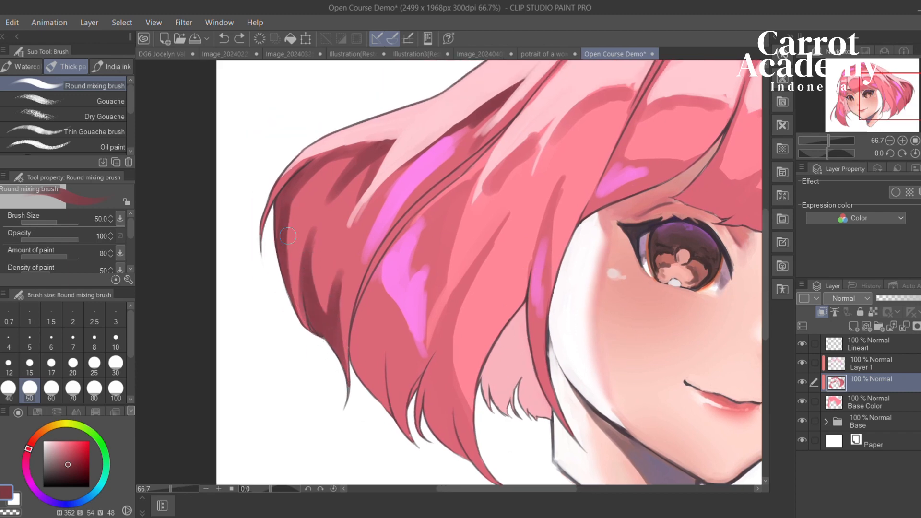
Deepen the inner shading of the large side hair along the edge of the overlapping lock
drag(292, 262, 293, 230)
key(ctrl+z)
mouse_move(353, 259)
mouse_down()
mouse_move(333, 238)
mouse_move(328, 198)
mouse_up()
mouse_move(329, 312)
mouse_down()
mouse_move(359, 196)
mouse_move(350, 216)
mouse_move(384, 192)
mouse_move(384, 152)
mouse_move(382, 163)
mouse_up()
key(ctrl+z)
key(ctrl+z)
key(ctrl+z)
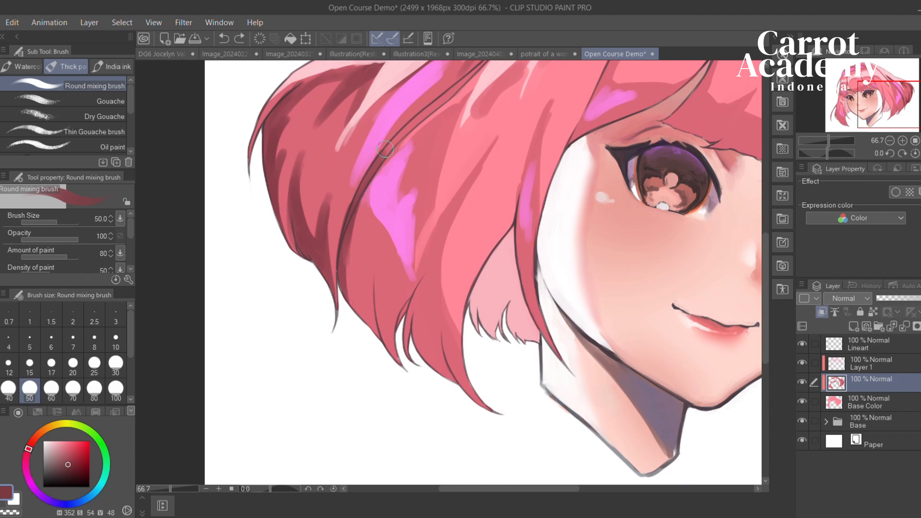
drag(338, 321, 379, 166)
Fill the overlapping lock's outer edge below the magenta accent with dark shading down to its tips
drag(352, 224, 368, 295)
key(ctrl+z)
drag(367, 202, 375, 287)
drag(367, 254, 376, 335)
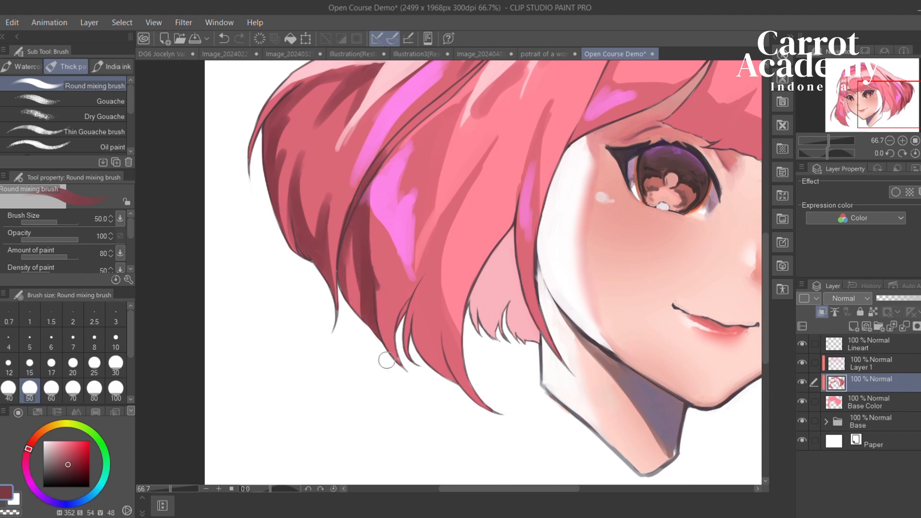
mouse_move(354, 237)
mouse_down()
mouse_move(358, 331)
mouse_move(353, 307)
mouse_move(369, 313)
mouse_up()
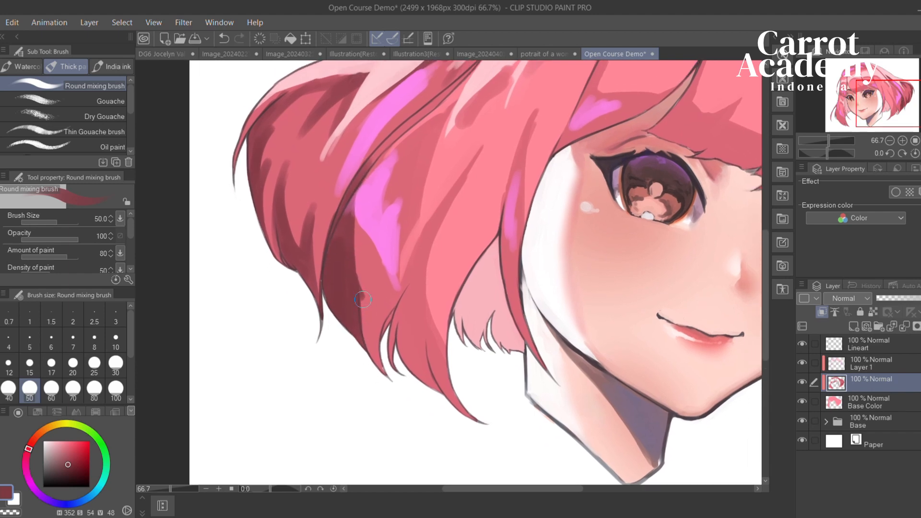
mouse_move(365, 355)
mouse_down()
mouse_move(372, 237)
mouse_move(373, 303)
mouse_move(391, 245)
mouse_move(380, 292)
mouse_up()
key(ctrl+z)
Enlarge the brush to 70 and add darker strands beside the magenta accent on the overlapping lock
mouse_move(405, 210)
mouse_down()
mouse_move(392, 261)
mouse_move(411, 187)
mouse_move(398, 188)
mouse_up()
key(bracketright)
key(bracketright)
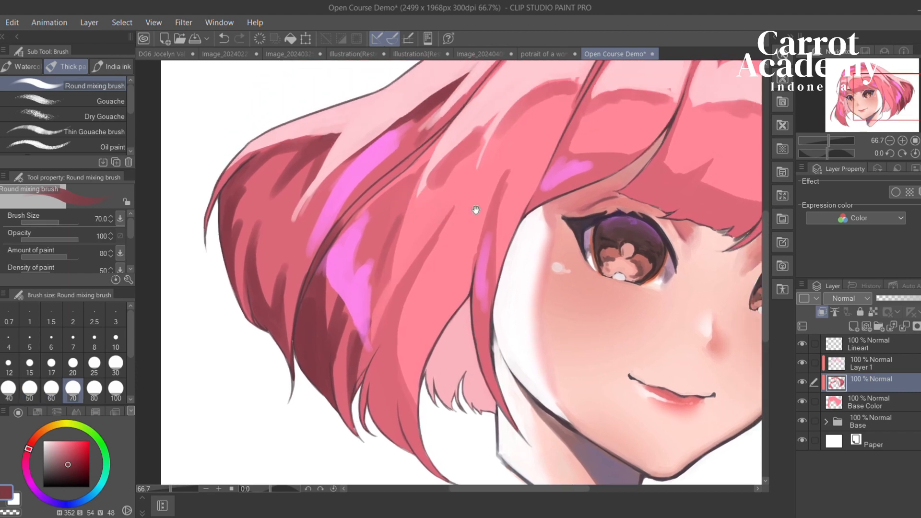
drag(475, 210, 413, 220)
mouse_move(345, 204)
mouse_down()
mouse_move(336, 194)
mouse_move(365, 173)
mouse_move(340, 228)
mouse_move(346, 194)
mouse_move(322, 293)
mouse_move(304, 243)
mouse_move(342, 194)
mouse_move(306, 221)
mouse_move(325, 253)
mouse_move(328, 207)
mouse_up()
key(ctrl+z)
drag(417, 226, 287, 279)
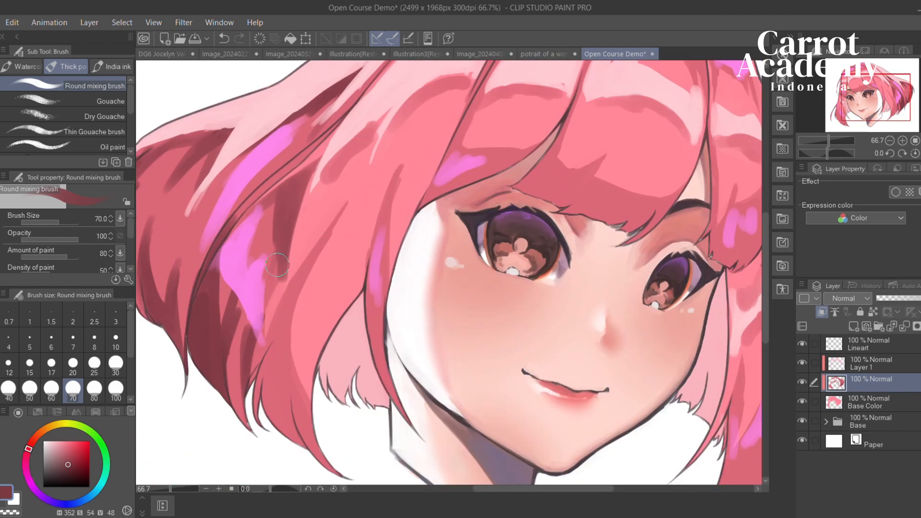
Paint long dark strands through the lock between the magenta accent and the face, down to its lower tips
drag(333, 228, 293, 350)
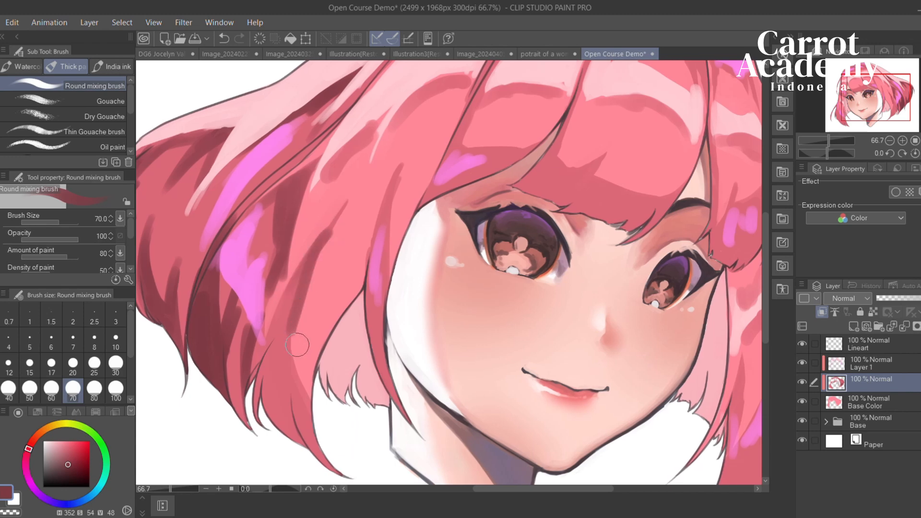
key(ctrl+z)
drag(321, 242, 292, 367)
drag(290, 310, 309, 413)
mouse_move(289, 308)
mouse_down()
mouse_move(320, 409)
mouse_move(331, 350)
mouse_move(361, 348)
mouse_move(354, 307)
mouse_up()
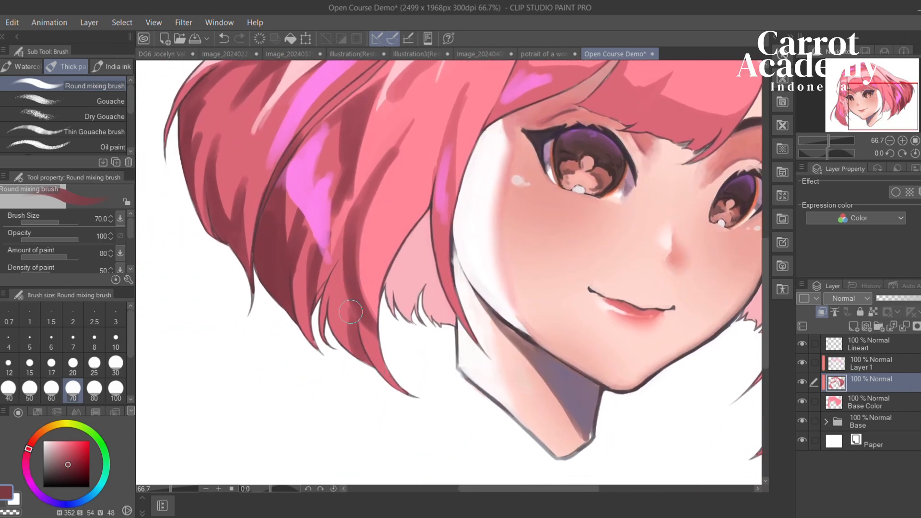
mouse_move(405, 257)
mouse_down()
mouse_move(305, 367)
mouse_move(349, 237)
mouse_up()
drag(346, 276, 348, 381)
drag(400, 272, 353, 352)
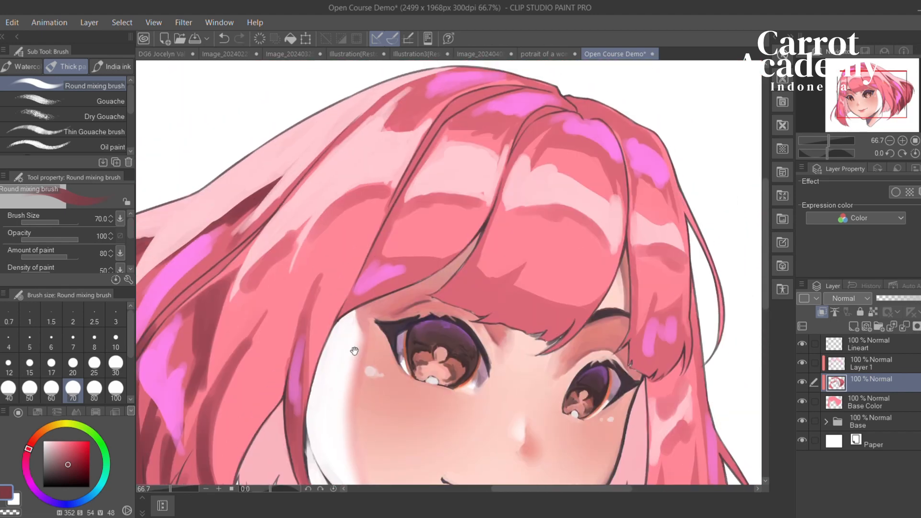
key(ctrl+z)
Paint dark bands below the magenta accents at the crown and shade the hair around the parting
mouse_move(347, 311)
mouse_down()
mouse_move(395, 228)
mouse_move(373, 284)
mouse_move(435, 263)
mouse_up()
drag(487, 229, 445, 283)
drag(420, 181, 439, 181)
mouse_move(507, 186)
mouse_down()
mouse_move(445, 179)
mouse_move(495, 188)
mouse_move(491, 209)
mouse_up()
drag(449, 136, 492, 162)
drag(395, 181, 480, 182)
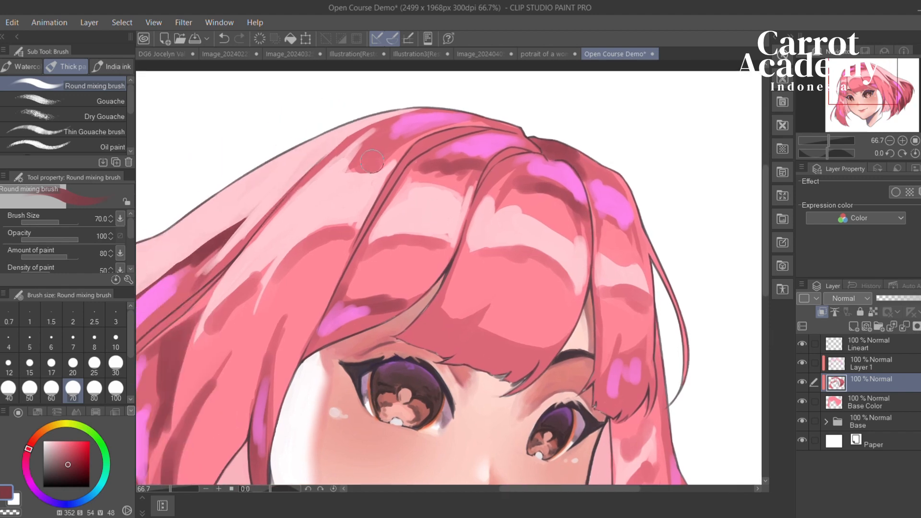
Set the brush size to 30 and darken the creases between the bang sections near the crown
click(115, 363)
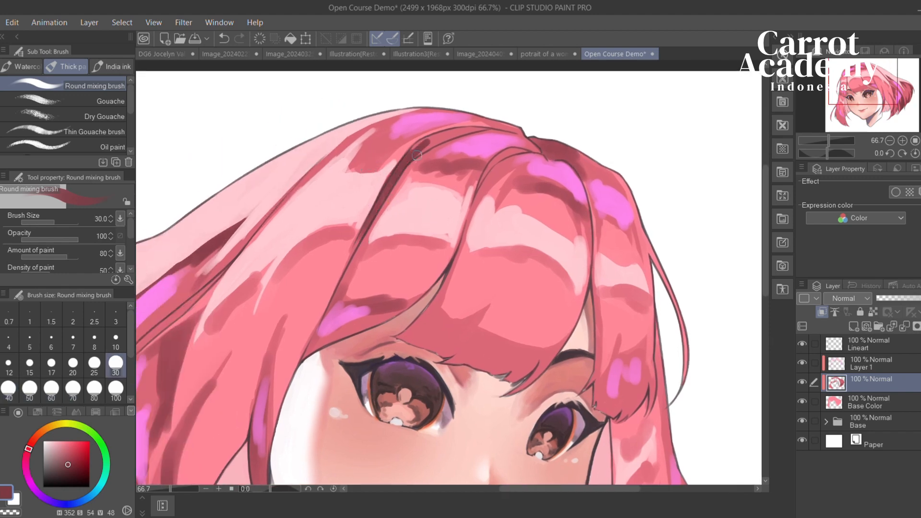
scroll(480, 137, right, 3)
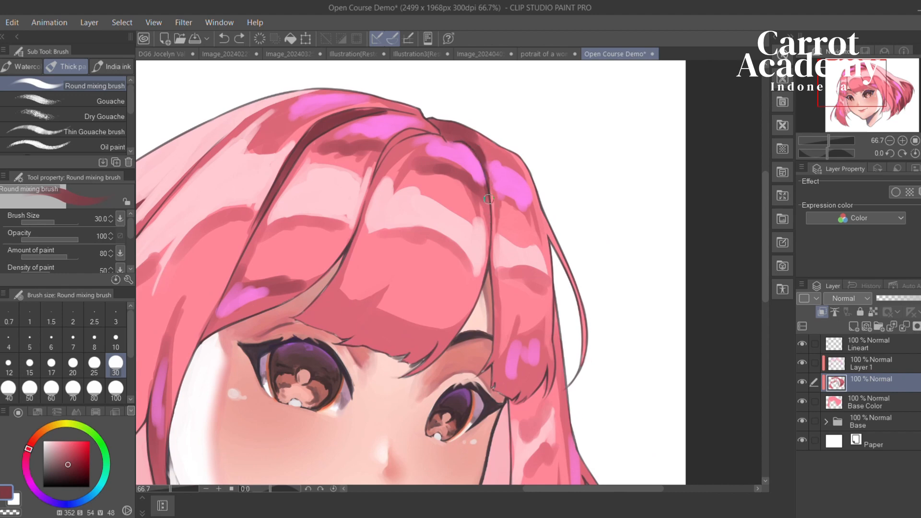
drag(488, 199, 484, 186)
mouse_move(409, 214)
mouse_down()
mouse_move(485, 250)
mouse_move(502, 182)
mouse_up()
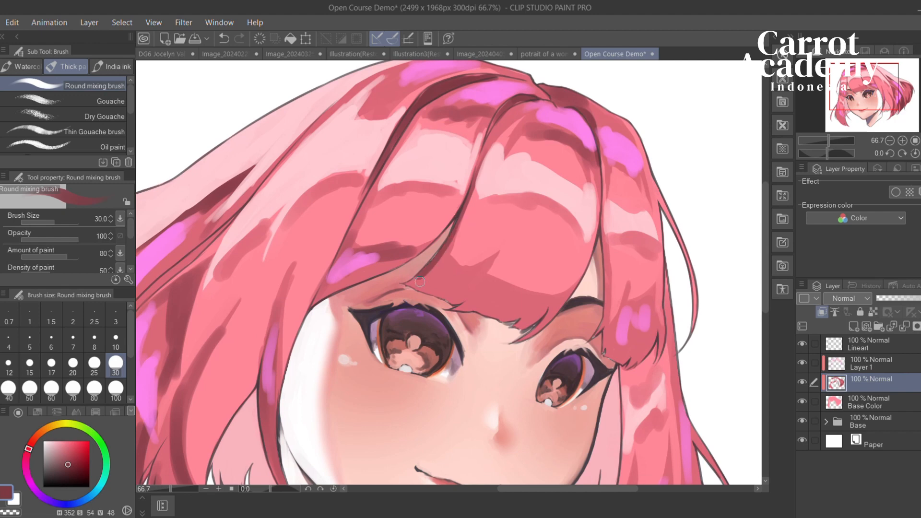
Paint thin dark strands on the lower edge of the front bangs and the far bang section
key(ctrl+z)
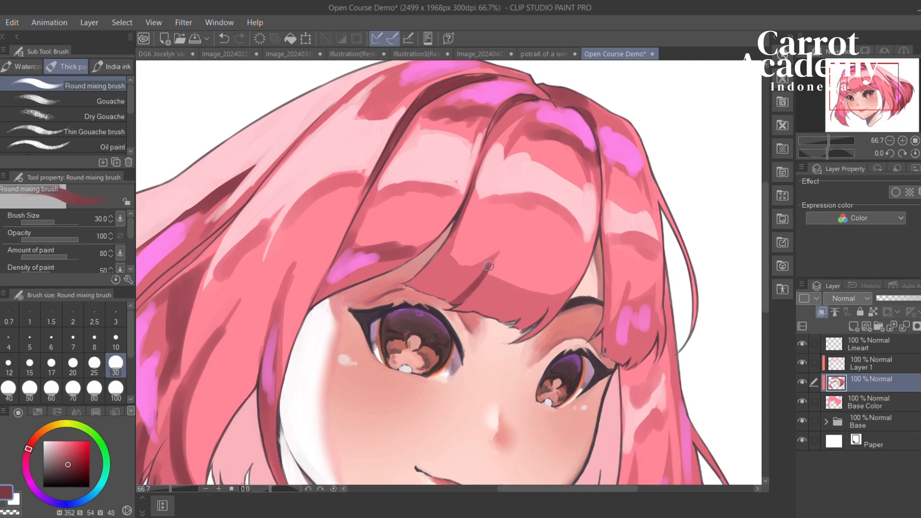
drag(444, 313, 411, 299)
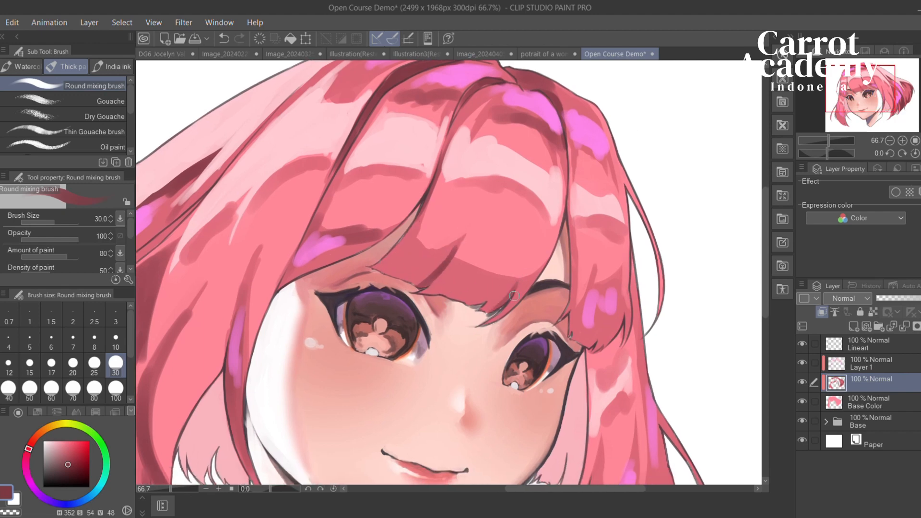
drag(483, 332, 382, 328)
drag(470, 193, 470, 303)
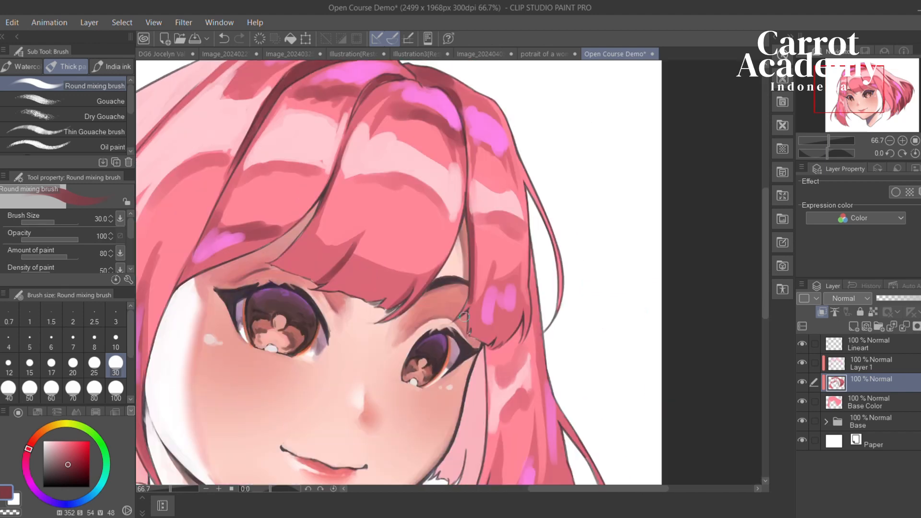
key(ctrl+z)
key(ctrl+z)
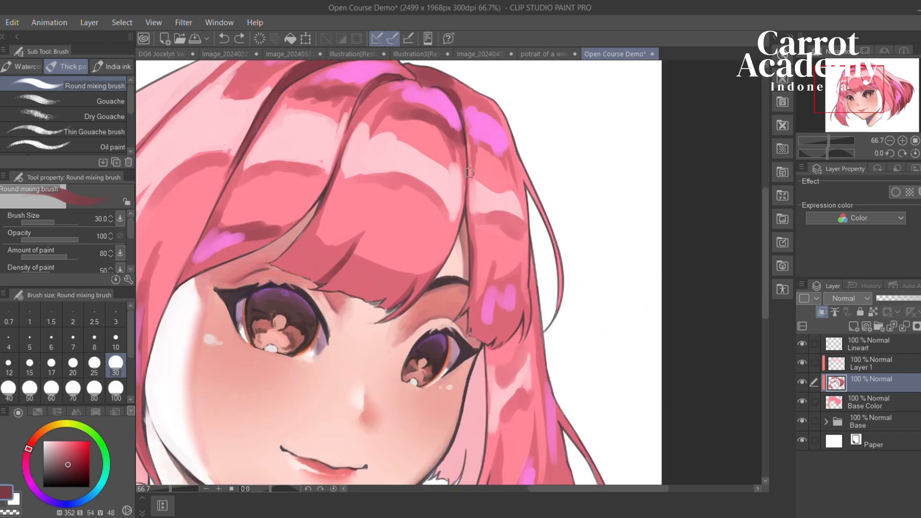
key(ctrl+y)
key(ctrl+z)
scroll(473, 257, down, 2)
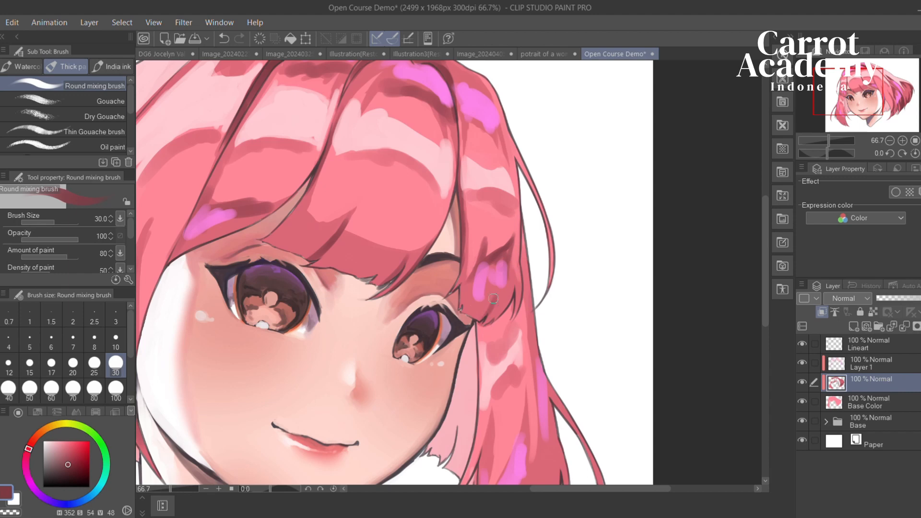
scroll(518, 279, down, 10)
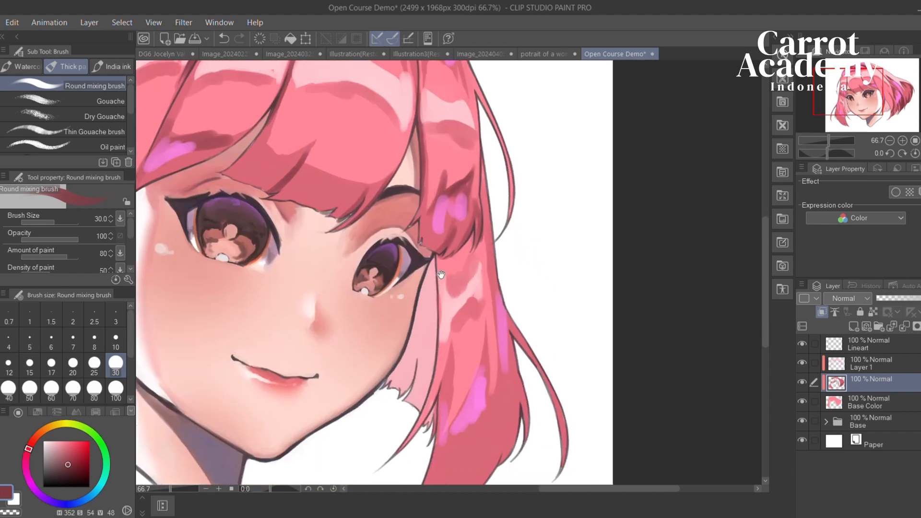
Set the brush size to 60 and paint dark strands through the far side hair around its magenta accents
drag(444, 373, 499, 281)
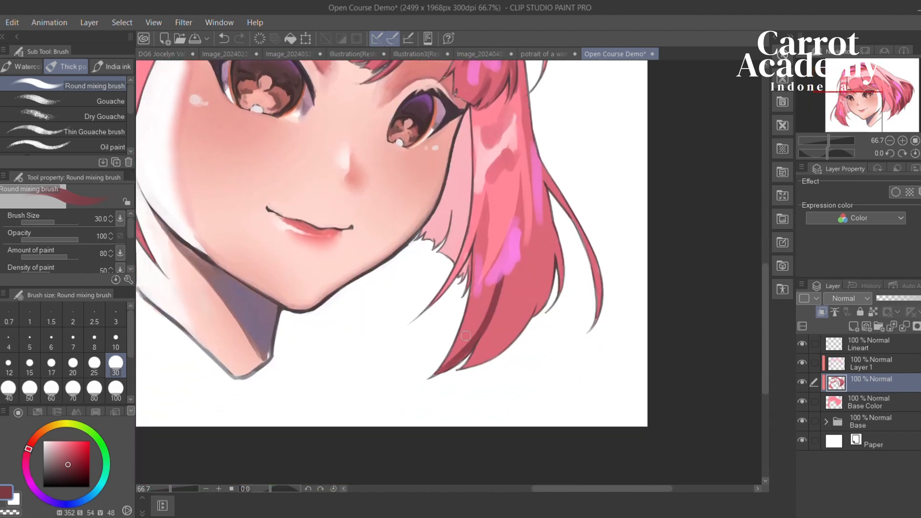
key(ctrl+z)
click(51, 389)
mouse_move(447, 372)
mouse_down()
mouse_move(493, 282)
mouse_move(470, 324)
mouse_move(511, 214)
mouse_up()
scroll(480, 289, up, 2)
drag(446, 312, 468, 247)
mouse_move(503, 284)
mouse_down()
mouse_move(427, 342)
mouse_move(473, 288)
mouse_up()
mouse_move(466, 321)
mouse_down()
mouse_move(456, 185)
mouse_move(468, 257)
mouse_up()
mouse_move(463, 202)
mouse_down()
mouse_move(473, 319)
mouse_move(480, 216)
mouse_up()
mouse_move(488, 510)
mouse_down()
mouse_move(461, 414)
mouse_move(472, 389)
mouse_up()
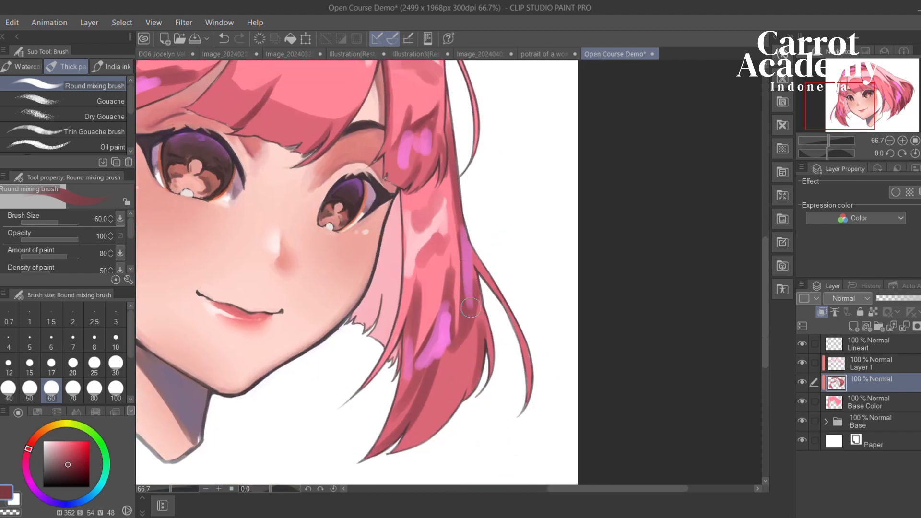
Deepen the shading at the lower outer edge and tip of the far side hair
drag(411, 455, 438, 422)
mouse_move(449, 420)
mouse_down()
mouse_move(438, 422)
mouse_move(473, 370)
mouse_up()
drag(494, 307, 485, 384)
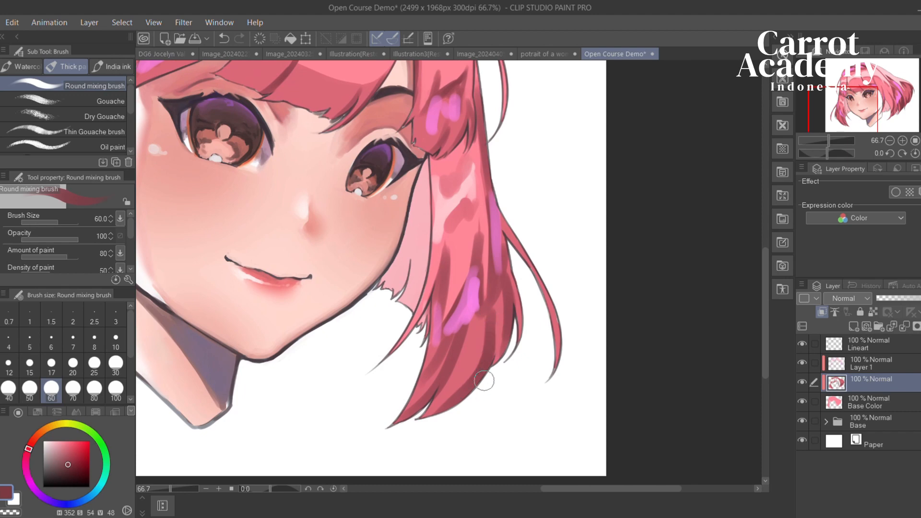
mouse_move(480, 341)
mouse_down()
mouse_move(438, 422)
mouse_move(476, 368)
mouse_up()
key(ctrl+z)
key(ctrl+z)
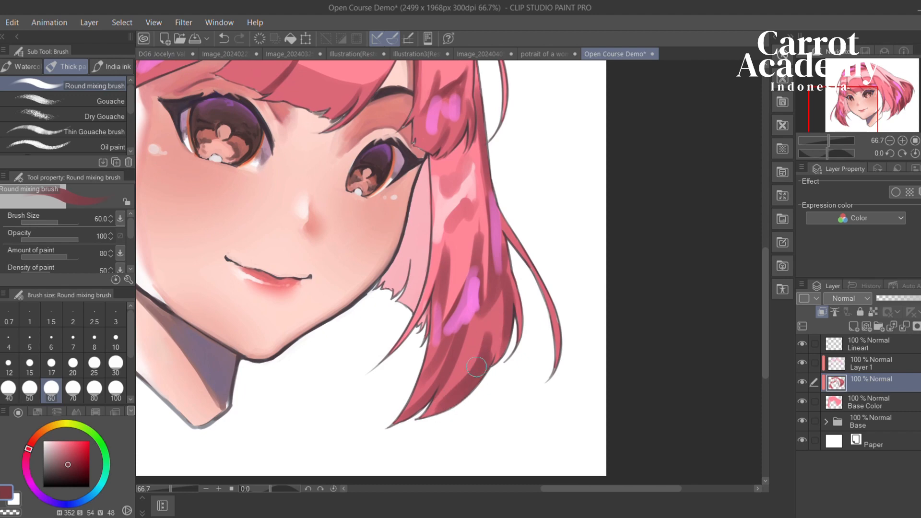
drag(439, 415, 494, 321)
key(ctrl+z)
mouse_move(431, 423)
mouse_down()
mouse_move(487, 325)
mouse_move(484, 361)
mouse_up()
Paint darker shading along the lower edge of the front bangs above the eyes
drag(413, 269, 542, 391)
drag(453, 172, 559, 247)
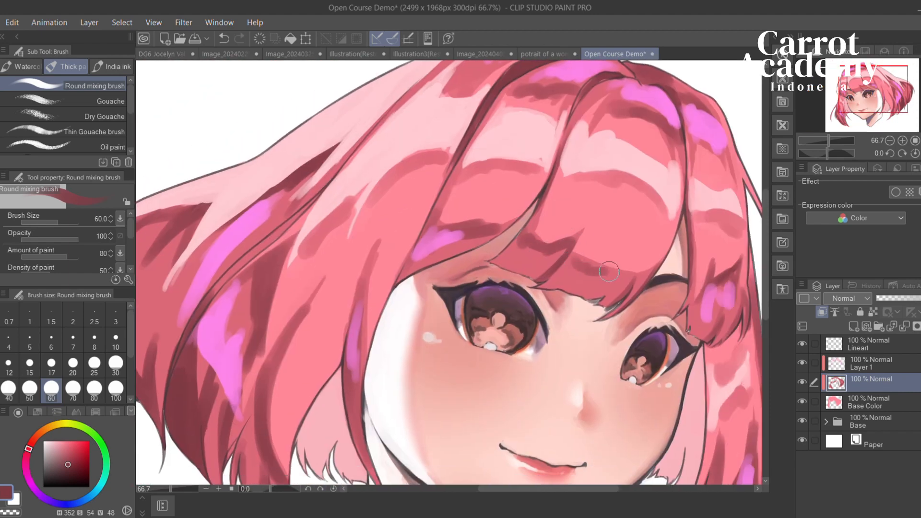
drag(633, 267, 639, 277)
drag(518, 294, 573, 212)
click(891, 140)
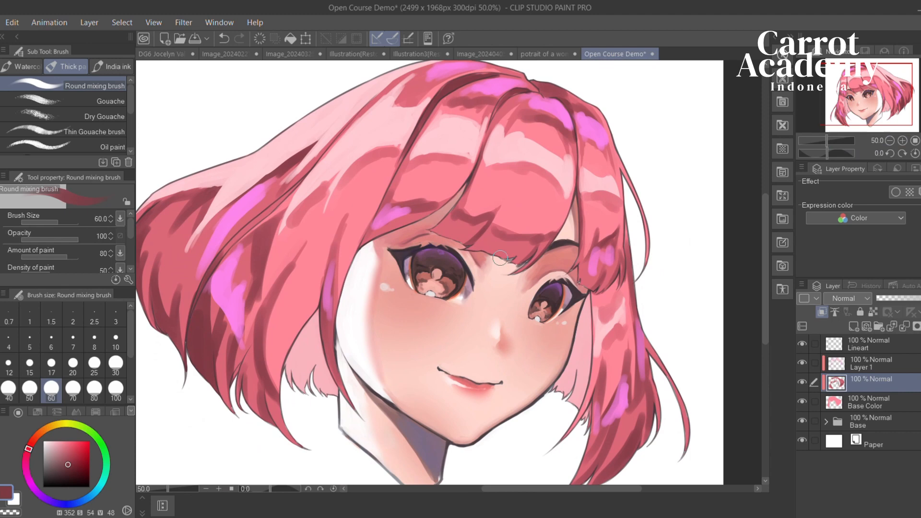
drag(393, 235, 510, 255)
drag(572, 353, 515, 293)
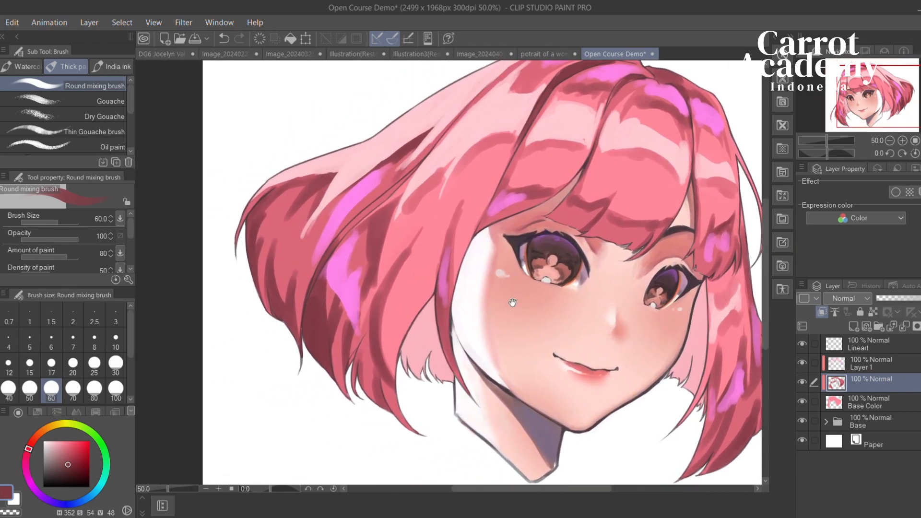
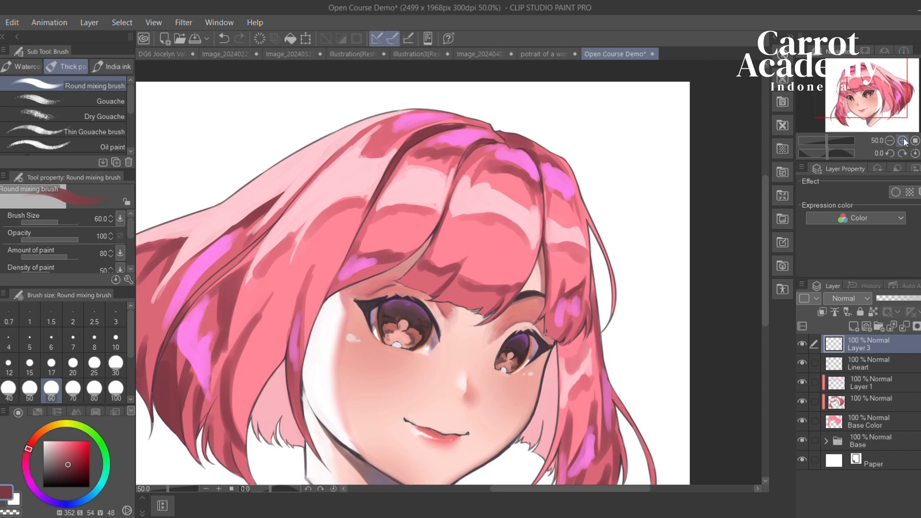
Set the brush size to 20 and paint over the dark parting line at the far edge of the central bang section
click(902, 141)
scroll(487, 230, up, 1)
drag(546, 290, 546, 310)
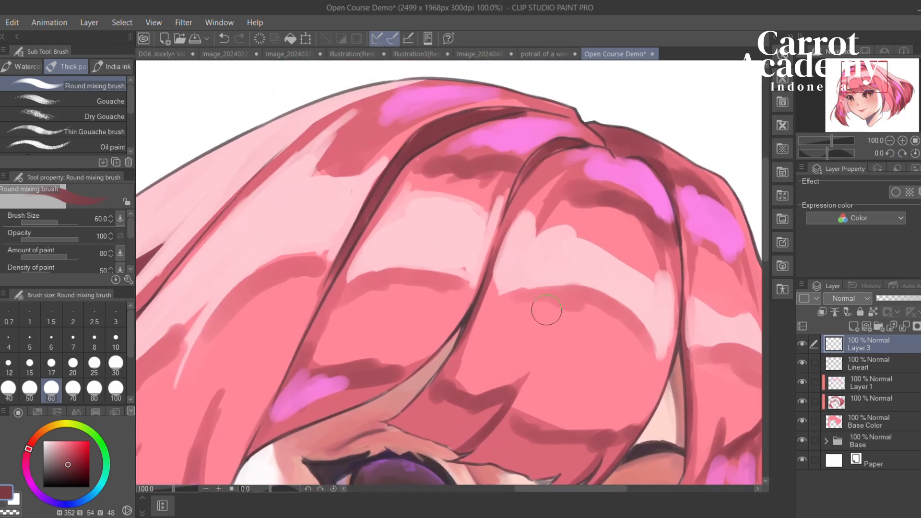
key(bracketleft)
key(bracketleft)
key(bracketleft)
key(bracketleft)
key(bracketleft)
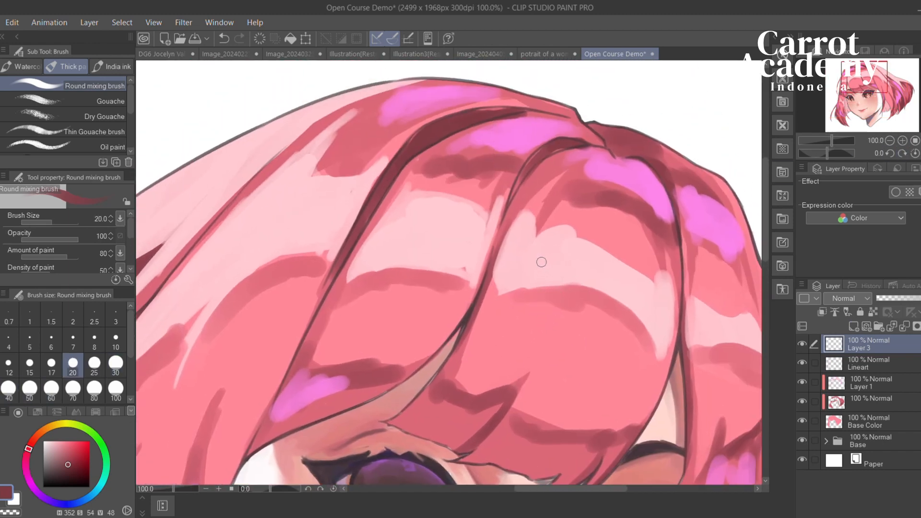
drag(517, 195, 525, 181)
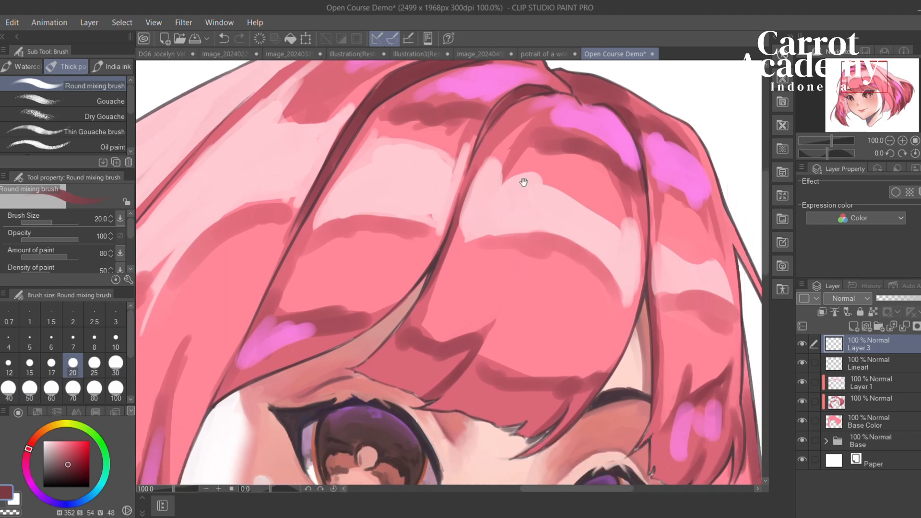
mouse_move(641, 216)
mouse_down()
mouse_move(640, 174)
mouse_move(640, 277)
mouse_up()
key(ctrl+z)
key(ctrl+y)
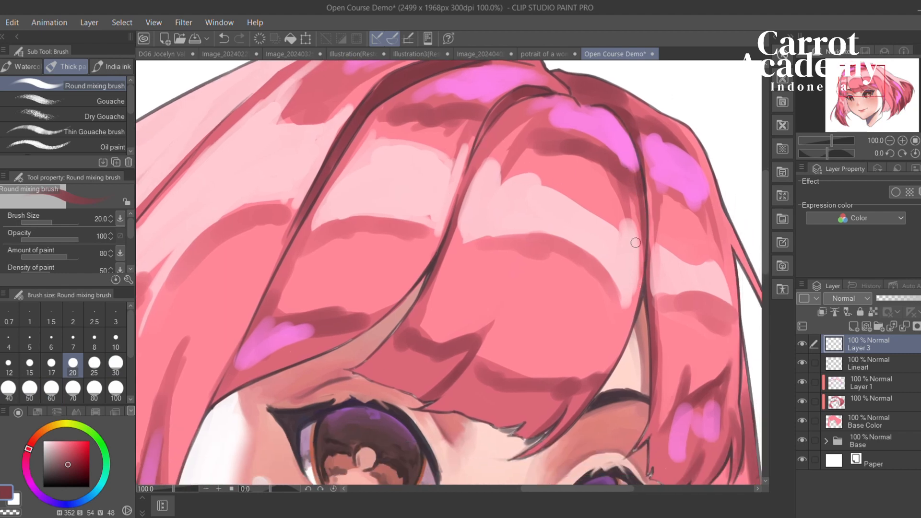
Sample the magenta accent color and extend the accent along the upper curve of the central bang section
drag(585, 193, 621, 196)
scroll(865, 131, up, 2)
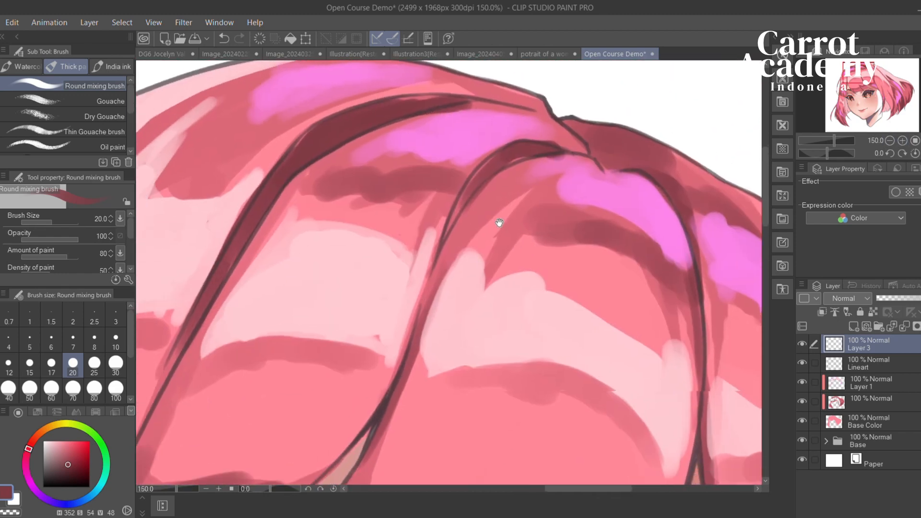
drag(500, 223, 560, 177)
alt+click(596, 178)
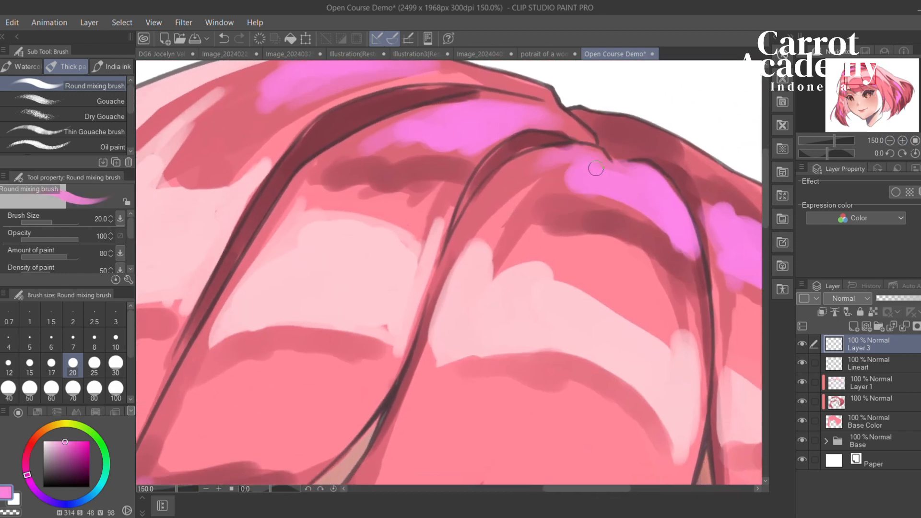
mouse_move(575, 150)
mouse_down()
mouse_move(596, 154)
mouse_move(527, 165)
mouse_move(545, 169)
mouse_move(592, 155)
mouse_move(521, 156)
mouse_move(526, 167)
mouse_move(543, 154)
mouse_move(587, 151)
mouse_move(522, 160)
mouse_move(544, 159)
mouse_up()
key(ctrl+z)
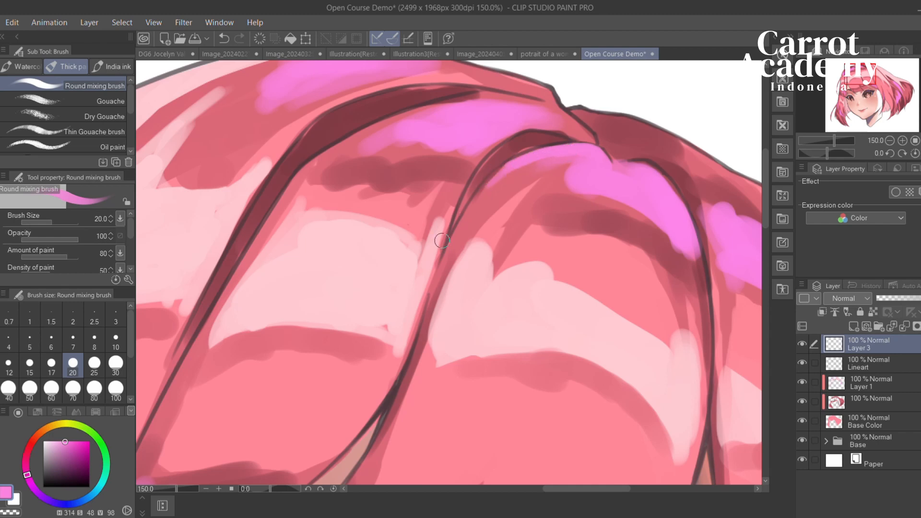
mouse_move(503, 176)
mouse_down()
mouse_move(552, 190)
mouse_move(523, 211)
mouse_move(532, 207)
mouse_up()
key(ctrl+z)
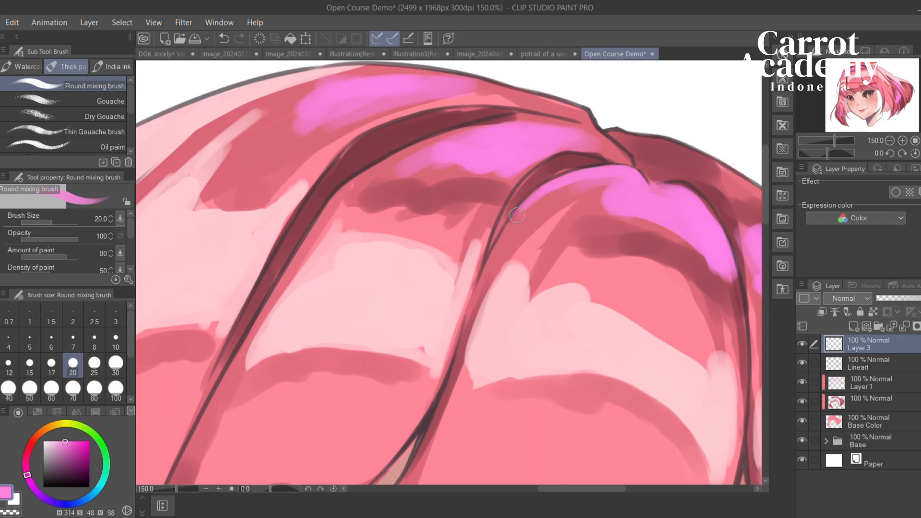
Lengthen the magenta band down the near edge of the central bang section beside its dark parting line
drag(483, 255, 456, 283)
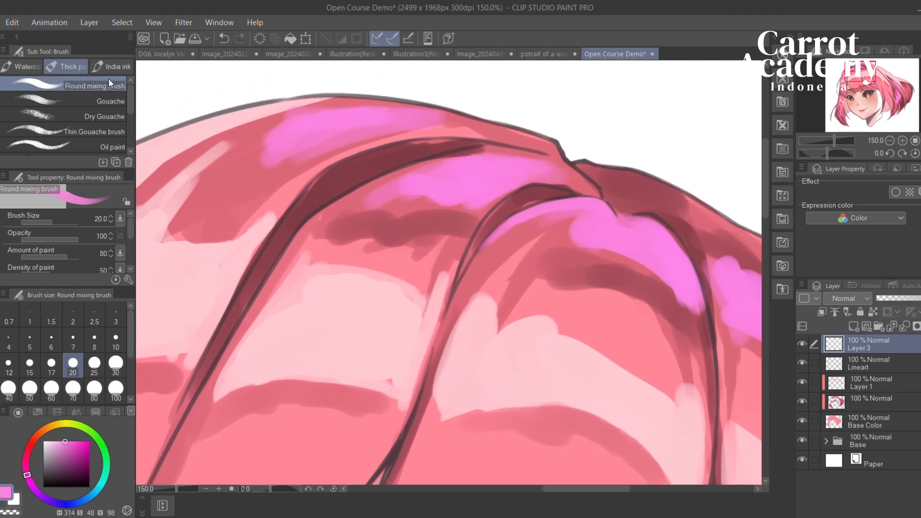
scroll(464, 164, down, 3)
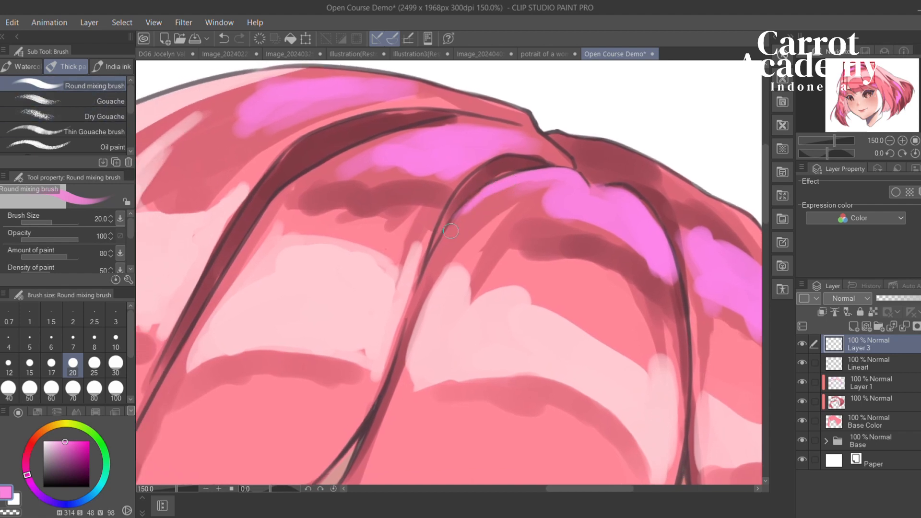
mouse_move(431, 270)
mouse_down()
mouse_move(447, 233)
mouse_move(464, 218)
mouse_move(433, 253)
mouse_move(502, 193)
mouse_move(485, 197)
mouse_move(570, 181)
mouse_up()
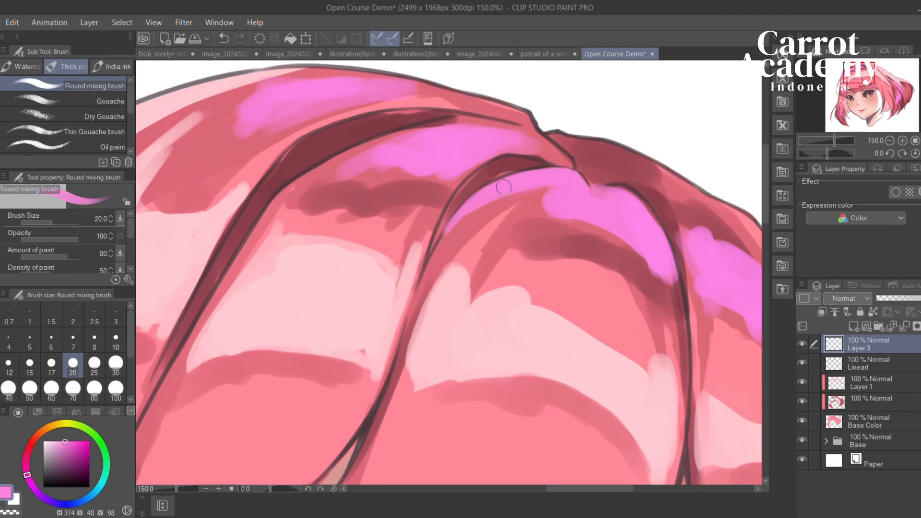
scroll(500, 187, down, 1)
key(ctrl+z)
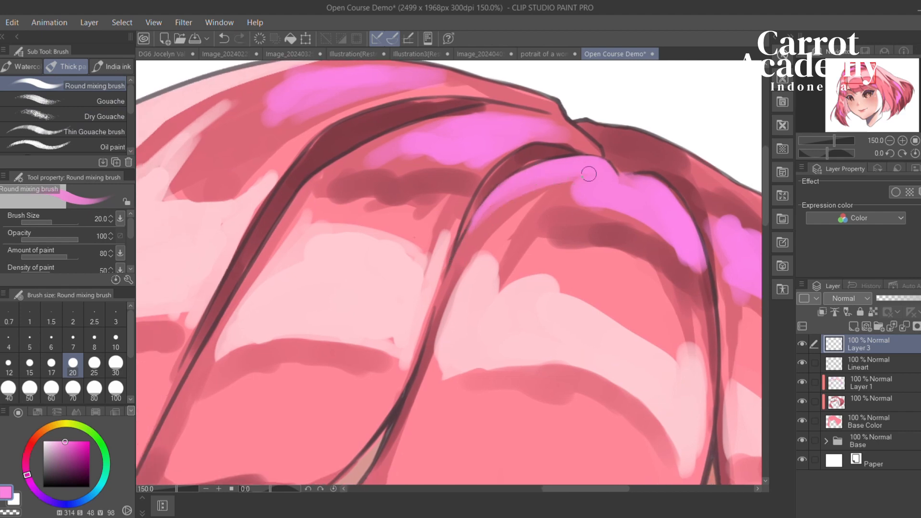
Sample the dark red of the hair and smooth the shadow strand above the new magenta band, covering the line inside it
alt+click(641, 235)
scroll(528, 250, up, 1)
drag(454, 256, 516, 211)
key(ctrl+z)
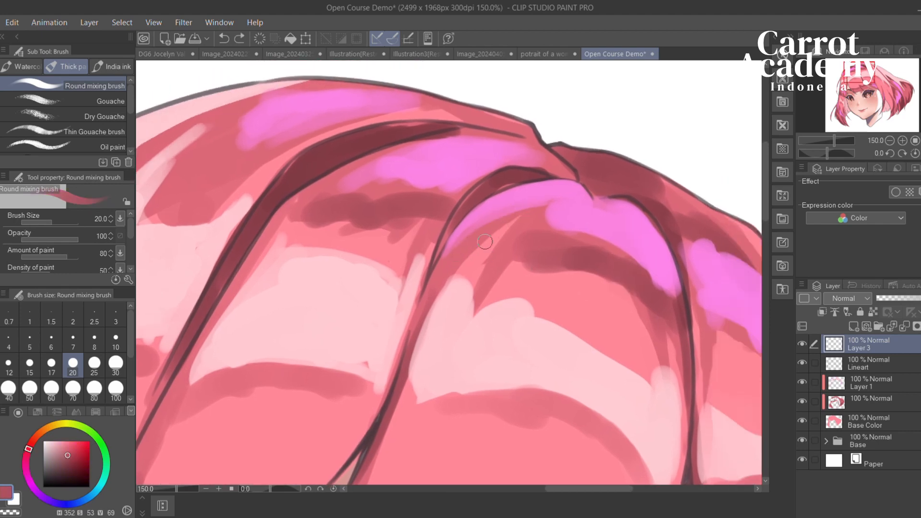
scroll(449, 250, down, 1)
alt+click(501, 168)
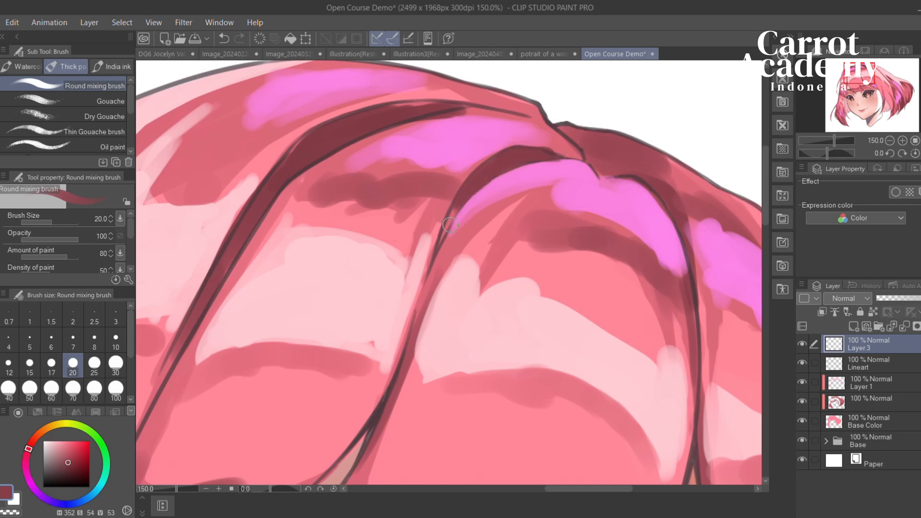
drag(480, 282, 425, 220)
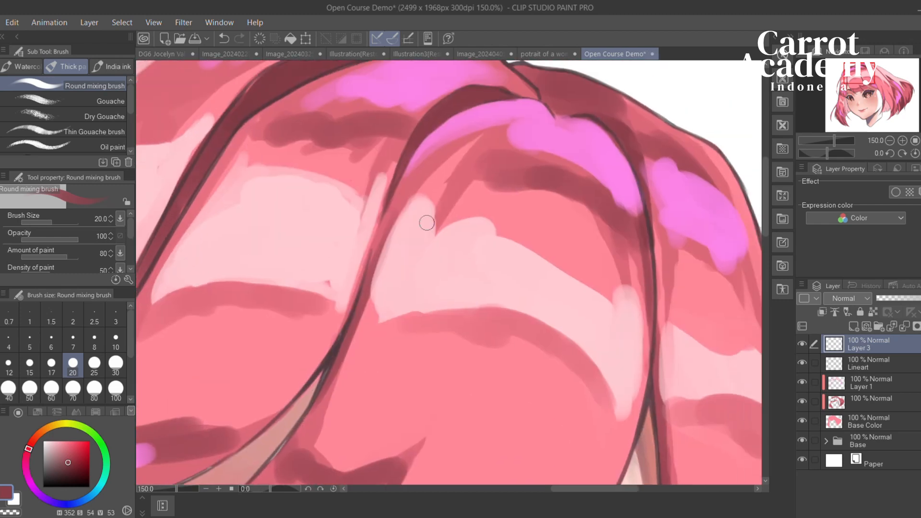
Sample the light pink and sharpen the upper tip of the highlight on the central bang section
alt+click(414, 266)
drag(384, 284, 422, 195)
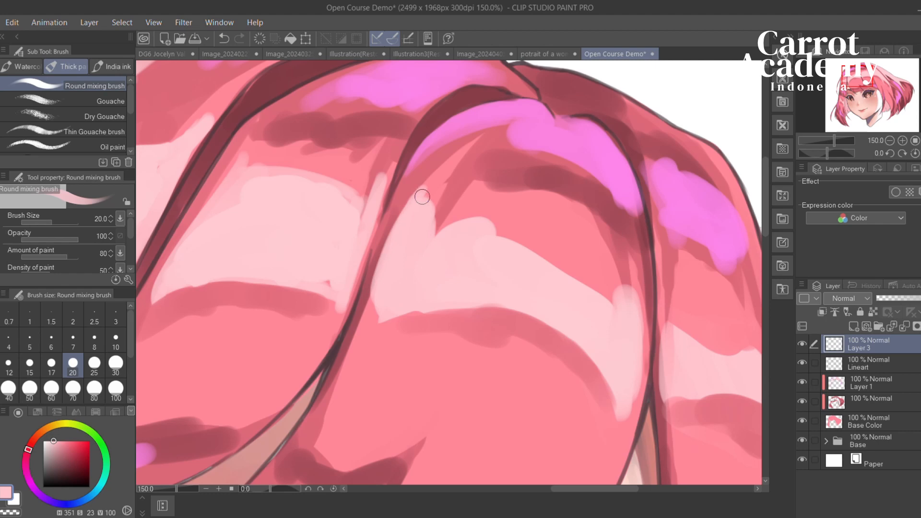
alt+click(442, 165)
drag(441, 175, 437, 204)
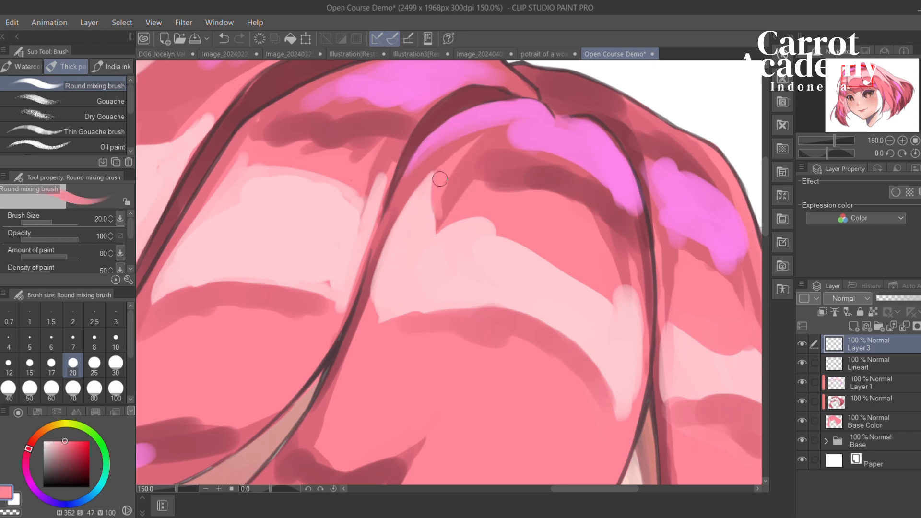
key(ctrl+z)
Sample darker pink tones and outline the upper edge of the central bang highlight with a zigzag shadow
alt+click(481, 161)
mouse_move(435, 168)
mouse_down()
mouse_move(441, 233)
mouse_move(432, 235)
mouse_move(489, 211)
mouse_move(514, 244)
mouse_move(430, 237)
mouse_move(440, 256)
mouse_move(459, 237)
mouse_move(440, 206)
mouse_up()
alt+click(428, 232)
alt+click(458, 238)
mouse_move(434, 242)
mouse_down()
mouse_move(447, 202)
mouse_move(463, 185)
mouse_up()
Raise the brush size to 25 and extend the dark band below the central magenta accent into a jagged peak
alt+click(550, 223)
drag(527, 226, 540, 229)
key(bracketright)
key(bracketright)
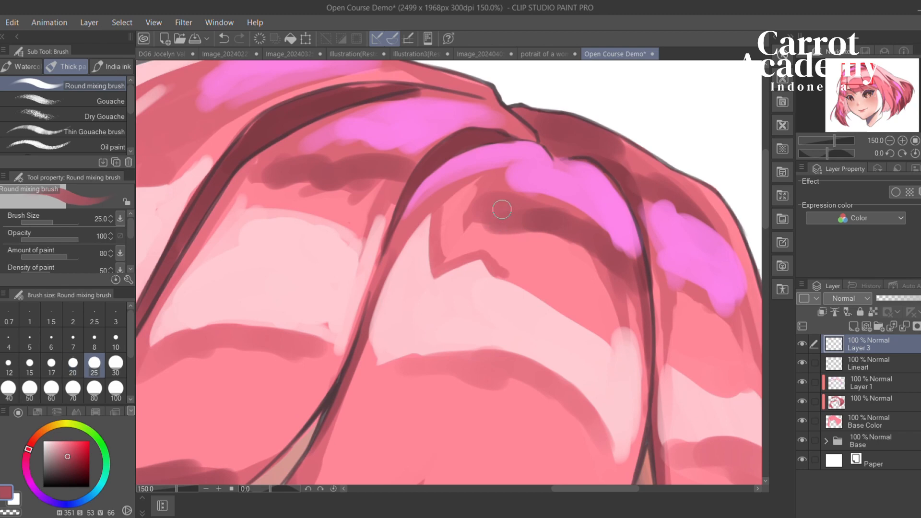
mouse_move(481, 191)
mouse_down()
mouse_move(471, 226)
mouse_move(499, 180)
mouse_move(504, 188)
mouse_move(502, 171)
mouse_move(512, 208)
mouse_up()
drag(512, 208, 542, 205)
mouse_move(433, 232)
mouse_down()
mouse_move(522, 172)
mouse_move(456, 200)
mouse_up()
key(ctrl+z)
drag(518, 263, 449, 229)
drag(432, 259, 461, 262)
mouse_move(407, 202)
mouse_down()
mouse_move(383, 195)
mouse_move(390, 183)
mouse_move(399, 207)
mouse_up()
Sample a medium pink and paint a curved shadow band along the upper edge of the central bang highlight
alt+click(424, 256)
mouse_move(423, 245)
mouse_down()
mouse_move(401, 266)
mouse_move(402, 258)
mouse_move(516, 337)
mouse_up()
alt+click(401, 264)
mouse_move(435, 289)
mouse_down()
mouse_move(488, 322)
mouse_move(424, 277)
mouse_move(520, 335)
mouse_move(532, 319)
mouse_move(531, 335)
mouse_move(535, 314)
mouse_move(530, 338)
mouse_up()
key(ctrl+z)
mouse_move(446, 255)
mouse_down()
mouse_move(534, 323)
mouse_move(476, 295)
mouse_up()
key(ctrl+z)
drag(428, 278, 530, 325)
drag(485, 290, 491, 289)
Sample the base pink, set the brush size to 50, and blend the shadow band above the central highlight into the surrounding hair
alt+click(465, 262)
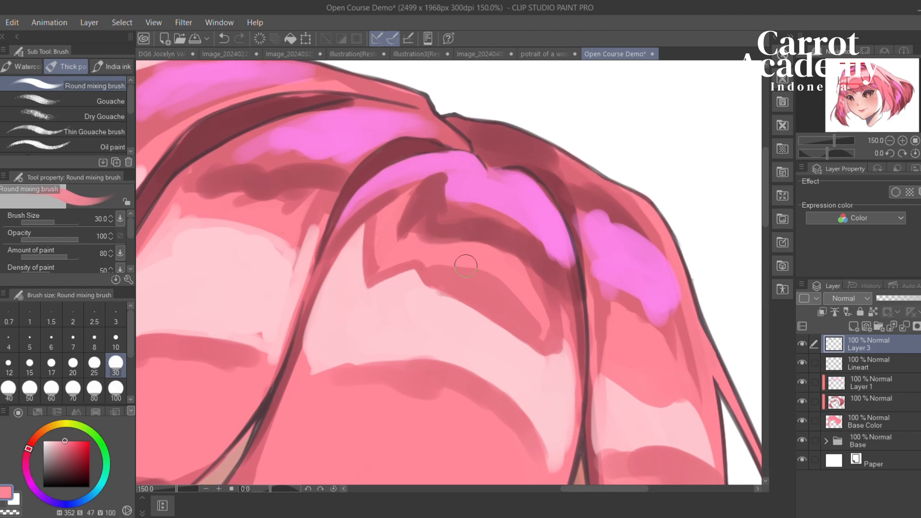
key(bracketright)
key(bracketright)
mouse_move(430, 268)
mouse_down()
mouse_move(524, 300)
mouse_move(541, 312)
mouse_up()
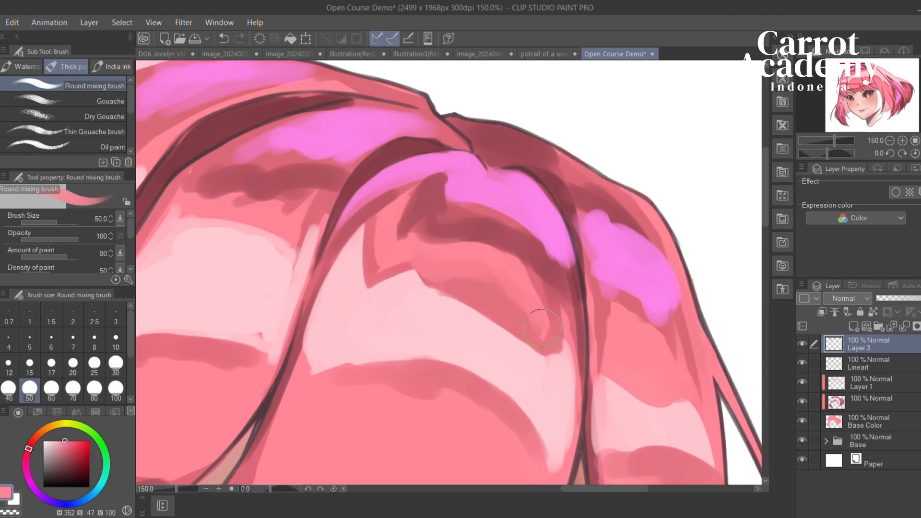
mouse_move(377, 267)
mouse_down()
mouse_move(434, 282)
mouse_move(438, 247)
mouse_up()
mouse_move(489, 275)
mouse_down()
mouse_move(454, 267)
mouse_move(545, 295)
mouse_up()
mouse_move(451, 267)
mouse_down()
mouse_move(514, 258)
mouse_move(469, 251)
mouse_move(538, 263)
mouse_move(561, 277)
mouse_move(477, 265)
mouse_move(518, 267)
mouse_move(538, 310)
mouse_up()
drag(500, 285, 524, 297)
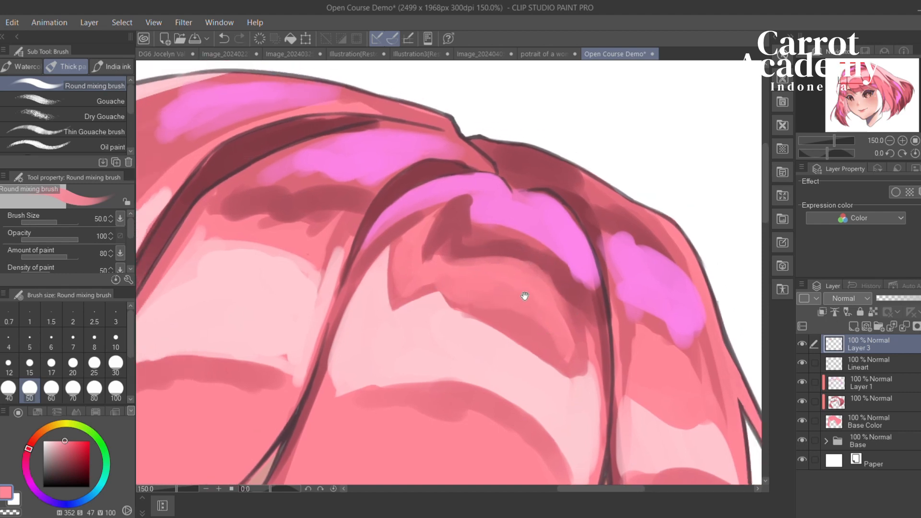
Sample dark red and mid pink, and blend the shadow below the central bangs lock's magenta highlight at brush size 30
alt+click(516, 249)
key(bracketleft)
key(bracketleft)
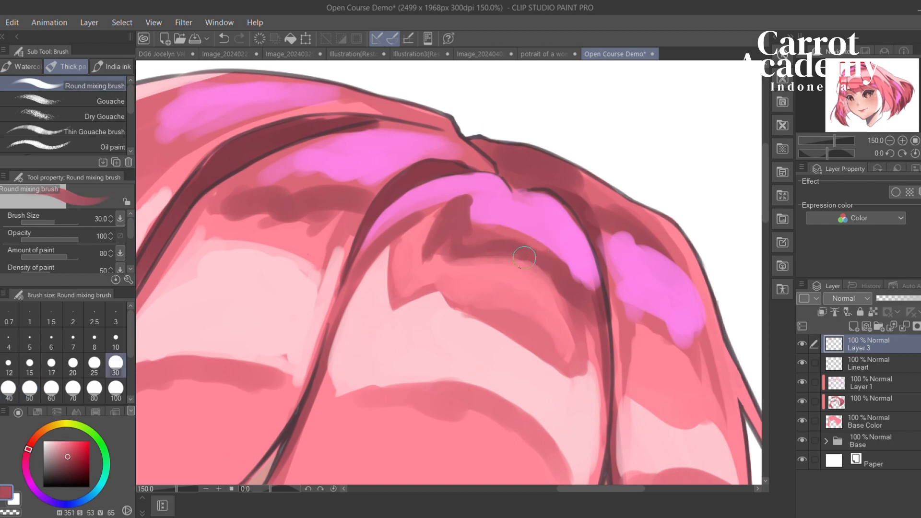
drag(552, 282, 479, 255)
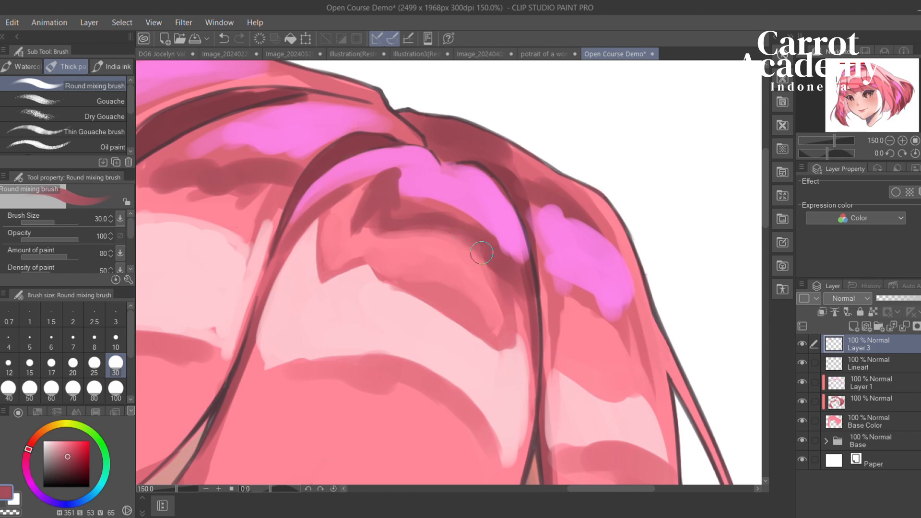
alt+click(469, 259)
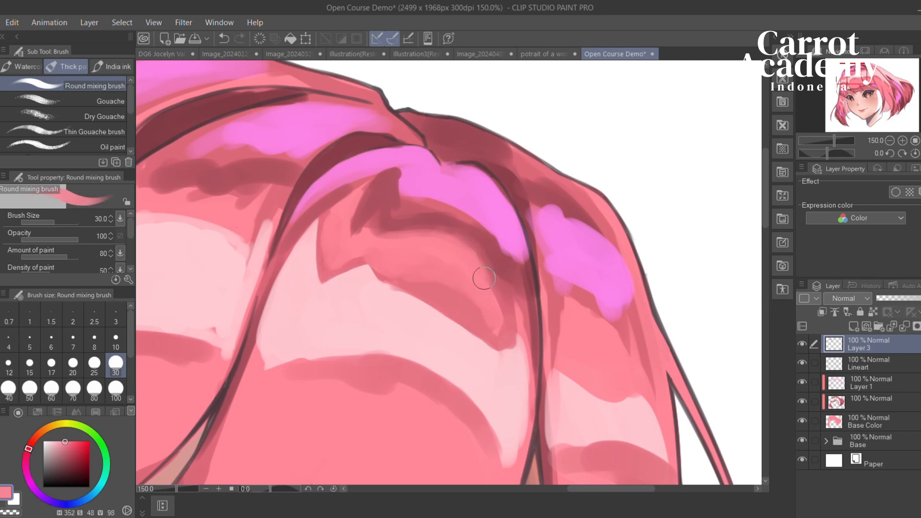
drag(487, 290, 528, 309)
drag(481, 229, 569, 254)
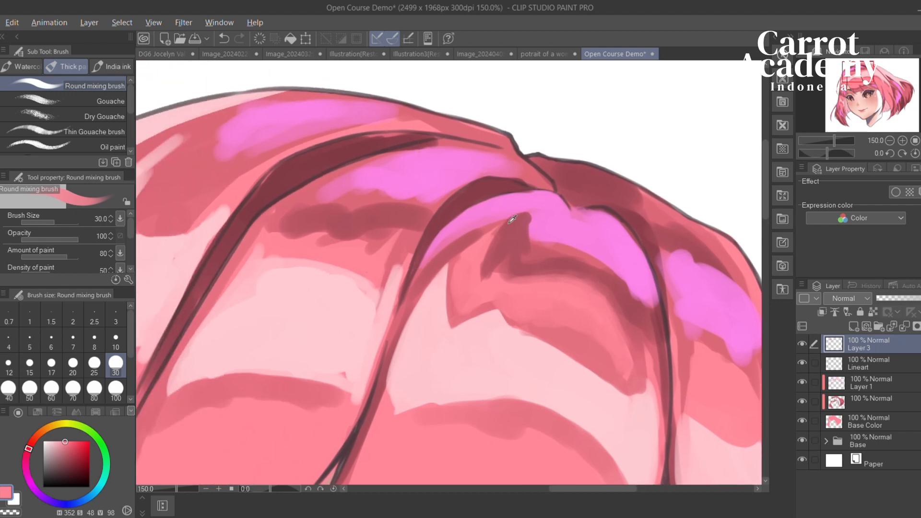
Paint and reshape the dark red peak at the left end of the central lock's shadow band using sampled hair tones
alt+click(522, 286)
drag(486, 308, 448, 318)
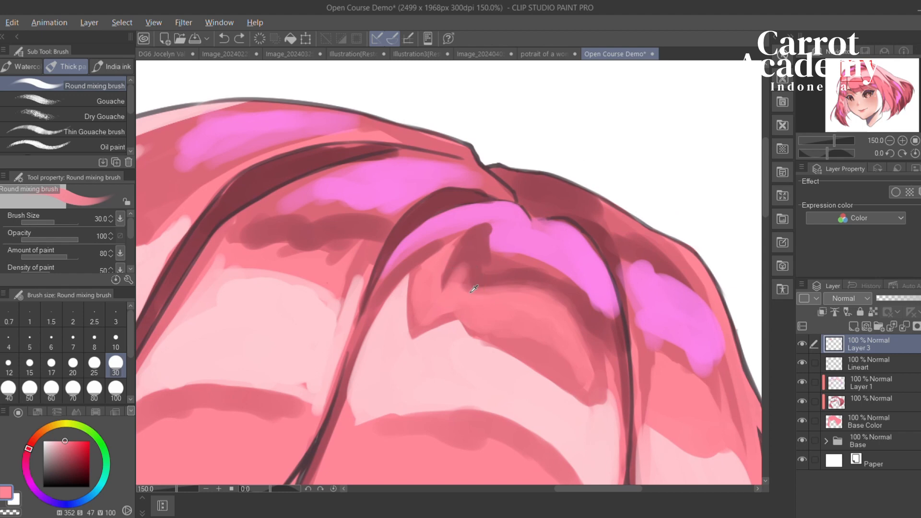
mouse_move(523, 292)
mouse_down()
mouse_move(456, 242)
mouse_move(483, 258)
mouse_up()
mouse_move(486, 225)
mouse_down()
mouse_move(467, 220)
mouse_move(448, 271)
mouse_up()
key(ctrl+z)
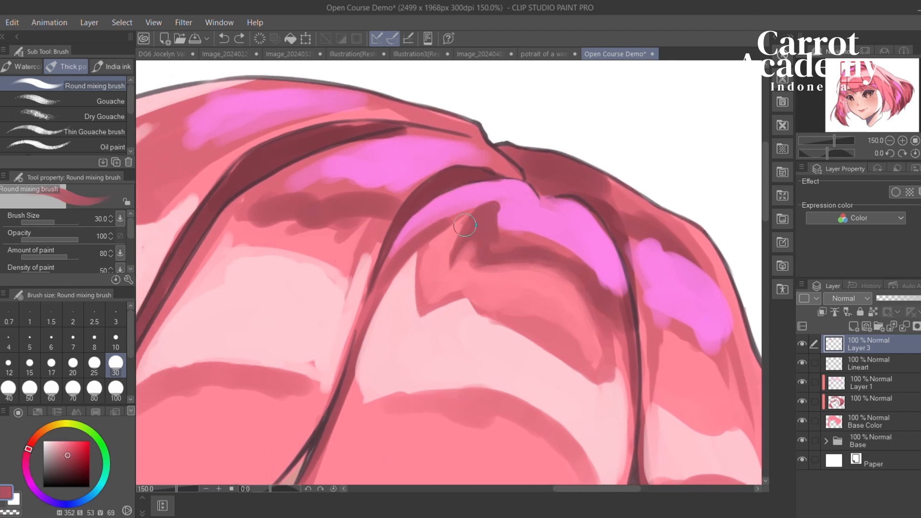
drag(467, 224, 447, 271)
key(ctrl+z)
drag(464, 226, 454, 270)
drag(470, 213, 450, 278)
mouse_move(452, 245)
mouse_down()
mouse_move(480, 269)
mouse_move(487, 248)
mouse_up()
alt+click(487, 252)
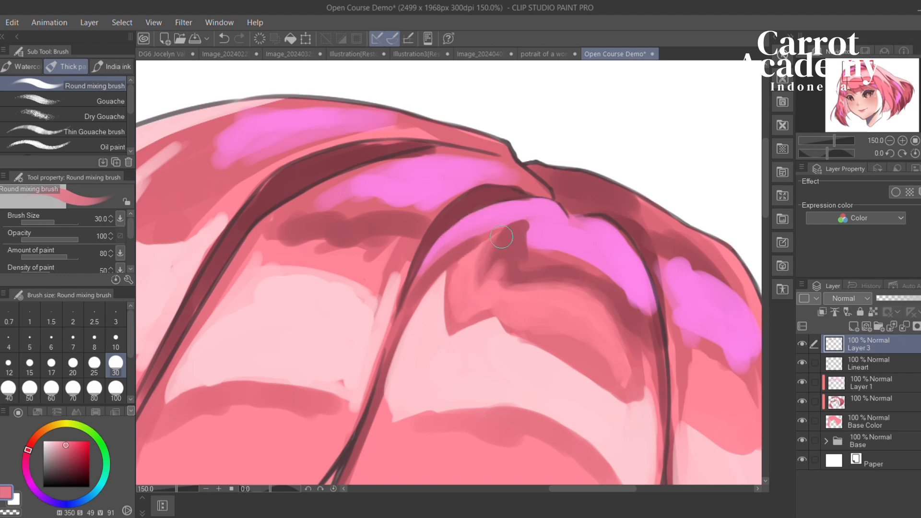
Soften the edges around the shadow's left peak by blending sampled mid pink and red into it
mouse_move(475, 264)
mouse_down()
mouse_move(461, 230)
mouse_move(463, 250)
mouse_up()
alt+click(499, 267)
alt+click(459, 231)
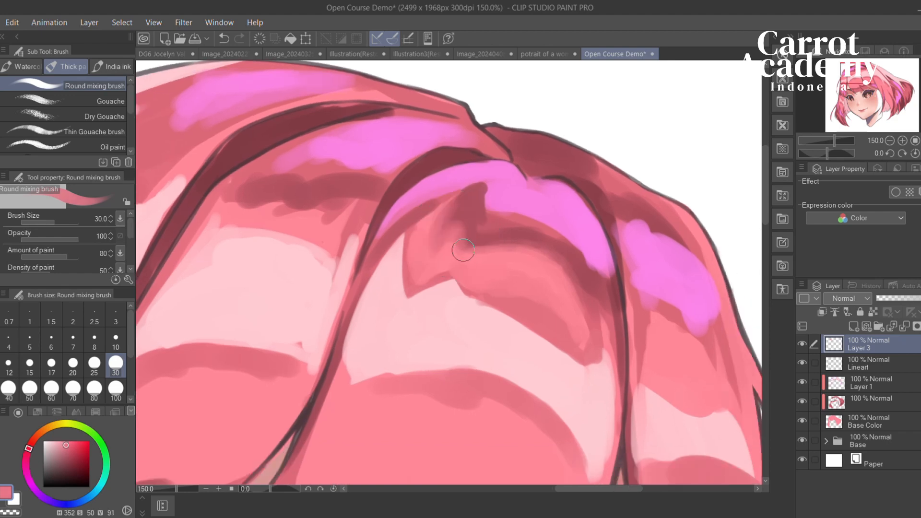
alt+click(460, 207)
mouse_move(469, 195)
mouse_down()
mouse_move(465, 245)
mouse_move(431, 243)
mouse_move(477, 200)
mouse_move(443, 227)
mouse_move(435, 248)
mouse_up()
alt+click(443, 226)
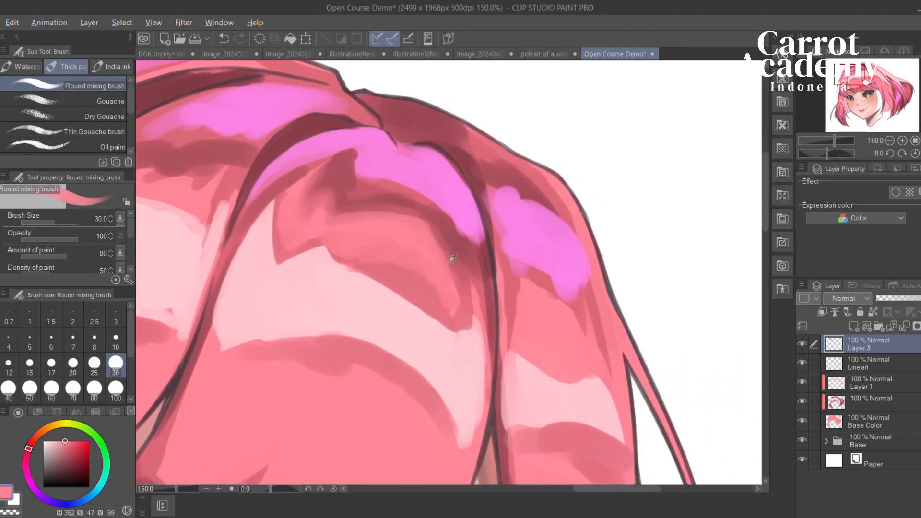
Set the brush size to 20 and fill in the central lock's shadow band beneath the magenta highlight with dark red
alt+click(469, 302)
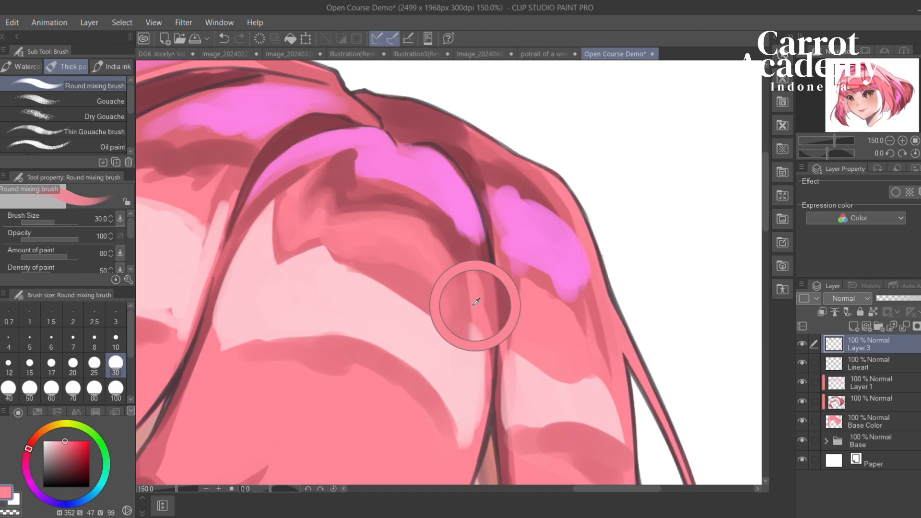
key(bracketleft)
key(bracketleft)
alt+click(447, 223)
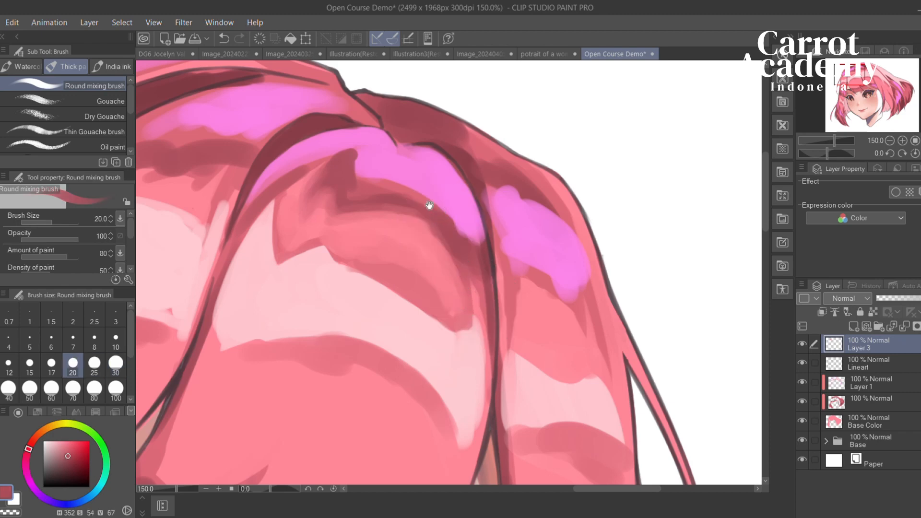
drag(428, 206, 466, 240)
alt+click(391, 215)
key(ctrl+z)
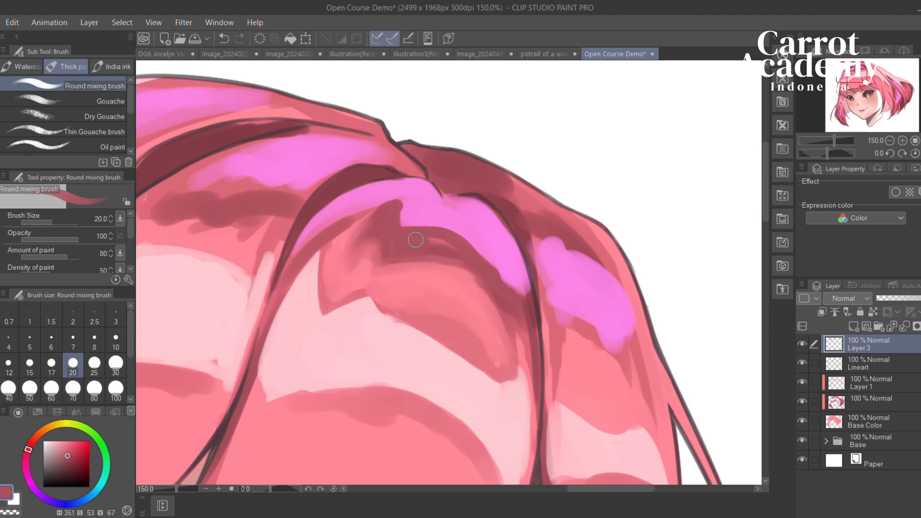
alt+click(436, 287)
mouse_move(409, 272)
mouse_down()
mouse_move(453, 274)
mouse_move(400, 261)
mouse_up()
key(ctrl+z)
drag(471, 312, 480, 304)
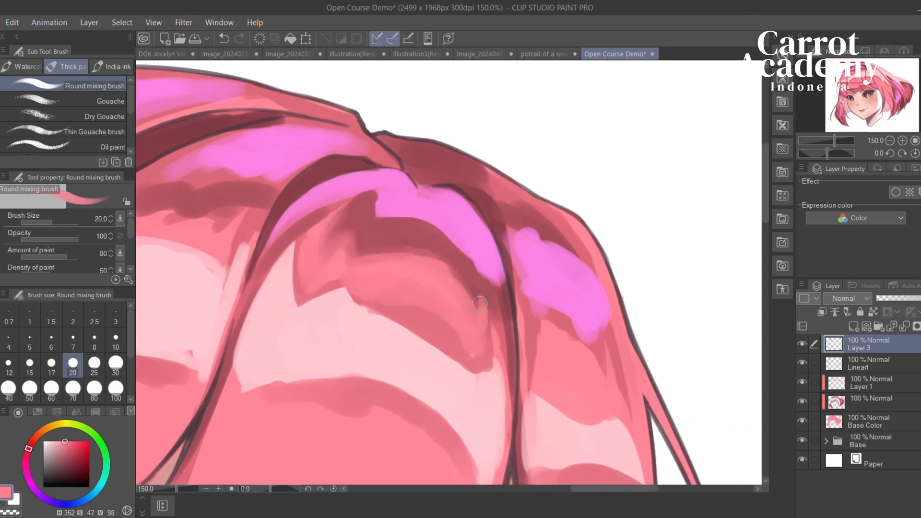
Paint a thin dark red strand across the right part of the central lock's magenta highlight
alt+click(479, 277)
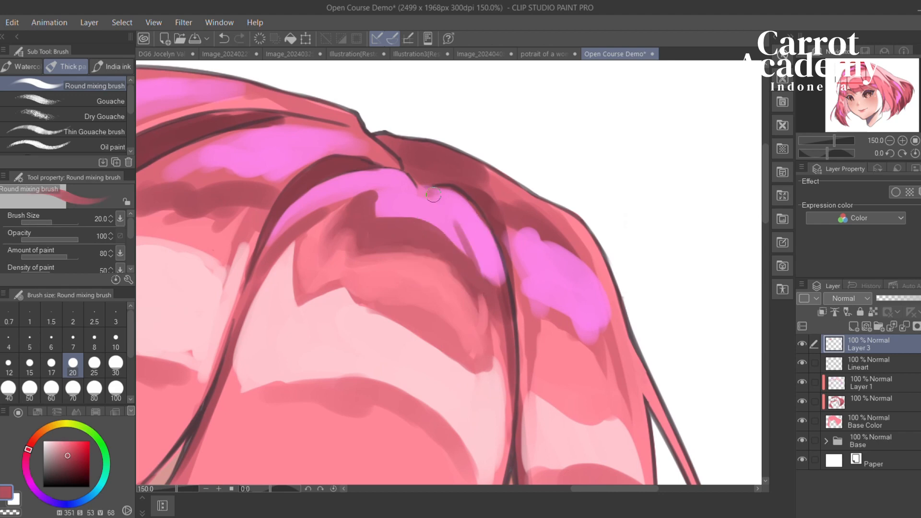
key(ctrl+z)
mouse_move(434, 194)
mouse_down()
mouse_move(455, 211)
mouse_move(472, 272)
mouse_up()
key(ctrl+z)
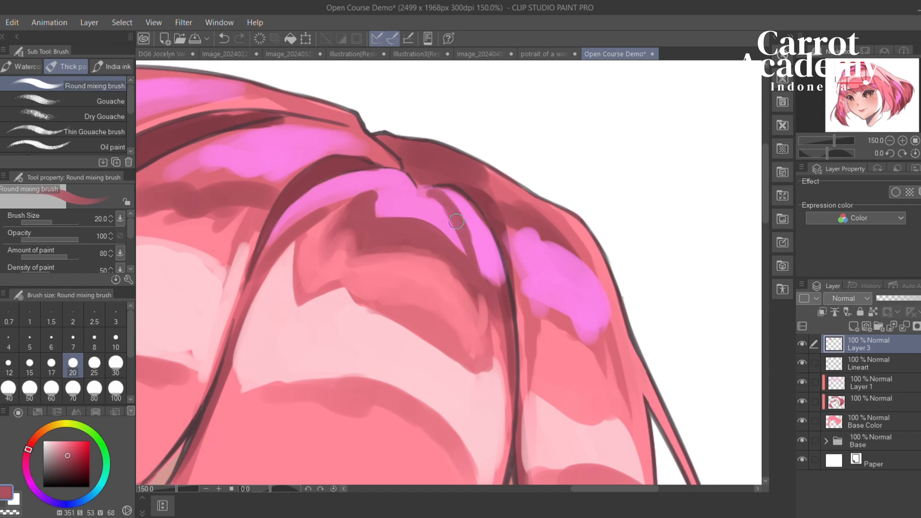
Refine the split in the highlight with magenta strokes alongside the dark red strand
alt+click(470, 240)
mouse_move(434, 195)
mouse_down()
mouse_move(458, 216)
mouse_move(470, 286)
mouse_up()
key(ctrl+z)
drag(456, 225, 475, 288)
drag(456, 203, 480, 274)
key(ctrl+z)
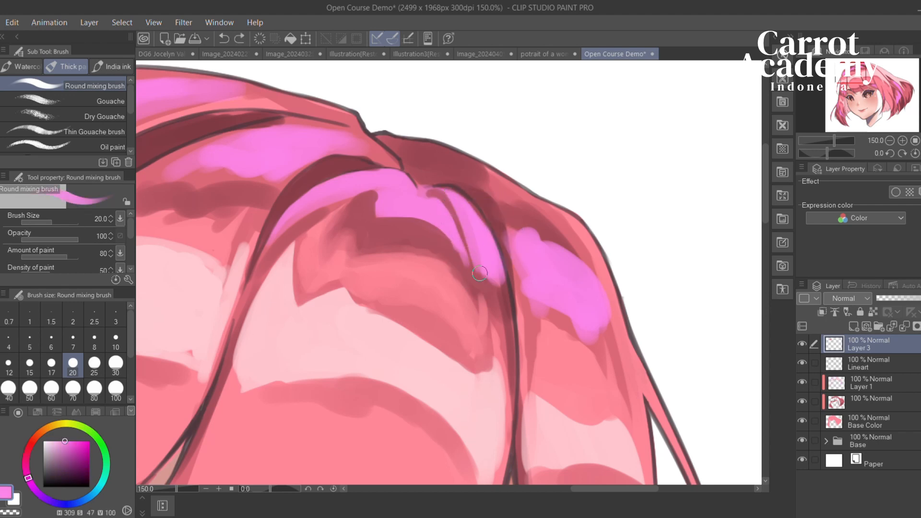
key(ctrl+z)
mouse_move(454, 202)
mouse_down()
mouse_move(496, 288)
mouse_move(486, 226)
mouse_move(511, 264)
mouse_up()
Break the lower right end of the magenta highlight into tapered strands with sampled dark red and magenta
alt+click(493, 244)
alt+click(459, 209)
alt+click(487, 248)
key(ctrl+z)
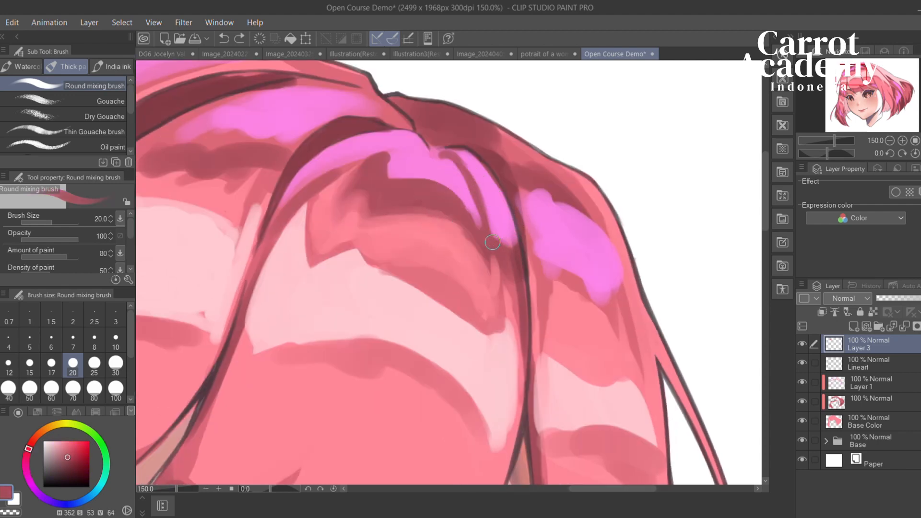
mouse_move(495, 223)
mouse_down()
mouse_move(521, 268)
mouse_move(504, 233)
mouse_move(511, 278)
mouse_move(543, 289)
mouse_up()
key(ctrl+z)
alt+click(519, 273)
alt+click(521, 233)
drag(588, 244, 602, 272)
key(ctrl+z)
drag(533, 233, 587, 236)
drag(579, 266, 465, 185)
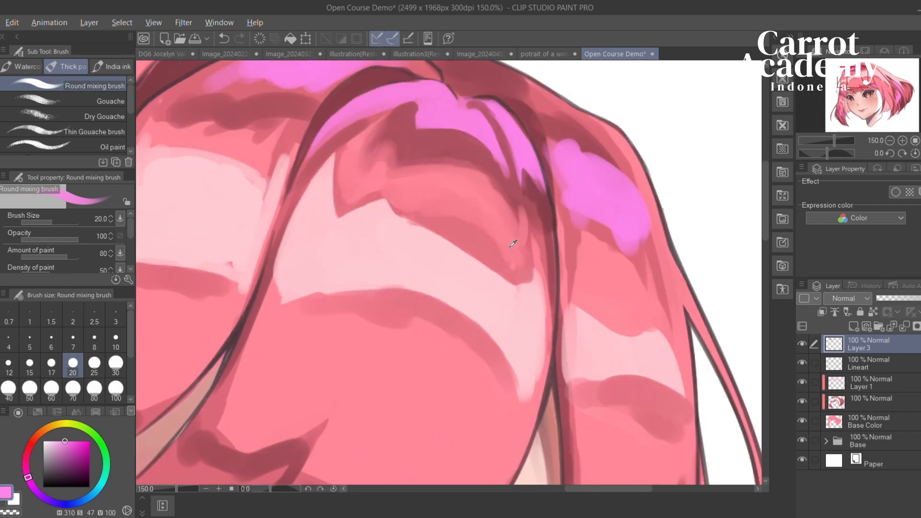
Set the brush size to 15 and work thin dark red strands into the right end of the central lock's shadow
alt+click(492, 222)
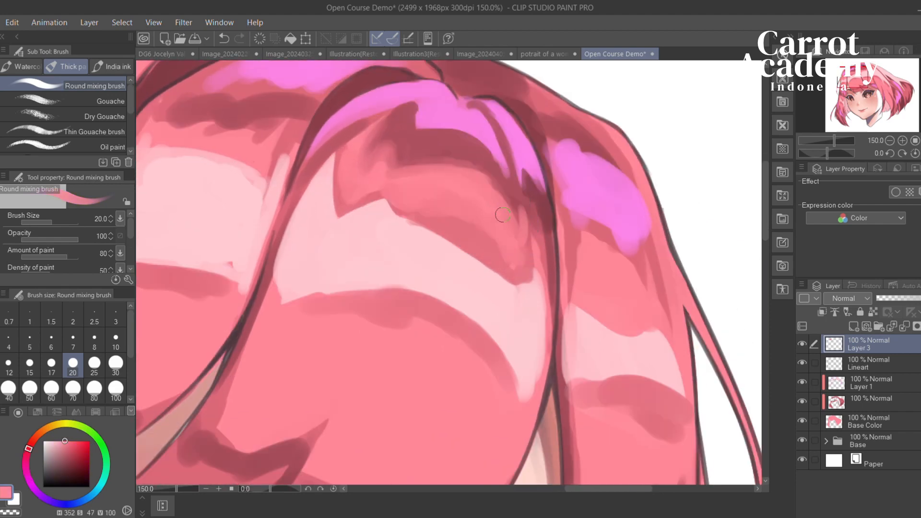
alt+click(536, 257)
key(bracketleft)
key(bracketleft)
mouse_move(532, 254)
mouse_down()
mouse_move(523, 200)
mouse_move(528, 244)
mouse_up()
key(ctrl+z)
alt+click(529, 200)
alt+click(534, 196)
key(ctrl+z)
drag(525, 202, 528, 240)
key(ctrl+z)
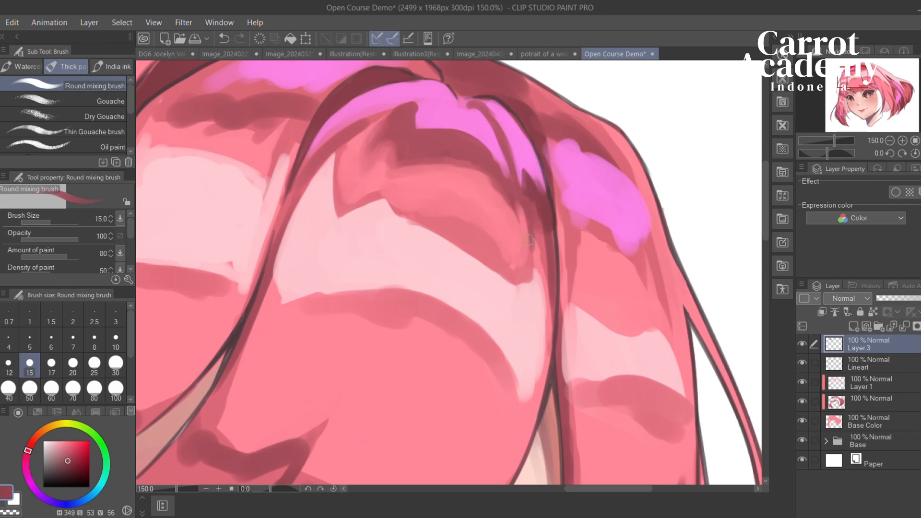
Extend the thin strands downward along the central lock's right edge toward the light pink band
mouse_move(525, 206)
mouse_down()
mouse_move(529, 249)
mouse_move(519, 274)
mouse_move(546, 287)
mouse_move(529, 207)
mouse_move(554, 268)
mouse_up()
key(ctrl+z)
alt+click(525, 264)
key(ctrl+z)
mouse_move(544, 225)
mouse_down()
mouse_move(563, 290)
mouse_move(556, 283)
mouse_up()
mouse_move(546, 298)
mouse_down()
mouse_move(539, 251)
mouse_move(600, 244)
mouse_move(577, 238)
mouse_move(575, 260)
mouse_up()
alt+click(606, 269)
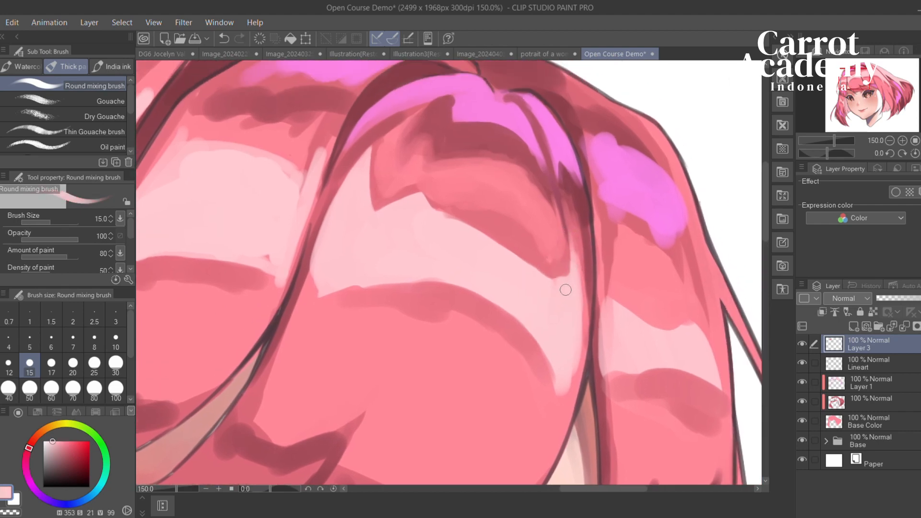
Sharpen the shadow's lower right tip against the light pink band and add fine red strands beside it
alt+click(557, 268)
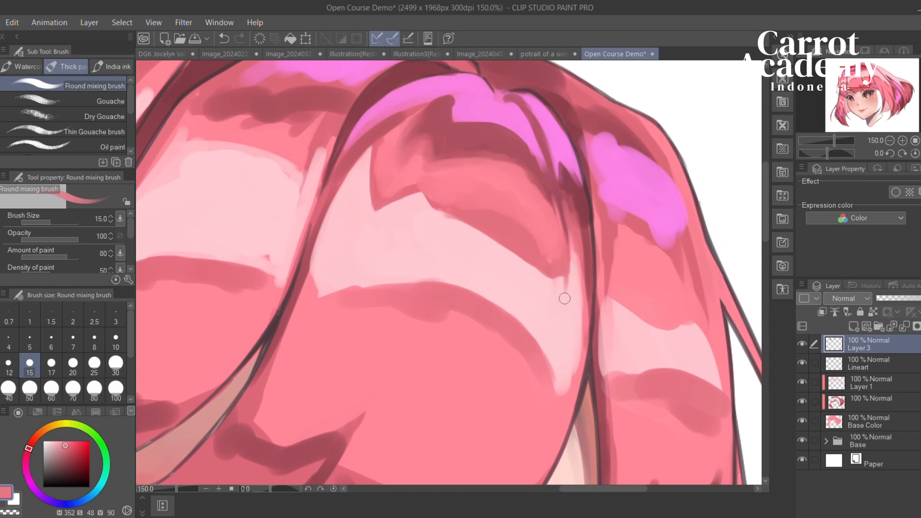
alt+click(559, 292)
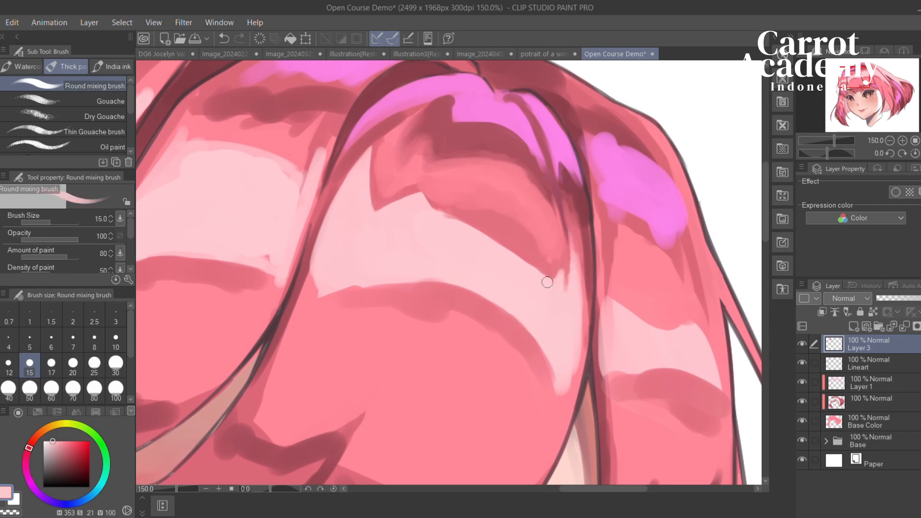
alt+click(550, 271)
drag(553, 274, 558, 230)
alt+click(547, 182)
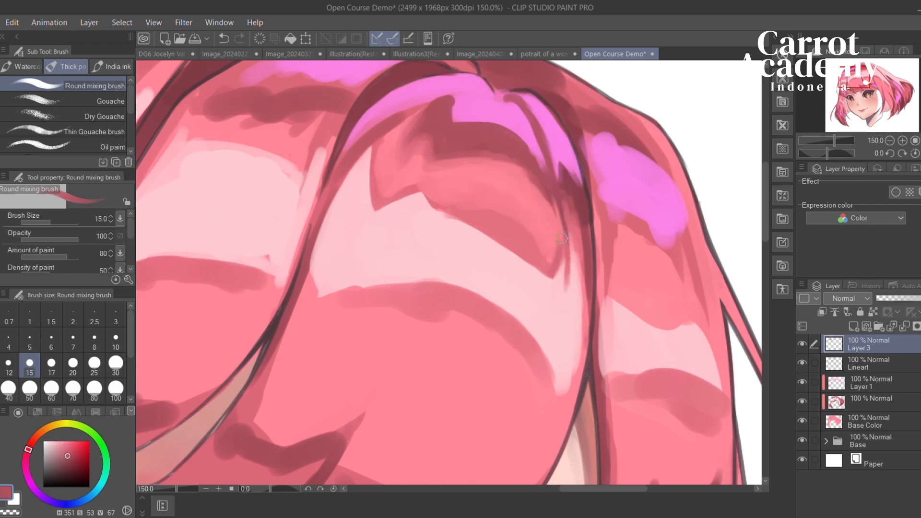
mouse_move(563, 248)
mouse_down()
mouse_move(552, 197)
mouse_move(523, 183)
mouse_move(430, 208)
mouse_move(446, 250)
mouse_up()
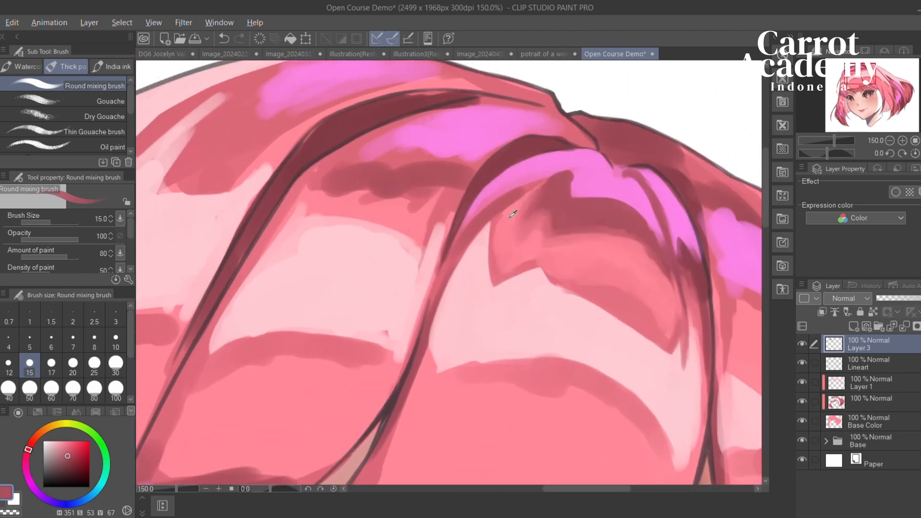
Try mid pink strands along the upper left edge of the central bangs lock and undo them
alt+click(493, 205)
key(ctrl+z)
drag(489, 207, 442, 278)
key(ctrl+z)
key(ctrl+z)
key(ctrl+z)
key(ctrl+z)
mouse_move(489, 211)
mouse_down()
mouse_move(444, 292)
mouse_move(485, 214)
mouse_up()
key(ctrl+z)
key(ctrl+z)
key(ctrl+z)
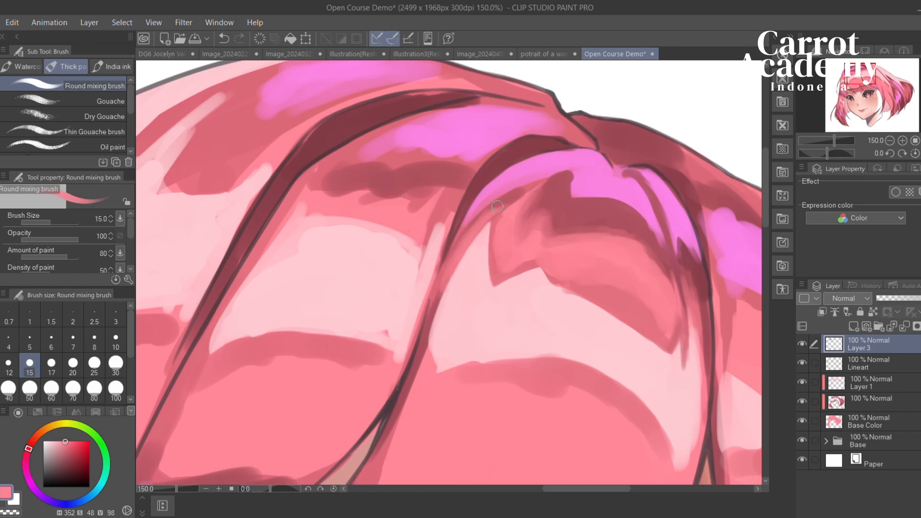
Paint thin dark red strands below the magenta highlight along the central lock's left edge
drag(428, 340, 384, 339)
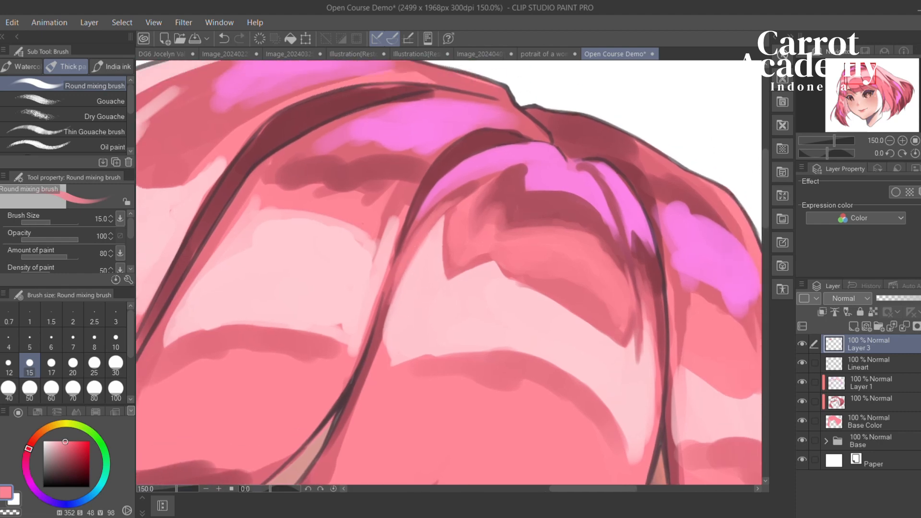
alt+click(456, 219)
drag(452, 203, 419, 253)
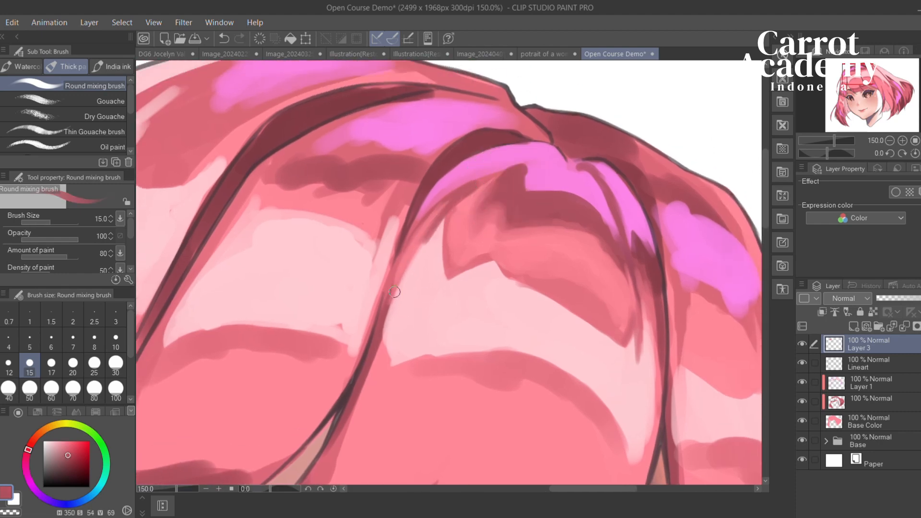
key(ctrl+z)
key(ctrl+z)
mouse_move(454, 204)
mouse_down()
mouse_move(390, 323)
mouse_move(463, 200)
mouse_move(421, 251)
mouse_up()
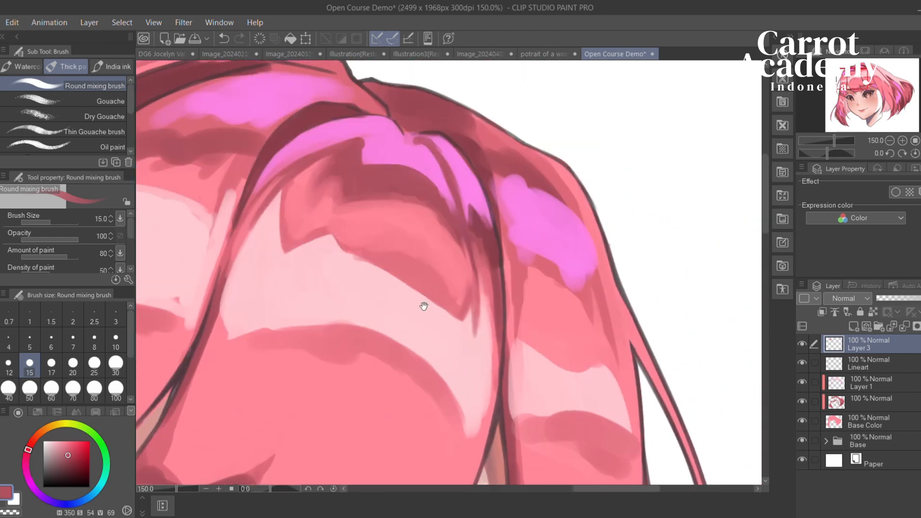
Set the brush size to 25 and extend the central lock's light pink band downward over the red shading below it
drag(422, 304, 537, 214)
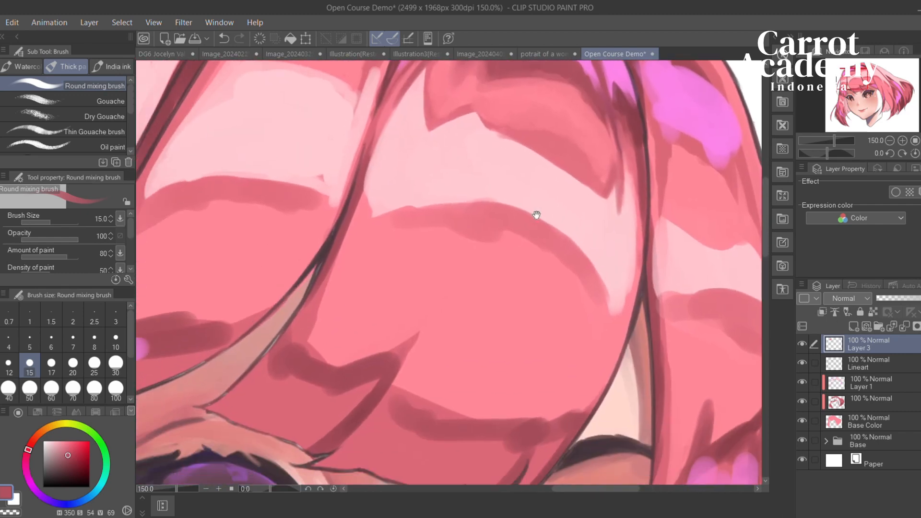
key(bracketright)
key(bracketright)
key(bracketright)
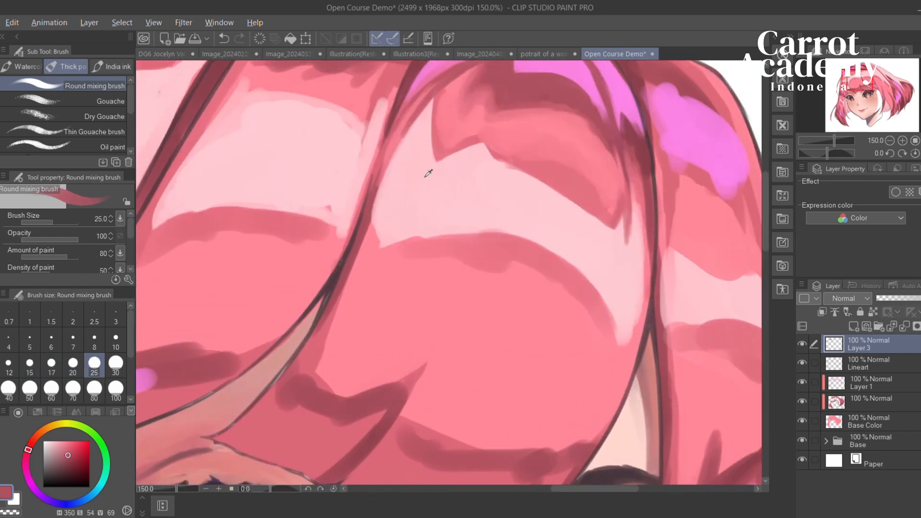
alt+click(422, 172)
drag(384, 239, 494, 222)
key(ctrl+z)
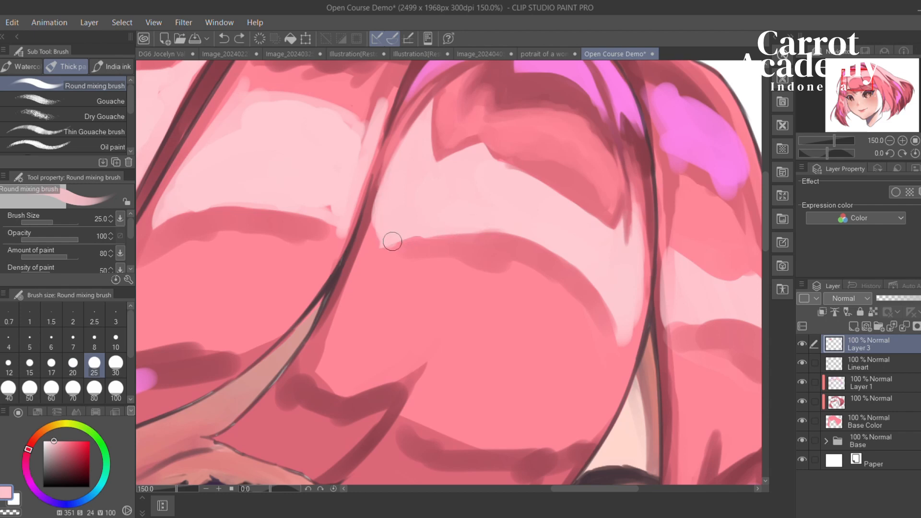
drag(391, 240, 496, 226)
mouse_move(562, 245)
mouse_down()
mouse_move(414, 232)
mouse_move(417, 258)
mouse_move(395, 279)
mouse_move(493, 287)
mouse_up()
drag(366, 232, 347, 221)
drag(433, 275, 429, 263)
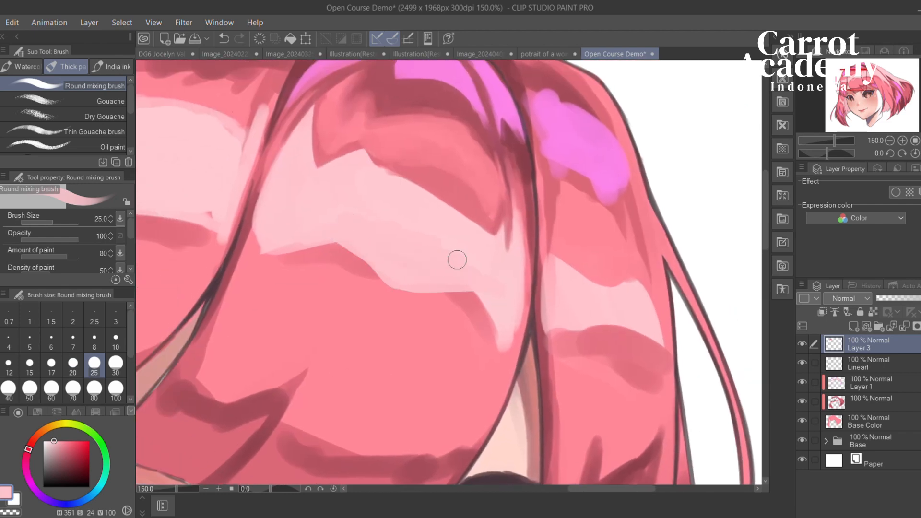
mouse_move(369, 247)
mouse_down()
mouse_move(412, 222)
mouse_move(397, 230)
mouse_move(430, 272)
mouse_move(480, 270)
mouse_move(475, 251)
mouse_move(413, 229)
mouse_move(590, 261)
mouse_move(555, 201)
mouse_move(588, 230)
mouse_up()
Set the brush size to 50 and paint a broad medium-red shadow beneath the central lock's light pink band
key(bracketright)
key(bracketright)
key(bracketright)
alt+click(555, 196)
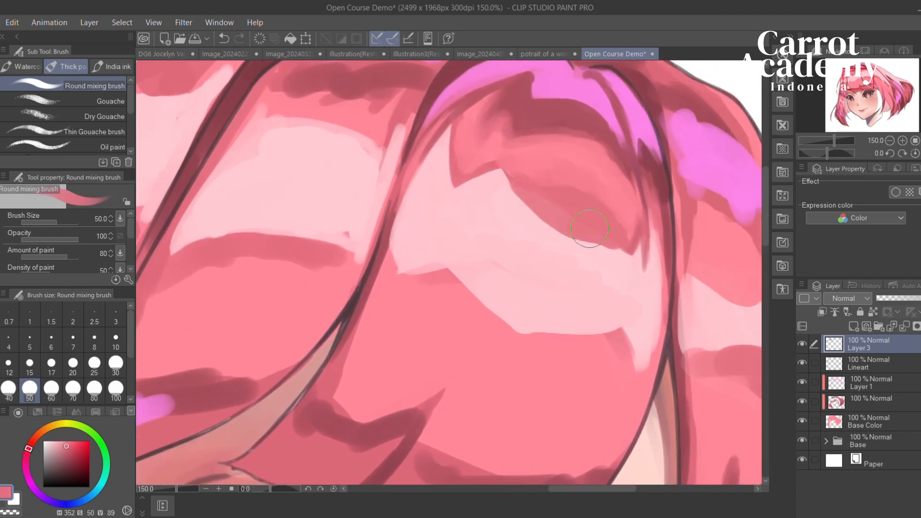
mouse_move(527, 196)
mouse_down()
mouse_move(572, 224)
mouse_move(499, 210)
mouse_up()
alt+click(457, 217)
mouse_move(451, 188)
mouse_down()
mouse_move(498, 234)
mouse_move(518, 239)
mouse_up()
drag(505, 253, 535, 225)
alt+click(536, 172)
mouse_move(384, 243)
mouse_down()
mouse_move(429, 239)
mouse_move(455, 265)
mouse_move(423, 248)
mouse_move(455, 325)
mouse_move(511, 320)
mouse_move(444, 276)
mouse_move(532, 308)
mouse_move(576, 306)
mouse_move(319, 216)
mouse_up()
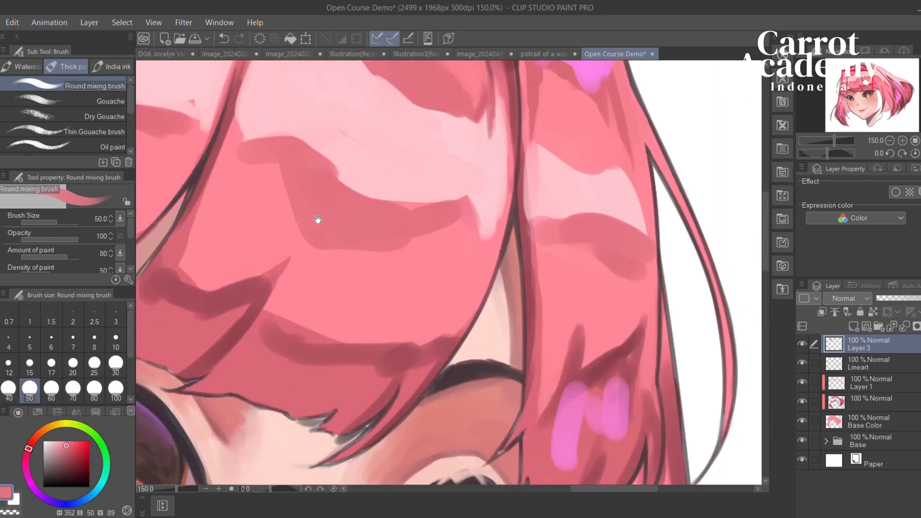
Blend the medium-red shadow beneath the central lock's light pink band into the surrounding pink, softening its lower edge
alt+click(376, 104)
mouse_move(317, 146)
mouse_down()
mouse_move(354, 177)
mouse_move(487, 207)
mouse_up()
key(ctrl+z)
drag(416, 186, 471, 185)
drag(269, 196, 362, 229)
alt+click(372, 236)
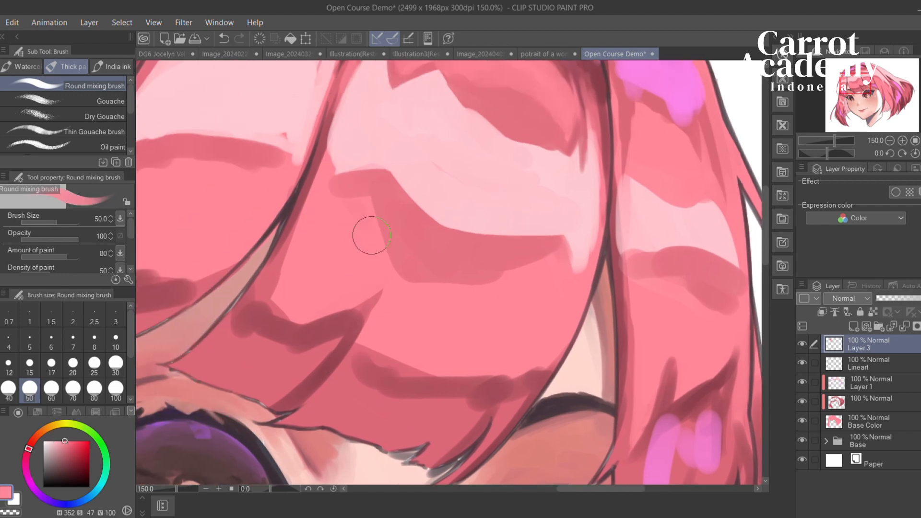
drag(410, 283, 509, 271)
drag(449, 261, 521, 262)
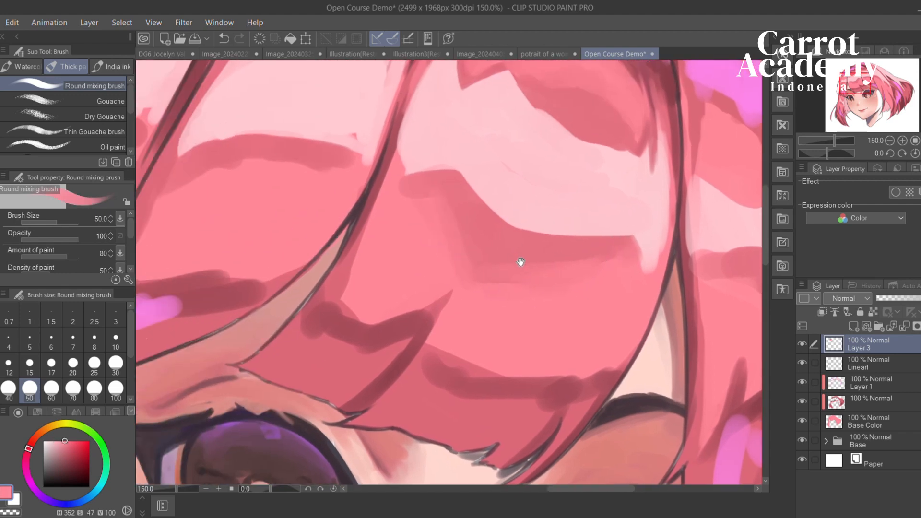
drag(399, 161, 505, 182)
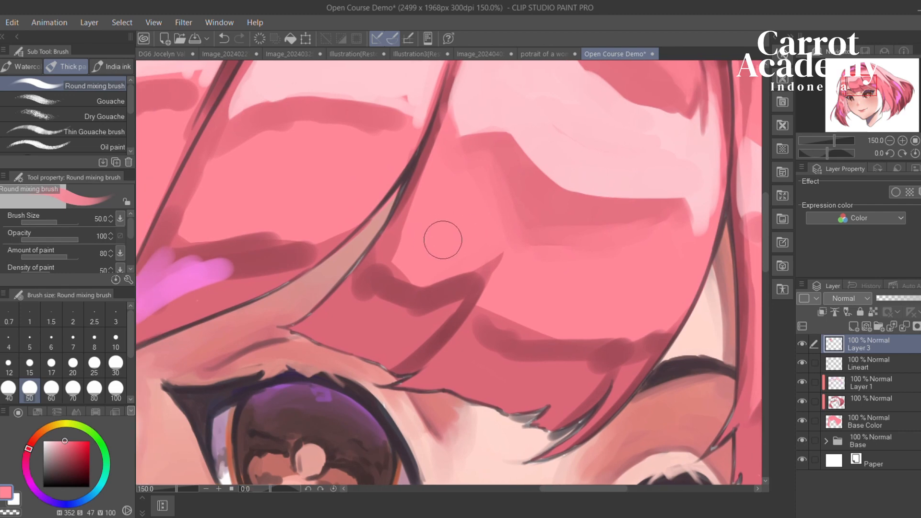
Set the brush size to 25 and paint a dark red strand down the central lock's left edge into the lower shadow
key(bracketleft)
key(bracketleft)
key(bracketleft)
drag(411, 215, 429, 262)
alt+click(448, 187)
drag(444, 207, 415, 298)
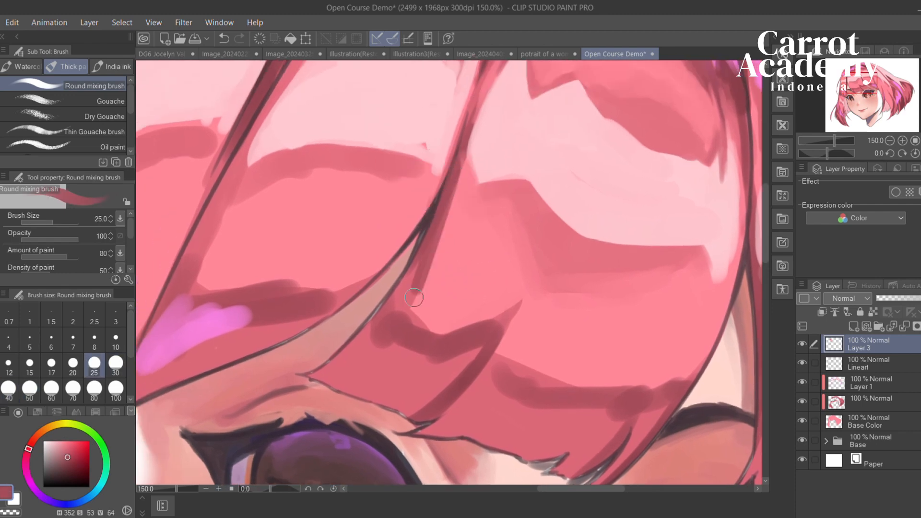
key(ctrl+z)
mouse_move(447, 189)
mouse_down()
mouse_move(405, 292)
mouse_move(384, 268)
mouse_up()
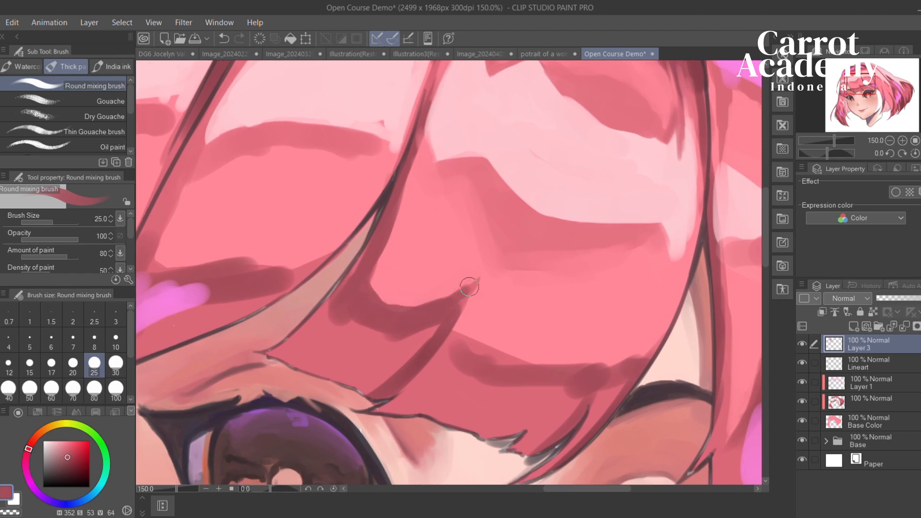
Extend the dark red dividing strand upward from the lower shadow into a tapered tip near the light pink band, redoing unsatisfactory strokes
drag(460, 297, 513, 202)
key(ctrl+z)
mouse_move(469, 289)
mouse_down()
mouse_move(466, 268)
mouse_move(500, 217)
mouse_move(438, 323)
mouse_move(419, 326)
mouse_up()
key(ctrl+z)
drag(465, 252, 409, 328)
key(ctrl+z)
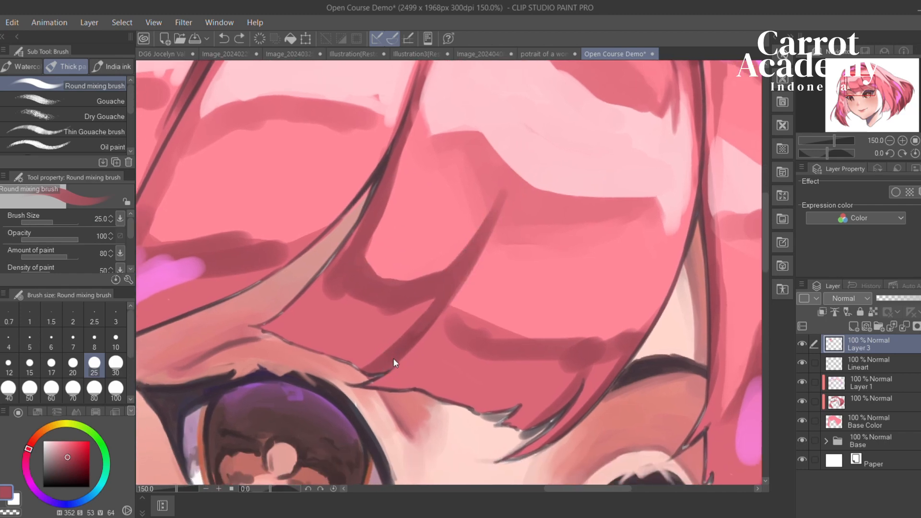
alt+click(396, 352)
drag(497, 196, 482, 250)
drag(482, 259, 442, 266)
Flip the canvas view horizontally, set the brush size to 40 and blend the dividing strand's upper tip into the medium-red shadow
key(bracketright)
key(bracketright)
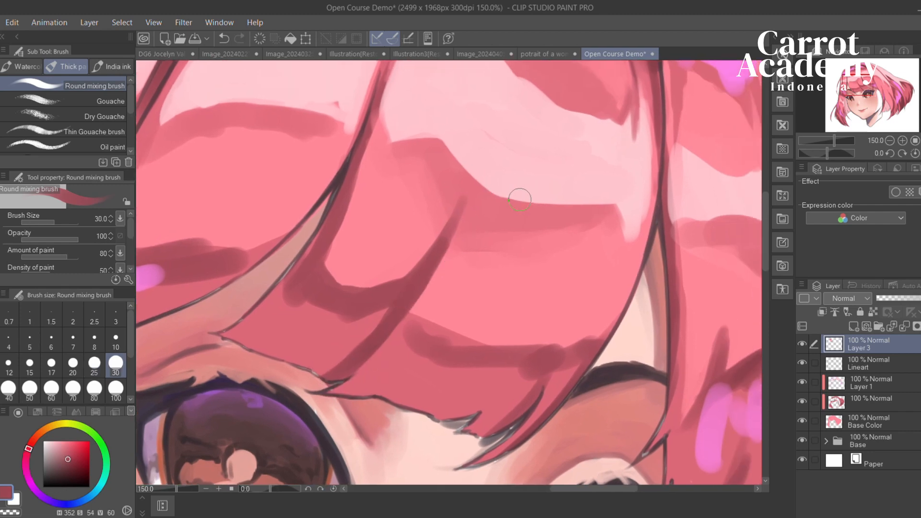
key(h)
drag(461, 233, 408, 289)
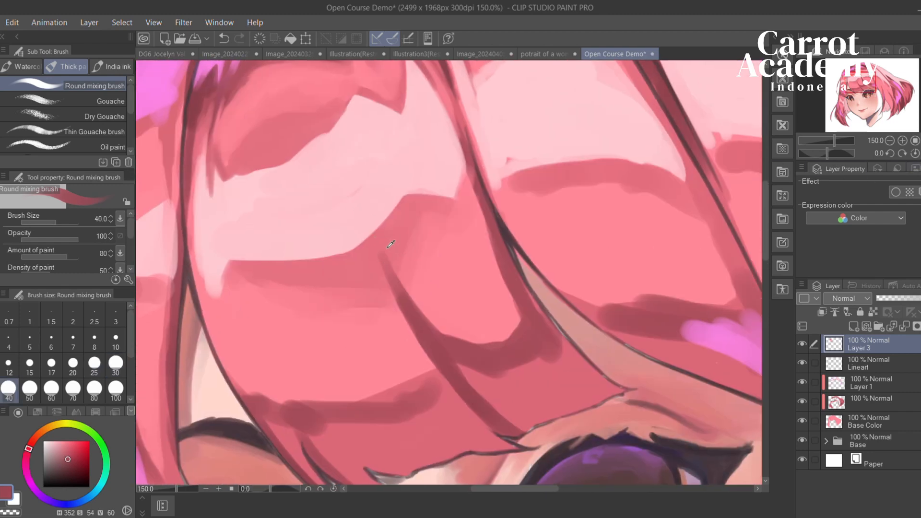
alt+click(390, 244)
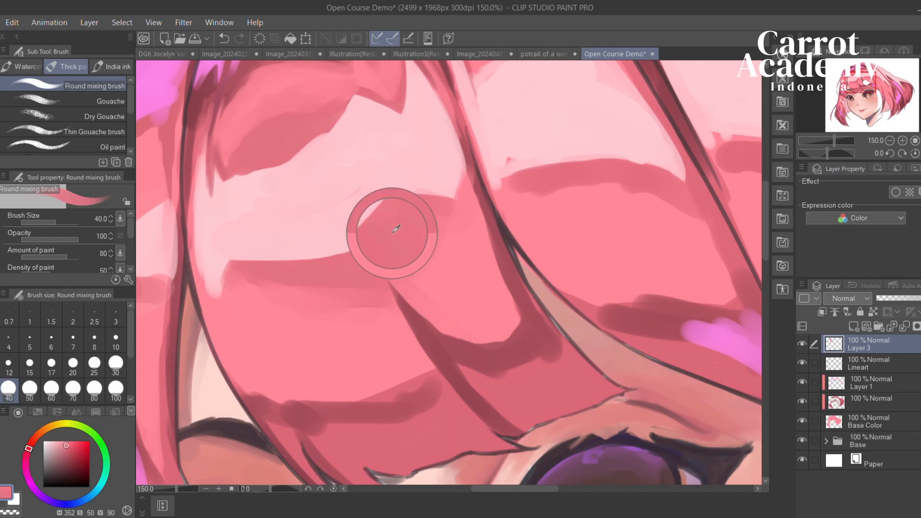
mouse_move(396, 235)
mouse_down()
mouse_move(435, 302)
mouse_move(433, 277)
mouse_move(410, 239)
mouse_up()
Blend the underside of the dark red shadow beside the dividing strand into the medium red of the lock's tip
alt+click(471, 315)
alt+click(498, 362)
mouse_move(418, 312)
mouse_down()
mouse_move(480, 384)
mouse_move(474, 343)
mouse_move(524, 327)
mouse_move(482, 346)
mouse_move(497, 381)
mouse_up()
alt+click(510, 365)
drag(487, 349, 470, 365)
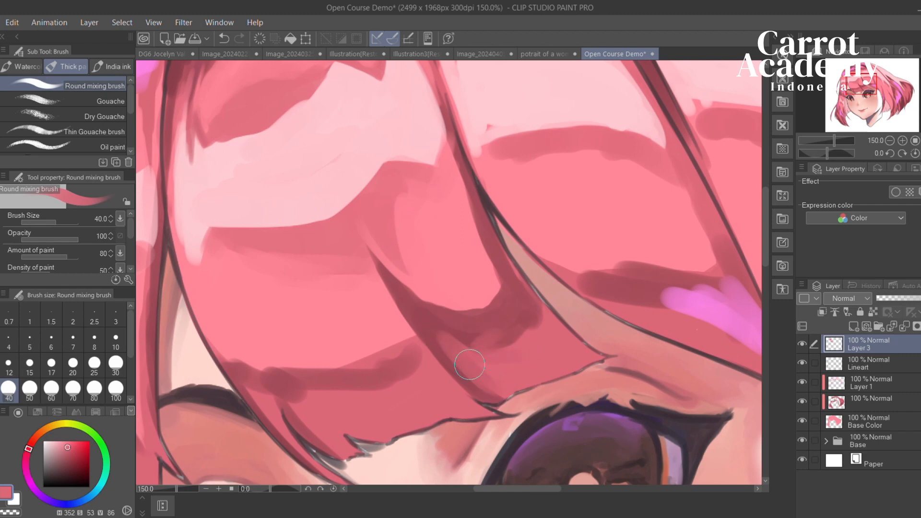
mouse_move(426, 320)
mouse_down()
mouse_move(518, 336)
mouse_move(522, 294)
mouse_move(448, 284)
mouse_up()
Set the brush size to 15, try thin strokes along the shaded right edge of the central lock and undo them
click(72, 364)
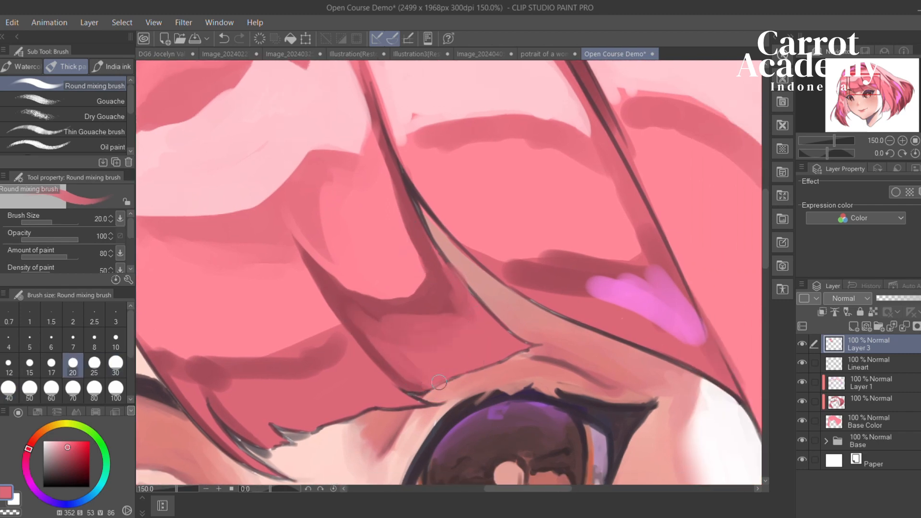
key(bracketleft)
key(bracketleft)
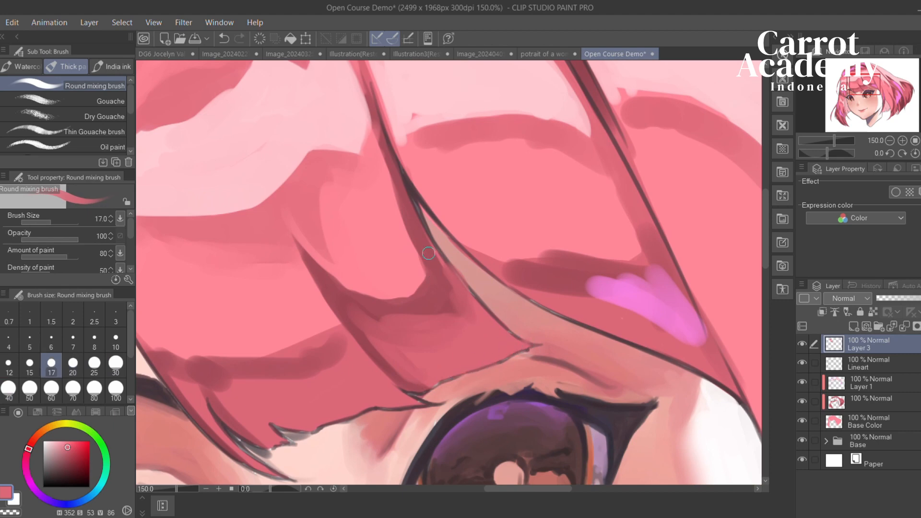
mouse_move(486, 313)
mouse_down()
mouse_move(451, 265)
mouse_move(473, 287)
mouse_up()
key(ctrl+z)
mouse_move(463, 267)
mouse_down()
mouse_move(447, 240)
mouse_move(485, 306)
mouse_move(495, 297)
mouse_up()
key(ctrl+z)
alt+click(447, 263)
key(ctrl+z)
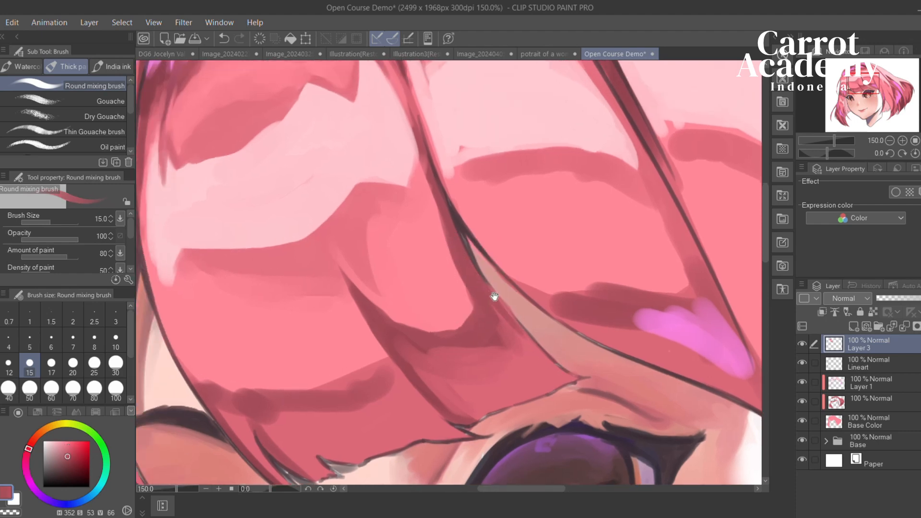
Sharpen the upper edge of the dark red shadow beside the dividing strand with a jagged notch, alternating dark red and light pink
mouse_move(501, 231)
mouse_down()
mouse_move(569, 245)
mouse_move(600, 184)
mouse_up()
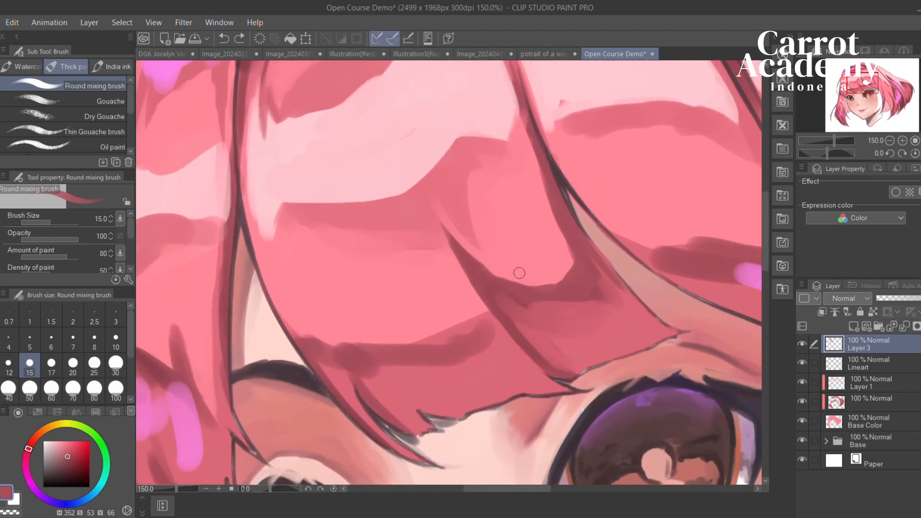
alt+click(479, 278)
drag(569, 301, 513, 406)
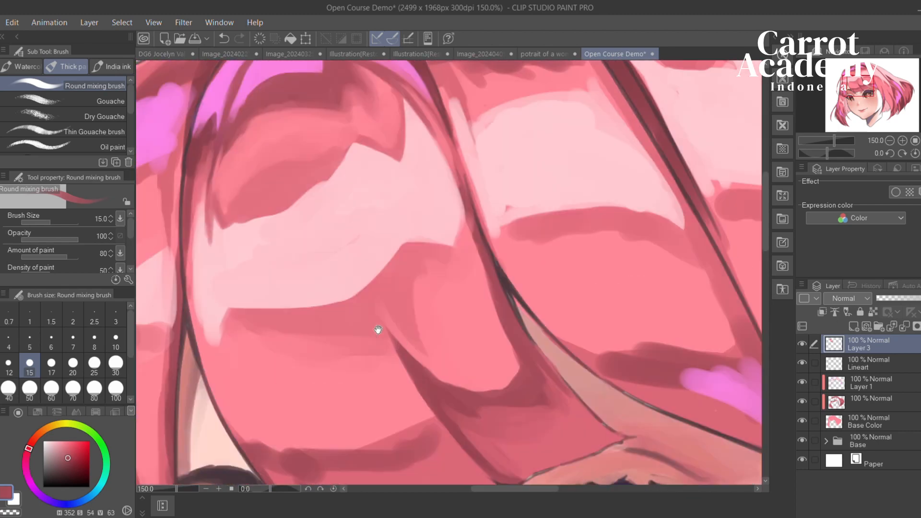
drag(379, 329, 292, 290)
alt+click(423, 356)
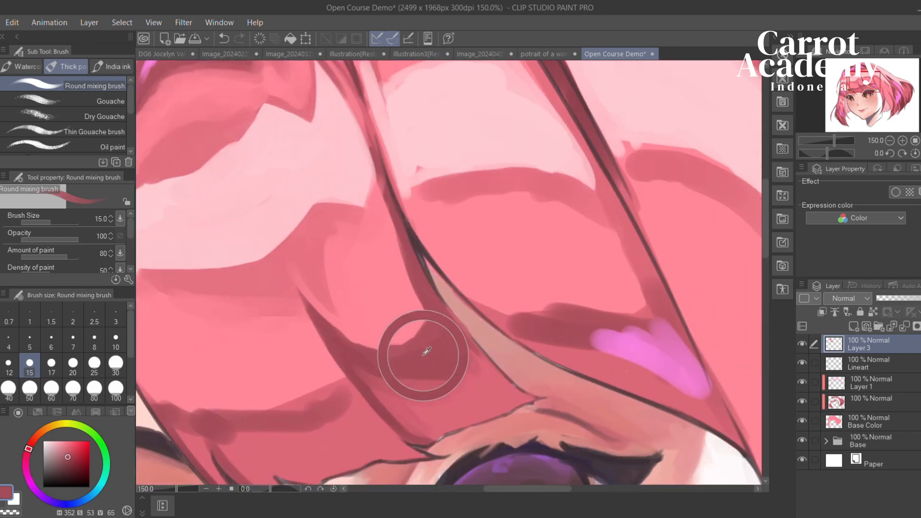
alt+click(370, 360)
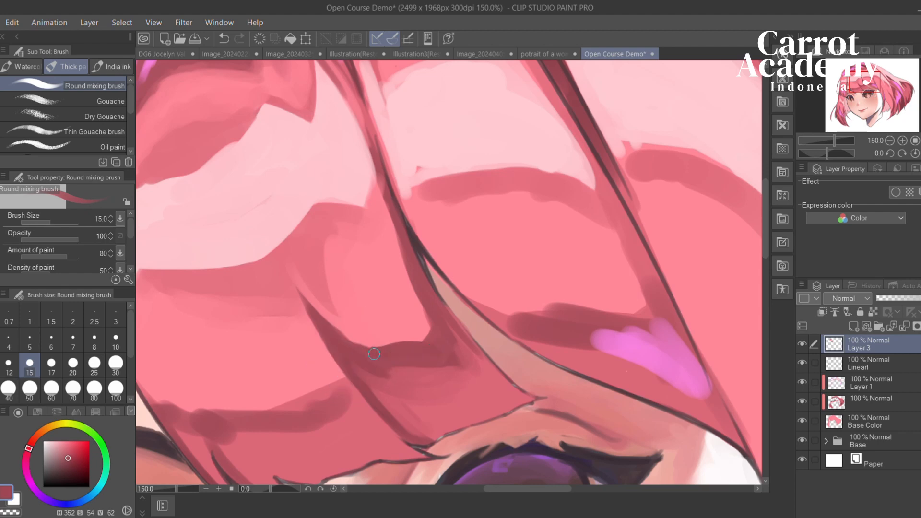
alt+click(347, 332)
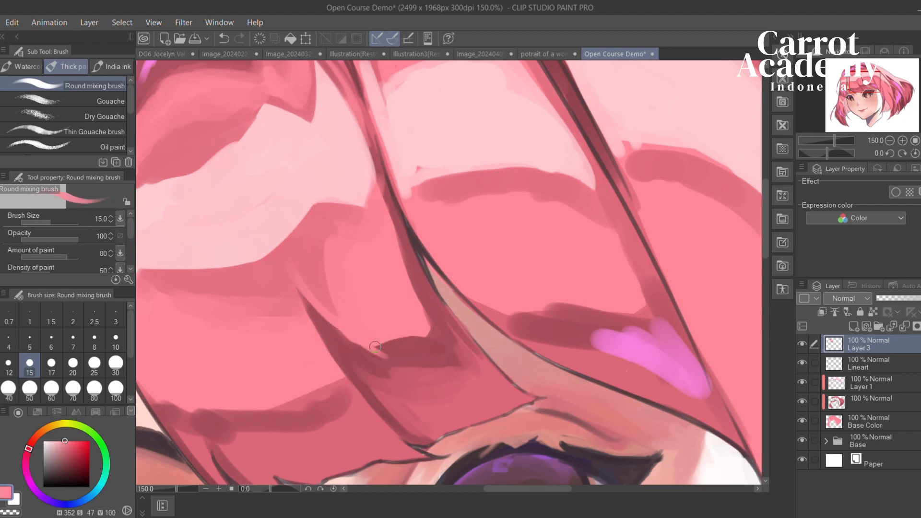
alt+click(404, 352)
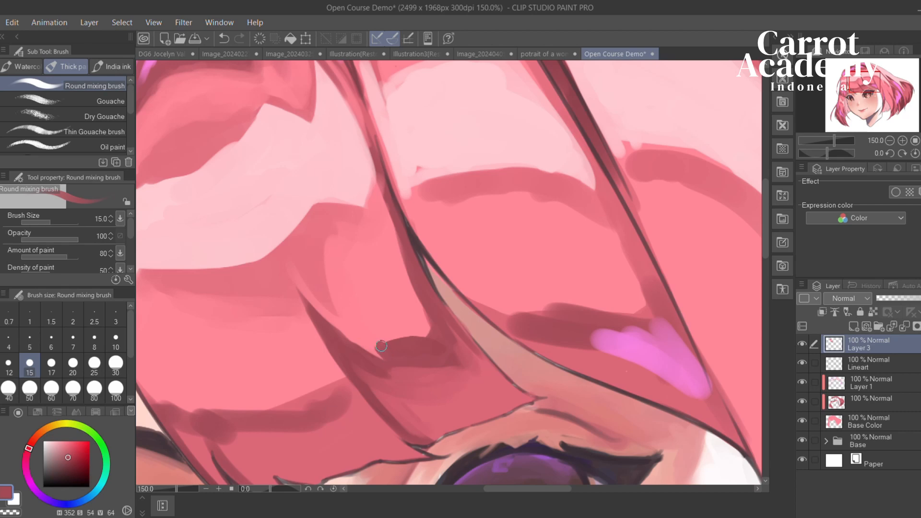
alt+click(382, 329)
mouse_move(384, 312)
mouse_down()
mouse_move(525, 318)
mouse_move(362, 302)
mouse_up()
alt+click(464, 320)
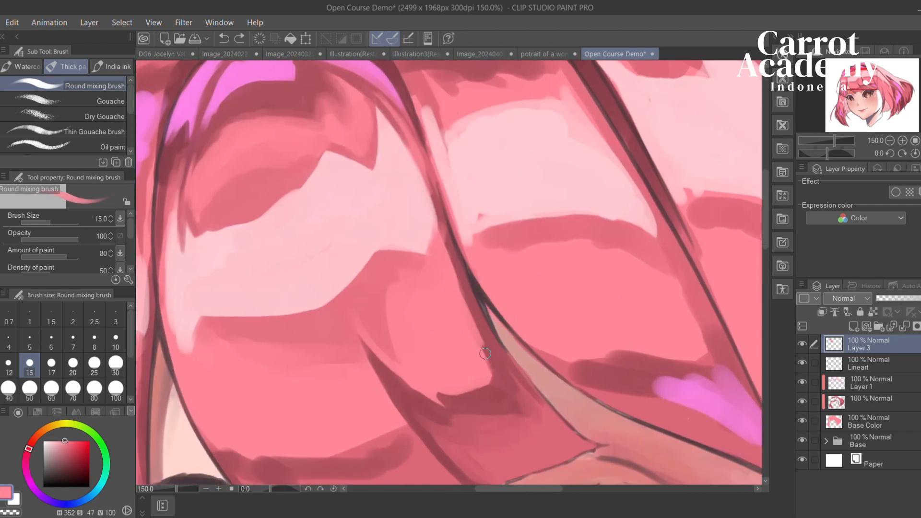
mouse_move(485, 353)
mouse_down()
mouse_move(466, 307)
mouse_move(528, 401)
mouse_move(454, 288)
mouse_move(540, 404)
mouse_move(534, 255)
mouse_move(438, 253)
mouse_up()
Set the brush size to 25 and paint dark red shading down the central lock's left edge and into its lower strands
alt+click(500, 232)
key(bracketright)
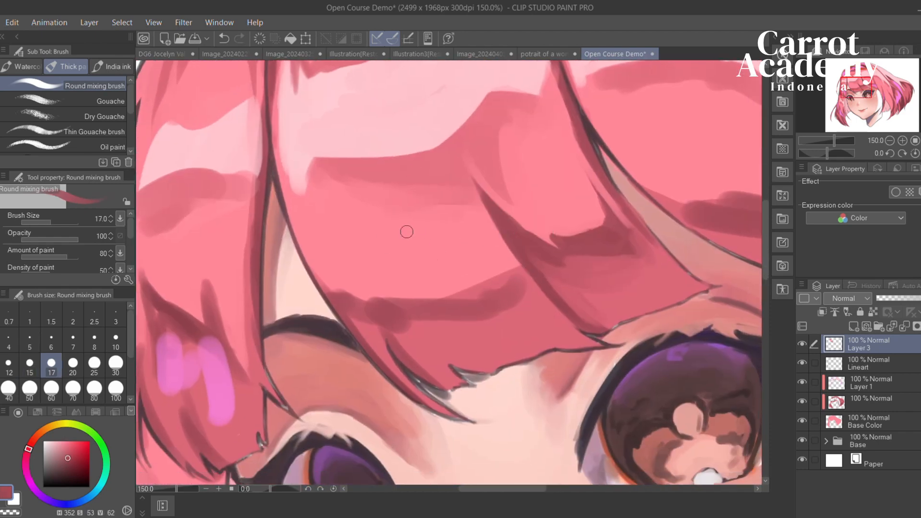
key(bracketright)
key(bracketright)
mouse_move(350, 226)
mouse_down()
mouse_move(308, 251)
mouse_move(298, 241)
mouse_move(365, 316)
mouse_move(288, 221)
mouse_up()
mouse_move(346, 296)
mouse_down()
mouse_move(381, 306)
mouse_move(343, 262)
mouse_move(431, 347)
mouse_up()
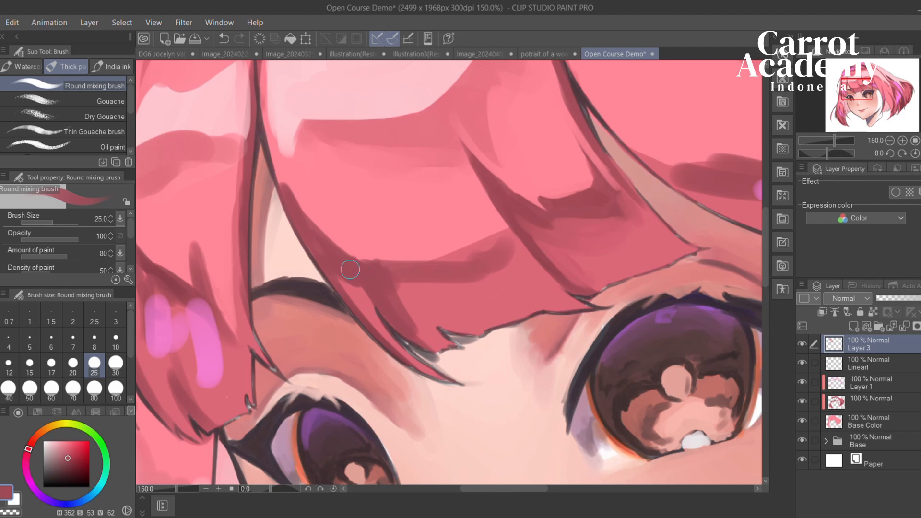
drag(386, 300, 427, 339)
Set the brush size to 15 and paint a thin light pink strand down the lock's left edge to its tip, redoing unsatisfactory strokes
alt+click(345, 239)
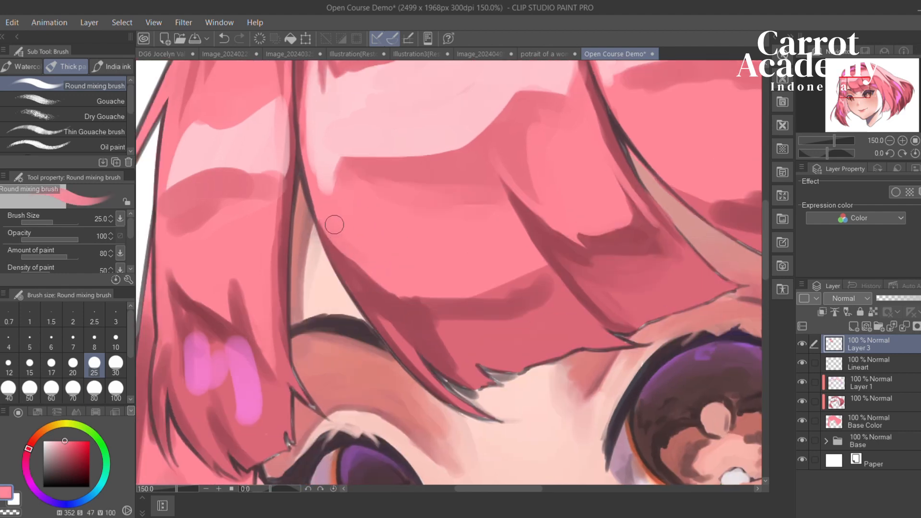
key(bracketleft)
key(bracketleft)
key(bracketleft)
drag(312, 197, 379, 302)
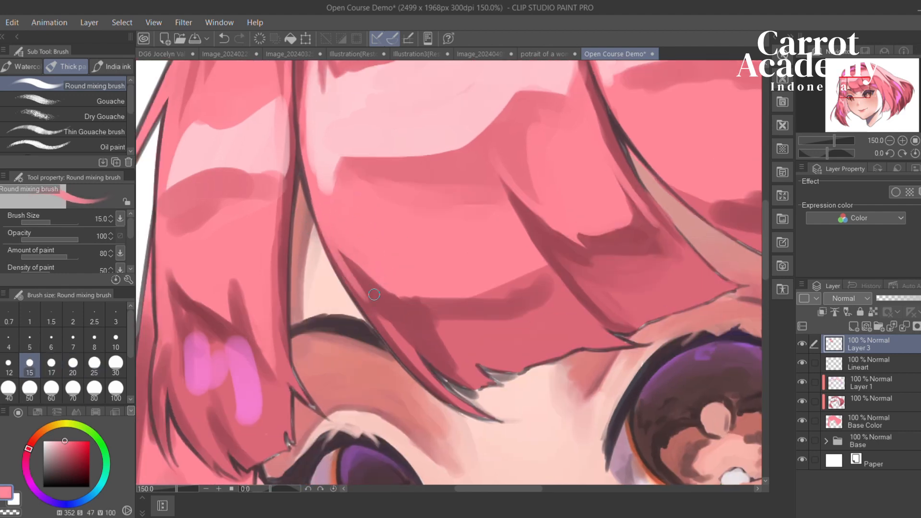
key(ctrl+z)
drag(314, 207, 374, 315)
key(ctrl+z)
drag(312, 195, 350, 269)
key(ctrl+z)
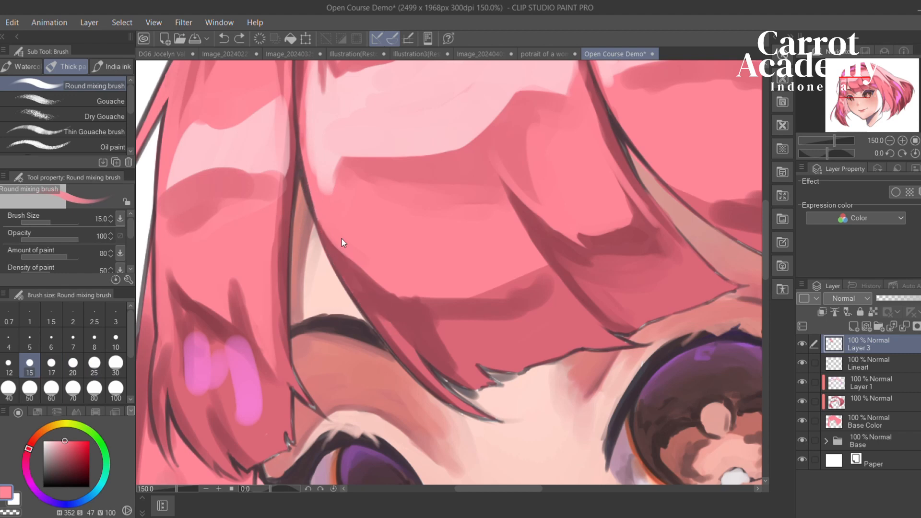
drag(317, 201, 400, 348)
drag(387, 317, 439, 386)
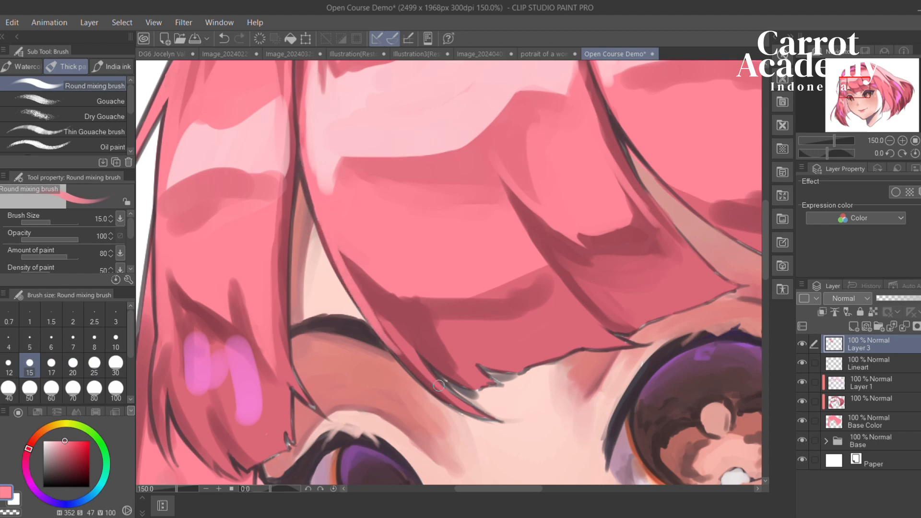
Shape the left end of the lower dark red shadow into a small upward point using dark red and pink strokes
drag(349, 246, 413, 327)
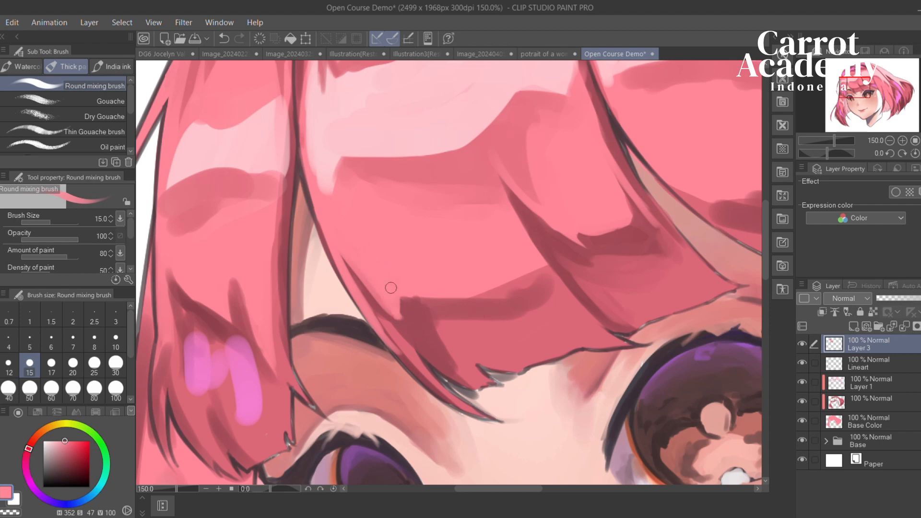
alt+click(411, 318)
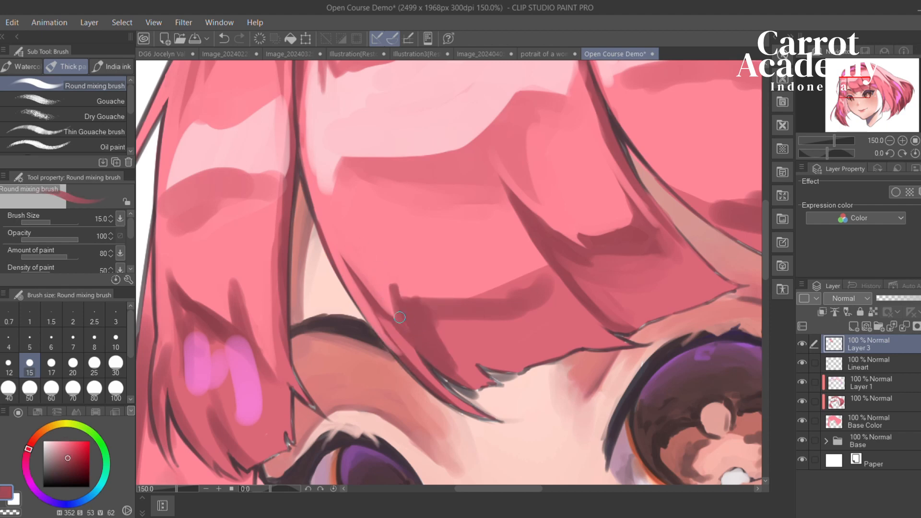
alt+click(401, 269)
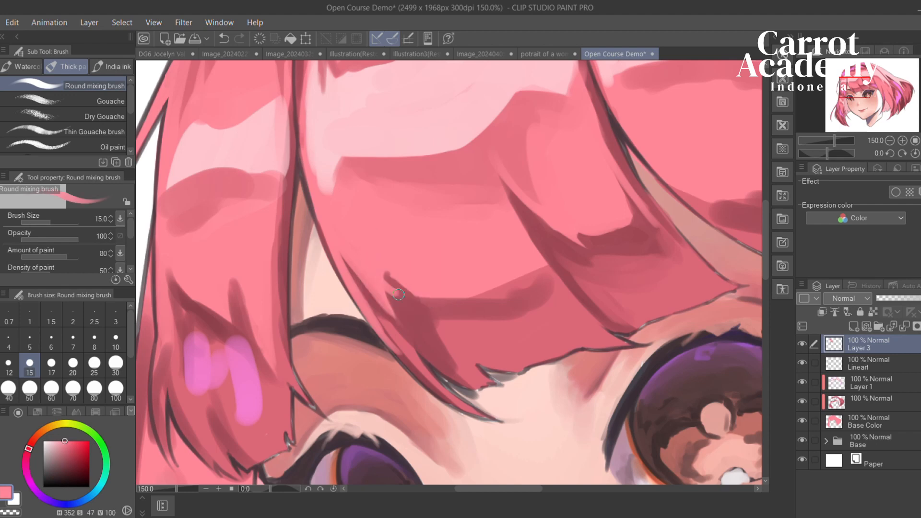
mouse_move(427, 288)
mouse_down()
mouse_move(329, 233)
mouse_move(368, 251)
mouse_up()
Set the brush size to 25 and blend the lower dark red shadow into a tapered band with a curved strand toward the lock's tip
key(bracketright)
key(bracketright)
key(bracketright)
alt+click(335, 301)
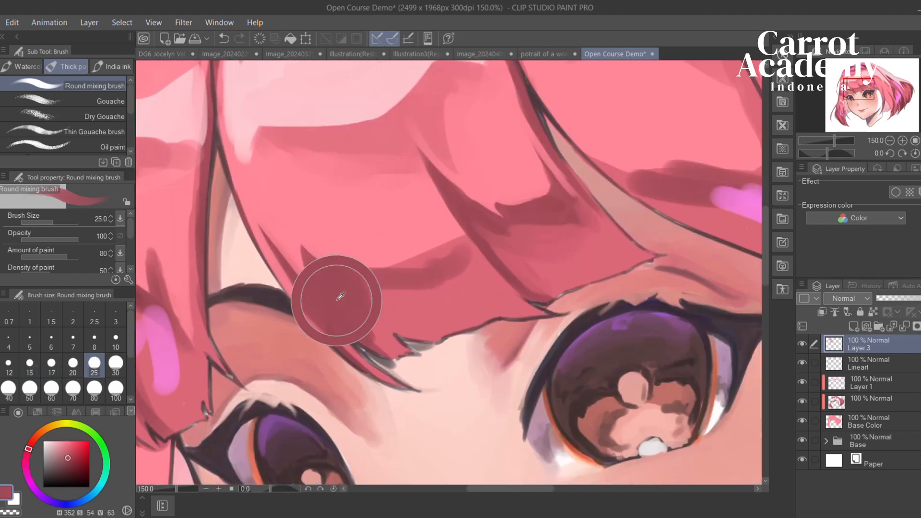
mouse_move(372, 299)
mouse_down()
mouse_move(416, 337)
mouse_move(373, 296)
mouse_move(428, 327)
mouse_up()
alt+click(414, 306)
drag(374, 288, 438, 263)
mouse_move(459, 275)
mouse_down()
mouse_move(384, 244)
mouse_move(343, 283)
mouse_move(421, 245)
mouse_up()
alt+click(291, 284)
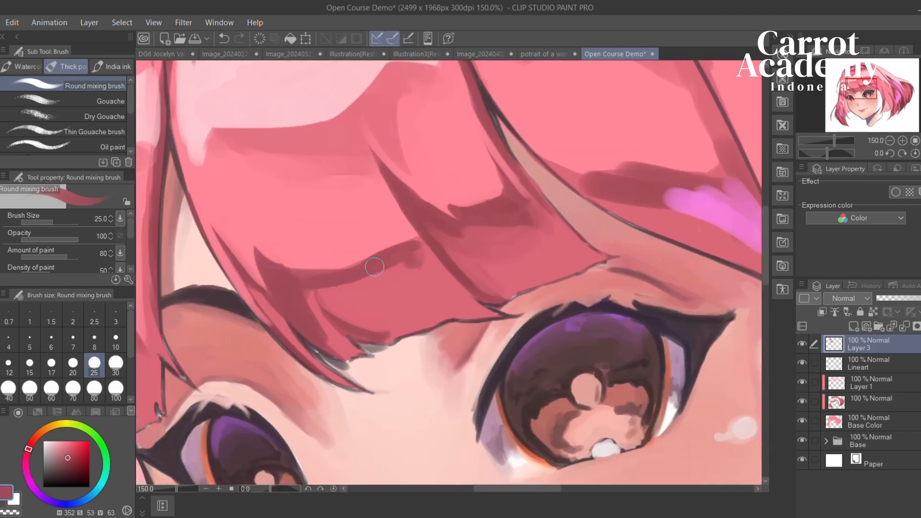
Paint a dark red spike rising from the right end of the lower shadow band and sharpen its edge with light pink
alt+click(381, 286)
alt+click(376, 263)
mouse_move(373, 214)
mouse_down()
mouse_move(436, 266)
mouse_move(391, 240)
mouse_up()
alt+click(367, 235)
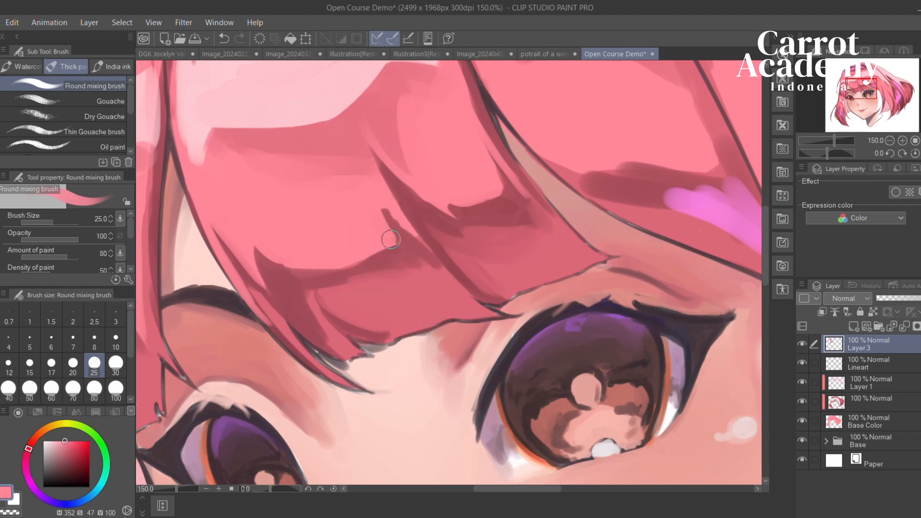
alt+click(415, 267)
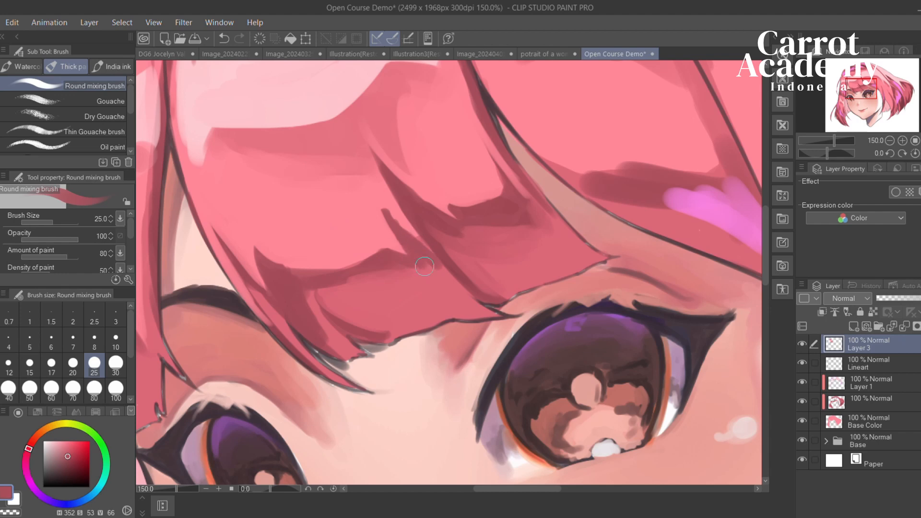
Blend the underside of the lower dark red band into the medium-red strands at the lock's tip
mouse_move(386, 293)
mouse_down()
mouse_move(438, 257)
mouse_move(432, 265)
mouse_up()
alt+click(412, 271)
mouse_move(366, 311)
mouse_down()
mouse_move(324, 252)
mouse_move(373, 318)
mouse_move(308, 230)
mouse_move(386, 318)
mouse_move(313, 242)
mouse_up()
alt+click(312, 240)
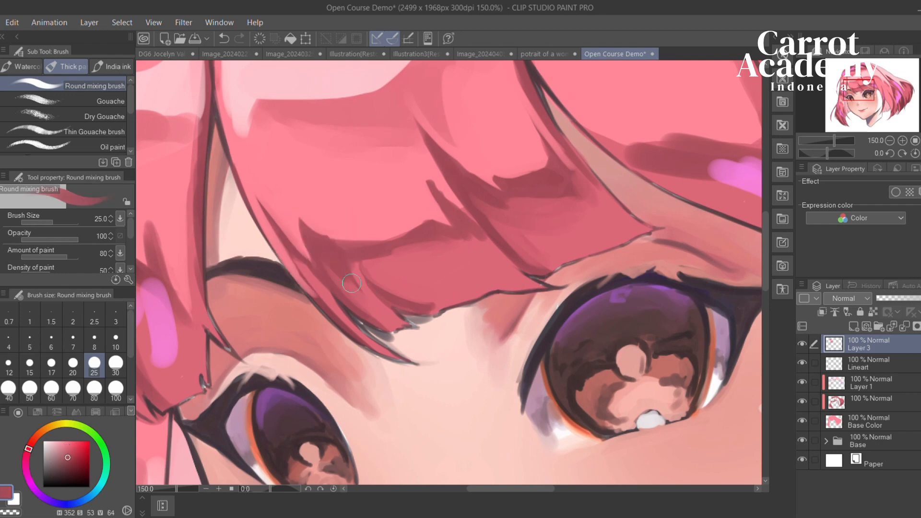
mouse_move(338, 277)
mouse_down()
mouse_move(384, 310)
mouse_move(379, 325)
mouse_move(396, 350)
mouse_move(407, 269)
mouse_up()
alt+click(379, 325)
drag(377, 230, 512, 214)
drag(474, 179, 444, 367)
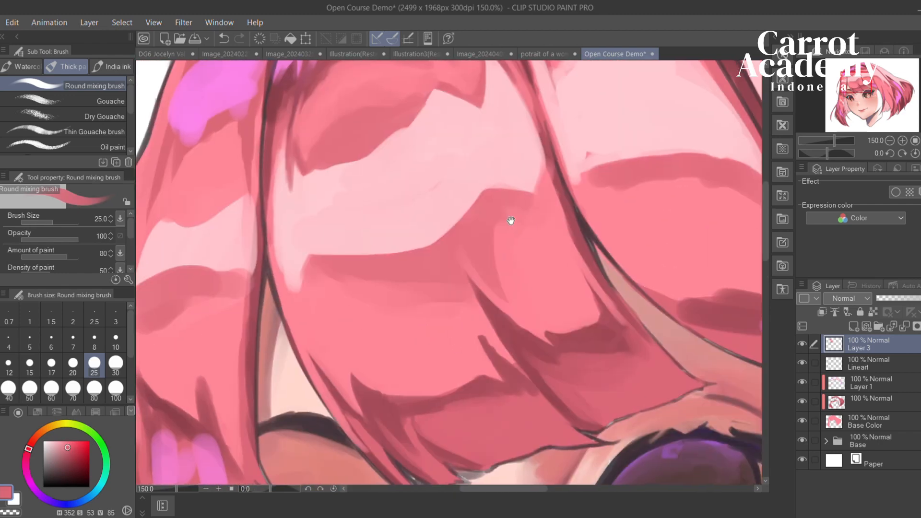
Paint a thin strand in the sampled medium pink along the right edge of the central bangs lock
drag(513, 221, 496, 231)
alt+click(537, 229)
key(bracketleft)
key(bracketleft)
mouse_move(527, 191)
mouse_down()
mouse_move(572, 259)
mouse_move(583, 299)
mouse_up()
key(ctrl+z)
key(ctrl+z)
drag(557, 256, 578, 294)
mouse_move(476, 267)
mouse_down()
mouse_move(508, 226)
mouse_move(585, 170)
mouse_up()
Set the brush size to 12 and paint a thin dark red strand along the central lock's left edge near its tip
alt+click(479, 390)
key(bracketleft)
key(bracketleft)
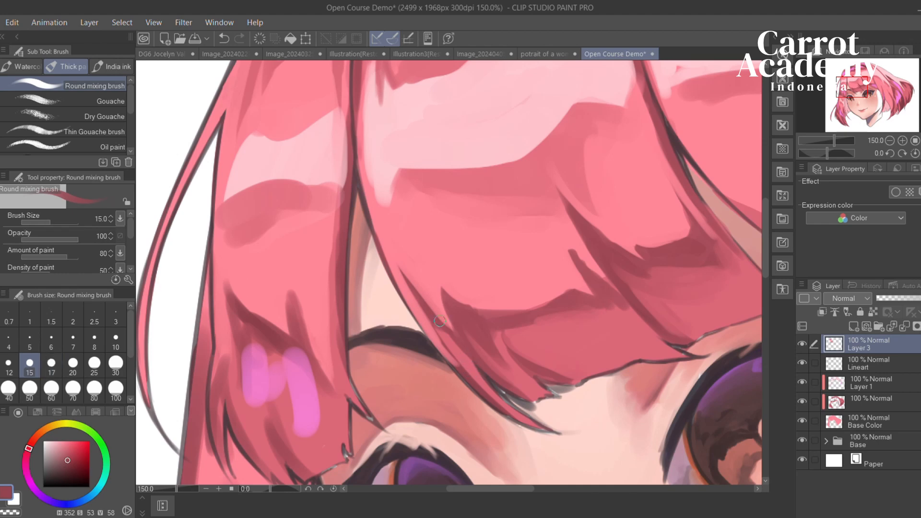
drag(387, 267, 473, 394)
key(ctrl+z)
drag(396, 286, 454, 366)
key(ctrl+z)
drag(405, 304, 442, 352)
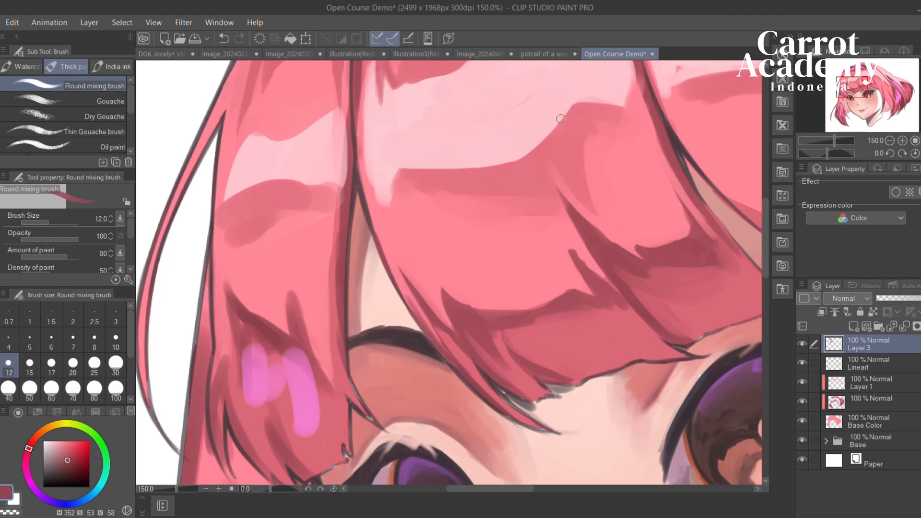
Paint a violet-pink highlight strand curving up to the crown at the central lock's upper left edge
click(890, 141)
click(890, 140)
drag(526, 165, 492, 218)
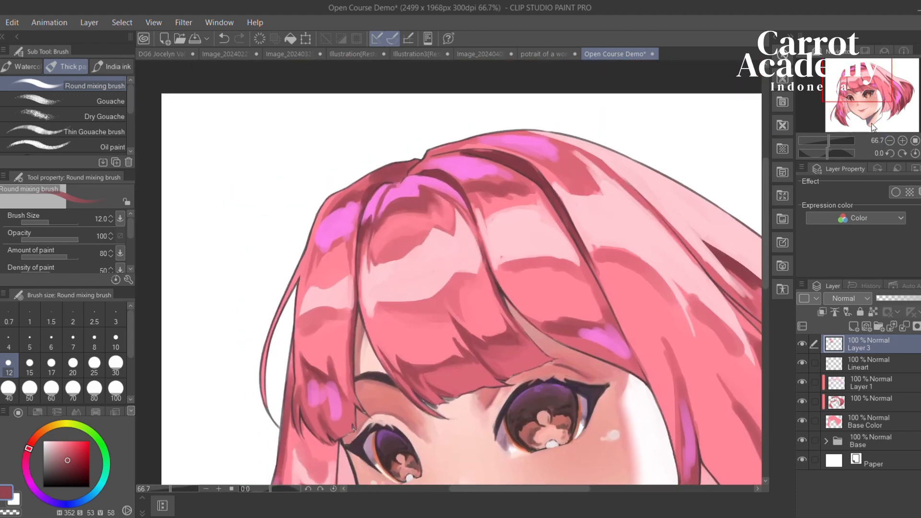
click(903, 141)
click(903, 142)
drag(443, 162, 516, 257)
alt+click(323, 212)
drag(311, 247, 332, 182)
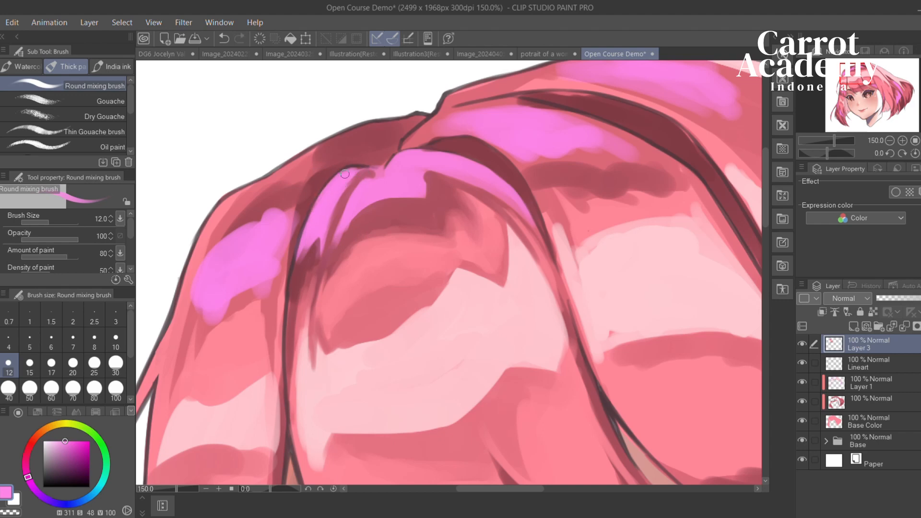
Shape the left end of the violet-pink crown highlight with dark red shadow strokes
alt+click(298, 263)
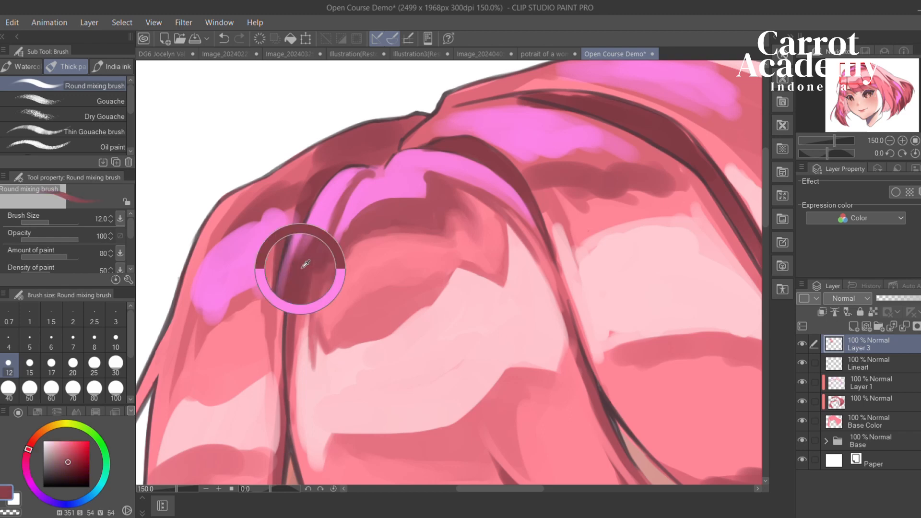
mouse_move(291, 288)
mouse_down()
mouse_move(361, 179)
mouse_move(371, 178)
mouse_up()
key(ctrl+z)
key(ctrl+z)
drag(328, 210, 376, 215)
alt+click(343, 173)
Paint fine dark red strands below the left end of the central lock's lower shadow band
drag(420, 243, 311, 110)
drag(534, 254, 468, 258)
alt+click(469, 292)
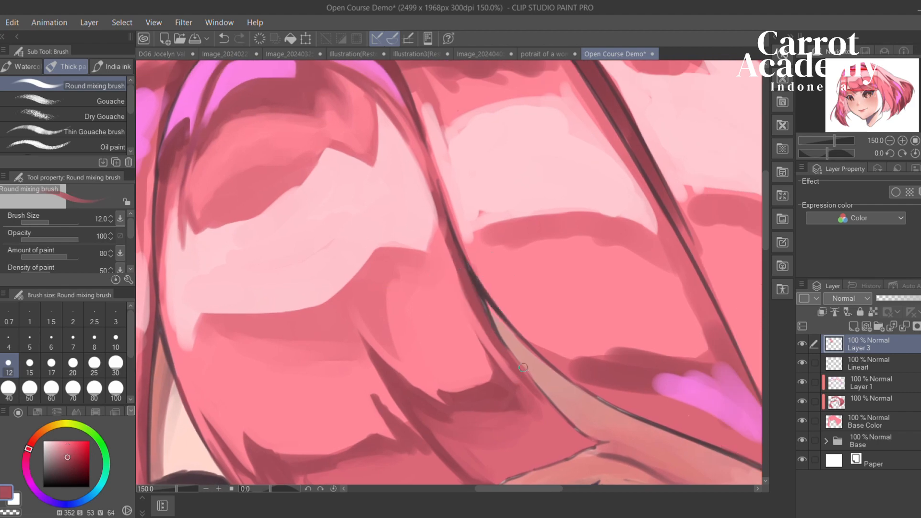
click(917, 154)
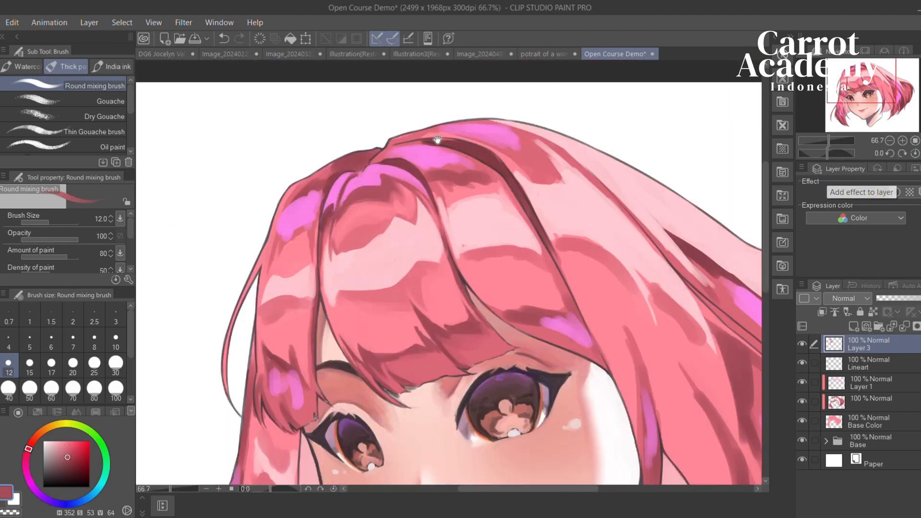
drag(484, 277, 503, 287)
click(901, 142)
click(902, 142)
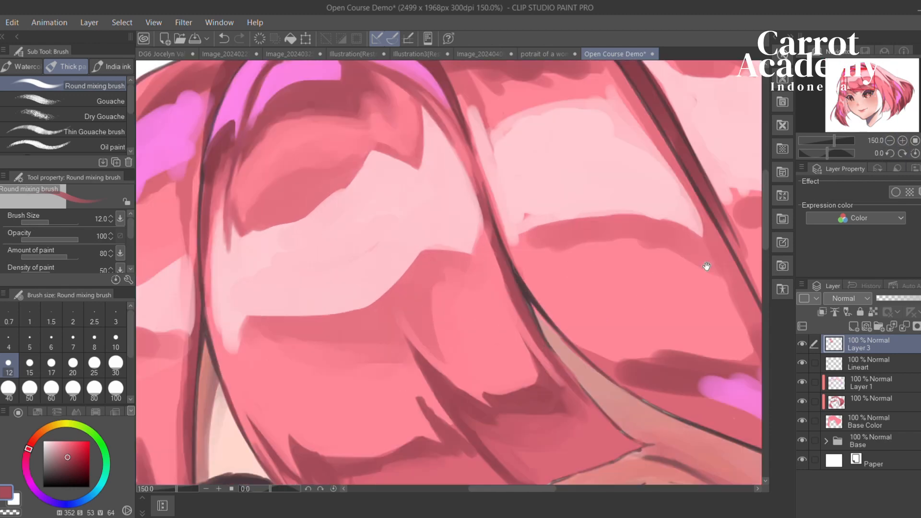
drag(465, 458, 483, 314)
alt+click(356, 315)
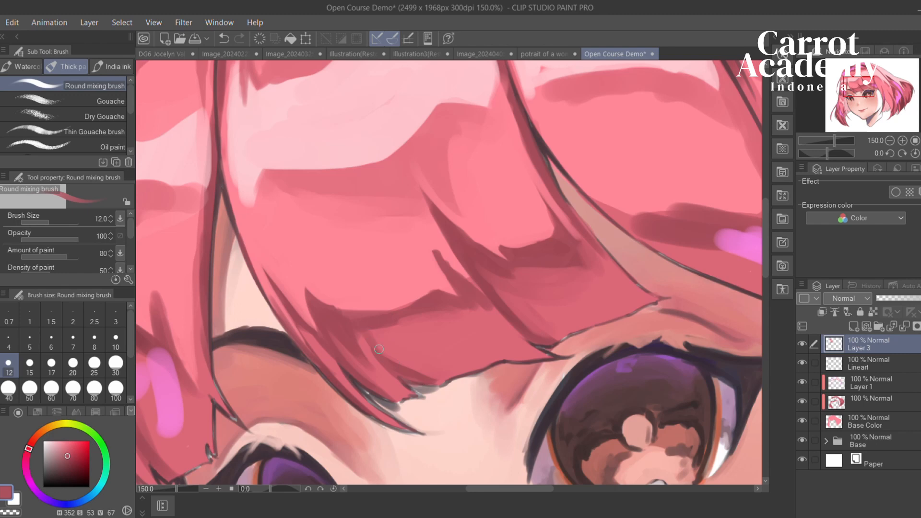
Paint a tapered dark red strand from the lower shadow band to the lock's bottom edge, refining it with medium red
alt+click(459, 311)
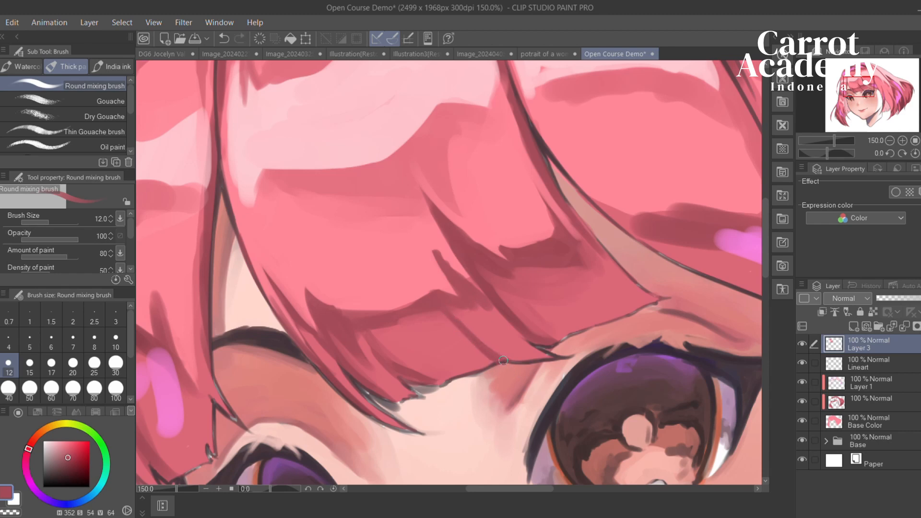
alt+click(458, 339)
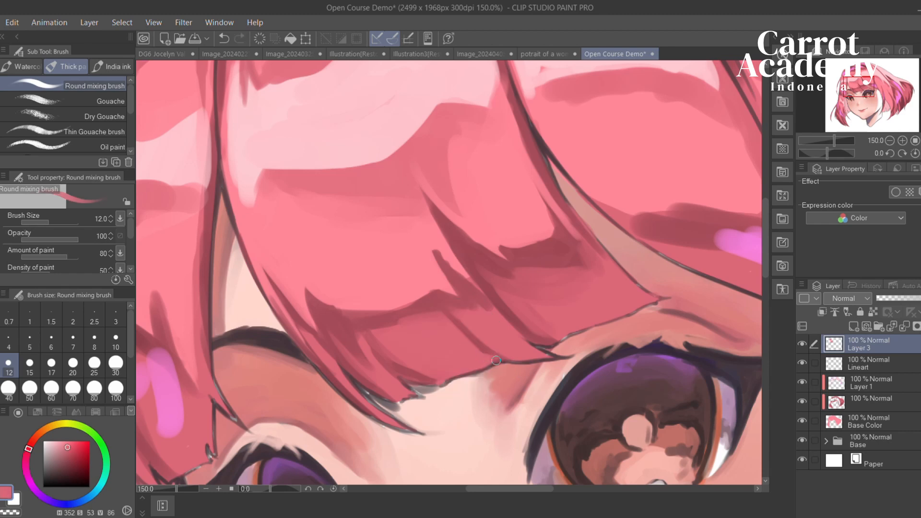
alt+click(478, 340)
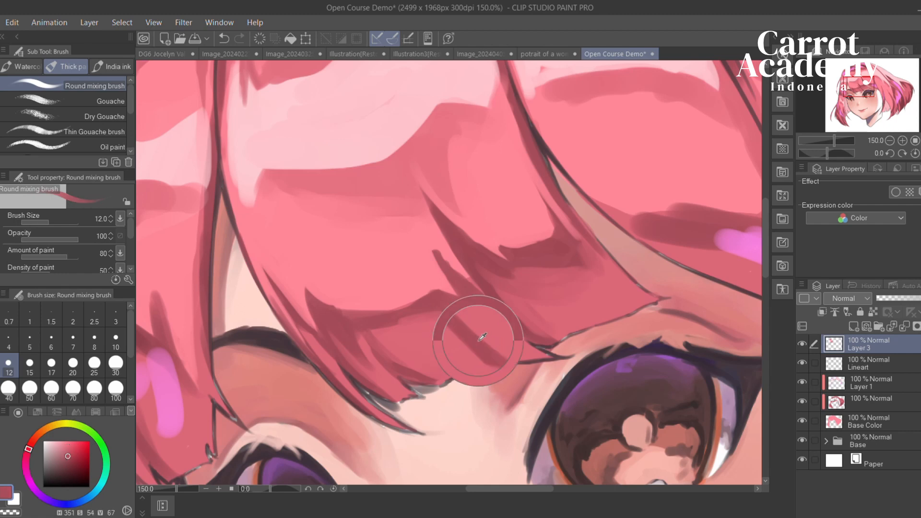
alt+click(438, 301)
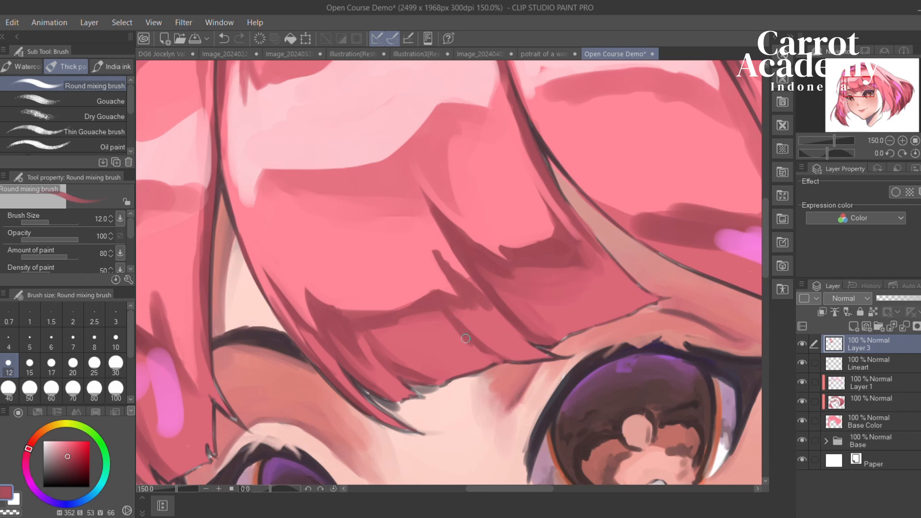
alt+click(499, 339)
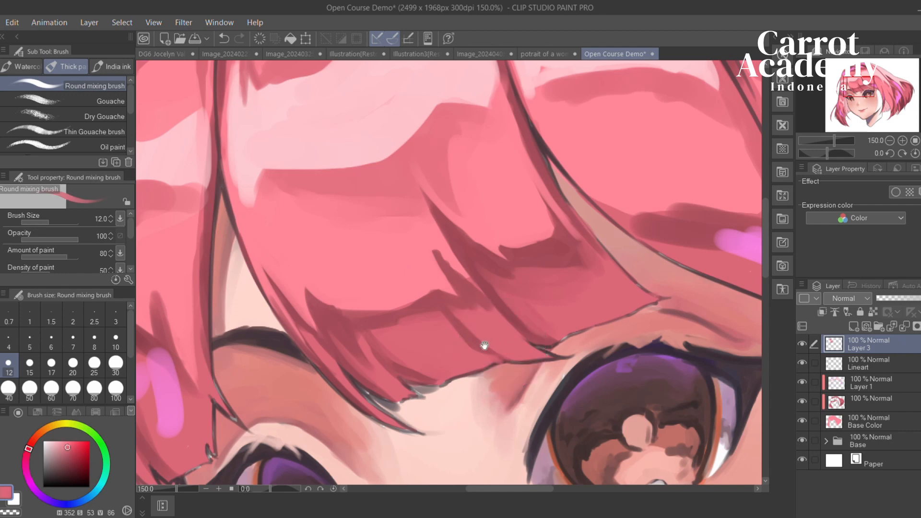
drag(492, 338, 532, 346)
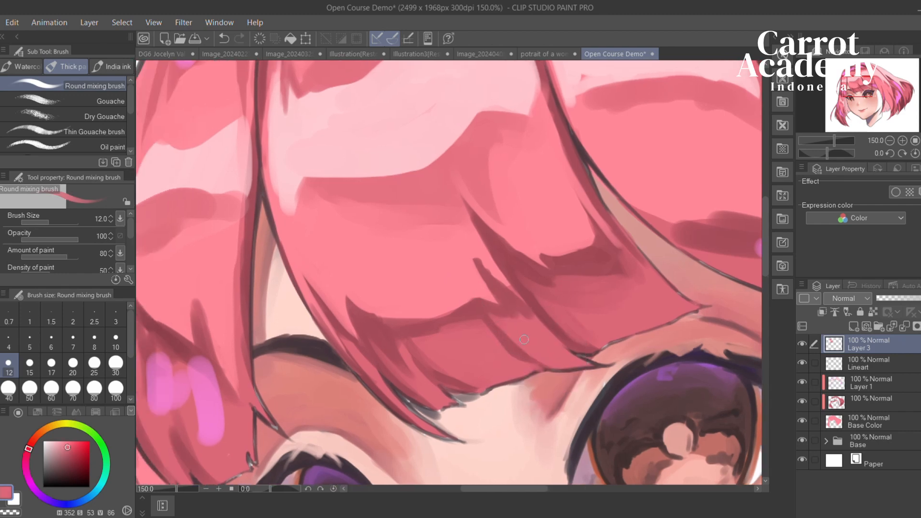
alt+click(481, 306)
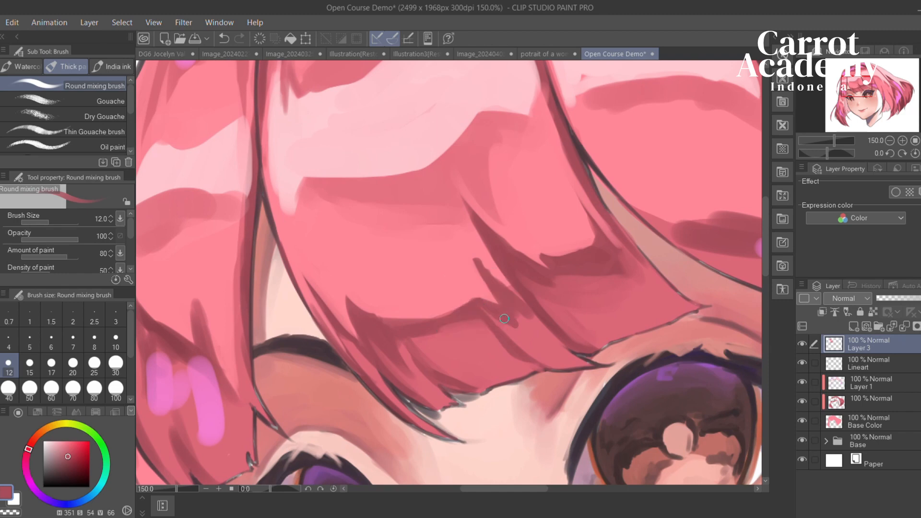
alt+click(534, 337)
drag(538, 318, 432, 269)
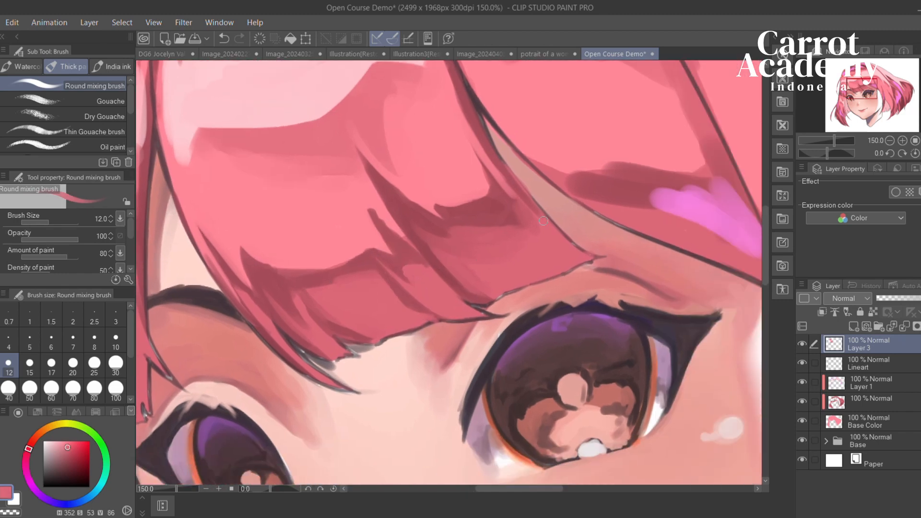
Set the brush size to 25 and paint dark red strokes over the left side of the left bangs lock's violet highlight
click(888, 141)
click(887, 140)
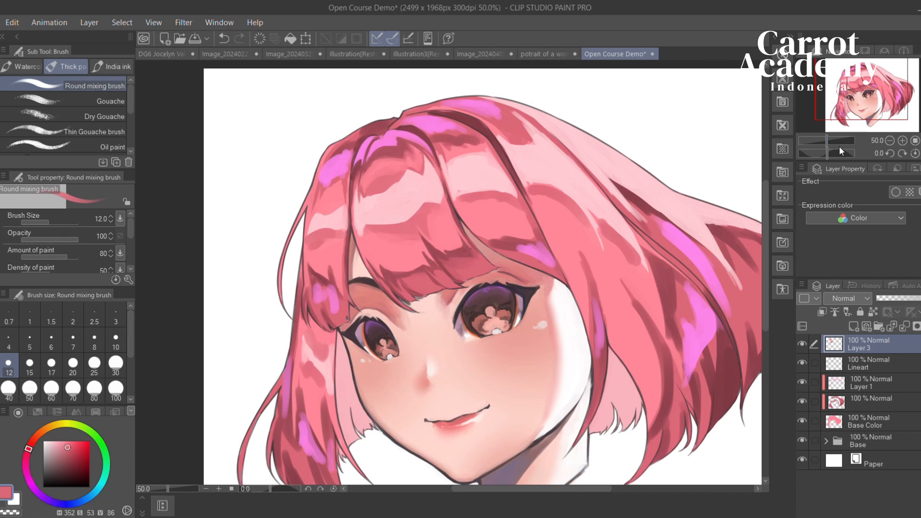
click(902, 141)
click(903, 140)
drag(374, 241, 445, 221)
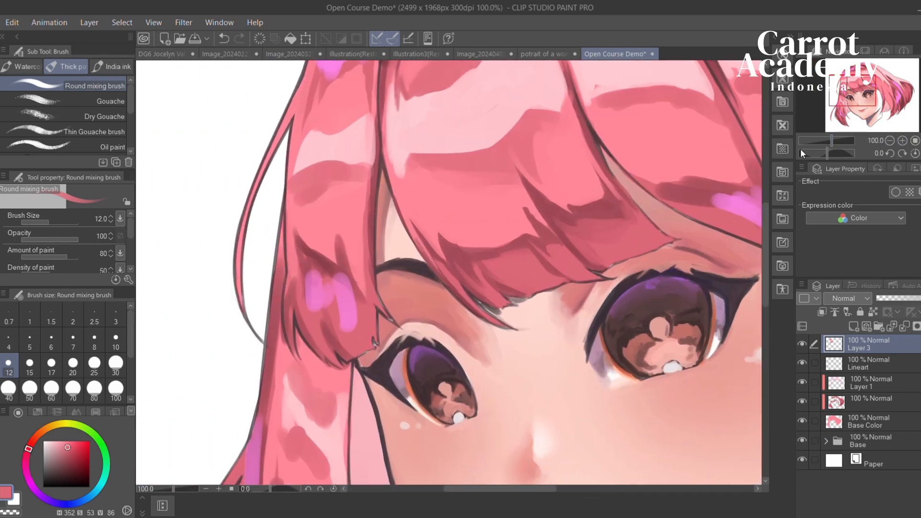
click(903, 141)
key(bracketright)
key(bracketright)
key(bracketright)
key(bracketright)
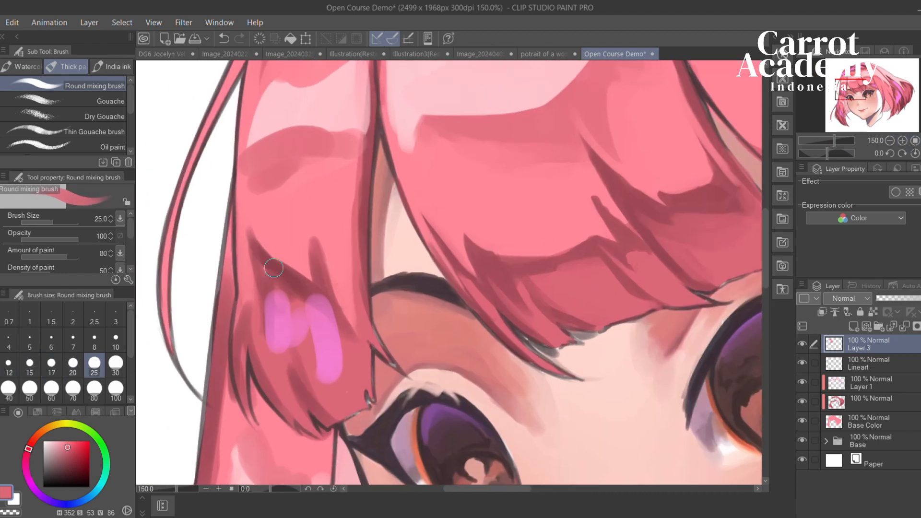
alt+click(279, 267)
mouse_move(266, 277)
mouse_down()
mouse_move(263, 313)
mouse_move(254, 281)
mouse_move(293, 322)
mouse_up()
drag(292, 269, 307, 391)
drag(288, 249, 306, 375)
Deepen the shadow left of the violet highlight with long dark red strokes toward the lock's tip
alt+click(304, 366)
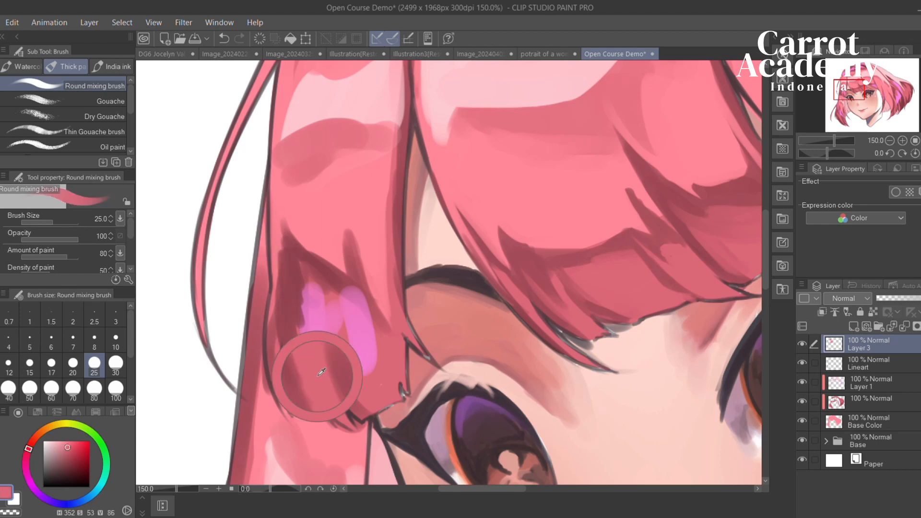
mouse_move(293, 291)
mouse_down()
mouse_move(309, 362)
mouse_move(290, 278)
mouse_move(315, 378)
mouse_up()
key(ctrl+z)
alt+click(288, 263)
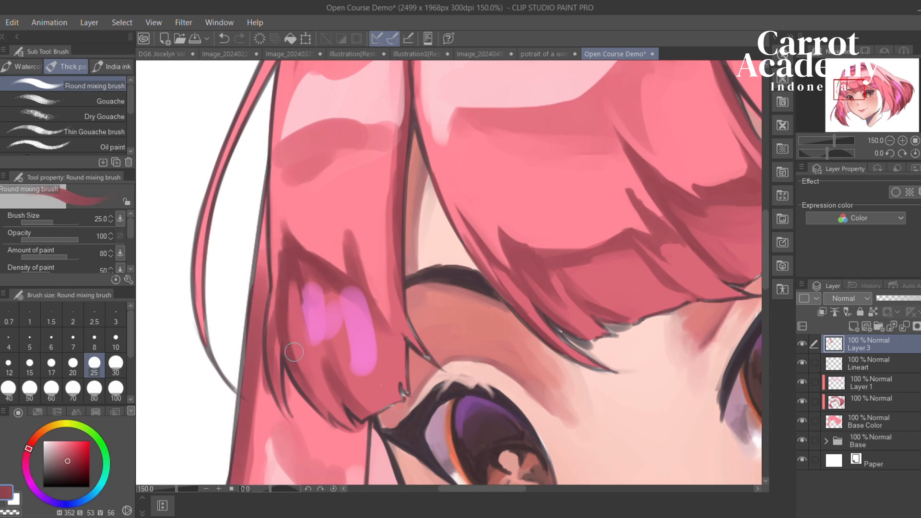
drag(290, 285, 295, 355)
drag(292, 262, 324, 366)
Join the violet-pink patches on the left lock into a pointed highlight with a thin streak on its left
alt+click(350, 370)
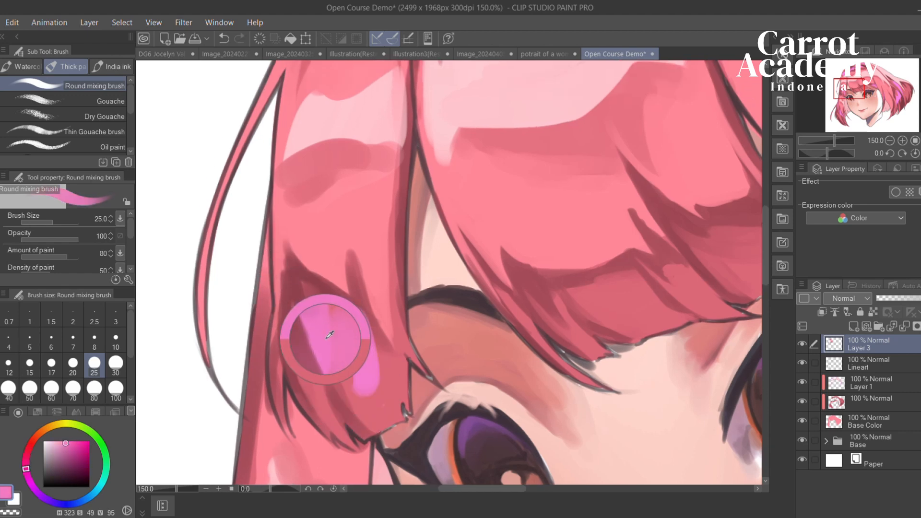
drag(307, 287, 324, 357)
drag(319, 297, 356, 314)
mouse_move(298, 311)
mouse_down()
mouse_move(323, 305)
mouse_move(342, 391)
mouse_up()
Separate the thin violet streak from the main highlight with a dark red strand down the left lock
alt+click(310, 281)
drag(310, 280, 323, 309)
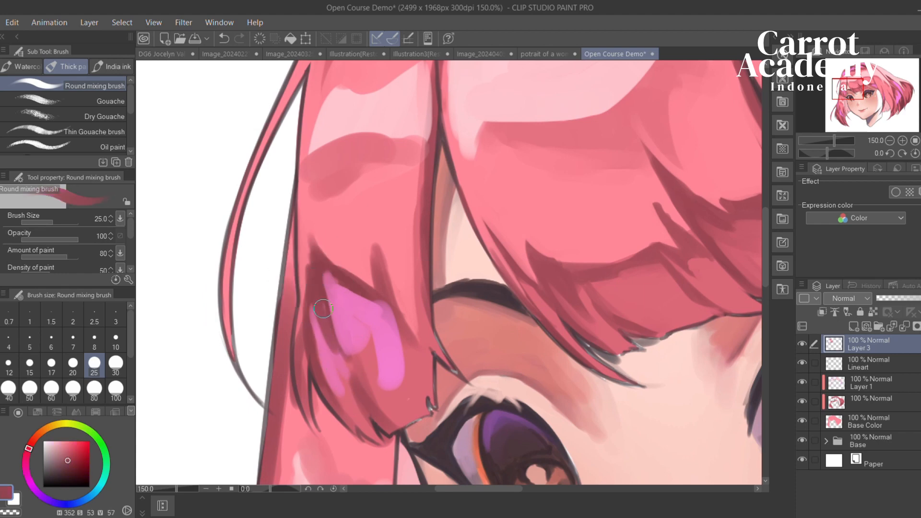
drag(337, 388, 332, 371)
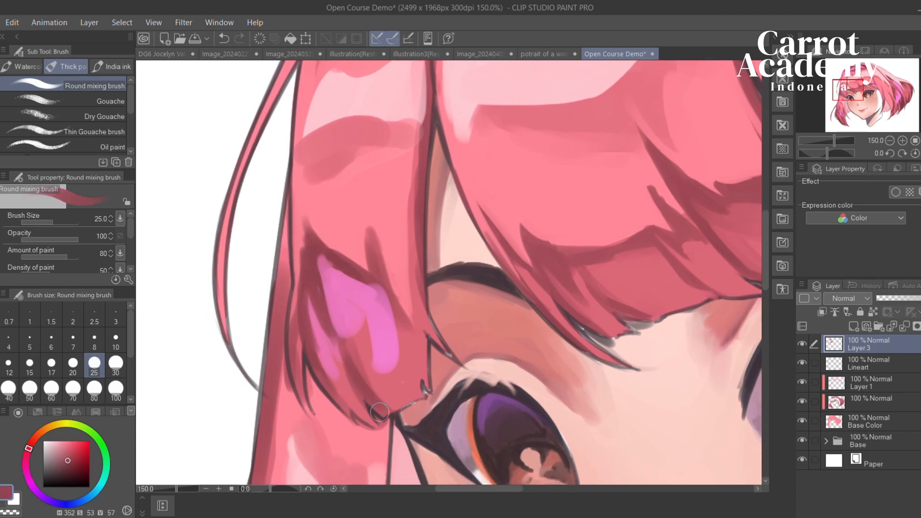
mouse_move(327, 330)
mouse_down()
mouse_move(388, 413)
mouse_move(335, 319)
mouse_move(371, 397)
mouse_up()
key(ctrl+z)
Set the brush size to 15 and extend a thin dark red strand beyond the left lock's lower left tip
alt+click(307, 267)
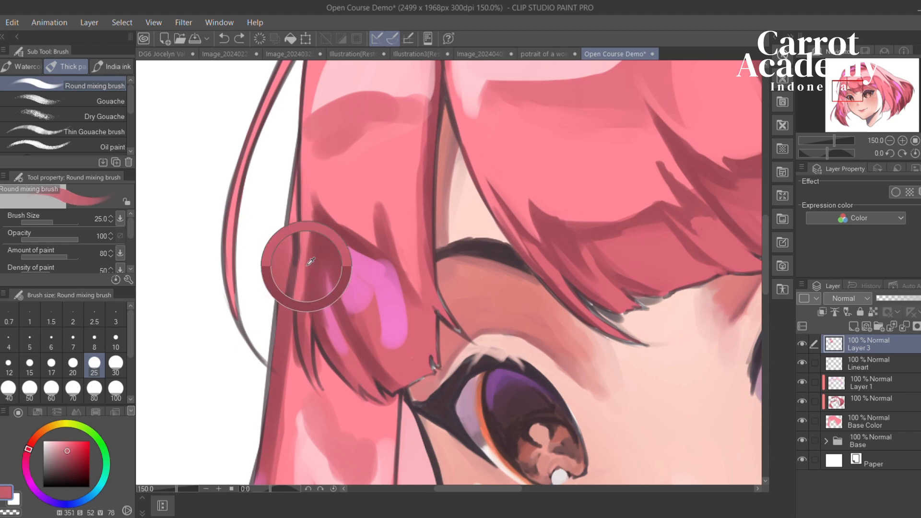
alt+click(314, 269)
mouse_move(318, 320)
mouse_down()
mouse_move(362, 400)
mouse_move(347, 313)
mouse_up()
key(bracketleft)
key(bracketleft)
key(bracketleft)
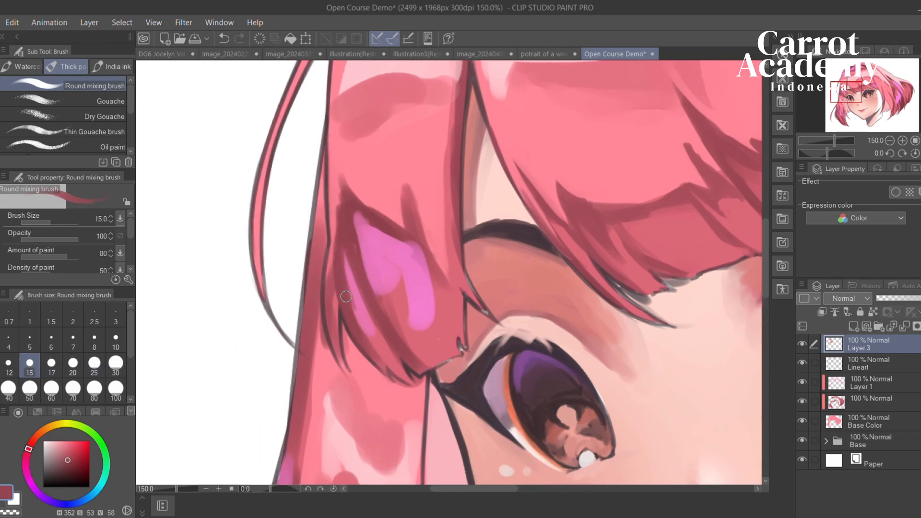
drag(338, 357, 360, 393)
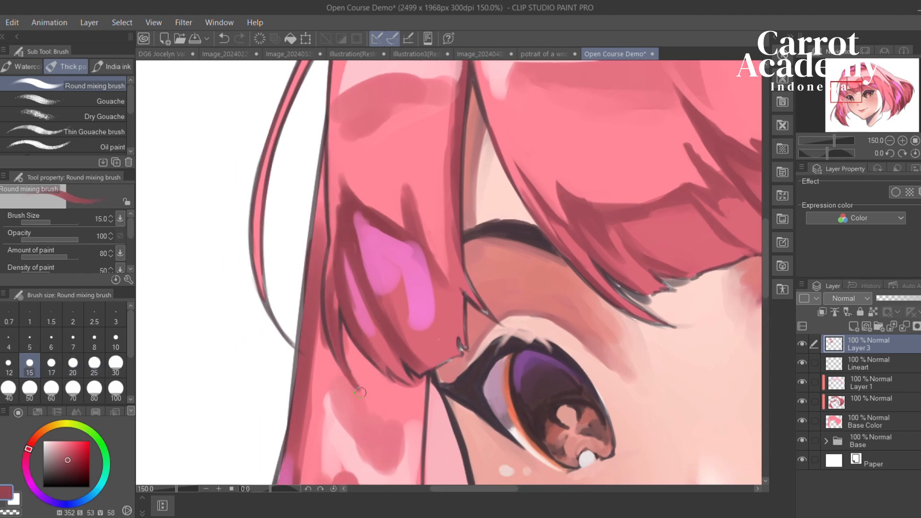
drag(339, 285, 357, 309)
Paint a light pink strand along the left edge of the left lock's dark shadow
alt+click(352, 211)
mouse_move(357, 214)
mouse_down()
mouse_move(376, 300)
mouse_move(374, 288)
mouse_move(430, 258)
mouse_move(399, 341)
mouse_up()
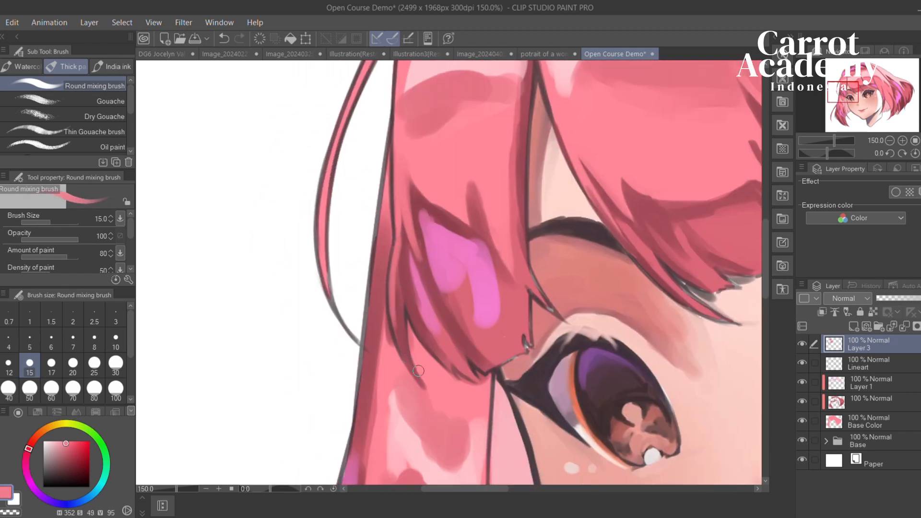
key(ctrl+z)
drag(402, 249, 407, 298)
drag(418, 199, 327, 319)
mouse_move(359, 347)
mouse_down()
mouse_move(340, 298)
mouse_move(319, 293)
mouse_move(414, 374)
mouse_up()
Set the brush size to 25 and paint a dark red spike above the violet highlight, sweeping down its right edge
alt+click(337, 303)
key(bracketright)
key(bracketright)
key(bracketright)
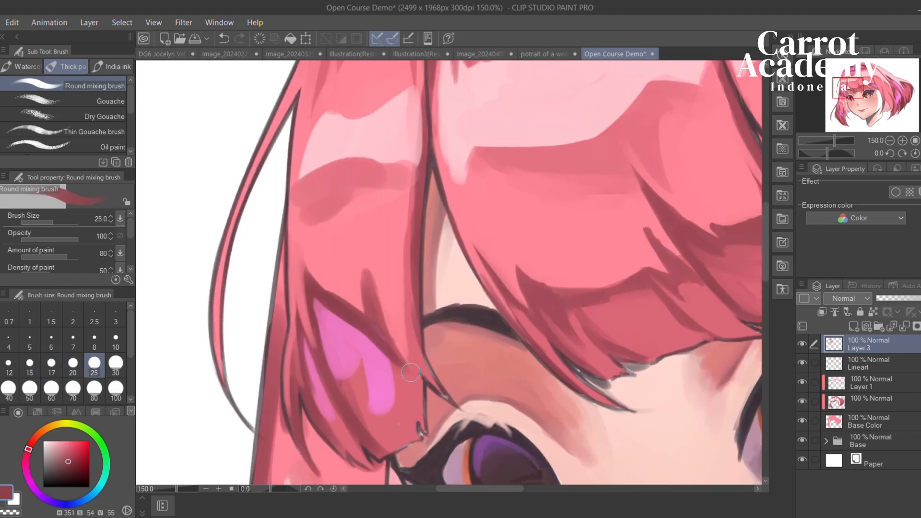
key(ctrl+z)
drag(366, 281, 384, 337)
drag(365, 253, 384, 335)
key(ctrl+z)
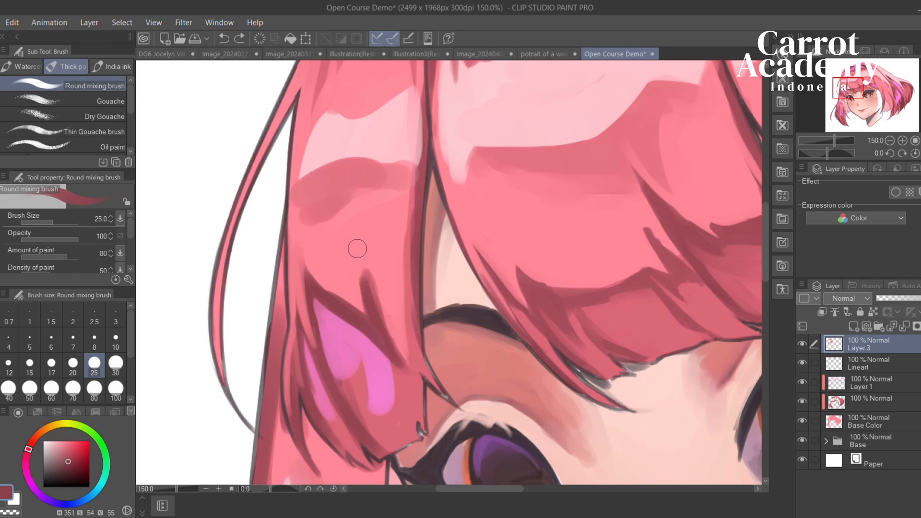
key(ctrl+z)
mouse_move(362, 256)
mouse_down()
mouse_move(404, 351)
mouse_move(377, 307)
mouse_up()
drag(363, 221, 355, 156)
drag(378, 292, 402, 331)
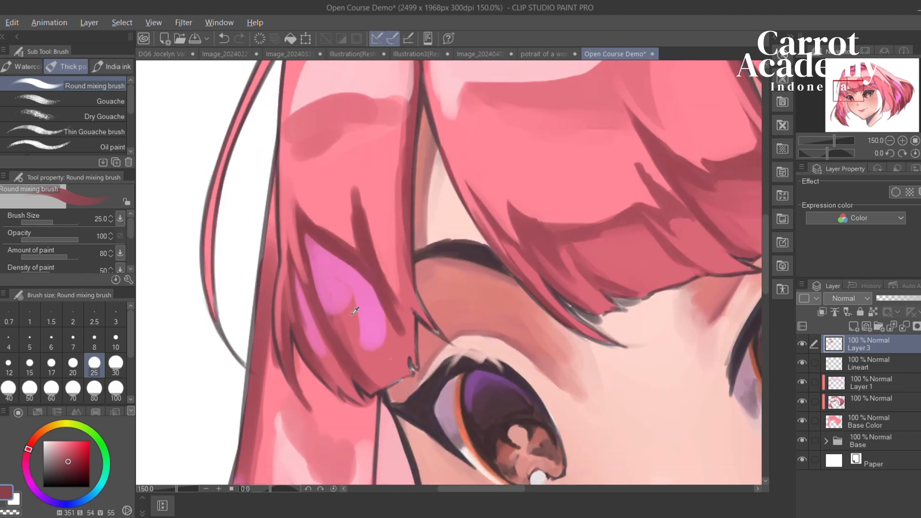
Set the brush size to 50 and blend the violet highlight's lower right end into the medium red of the left lock
alt+click(378, 364)
key(bracketright)
key(bracketright)
key(bracketright)
alt+click(328, 281)
drag(340, 284, 373, 337)
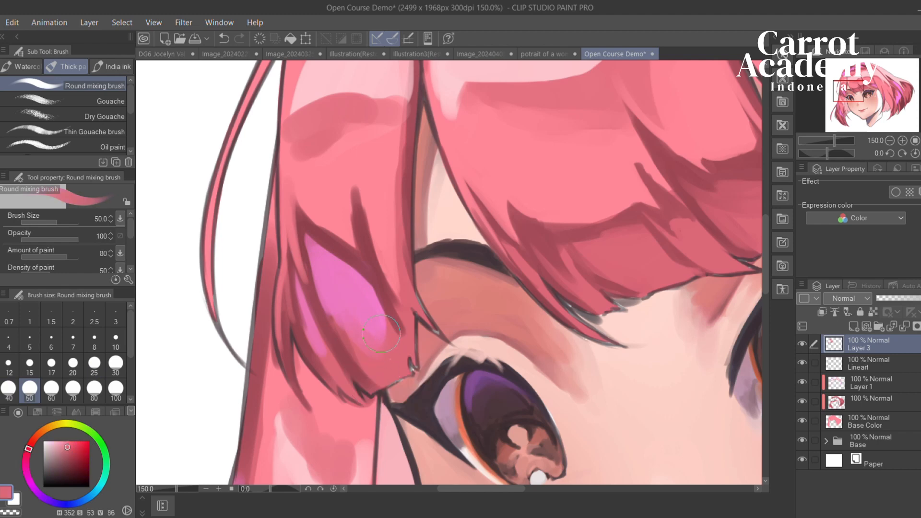
alt+click(361, 334)
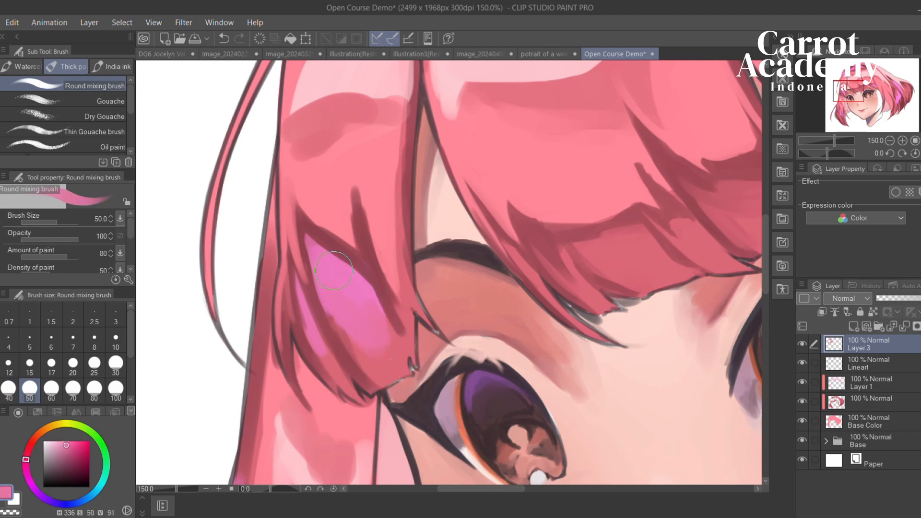
Darken the violet highlight's upper edge with dark red and blend it into the pink at brush size 50
key(bracketleft)
key(bracketleft)
alt+click(317, 235)
mouse_move(307, 226)
mouse_down()
mouse_move(372, 289)
mouse_move(308, 239)
mouse_move(319, 254)
mouse_move(352, 280)
mouse_move(319, 237)
mouse_move(297, 236)
mouse_move(346, 282)
mouse_move(327, 278)
mouse_move(314, 239)
mouse_move(334, 304)
mouse_move(311, 239)
mouse_move(325, 281)
mouse_move(312, 245)
mouse_move(367, 290)
mouse_move(364, 282)
mouse_move(403, 331)
mouse_up()
key(bracketright)
key(bracketright)
alt+click(344, 276)
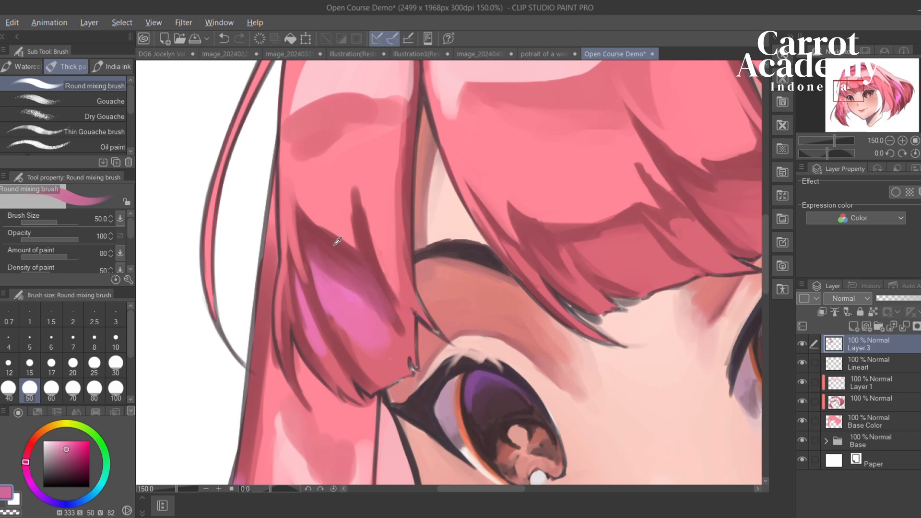
Blend sampled dark red over the upper edge of the left lock's violet highlight at brush size 50
alt+click(321, 237)
mouse_move(353, 268)
mouse_down()
mouse_move(388, 315)
mouse_move(361, 264)
mouse_move(391, 325)
mouse_up()
mouse_move(331, 280)
mouse_down()
mouse_move(452, 283)
mouse_move(407, 251)
mouse_up()
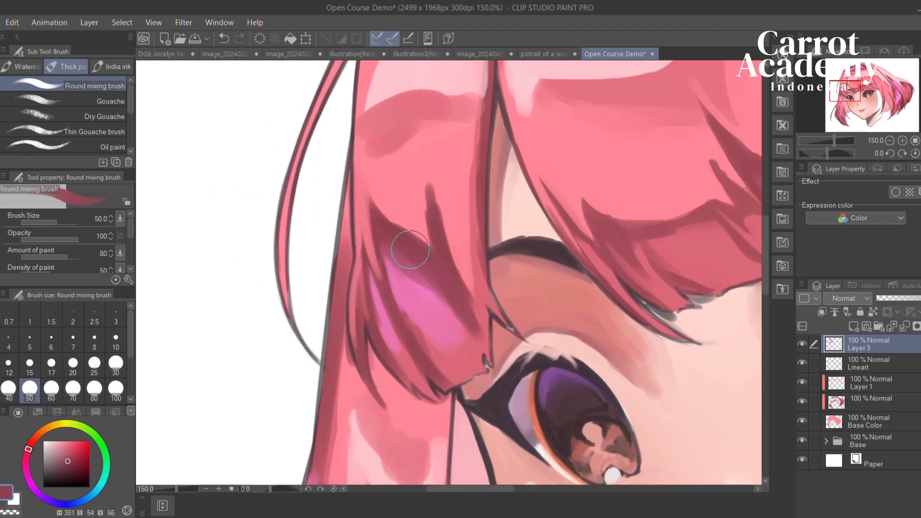
Set the brush size to 25 and cut pink strokes into the dark red spike above the violet highlight to thin it
key(bracketleft)
key(bracketleft)
key(bracketleft)
alt+click(407, 203)
key(ctrl+z)
mouse_move(416, 211)
mouse_down()
mouse_move(459, 294)
mouse_move(454, 285)
mouse_up()
key(ctrl+z)
drag(426, 187, 438, 249)
drag(426, 187, 444, 283)
key(ctrl+z)
drag(429, 230, 442, 274)
alt+click(439, 265)
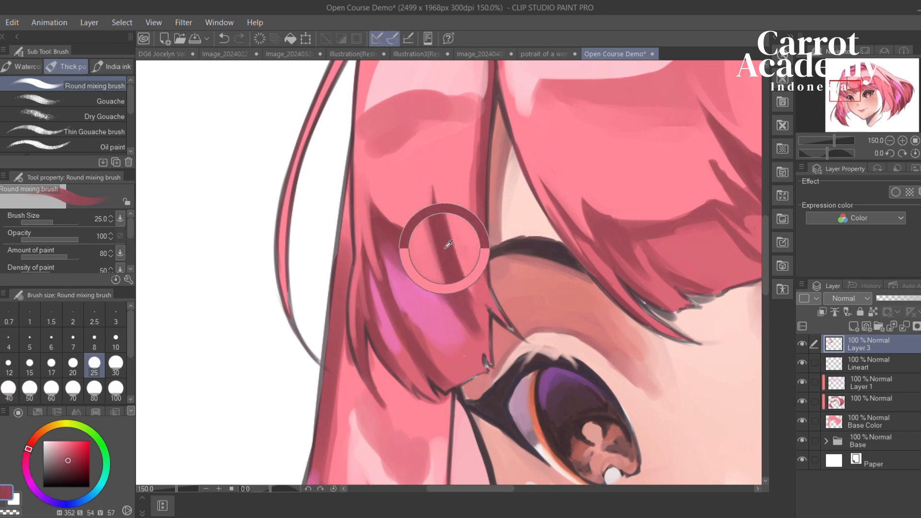
Set the brush size to 15 and paint a thin dark red strand beside the spike, refining its edges with pink
key(bracketleft)
key(bracketleft)
key(bracketleft)
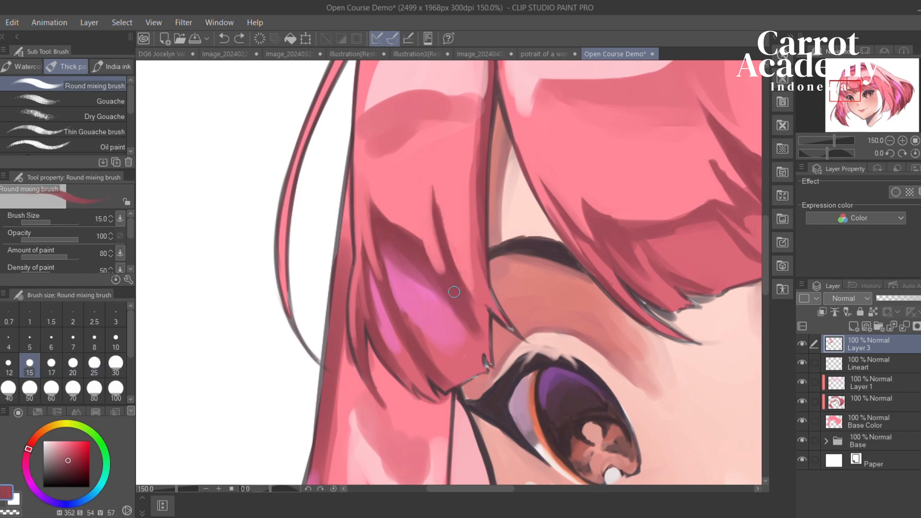
drag(454, 292, 415, 214)
alt+click(394, 189)
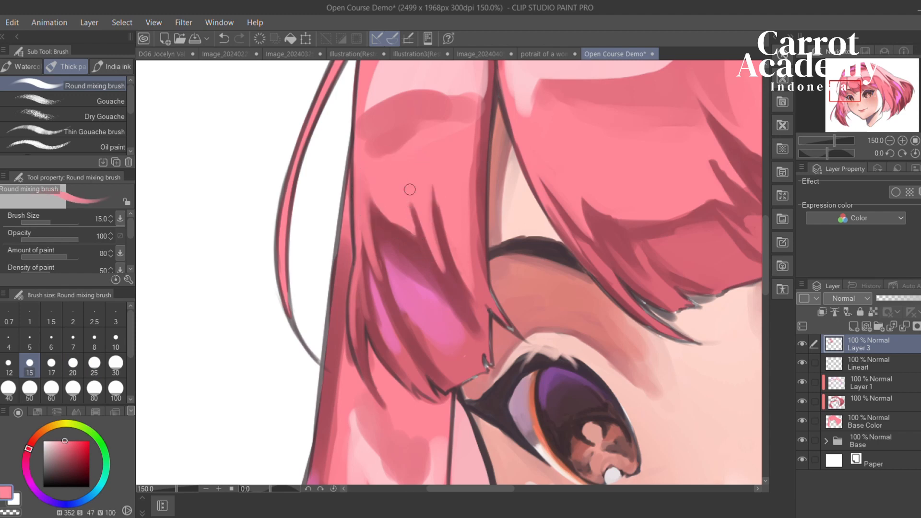
drag(425, 166, 390, 233)
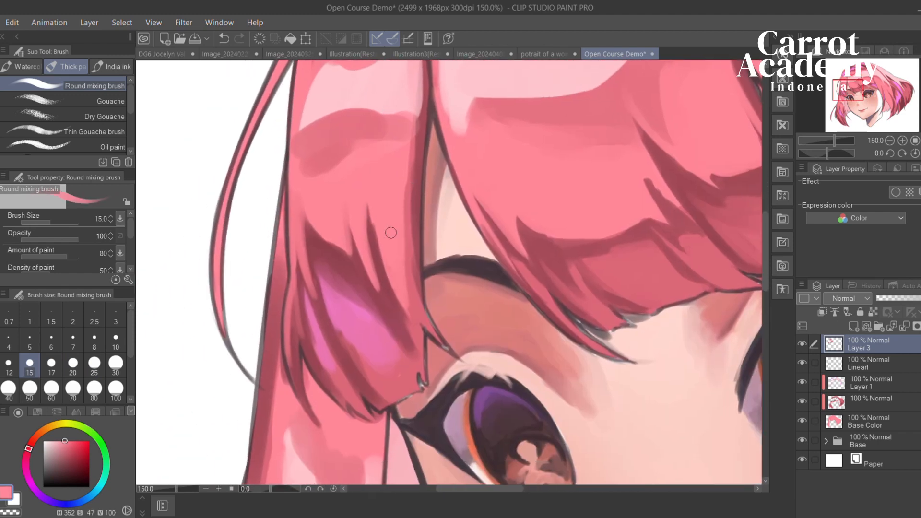
drag(418, 178, 471, 135)
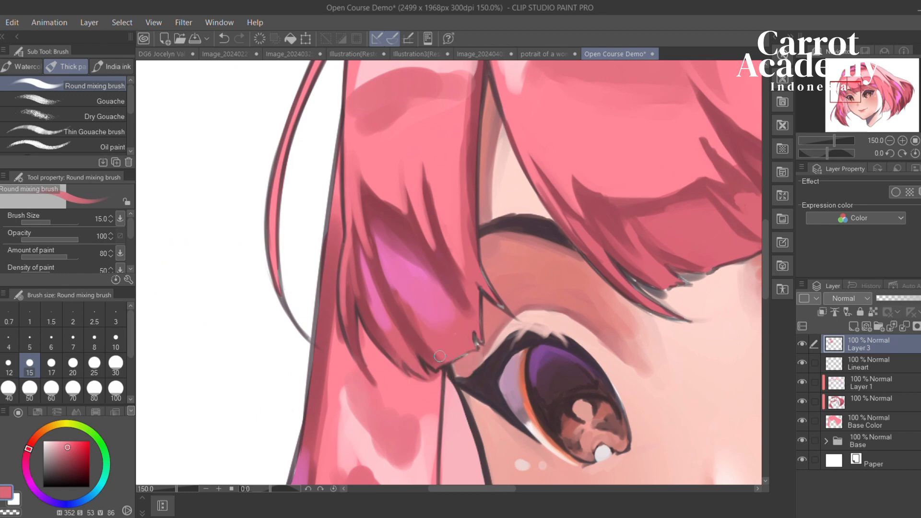
Darken the right edge of the left lock with dark red
mouse_move(443, 355)
mouse_down()
mouse_move(406, 316)
mouse_move(437, 360)
mouse_move(360, 298)
mouse_move(393, 280)
mouse_up()
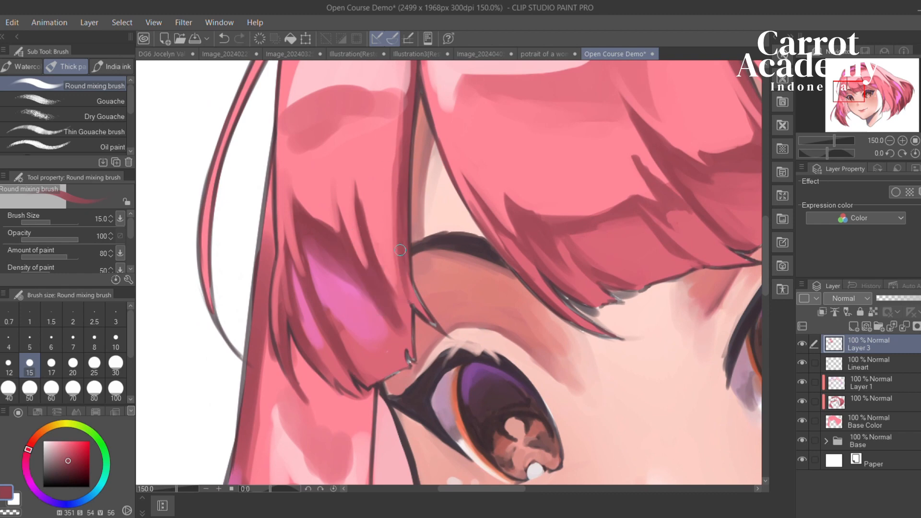
drag(396, 149, 390, 273)
alt+click(420, 264)
Set the brush size to 40 and extend the light pink highlight band down the left lock's outer edge
alt+click(350, 205)
key(bracketright)
key(bracketright)
key(bracketright)
key(bracketright)
key(bracketright)
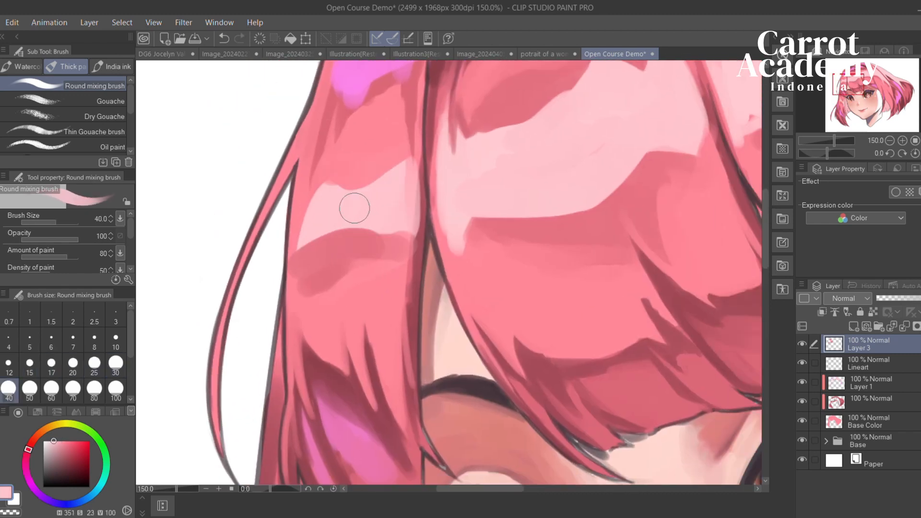
mouse_move(331, 208)
mouse_down()
mouse_move(305, 255)
mouse_move(305, 290)
mouse_move(303, 255)
mouse_move(295, 331)
mouse_move(331, 227)
mouse_move(328, 244)
mouse_move(379, 191)
mouse_move(325, 233)
mouse_move(298, 211)
mouse_move(342, 214)
mouse_move(385, 200)
mouse_move(336, 299)
mouse_move(278, 294)
mouse_move(296, 309)
mouse_move(281, 310)
mouse_up()
Set the brush size to 20 and paint light pink spikes rising from the highlight band's upper left edge
key(bracketleft)
key(bracketleft)
key(bracketleft)
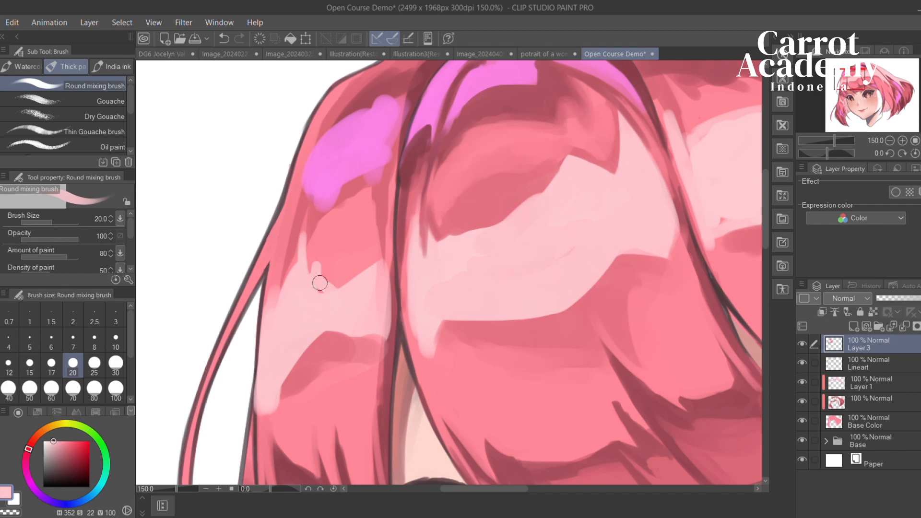
alt+click(315, 242)
mouse_move(315, 243)
mouse_down()
mouse_move(317, 267)
mouse_move(355, 293)
mouse_move(336, 268)
mouse_up()
alt+click(363, 306)
key(ctrl+z)
key(ctrl+z)
mouse_move(313, 353)
mouse_down()
mouse_move(317, 246)
mouse_move(324, 252)
mouse_move(324, 229)
mouse_move(324, 259)
mouse_move(330, 236)
mouse_up()
key(ctrl+z)
key(ctrl+z)
key(ctrl+z)
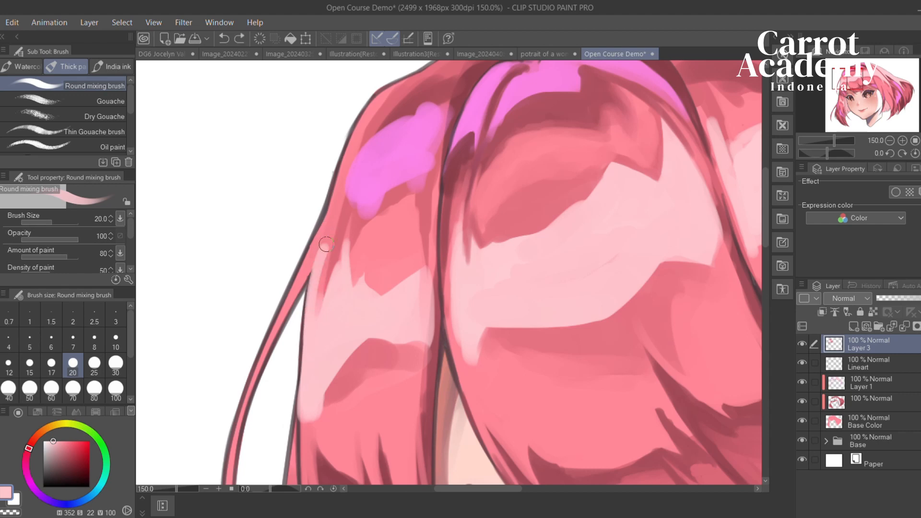
mouse_move(307, 324)
mouse_down()
mouse_move(327, 231)
mouse_move(324, 293)
mouse_up()
key(ctrl+z)
key(ctrl+z)
Set the brush size to 50 and fill the shadow beneath the left lock's light pink band with medium red
alt+click(328, 224)
mouse_move(323, 253)
mouse_down()
mouse_move(325, 291)
mouse_move(335, 281)
mouse_move(376, 304)
mouse_move(373, 259)
mouse_up()
key(bracketright)
key(bracketright)
key(bracketright)
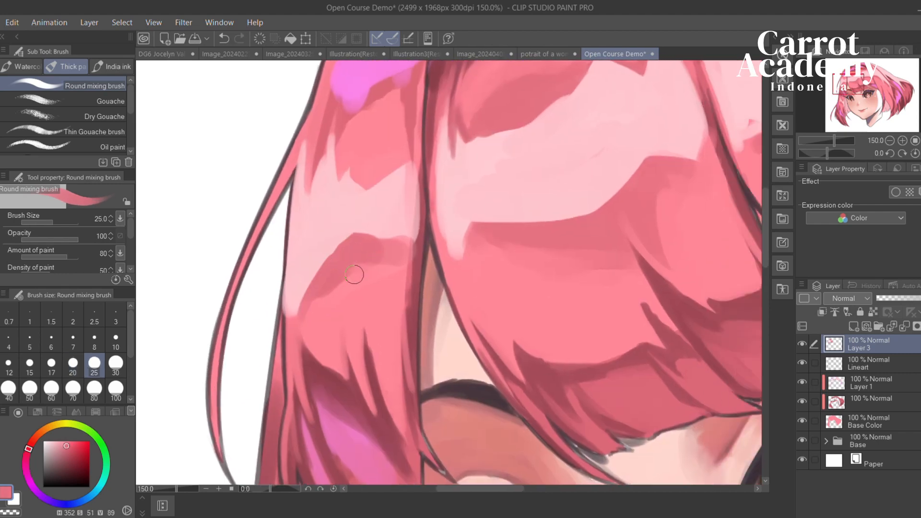
key(bracketright)
key(bracketright)
key(bracketright)
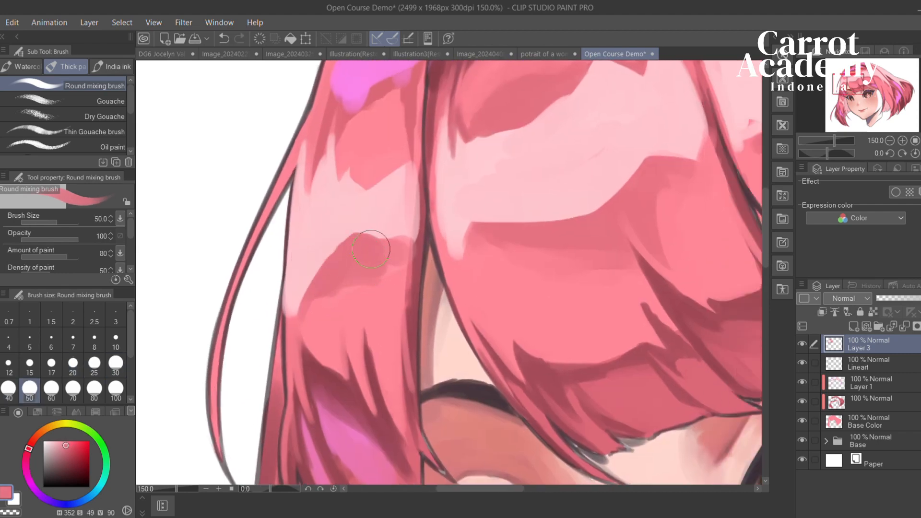
drag(337, 293, 382, 285)
mouse_move(401, 195)
mouse_down()
mouse_move(420, 306)
mouse_move(391, 189)
mouse_up()
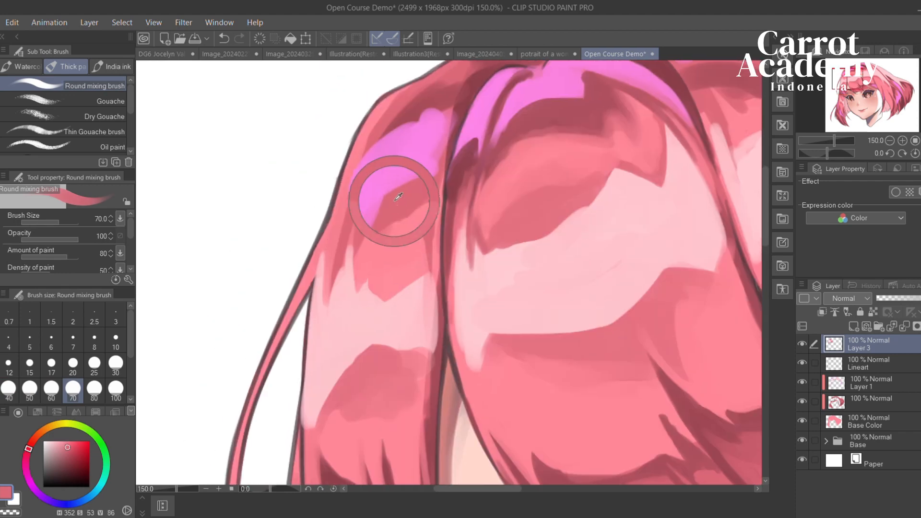
key(ctrl+z)
mouse_move(367, 233)
mouse_down()
mouse_move(422, 190)
mouse_move(282, 294)
mouse_move(456, 154)
mouse_up()
Set the brush size to 20 and paint a light pink strand running down the left lock's outer edge from the highlight band
key(bracketleft)
key(bracketleft)
key(bracketleft)
key(bracketleft)
key(bracketleft)
key(bracketleft)
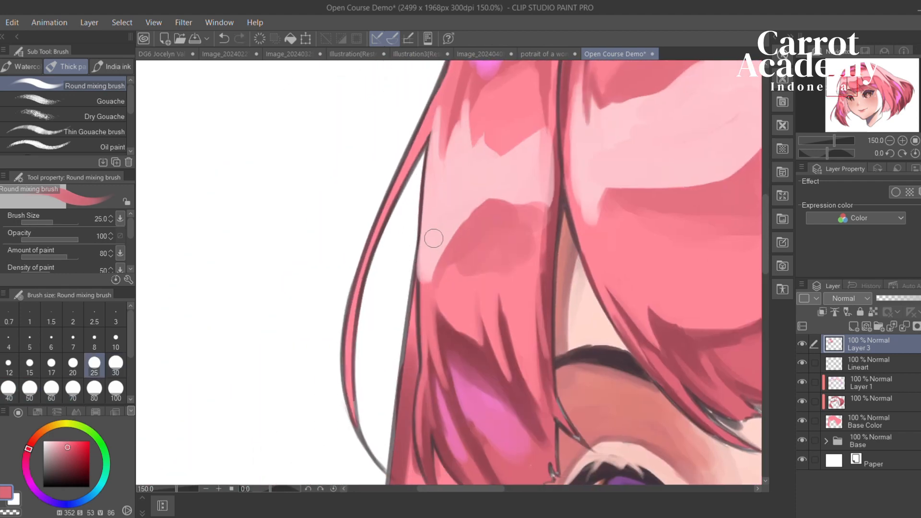
alt+click(455, 212)
drag(433, 239, 431, 354)
key(ctrl+z)
mouse_move(427, 274)
mouse_down()
mouse_move(442, 385)
mouse_move(430, 325)
mouse_move(433, 360)
mouse_up()
key(ctrl+z)
drag(428, 283, 447, 389)
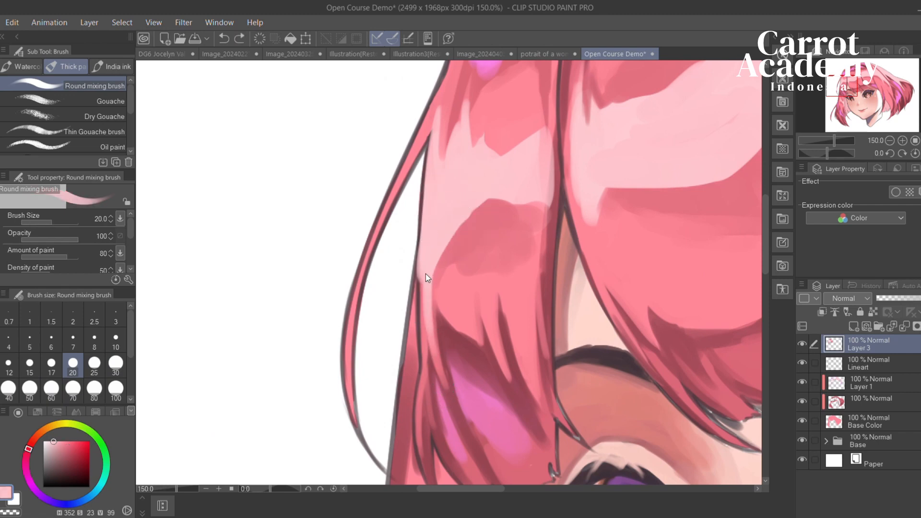
drag(407, 272, 424, 267)
Set the brush size to 12 and try thin light pink strokes along the back hair beside the left lock
key(bracketleft)
key(bracketleft)
key(bracketleft)
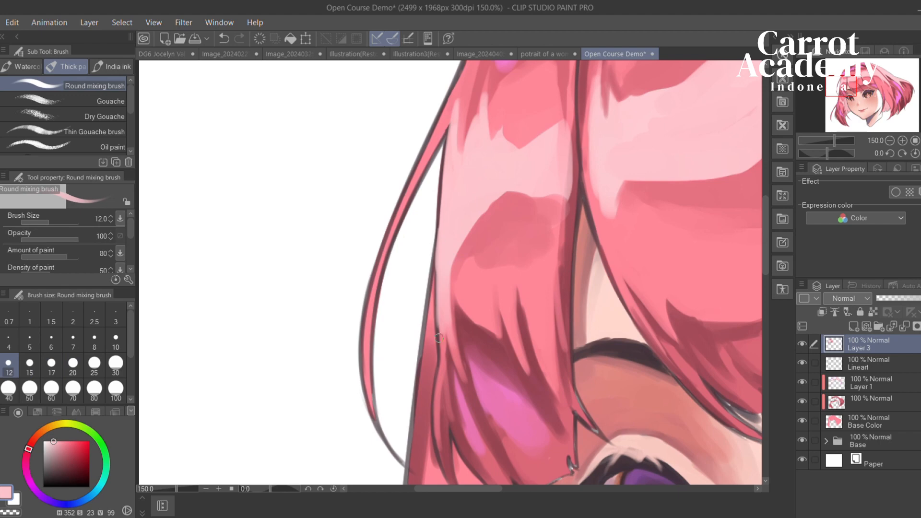
drag(439, 339, 456, 265)
key(ctrl+z)
drag(466, 188, 453, 324)
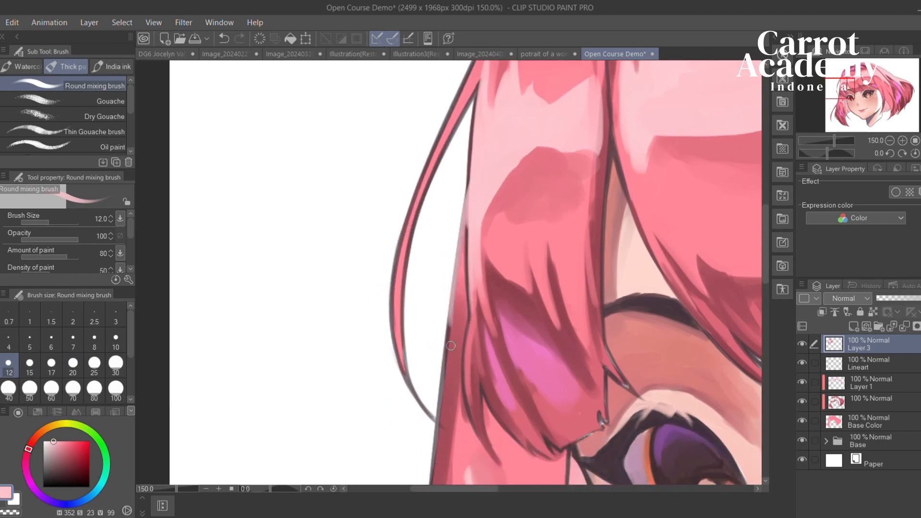
key(ctrl+z)
Paint light pink along the upper part of the thin loose strand outside the left lock
mouse_move(490, 151)
mouse_down()
mouse_move(390, 412)
mouse_move(430, 372)
mouse_up()
drag(419, 323, 423, 282)
key(ctrl+z)
mouse_move(391, 338)
mouse_down()
mouse_move(430, 169)
mouse_move(411, 221)
mouse_move(421, 198)
mouse_up()
key(ctrl+z)
drag(379, 299, 441, 148)
drag(407, 243, 453, 132)
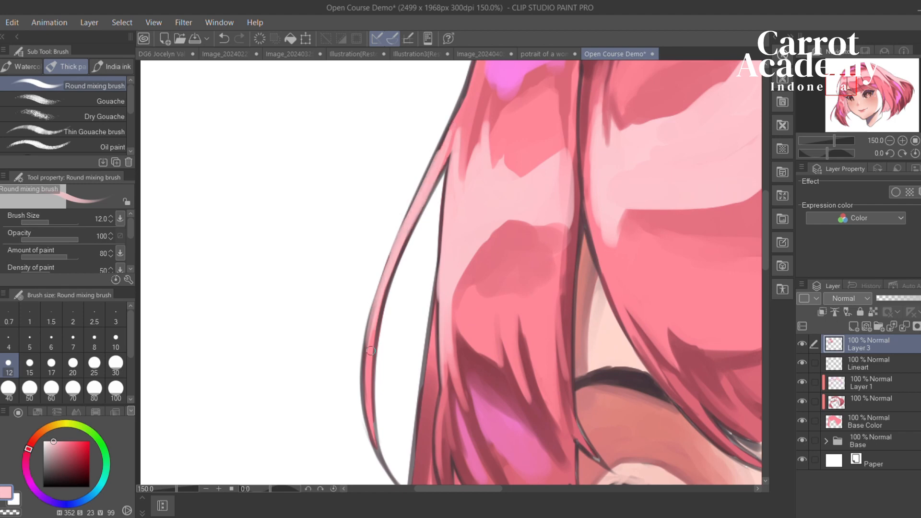
mouse_move(432, 171)
mouse_down()
mouse_move(380, 314)
mouse_move(359, 333)
mouse_up()
Set the brush size to 25 and extend the violet highlight near the top of the left lock up to the parting
alt+click(494, 181)
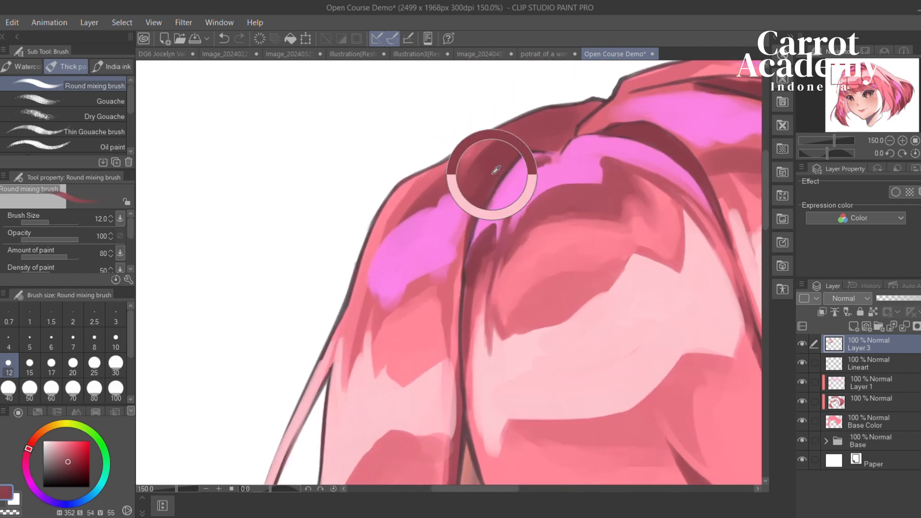
click(94, 364)
alt+click(495, 189)
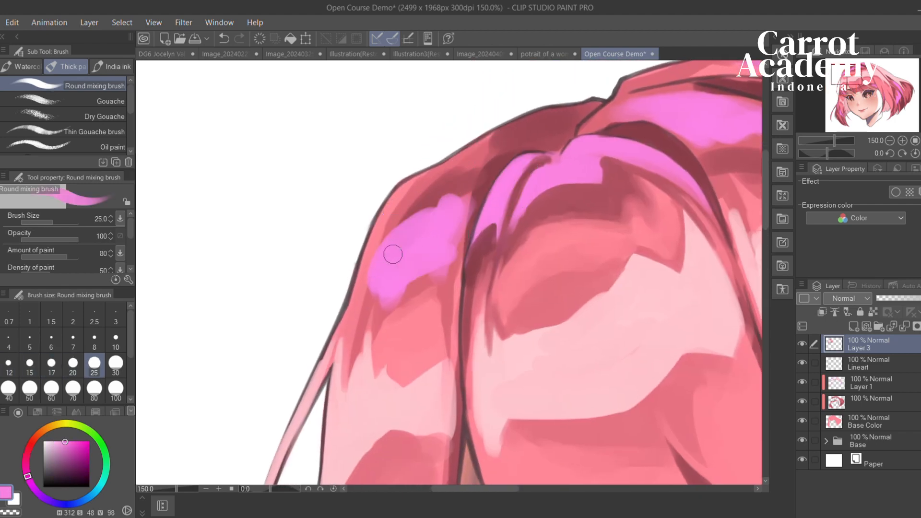
mouse_move(390, 255)
mouse_down()
mouse_move(458, 181)
mouse_move(457, 247)
mouse_up()
Paint dark red along the parting between the left lock and the central bangs, reducing the brush size to 15
alt+click(488, 174)
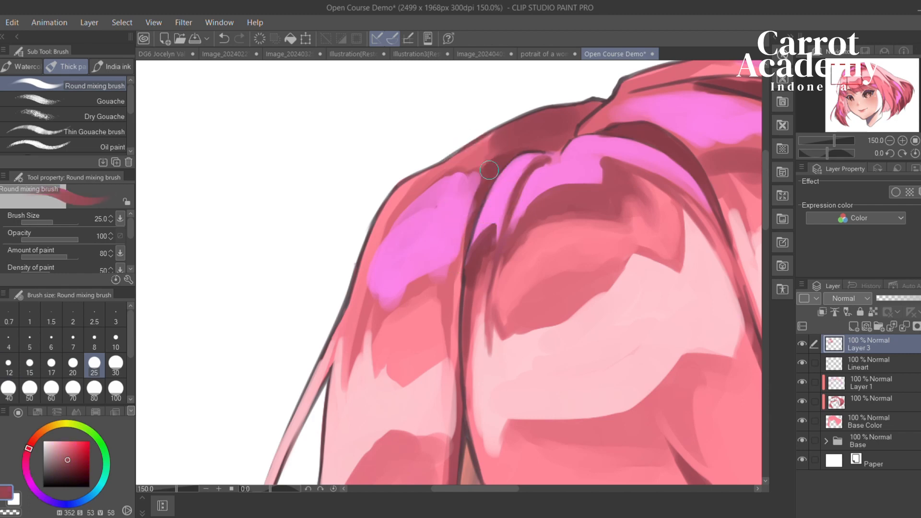
drag(489, 171, 465, 276)
key(bracketleft)
key(bracketleft)
key(bracketleft)
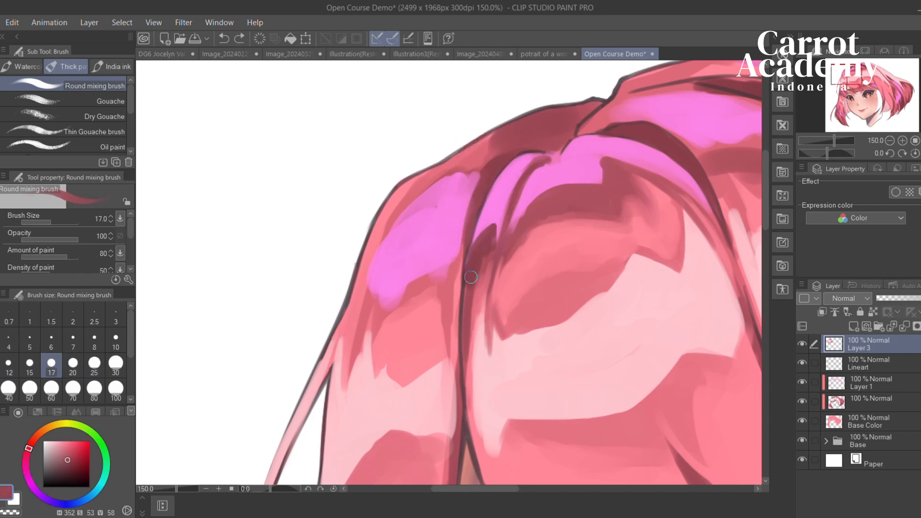
alt+click(462, 305)
drag(465, 287, 495, 176)
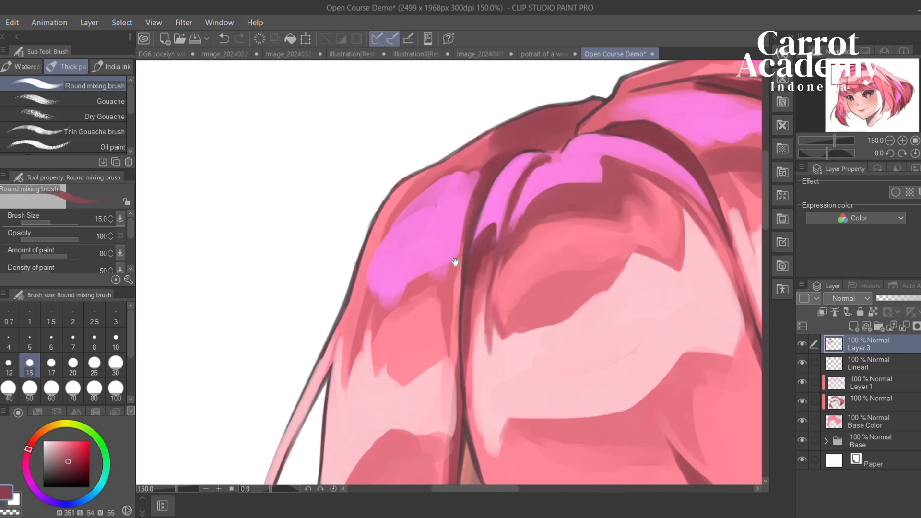
drag(456, 261, 471, 258)
Paint a pink strand between the upper violet highlight and the dark parting line
alt+click(469, 296)
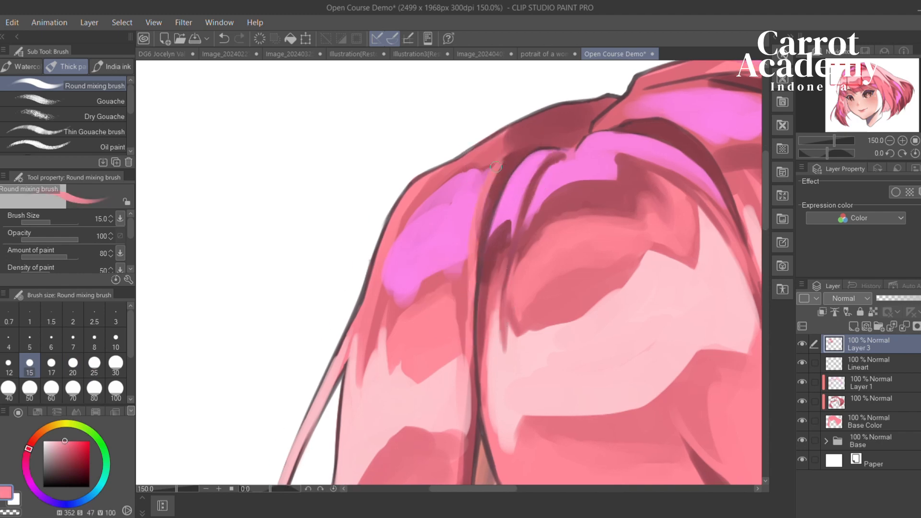
alt+click(501, 187)
drag(490, 169, 464, 297)
key(ctrl+z)
drag(472, 231, 463, 343)
key(ctrl+z)
mouse_move(463, 302)
mouse_down()
mouse_move(464, 340)
mouse_move(390, 238)
mouse_move(433, 305)
mouse_move(350, 311)
mouse_up()
Set the brush size to 25 and paint a dark red arc along the lower edge of the upper violet highlight
key(bracketright)
key(bracketright)
key(bracketright)
mouse_move(405, 282)
mouse_down()
mouse_move(336, 347)
mouse_move(378, 301)
mouse_move(392, 300)
mouse_up()
alt+click(361, 335)
key(ctrl+z)
key(ctrl+z)
mouse_move(346, 332)
mouse_down()
mouse_move(394, 299)
mouse_move(396, 310)
mouse_up()
drag(368, 300, 446, 302)
Darken the left edge of the upper violet highlight with long dark red strokes
alt+click(468, 288)
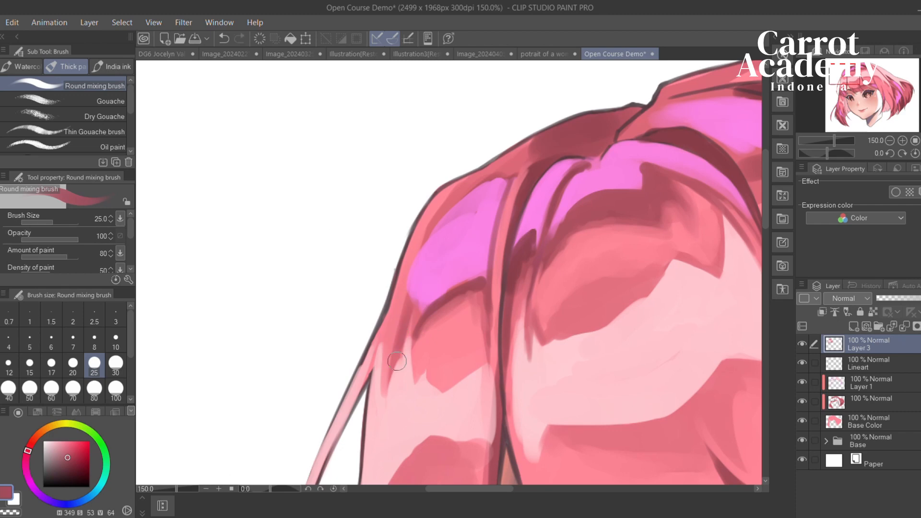
drag(399, 332, 423, 252)
drag(408, 311, 432, 228)
drag(415, 288, 443, 211)
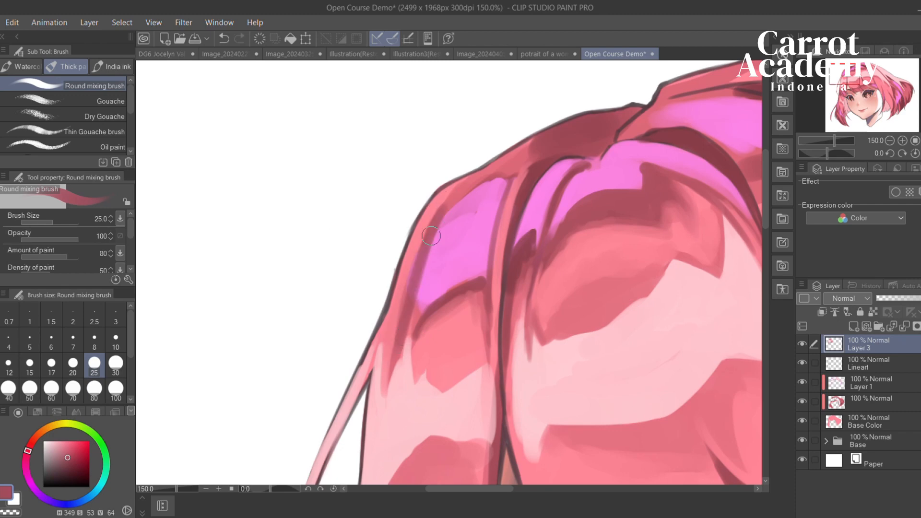
alt+click(399, 294)
drag(410, 311, 436, 213)
key(ctrl+z)
Paint pink along the hair's outer contour from above the violet highlight up over the dark crown shadow
alt+click(389, 333)
alt+click(386, 343)
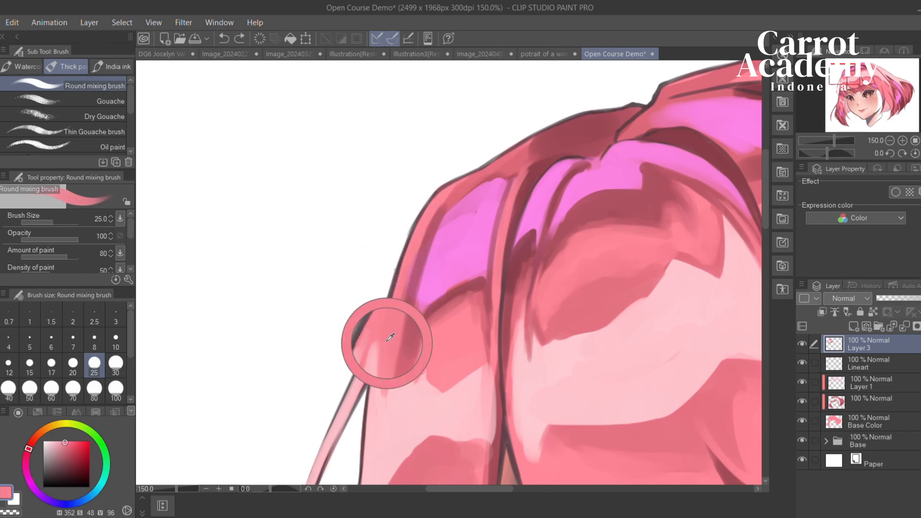
drag(395, 326, 425, 222)
key(ctrl+z)
mouse_move(397, 306)
mouse_down()
mouse_move(441, 205)
mouse_move(540, 142)
mouse_up()
key(ctrl+z)
drag(490, 172, 596, 115)
drag(599, 117, 570, 131)
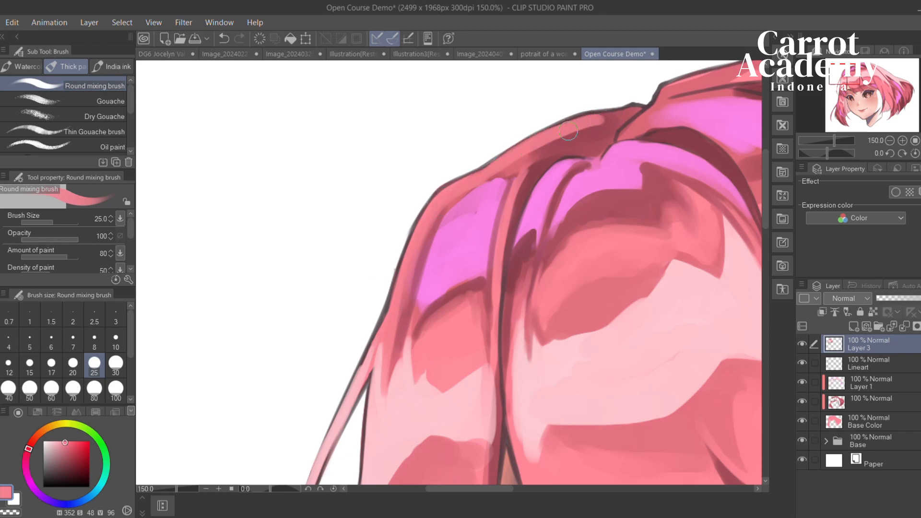
Blend the crown shadow above the parting with alternating dark red and pink strokes
alt+click(597, 134)
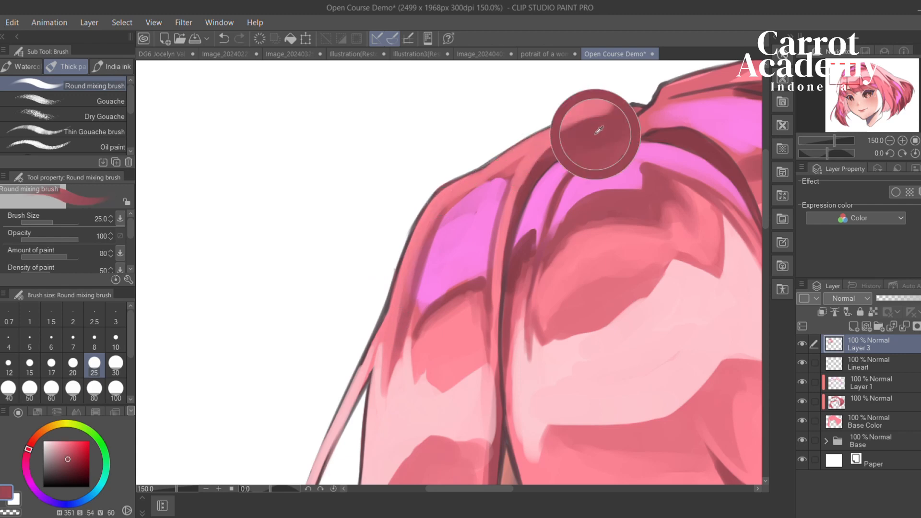
drag(597, 123, 470, 234)
alt+click(471, 178)
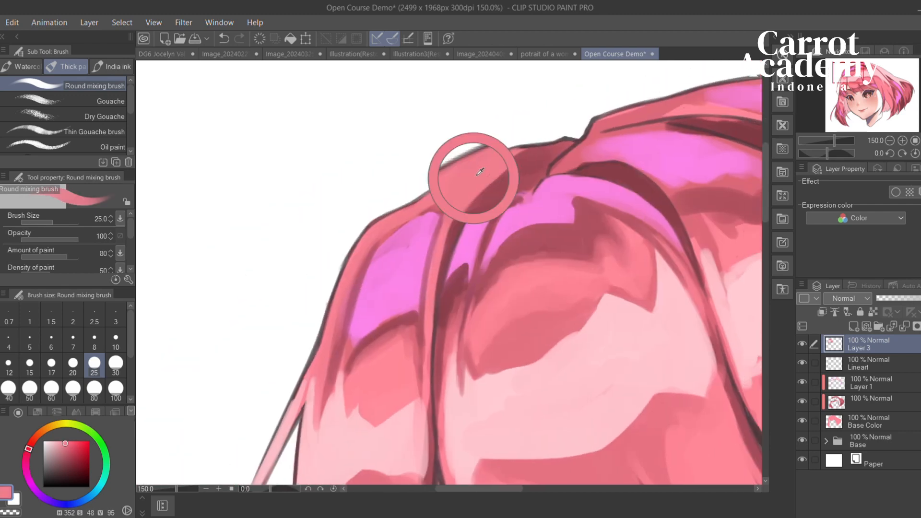
click(531, 164)
alt+click(510, 181)
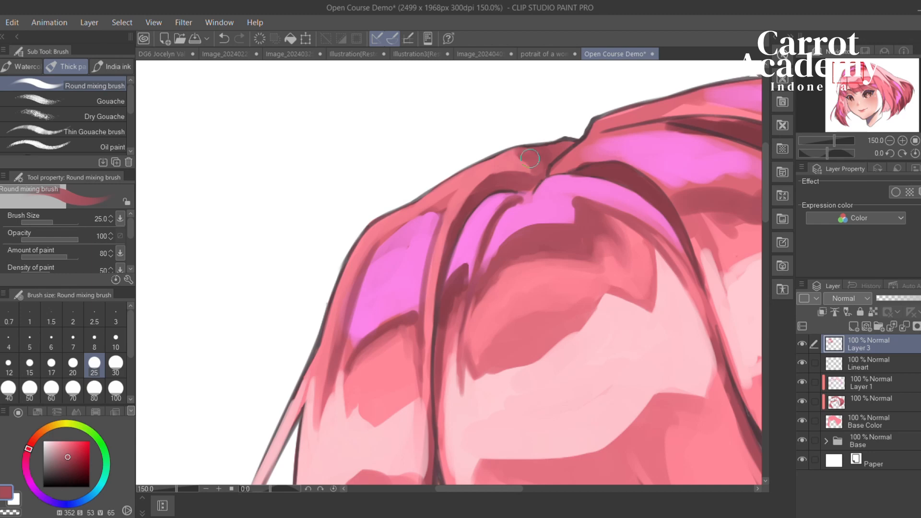
drag(519, 163, 535, 160)
Set the brush size to 15 and paint a thin pink strand across the dark crown shadow
key(bracketleft)
key(bracketleft)
key(bracketleft)
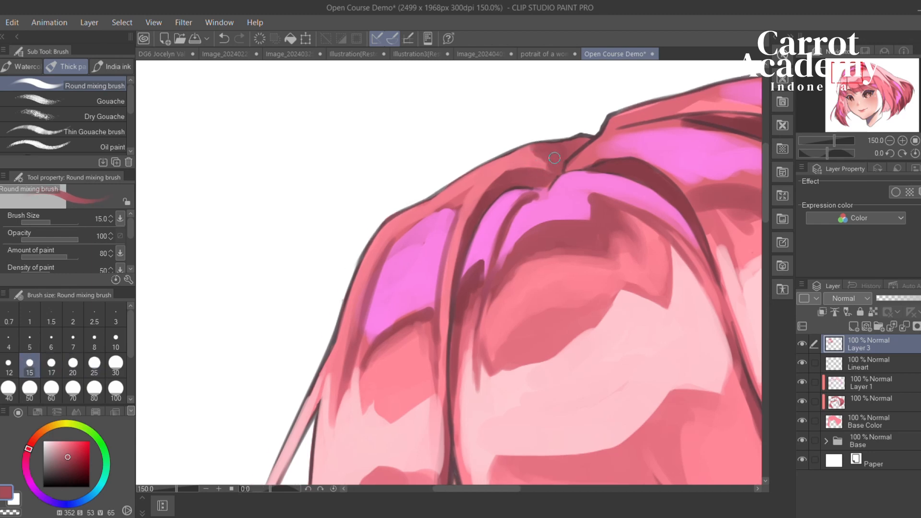
alt+click(477, 167)
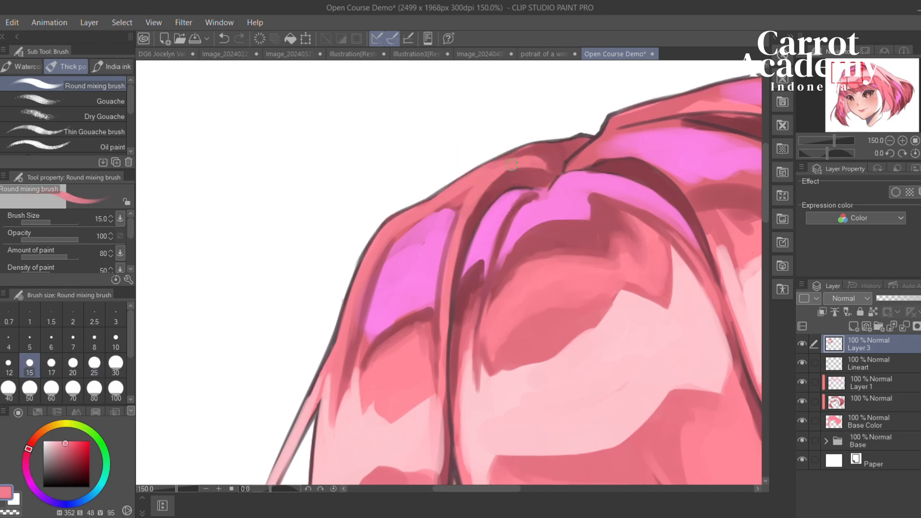
mouse_move(422, 240)
mouse_down()
mouse_move(480, 212)
mouse_move(501, 175)
mouse_up()
Set the brush size to 25 and reshape the upper violet highlight's top right corner with dark red and violet
alt+click(476, 294)
key(bracketright)
key(bracketright)
key(bracketright)
key(ctrl+z)
drag(449, 231, 512, 178)
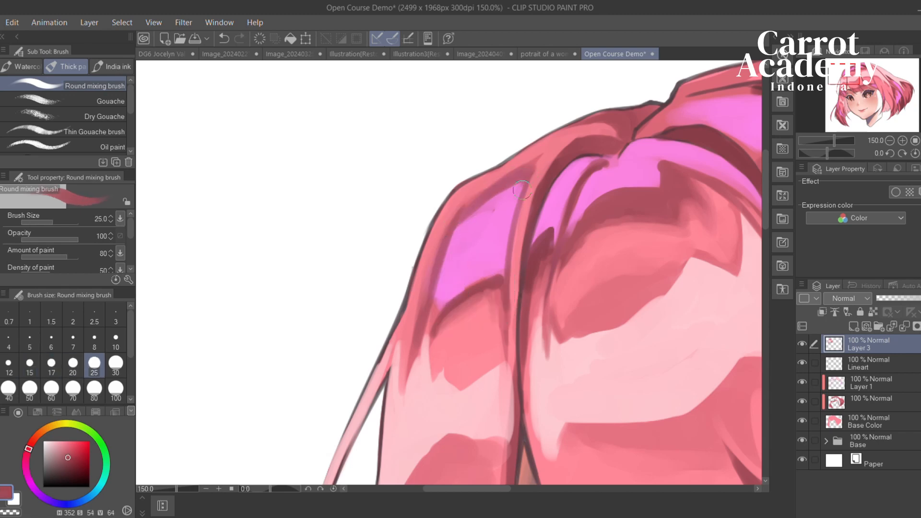
drag(526, 212, 494, 200)
alt+click(428, 236)
drag(430, 225, 488, 165)
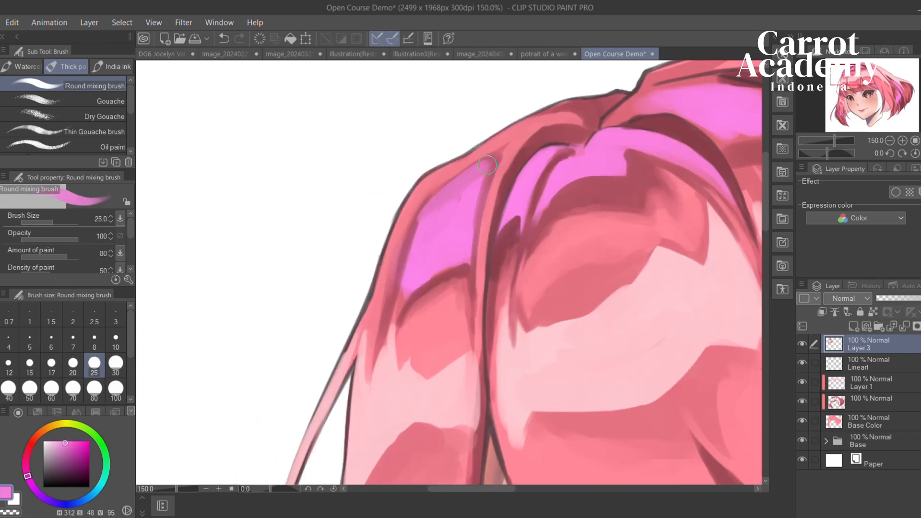
Undo the last two strokes and touch up the top of the left lock's upper violet highlight with violet and pink
key(ctrl+z)
key(ctrl+z)
alt+click(528, 158)
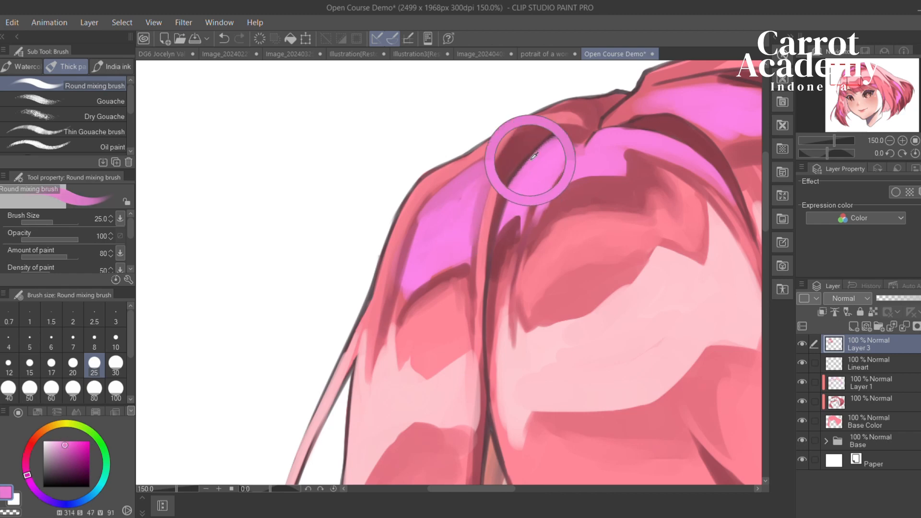
mouse_move(472, 262)
mouse_down()
mouse_move(494, 168)
mouse_move(516, 133)
mouse_up()
alt+click(527, 107)
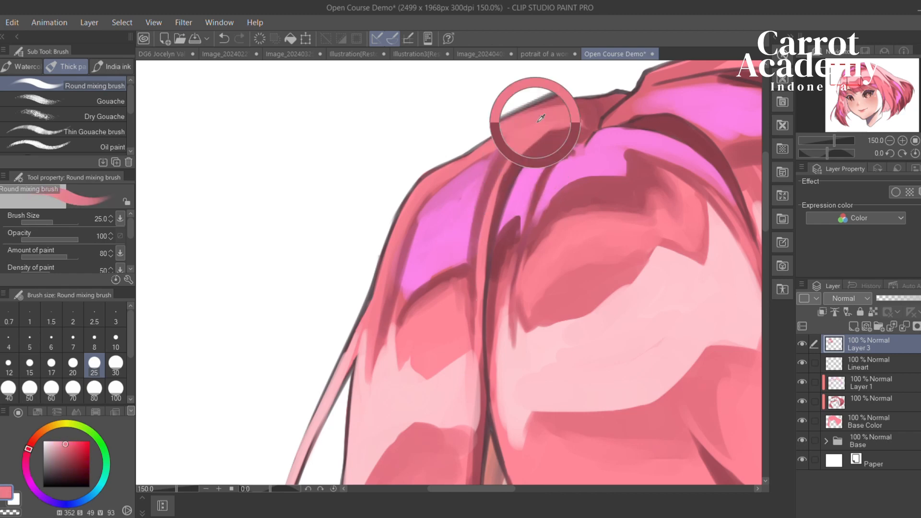
mouse_move(476, 240)
mouse_down()
mouse_move(494, 247)
mouse_move(510, 208)
mouse_move(520, 261)
mouse_move(417, 272)
mouse_move(583, 224)
mouse_up()
Extend the left lock's violet highlight outward over the pink edge and up toward the crown
alt+click(494, 247)
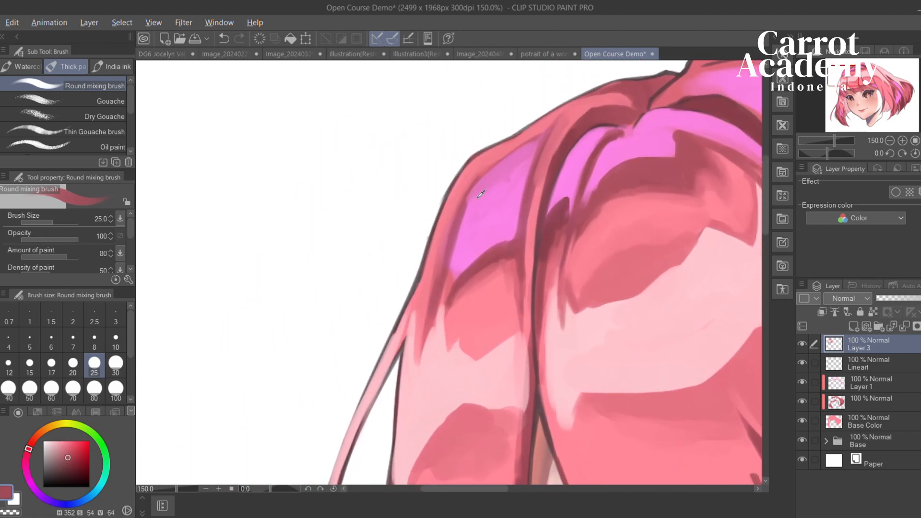
alt+click(465, 185)
drag(569, 132, 504, 221)
alt+click(483, 250)
mouse_move(483, 251)
mouse_down()
mouse_move(511, 192)
mouse_move(461, 229)
mouse_up()
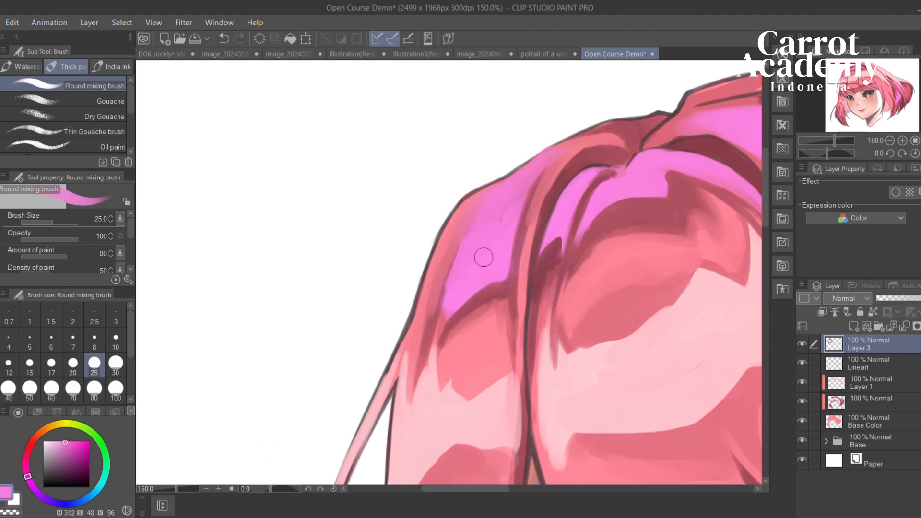
drag(494, 222, 469, 221)
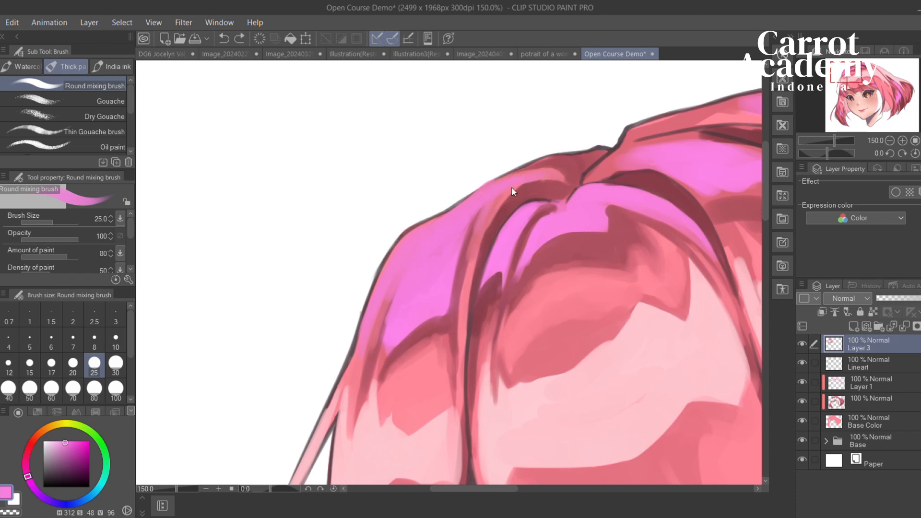
drag(520, 225, 462, 254)
drag(490, 208, 542, 209)
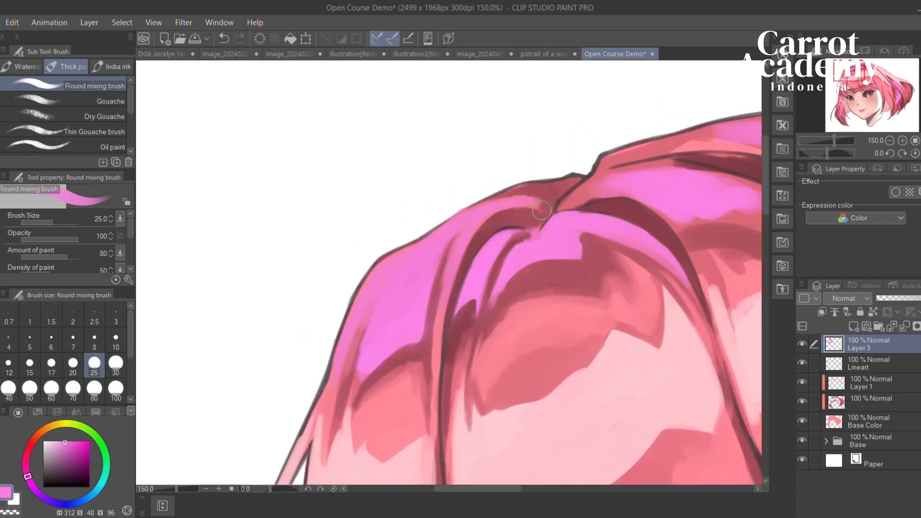
Set the brush size to 15 and paint violet along the outer hair contour between the left lock and crown
key(bracketleft)
key(bracketleft)
key(bracketleft)
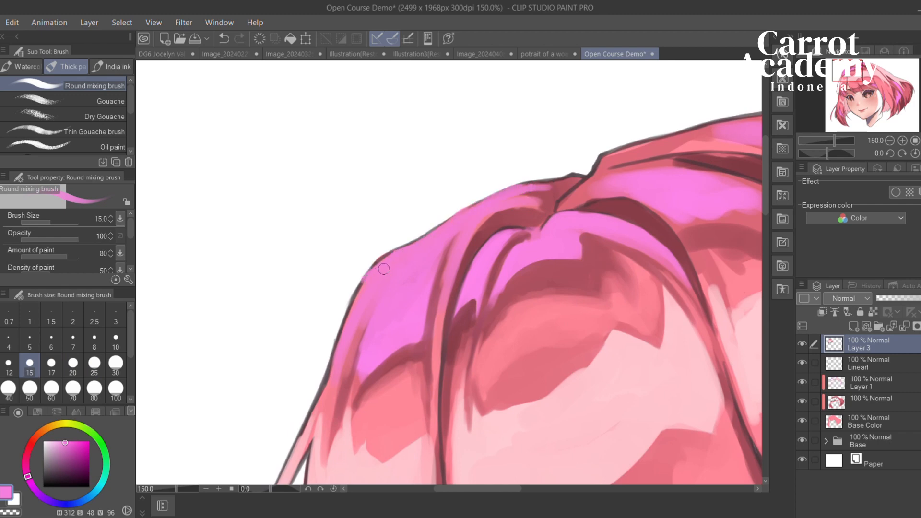
drag(428, 236, 381, 248)
Rework the dark red shading at the crown beside the parting with undo and redo
alt+click(511, 206)
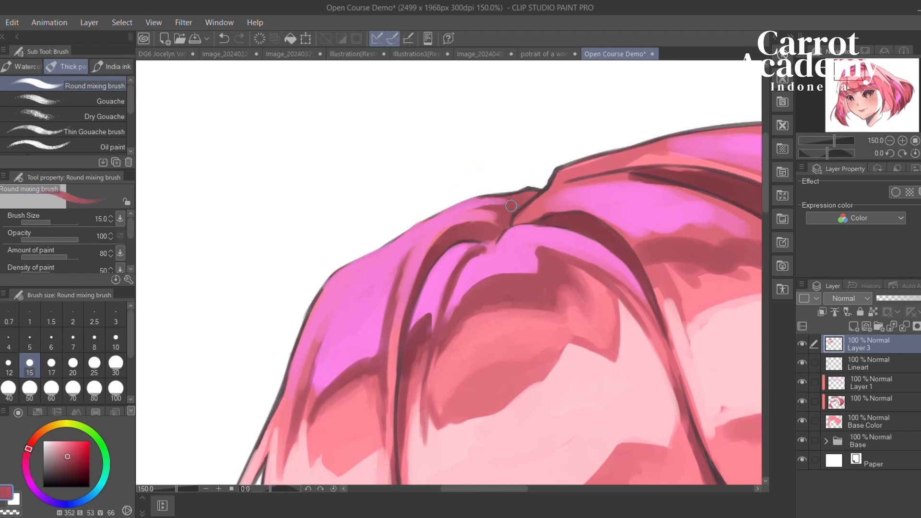
key(ctrl+z)
key(ctrl+z)
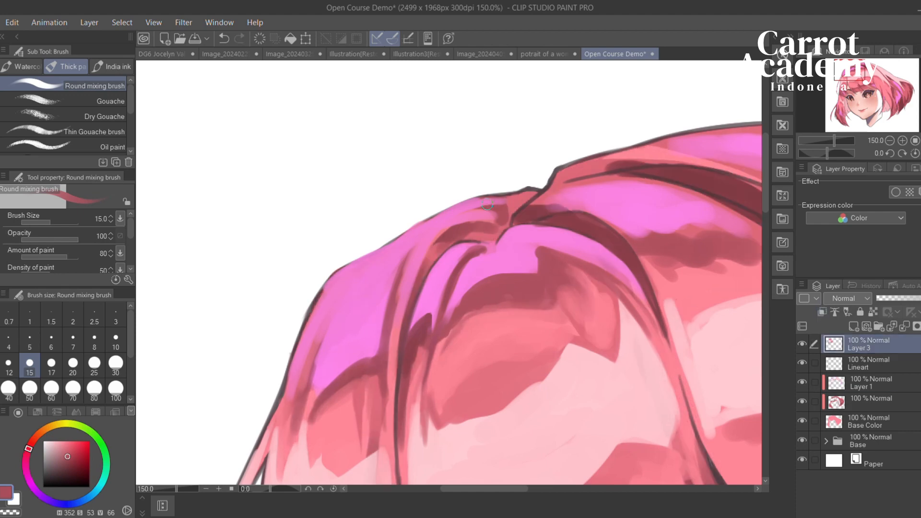
key(ctrl+y)
drag(477, 205, 396, 128)
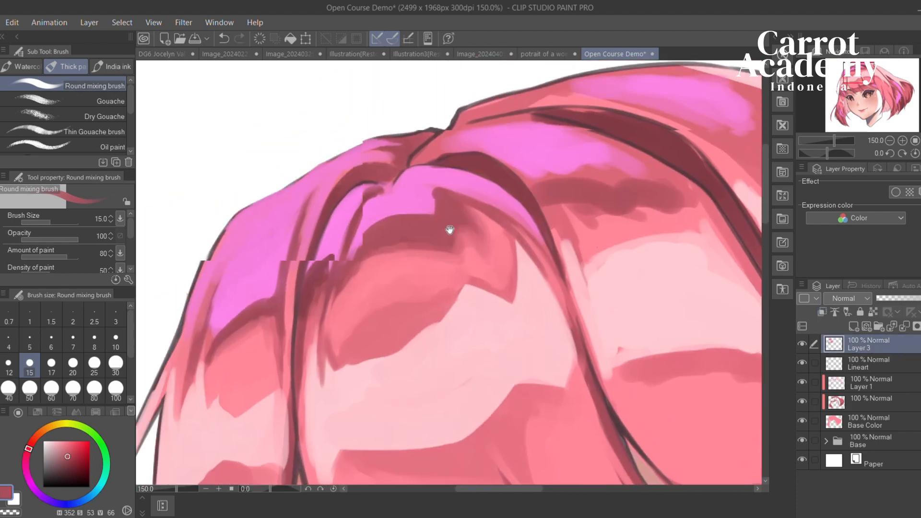
Set the brush size to 25 and extend the violet highlight right of the parting up to the parting line
alt+click(552, 162)
key(bracketright)
key(bracketright)
key(bracketright)
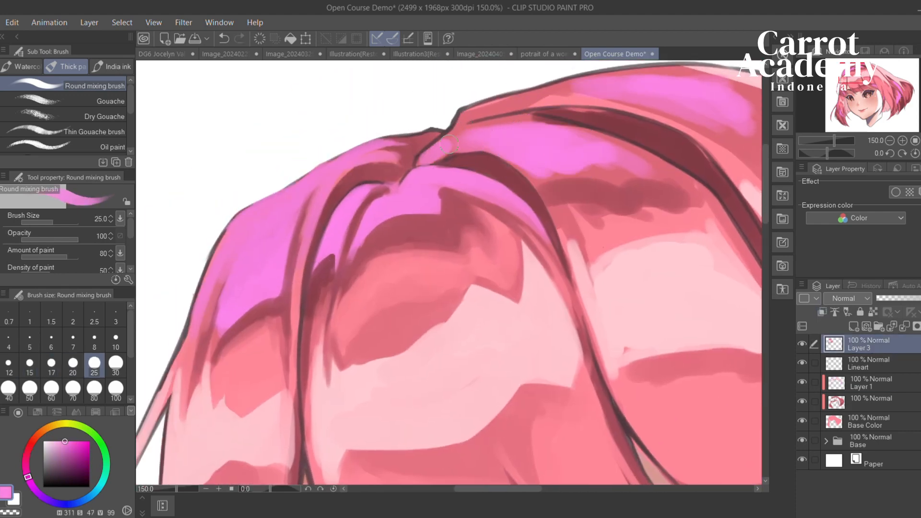
drag(462, 136, 507, 129)
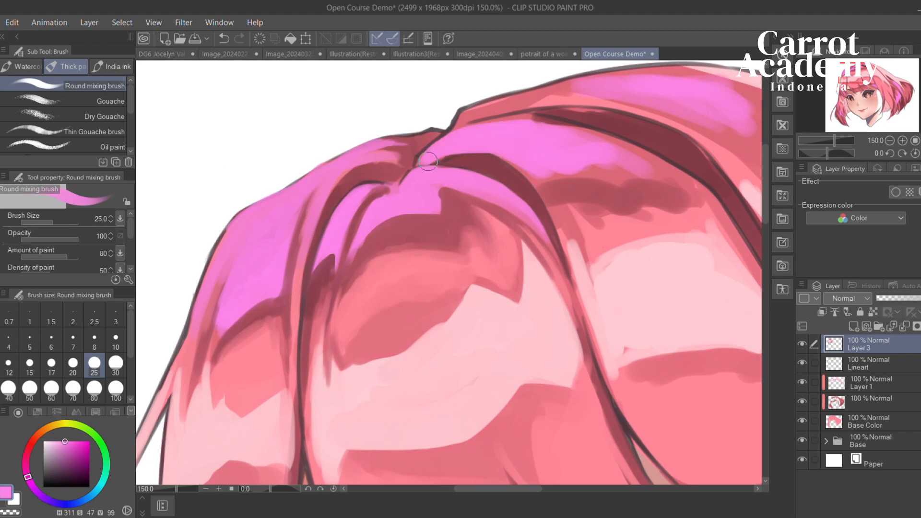
Set the brush size to 15 and refine the strand roots at the parting with dark red and violet
alt+click(447, 154)
key(bracketleft)
key(bracketleft)
key(bracketleft)
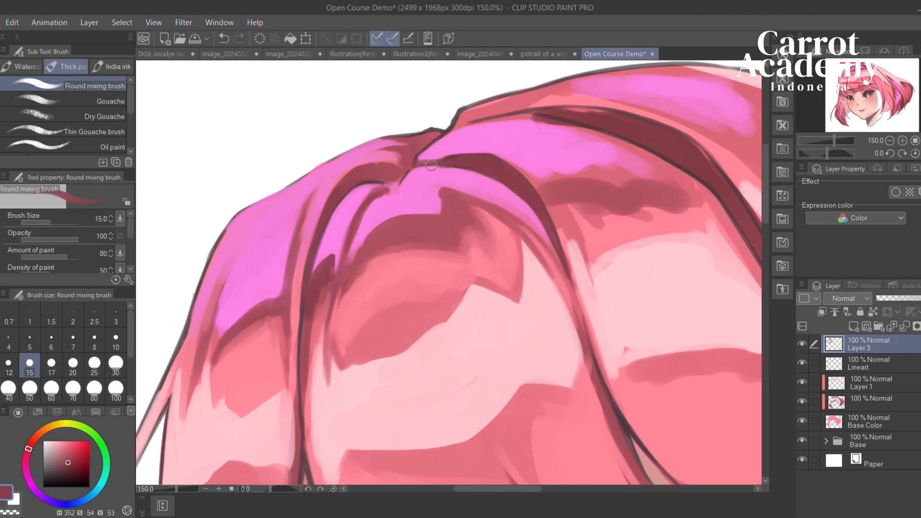
mouse_move(431, 164)
mouse_down()
mouse_move(411, 169)
mouse_move(393, 148)
mouse_up()
alt+click(393, 149)
drag(452, 150, 301, 127)
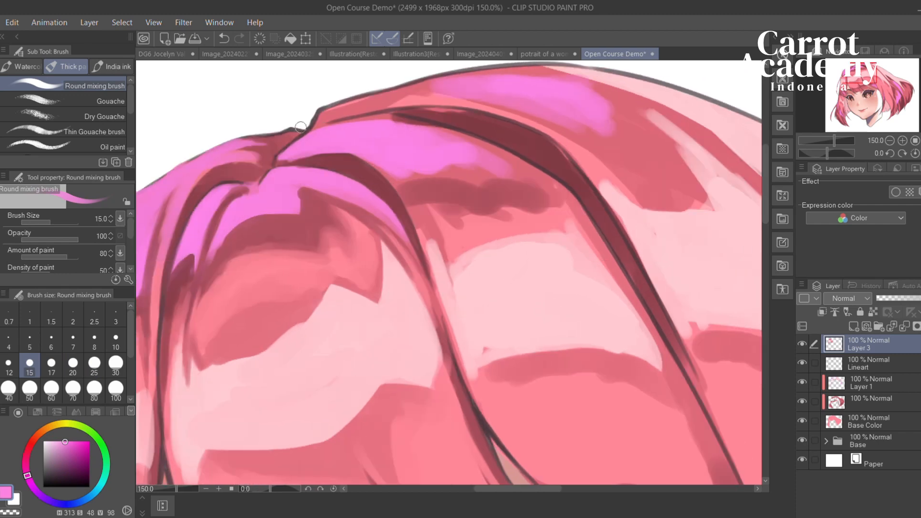
Paint dark red strands along the lower edge of the violet highlight right of the parting
alt+click(365, 176)
drag(380, 179, 415, 200)
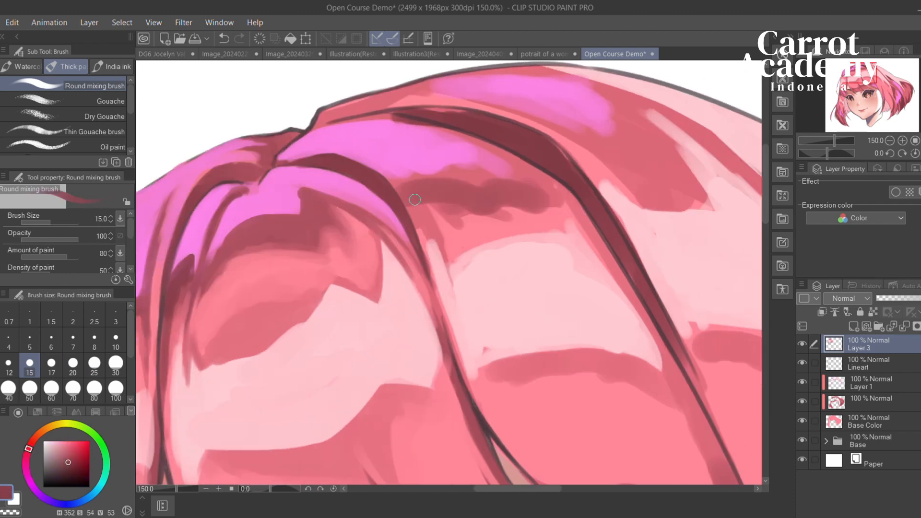
mouse_move(383, 168)
mouse_down()
mouse_move(444, 180)
mouse_move(526, 168)
mouse_move(526, 179)
mouse_up()
Flip the canvas view horizontally, set the brush size to 20, and blend reds around the shadow under the middle violet highlight
click(915, 153)
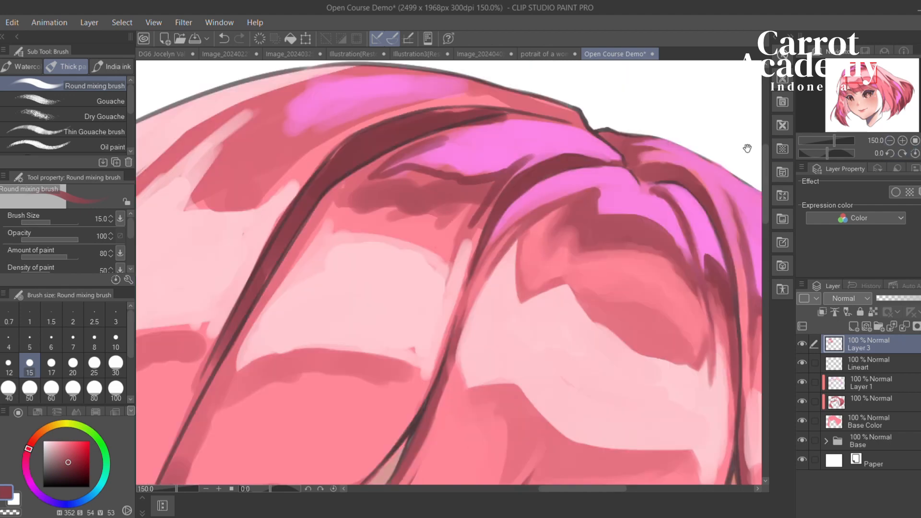
key(bracketright)
key(bracketright)
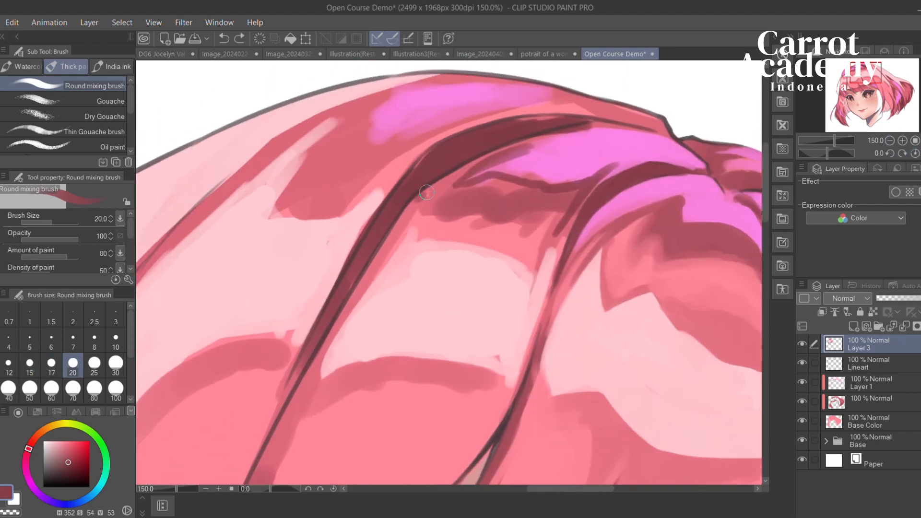
alt+click(444, 198)
drag(443, 178, 539, 140)
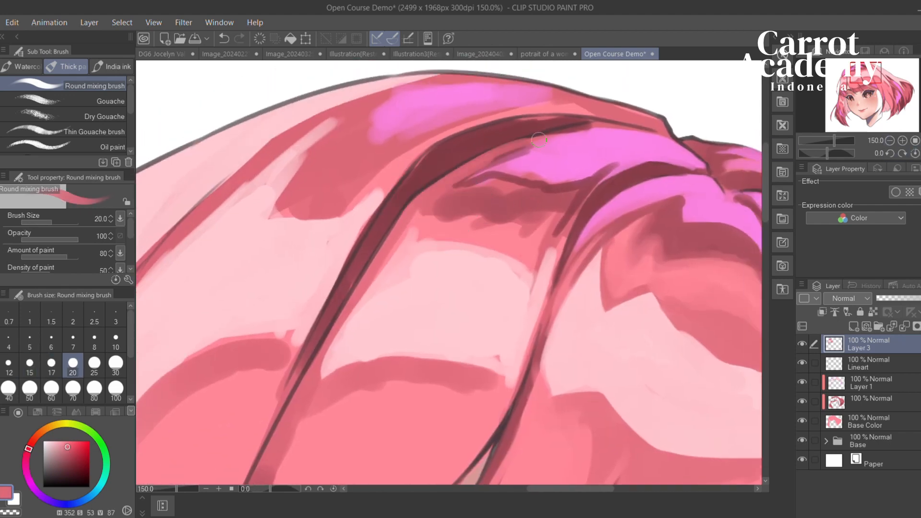
alt+click(469, 197)
drag(456, 207, 476, 169)
mouse_move(405, 214)
mouse_down()
mouse_move(432, 191)
mouse_move(588, 184)
mouse_move(551, 199)
mouse_up()
Deepen the shadow band below the middle violet highlight with overlapping dark red strokes
alt+click(490, 181)
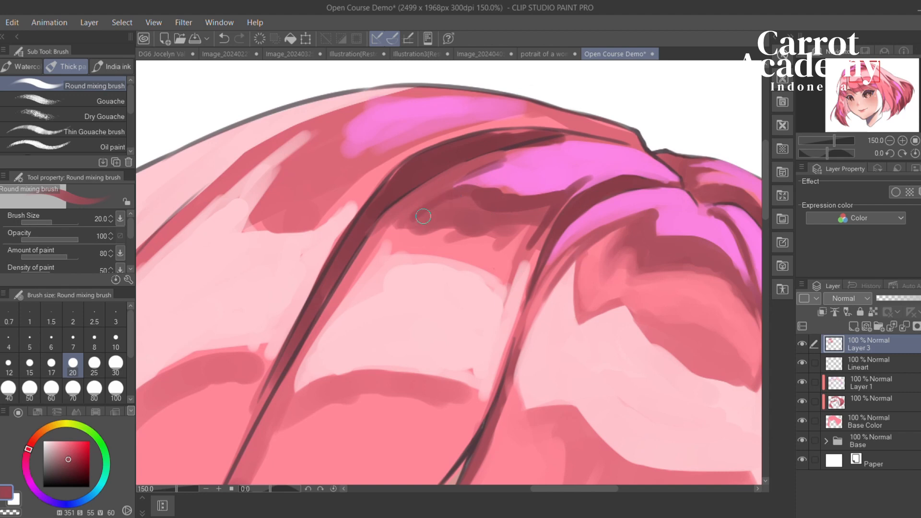
drag(423, 209, 488, 165)
alt+click(450, 212)
drag(453, 201, 420, 212)
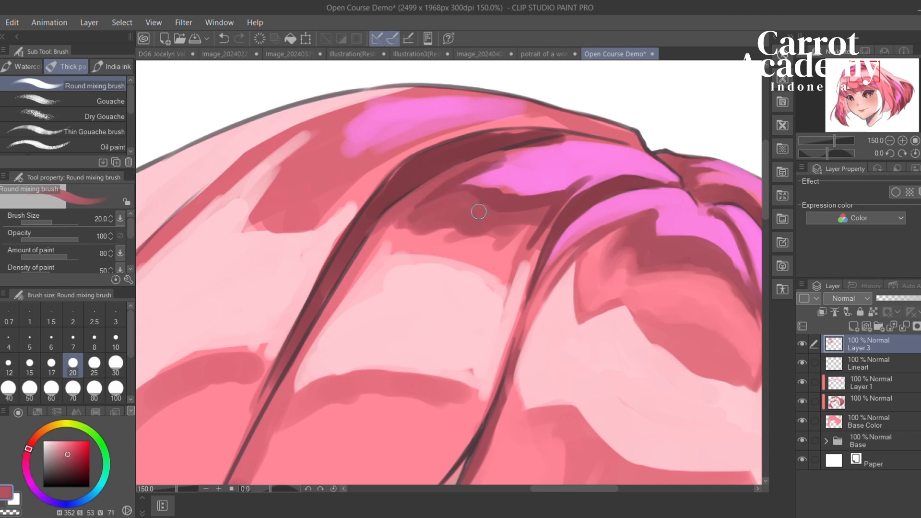
alt+click(483, 204)
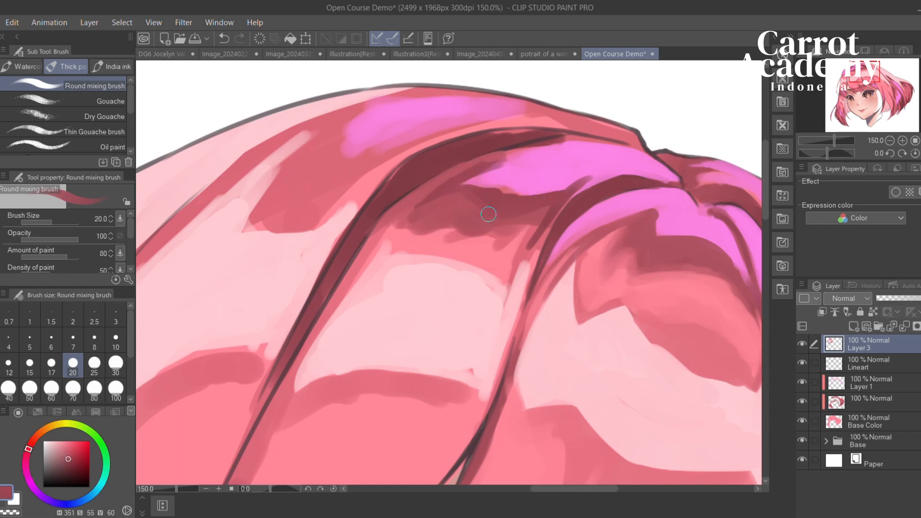
drag(527, 222, 496, 229)
Set the brush size to 40 and paint pink into the lower edge of the shadow below the middle violet highlight
alt+click(451, 259)
key(bracketright)
key(bracketright)
key(bracketright)
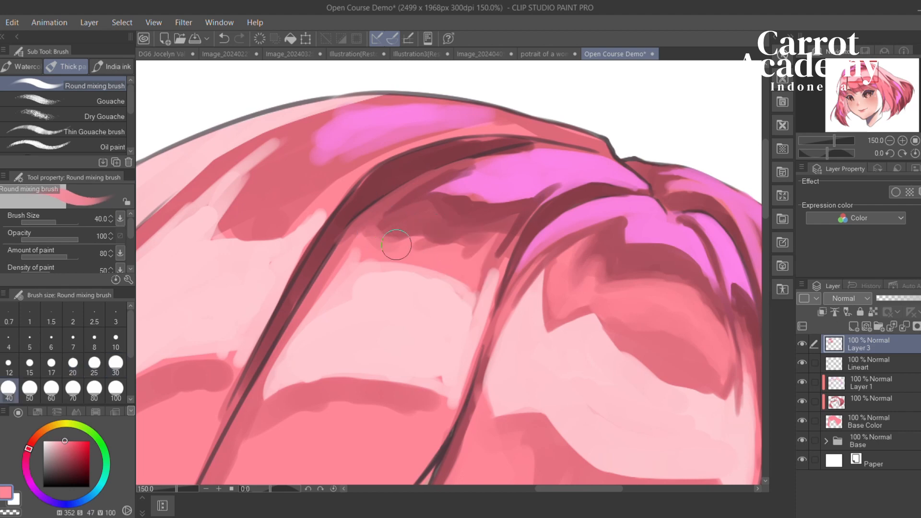
mouse_move(384, 244)
mouse_down()
mouse_move(408, 242)
mouse_move(400, 230)
mouse_move(429, 244)
mouse_move(476, 229)
mouse_up()
Paint tapered dark red strands at the lower edge of the shadow below the middle violet highlight
alt+click(453, 230)
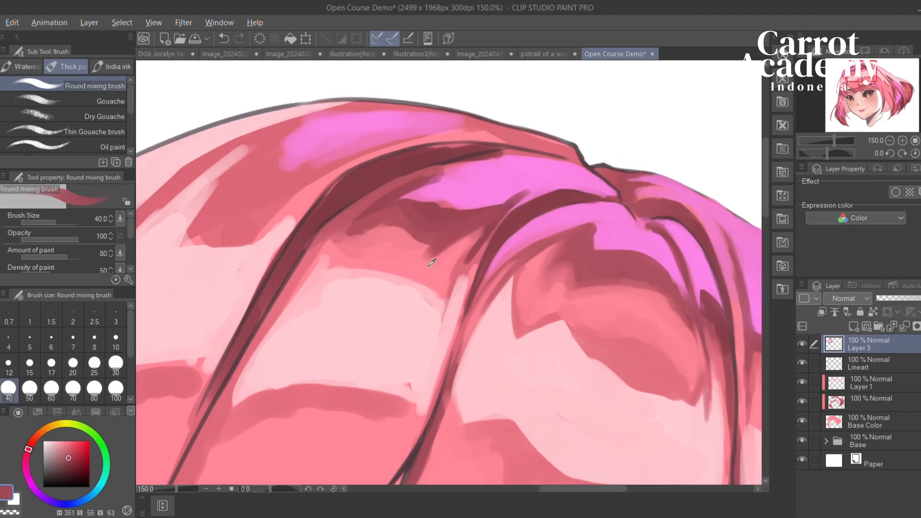
alt+click(432, 262)
alt+click(425, 220)
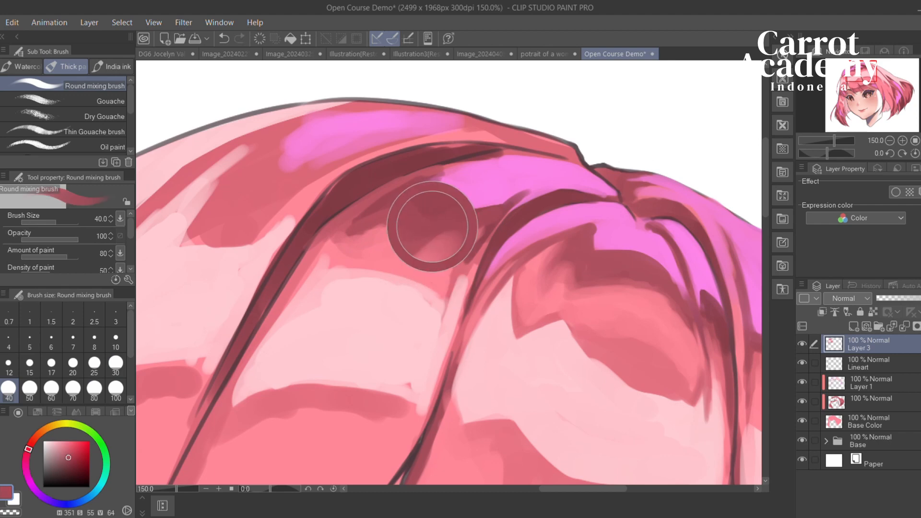
drag(441, 245, 539, 196)
Reshape the upper edge of the middle lock's light pink band with pink and light pink
alt+click(427, 251)
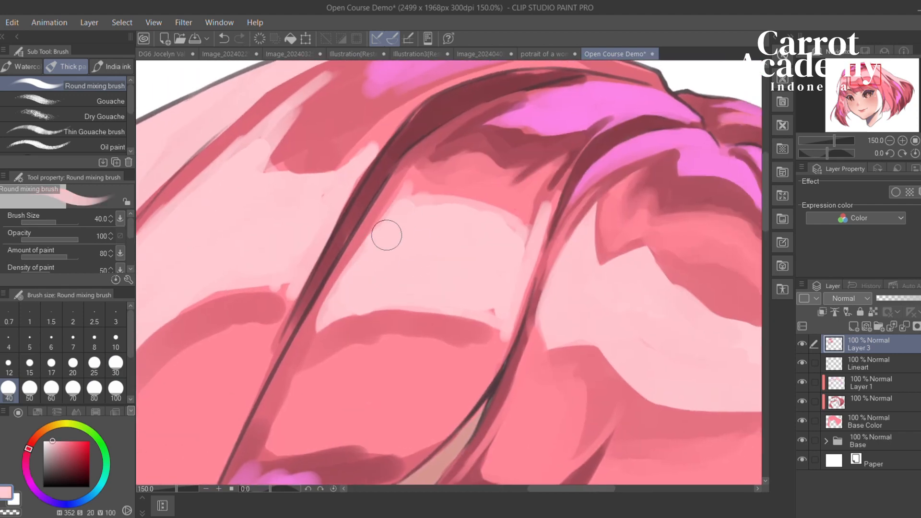
alt+click(437, 176)
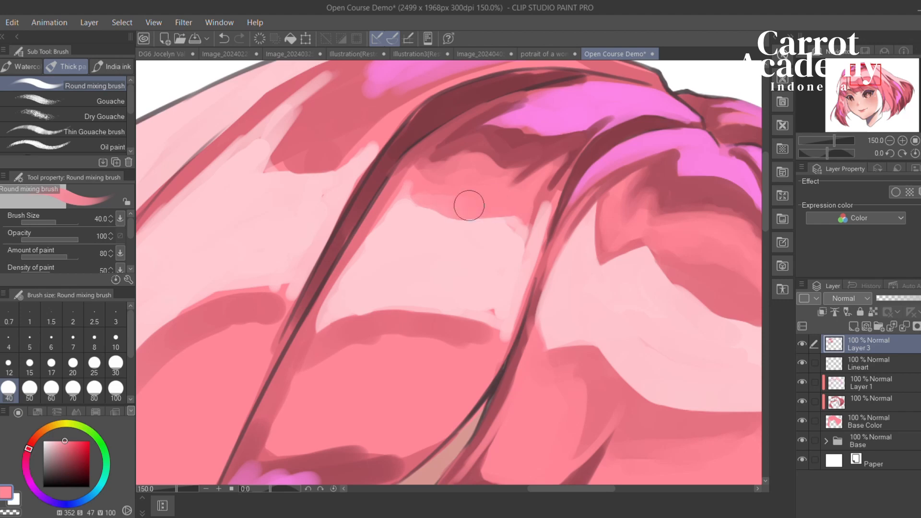
mouse_move(469, 203)
mouse_down()
mouse_move(417, 221)
mouse_move(460, 220)
mouse_move(480, 234)
mouse_up()
alt+click(482, 235)
mouse_move(475, 266)
mouse_down()
mouse_move(397, 282)
mouse_move(539, 208)
mouse_up()
Paint darker pink shading beneath the middle lock's light pink band, increasing the brush size to 70 to broaden it
alt+click(593, 199)
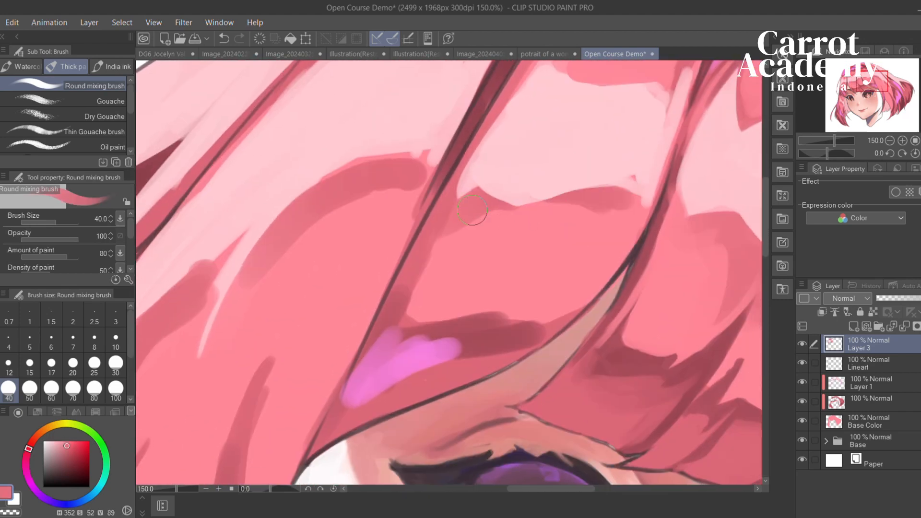
drag(465, 192, 607, 194)
drag(519, 226, 549, 213)
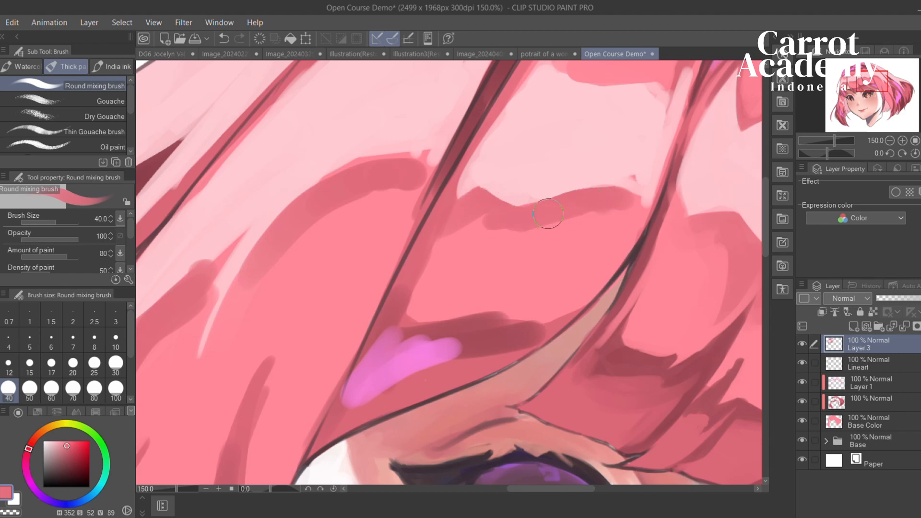
key(bracketright)
key(bracketright)
key(bracketright)
mouse_move(479, 231)
mouse_down()
mouse_move(497, 245)
mouse_move(607, 214)
mouse_up()
mouse_move(451, 280)
mouse_down()
mouse_move(373, 245)
mouse_move(421, 226)
mouse_up()
Set the brush size to 40 and paint a dark red shadow over the violet highlight above the eye
alt+click(451, 288)
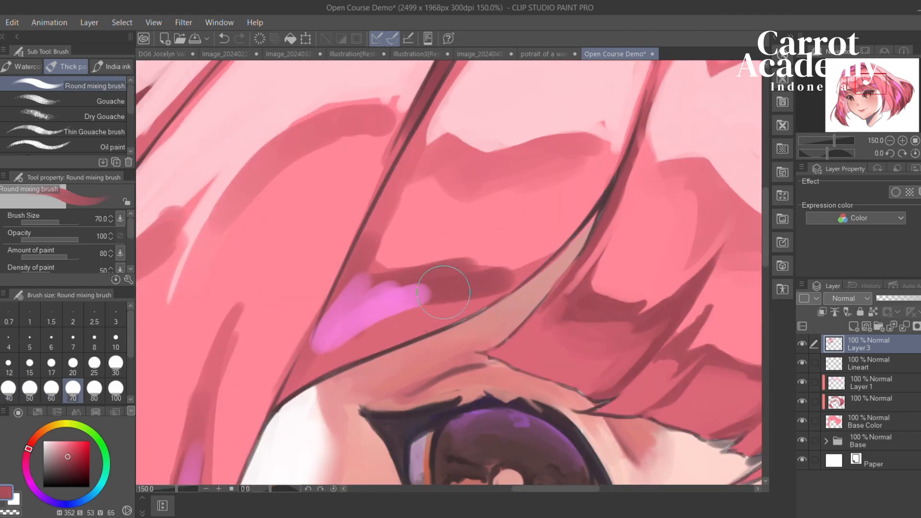
key(bracketleft)
key(bracketleft)
key(bracketleft)
mouse_move(375, 282)
mouse_down()
mouse_move(463, 285)
mouse_move(547, 235)
mouse_up()
mouse_move(430, 277)
mouse_down()
mouse_move(567, 203)
mouse_move(536, 210)
mouse_move(512, 241)
mouse_move(550, 215)
mouse_move(450, 288)
mouse_move(536, 227)
mouse_move(469, 288)
mouse_up()
Undo the last strokes, set the brush size to 20, and paint a thin pink strand across the shadow above the eye
alt+click(536, 211)
key(ctrl+z)
key(ctrl+z)
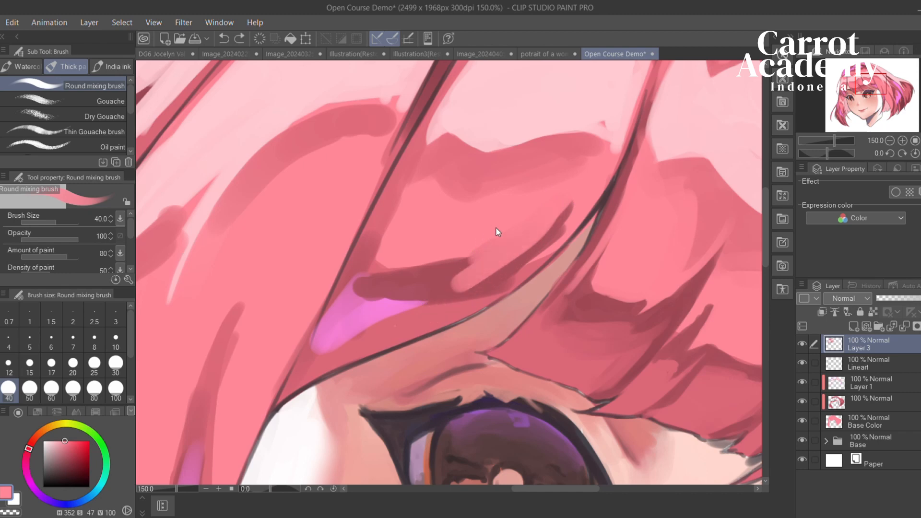
key(bracketleft)
key(bracketleft)
key(bracketleft)
drag(528, 247, 425, 323)
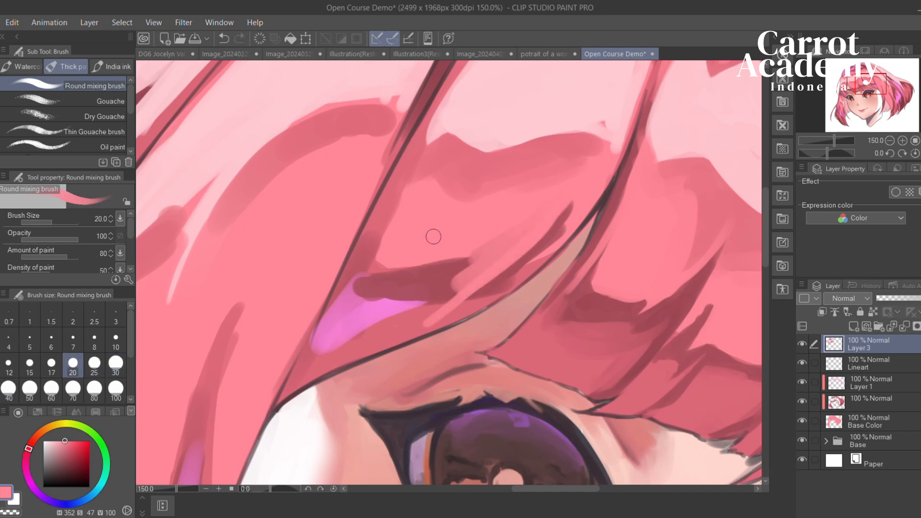
Sharpen the shadow above the eye into pointed strands with alternating dark red and pink strokes
alt+click(438, 273)
mouse_move(456, 288)
mouse_down()
mouse_move(504, 236)
mouse_move(503, 248)
mouse_move(482, 222)
mouse_up()
alt+click(436, 226)
mouse_move(531, 205)
mouse_down()
mouse_move(498, 259)
mouse_move(411, 267)
mouse_up()
alt+click(479, 271)
mouse_move(504, 254)
mouse_down()
mouse_move(415, 317)
mouse_move(462, 297)
mouse_move(507, 242)
mouse_up()
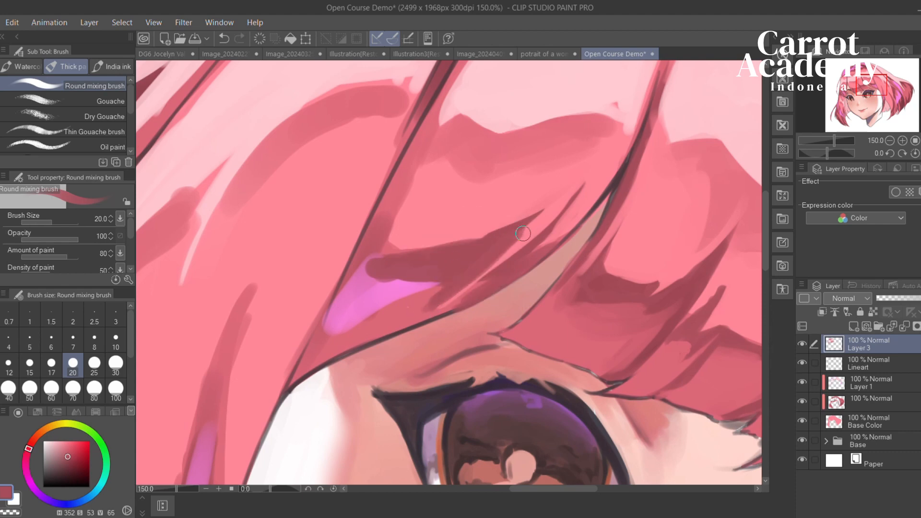
drag(432, 313, 482, 284)
mouse_move(474, 285)
mouse_down()
mouse_move(429, 314)
mouse_move(356, 278)
mouse_move(358, 298)
mouse_up()
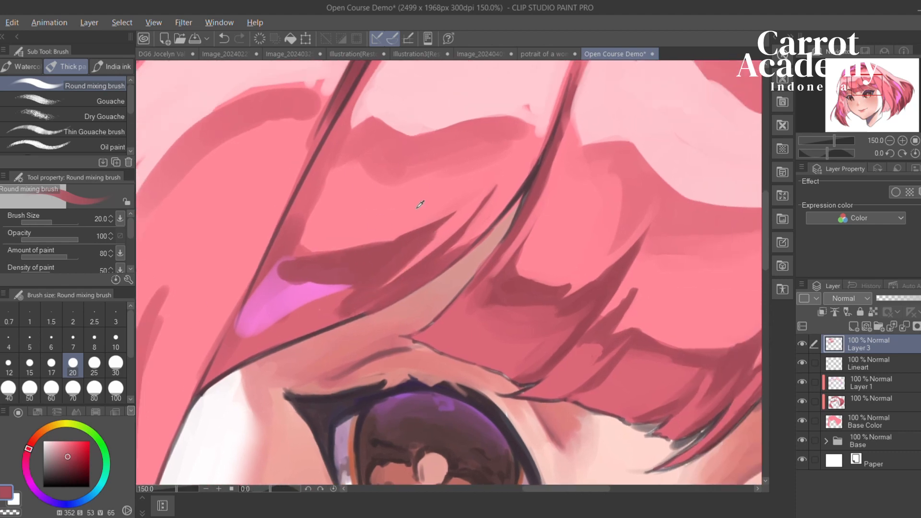
Reshape the upper edge of the dark shadow above the eye with pink strokes
alt+click(419, 206)
drag(402, 234, 422, 223)
mouse_move(317, 232)
mouse_down()
mouse_move(390, 278)
mouse_move(391, 305)
mouse_move(367, 317)
mouse_move(369, 309)
mouse_move(411, 317)
mouse_move(398, 212)
mouse_up()
Paint dark red shading along the dividing line between the two locks, from the violet highlight up to the light pink band
alt+click(391, 305)
key(ctrl+z)
drag(326, 362, 369, 268)
drag(413, 187, 380, 273)
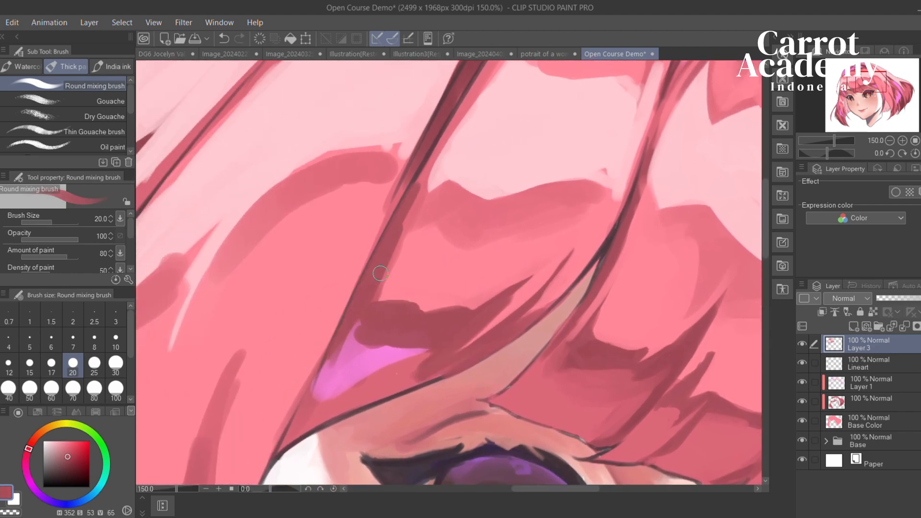
drag(439, 164, 404, 225)
drag(465, 106, 432, 173)
drag(423, 278, 408, 208)
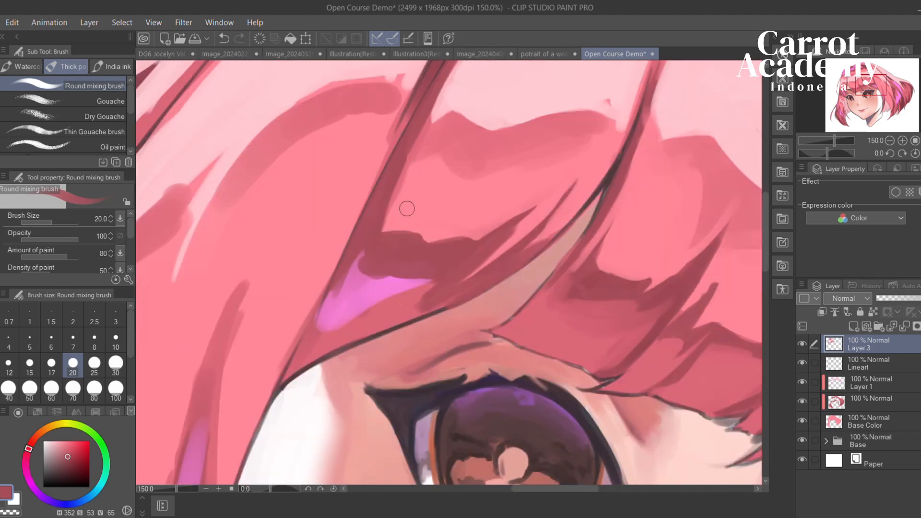
Broaden the violet highlight above the eye with larger strokes, then soften its lower and outer edges with pink at brush size 50
alt+click(407, 208)
alt+click(355, 279)
mouse_move(350, 288)
mouse_down()
mouse_move(373, 290)
mouse_move(298, 370)
mouse_move(422, 269)
mouse_up()
mouse_move(336, 336)
mouse_down()
mouse_move(432, 288)
mouse_move(394, 285)
mouse_move(432, 274)
mouse_move(395, 226)
mouse_move(406, 216)
mouse_move(526, 255)
mouse_move(408, 306)
mouse_up()
alt+click(517, 229)
drag(444, 235, 509, 254)
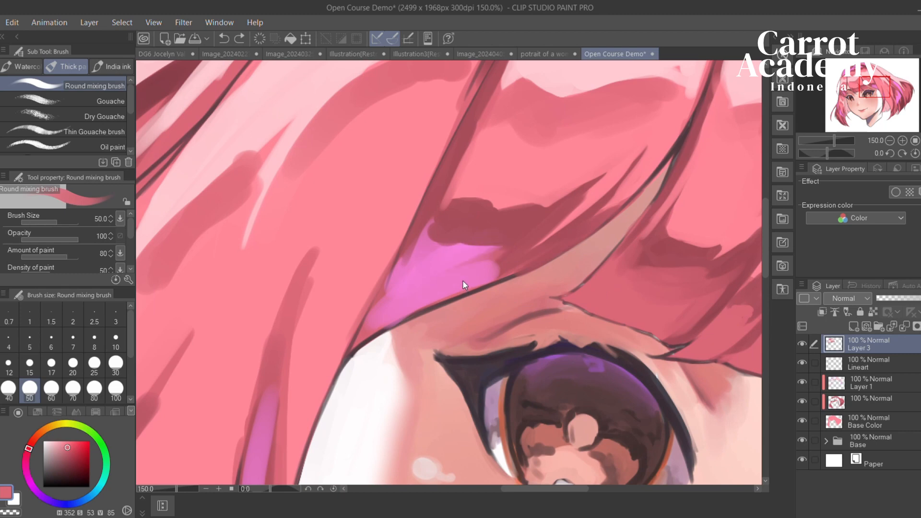
mouse_move(428, 293)
mouse_down()
mouse_move(388, 326)
mouse_move(491, 250)
mouse_move(423, 274)
mouse_up()
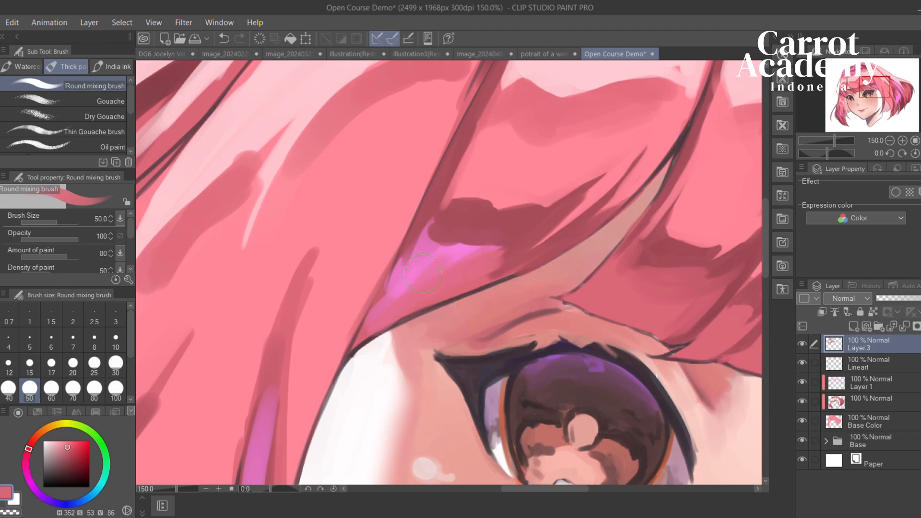
alt+click(462, 245)
mouse_move(450, 238)
mouse_down()
mouse_move(468, 237)
mouse_move(508, 261)
mouse_move(472, 250)
mouse_move(487, 273)
mouse_move(502, 243)
mouse_up()
Reduce the brush size to 15 and paint thin dark red strands across the violet highlight, dividing it along the hair flow
alt+click(473, 260)
key(bracketleft)
key(bracketleft)
key(bracketleft)
key(bracketleft)
key(bracketleft)
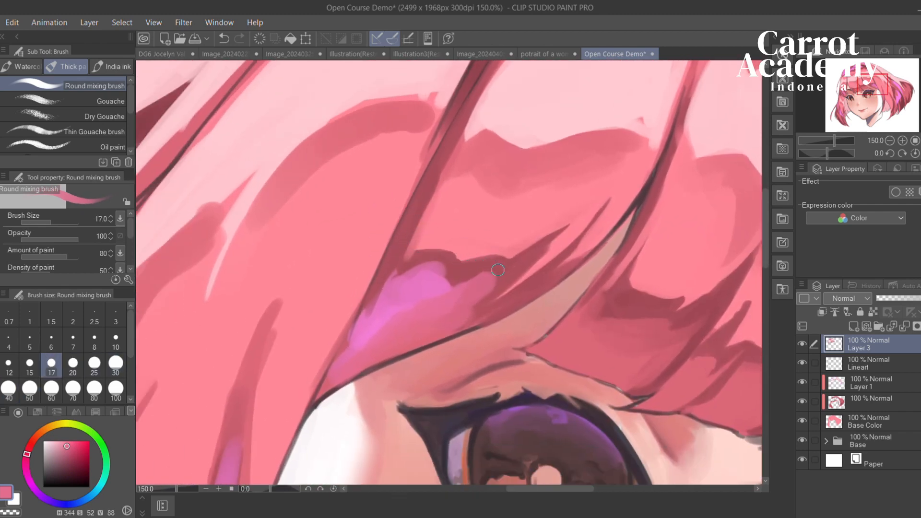
key(bracketleft)
alt+click(470, 265)
drag(482, 290, 384, 329)
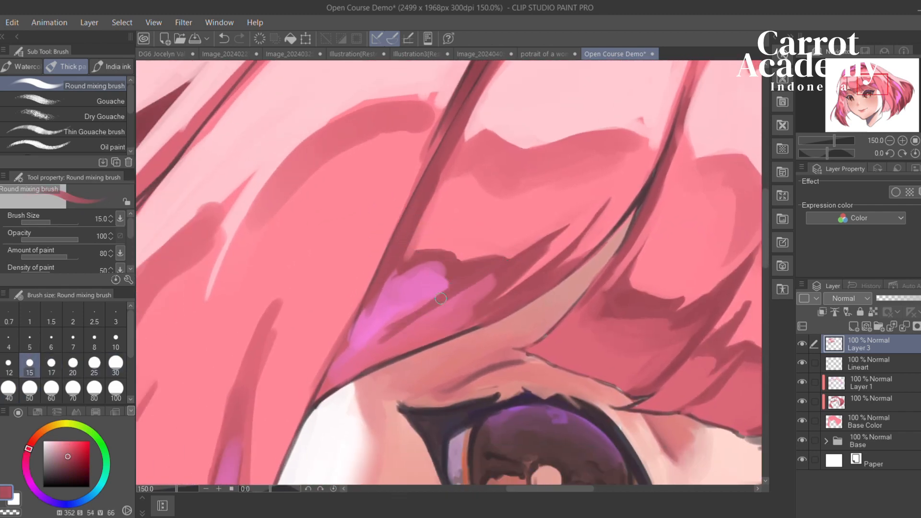
drag(441, 299, 341, 361)
alt+click(380, 337)
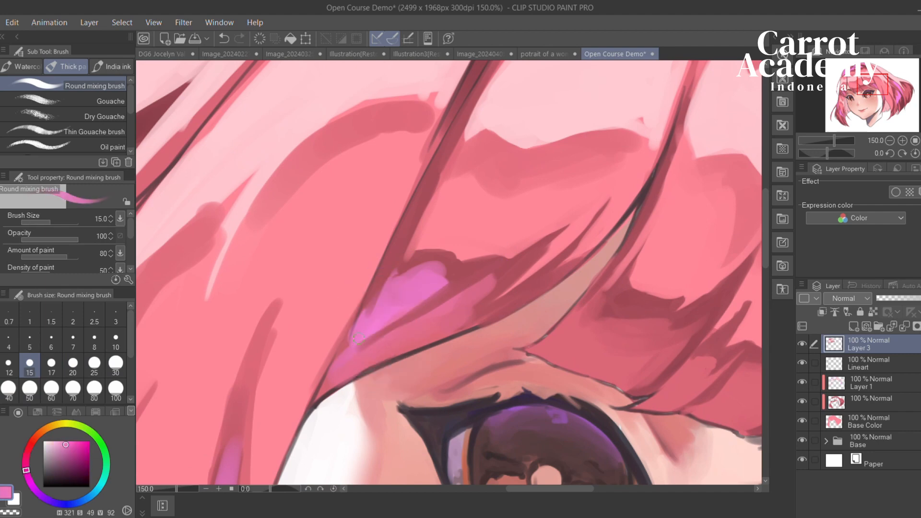
Break up the upper edge of the shadow above the violet highlight with small pink and dark red strands
alt+click(499, 232)
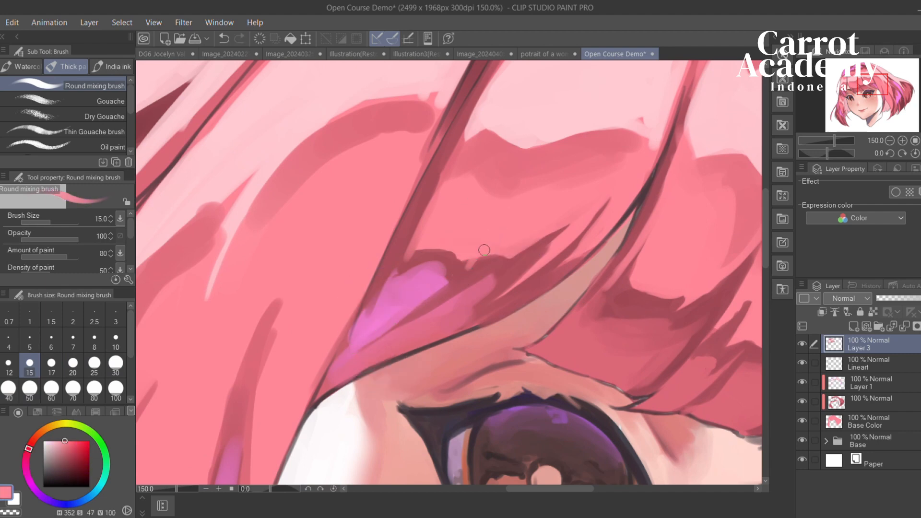
alt+click(481, 261)
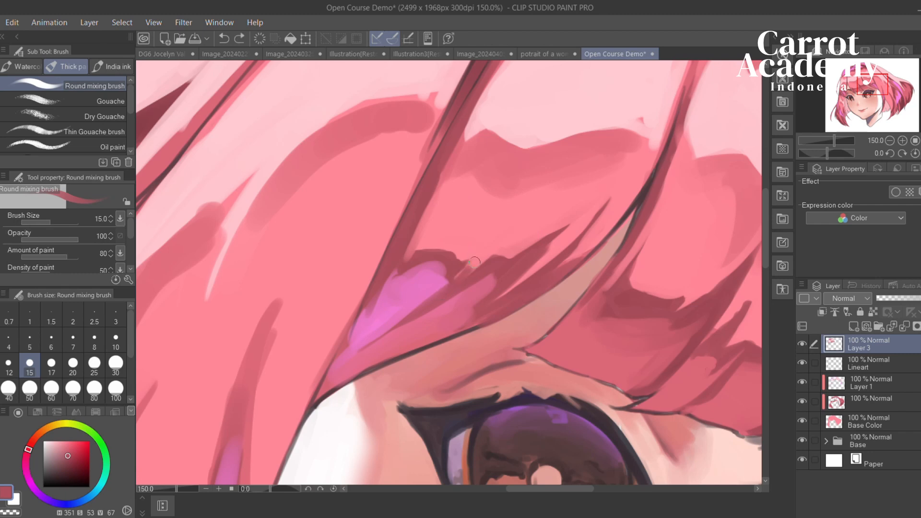
mouse_move(474, 262)
mouse_down()
mouse_move(518, 201)
mouse_move(465, 275)
mouse_up()
alt+click(517, 202)
mouse_move(512, 263)
mouse_down()
mouse_move(331, 304)
mouse_move(354, 339)
mouse_move(493, 308)
mouse_move(488, 260)
mouse_move(572, 230)
mouse_move(568, 261)
mouse_up()
alt+click(442, 284)
alt+click(517, 294)
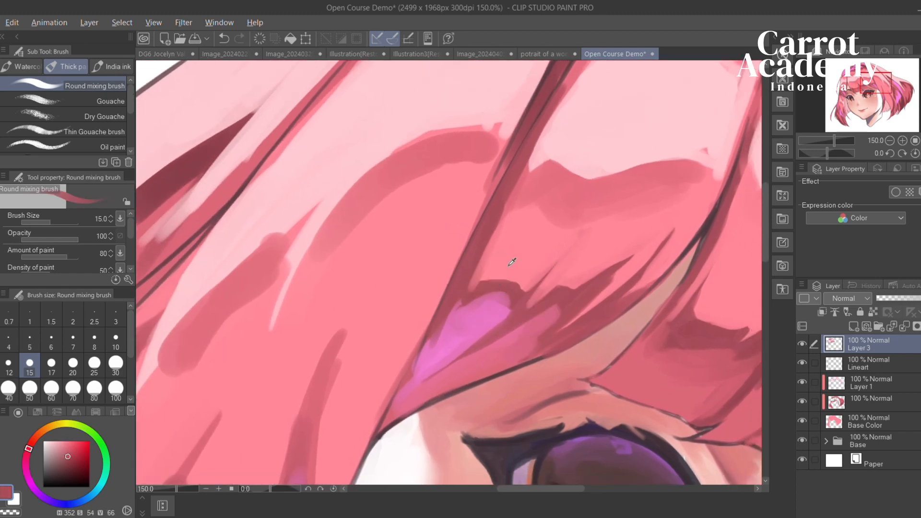
Paint dark red along the dividing line beside the light pink band, undoing the unwanted strokes and repainting the edge
alt+click(523, 267)
mouse_move(494, 283)
mouse_down()
mouse_move(257, 389)
mouse_move(397, 226)
mouse_move(353, 321)
mouse_up()
alt+click(418, 253)
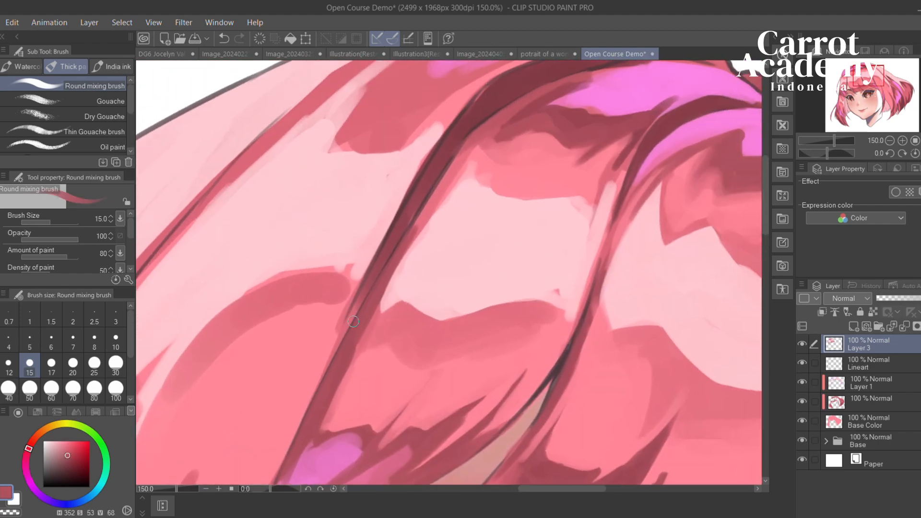
key(ctrl+z)
drag(378, 283, 488, 133)
drag(410, 238, 476, 144)
key(ctrl+z)
key(ctrl+z)
key(ctrl+z)
mouse_move(385, 277)
mouse_down()
mouse_move(473, 137)
mouse_move(455, 167)
mouse_up()
Deepen the shadow of the dividing line toward the crown with a darker red
alt+click(531, 98)
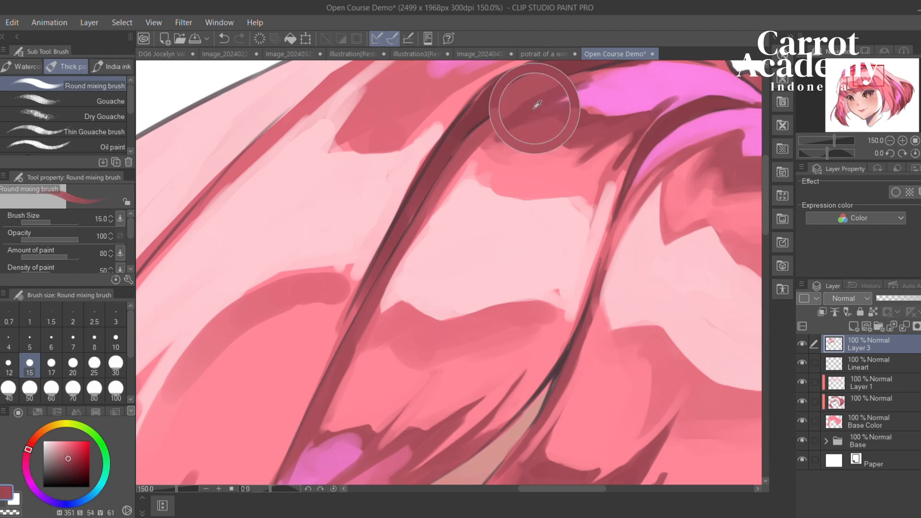
drag(460, 152, 377, 192)
alt+click(409, 158)
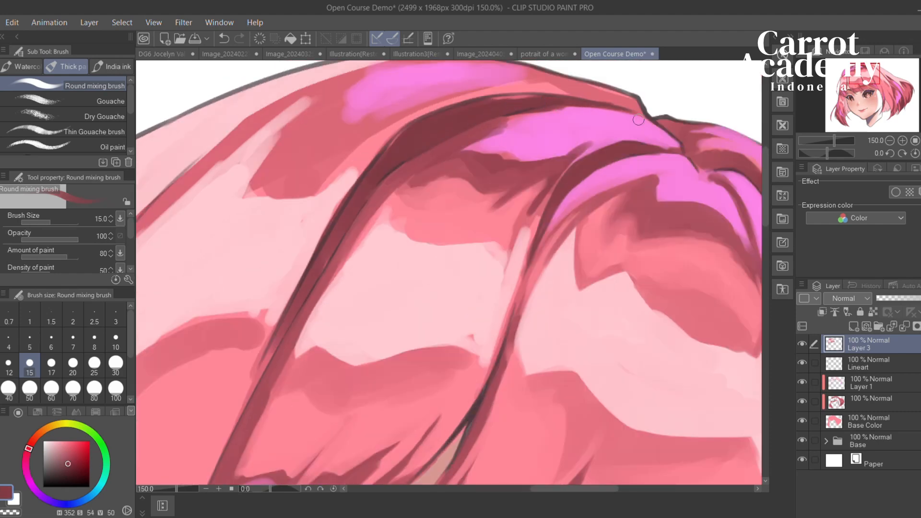
mouse_move(639, 120)
mouse_down()
mouse_move(531, 154)
mouse_move(518, 144)
mouse_move(493, 196)
mouse_move(457, 210)
mouse_move(514, 98)
mouse_up()
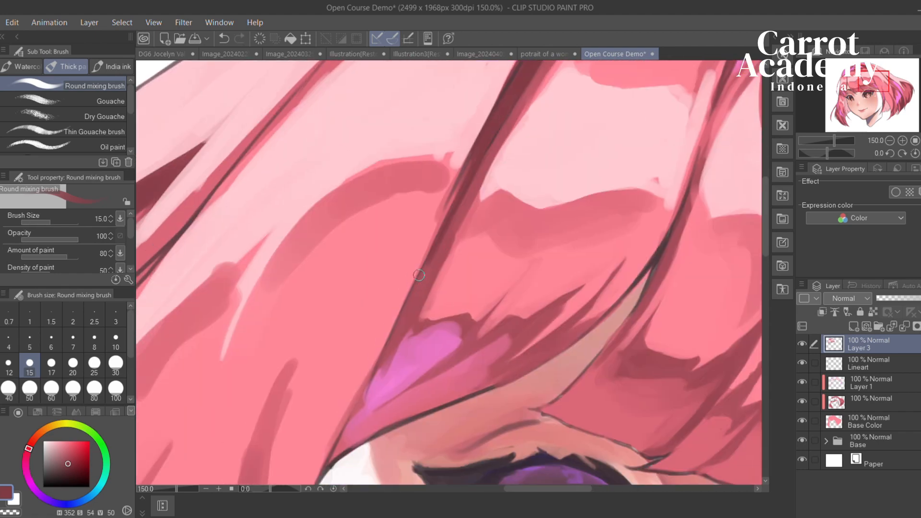
Smooth the dividing line's shadow with long darker red strokes up to the crown, undoing the strokes that miss
drag(827, 154, 832, 154)
mouse_move(397, 267)
mouse_down()
mouse_move(423, 214)
mouse_move(437, 210)
mouse_up()
drag(288, 332, 435, 231)
key(ctrl+z)
drag(389, 264, 538, 166)
drag(414, 241, 604, 130)
key(ctrl+z)
mouse_move(386, 266)
mouse_down()
mouse_move(471, 206)
mouse_move(380, 244)
mouse_up()
drag(442, 207, 582, 132)
key(ctrl+z)
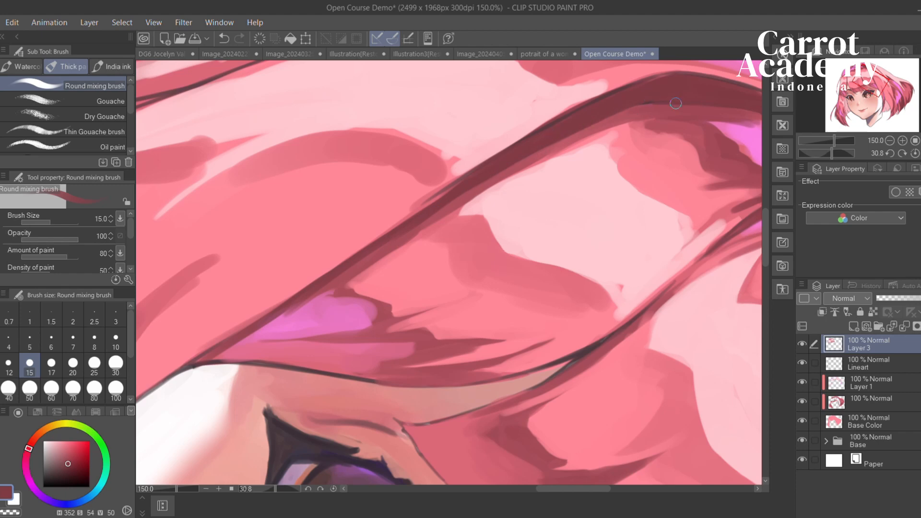
Shade the lower end of the dividing line near the eye with dark red and undo the last stroke
drag(392, 233, 408, 243)
drag(585, 230, 566, 181)
drag(360, 275, 479, 233)
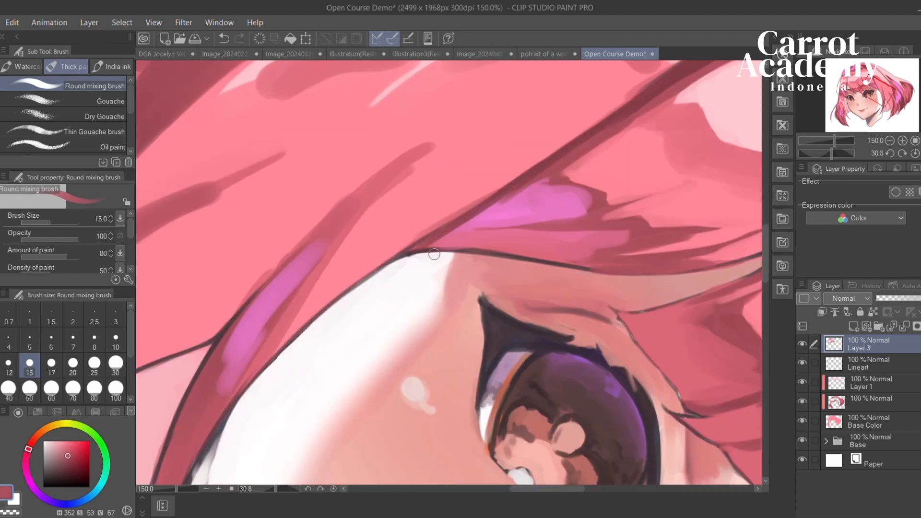
drag(382, 281, 483, 251)
key(ctrl+z)
Set the brush size to 25 and paint dark red shading around the violet streak of the side lock, tapering its upper end
click(889, 141)
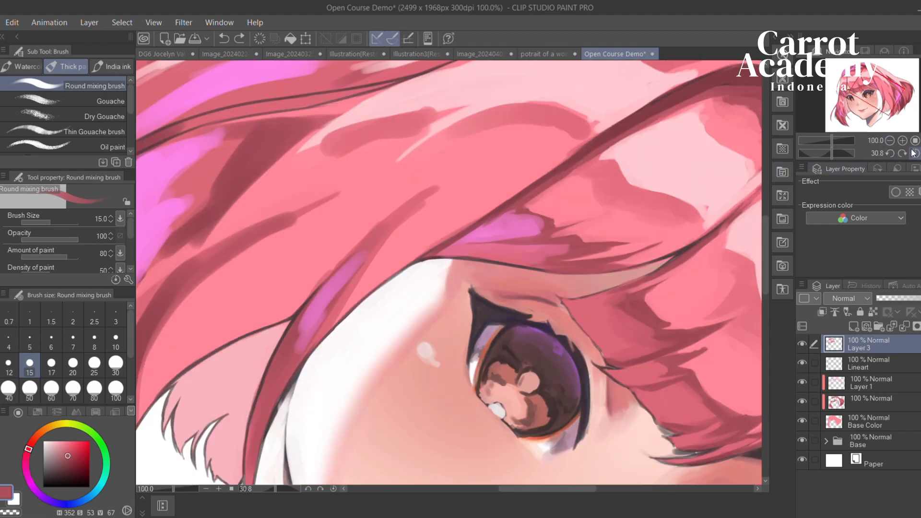
click(915, 154)
drag(462, 219, 426, 347)
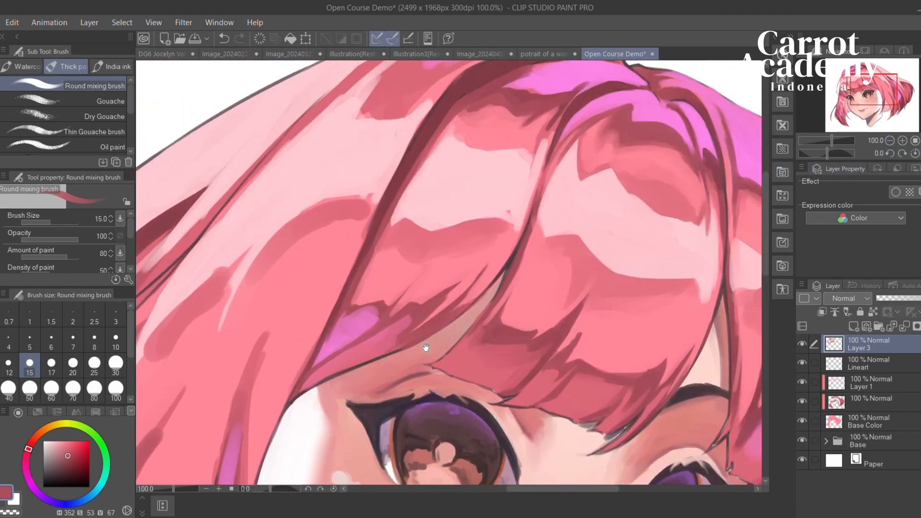
drag(401, 307, 459, 246)
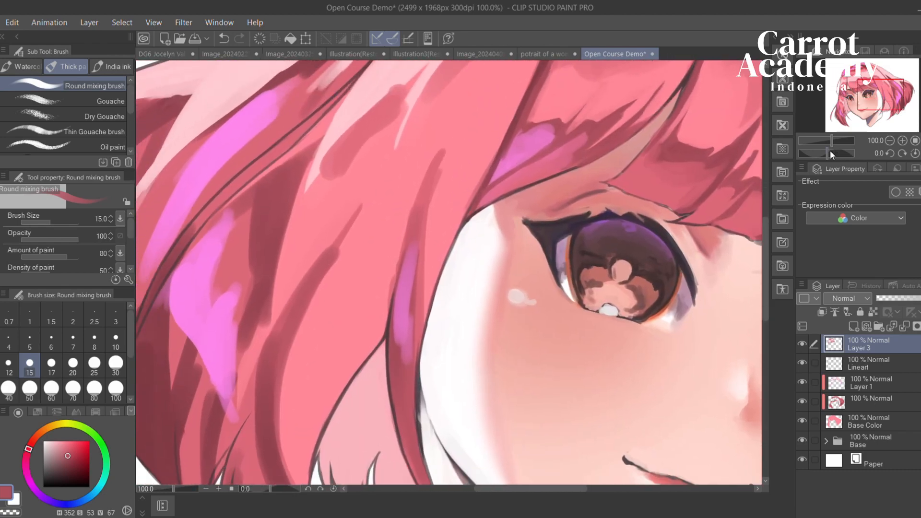
drag(831, 153, 836, 153)
drag(266, 398, 382, 337)
alt+click(453, 226)
key(])
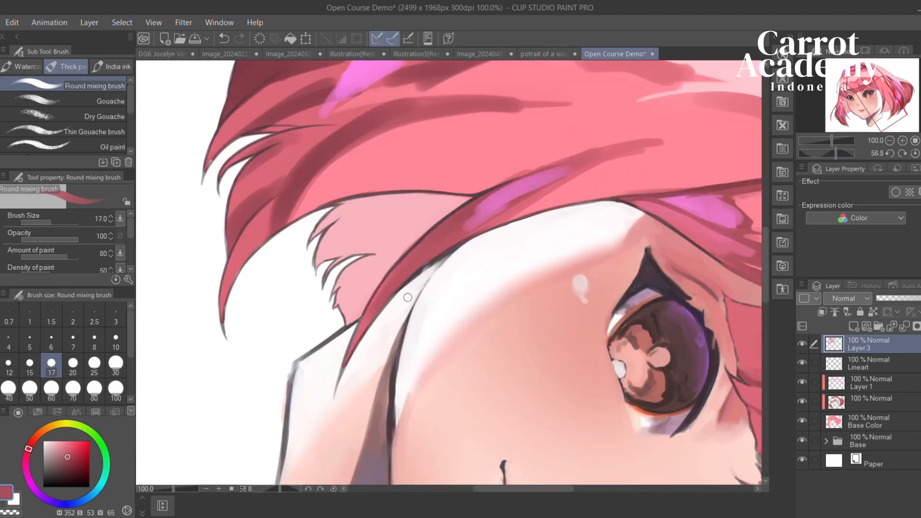
key(])
key(])
drag(489, 224, 634, 150)
key(ctrl+z)
key(ctrl+z)
drag(497, 226, 633, 150)
drag(592, 166, 672, 137)
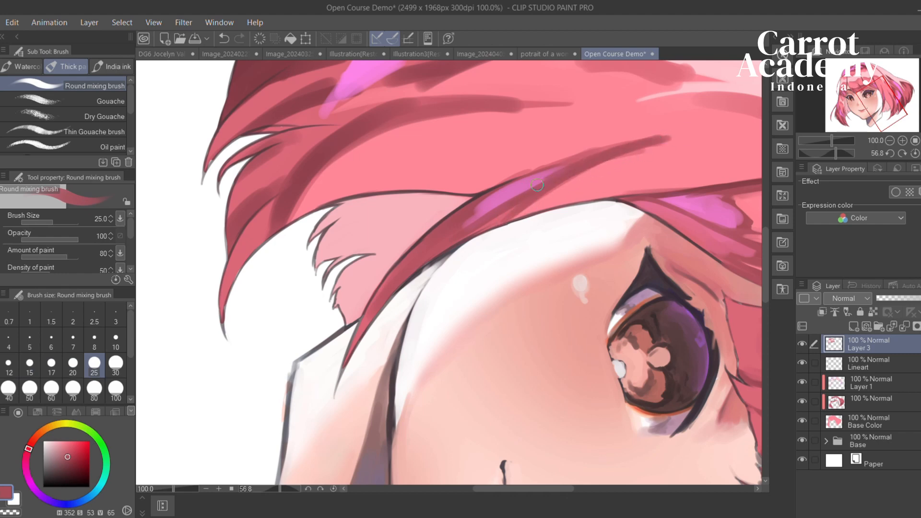
drag(501, 187, 601, 155)
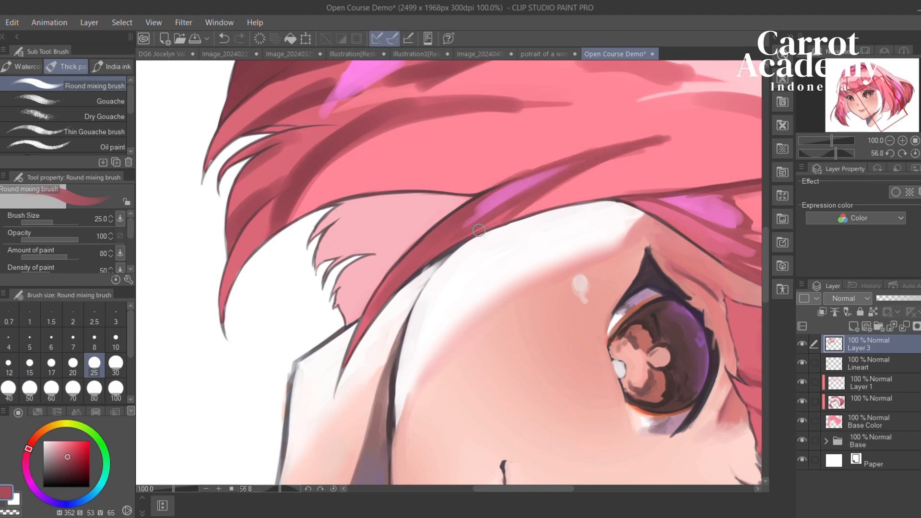
Extend the violet highlight along the outer edge of the side lock toward its tip with sampled violet
alt+click(501, 198)
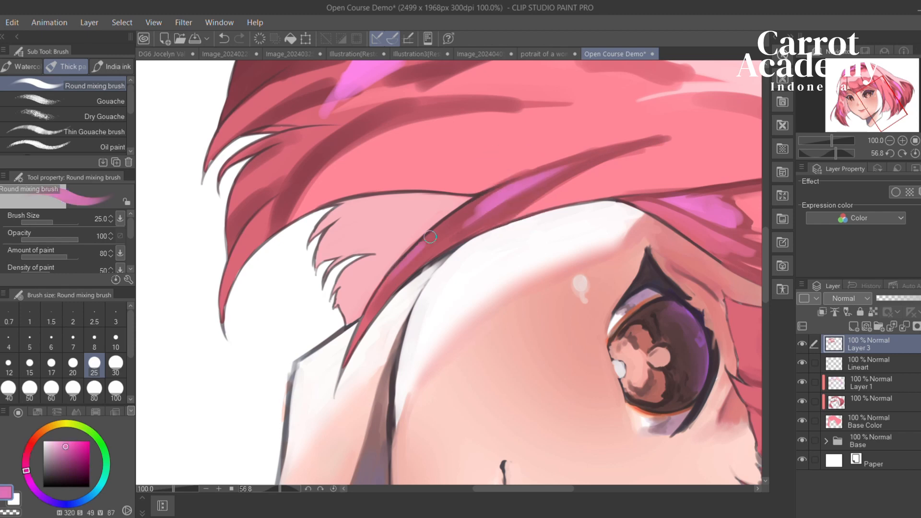
drag(499, 192, 389, 283)
drag(482, 216, 393, 271)
drag(508, 185, 430, 235)
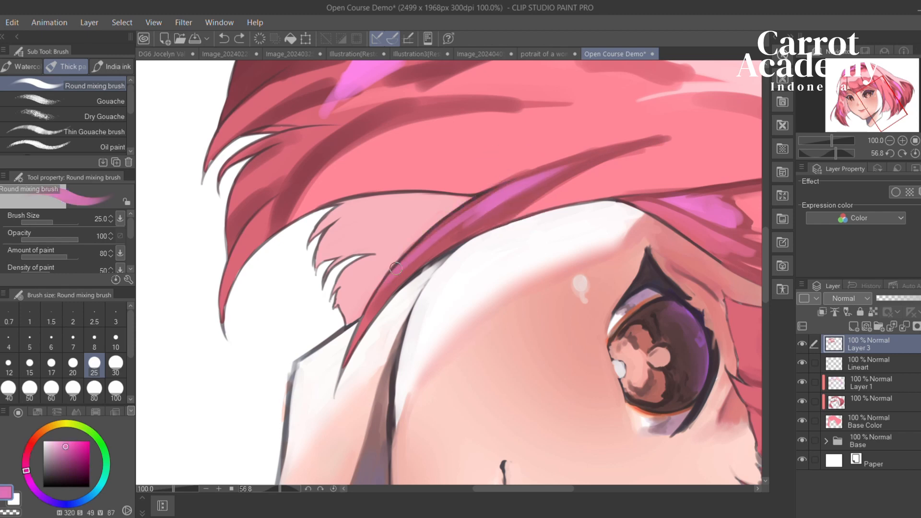
drag(396, 269, 502, 189)
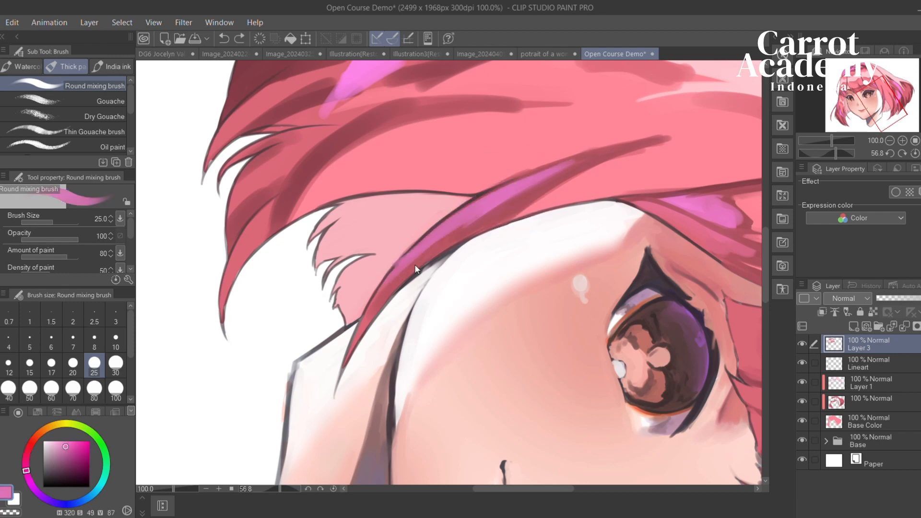
drag(468, 221, 384, 293)
drag(640, 141, 431, 245)
Paint dark red strands along the lower edge and into the pointed tips of the hair behind the side lock
alt+click(411, 226)
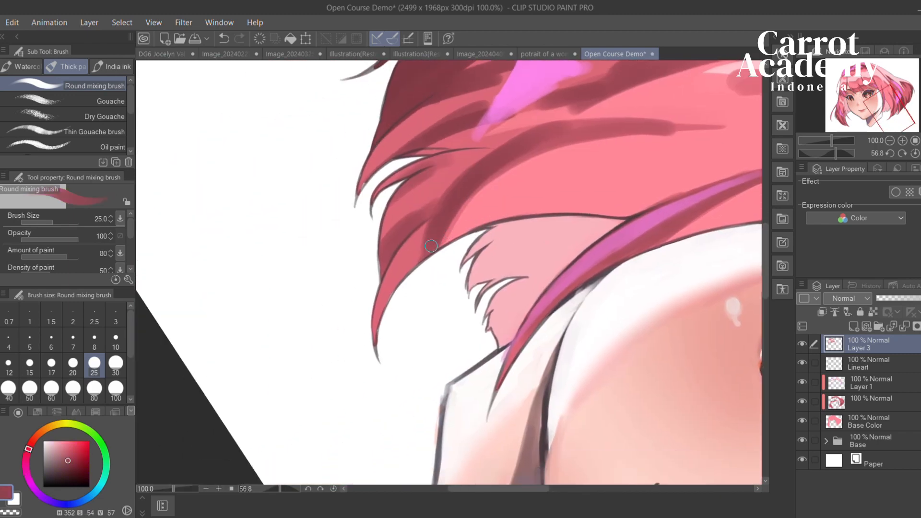
drag(499, 218, 430, 254)
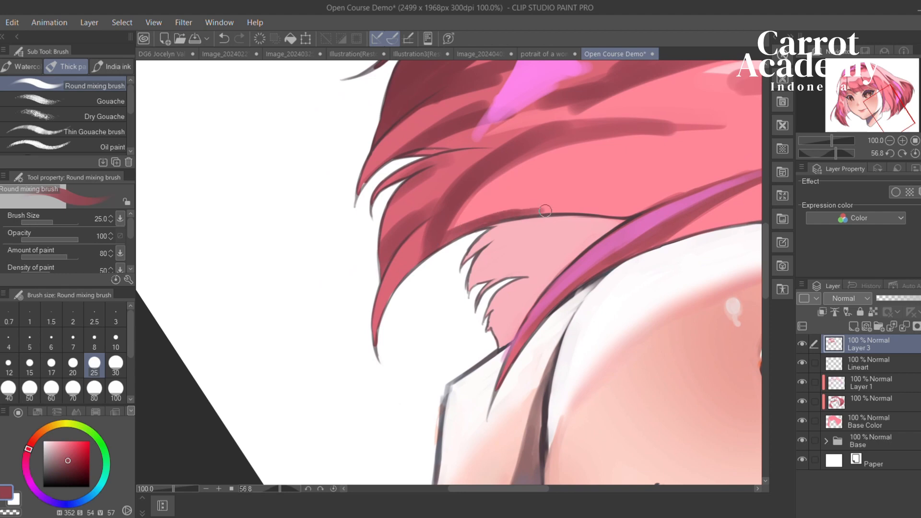
alt+click(395, 276)
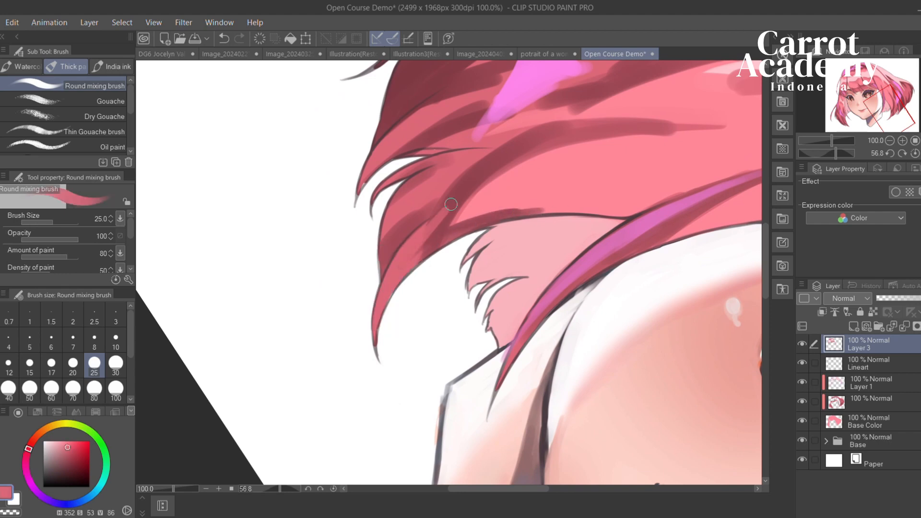
alt+click(485, 172)
drag(452, 229, 531, 166)
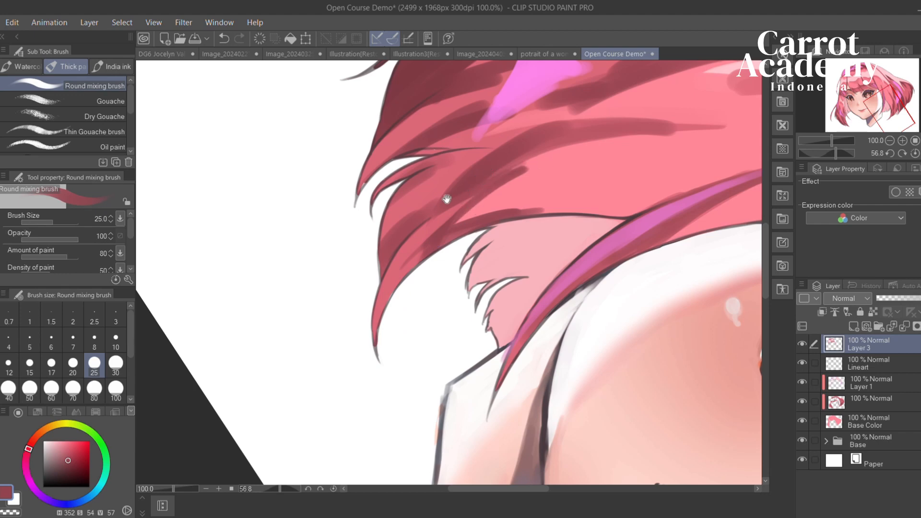
drag(447, 199, 481, 195)
drag(424, 230, 461, 182)
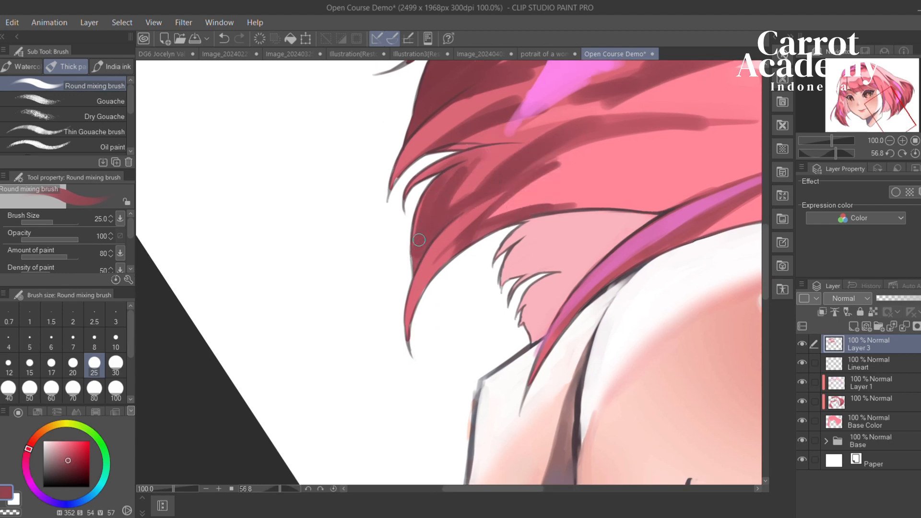
alt+click(484, 168)
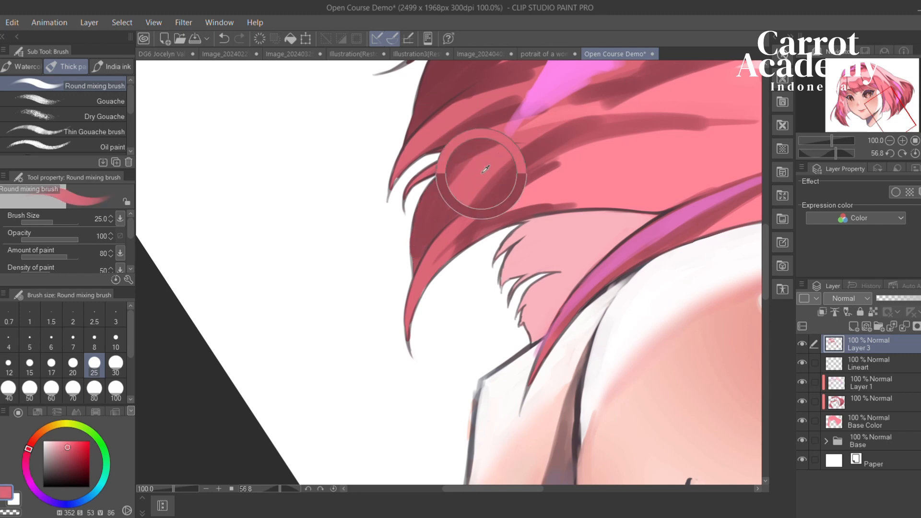
Add violet highlights to the hair tips and the shadowed strand above them at brush size 50, redoing the strand's stroke
drag(563, 65, 518, 154)
alt+click(515, 154)
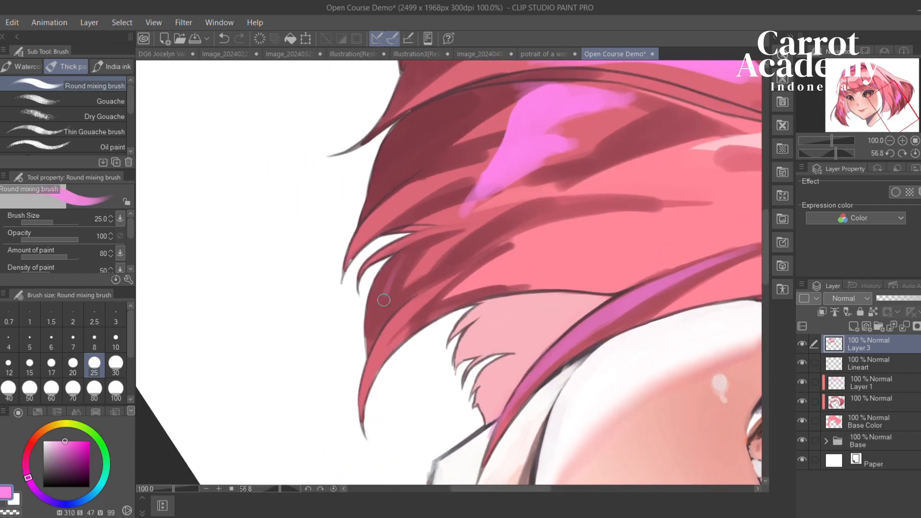
key(bracketright)
key(bracketright)
key(bracketright)
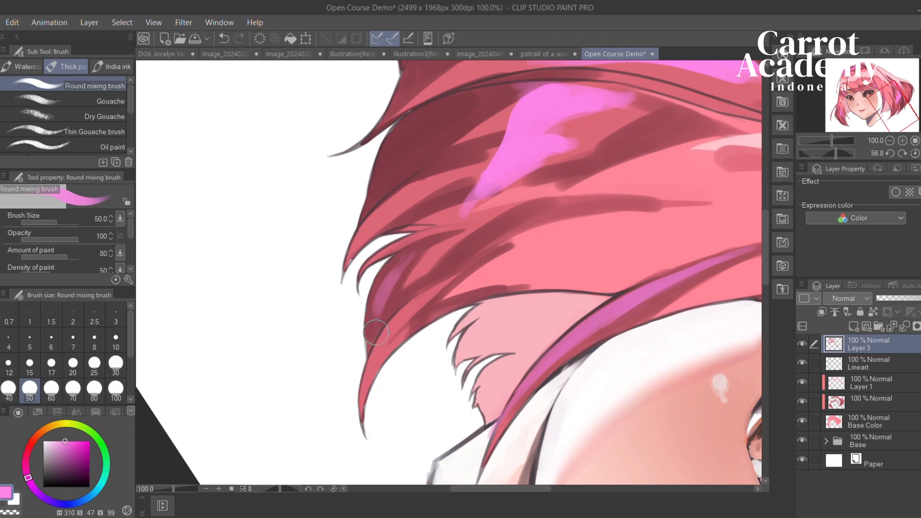
drag(454, 265, 527, 204)
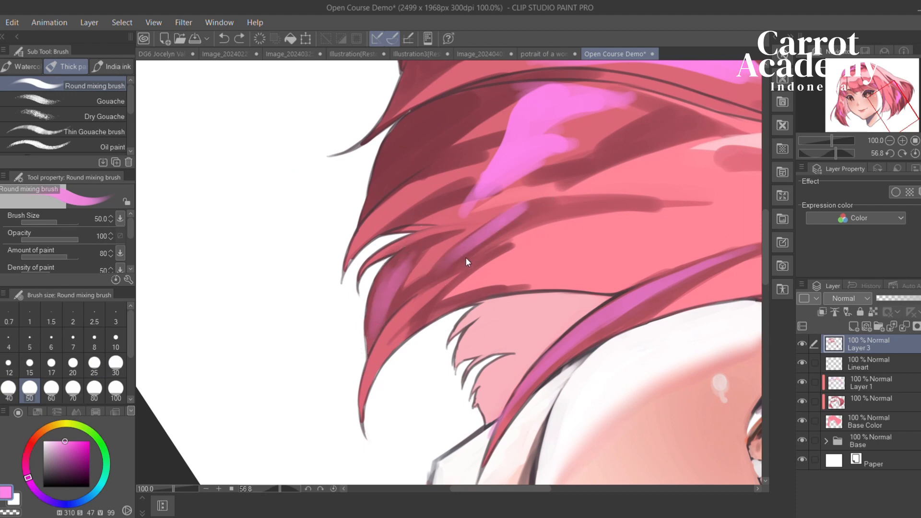
key(ctrl+z)
mouse_move(451, 264)
mouse_down()
mouse_move(519, 220)
mouse_move(594, 196)
mouse_move(661, 204)
mouse_up()
alt+click(514, 212)
drag(620, 224, 526, 205)
alt+click(331, 296)
drag(361, 269, 464, 208)
key(ctrl+z)
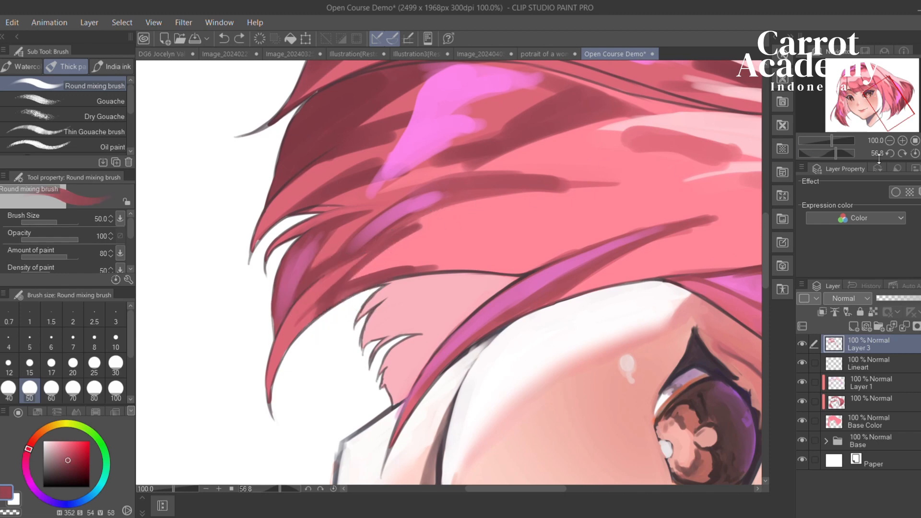
Reset the canvas rotation to 0 and paint sampled light pink over the dark shading beside the thin violet streak in the back hair
click(916, 153)
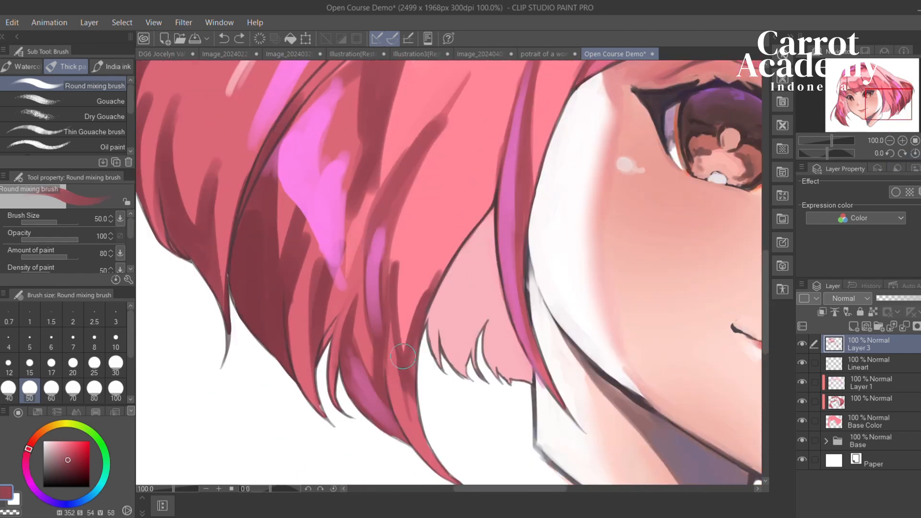
drag(403, 356, 413, 218)
key(ctrl+z)
mouse_move(396, 315)
mouse_down()
mouse_move(419, 200)
mouse_move(405, 338)
mouse_up()
alt+click(442, 193)
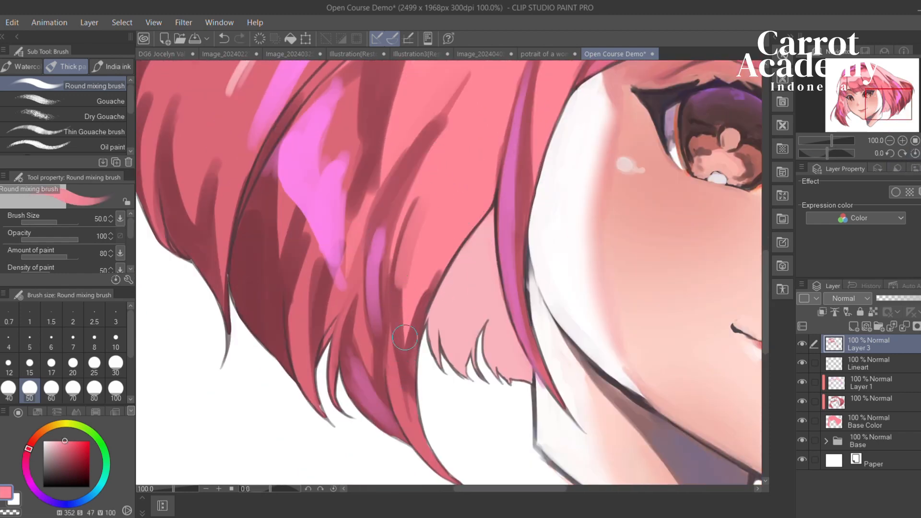
key(ctrl+z)
drag(419, 202, 407, 311)
Reduce the brush size to 30 and rework the light pink strand beside the thin violet streak, replacing unsatisfactory strokes
key(bracketleft)
key(bracketleft)
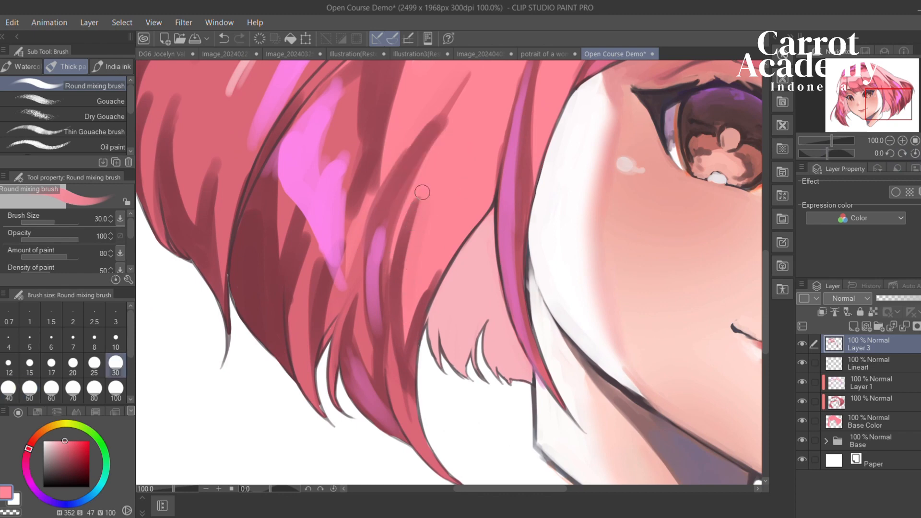
key(ctrl+z)
mouse_move(405, 212)
mouse_down()
mouse_move(388, 355)
mouse_move(440, 167)
mouse_move(389, 308)
mouse_up()
key(ctrl+z)
key(ctrl+z)
key(ctrl+z)
drag(411, 178, 378, 311)
key(ctrl+z)
key(ctrl+z)
mouse_move(410, 205)
mouse_down()
mouse_move(384, 332)
mouse_move(380, 261)
mouse_up()
Paint tapered dark red strands upward from the thin violet streak into the light pink hair
alt+click(373, 357)
alt+click(378, 363)
key(ctrl+z)
mouse_move(379, 348)
mouse_down()
mouse_move(383, 242)
mouse_move(406, 171)
mouse_move(381, 281)
mouse_move(431, 144)
mouse_up()
drag(393, 253, 406, 188)
drag(426, 143, 476, 143)
key(ctrl+z)
drag(441, 246, 463, 171)
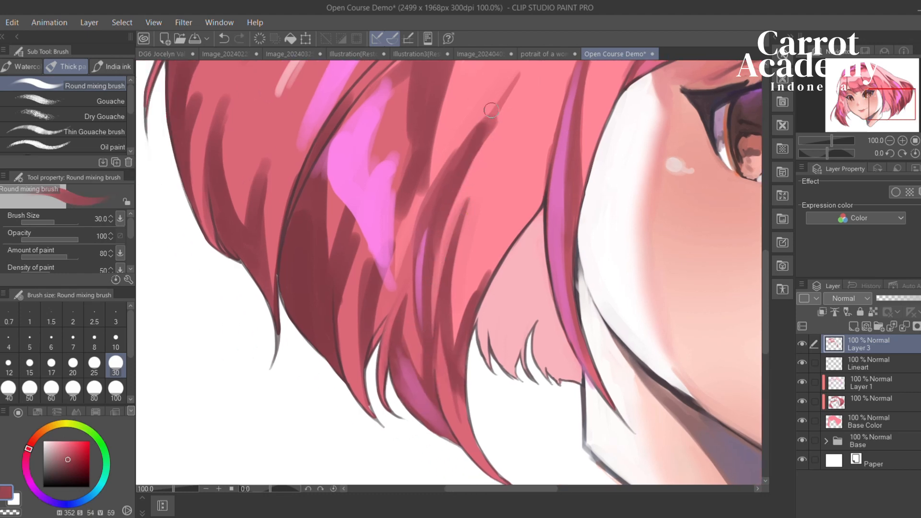
drag(513, 82, 482, 132)
Trim the edges of the dark strands above the thin violet streak with sampled light pink, redoing one long stroke
alt+click(487, 211)
drag(461, 197, 438, 294)
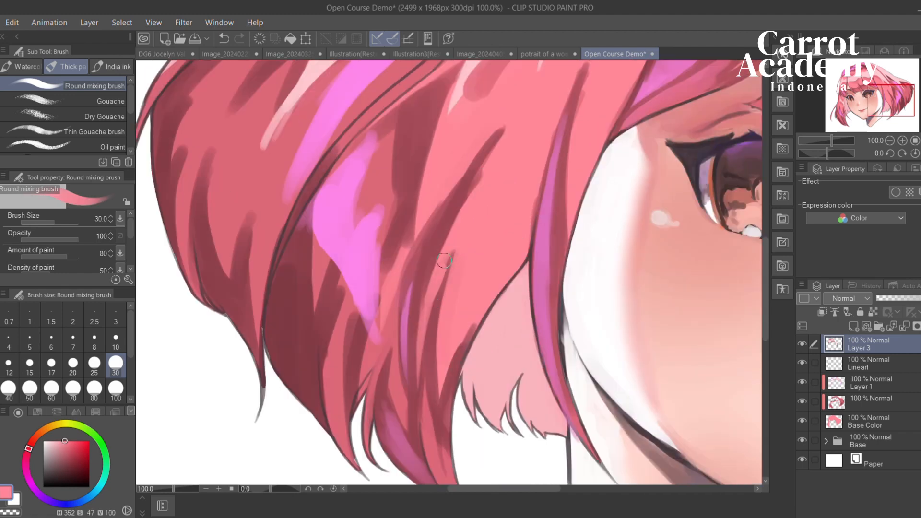
mouse_move(498, 133)
mouse_down()
mouse_move(416, 313)
mouse_move(425, 319)
mouse_up()
key(ctrl+z)
drag(521, 103, 424, 303)
Add slim dark red strands along the light pink hair between the violet streak and the side lock, undoing unwanted strokes
alt+click(388, 325)
drag(439, 290, 498, 167)
mouse_move(496, 168)
mouse_down()
mouse_move(436, 289)
mouse_move(427, 229)
mouse_move(486, 176)
mouse_up()
key(ctrl+z)
drag(459, 234, 487, 204)
drag(491, 178, 435, 246)
key(ctrl+z)
mouse_move(462, 202)
mouse_down()
mouse_move(412, 267)
mouse_move(482, 170)
mouse_up()
key(ctrl+z)
Set the brush size to 50 and blend sampled light pink into the hair just below the pale crown highlight
alt+click(434, 255)
key(bracketright)
key(bracketright)
key(ctrl+z)
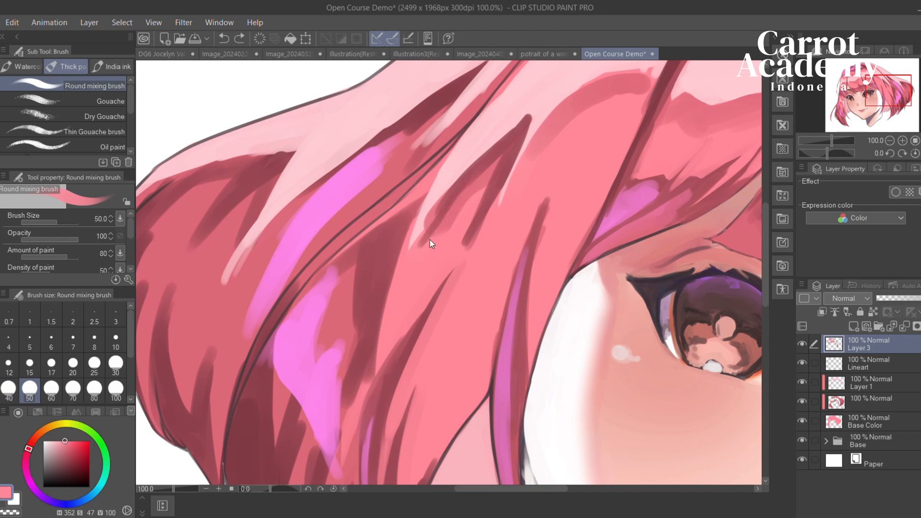
mouse_move(430, 239)
mouse_down()
mouse_move(491, 166)
mouse_move(466, 233)
mouse_up()
key(ctrl+z)
mouse_move(485, 185)
mouse_down()
mouse_move(461, 245)
mouse_move(497, 165)
mouse_move(481, 215)
mouse_up()
mouse_move(459, 225)
mouse_down()
mouse_move(479, 181)
mouse_move(500, 216)
mouse_up()
Deepen the shadows between the pointed ends of the pale crown highlight with sampled dark red
alt+click(548, 136)
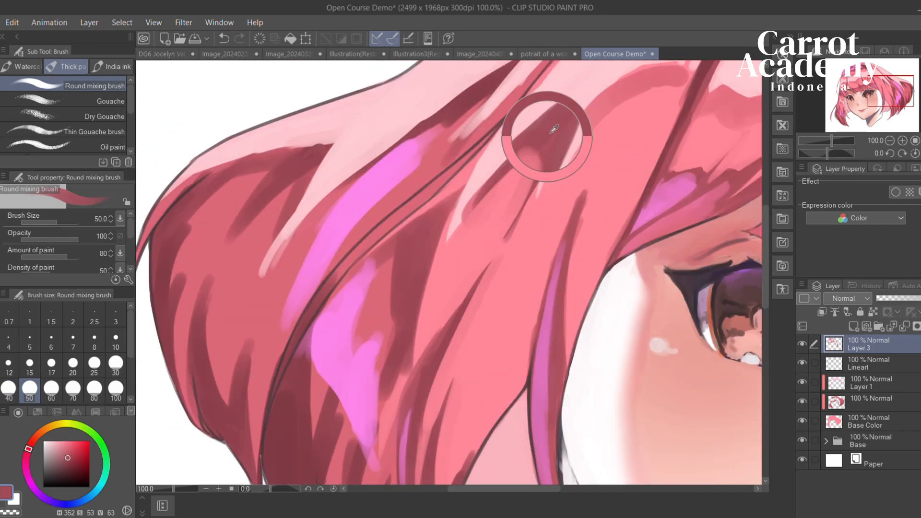
drag(540, 147, 495, 182)
drag(500, 238, 521, 210)
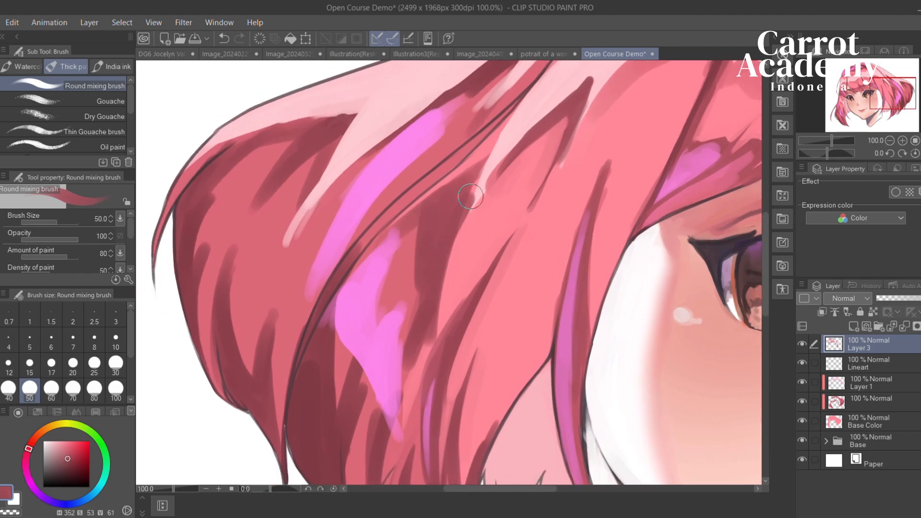
drag(515, 140, 445, 222)
Set the brush size to 25 and refine the pointed ends of the crown highlight with sampled pale pink
alt+click(498, 160)
key(bracketleft)
key(bracketleft)
key(bracketleft)
mouse_move(417, 270)
mouse_down()
mouse_move(455, 221)
mouse_move(413, 272)
mouse_move(524, 149)
mouse_up()
key(ctrl+z)
key(ctrl+z)
drag(572, 166, 547, 190)
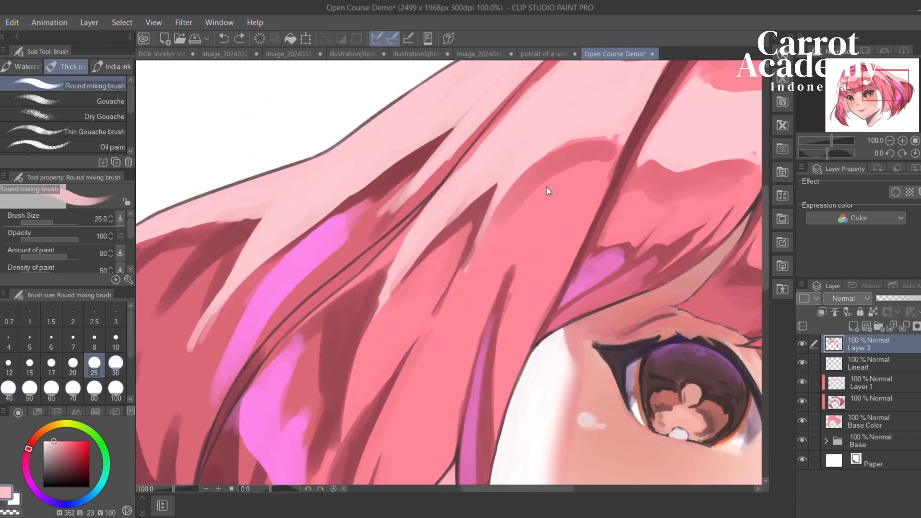
Set the brush size to 50 and try rose shading strokes on the hair below the crown highlight, undoing them
alt+click(580, 153)
drag(499, 234, 428, 233)
key(bracketright)
key(bracketright)
key(bracketright)
mouse_move(401, 268)
mouse_down()
mouse_move(475, 171)
mouse_move(438, 206)
mouse_move(492, 165)
mouse_up()
key(ctrl+z)
drag(432, 228, 471, 182)
key(ctrl+z)
Paint soft rose strands down the lock above the side lock, reworking rejected strokes and sampling the neighboring pinks
mouse_move(423, 250)
mouse_down()
mouse_move(527, 170)
mouse_move(489, 252)
mouse_up()
mouse_move(506, 184)
mouse_down()
mouse_move(464, 316)
mouse_move(434, 264)
mouse_up()
key(ctrl+z)
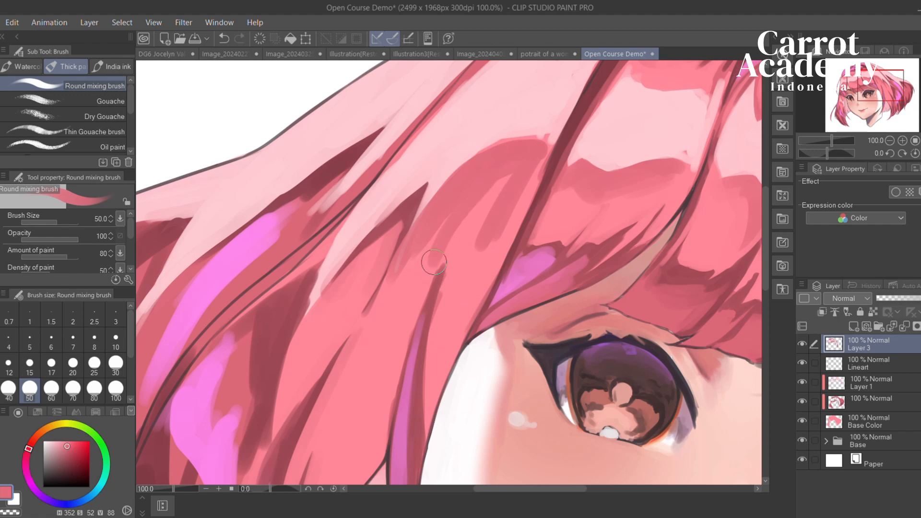
key(ctrl+z)
mouse_move(481, 196)
mouse_down()
mouse_move(430, 267)
mouse_move(442, 251)
mouse_up()
key(ctrl+z)
key(ctrl+z)
mouse_move(485, 193)
mouse_down()
mouse_move(452, 264)
mouse_move(515, 167)
mouse_move(460, 315)
mouse_up()
alt+click(455, 287)
alt+click(530, 149)
drag(522, 191, 469, 302)
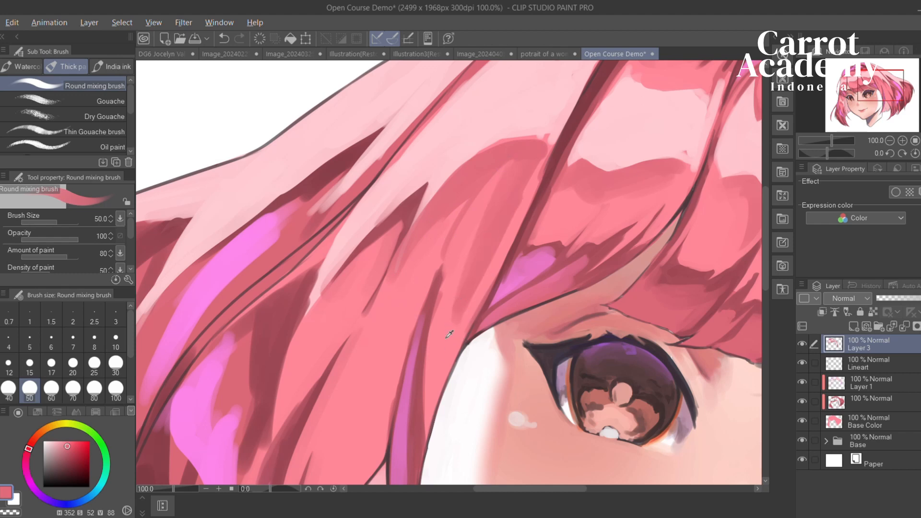
alt+click(449, 335)
Extend the violet highlight of the back hair in a narrow streak toward the pointed tips and trim it with sampled hair color
drag(413, 191, 487, 238)
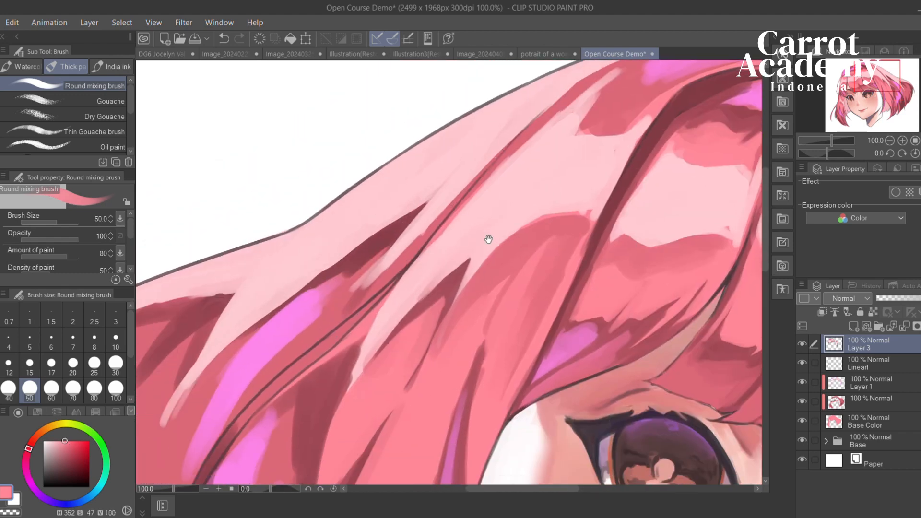
drag(343, 302, 469, 218)
drag(439, 291, 504, 104)
alt+click(469, 305)
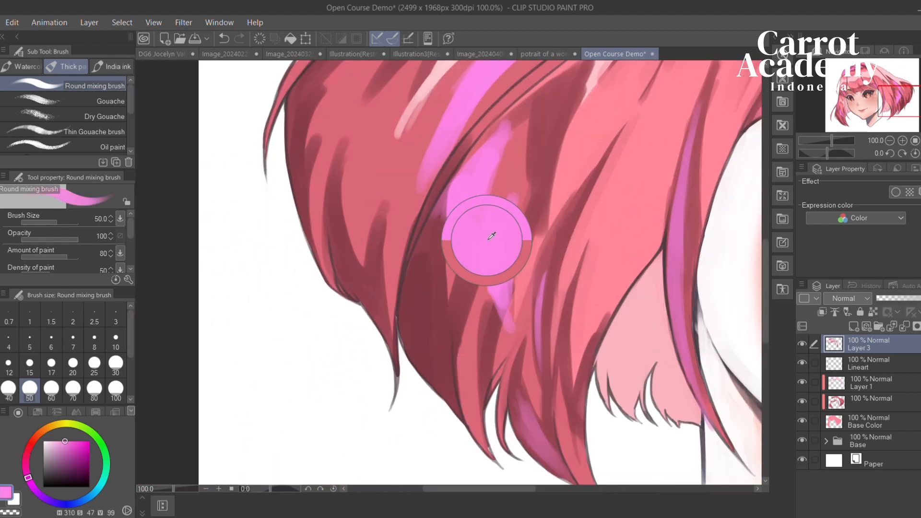
alt+click(489, 232)
alt+click(456, 304)
drag(493, 236, 467, 331)
key(ctrl+z)
drag(488, 269, 462, 370)
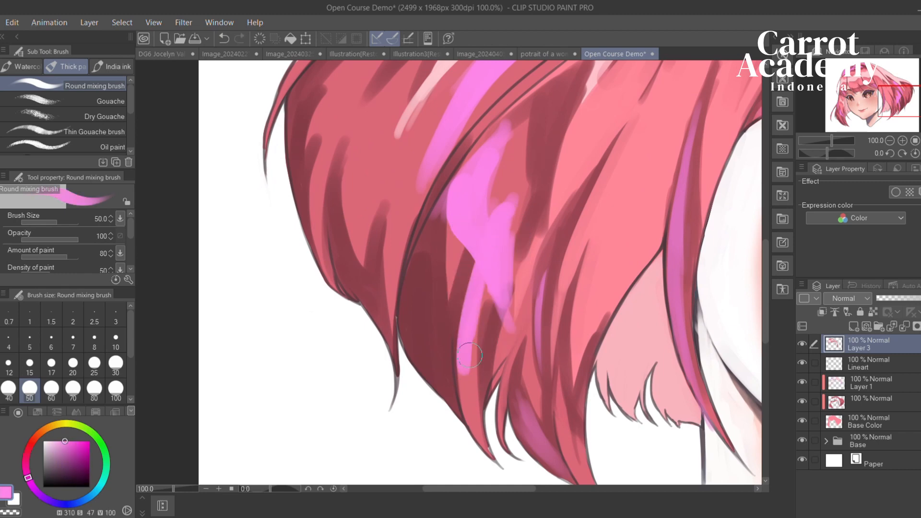
alt+click(469, 400)
mouse_move(470, 405)
mouse_down()
mouse_move(490, 262)
mouse_move(455, 264)
mouse_up()
Set the brush size to 30 and paint dark red along the narrow violet streak down into the pointed tip, redoing strokes
key(bracketleft)
key(bracketleft)
alt+click(438, 240)
drag(437, 234, 414, 330)
key(ctrl+z)
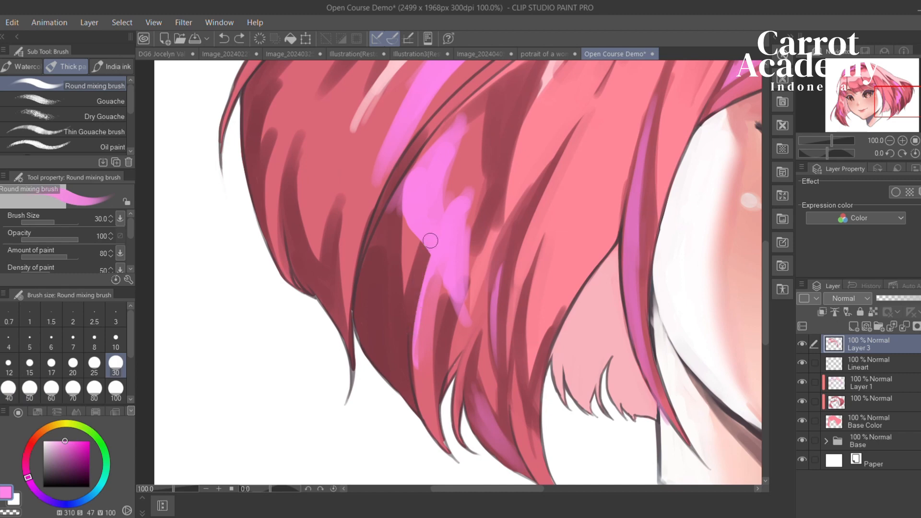
alt+click(401, 298)
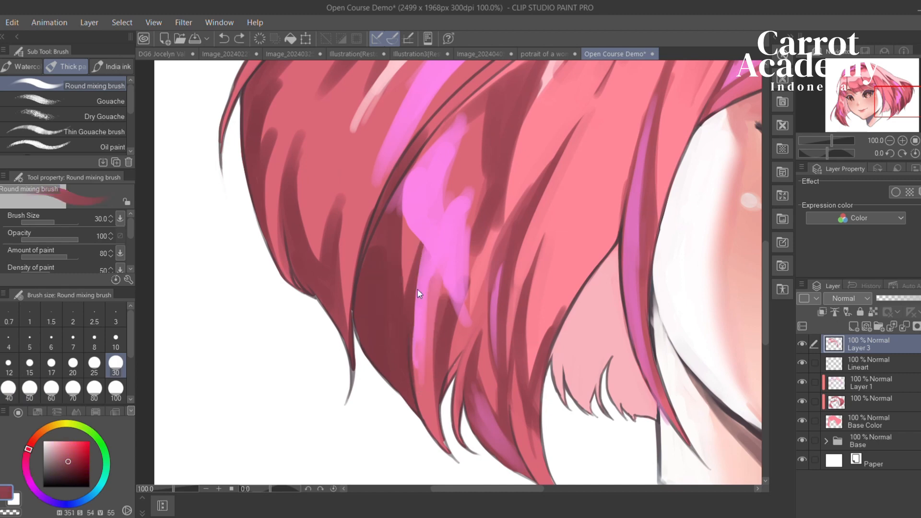
key(ctrl+z)
drag(419, 270, 424, 400)
alt+click(389, 344)
key(ctrl+z)
drag(418, 335, 437, 429)
Blend sampled rose into the lower end of the violet highlight and add dark red shading beside its upper part
alt+click(443, 290)
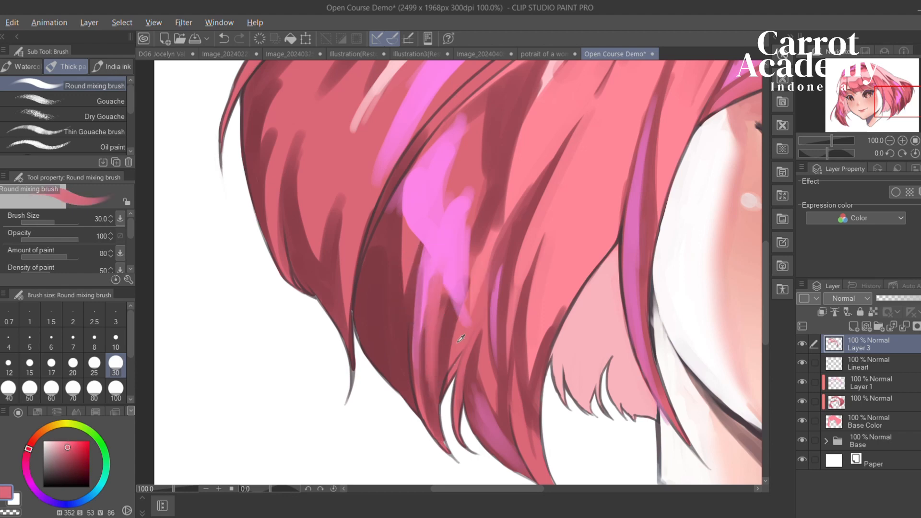
mouse_move(438, 390)
mouse_down()
mouse_move(468, 307)
mouse_move(484, 304)
mouse_up()
alt+click(489, 226)
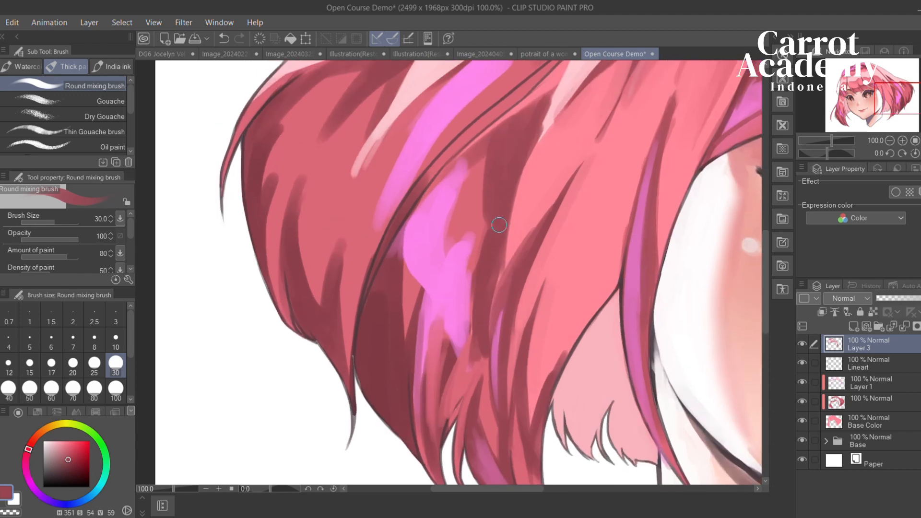
mouse_move(494, 216)
mouse_down()
mouse_move(456, 292)
mouse_move(509, 166)
mouse_move(480, 254)
mouse_move(495, 331)
mouse_move(423, 301)
mouse_move(471, 298)
mouse_up()
alt+click(454, 288)
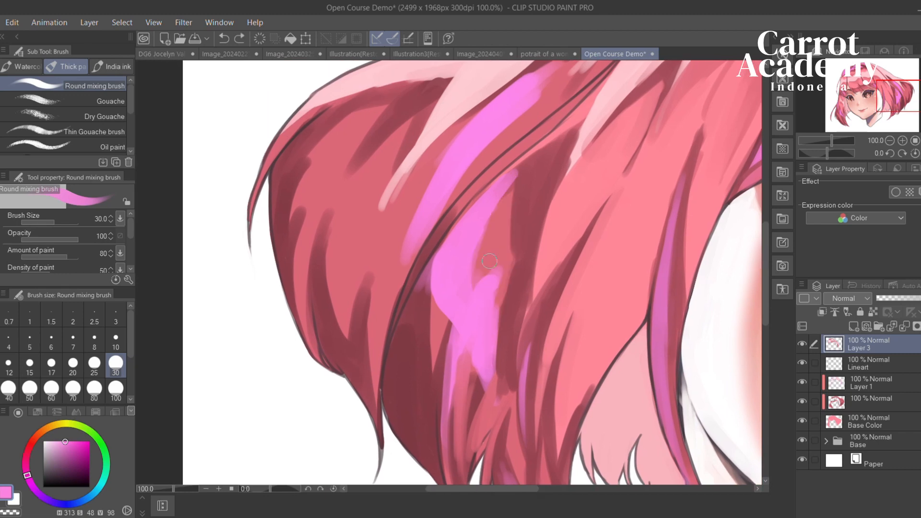
Fill the rose area beside the violet highlight with sampled dark red, carving a sharper edge along the violet
alt+click(514, 212)
drag(532, 159, 480, 254)
drag(509, 192, 475, 297)
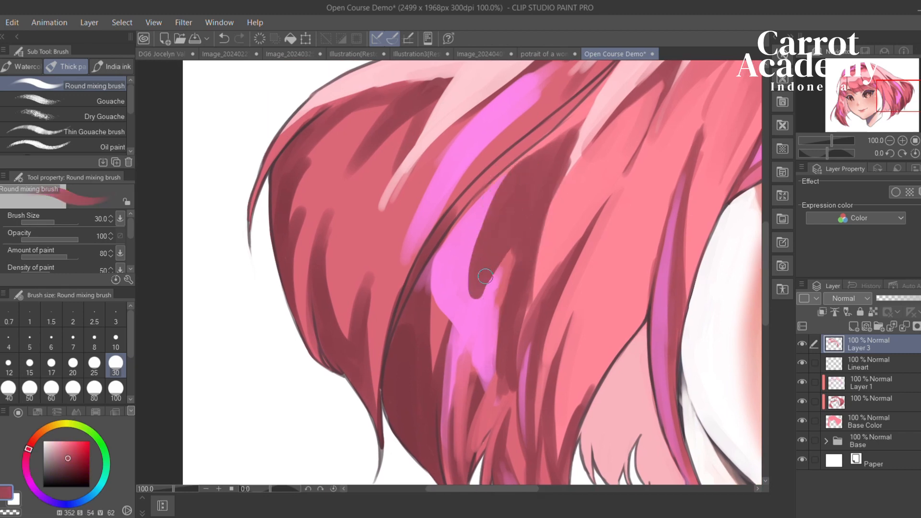
drag(513, 252, 497, 331)
drag(499, 288, 501, 353)
mouse_move(480, 288)
mouse_down()
mouse_move(490, 308)
mouse_move(508, 304)
mouse_up()
Pull a narrow violet strand up into the dark shadow and taper its edge with sampled dark red
alt+click(511, 304)
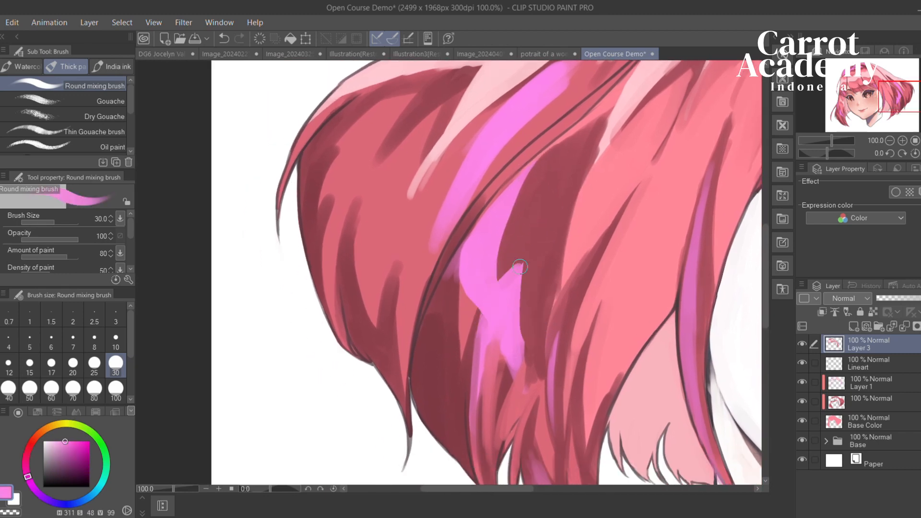
alt+click(539, 200)
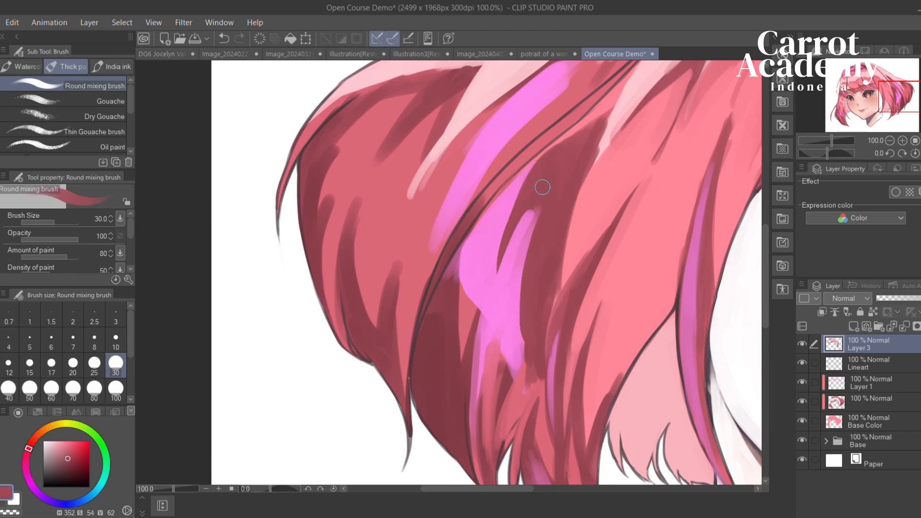
mouse_move(535, 206)
mouse_down()
mouse_move(526, 330)
mouse_move(524, 322)
mouse_up()
key(ctrl+z)
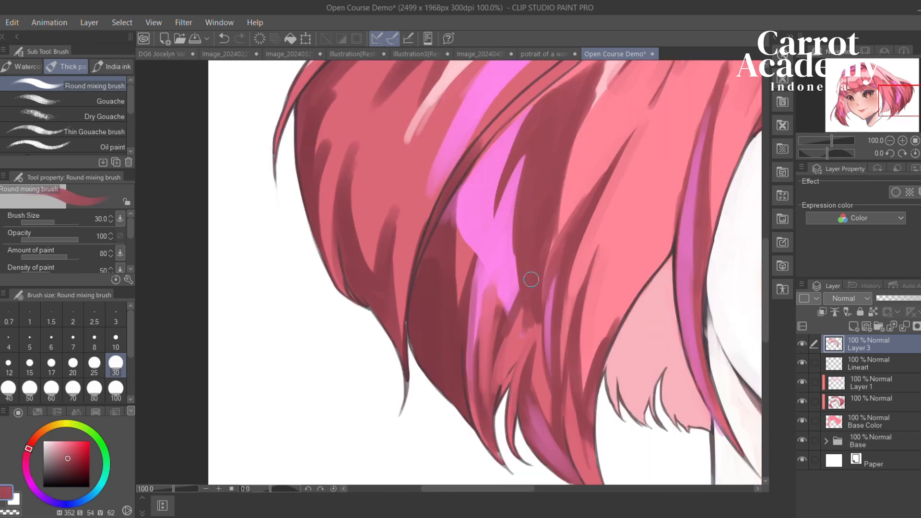
Rework the strands below the violet highlight with sampled rose and dark red down toward the pointed hair tips
alt+click(493, 350)
key(ctrl+z)
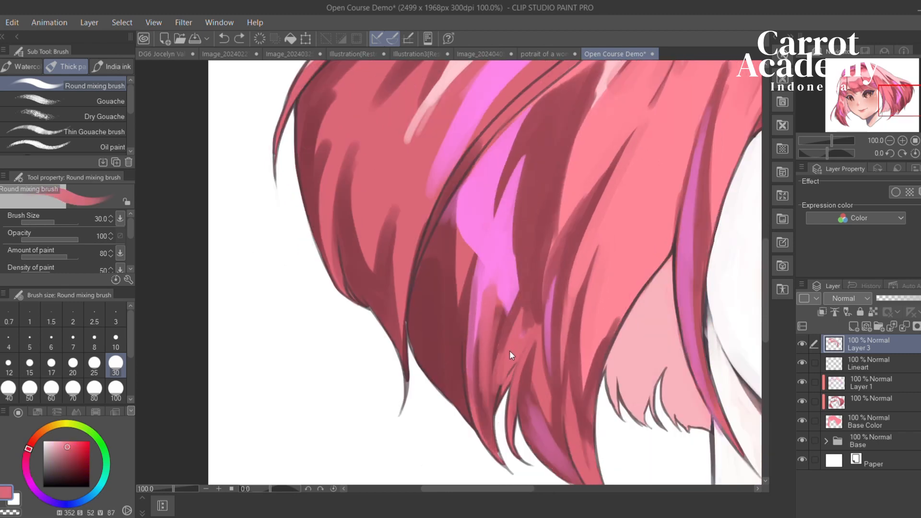
key(ctrl+z)
key(ctrl+y)
alt+click(537, 222)
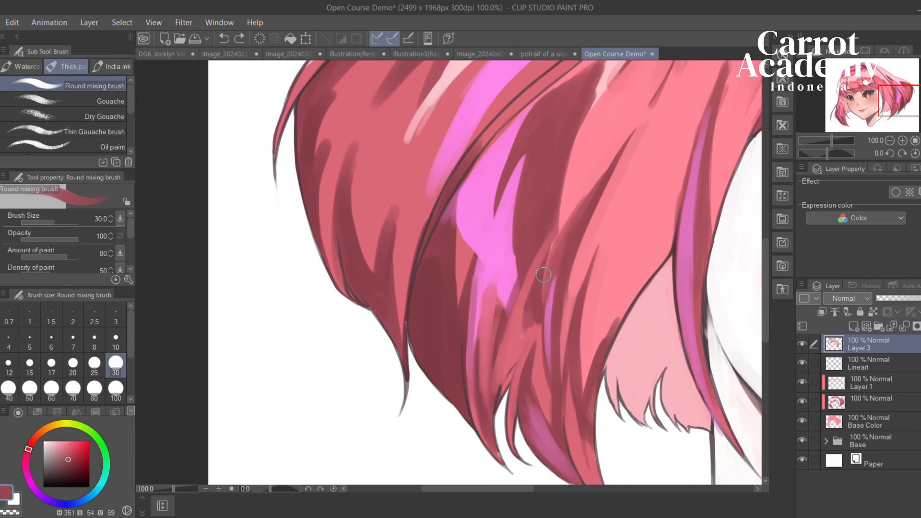
drag(544, 275, 518, 358)
mouse_move(479, 317)
mouse_down()
mouse_move(524, 322)
mouse_move(461, 388)
mouse_up()
Split the violet highlight with a slim dark red strand and clean up its edges with sampled violet and dark red
drag(528, 201, 507, 337)
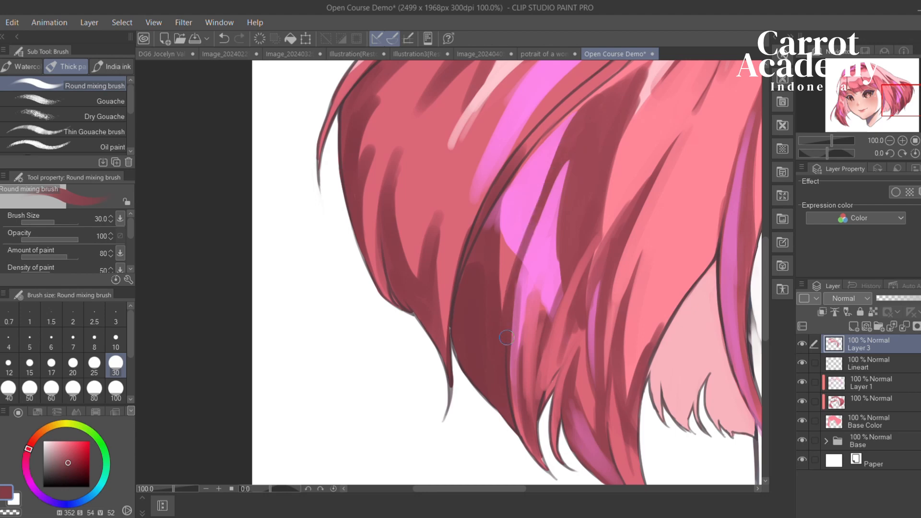
alt+click(537, 245)
drag(570, 161, 533, 290)
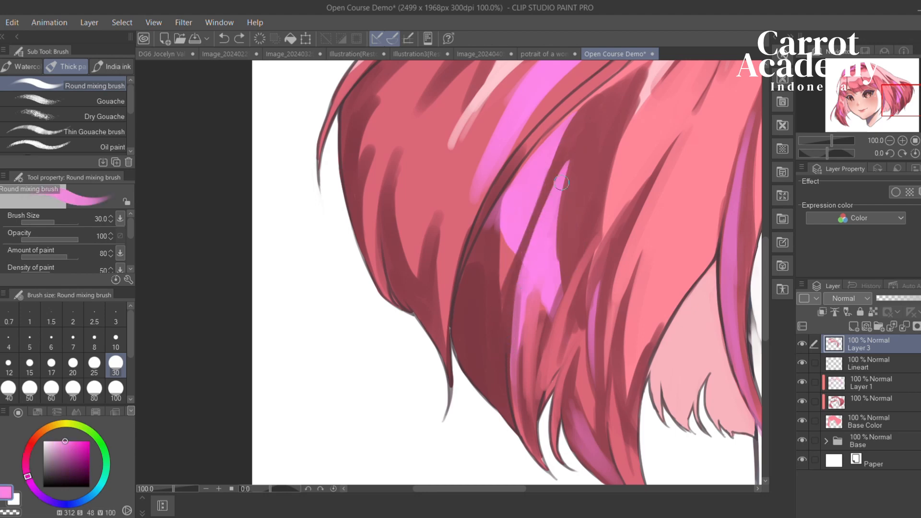
alt+click(586, 139)
drag(574, 158, 545, 260)
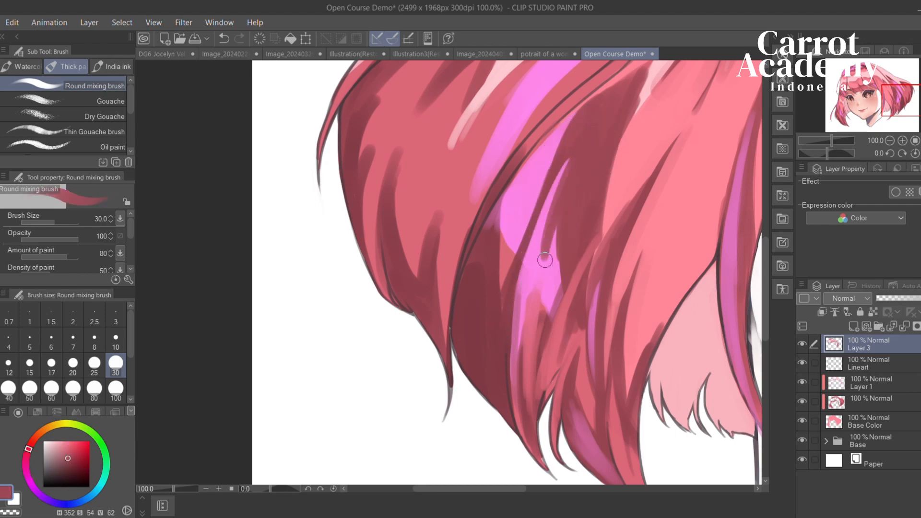
Reshape the lower part of the split violet highlight with sampled violet and dark red, deepening the shading toward the tip
alt+click(533, 270)
alt+click(558, 225)
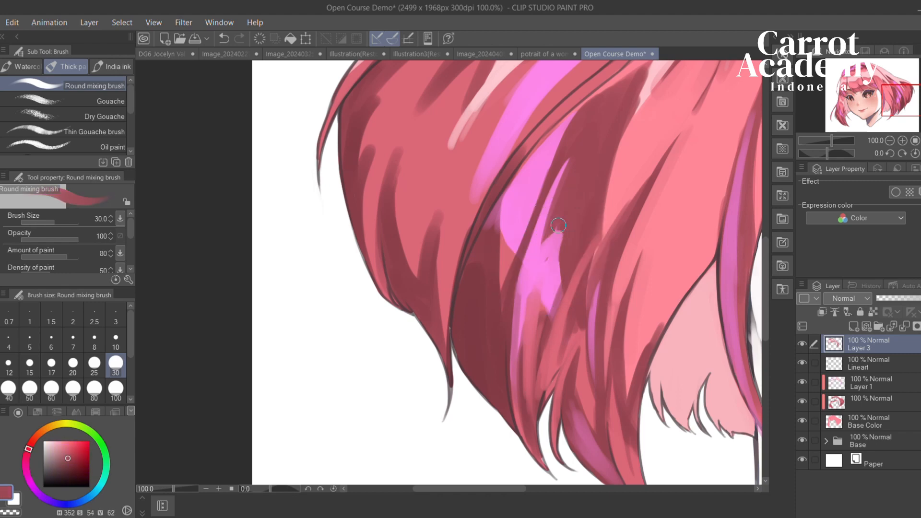
drag(510, 297, 582, 294)
alt+click(592, 379)
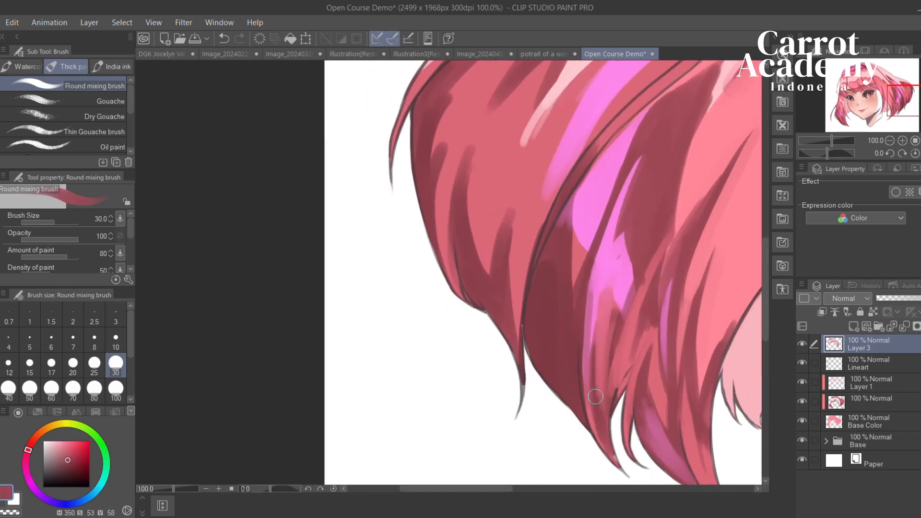
mouse_move(596, 397)
mouse_down()
mouse_move(604, 298)
mouse_move(575, 321)
mouse_up()
Lengthen the violet highlight downward beside the slim dark strand and trim its outer edge with sampled dark red
alt+click(586, 257)
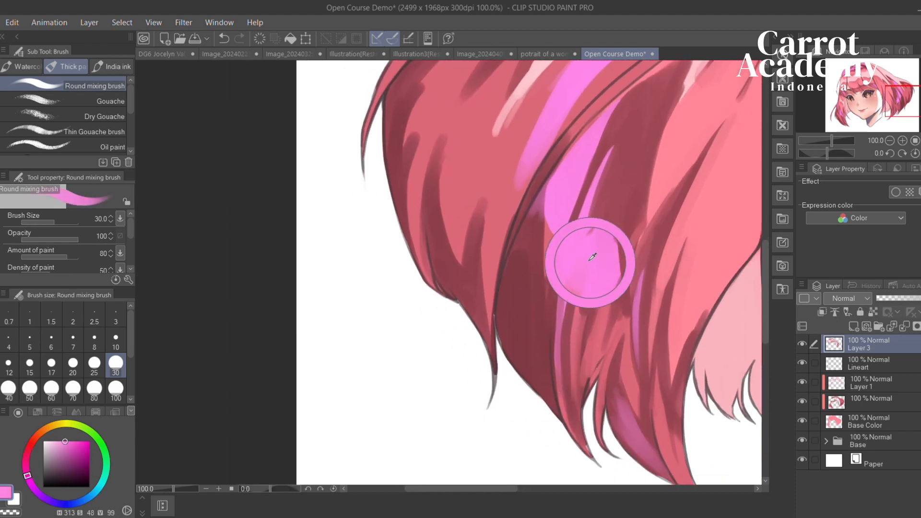
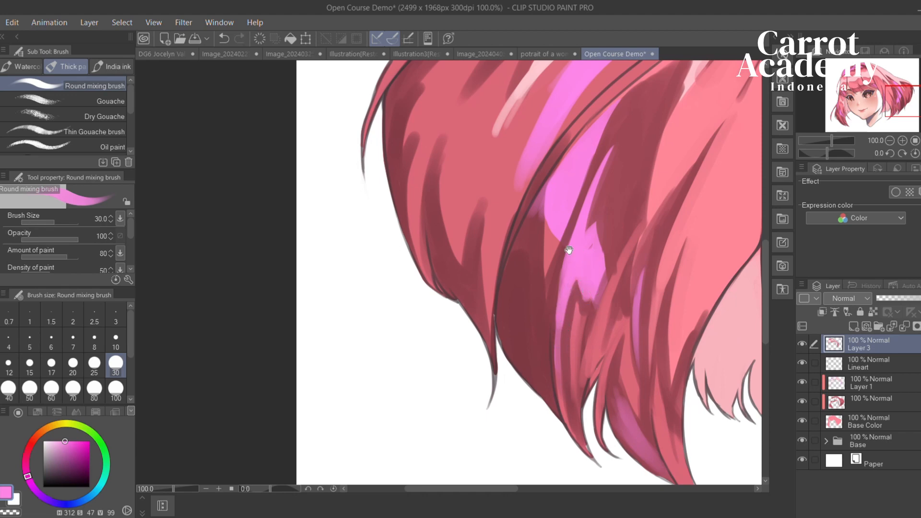
drag(569, 250, 591, 247)
alt+click(586, 181)
mouse_move(565, 283)
mouse_down()
mouse_move(595, 189)
mouse_move(568, 298)
mouse_up()
drag(592, 169, 579, 231)
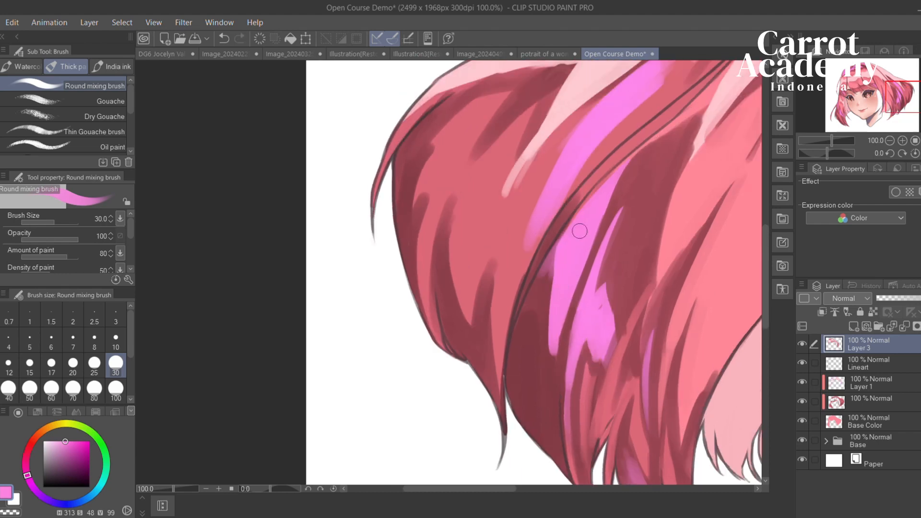
drag(626, 166, 645, 126)
alt+click(551, 333)
drag(571, 211, 569, 234)
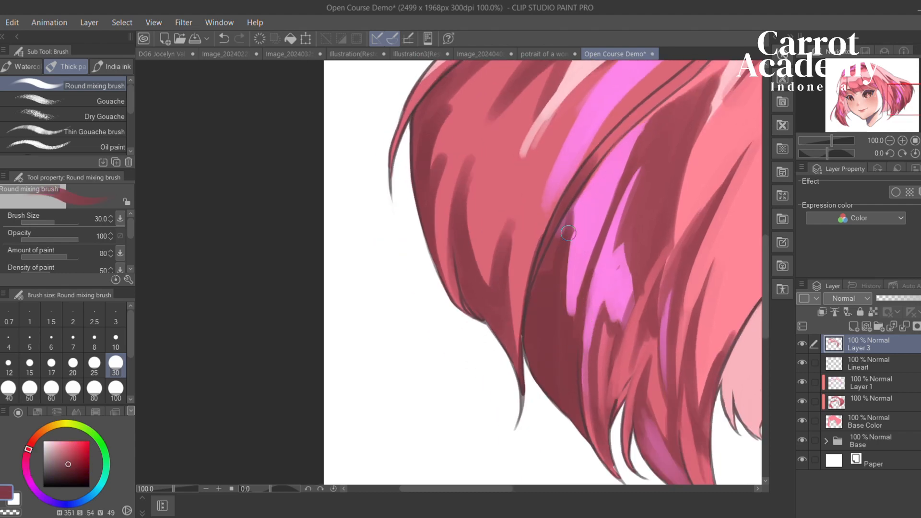
alt+click(582, 233)
click(51, 389)
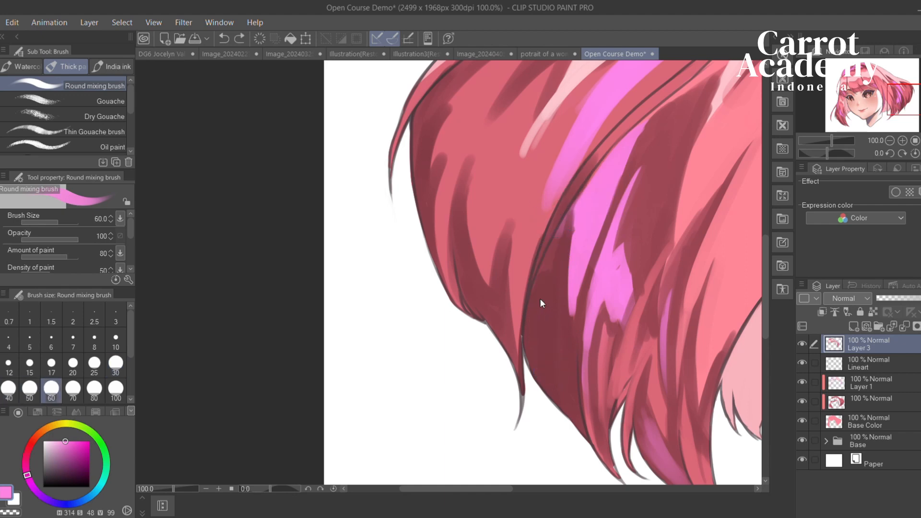
drag(543, 278, 544, 341)
key(ctrl+z)
mouse_move(533, 307)
mouse_down()
mouse_move(537, 372)
mouse_move(545, 269)
mouse_up()
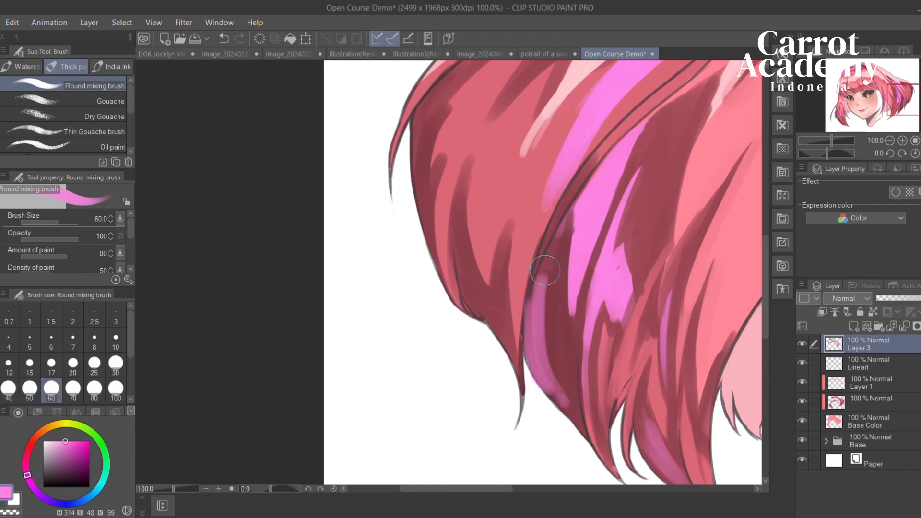
key(ctrl+z)
Smooth the dark red shadow beside the lower violet highlight with sampled dark red, covering uneven patches along the lock's edge
alt+click(547, 254)
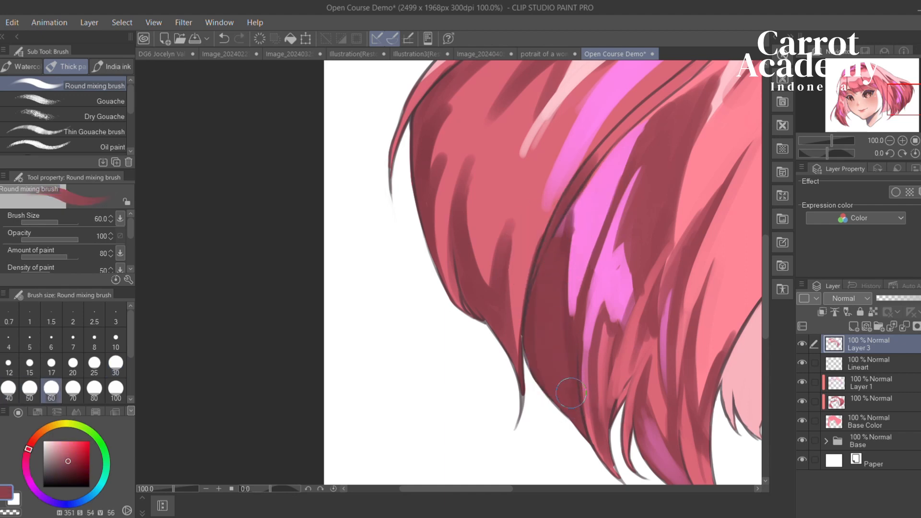
drag(571, 392, 564, 408)
alt+click(592, 206)
mouse_move(586, 288)
mouse_down()
mouse_move(348, 282)
mouse_move(436, 290)
mouse_up()
alt+click(436, 291)
drag(352, 414, 393, 360)
alt+click(344, 426)
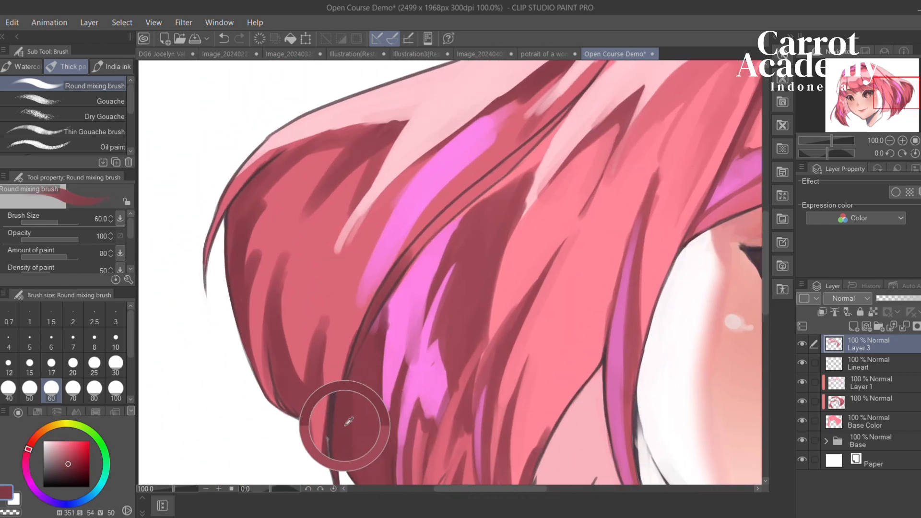
Paint a dark red band at brush size 25 over the line separating the two violet-highlighted locks, up toward the crown
key(bracketleft)
key(bracketleft)
key(bracketleft)
key(bracketleft)
drag(377, 306, 499, 175)
mouse_move(420, 247)
mouse_down()
mouse_move(476, 184)
mouse_move(538, 138)
mouse_up()
drag(444, 225, 560, 113)
key(ctrl+z)
key(ctrl+z)
drag(411, 262, 509, 150)
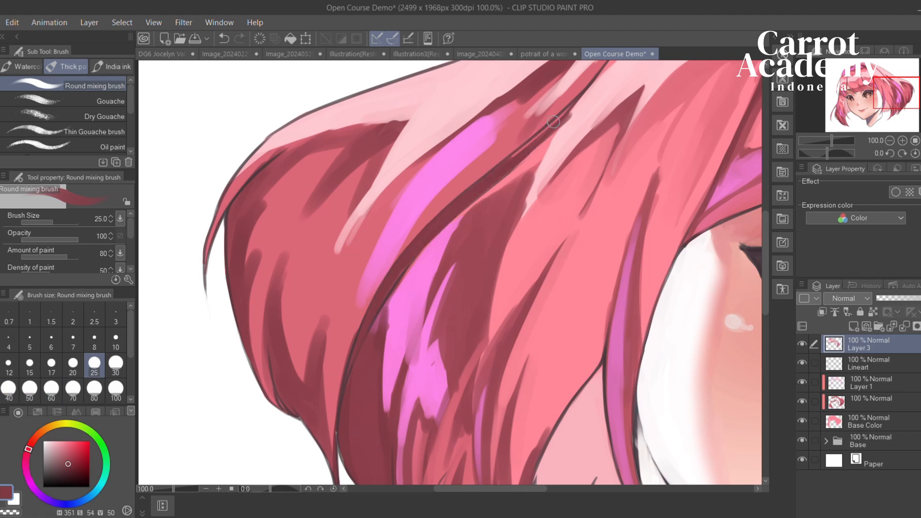
Work sampled rose strokes into the dark band between the two locks, undoing the strokes that do not fit
alt+click(486, 160)
key(ctrl+z)
mouse_move(448, 244)
mouse_down()
mouse_move(488, 173)
mouse_move(539, 130)
mouse_move(515, 193)
mouse_move(594, 115)
mouse_up()
key(ctrl+z)
drag(532, 176, 578, 127)
key(ctrl+z)
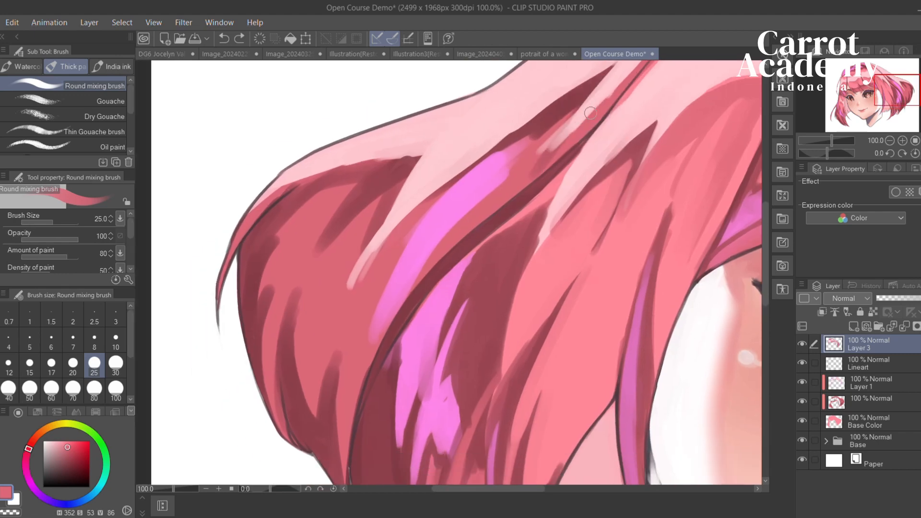
drag(541, 155, 592, 110)
key(ctrl+z)
mouse_move(472, 242)
mouse_down()
mouse_move(434, 305)
mouse_move(507, 281)
mouse_up()
key(ctrl+z)
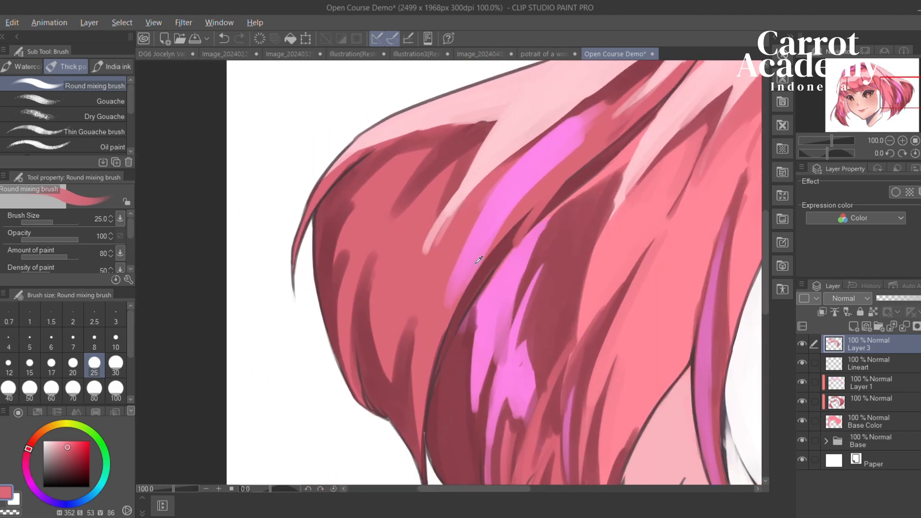
Brighten the outer lock's violet highlight and extend it downward with sampled violet at brush size 50
alt+click(514, 185)
drag(499, 220, 511, 221)
drag(536, 156, 425, 334)
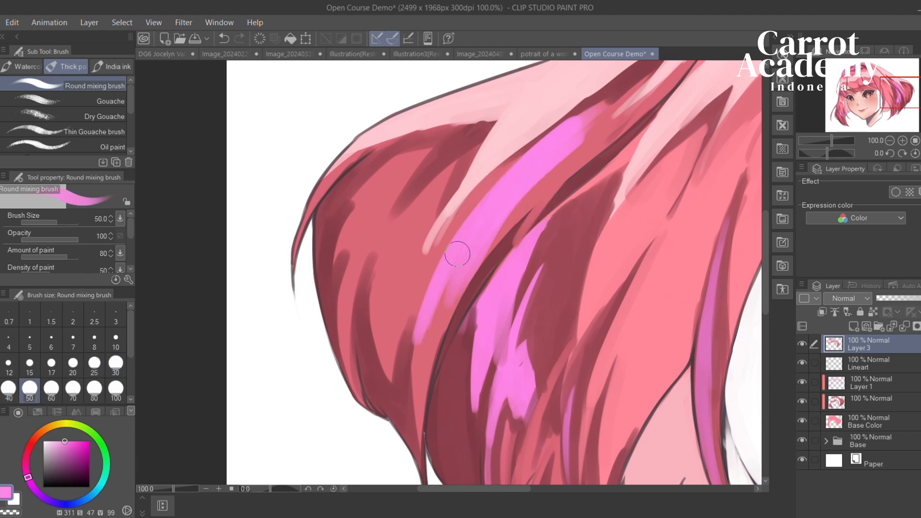
drag(457, 255, 428, 336)
Shade the outer lock with long sampled dark red strokes beside and below the violet highlight, toward the pointed tip
alt+click(400, 416)
drag(426, 271, 407, 370)
mouse_move(486, 177)
mouse_down()
mouse_move(441, 284)
mouse_move(407, 413)
mouse_up()
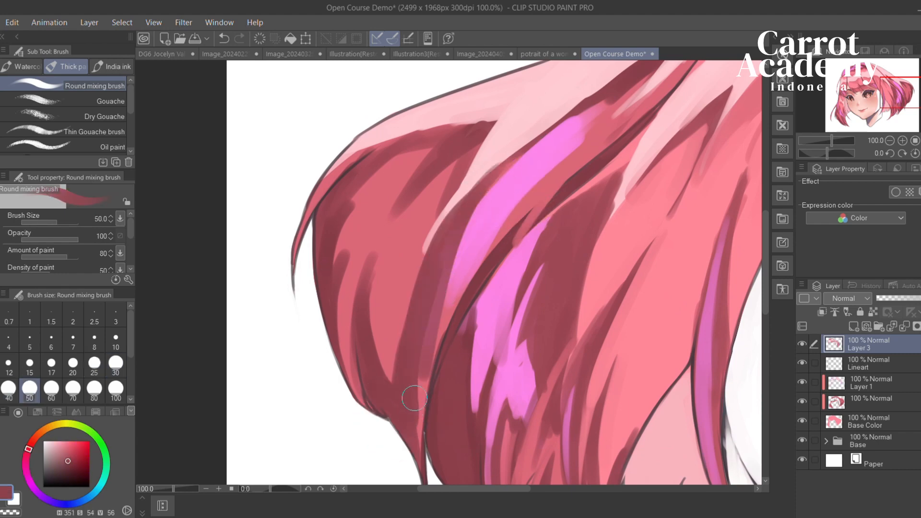
drag(444, 281, 403, 403)
drag(480, 231, 428, 329)
drag(463, 262, 425, 341)
mouse_move(414, 210)
mouse_down()
mouse_move(386, 401)
mouse_move(390, 381)
mouse_up()
Paint sampled rose strands down through the dark shading in the middle of the outer lock
alt+click(426, 218)
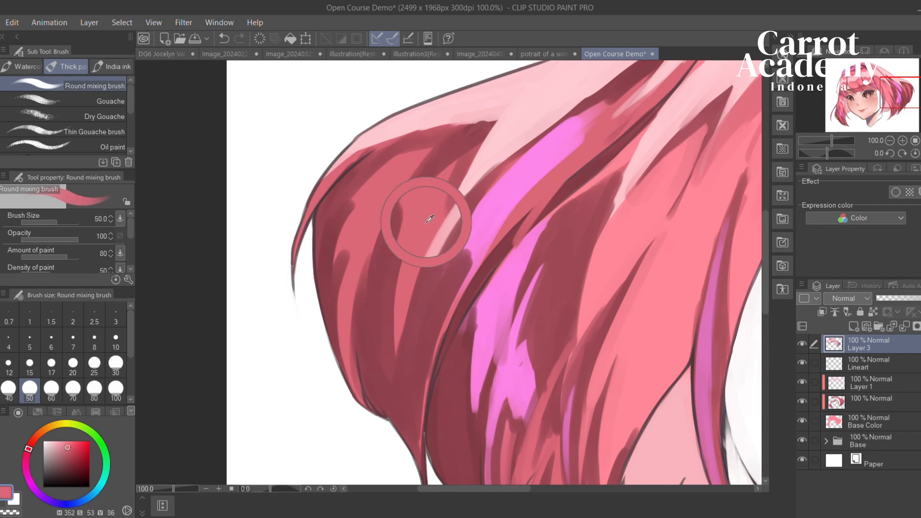
drag(422, 192, 383, 340)
drag(415, 211, 404, 397)
drag(406, 276, 459, 303)
Deepen the outer side of the lock with sampled dark red, leaving narrow rose strands in the middle
alt+click(393, 330)
mouse_move(392, 329)
mouse_down()
mouse_move(382, 259)
mouse_move(450, 182)
mouse_move(419, 350)
mouse_move(401, 341)
mouse_move(401, 362)
mouse_up()
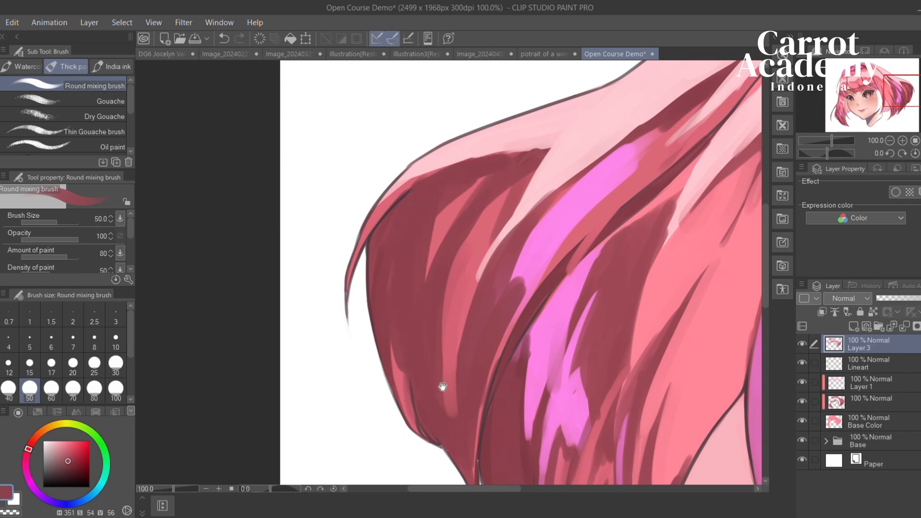
drag(440, 387, 407, 390)
drag(386, 361, 407, 323)
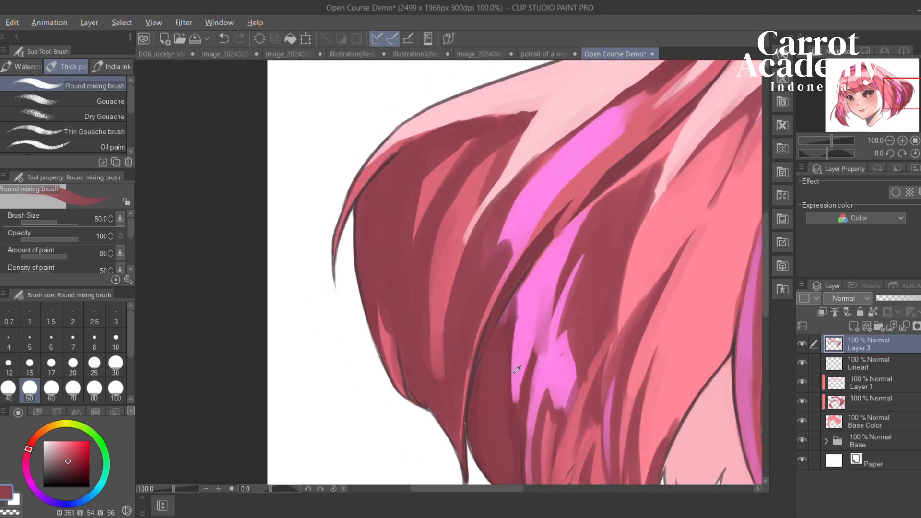
Add thin violet rim strokes along the lower outer edge of the lock with sampled violet at brush size 25
alt+click(522, 350)
key(bracketleft)
key(bracketleft)
key(bracketleft)
drag(391, 374, 389, 297)
drag(405, 389, 389, 266)
drag(384, 360, 376, 276)
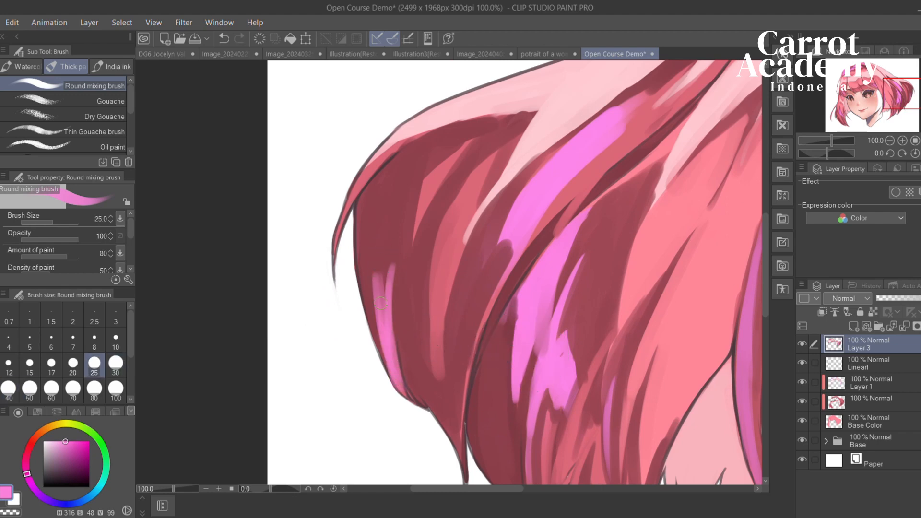
Redo the violet rim light as one slim strand following the lock's outer edge up toward the top fold
key(ctrl+z)
drag(390, 378, 361, 245)
drag(366, 314, 363, 216)
key(ctrl+z)
key(ctrl+z)
key(ctrl+z)
mouse_move(387, 374)
mouse_down()
mouse_move(364, 251)
mouse_move(409, 243)
mouse_move(390, 185)
mouse_up()
key(ctrl+z)
drag(400, 237, 421, 226)
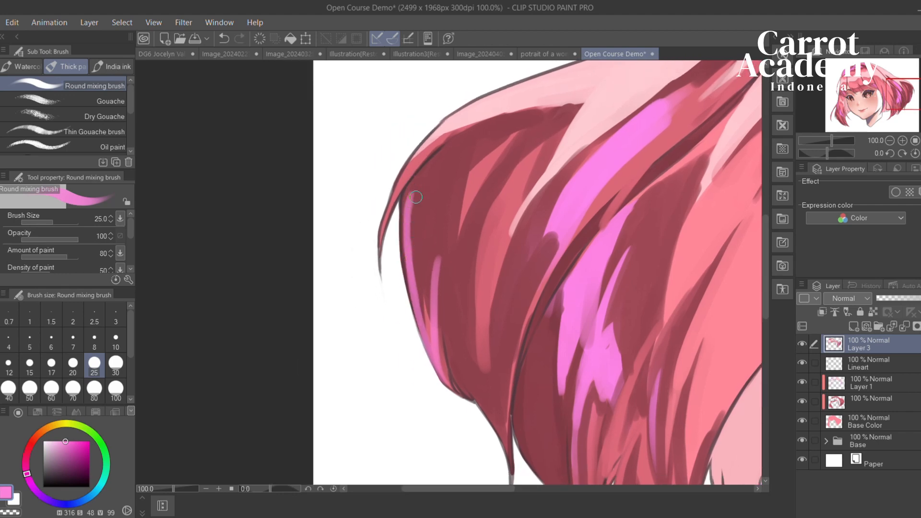
drag(421, 185, 409, 263)
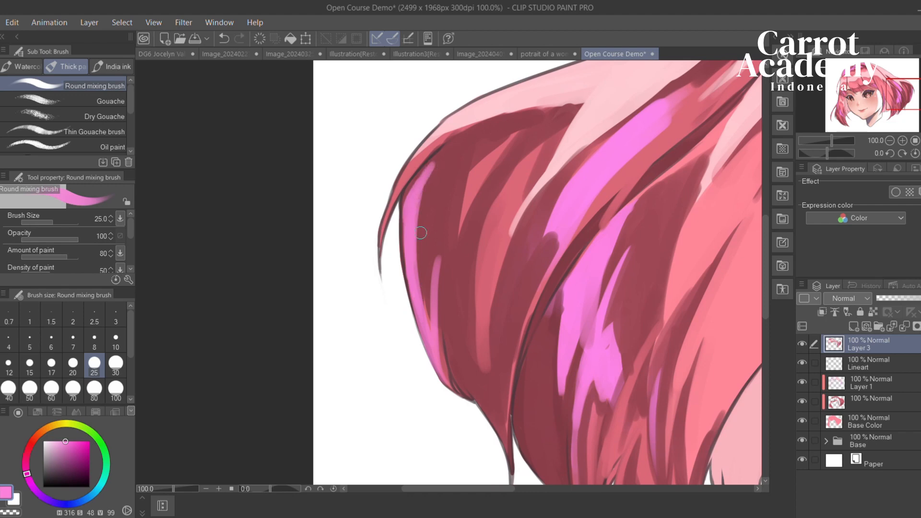
drag(471, 169, 437, 192)
key(ctrl+z)
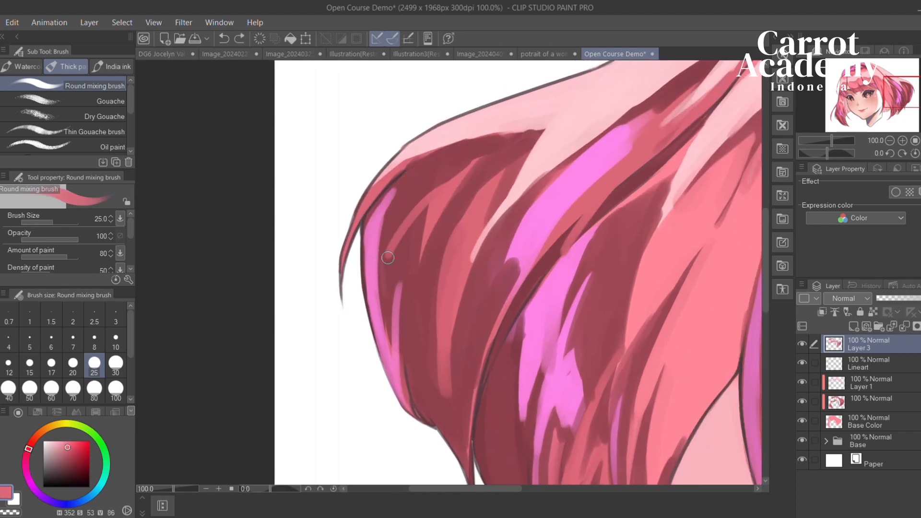
Add fine rose strands in the dark upper part of the outer lock and blend them with sampled dark red
drag(422, 231, 413, 252)
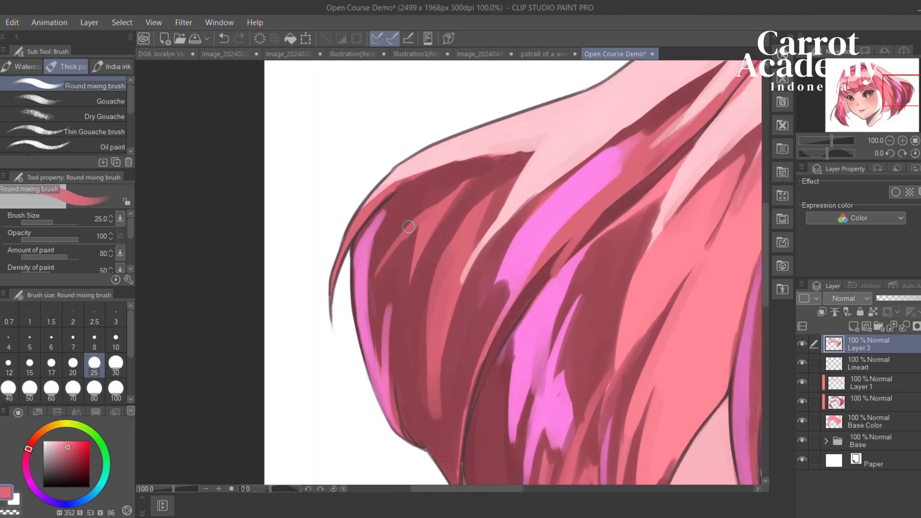
drag(485, 200, 485, 206)
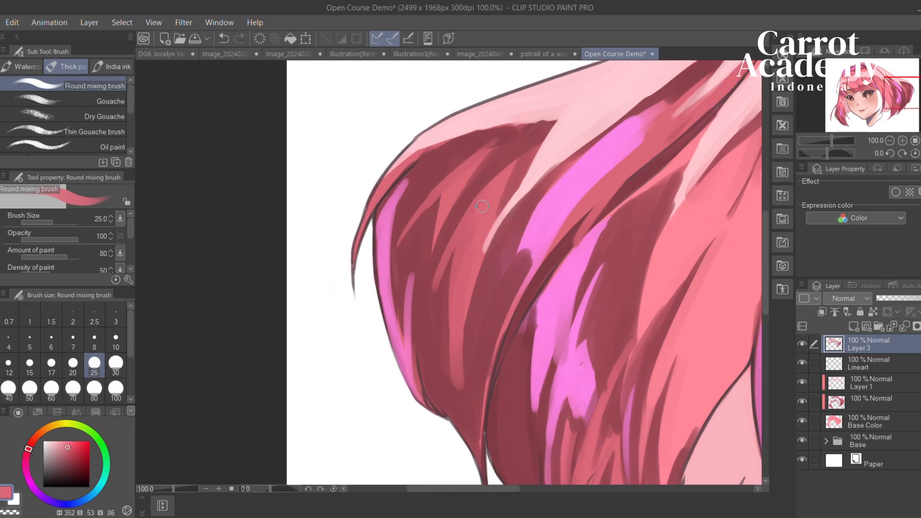
alt+click(422, 329)
drag(504, 241, 453, 234)
alt+click(453, 234)
Narrow the upper end of the violet highlight and split it with pointed sampled dark red strokes
alt+click(519, 148)
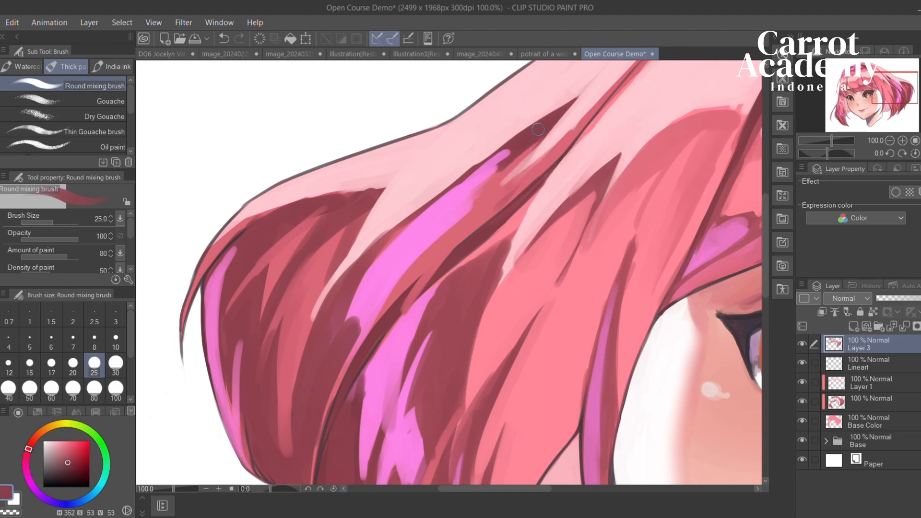
drag(508, 151, 435, 230)
drag(437, 198, 366, 270)
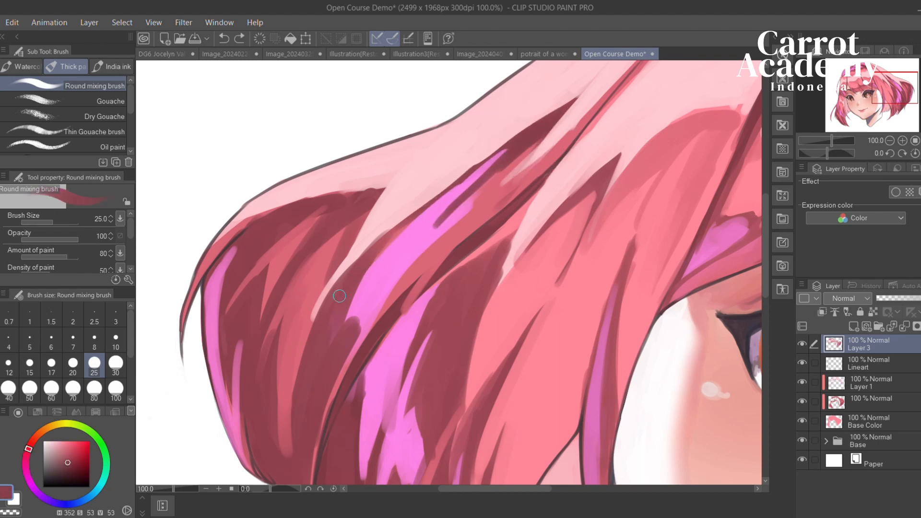
drag(477, 167, 367, 269)
key(ctrl+z)
mouse_move(475, 165)
mouse_down()
mouse_move(379, 257)
mouse_move(420, 247)
mouse_up()
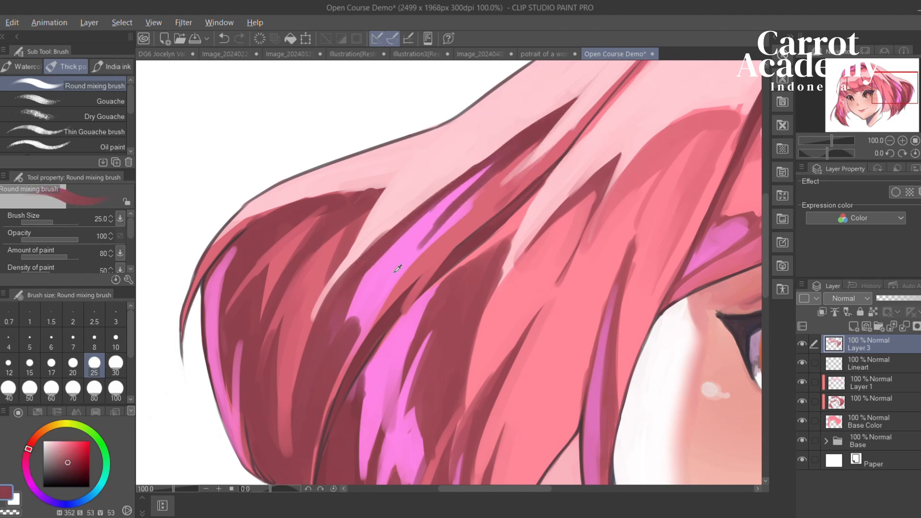
Darken the rose strip along the inner side of the violet highlight with tapered dark red strands
alt+click(487, 173)
drag(490, 190, 404, 289)
alt+click(517, 157)
key(ctrl+z)
drag(483, 208, 402, 307)
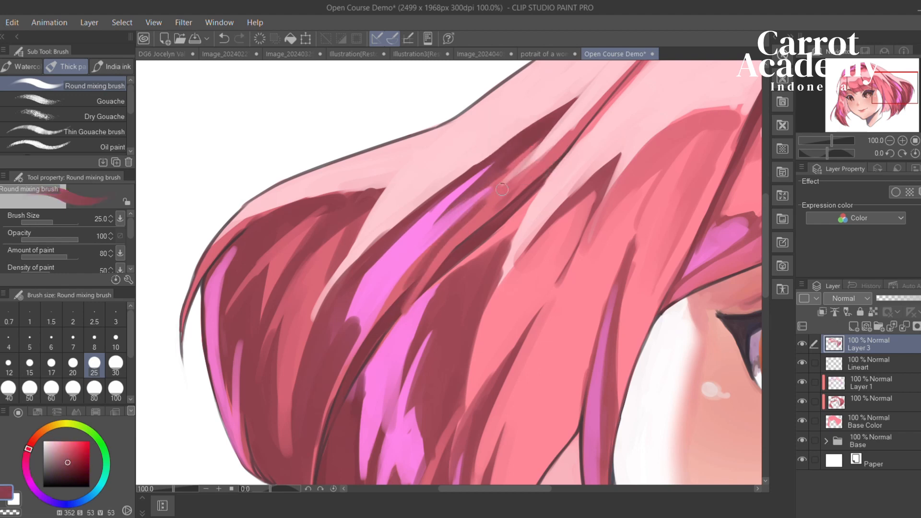
mouse_move(484, 219)
mouse_down()
mouse_move(525, 206)
mouse_move(435, 310)
mouse_up()
Blend the area between the violet highlight's tip and the adjoining rose strand with sampled hair colors
alt+click(525, 206)
alt+click(502, 234)
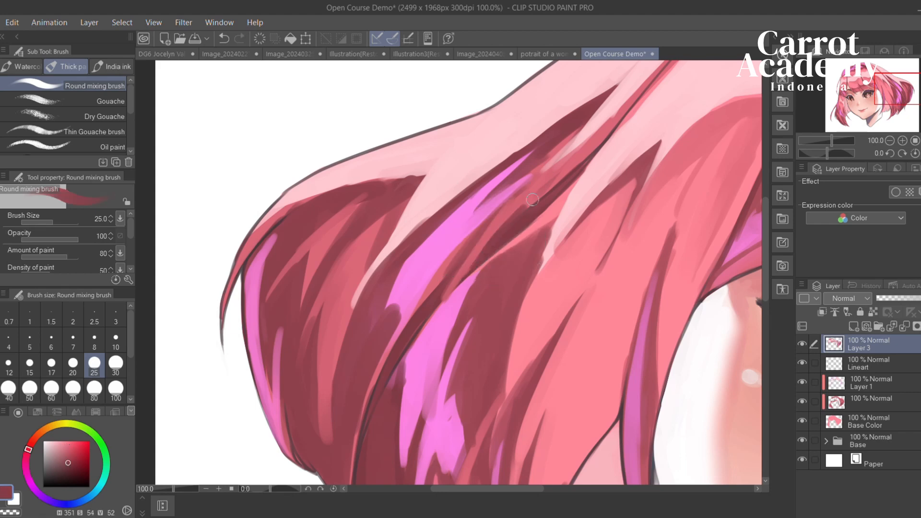
drag(559, 177, 523, 210)
alt+click(582, 150)
mouse_move(582, 150)
mouse_down()
mouse_move(387, 345)
mouse_move(403, 350)
mouse_move(489, 290)
mouse_up()
alt+click(442, 229)
mouse_move(480, 219)
mouse_down()
mouse_move(417, 266)
mouse_move(407, 253)
mouse_move(521, 211)
mouse_up()
Reshape the shadow's upper boundary on the outer lock with sampled light pink, leaving a crisp notched edge
alt+click(516, 146)
drag(504, 162, 418, 204)
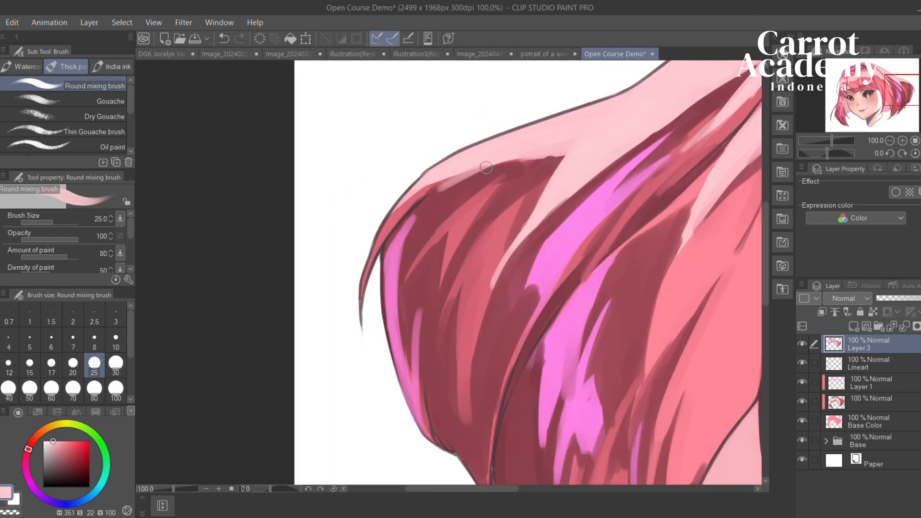
key(ctrl+z)
drag(444, 175, 563, 149)
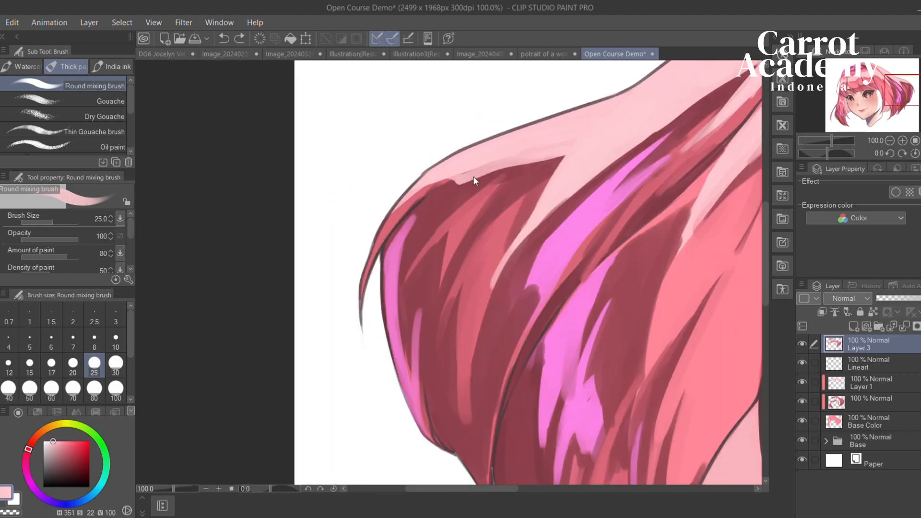
drag(467, 177, 478, 176)
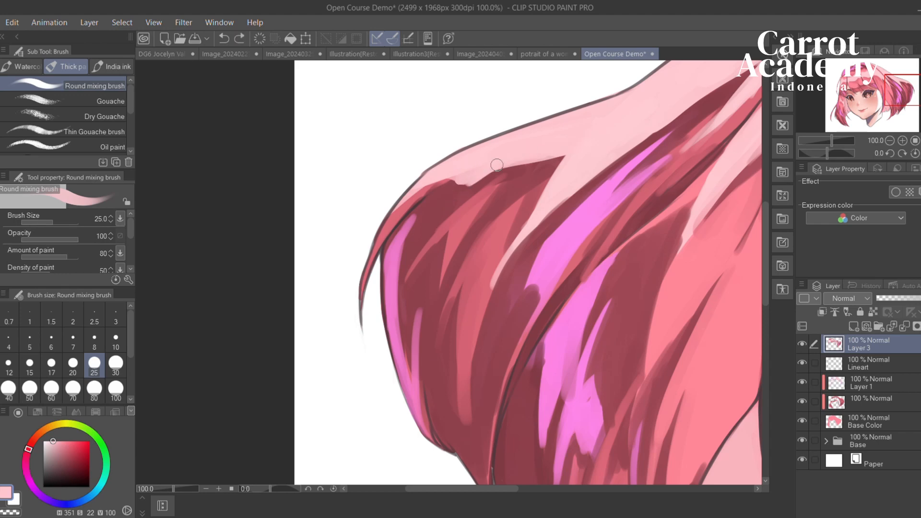
scroll(460, 207, left, 2)
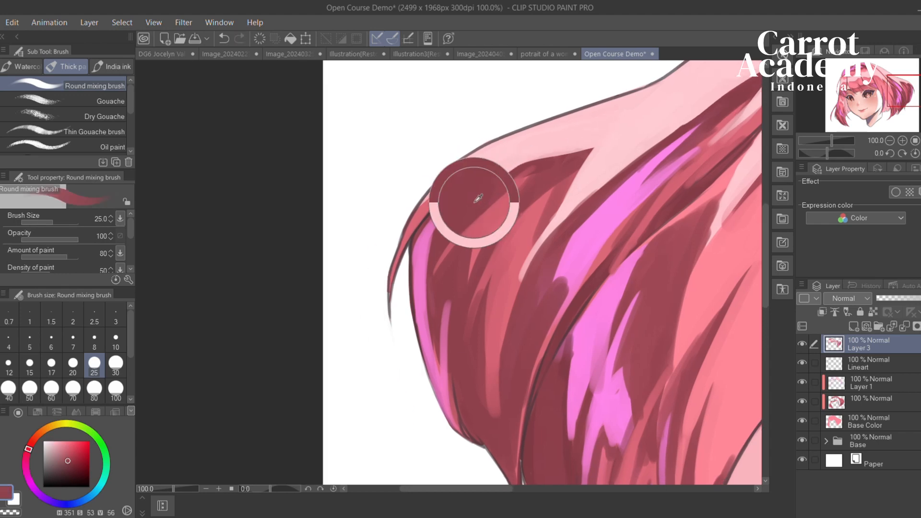
scroll(454, 207, left, 3)
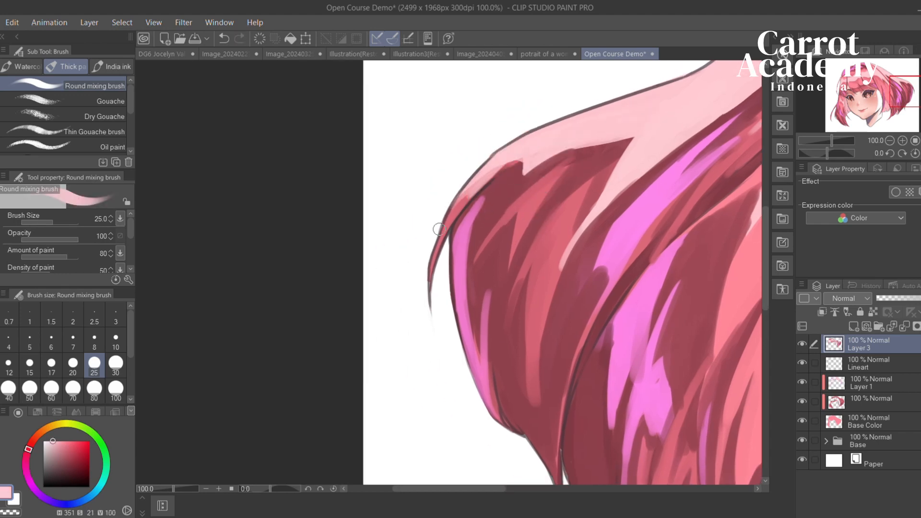
Cut into the lower edge of the violet highlight beneath the crown with sampled dark red
drag(749, 113, 332, 275)
mouse_move(648, 127)
mouse_down()
mouse_move(425, 236)
mouse_move(522, 186)
mouse_up()
alt+click(517, 192)
alt+click(524, 186)
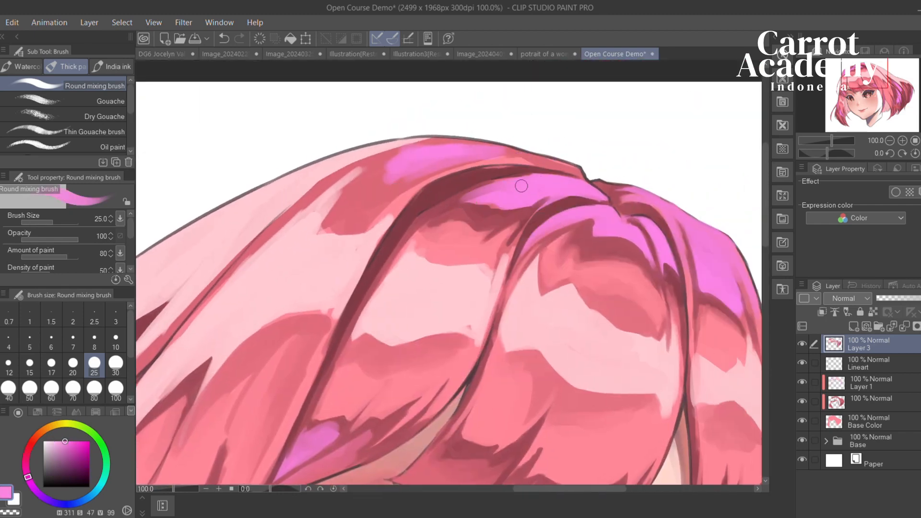
alt+click(458, 204)
alt+click(463, 204)
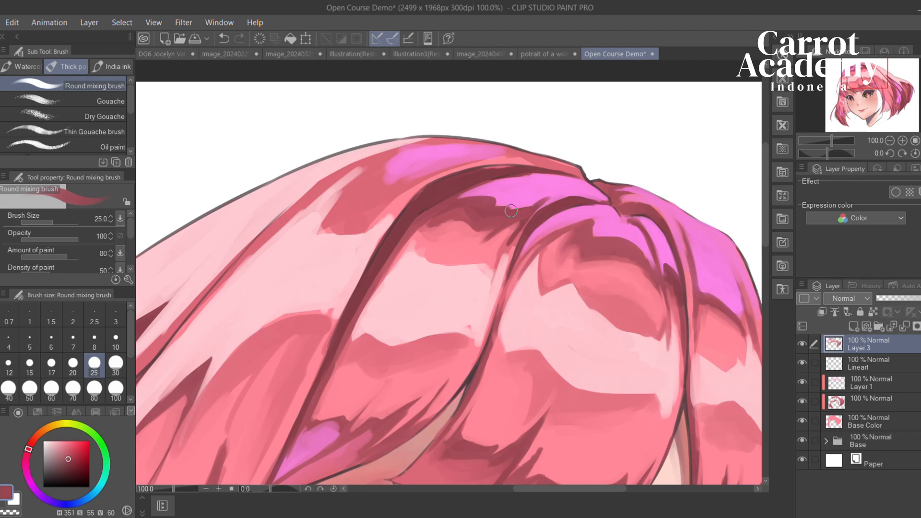
Darken the long strand line running down from the crown and outline the rose patch beside it in dark red
mouse_move(379, 192)
mouse_down()
mouse_move(447, 195)
mouse_move(395, 233)
mouse_move(424, 234)
mouse_up()
mouse_move(337, 222)
mouse_down()
mouse_move(366, 168)
mouse_move(421, 139)
mouse_up()
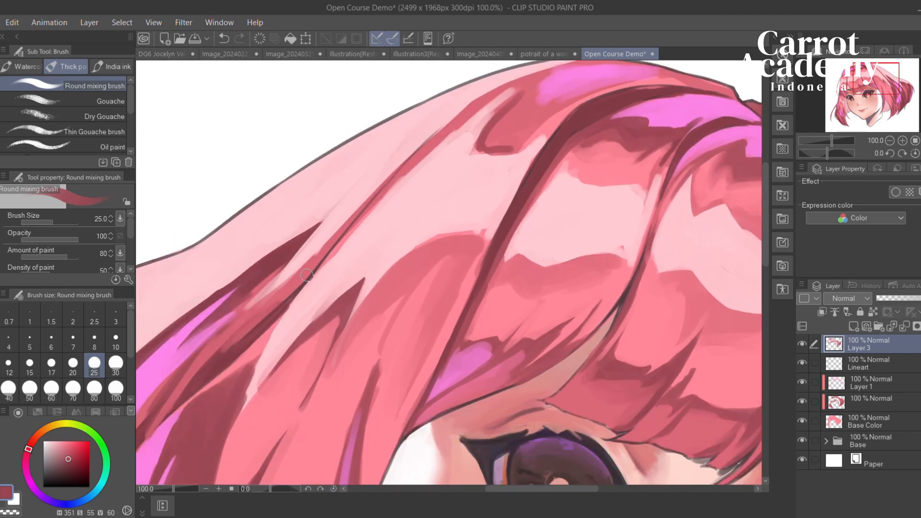
mouse_move(549, 95)
mouse_down()
mouse_move(409, 183)
mouse_move(473, 174)
mouse_up()
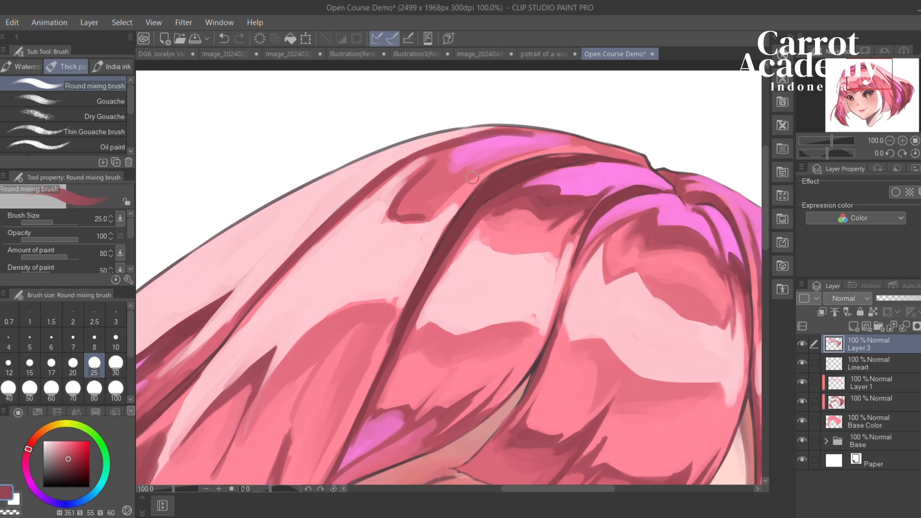
Extend the topmost violet highlight over the rose patch at the crown with sampled violet at brush size 50
key(bracketright)
key(bracketright)
key(bracketright)
alt+click(473, 140)
mouse_move(480, 139)
mouse_down()
mouse_move(541, 137)
mouse_move(488, 143)
mouse_move(442, 168)
mouse_move(422, 197)
mouse_move(509, 148)
mouse_move(397, 211)
mouse_move(510, 173)
mouse_move(411, 189)
mouse_move(429, 219)
mouse_move(407, 202)
mouse_move(408, 211)
mouse_move(427, 207)
mouse_move(429, 196)
mouse_move(416, 197)
mouse_move(431, 206)
mouse_move(418, 219)
mouse_move(474, 181)
mouse_move(504, 226)
mouse_move(437, 193)
mouse_move(447, 175)
mouse_move(433, 176)
mouse_move(454, 177)
mouse_move(476, 148)
mouse_move(593, 149)
mouse_move(579, 175)
mouse_move(452, 171)
mouse_move(487, 158)
mouse_move(470, 156)
mouse_move(503, 159)
mouse_move(482, 160)
mouse_move(537, 150)
mouse_up()
alt+click(415, 201)
alt+click(406, 205)
key(ctrl+z)
Blend the rose patch beneath the topmost violet highlight with sampled dark red and violet, reworking the shadow between them
alt+click(433, 194)
alt+click(485, 222)
alt+click(475, 149)
alt+click(531, 168)
key(ctrl+z)
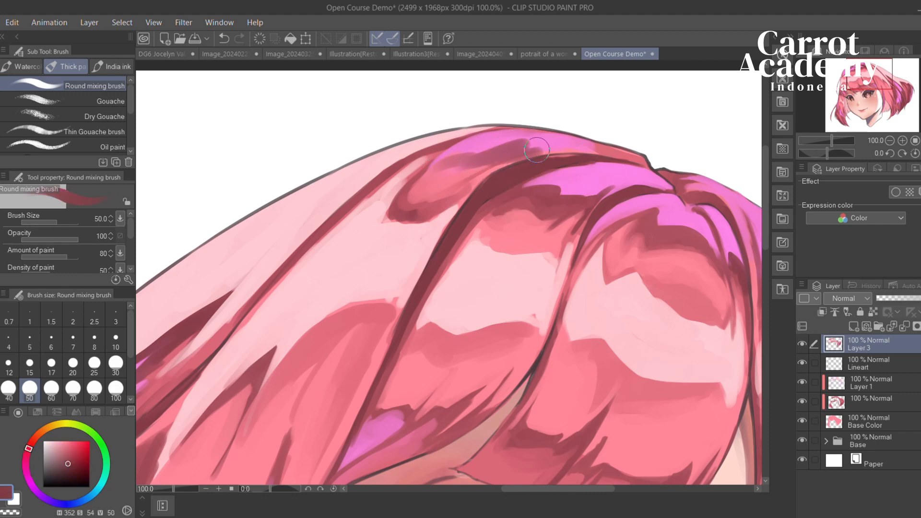
key(ctrl+z)
mouse_move(477, 165)
mouse_down()
mouse_move(516, 153)
mouse_move(442, 182)
mouse_move(482, 168)
mouse_move(493, 145)
mouse_move(541, 148)
mouse_up()
alt+click(442, 171)
alt+click(503, 139)
Touch up the upper edge of the topmost crown highlight with sampled violet at brush size 25
mouse_move(580, 199)
mouse_down()
mouse_move(570, 187)
mouse_move(379, 180)
mouse_up()
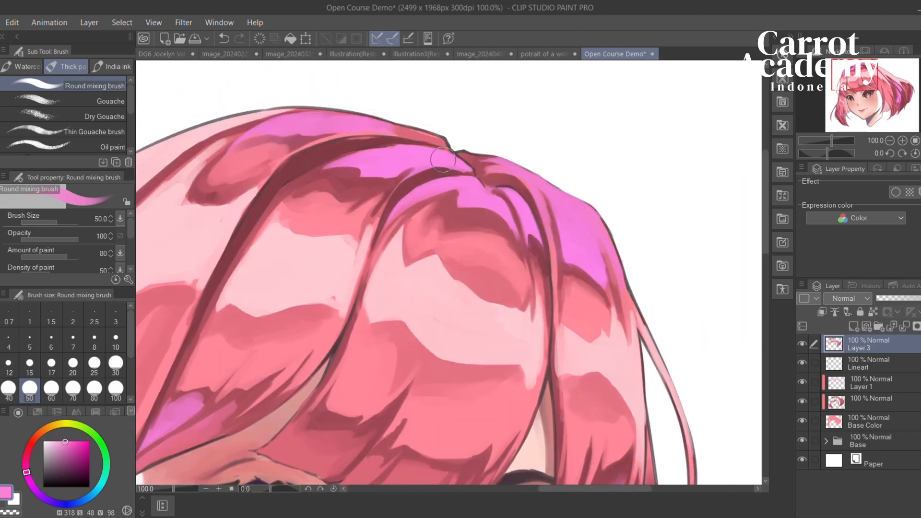
key(bracketleft)
key(bracketleft)
key(bracketleft)
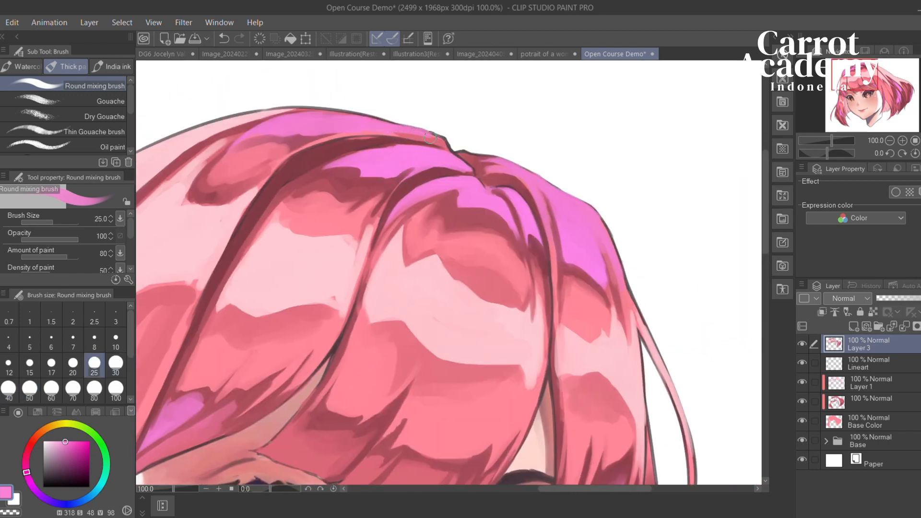
click(890, 141)
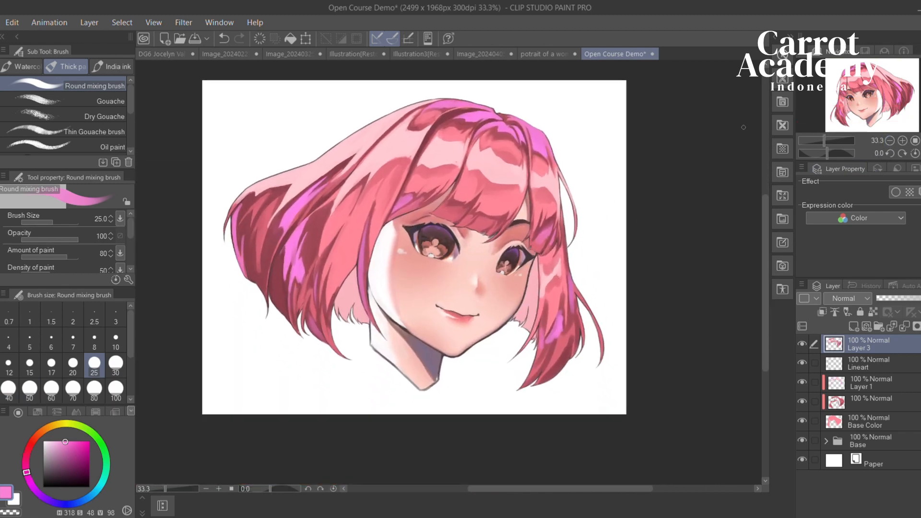
Paint shadow strands into the left side hair above the cheek with sampled dark red at brush size 50
click(903, 140)
click(902, 140)
alt+click(363, 228)
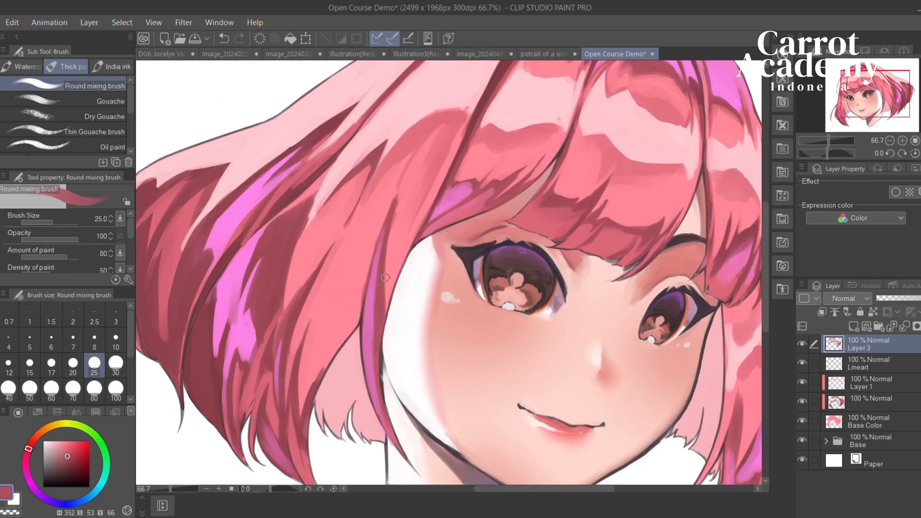
key(bracketright)
key(bracketright)
key(bracketright)
drag(390, 216, 426, 139)
key(ctrl+z)
drag(433, 130, 445, 112)
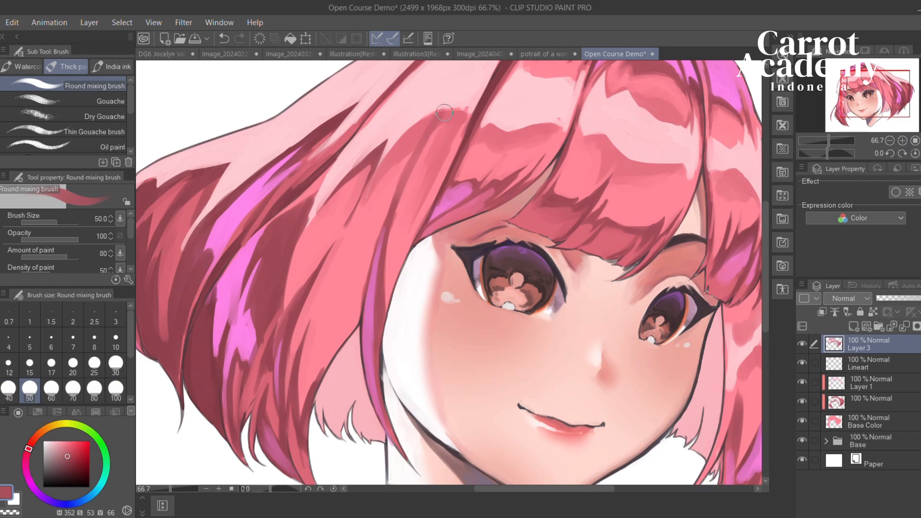
key(ctrl+z)
mouse_move(425, 147)
mouse_down()
mouse_move(442, 114)
mouse_move(427, 125)
mouse_up()
mouse_move(418, 195)
mouse_down()
mouse_move(467, 148)
mouse_move(457, 161)
mouse_up()
alt+click(434, 216)
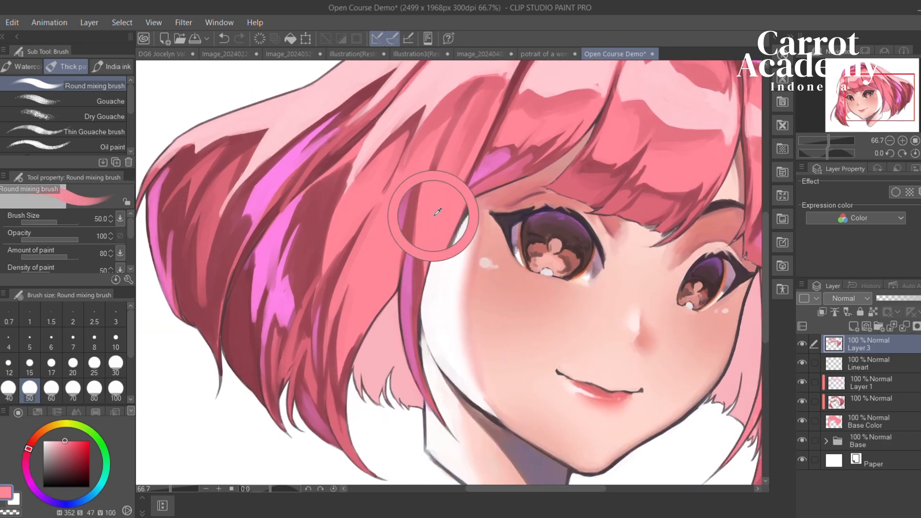
drag(423, 228, 431, 204)
key(ctrl+z)
Rework the violet patch in the lower part of the right side lock with sampled violet and dark red at brush size 50
drag(475, 150, 196, 64)
alt+click(523, 246)
mouse_move(512, 280)
mouse_down()
mouse_move(523, 247)
mouse_move(511, 303)
mouse_move(526, 295)
mouse_up()
alt+click(524, 288)
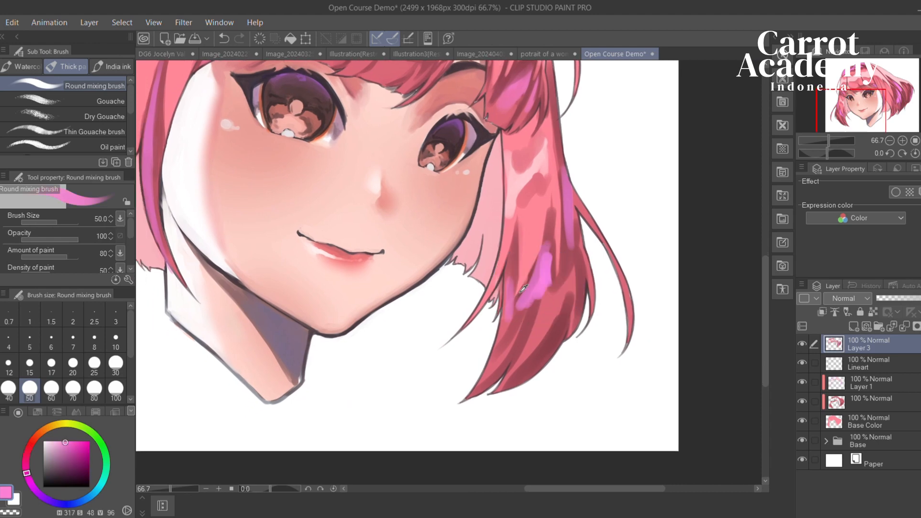
alt+click(512, 354)
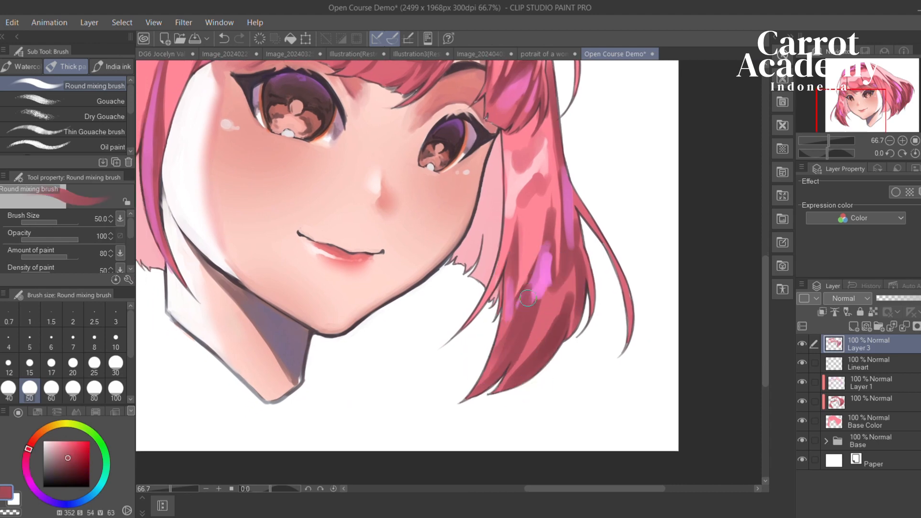
alt+click(541, 267)
mouse_move(543, 260)
mouse_down()
mouse_move(518, 331)
mouse_move(539, 304)
mouse_up()
Cut the violet patch into narrow streaks with sampled dark red at brush size 30 and sample the neighbouring rose
alt+click(516, 355)
key(bracketleft)
key(bracketleft)
key(ctrl+z)
mouse_move(519, 343)
mouse_down()
mouse_move(543, 291)
mouse_move(536, 304)
mouse_move(552, 226)
mouse_move(539, 294)
mouse_up()
key(ctrl+z)
alt+click(540, 324)
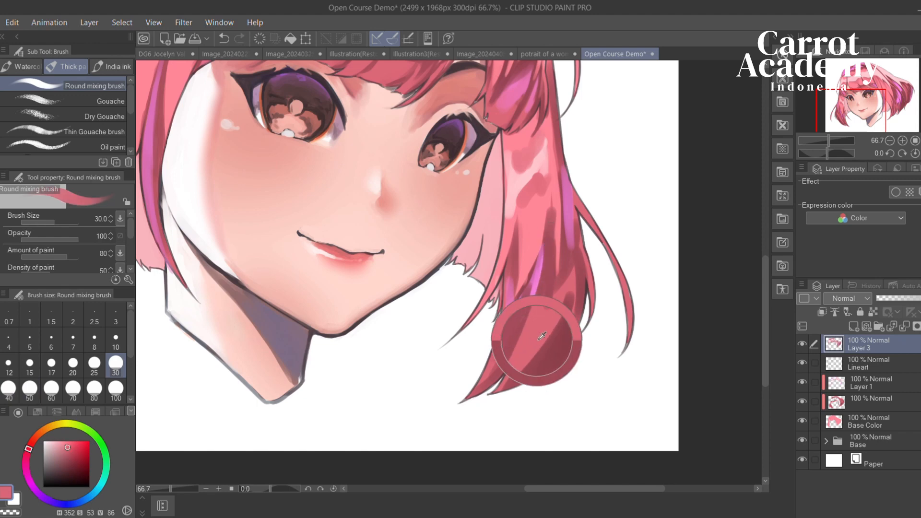
Draw fine pink strands above the violet streaks in the right side lock with sampled pink at brush size 20
alt+click(557, 201)
key(ctrl+z)
mouse_move(555, 214)
mouse_down()
mouse_move(556, 257)
mouse_move(557, 249)
mouse_up()
key(ctrl+z)
key(ctrl+z)
key(bracketleft)
key(bracketleft)
key(bracketleft)
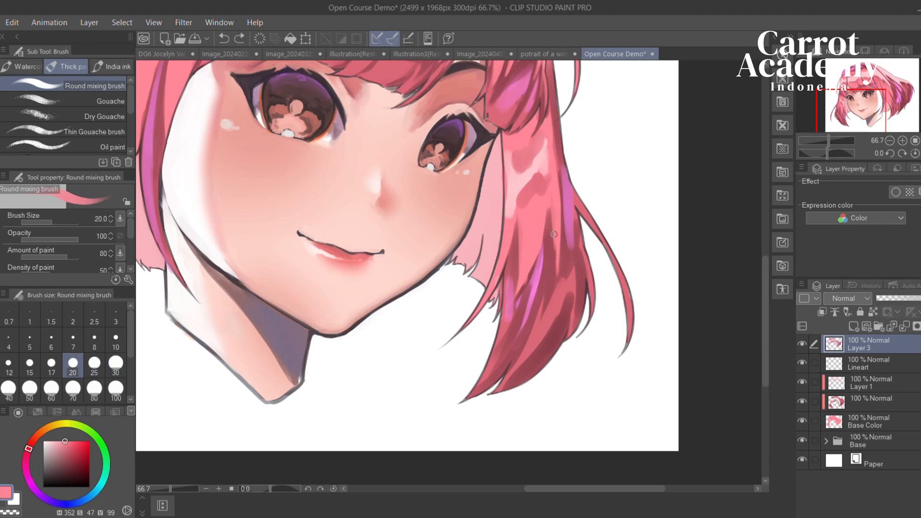
drag(547, 214, 544, 263)
drag(501, 318, 553, 282)
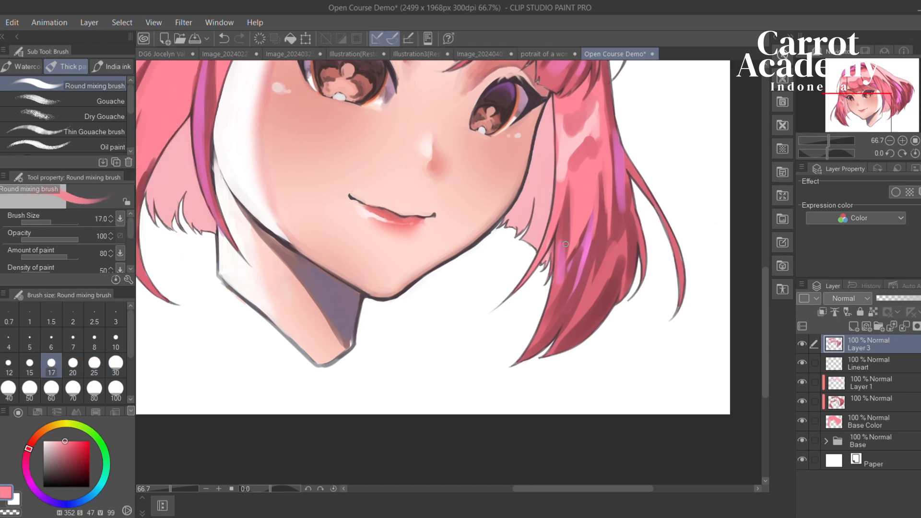
Deepen the shadow strand along the inner edge beside the violet streaks with sampled dark red at brush size 17
alt+click(557, 286)
alt+click(565, 231)
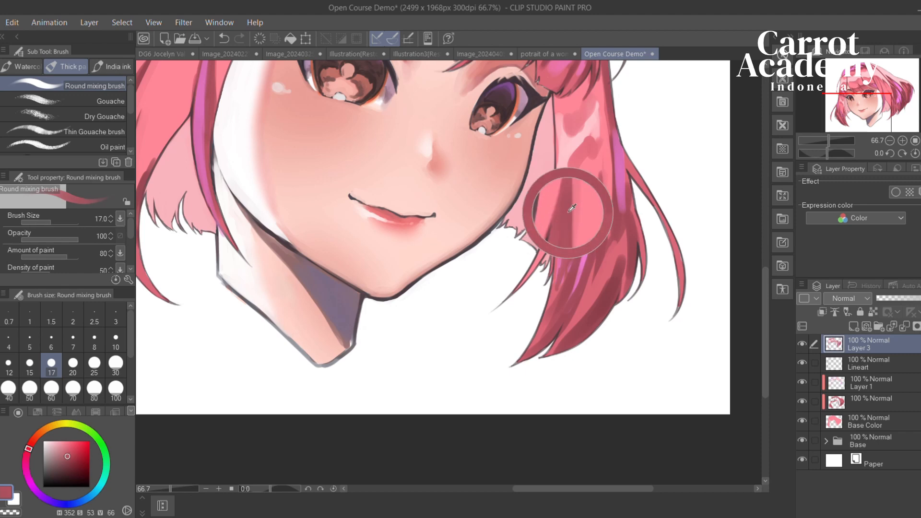
drag(563, 245, 548, 248)
Smooth the middle of the right side lock with sampled pink, increasing the brush size to 40
alt+click(589, 164)
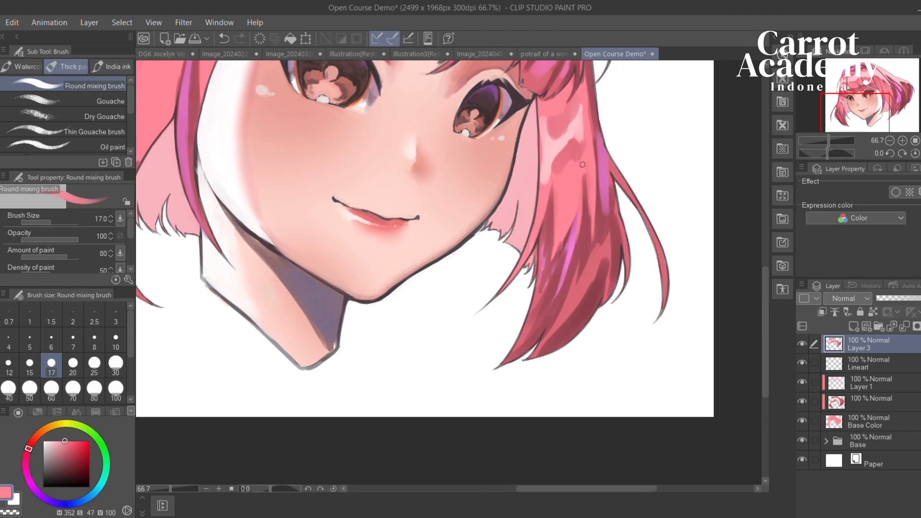
drag(582, 178, 582, 254)
key(bracketright)
key(bracketright)
key(bracketright)
key(bracketright)
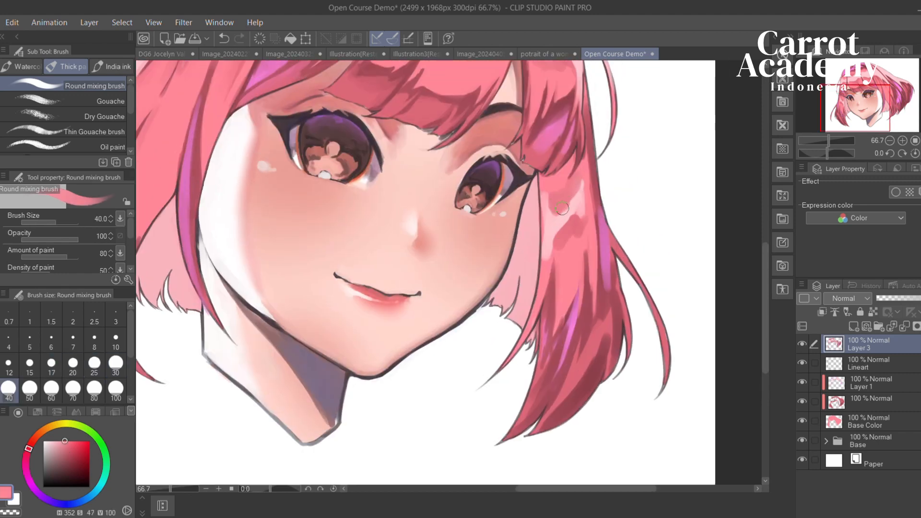
alt+click(549, 235)
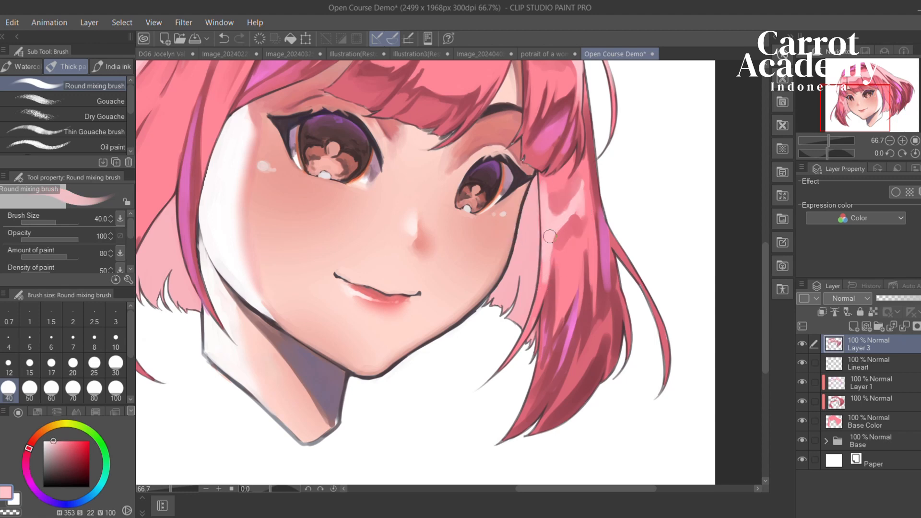
drag(546, 255, 536, 307)
key(ctrl+z)
key(ctrl+z)
key(ctrl+z)
drag(542, 190, 541, 280)
key(ctrl+z)
key(ctrl+z)
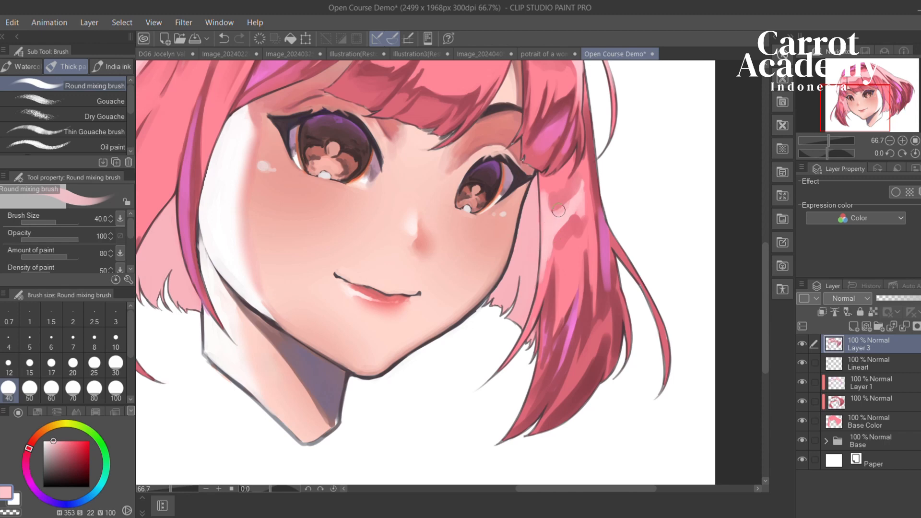
drag(558, 210, 556, 192)
key(ctrl+z)
Reshape the lower edge of the light highlight on the right side lock with sampled rose and pink at brush size 40
alt+click(583, 223)
drag(580, 206, 561, 240)
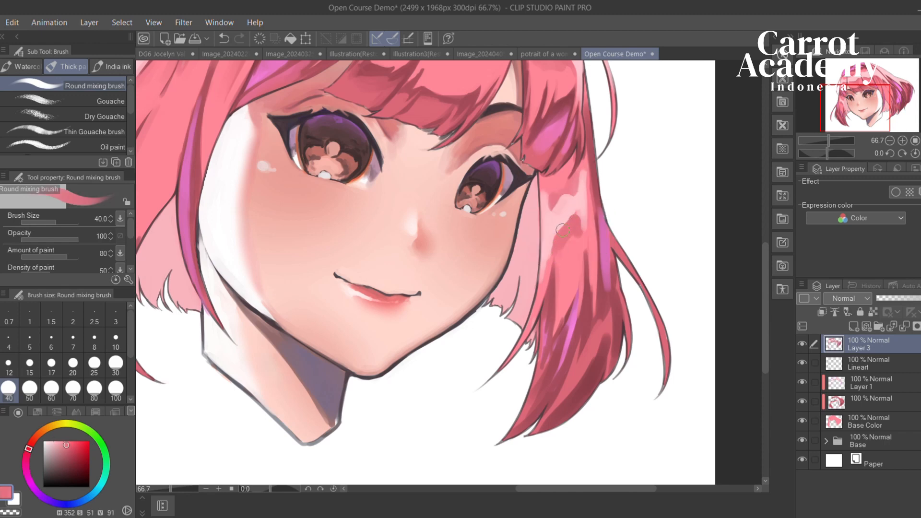
alt+click(572, 264)
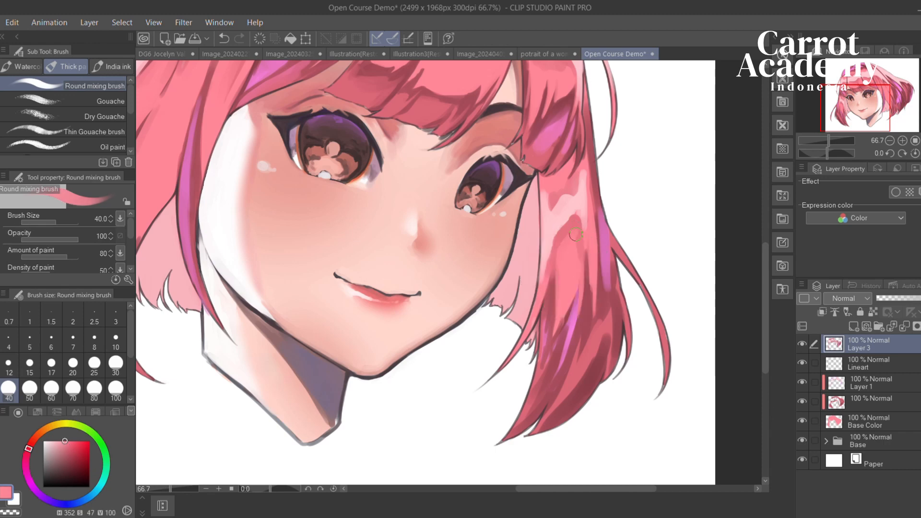
drag(578, 248, 566, 293)
alt+click(546, 236)
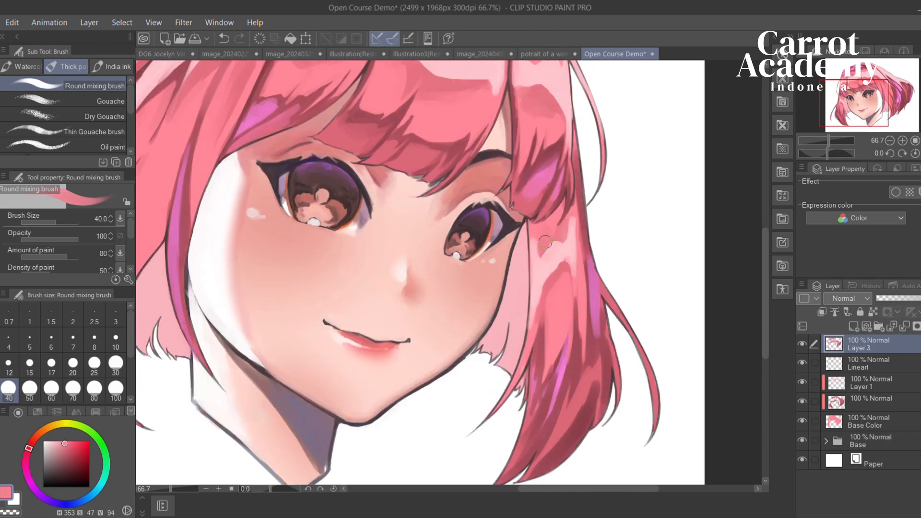
Refine the outer edge of the right side lock above its violet streak with sampled pink and dark red at brush size 25
alt+click(581, 272)
key(bracketleft)
key(bracketleft)
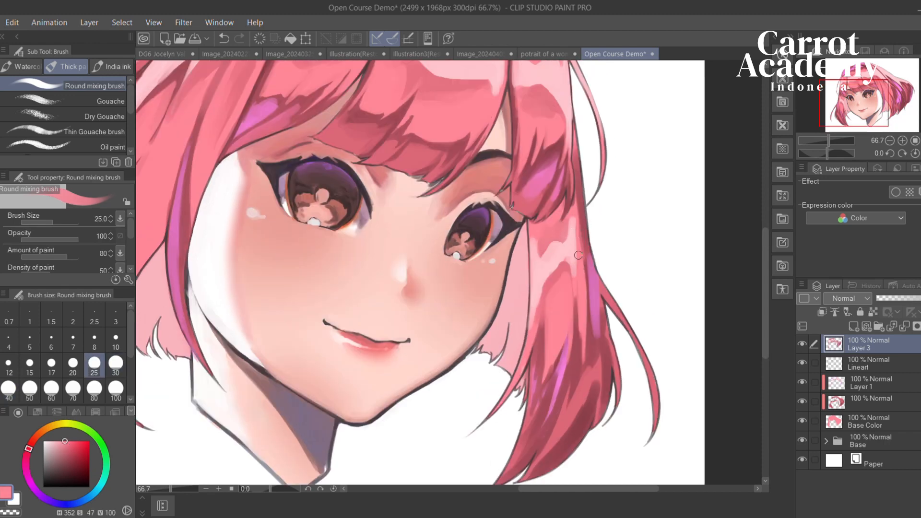
alt+click(582, 221)
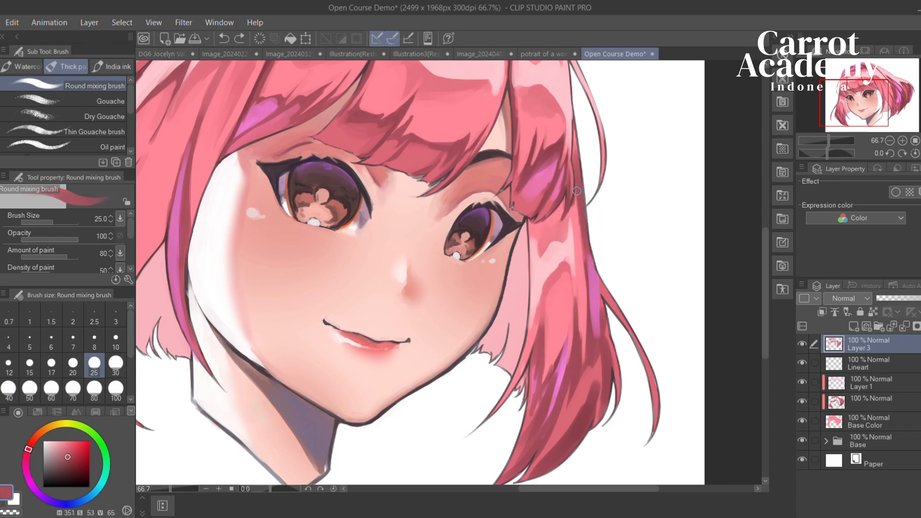
alt+click(581, 303)
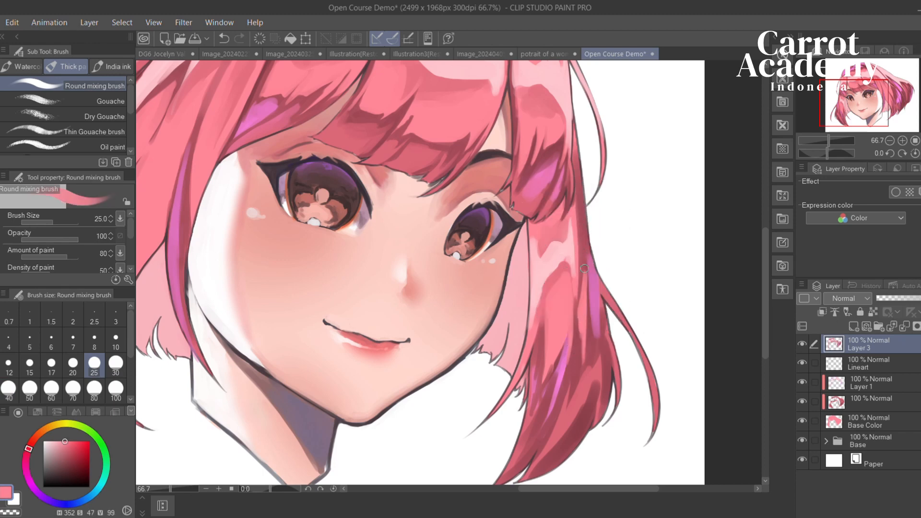
alt+click(586, 218)
key(ctrl+z)
Rework the lower end of the outer violet streak with sampled violet and dark red
alt+click(594, 282)
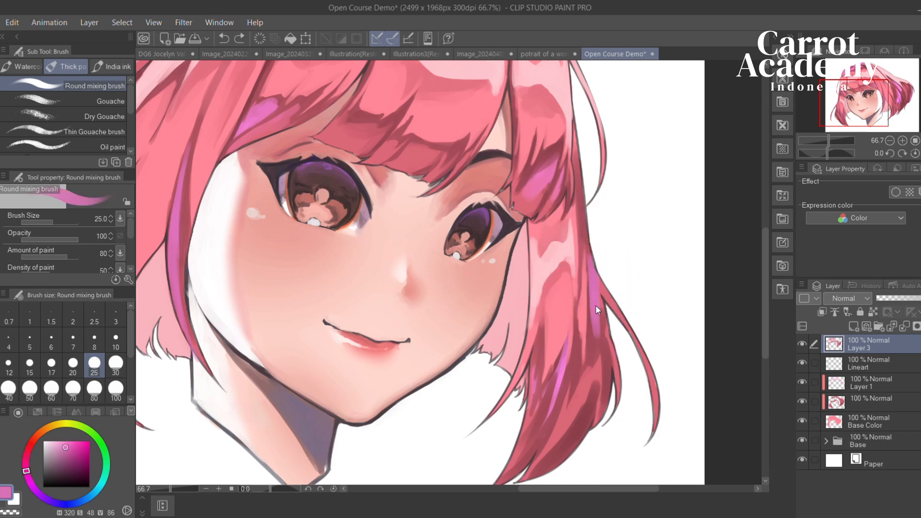
drag(596, 310, 591, 355)
alt+click(595, 343)
key(ctrl+z)
drag(592, 321, 592, 340)
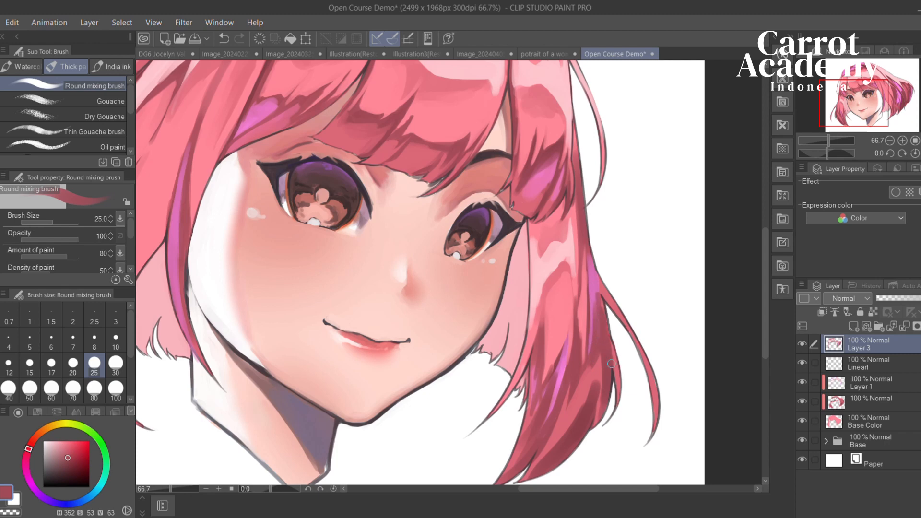
Darken the inner edge of the right side lock's lower part with dark red
mouse_move(495, 345)
mouse_down()
mouse_move(463, 267)
mouse_move(501, 342)
mouse_up()
key(ctrl+z)
drag(508, 276, 493, 347)
Add a thin violet streak down the inner edge towards the right side lock's tip with sampled violet
alt+click(527, 304)
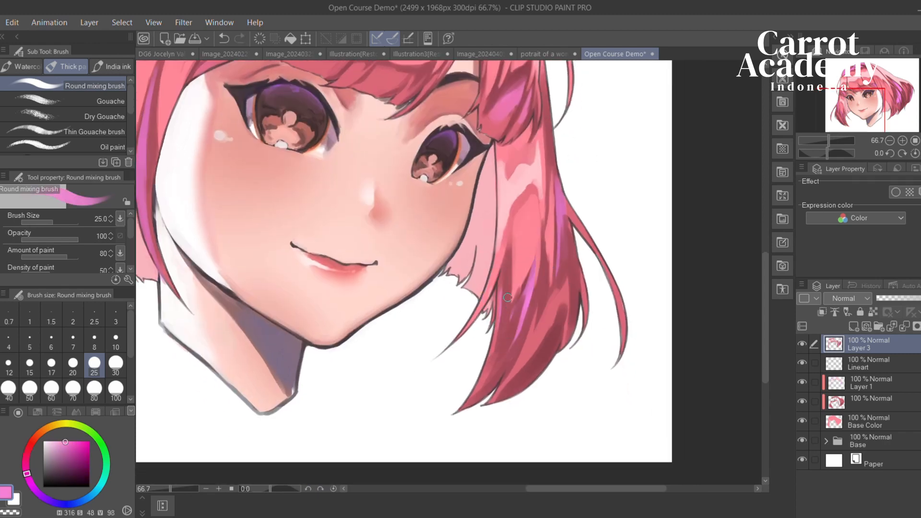
mouse_move(504, 288)
mouse_down()
mouse_move(486, 362)
mouse_move(496, 347)
mouse_up()
key(ctrl+z)
key(ctrl+z)
drag(499, 270, 492, 362)
scroll(506, 276, down, 2)
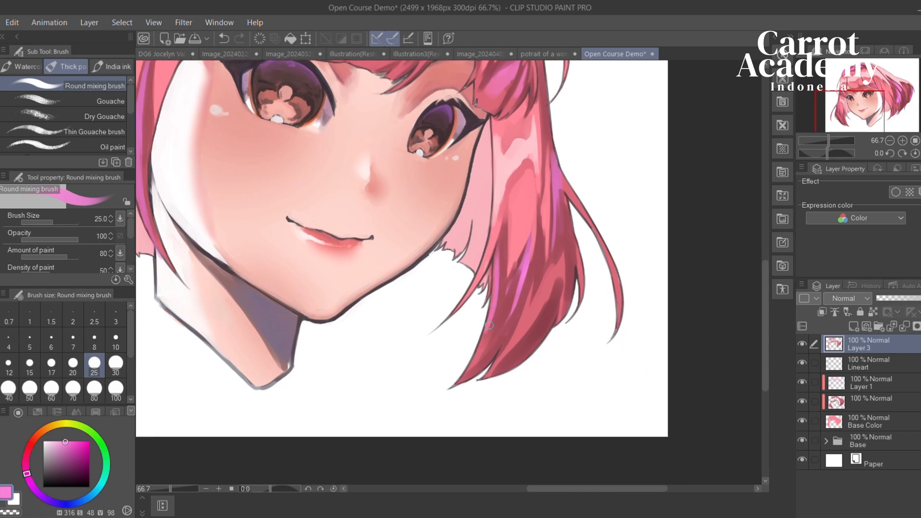
scroll(510, 281, up, 1)
Blend the shadow strands at the right side lock's tip, alternating sampled dark red and rose
alt+click(514, 370)
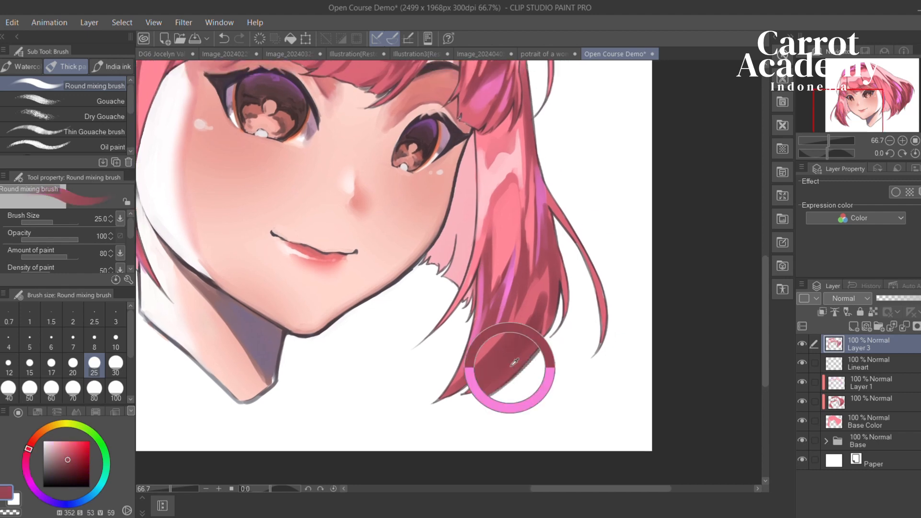
alt+click(511, 336)
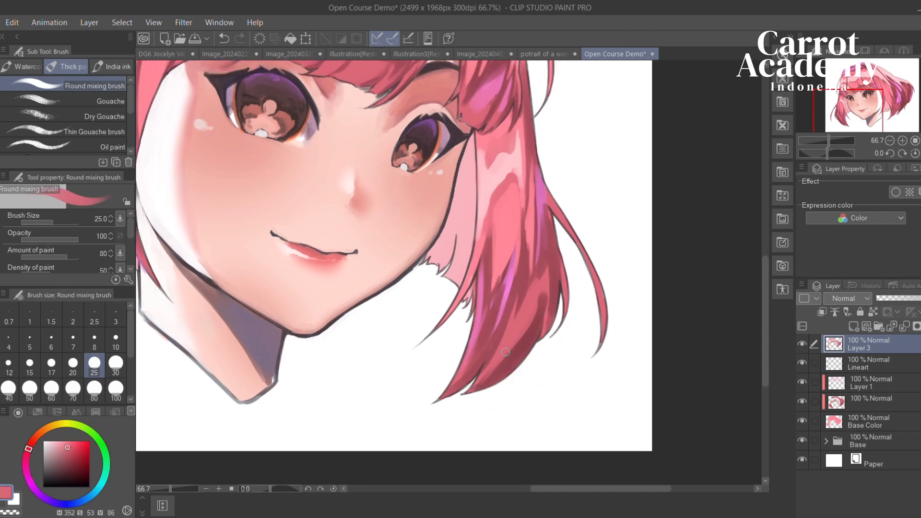
alt+click(508, 370)
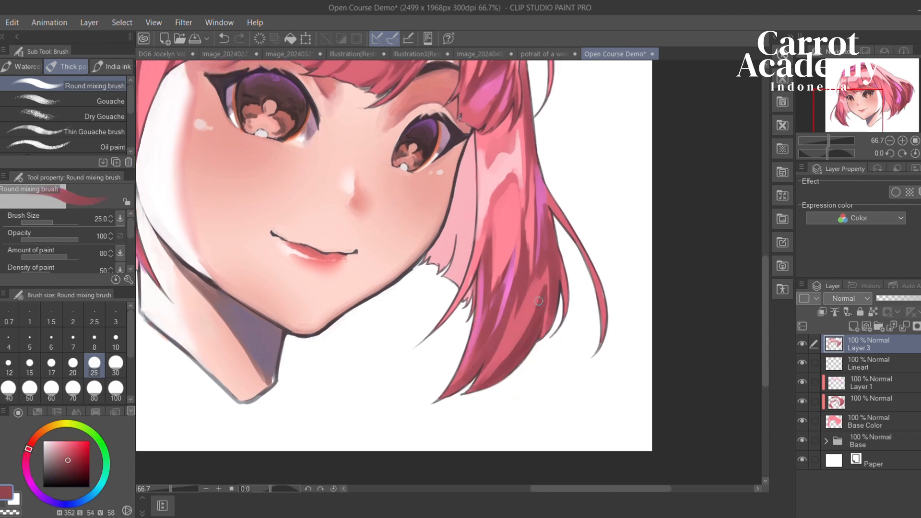
alt+click(522, 329)
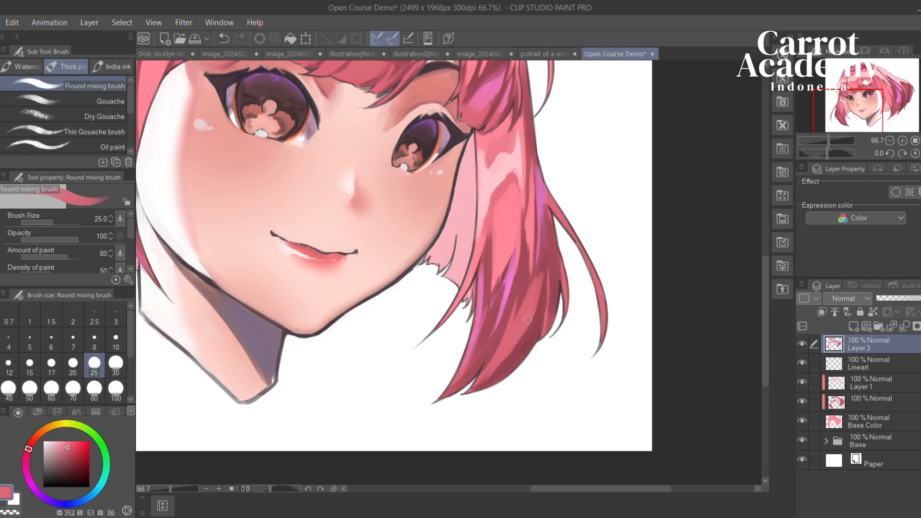
alt+click(550, 234)
alt+click(529, 306)
Touch up the outer corner of the bangs above the right side lock with sampled dark red and rose
mouse_move(550, 275)
mouse_down()
mouse_move(540, 335)
mouse_move(545, 279)
mouse_move(619, 453)
mouse_up()
alt+click(523, 200)
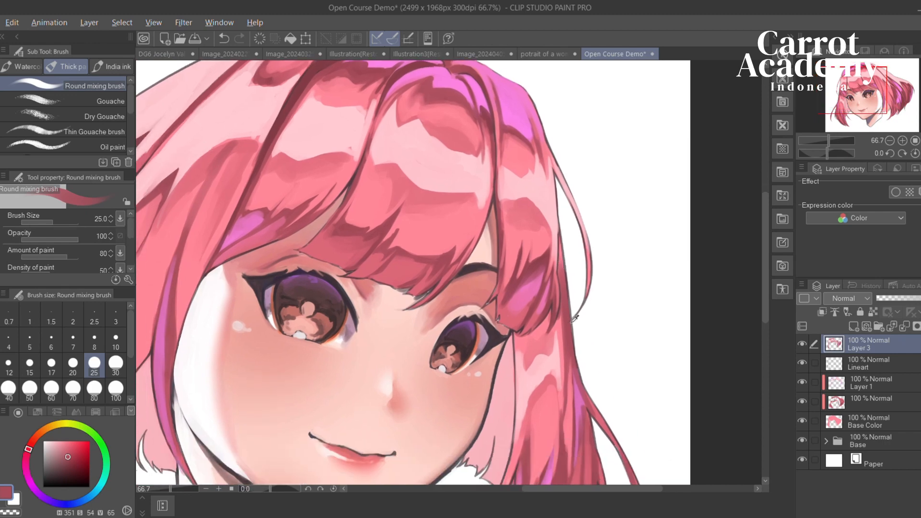
alt+click(553, 339)
drag(553, 340, 556, 338)
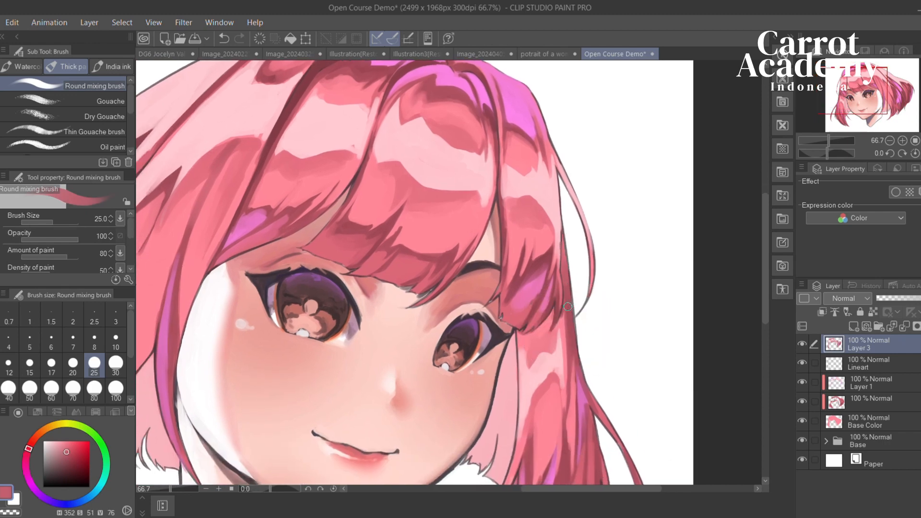
Add light pink highlight strands along the outer edge of the bangs at brush size 17 and review the whole portrait
alt+click(556, 222)
drag(550, 226, 550, 241)
key(bracketleft)
key(bracketleft)
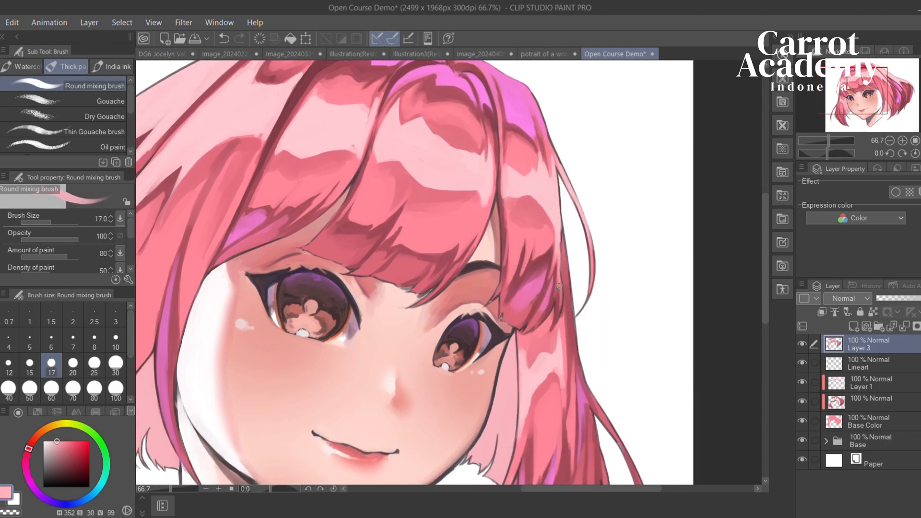
drag(559, 293, 559, 312)
mouse_move(555, 368)
mouse_down()
mouse_move(683, 345)
mouse_move(740, 290)
mouse_up()
click(890, 141)
mouse_move(614, 209)
mouse_down()
mouse_move(484, 295)
mouse_move(504, 259)
mouse_up()
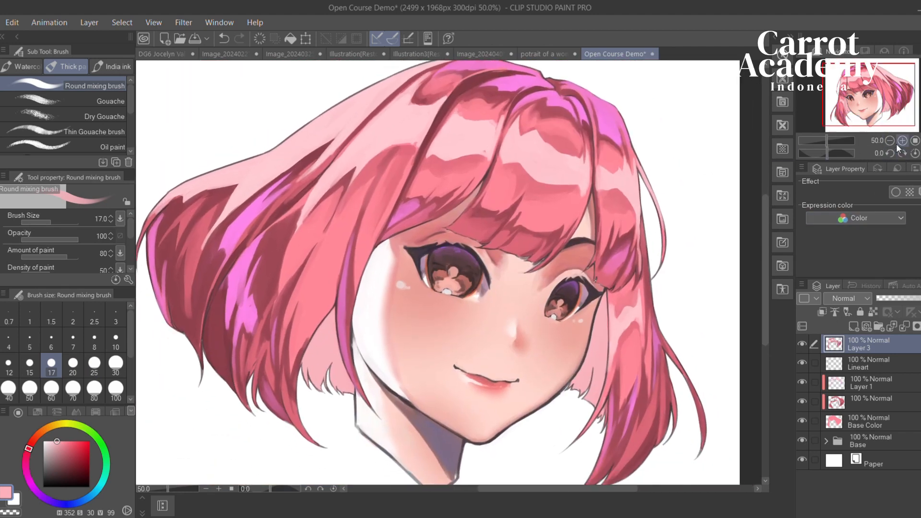
click(890, 141)
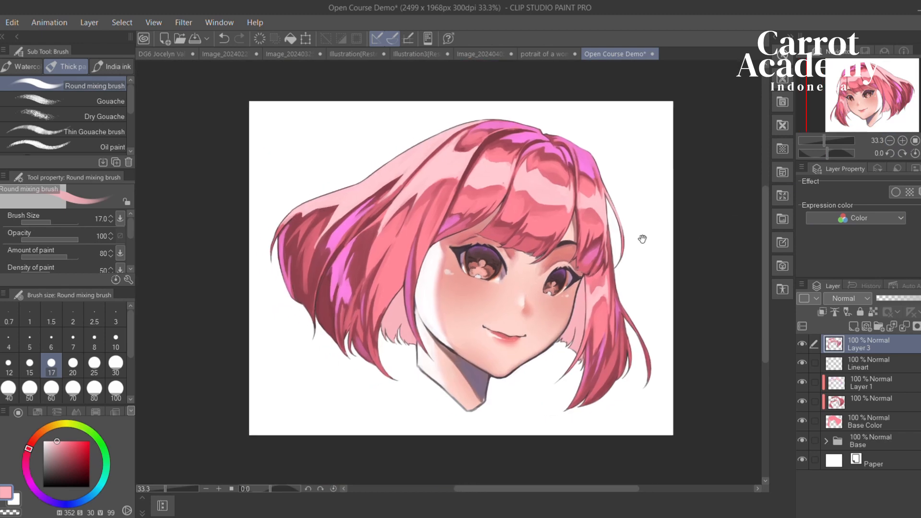
Add a new raster layer above Layer 3 for loose hair strands
drag(642, 239, 634, 254)
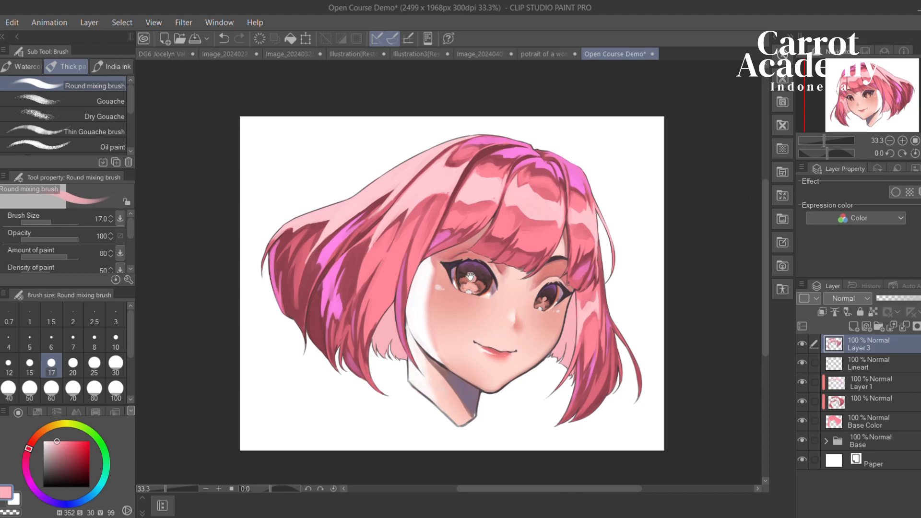
drag(470, 277, 480, 277)
drag(616, 279, 591, 276)
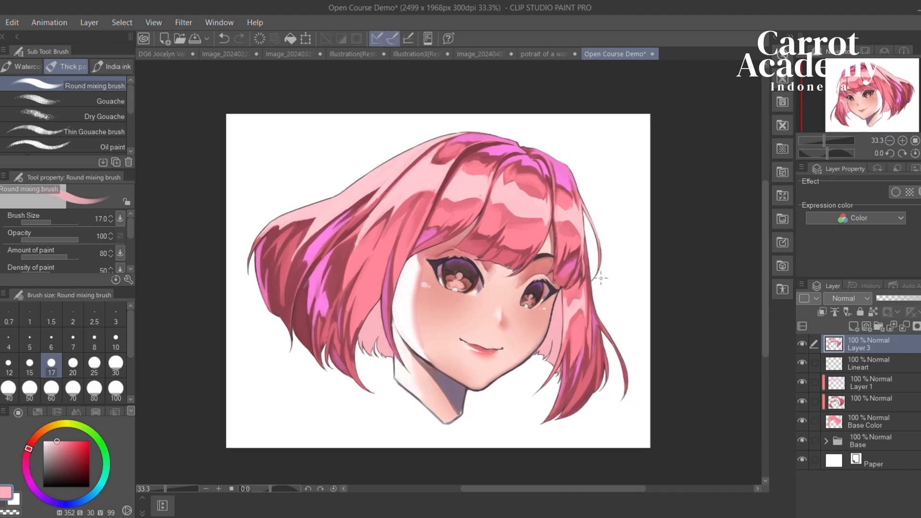
click(857, 328)
drag(480, 288, 522, 301)
click(904, 142)
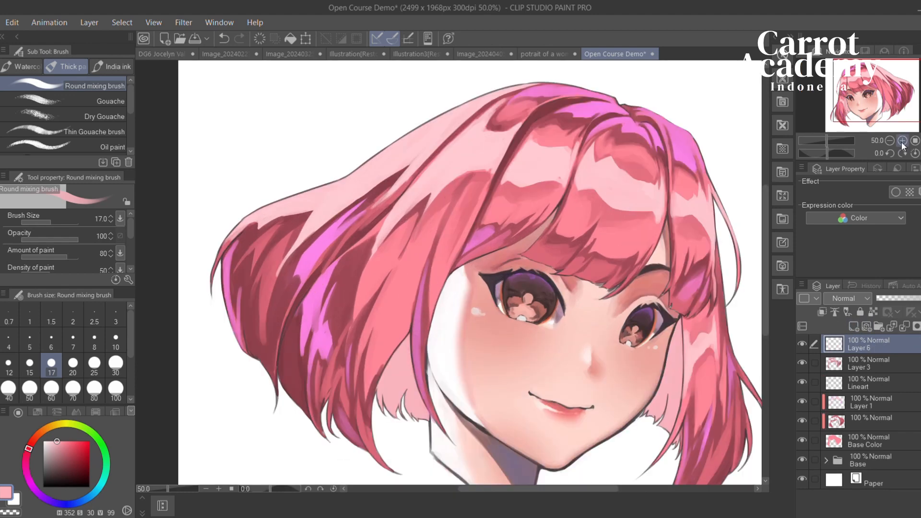
click(904, 143)
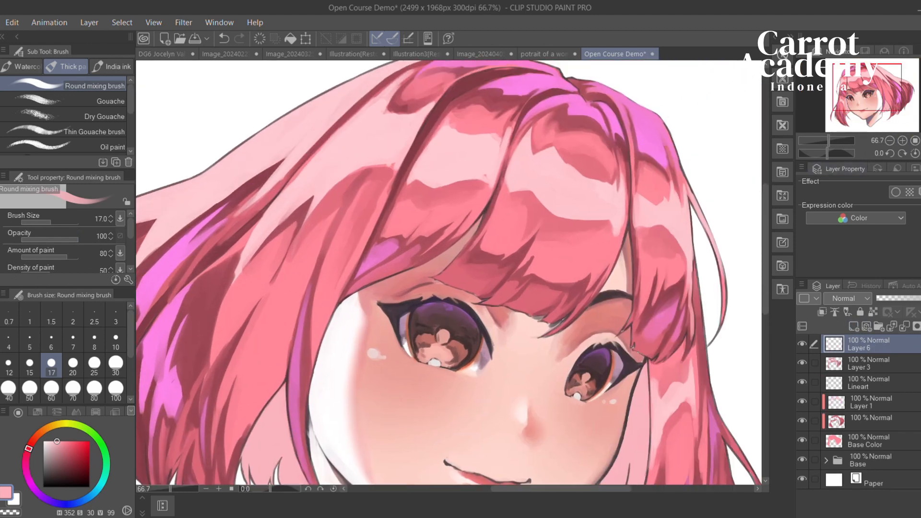
key(ctrl+z)
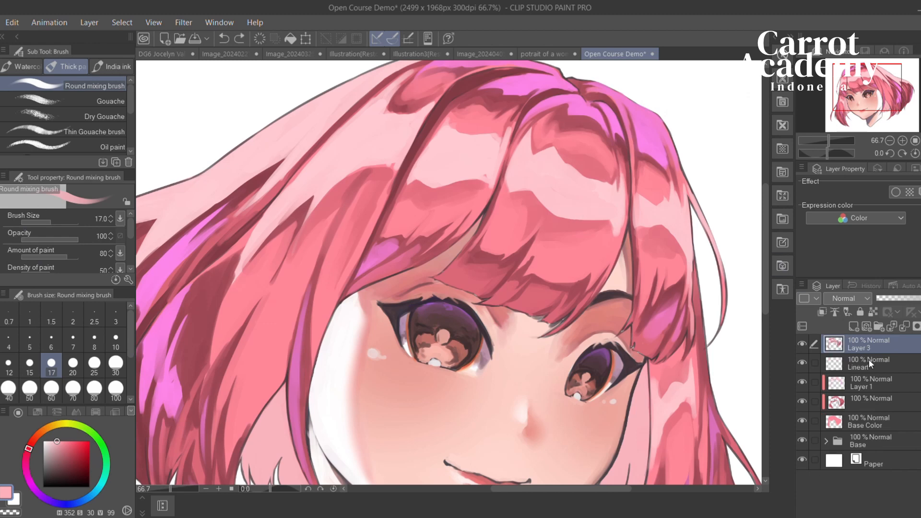
click(856, 327)
drag(590, 224, 573, 243)
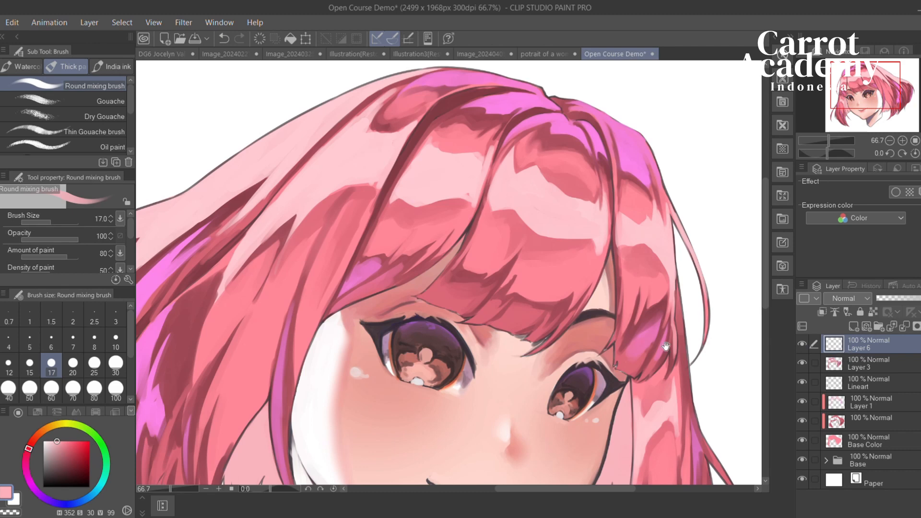
drag(666, 346, 678, 344)
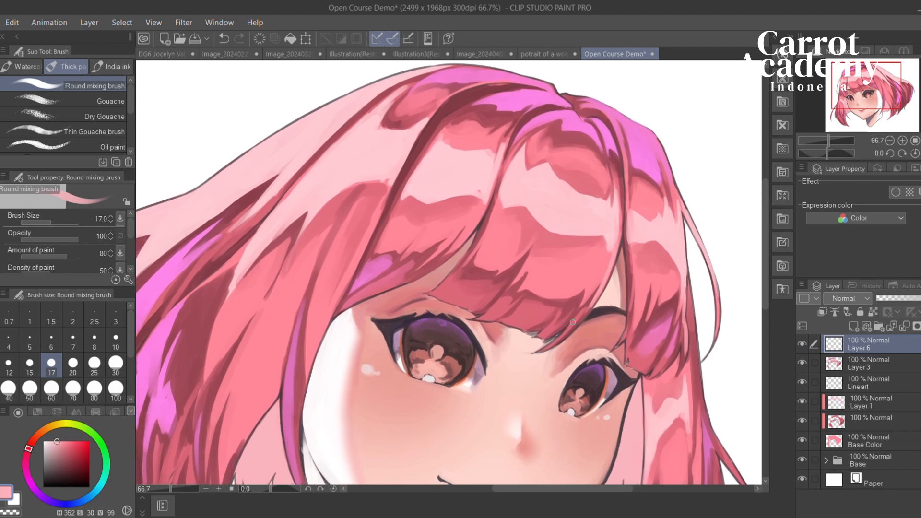
Draw a thin strand along the outer edge of the central bangs with the G-pen at size 20 in sampled pink
key(ctrl+z)
key(p)
key(bracketleft)
key(bracketleft)
key(bracketleft)
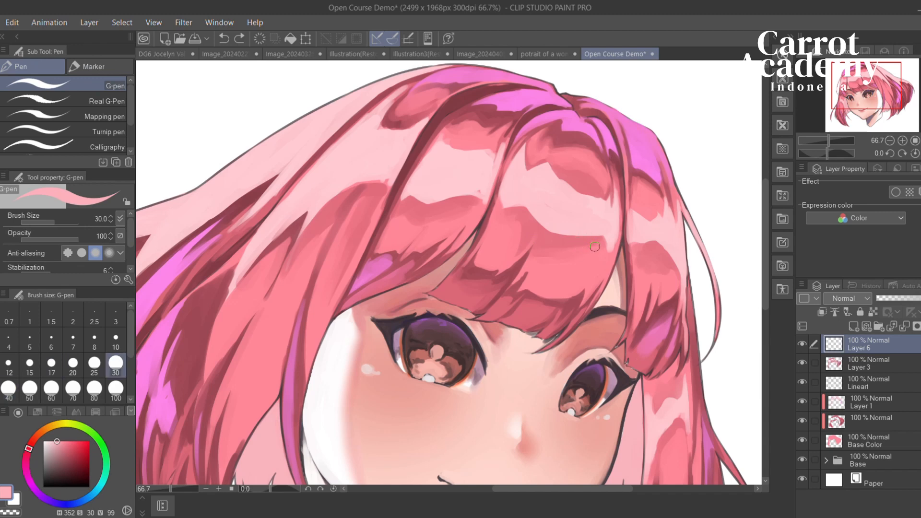
alt+click(608, 268)
drag(622, 218, 595, 311)
key(ctrl+z)
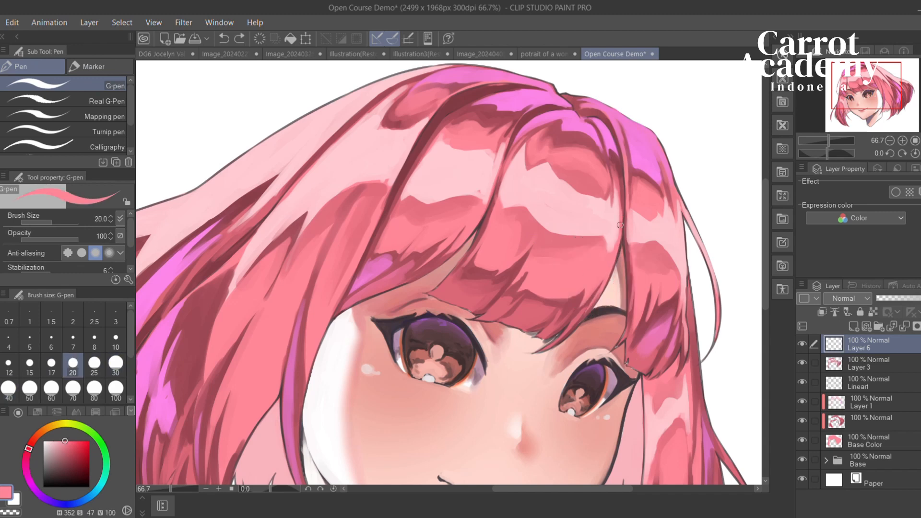
drag(623, 219, 595, 310)
key(ctrl+z)
drag(619, 221, 563, 327)
key(ctrl+z)
drag(615, 229, 588, 321)
drag(593, 290, 667, 326)
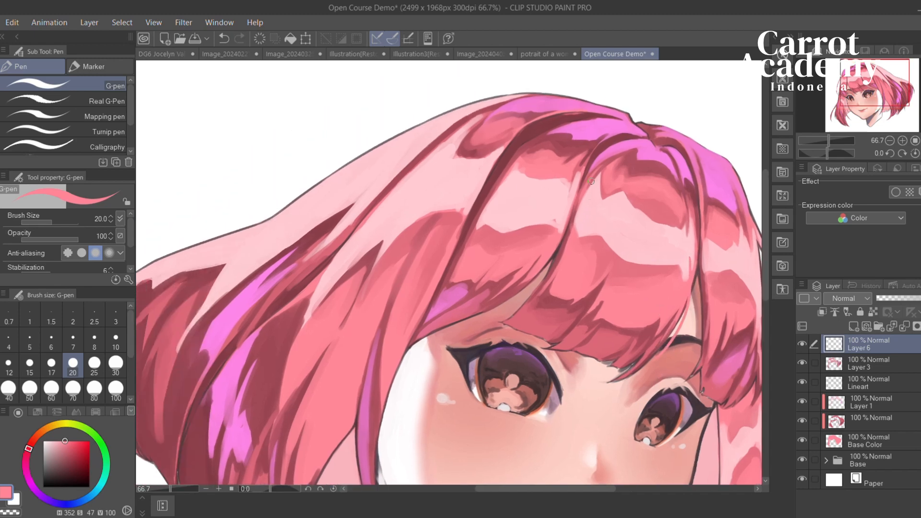
Draw a light pink flyaway strand over the parting between the left and central bangs with sampled light pink
drag(593, 180, 550, 260)
key(ctrl+z)
alt+click(597, 216)
mouse_move(594, 182)
mouse_down()
mouse_move(571, 237)
mouse_move(542, 266)
mouse_up()
drag(624, 229, 520, 227)
Draw a thin, straight light pink strand beside the parting of the right bangs
mouse_move(579, 240)
mouse_down()
mouse_move(581, 314)
mouse_move(578, 293)
mouse_up()
key(ctrl+z)
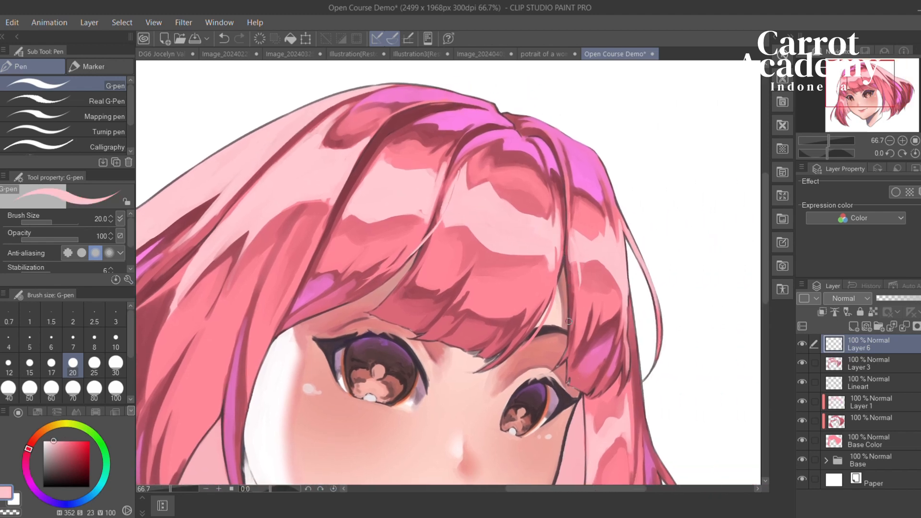
key(ctrl+z)
drag(578, 243, 577, 308)
key(ctrl+z)
drag(628, 288, 632, 337)
key(ctrl+z)
drag(627, 267, 644, 351)
key(ctrl+z)
Draw a thin strand across the light highlight of the left bangs with sampled pink
mouse_move(628, 284)
mouse_down()
mouse_move(632, 340)
mouse_move(537, 259)
mouse_move(575, 262)
mouse_up()
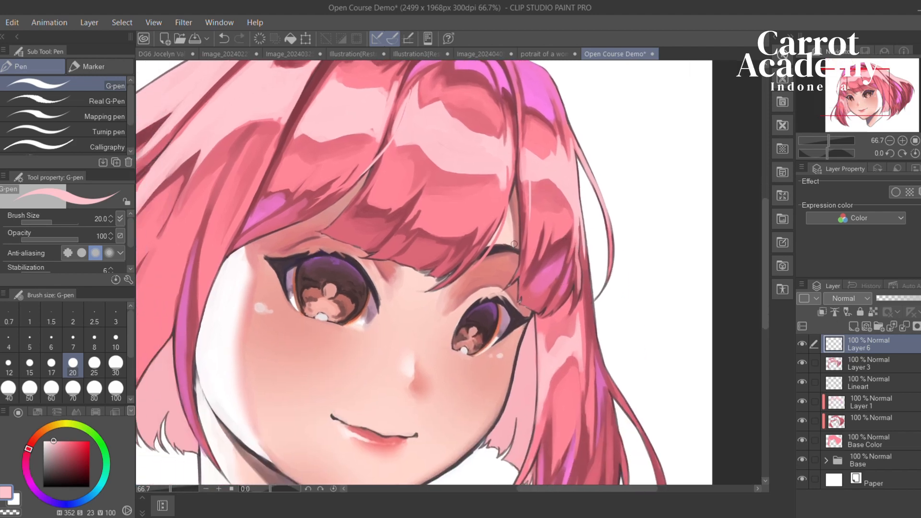
drag(514, 244, 636, 287)
alt+click(550, 138)
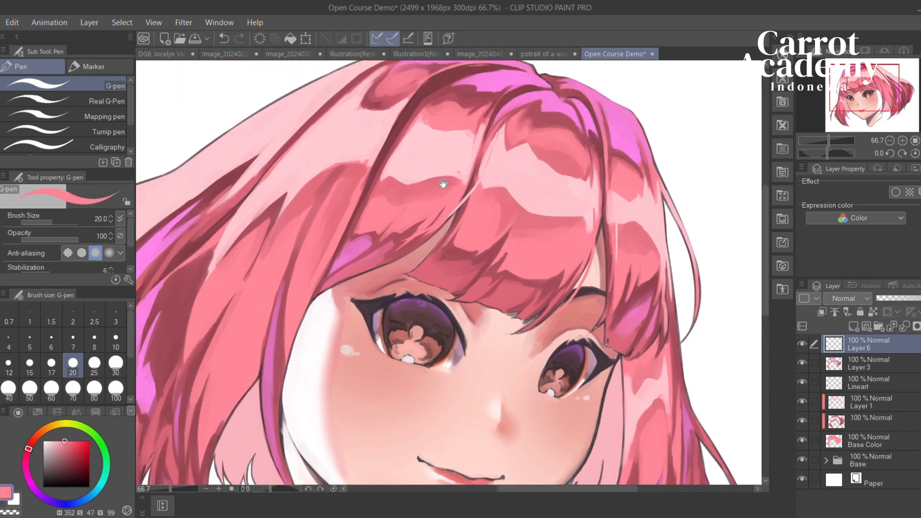
mouse_move(443, 184)
mouse_down()
mouse_move(530, 198)
mouse_move(555, 212)
mouse_up()
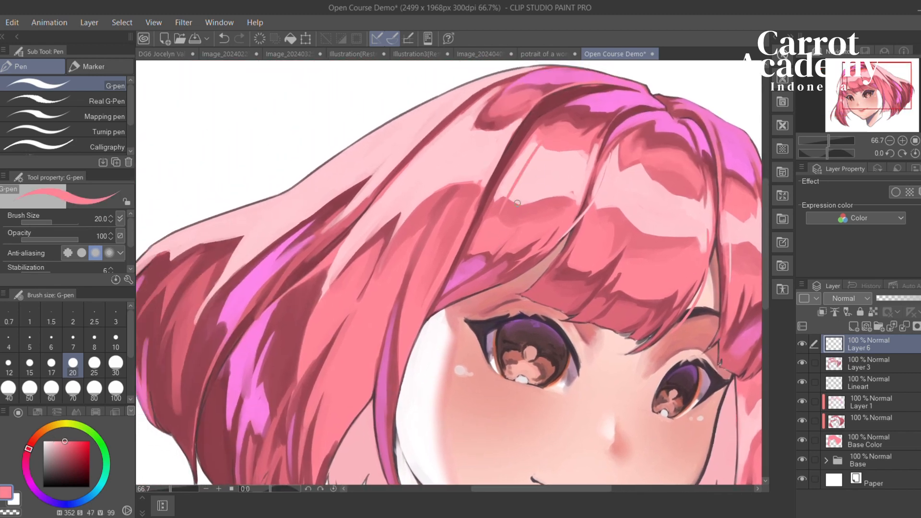
key(ctrl+z)
drag(537, 142, 491, 208)
mouse_move(535, 244)
mouse_down()
mouse_move(422, 208)
mouse_move(577, 202)
mouse_up()
Draw a thin pink strand curving from the left side hair down along the cheek's edge
drag(480, 246, 441, 400)
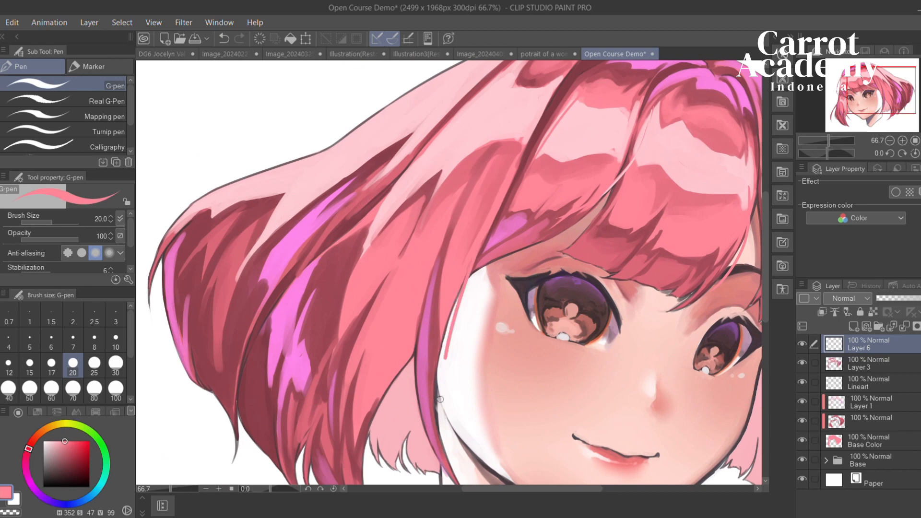
key(ctrl+z)
mouse_move(479, 239)
mouse_down()
mouse_move(490, 191)
mouse_move(462, 342)
mouse_up()
alt+click(491, 191)
key(ctrl+z)
drag(496, 172, 471, 375)
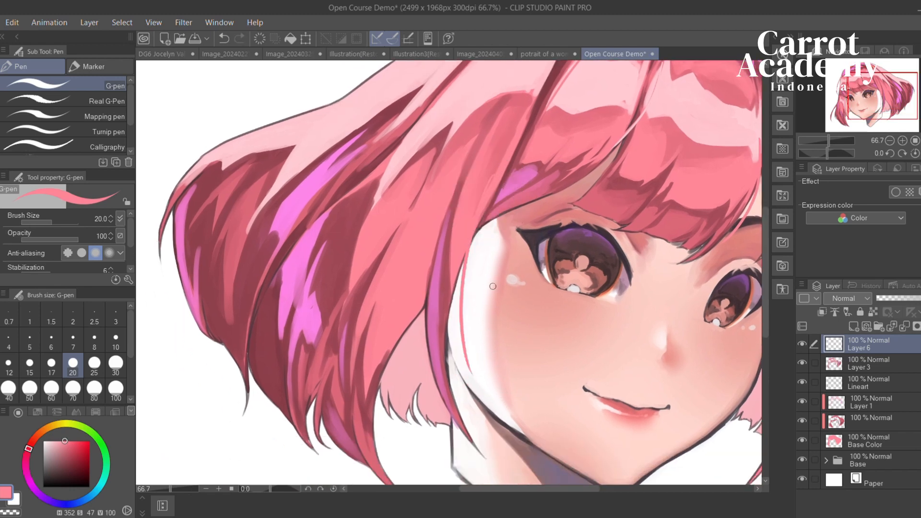
key(ctrl+z)
drag(482, 271, 451, 423)
key(ctrl+z)
mouse_move(464, 257)
mouse_down()
mouse_move(449, 373)
mouse_move(529, 265)
mouse_move(475, 344)
mouse_move(478, 359)
mouse_up()
key(ctrl+z)
key(ctrl+z)
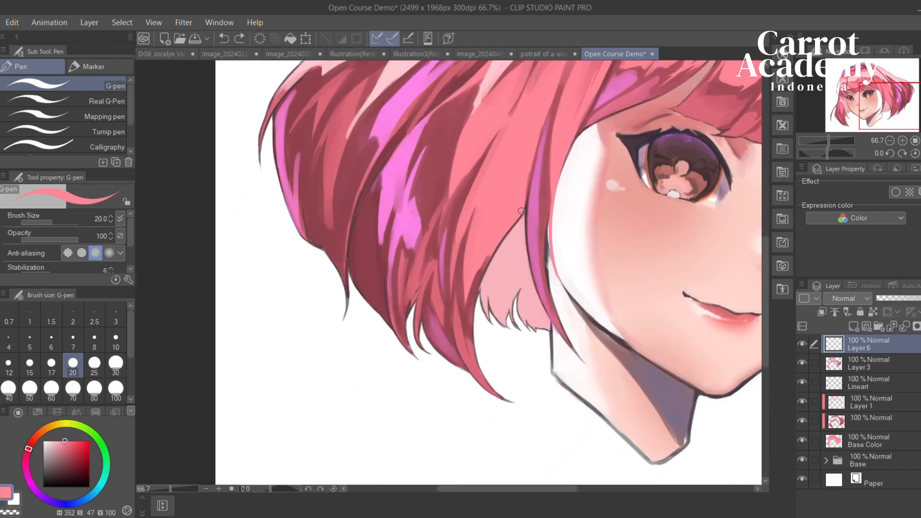
Draw a loose pink strand hanging over the light inner hair beside the left side lock
mouse_move(492, 256)
mouse_down()
mouse_move(480, 355)
mouse_move(539, 259)
mouse_move(512, 352)
mouse_up()
key(ctrl+z)
key(ctrl+z)
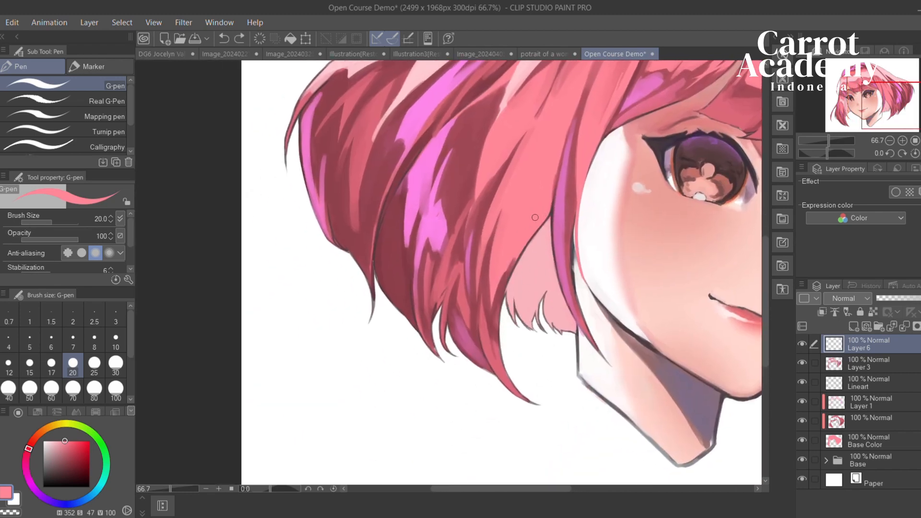
drag(524, 244, 518, 368)
drag(478, 343, 555, 350)
Draw short dark red flyaway strands along the lower outer edge of the left hair with sampled dark red
alt+click(474, 259)
mouse_move(467, 261)
mouse_down()
mouse_move(476, 333)
mouse_move(524, 329)
mouse_up()
key(ctrl+z)
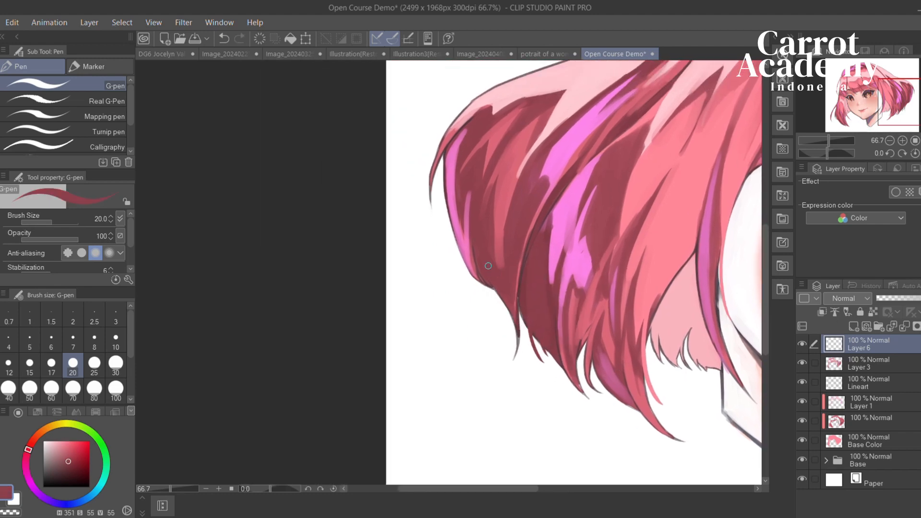
key(ctrl+z)
mouse_move(488, 285)
mouse_down()
mouse_move(507, 321)
mouse_move(504, 309)
mouse_up()
drag(492, 264, 526, 292)
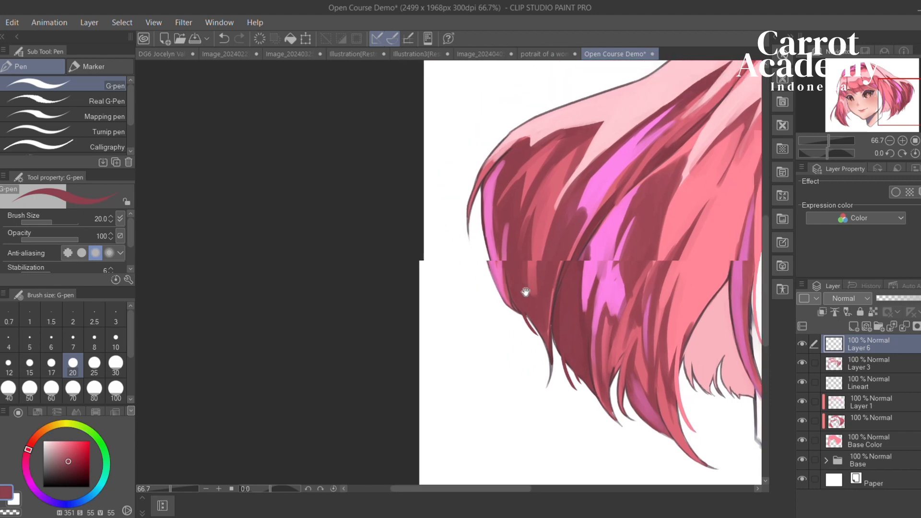
Draw a thin violet-pink strand beside the violet highlight at the left hair's outermost edge with sampled colour
alt+click(507, 216)
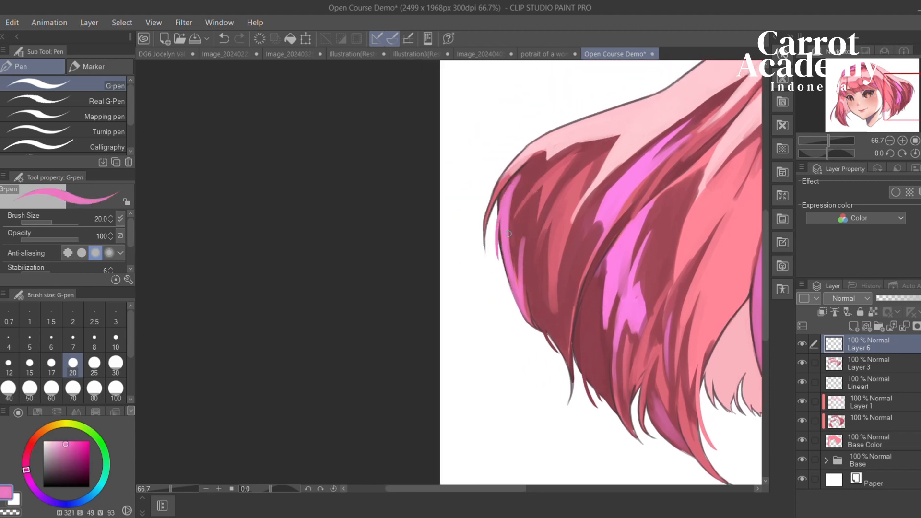
key(ctrl+z)
drag(500, 207, 491, 267)
key(ctrl+z)
key(ctrl+z)
drag(503, 189, 497, 279)
key(ctrl+z)
key(ctrl+z)
drag(501, 198, 491, 272)
key(ctrl+z)
drag(507, 190, 494, 252)
Draw a light pink strand across the violet highlight in the left hair with sampled light pink
drag(569, 199, 457, 252)
alt+click(588, 94)
mouse_move(687, 112)
mouse_down()
mouse_move(584, 145)
mouse_move(524, 128)
mouse_move(600, 229)
mouse_move(677, 214)
mouse_move(503, 199)
mouse_up()
Add a thin light pink strand along the outer edge of the right bangs with sampled light pink
alt+click(510, 143)
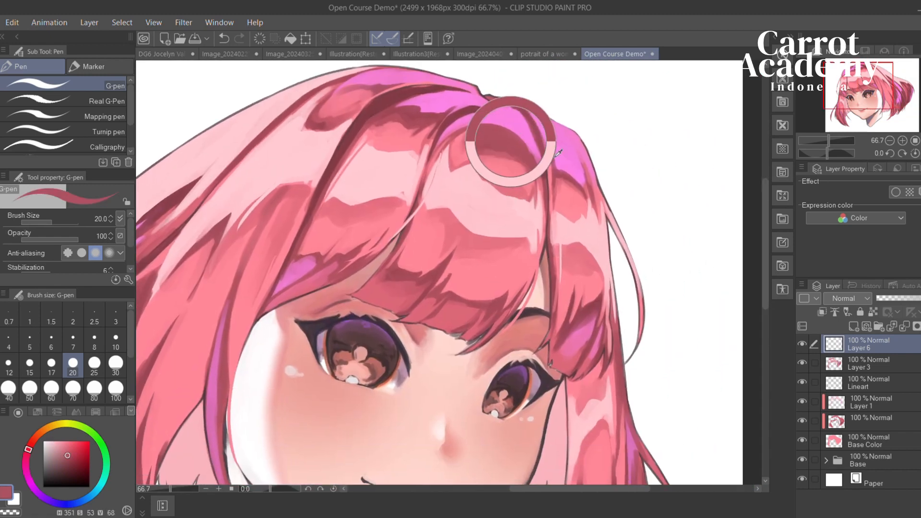
mouse_move(510, 143)
mouse_down()
mouse_move(499, 167)
mouse_move(533, 301)
mouse_up()
alt+click(505, 187)
key(ctrl+z)
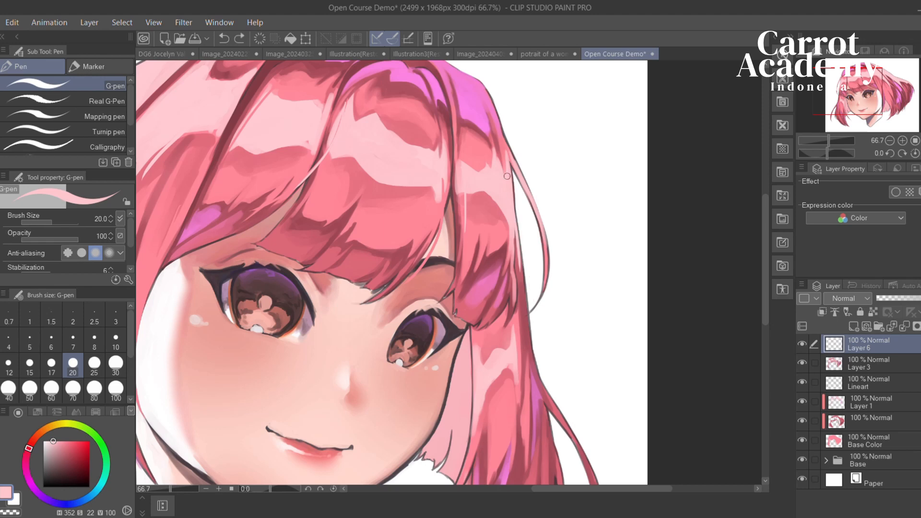
mouse_move(513, 183)
mouse_down()
mouse_move(527, 324)
mouse_move(537, 252)
mouse_move(504, 230)
mouse_up()
alt+click(499, 223)
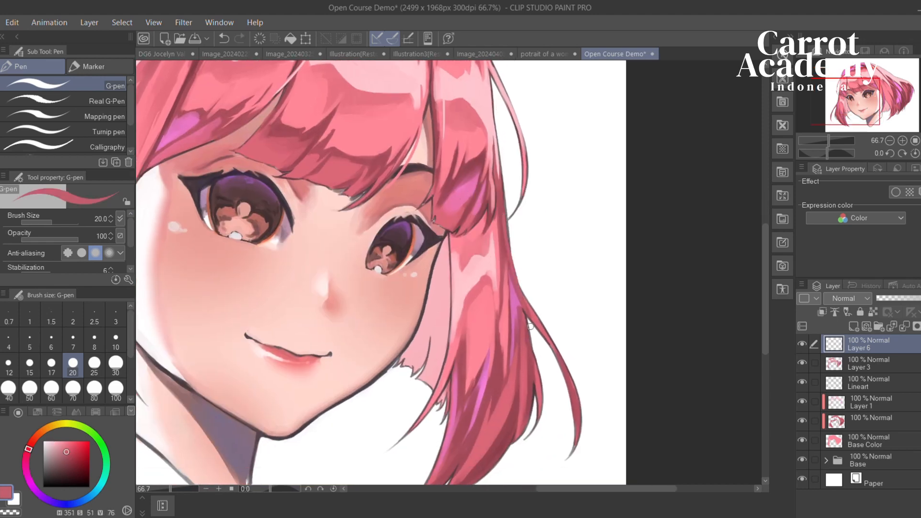
drag(486, 299, 567, 272)
Draw a thin strand down the inner edge of the right side lock next to the face with sampled pink
alt+click(532, 235)
drag(531, 215, 534, 266)
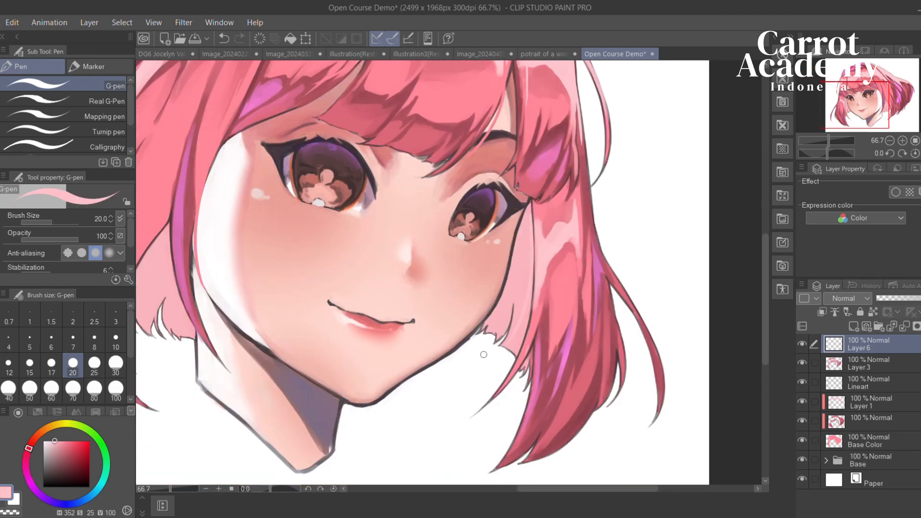
key(ctrl+z)
alt+click(551, 257)
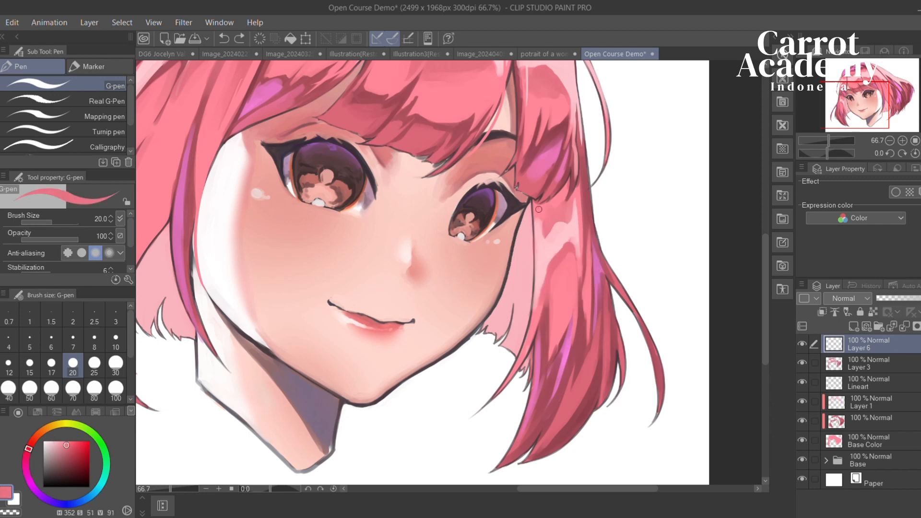
mouse_move(537, 208)
mouse_down()
mouse_move(530, 305)
mouse_move(527, 256)
mouse_move(547, 211)
mouse_move(515, 328)
mouse_up()
alt+click(565, 231)
key(ctrl+z)
drag(556, 227, 497, 345)
mouse_move(613, 292)
mouse_down()
mouse_move(526, 275)
mouse_move(521, 312)
mouse_up()
Draw a dark red strand along the lower outer edge of the right side lock with sampled dark red
alt+click(526, 275)
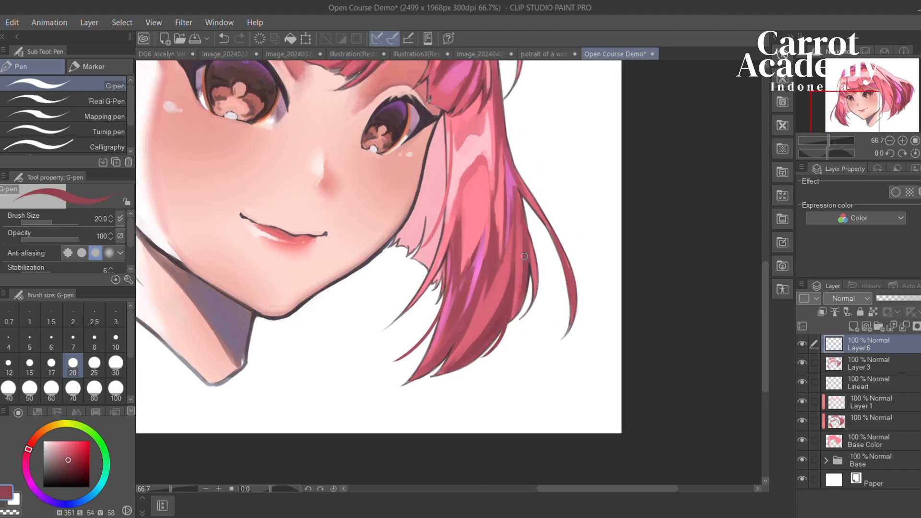
drag(530, 263, 520, 312)
drag(451, 188, 582, 324)
drag(206, 226, 469, 237)
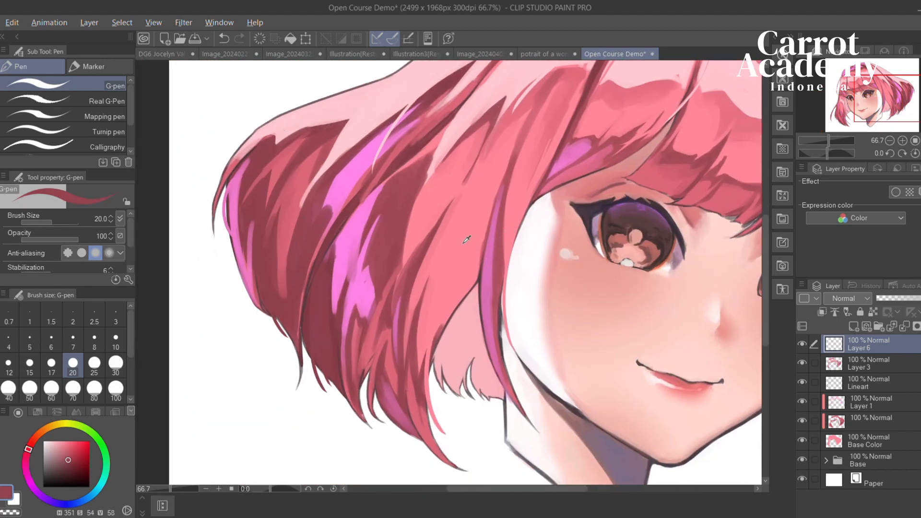
Add thin pink strands where the left side hair meets its light inner section, using sampled pink
alt+click(480, 284)
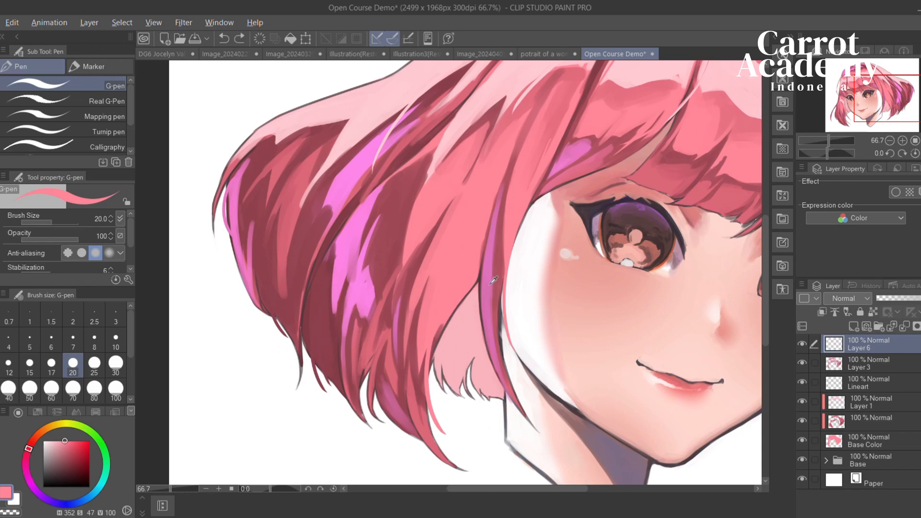
alt+click(481, 315)
alt+click(437, 322)
drag(461, 314, 495, 282)
drag(489, 201, 431, 331)
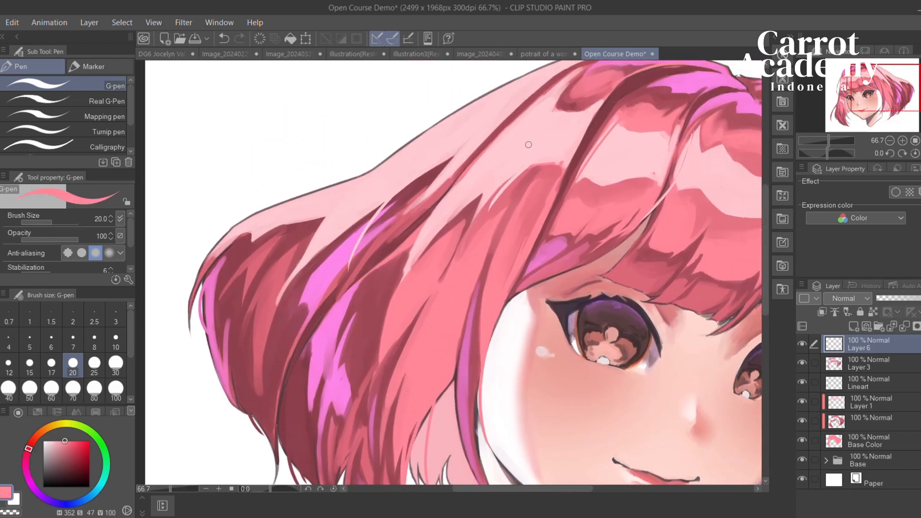
Draw long pink strands from the light highlight down across the left hair's shadows and review the whole portrait
alt+click(514, 160)
drag(502, 166, 620, 129)
alt+click(531, 205)
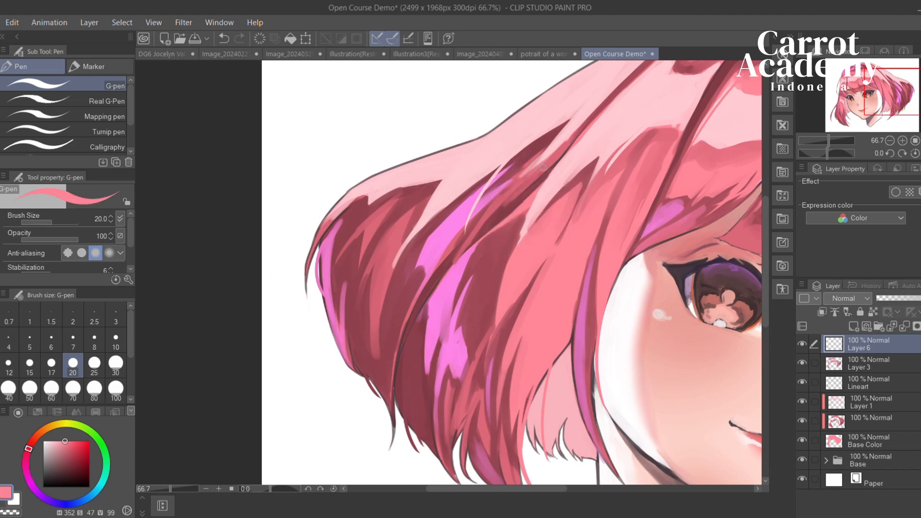
key(ctrl+z)
drag(555, 157, 473, 396)
drag(531, 344, 560, 338)
key(ctrl+z)
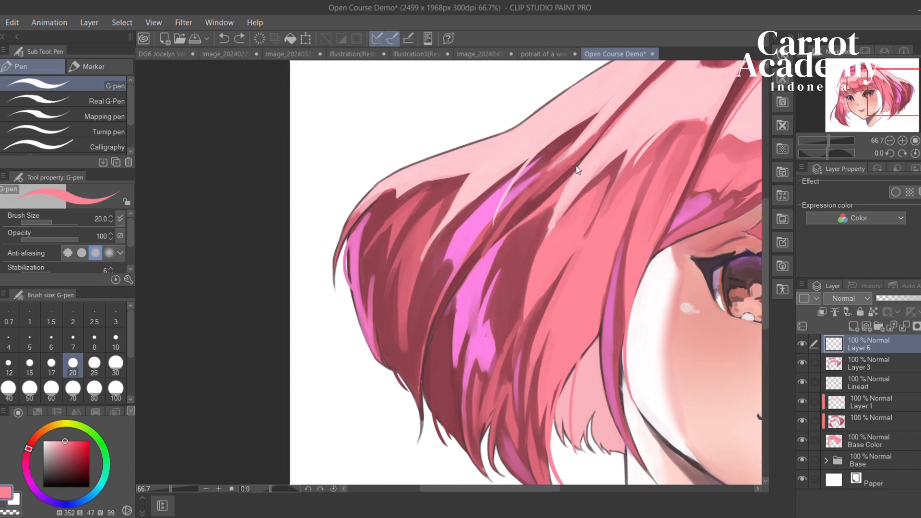
drag(584, 148, 518, 326)
drag(695, 242, 507, 261)
click(890, 141)
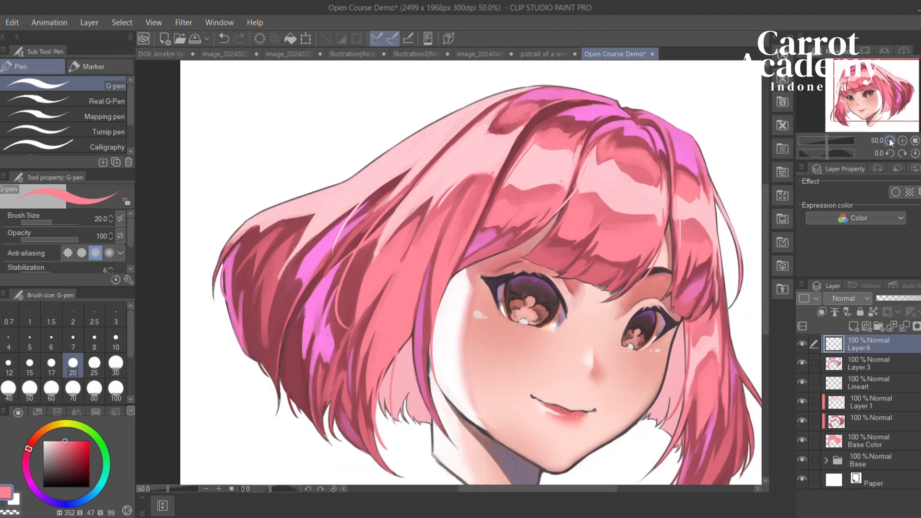
click(890, 141)
drag(625, 227, 592, 213)
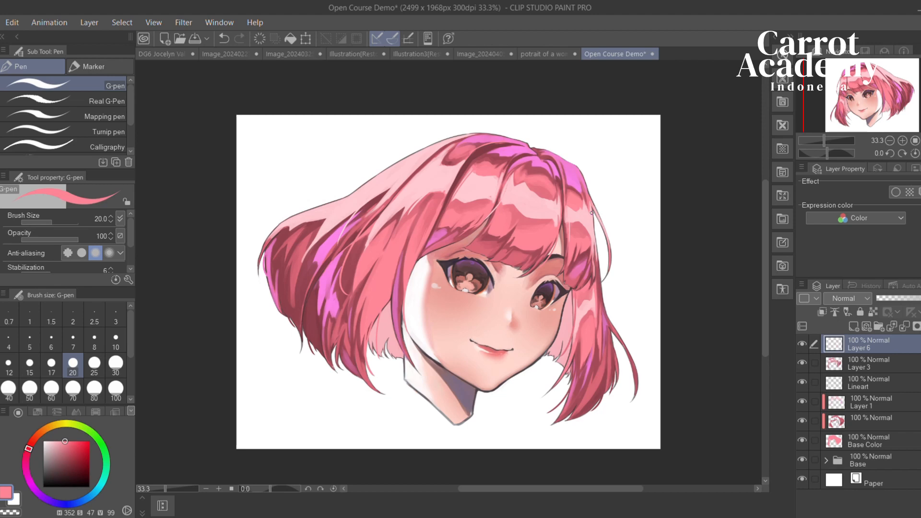
drag(571, 251, 575, 265)
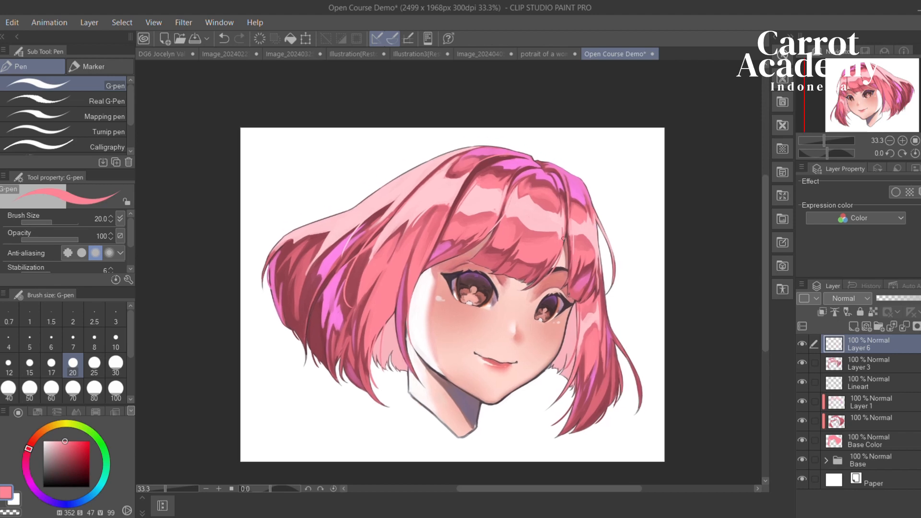
Switch to the Hard eraser and examine the rendered hair up close on both sides of the portrait
key(e)
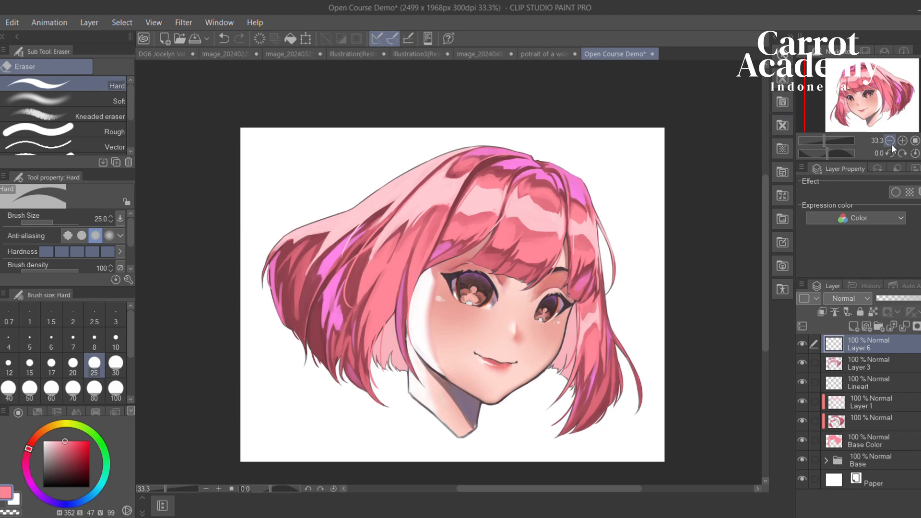
scroll(521, 359, up, 1)
drag(563, 196, 581, 202)
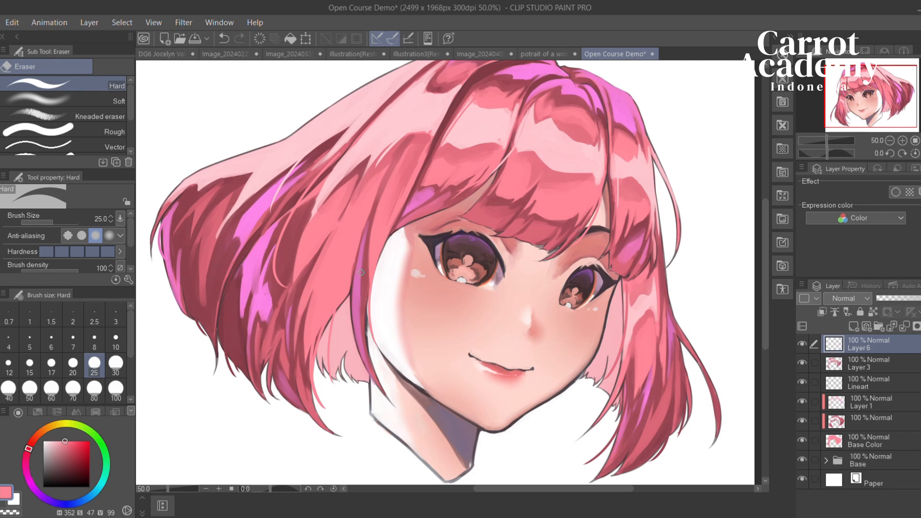
mouse_move(346, 272)
mouse_down()
mouse_move(379, 294)
mouse_move(413, 297)
mouse_move(499, 286)
mouse_move(430, 288)
mouse_move(473, 268)
mouse_up()
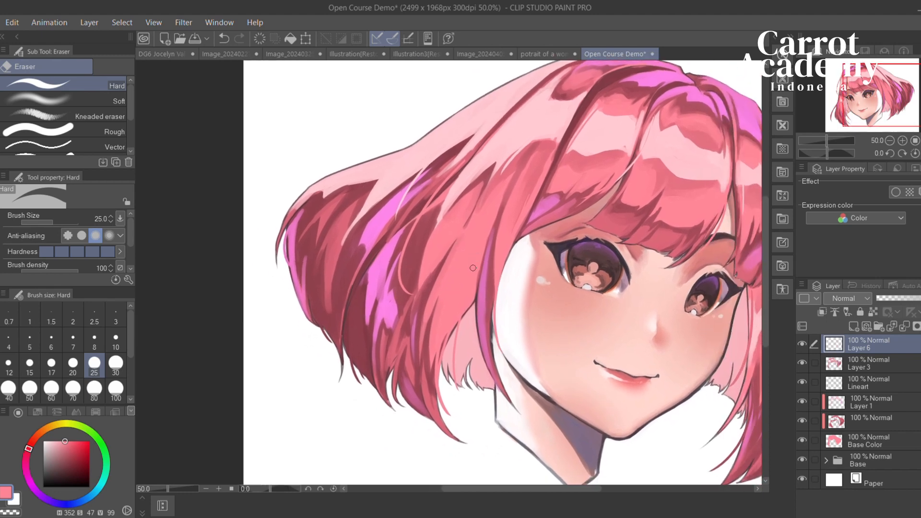
drag(541, 184, 414, 160)
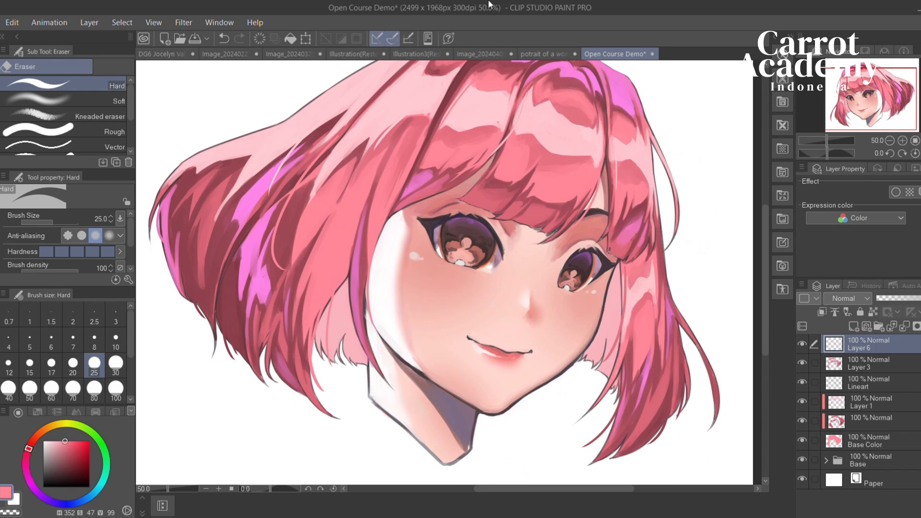
Reduce the hair to lineart and flat color, and show the shadow layer above Base Color and Layer 1 again to compare the shading stages
mouse_move(374, 242)
mouse_down()
mouse_move(474, 239)
mouse_move(485, 269)
mouse_up()
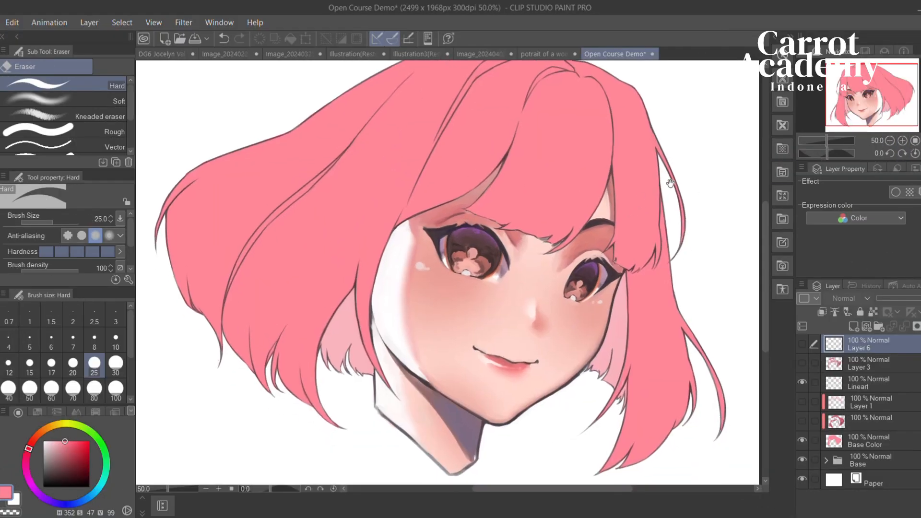
click(889, 141)
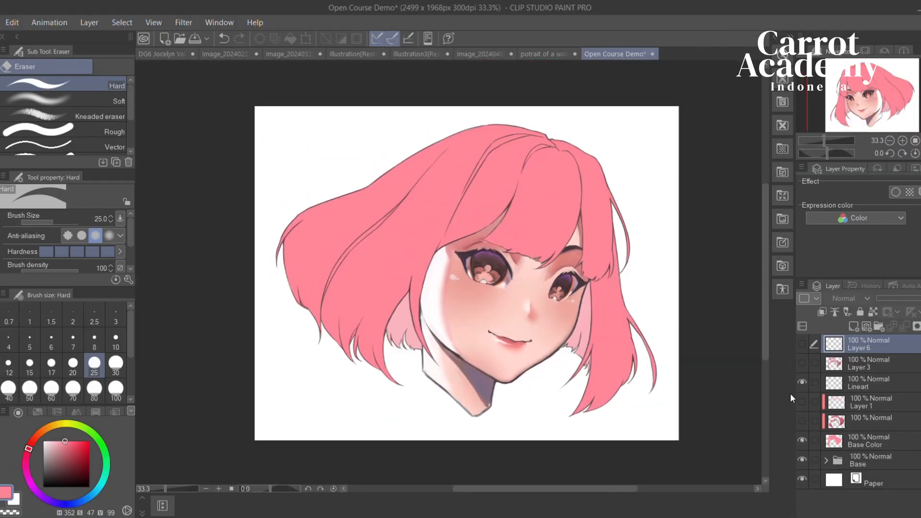
click(803, 421)
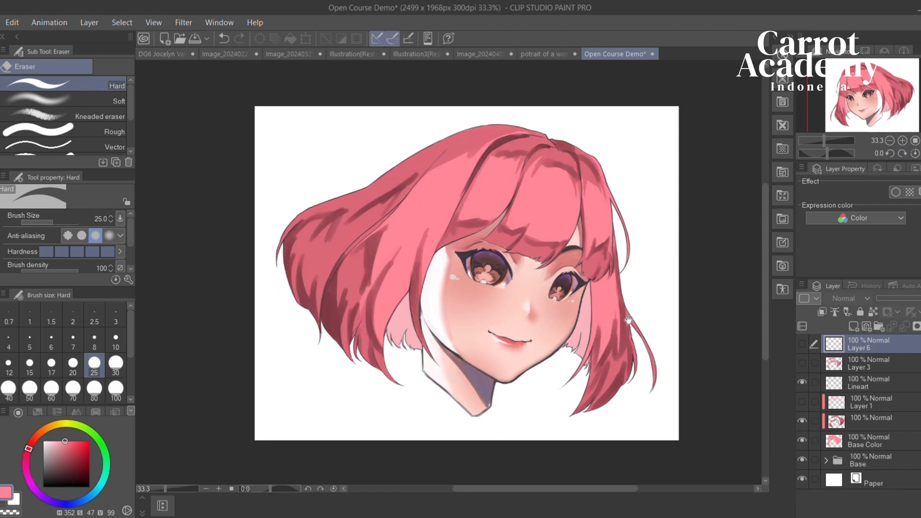
drag(628, 321, 639, 345)
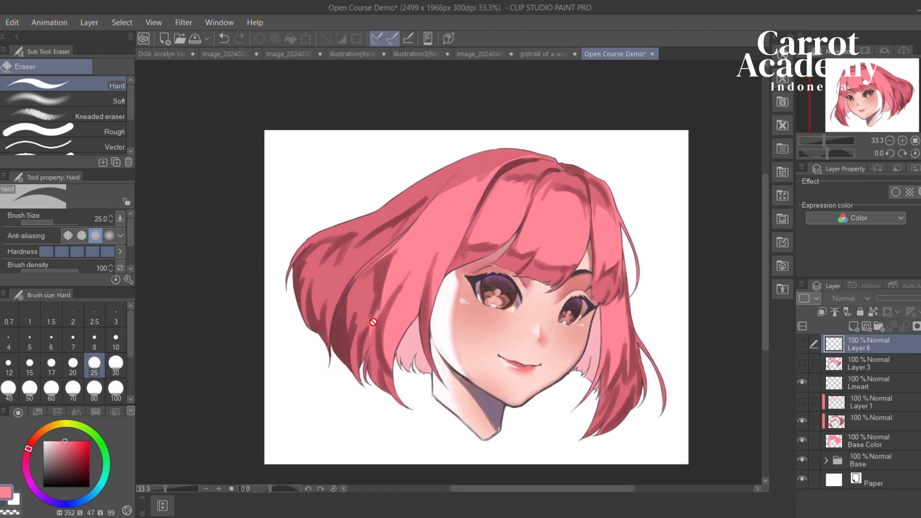
click(801, 402)
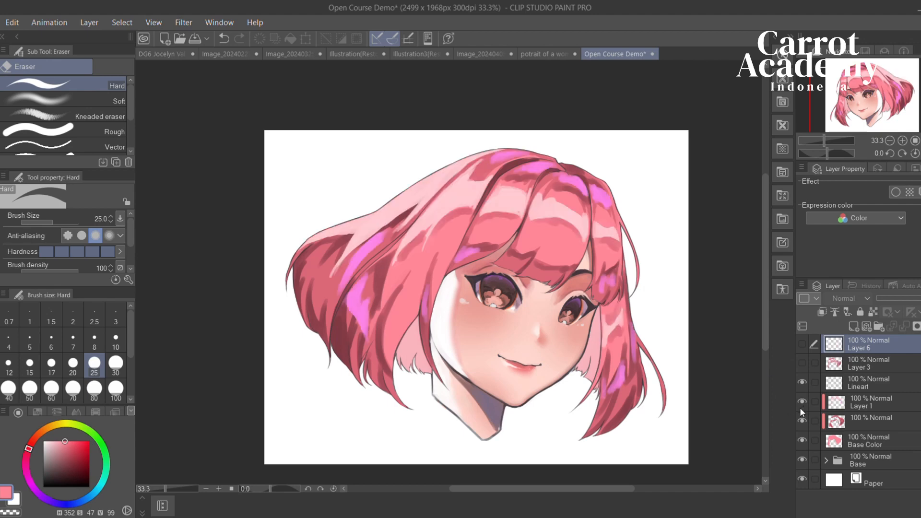
drag(628, 291, 630, 297)
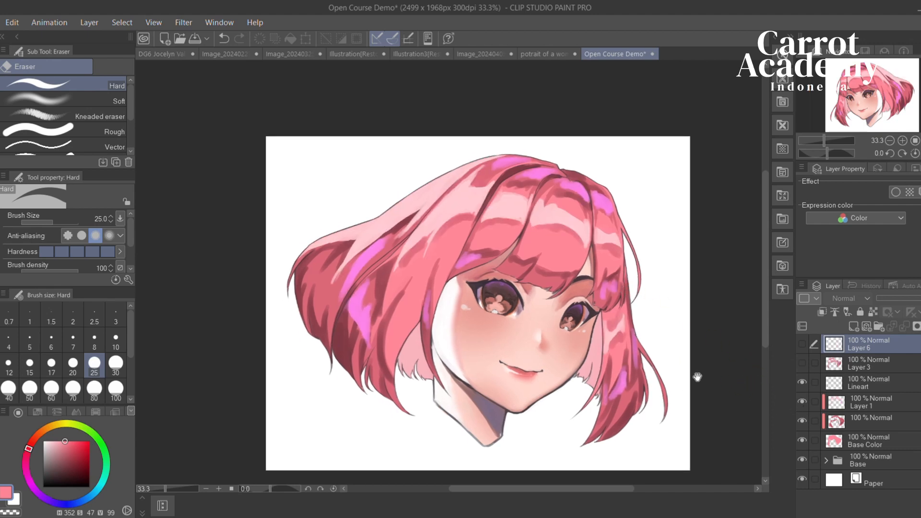
drag(698, 377, 711, 378)
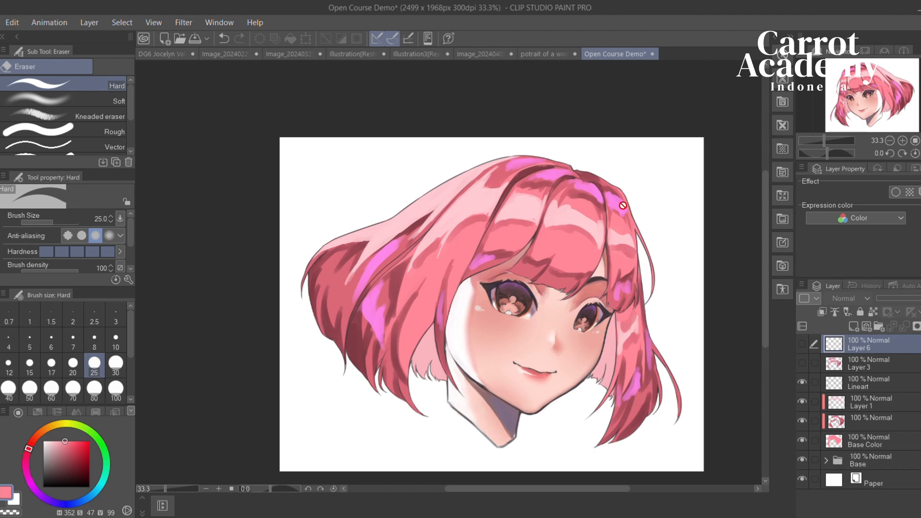
Show Layer 3 and Layer 6 again to review the blended rendering and loose strands on the whole portrait
click(802, 363)
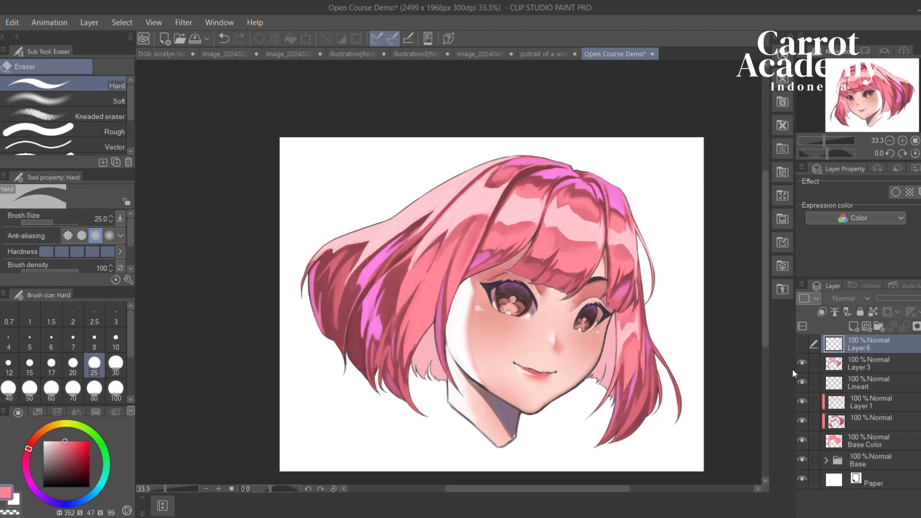
drag(758, 331, 732, 334)
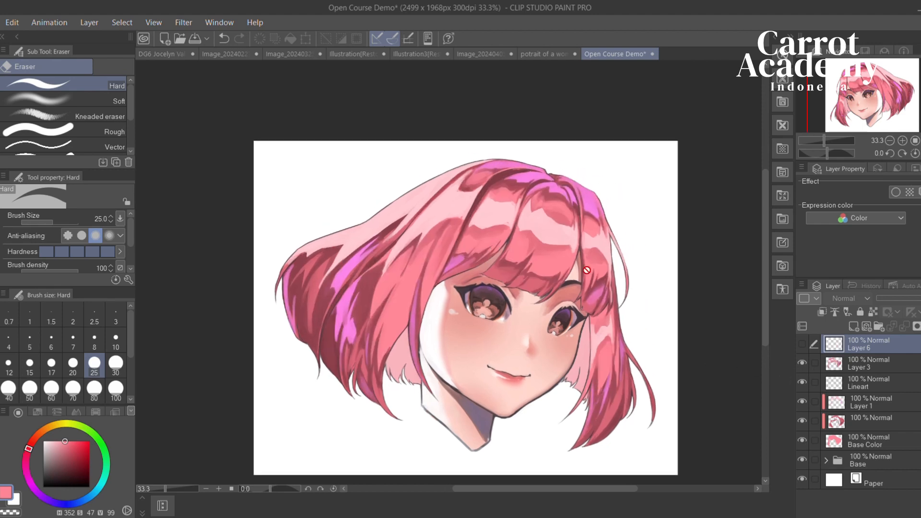
click(803, 344)
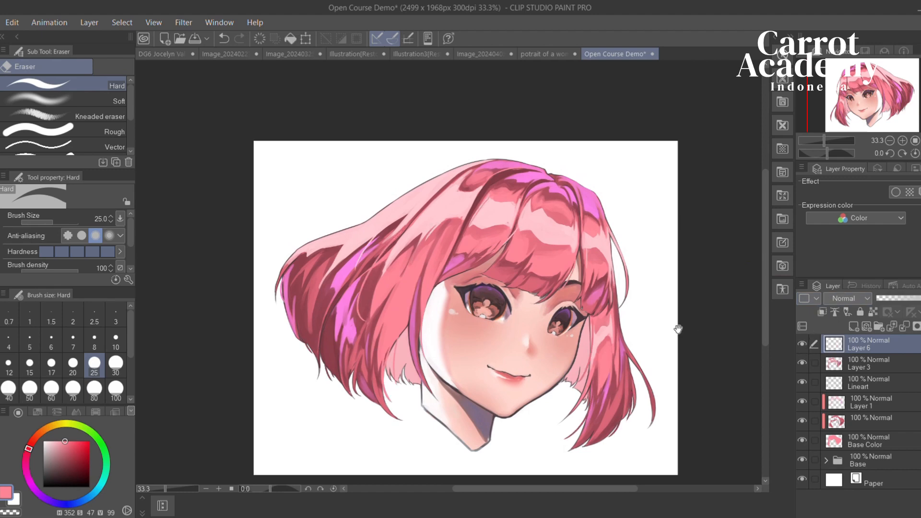
drag(663, 342, 684, 343)
drag(679, 305, 686, 308)
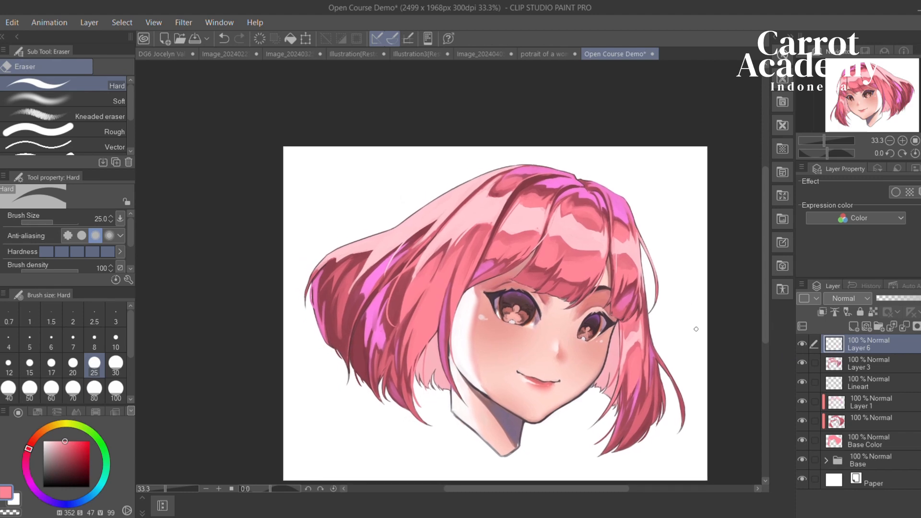